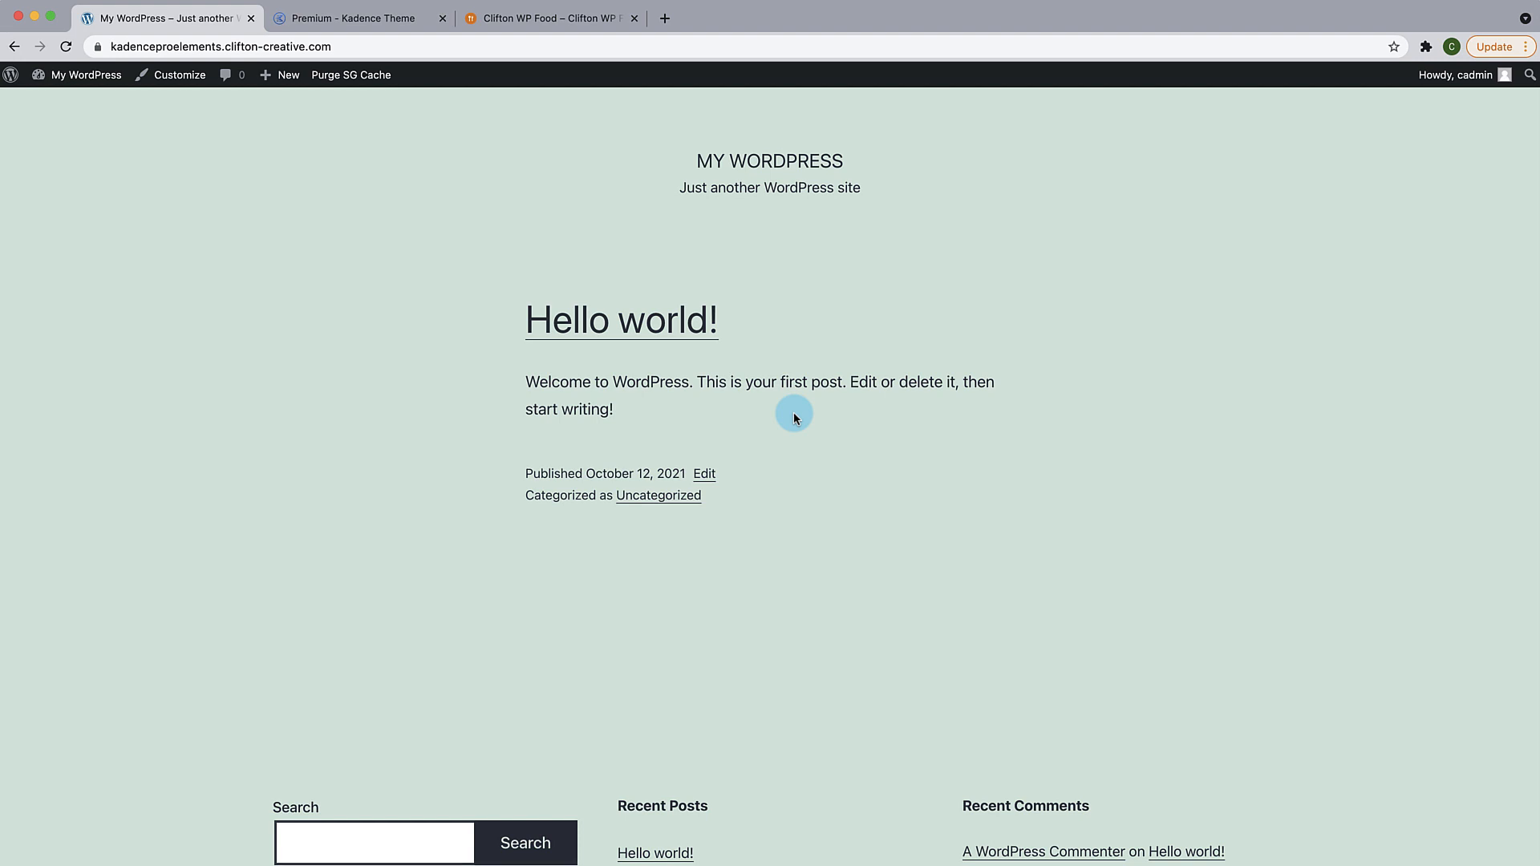
# Step: Switch to the Kadence Theme premium page and review its features, from Header Addons and Hooked Elements to the Woocommerce Addon
pyautogui.click(331, 22)
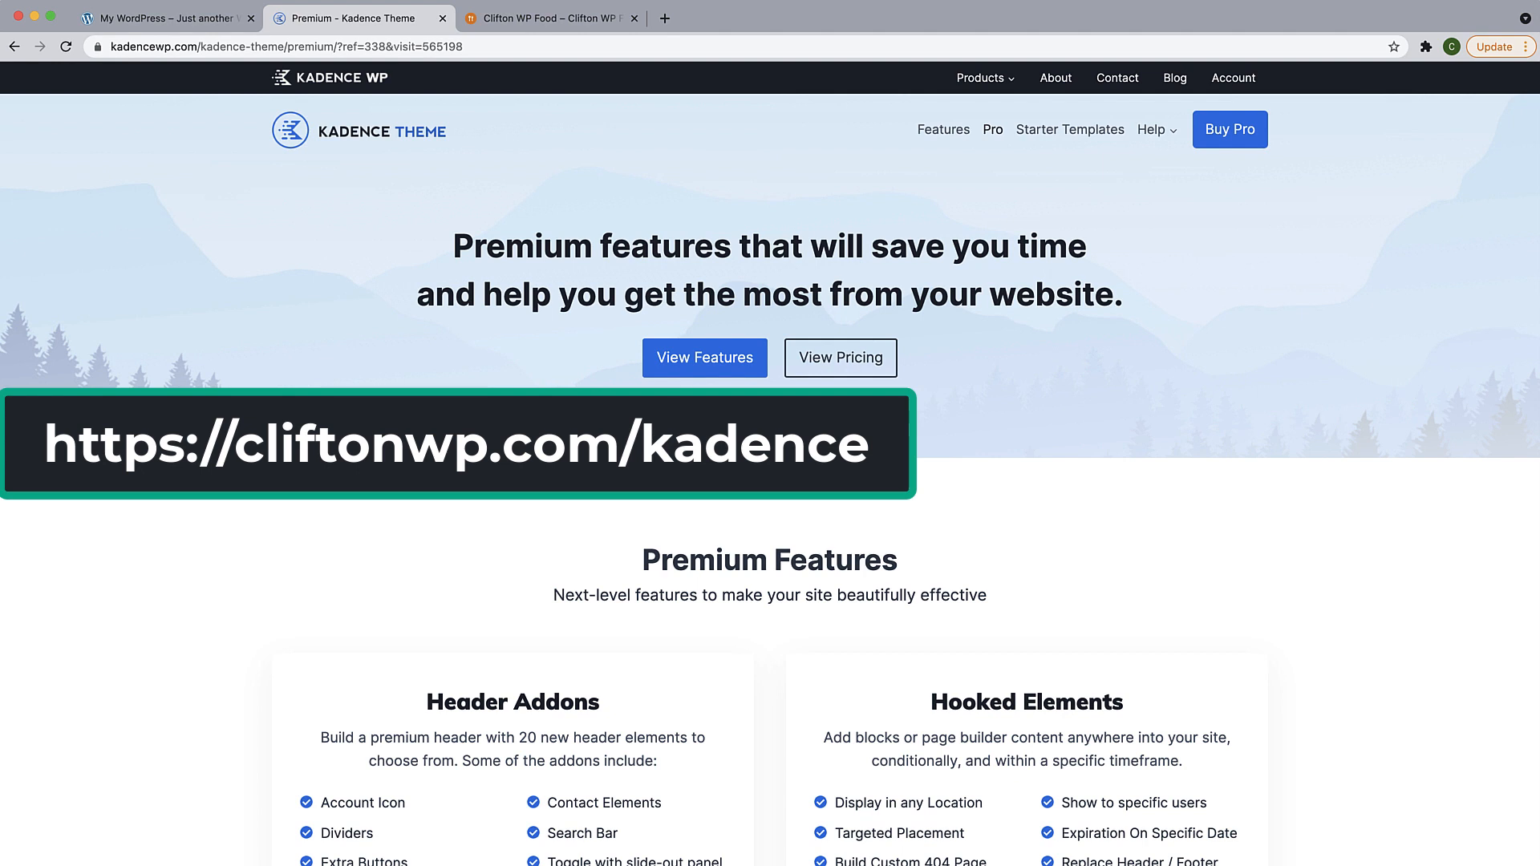
pyautogui.scroll(-5, 395, 498)
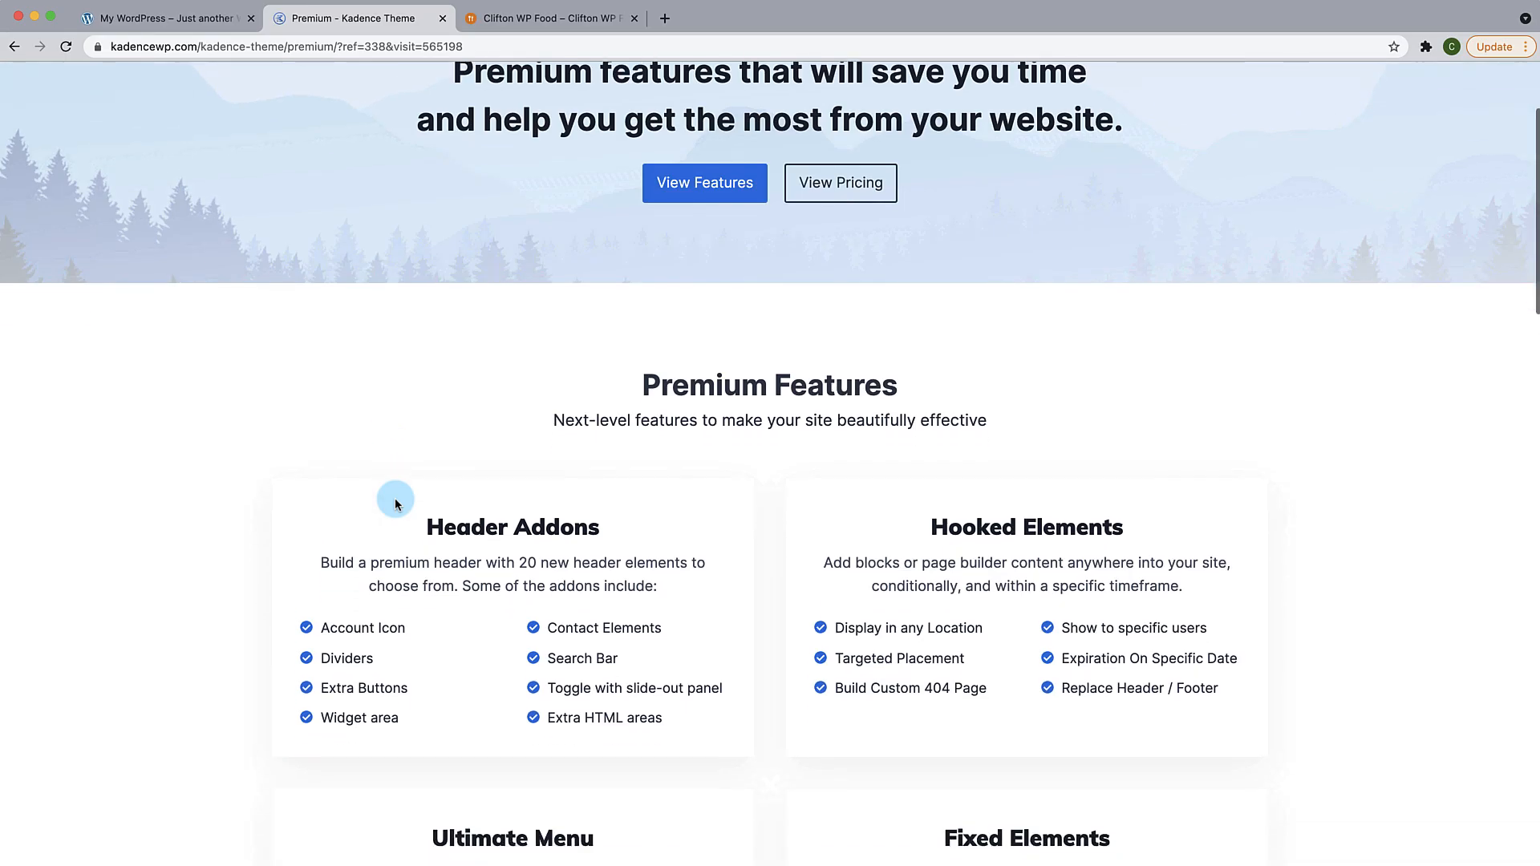
pyautogui.scroll(5, 395, 501)
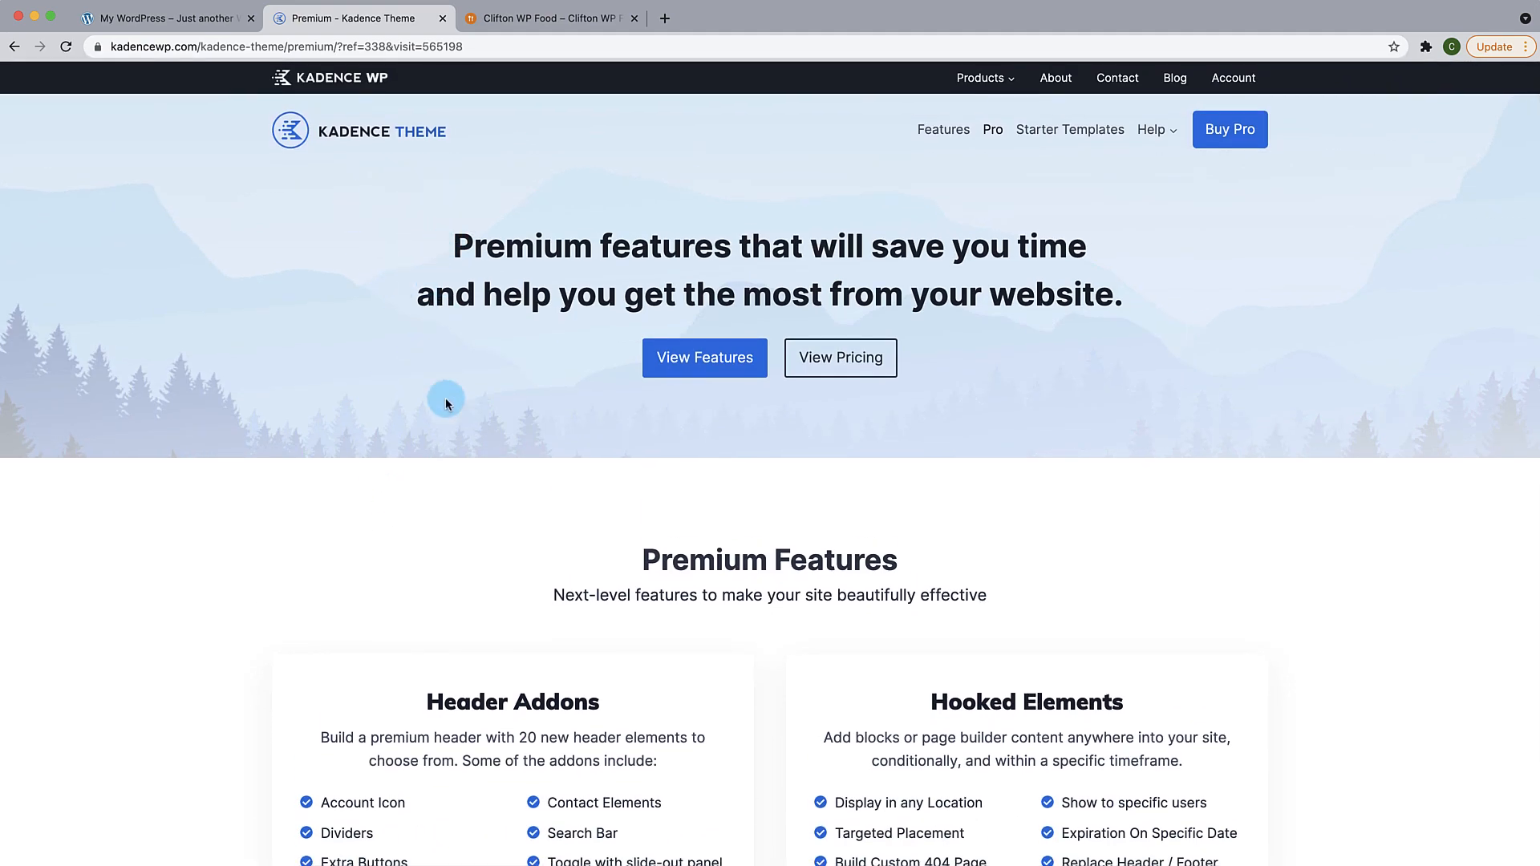
pyautogui.scroll(-3, 445, 397)
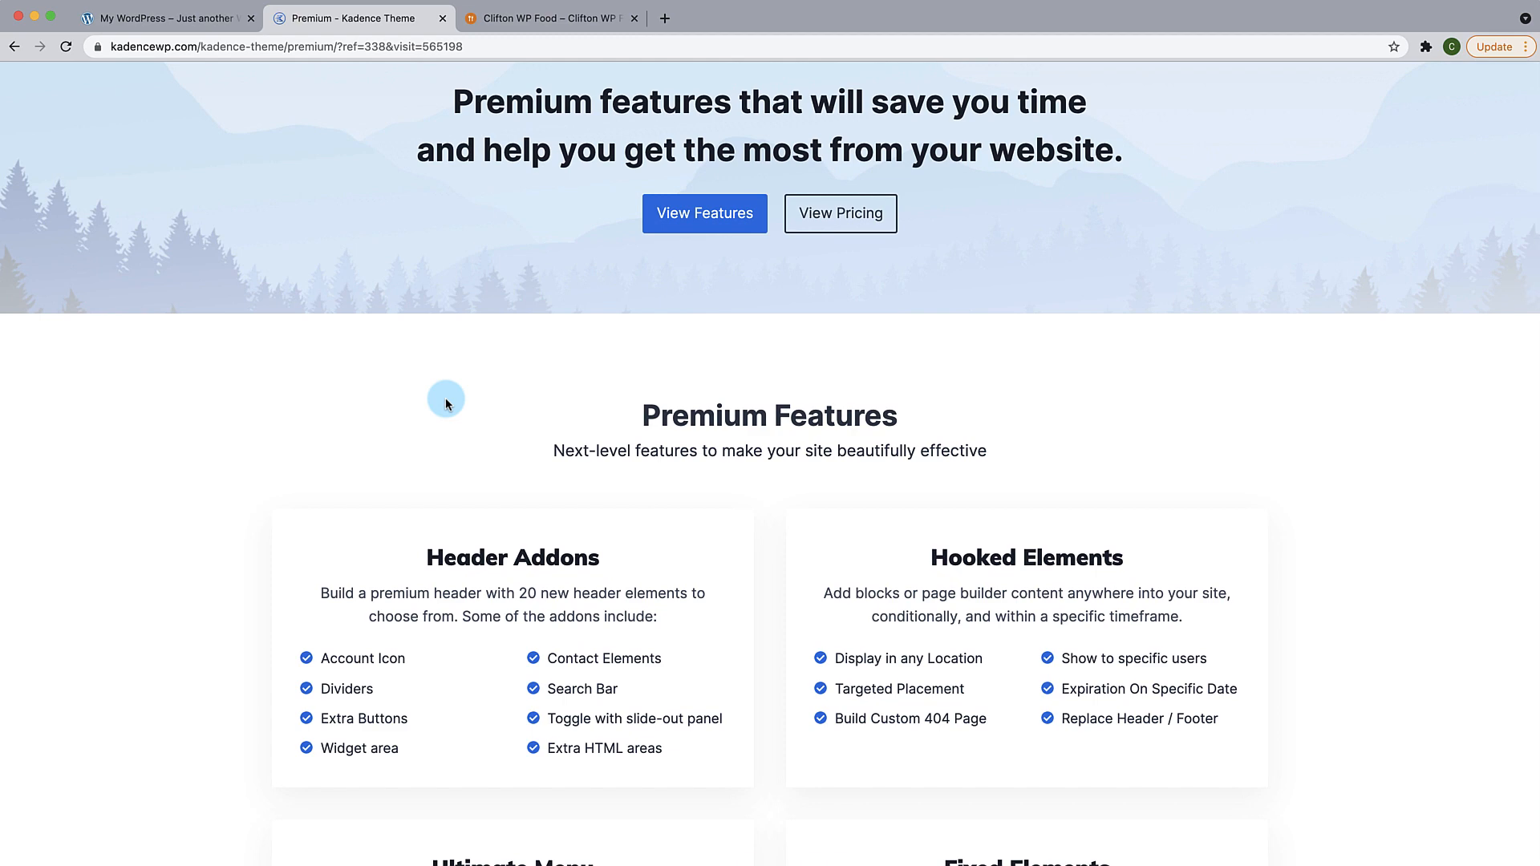
pyautogui.scroll(-5, 445, 401)
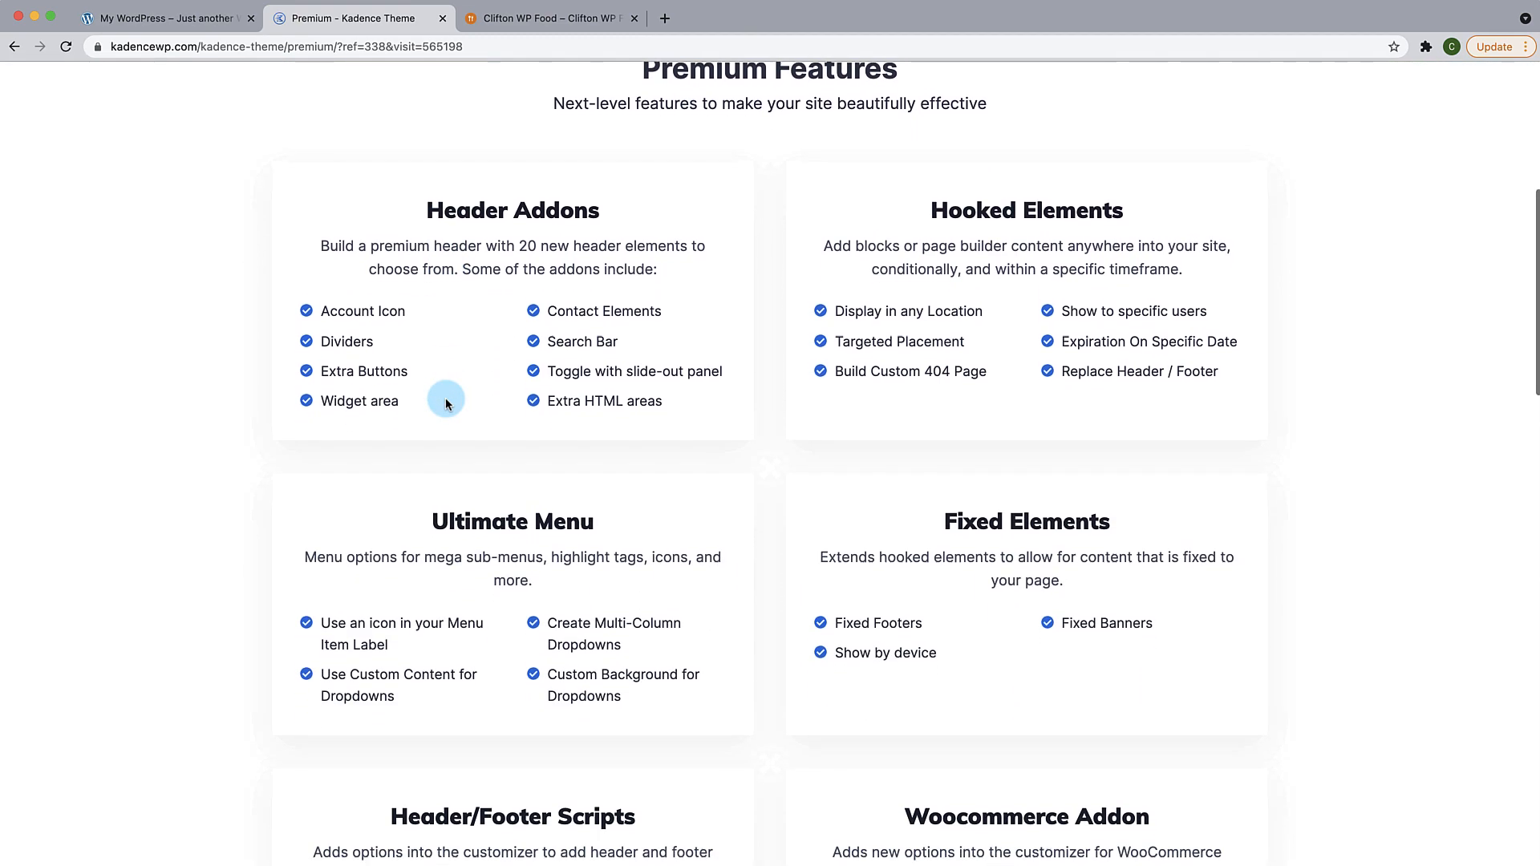
pyautogui.scroll(1, 446, 398)
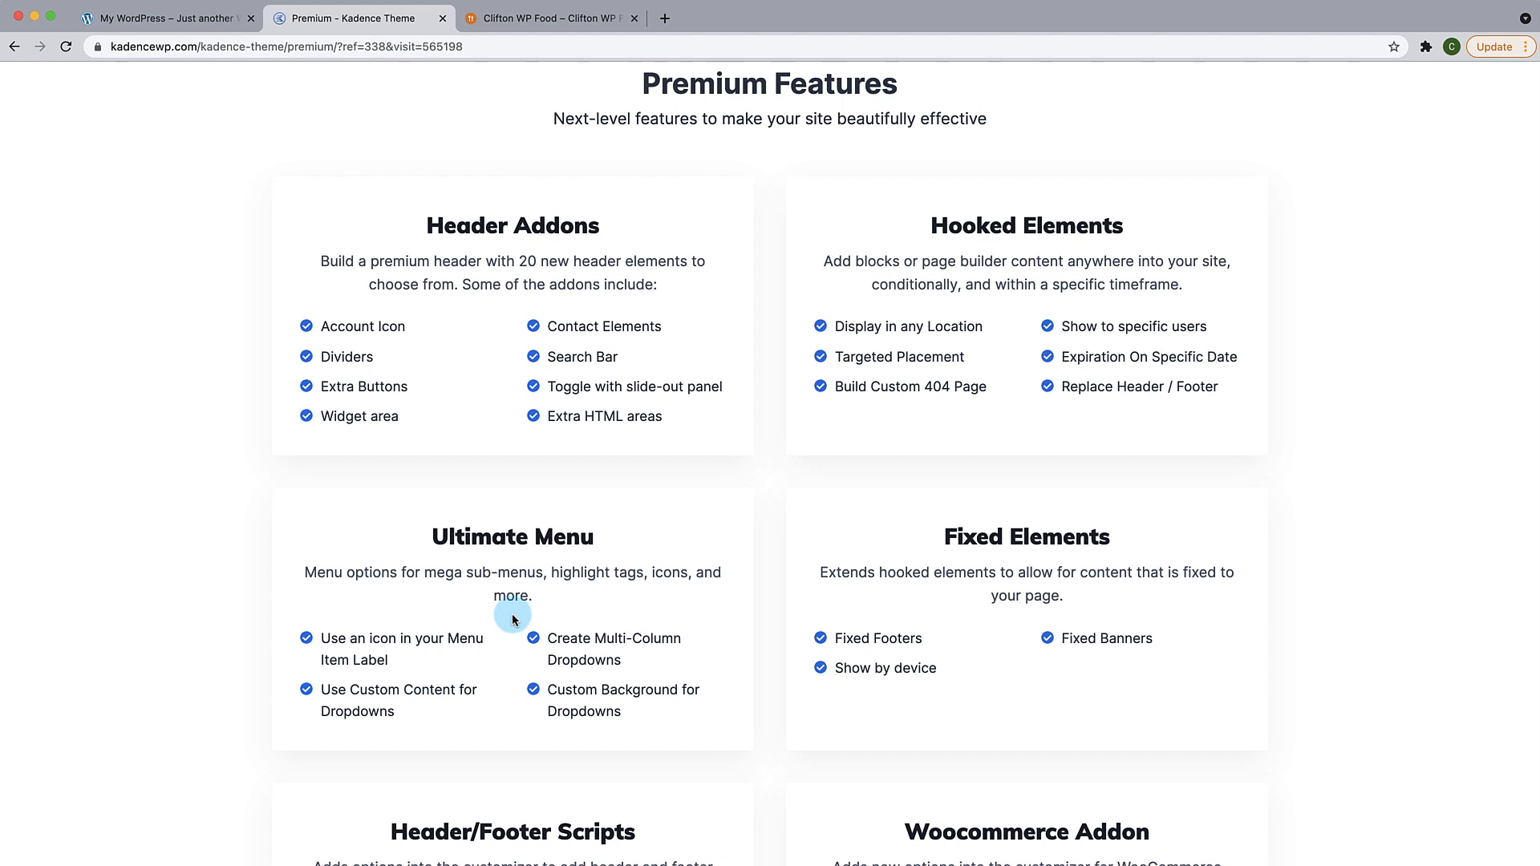
pyautogui.scroll(-4, 514, 619)
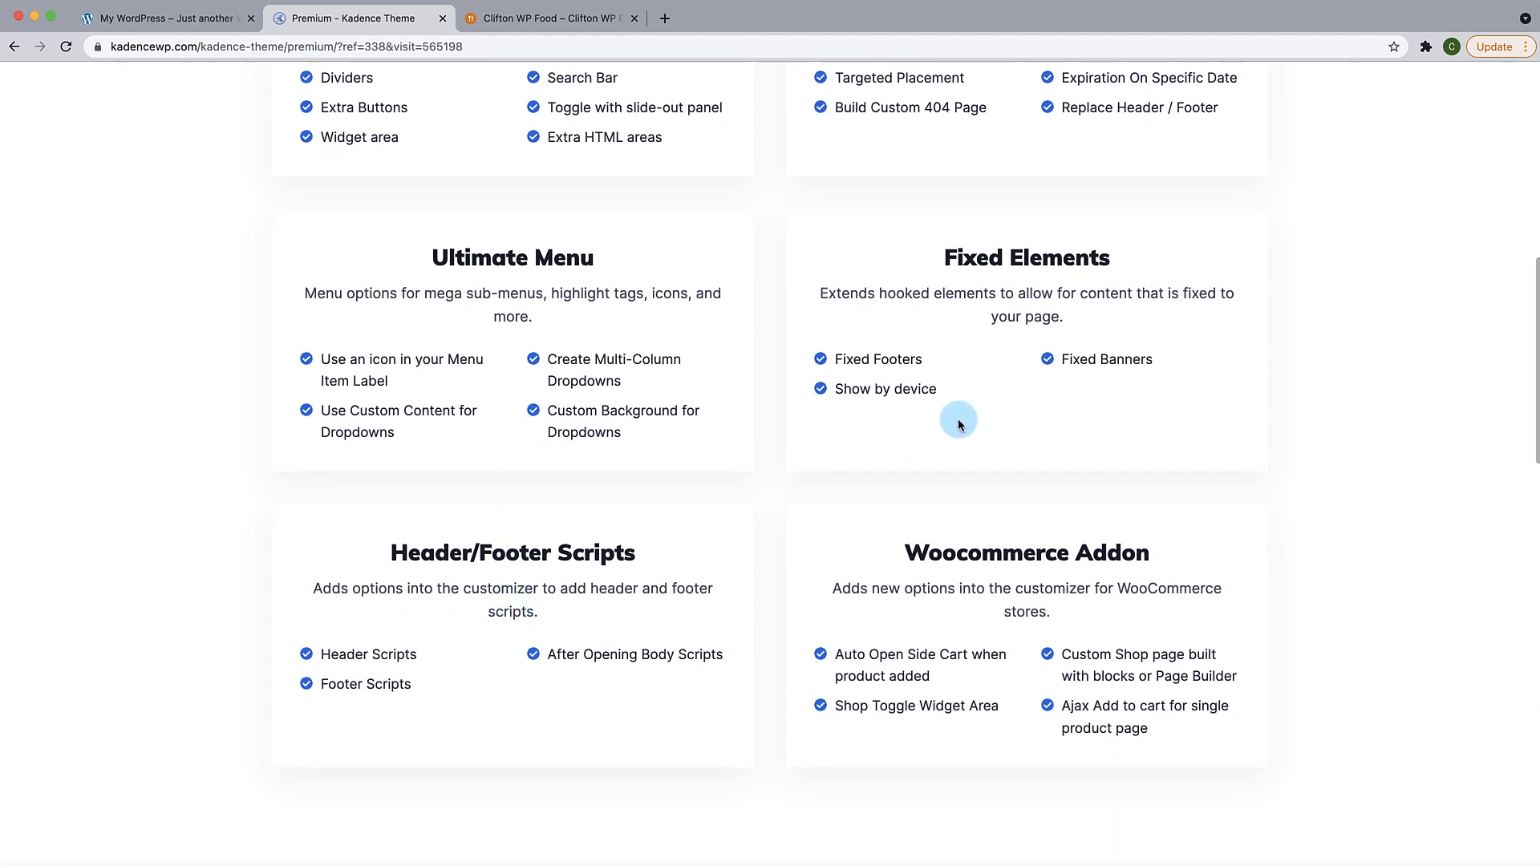
pyautogui.scroll(2, 959, 419)
pyautogui.scroll(1, 959, 420)
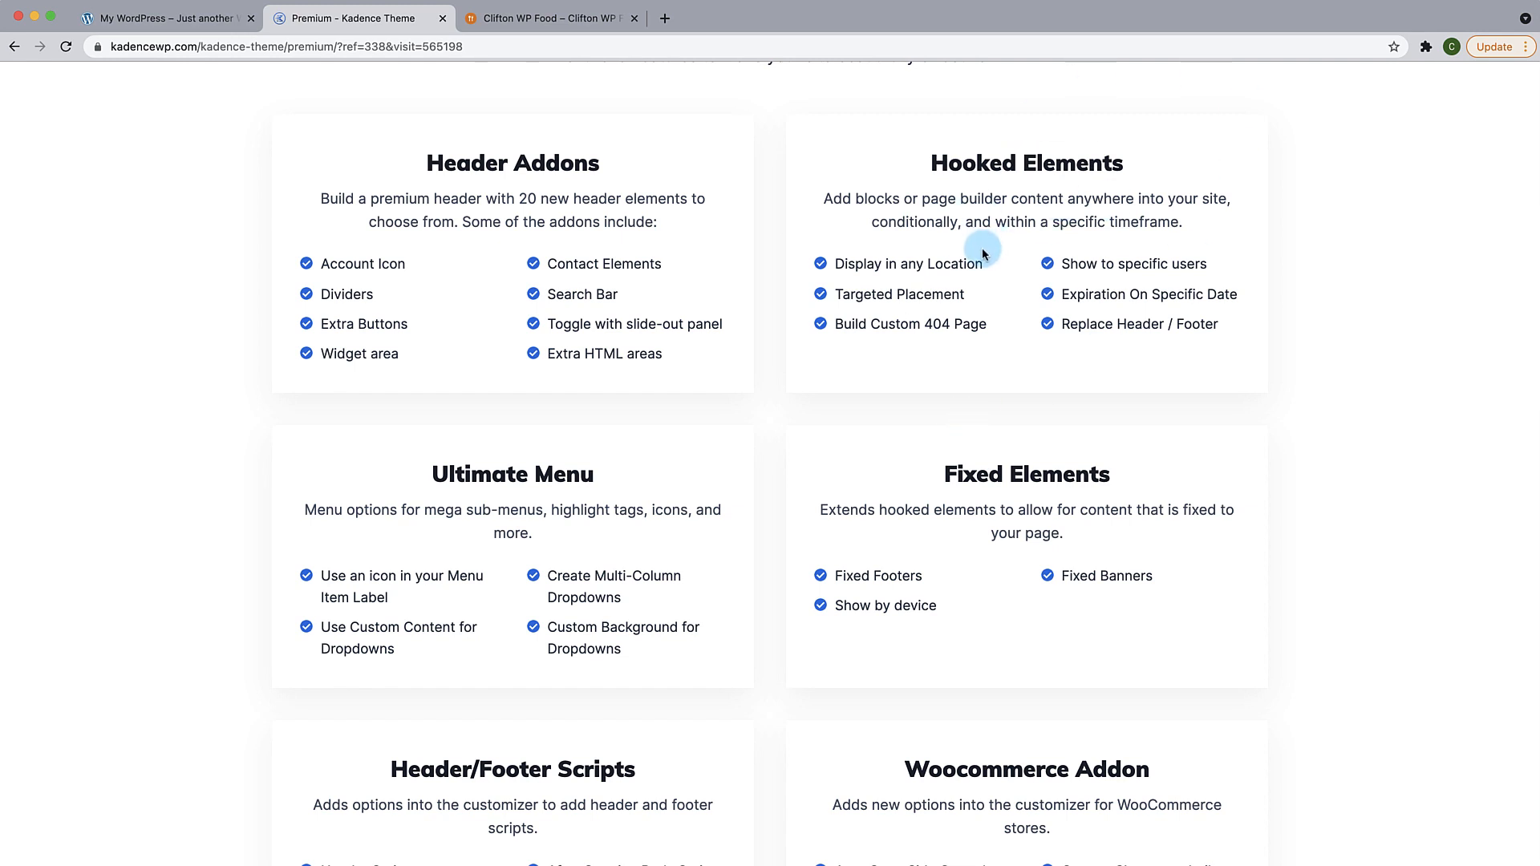
pyautogui.scroll(-1, 957, 422)
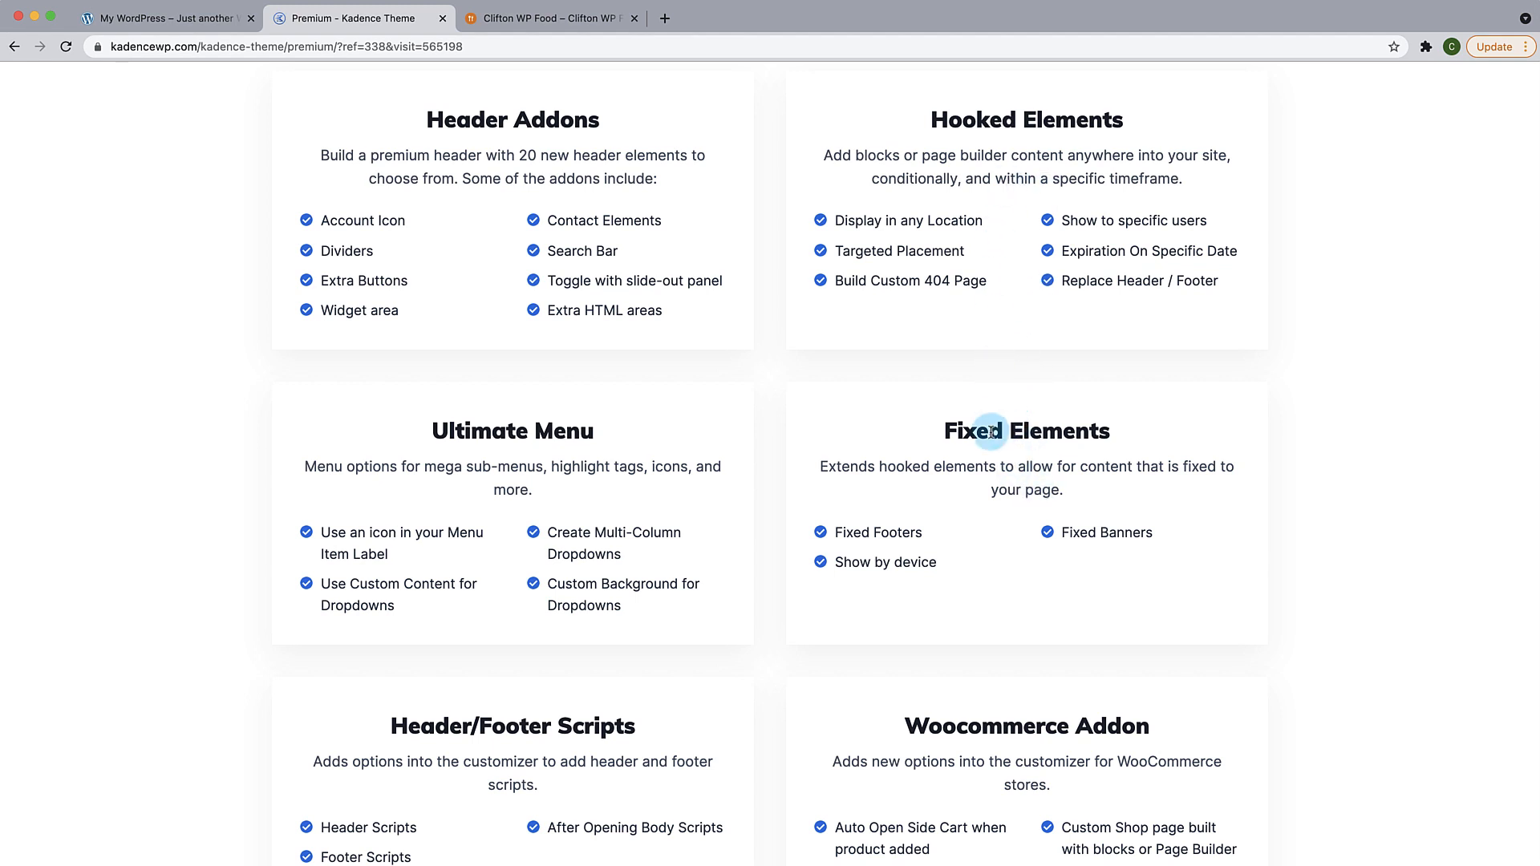
pyautogui.scroll(-4, 992, 432)
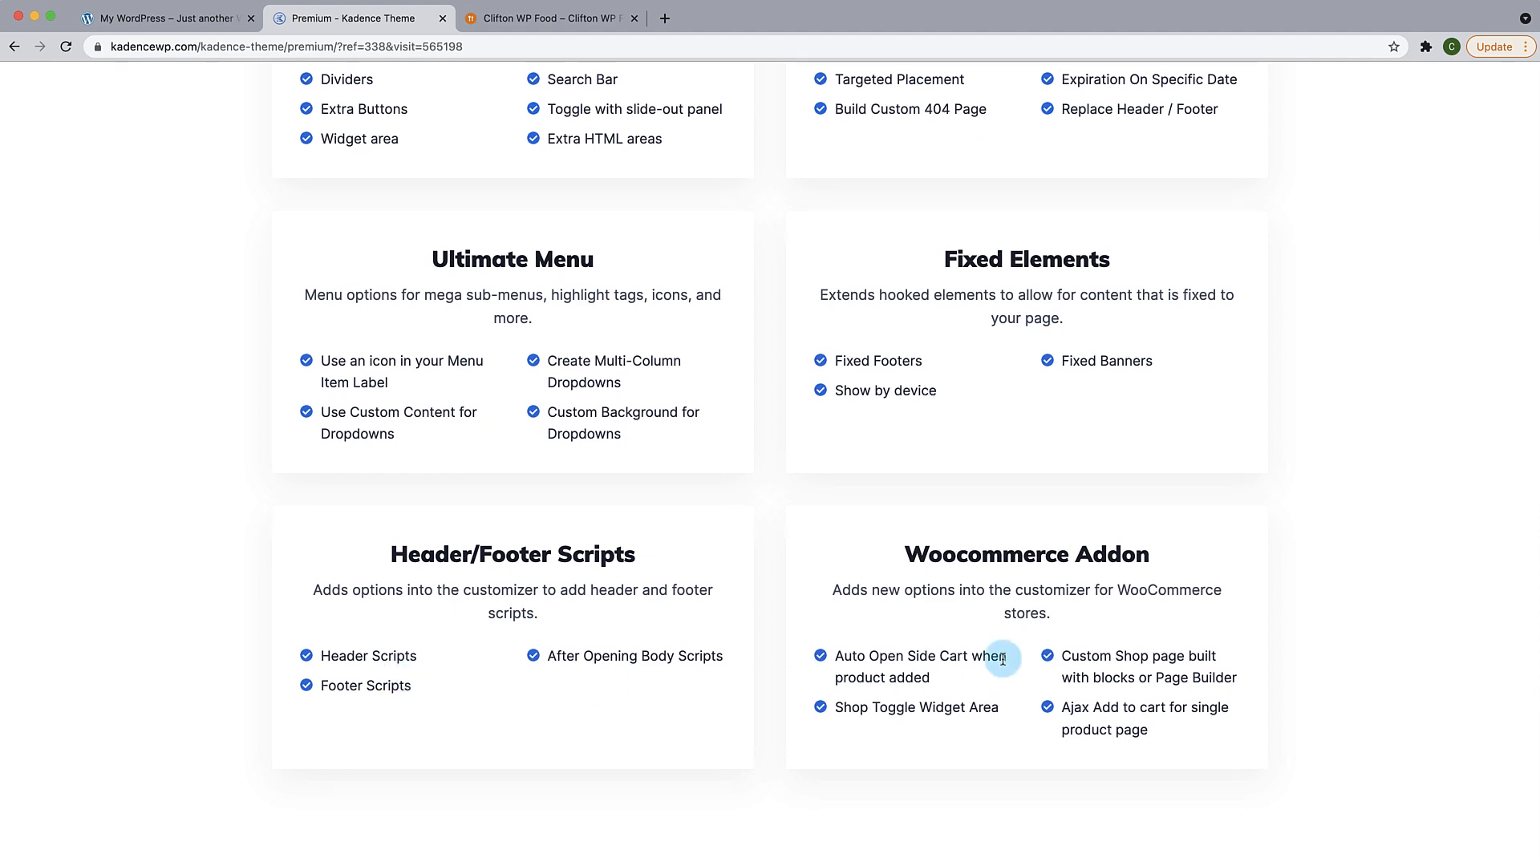
# Step: Compare the pricing and contents of the Kadence Pro, Essential Bundle, Full Bundle and Lifetime Full Bundle plans
pyautogui.scroll(-7, 1003, 658)
pyautogui.scroll(3, 1003, 658)
pyautogui.scroll(-7, 1003, 658)
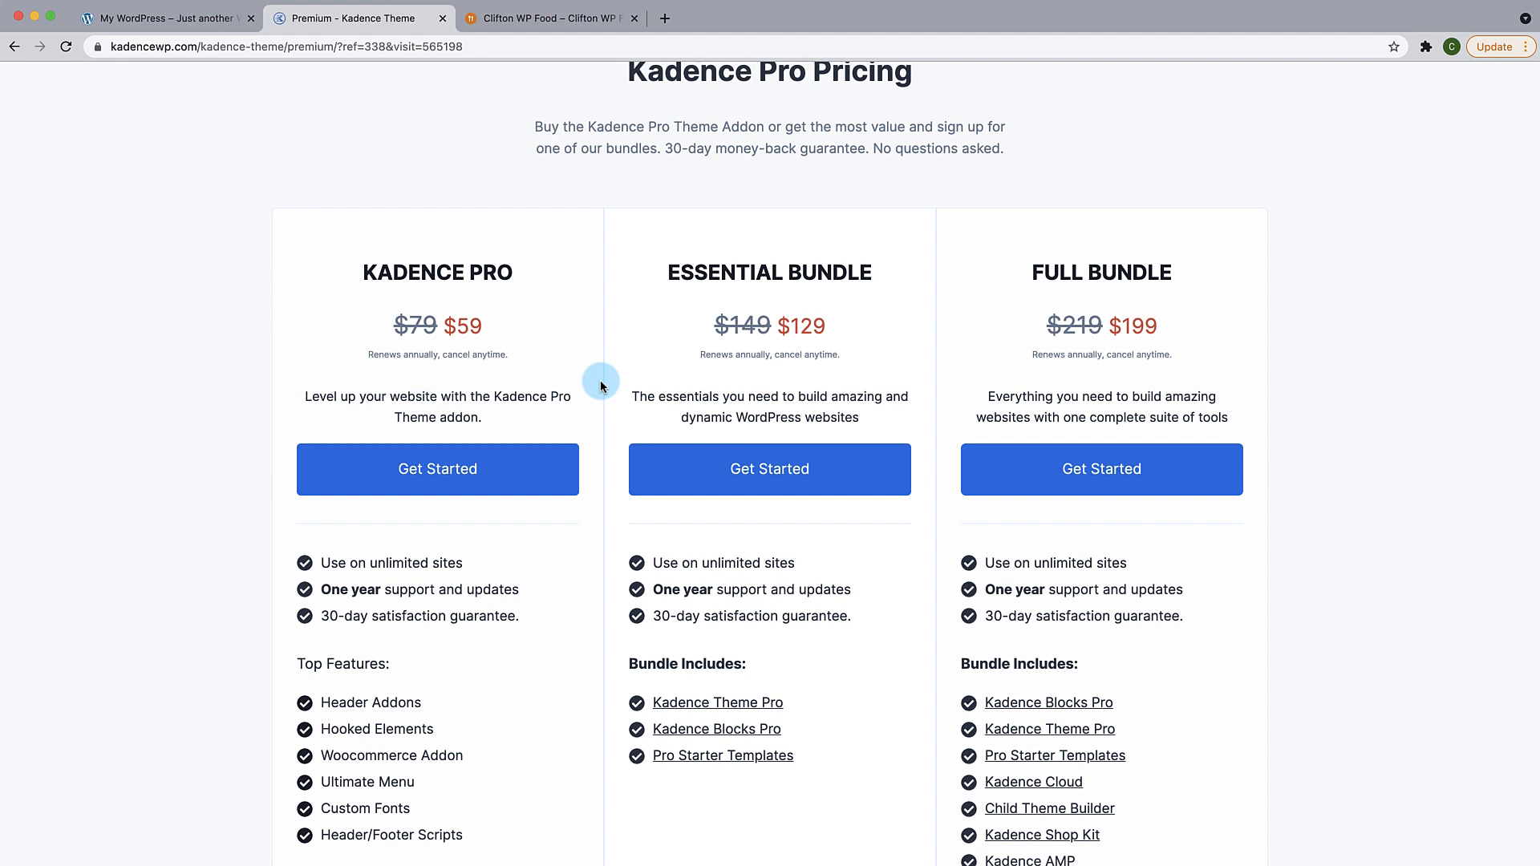
pyautogui.scroll(-3, 722, 722)
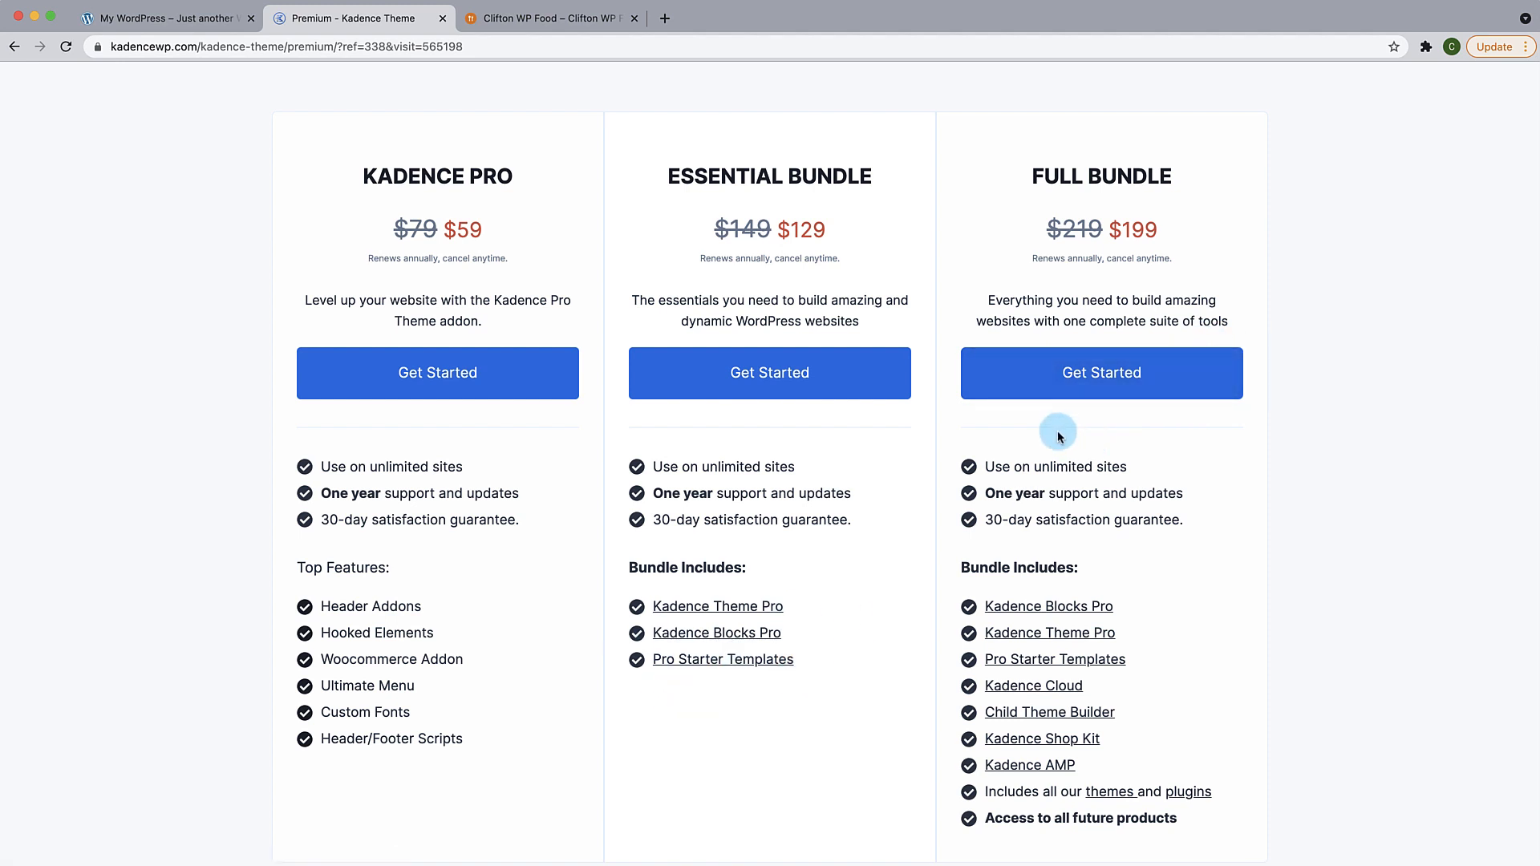
pyautogui.scroll(-5, 1059, 723)
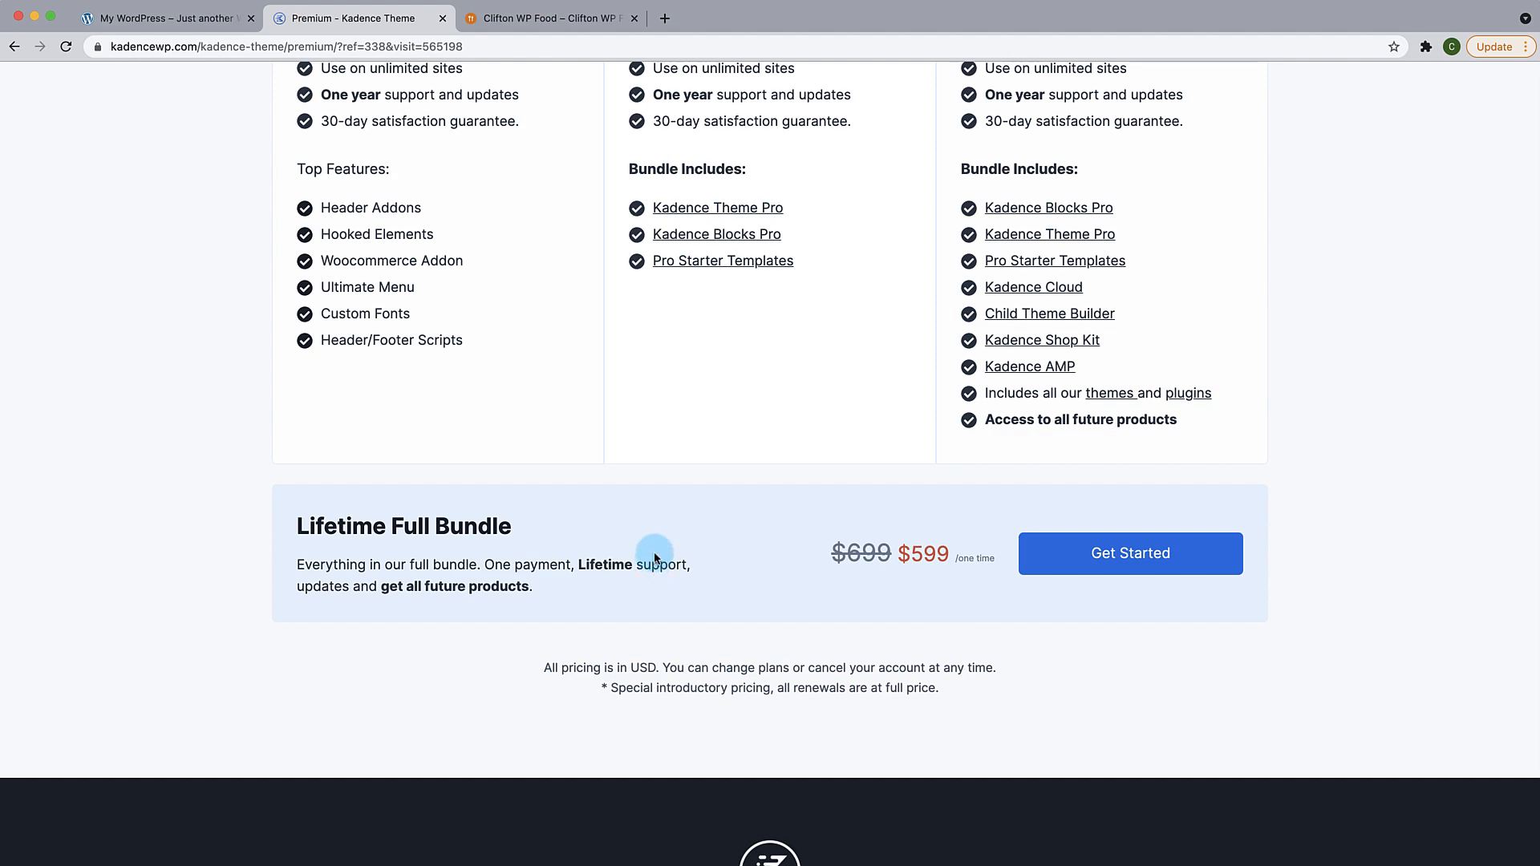
pyautogui.scroll(7, 655, 558)
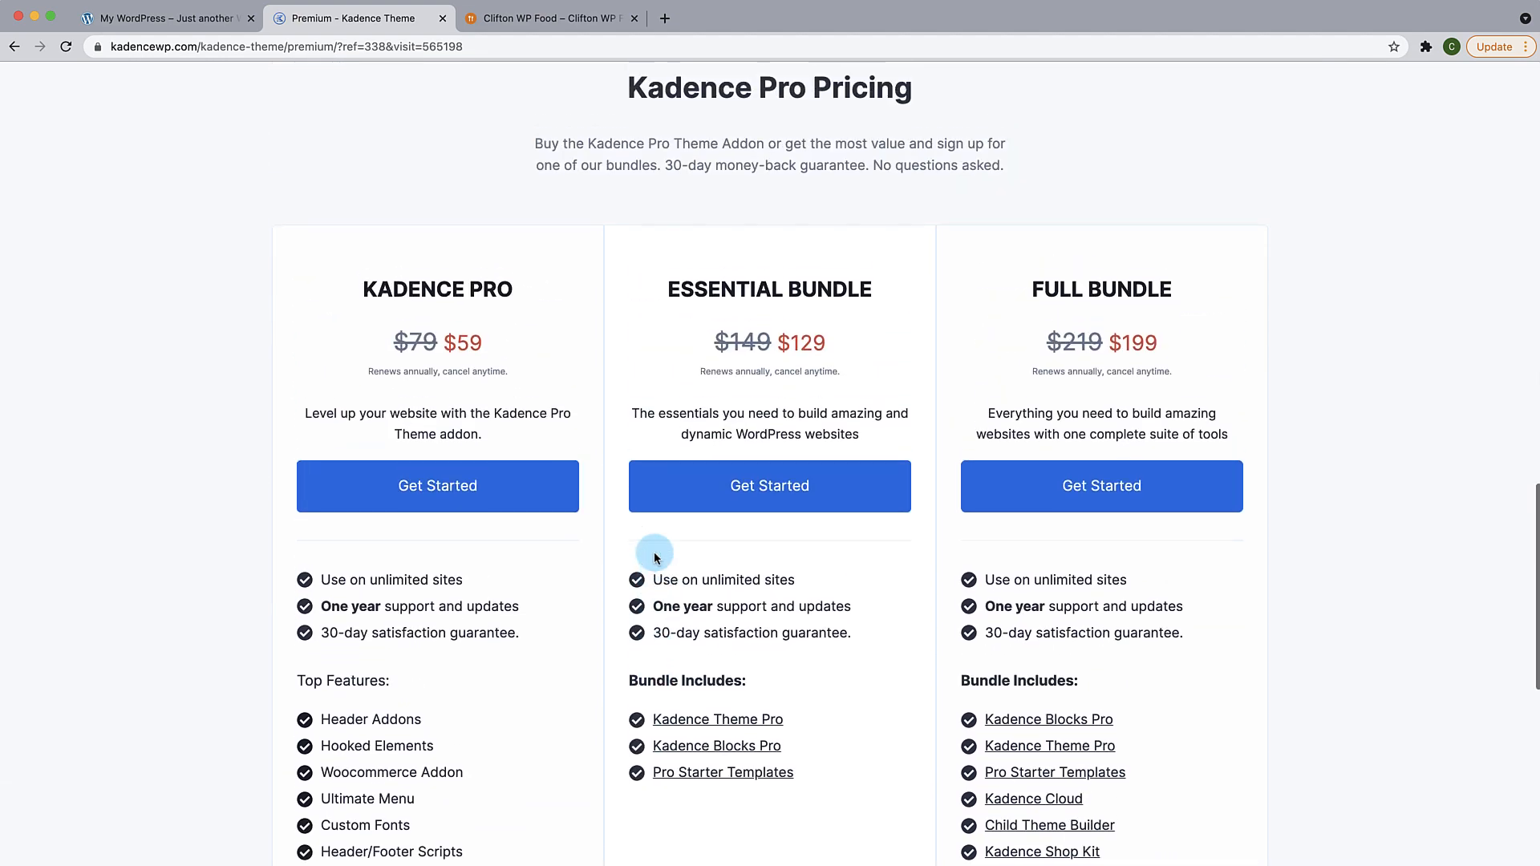
pyautogui.scroll(14, 655, 557)
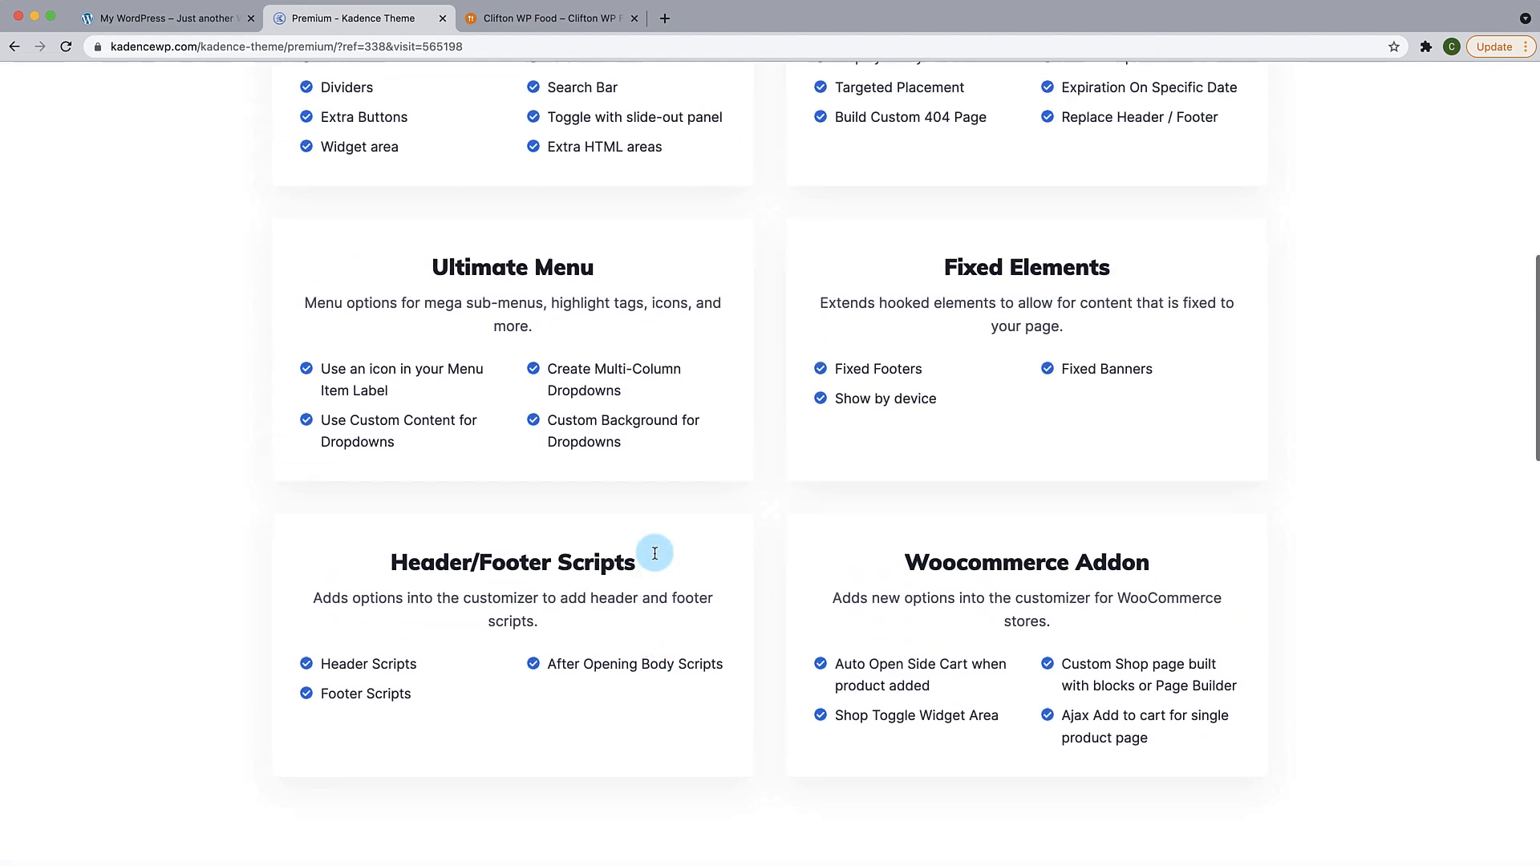
pyautogui.scroll(6, 655, 558)
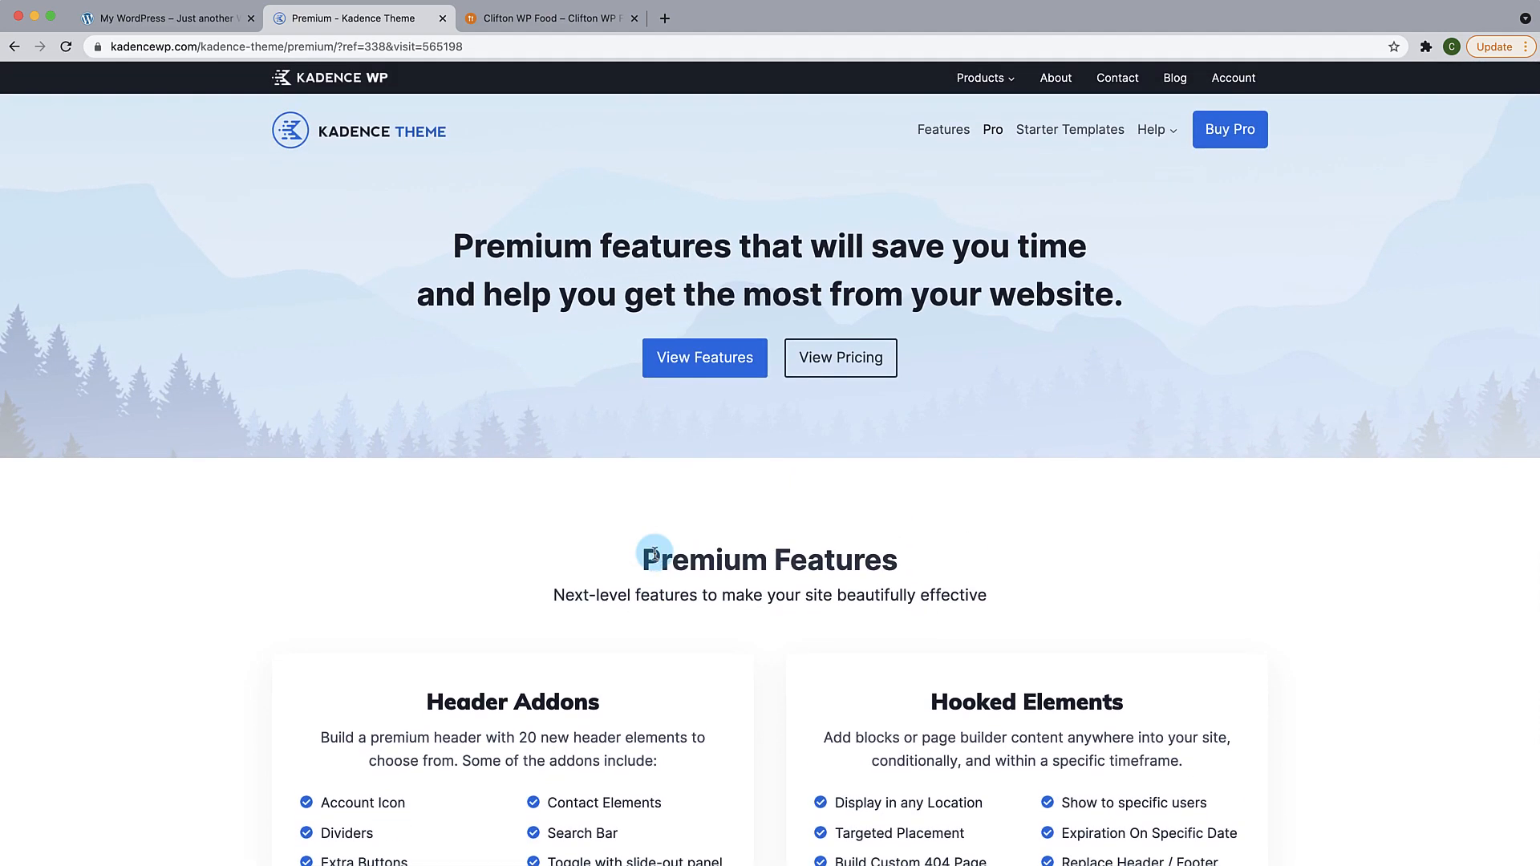
pyautogui.scroll(-5, 655, 554)
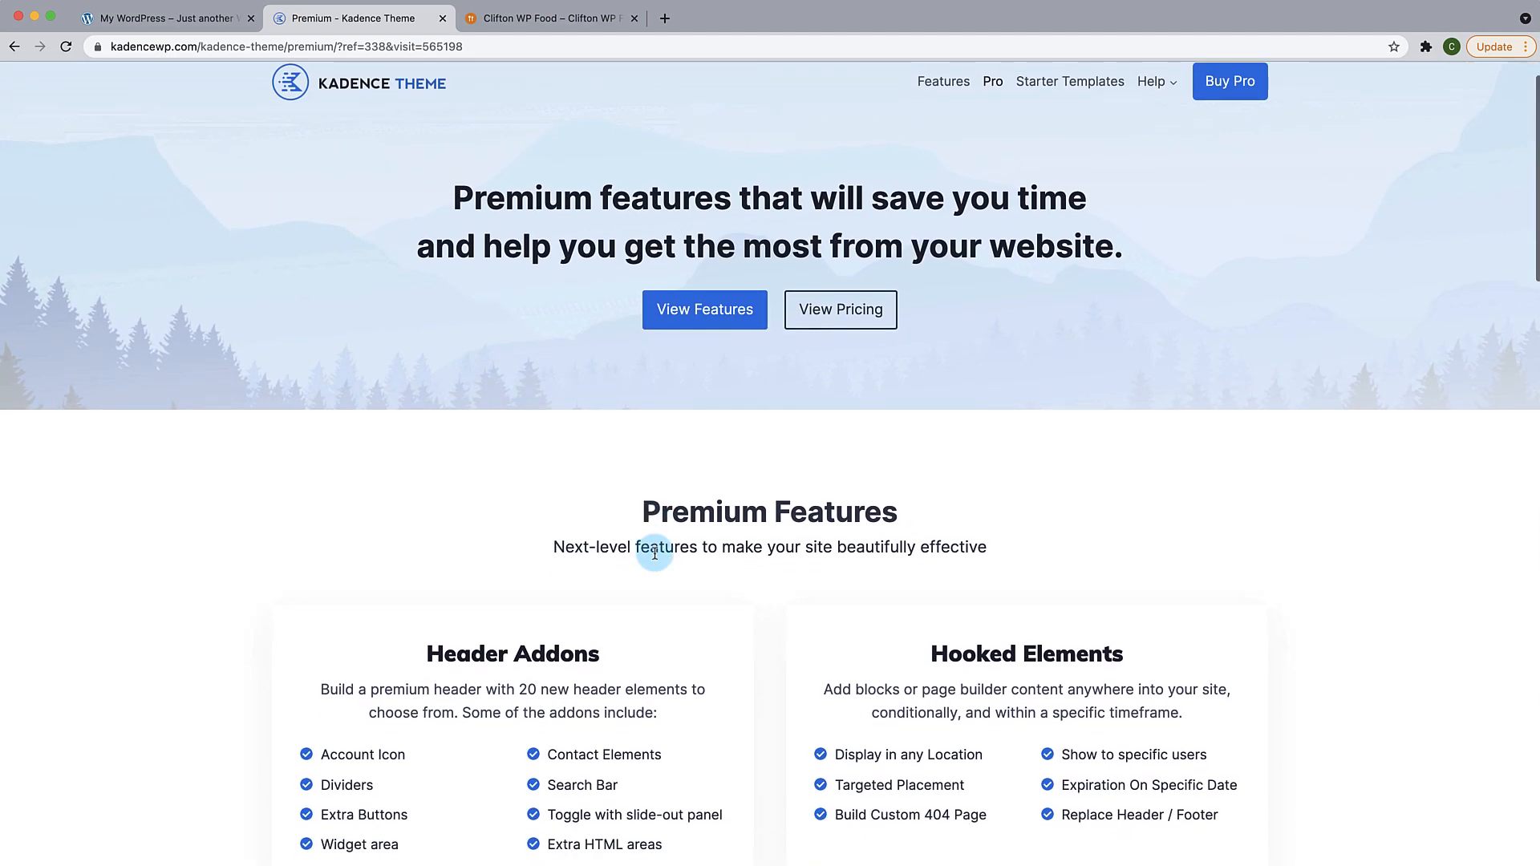
pyautogui.scroll(4, 655, 553)
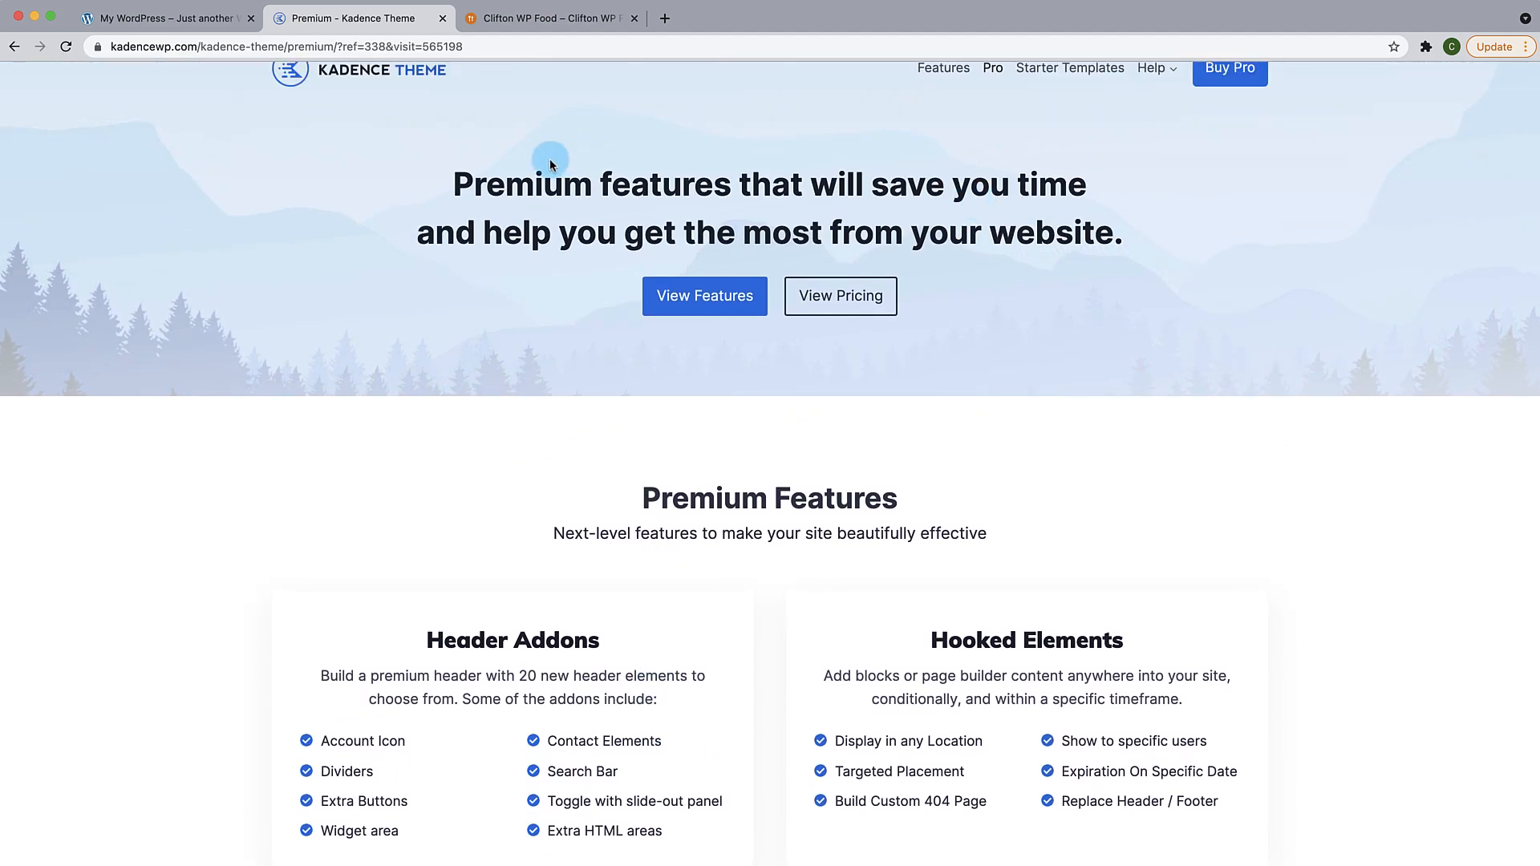
# Step: Return to the WordPress site and search the installable themes in its admin area for "kadence"
pyautogui.click(187, 29)
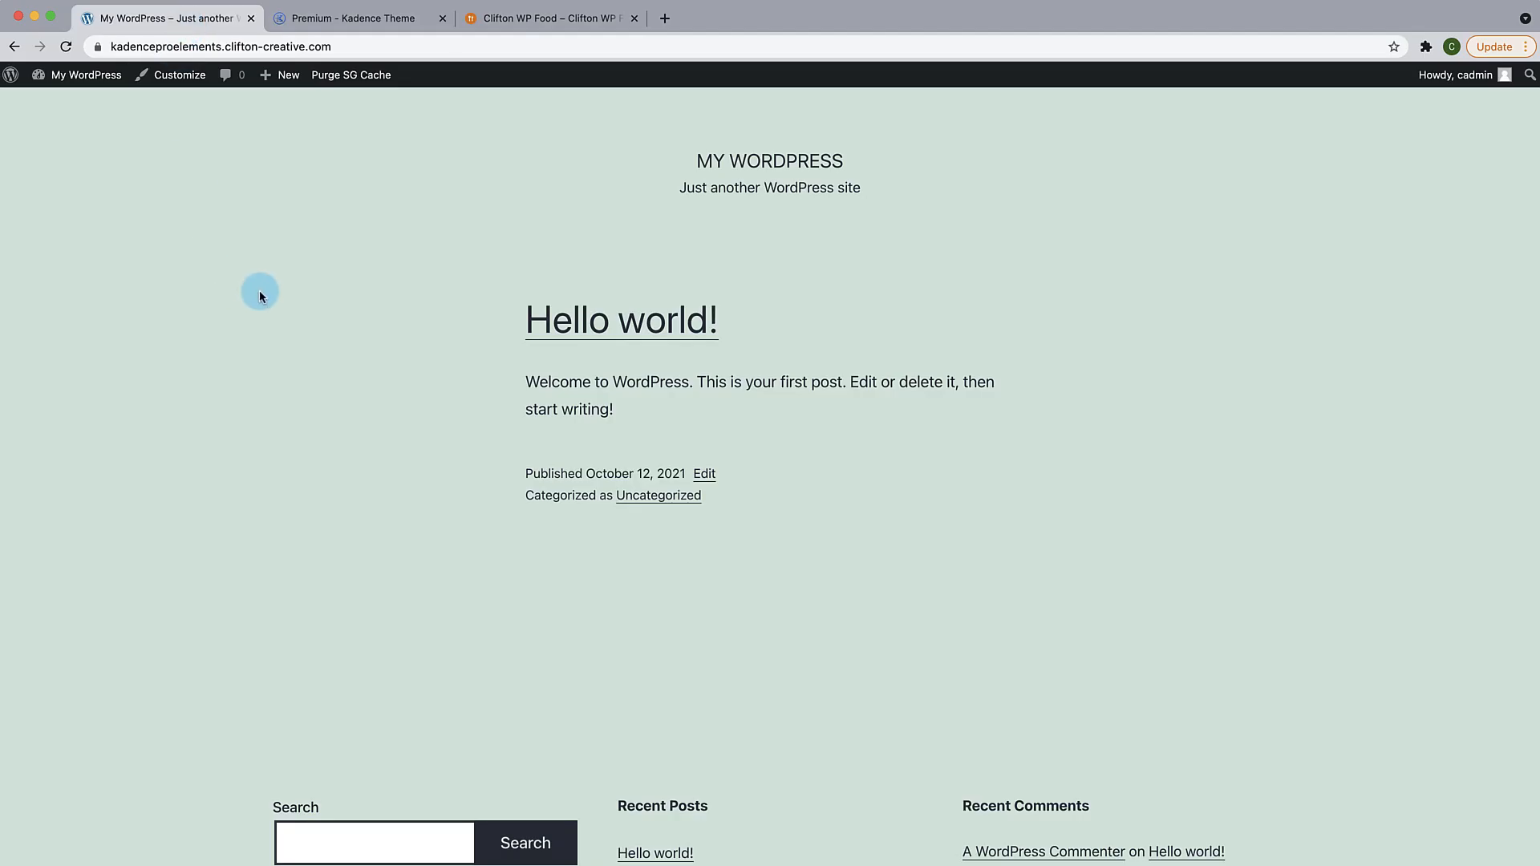
pyautogui.moveTo(77, 75)
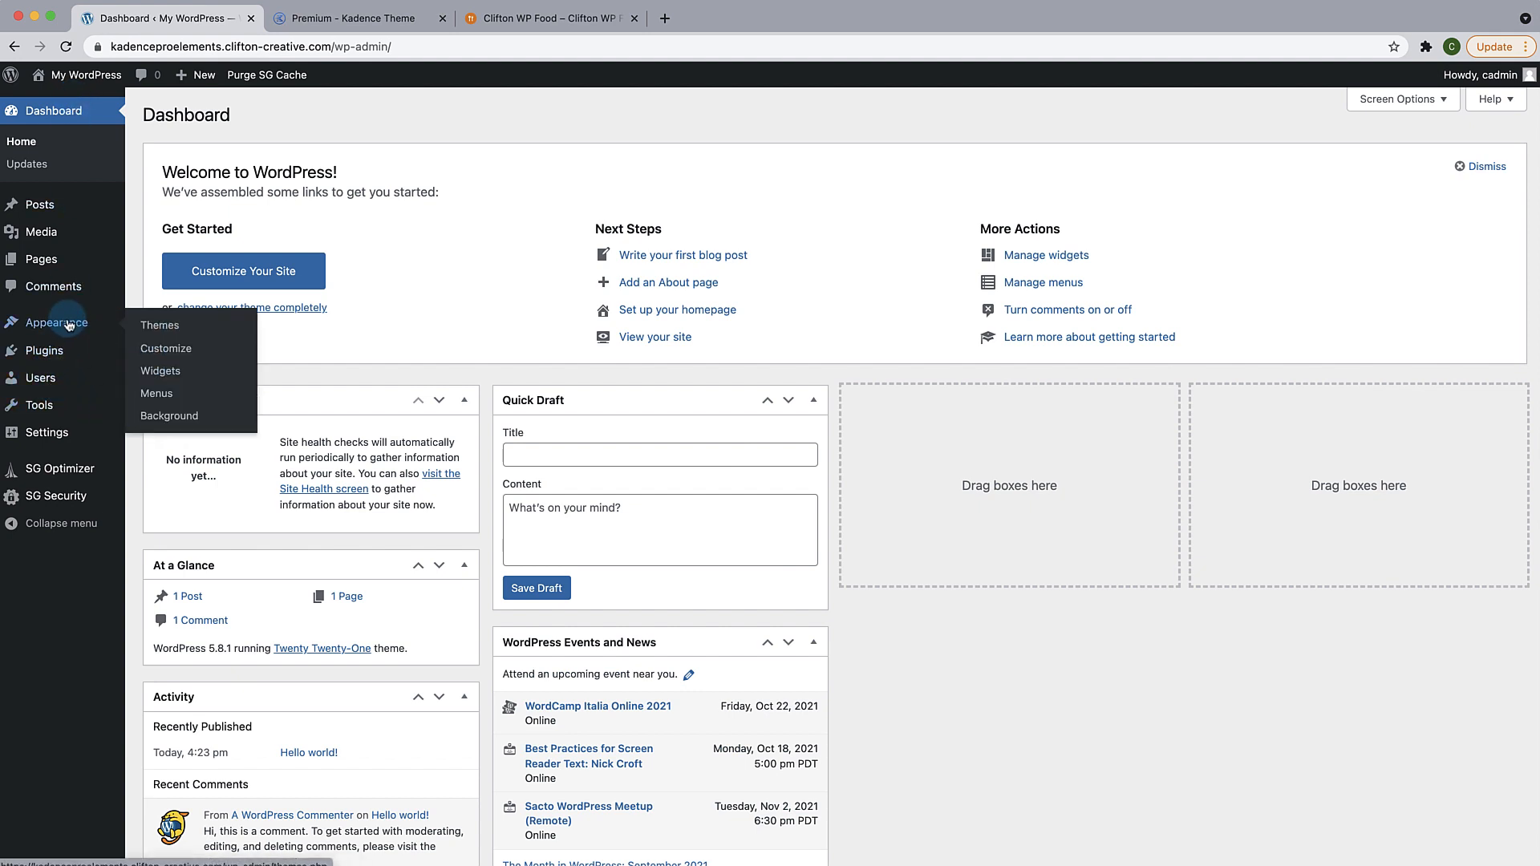
pyautogui.click(159, 327)
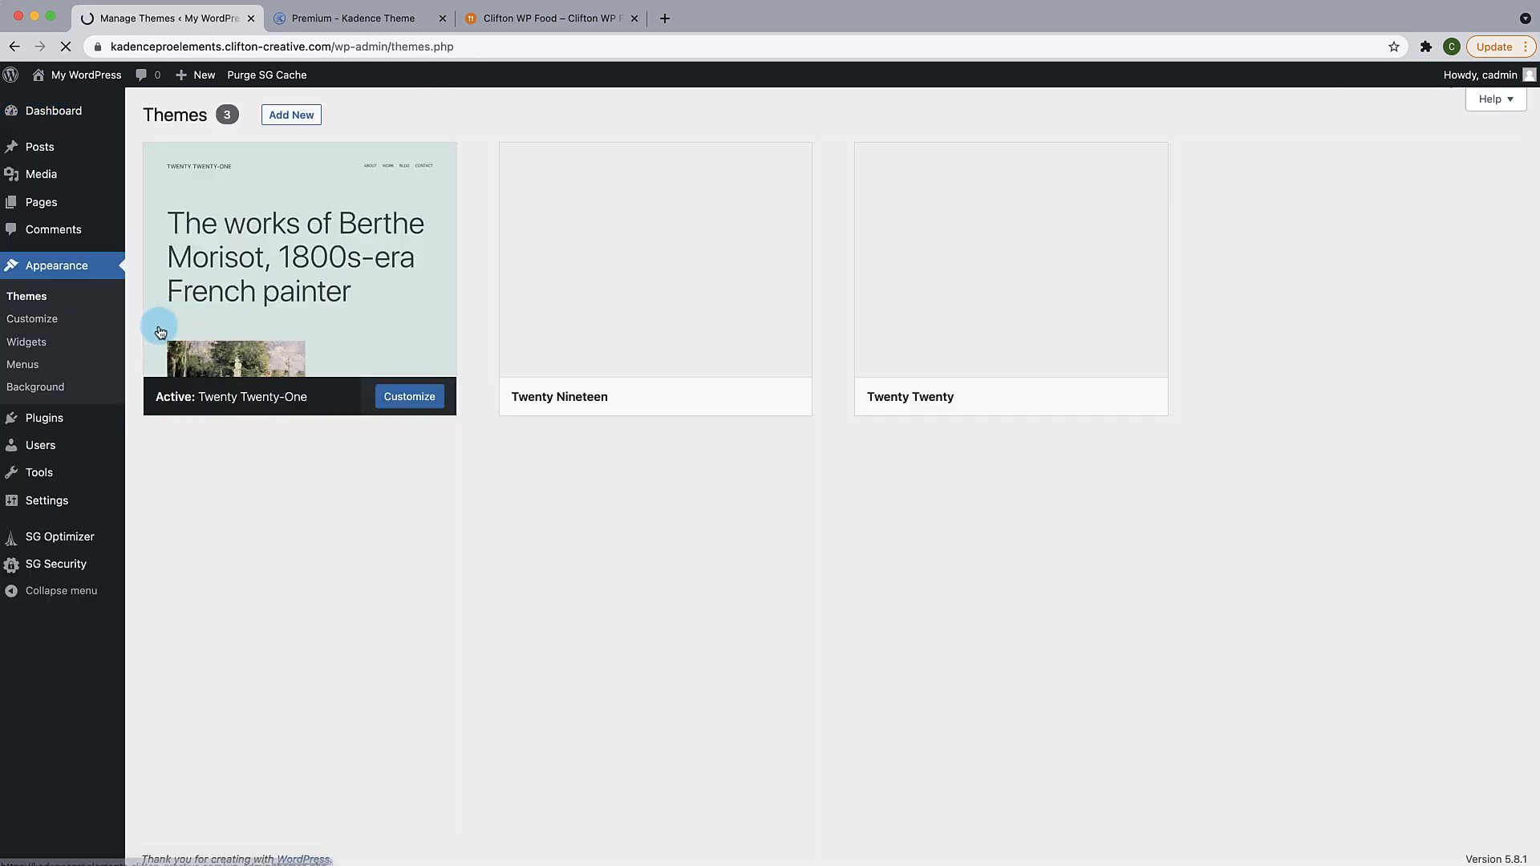
pyautogui.click(305, 124)
pyautogui.click(1388, 160)
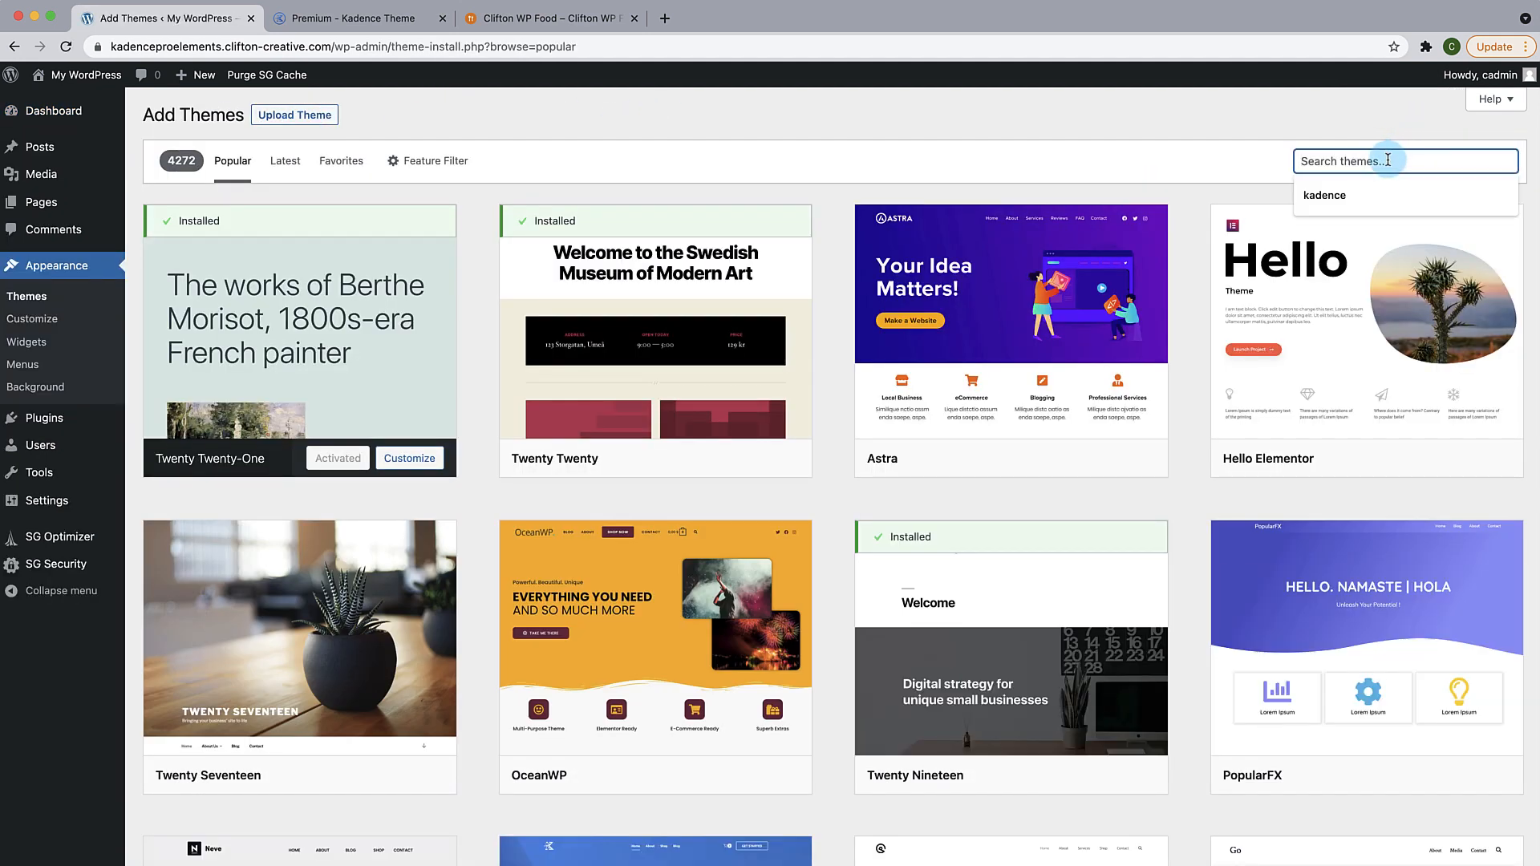
pyautogui.write('kadence')
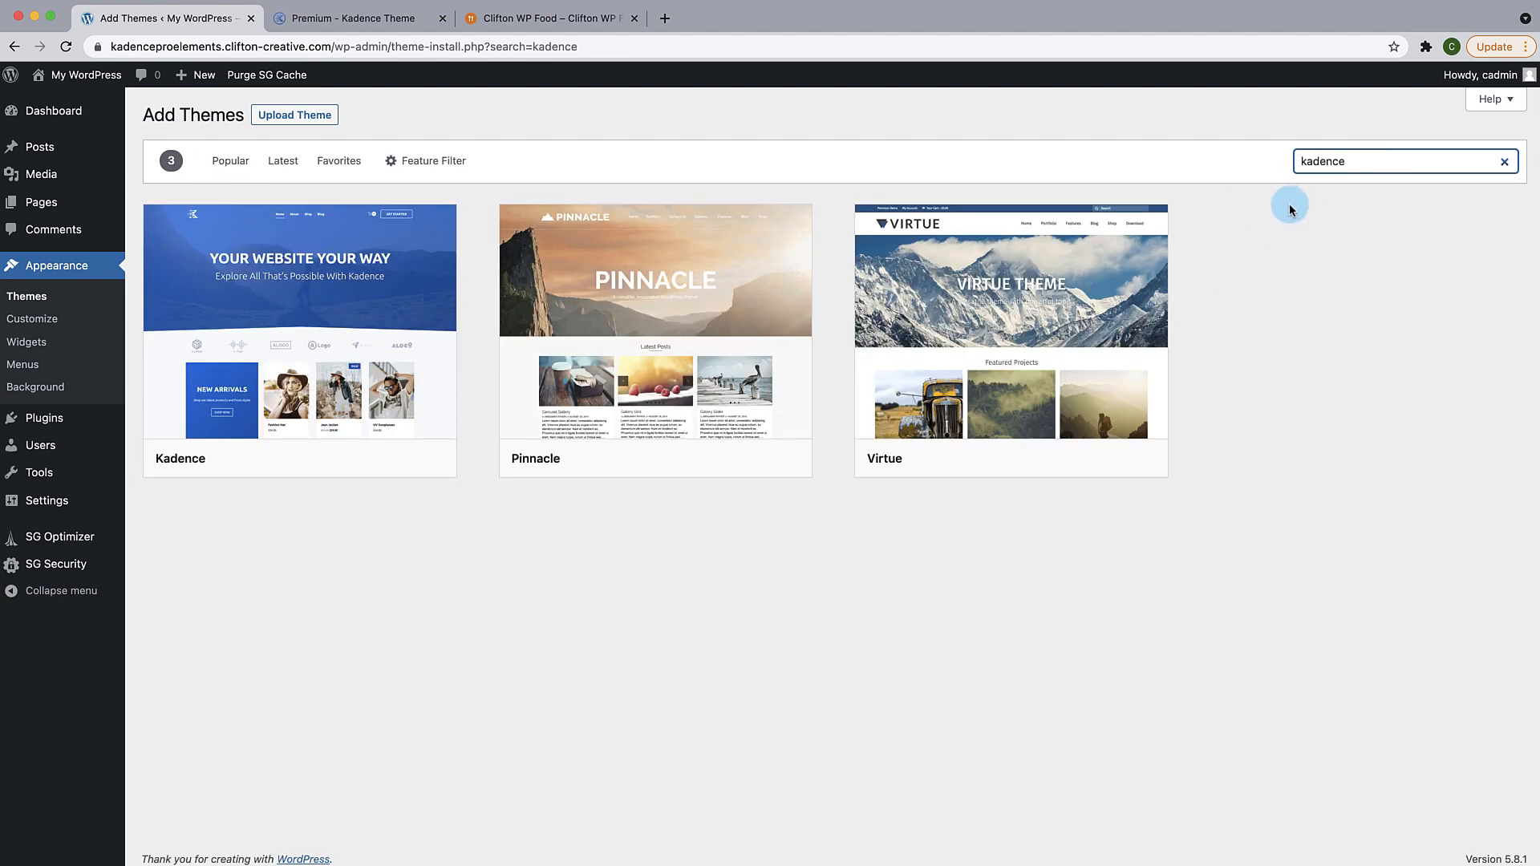
# Step: Install and activate the Kadence theme
pyautogui.moveTo(244, 348)
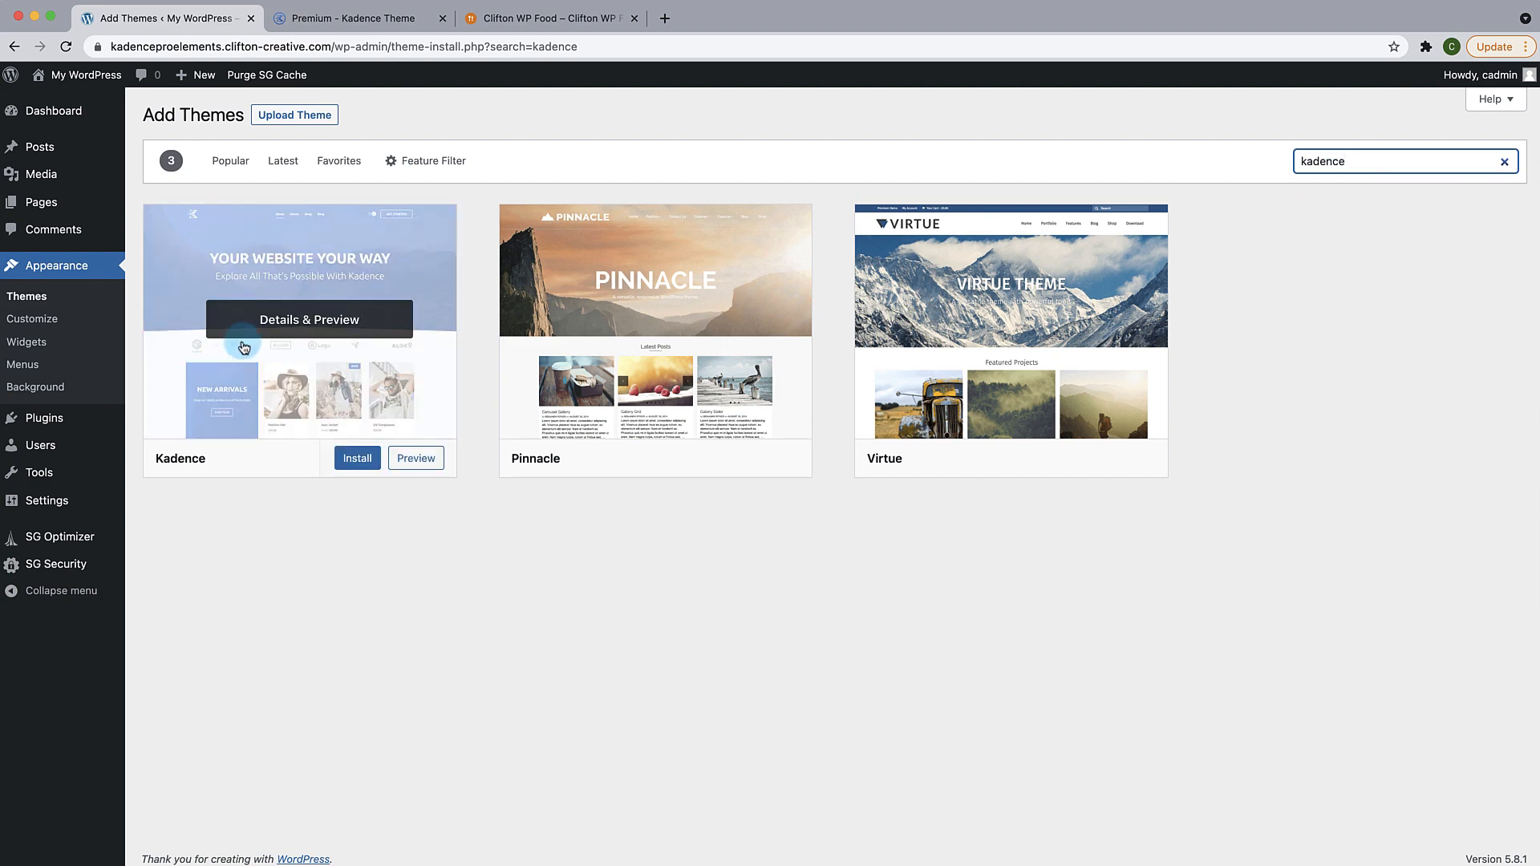
pyautogui.click(357, 460)
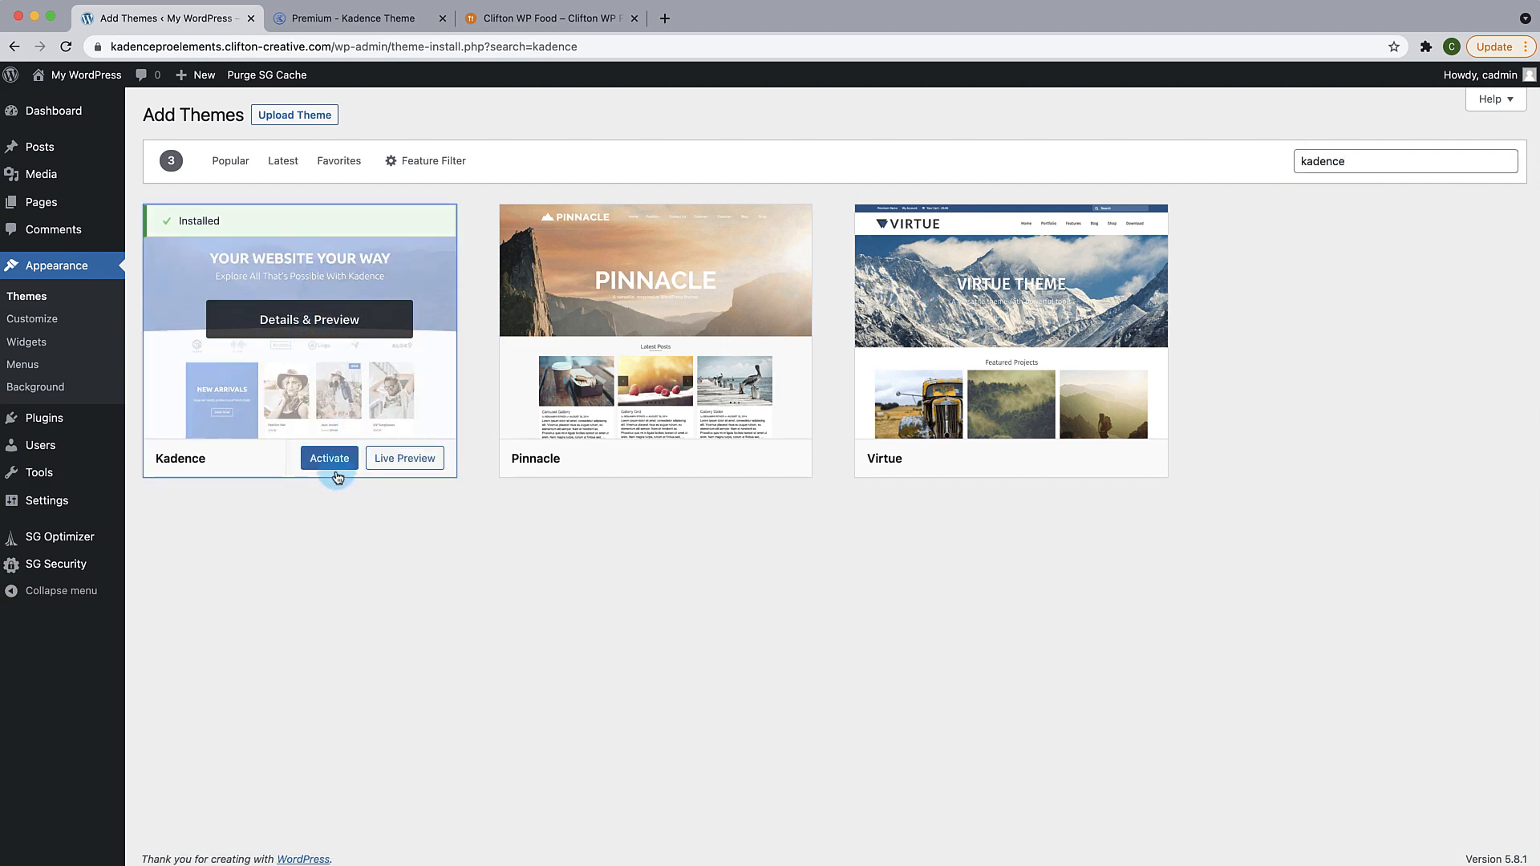
pyautogui.click(329, 459)
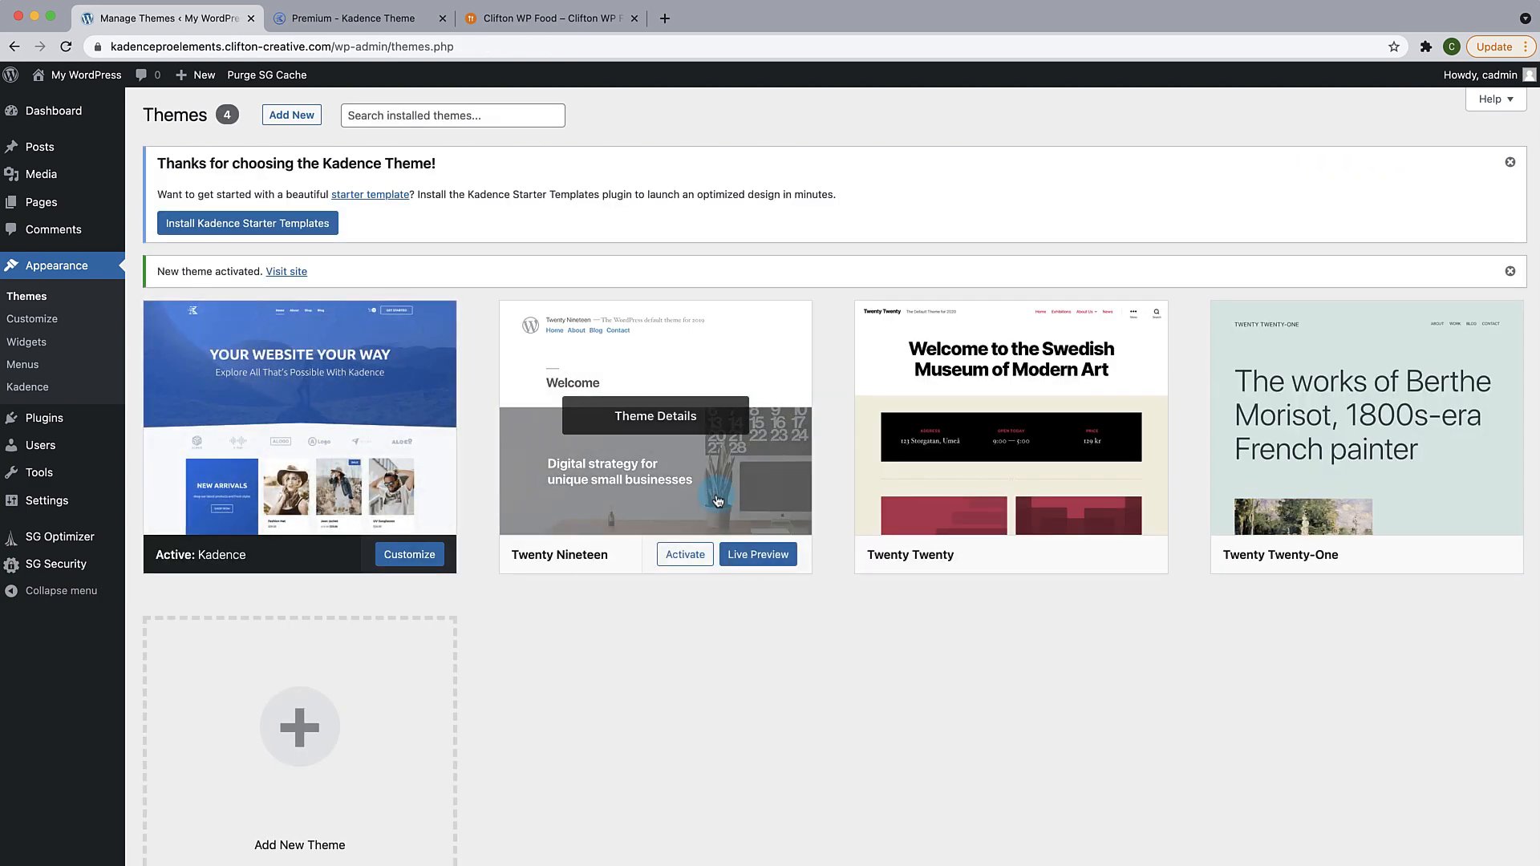
# Step: Delete the inactive Twenty Nineteen, Twenty Twenty and Twenty Twenty-One themes from the site
pyautogui.click(718, 501)
pyautogui.click(1380, 836)
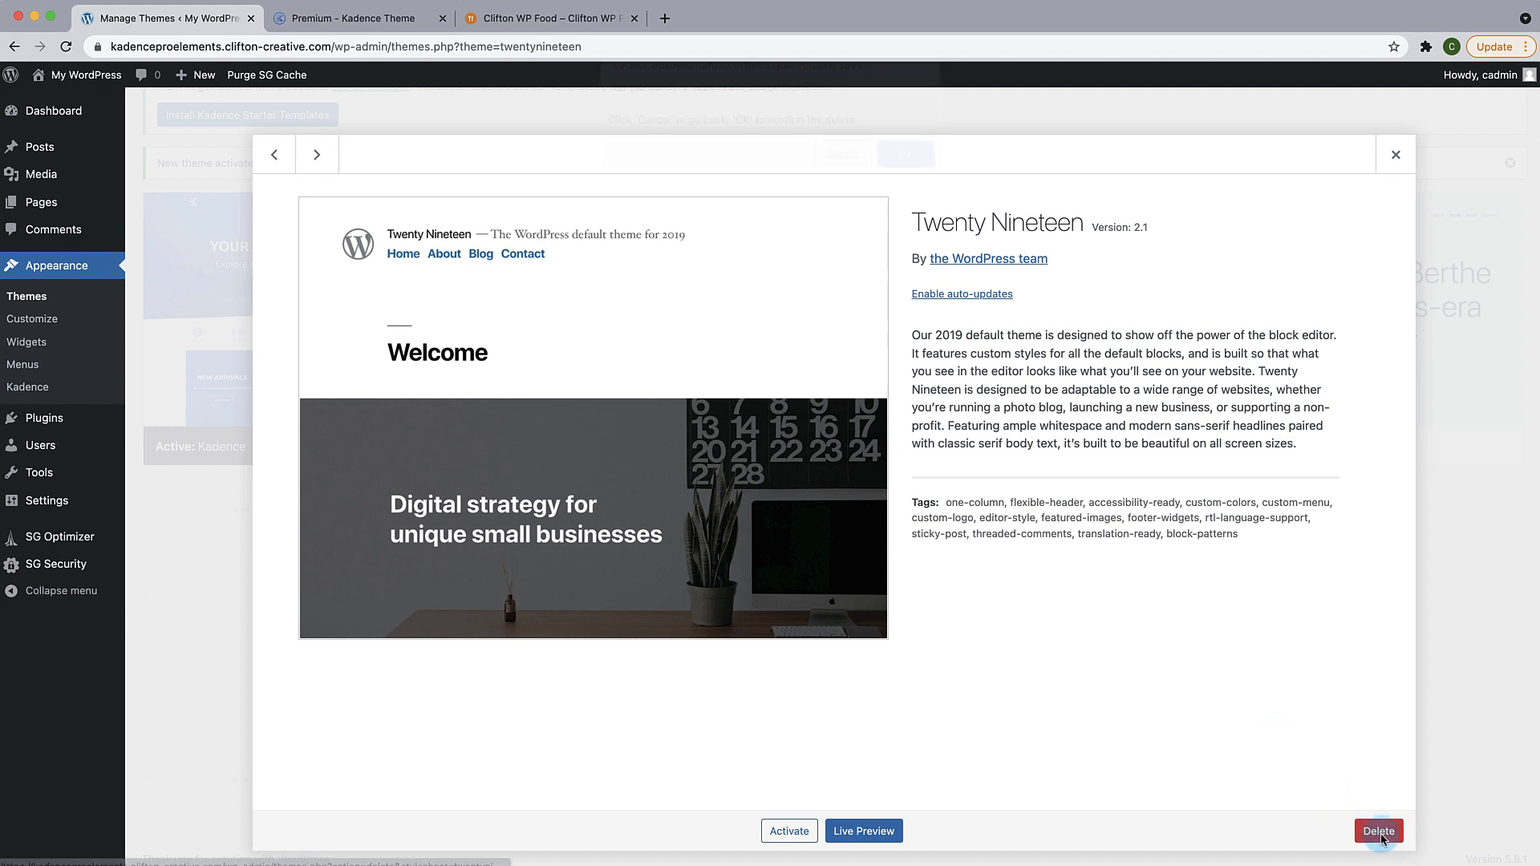
pyautogui.click(902, 167)
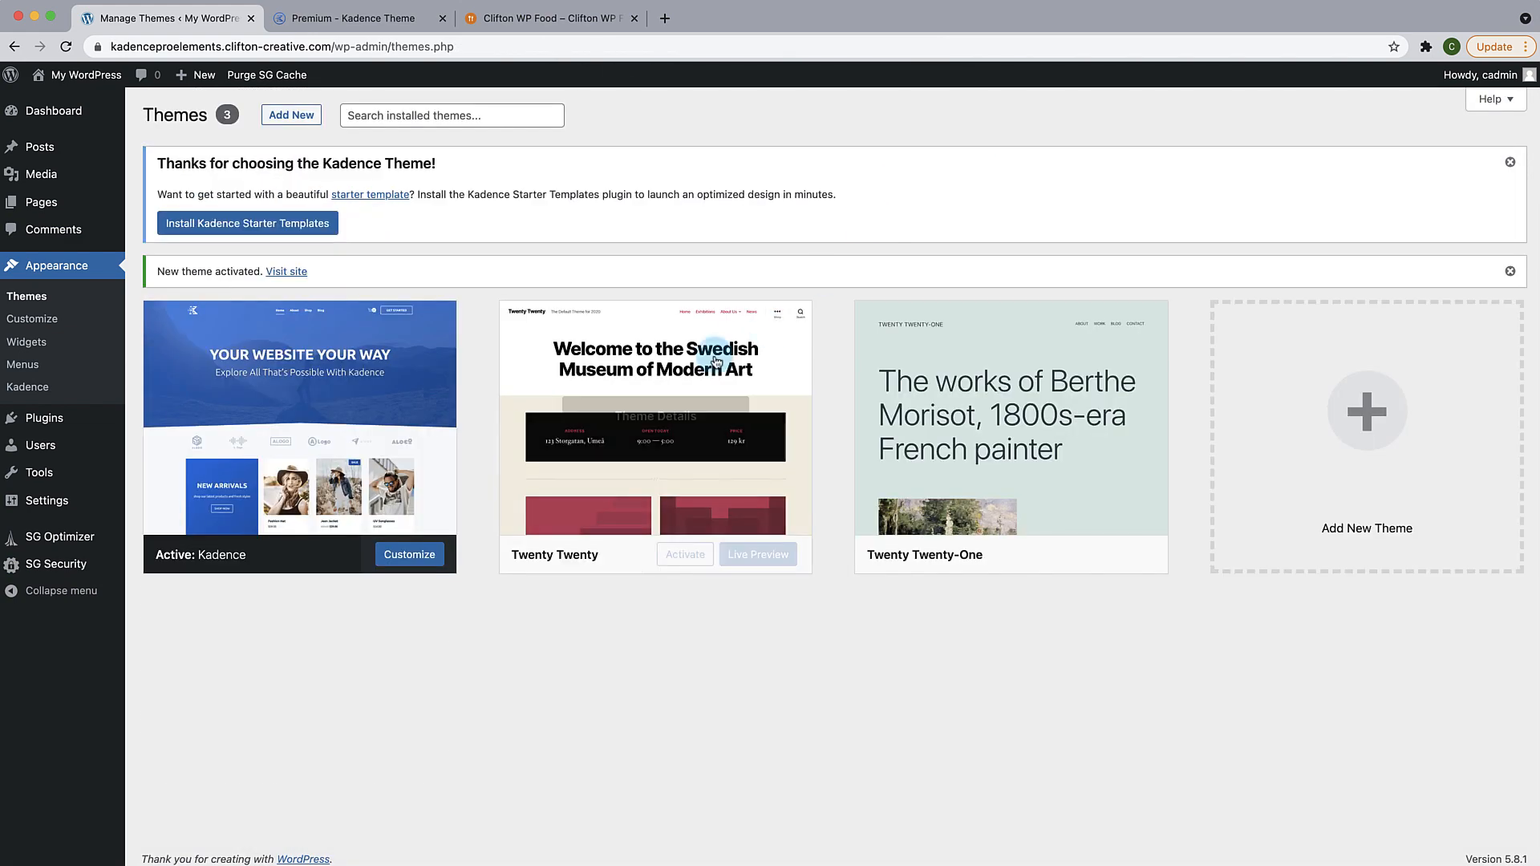
pyautogui.click(664, 434)
pyautogui.click(1379, 831)
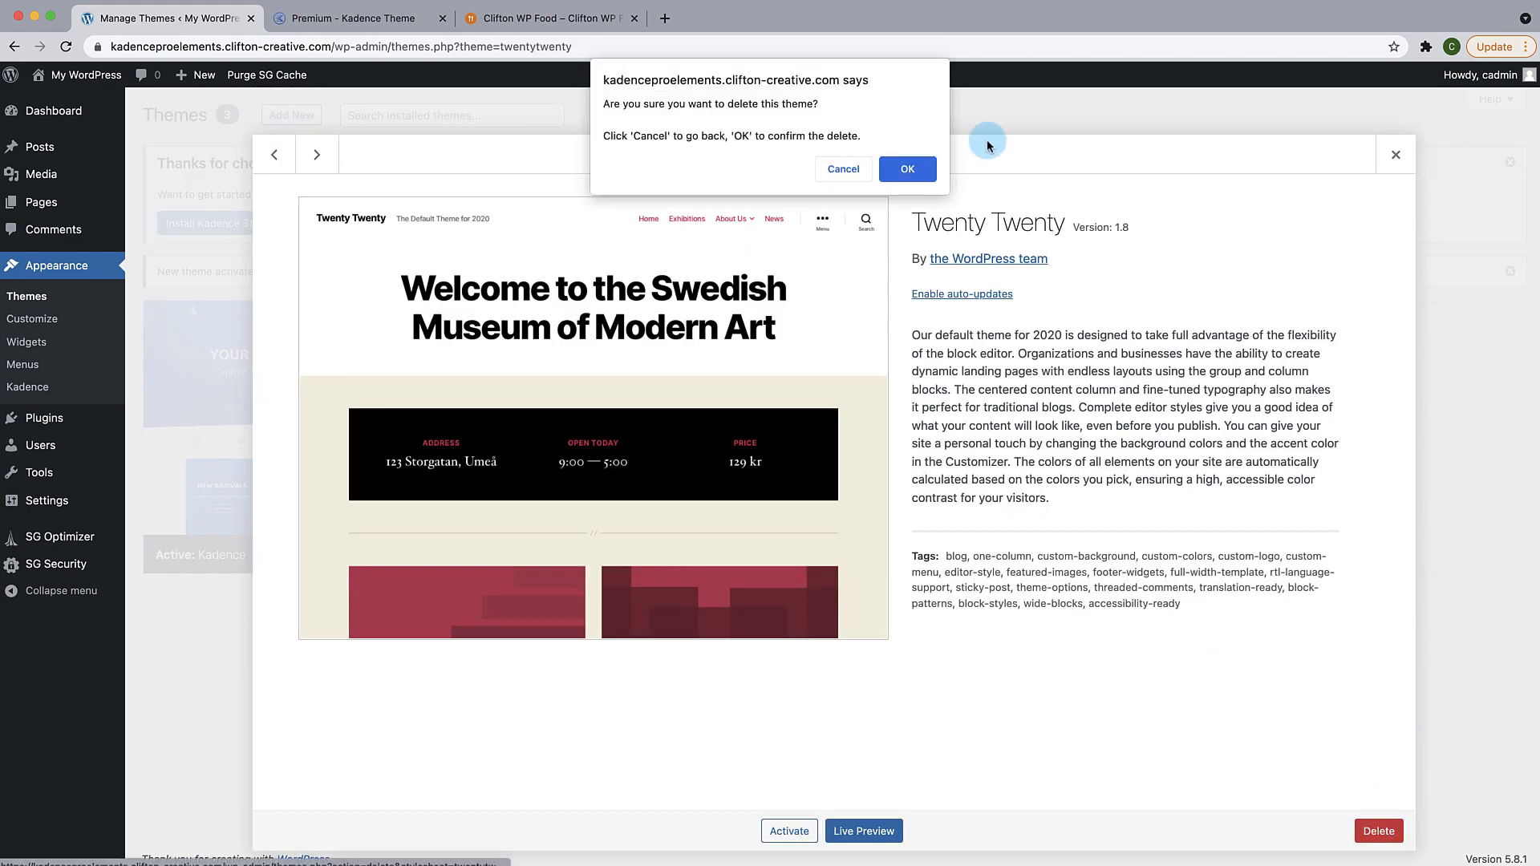
pyautogui.click(907, 167)
pyautogui.click(718, 416)
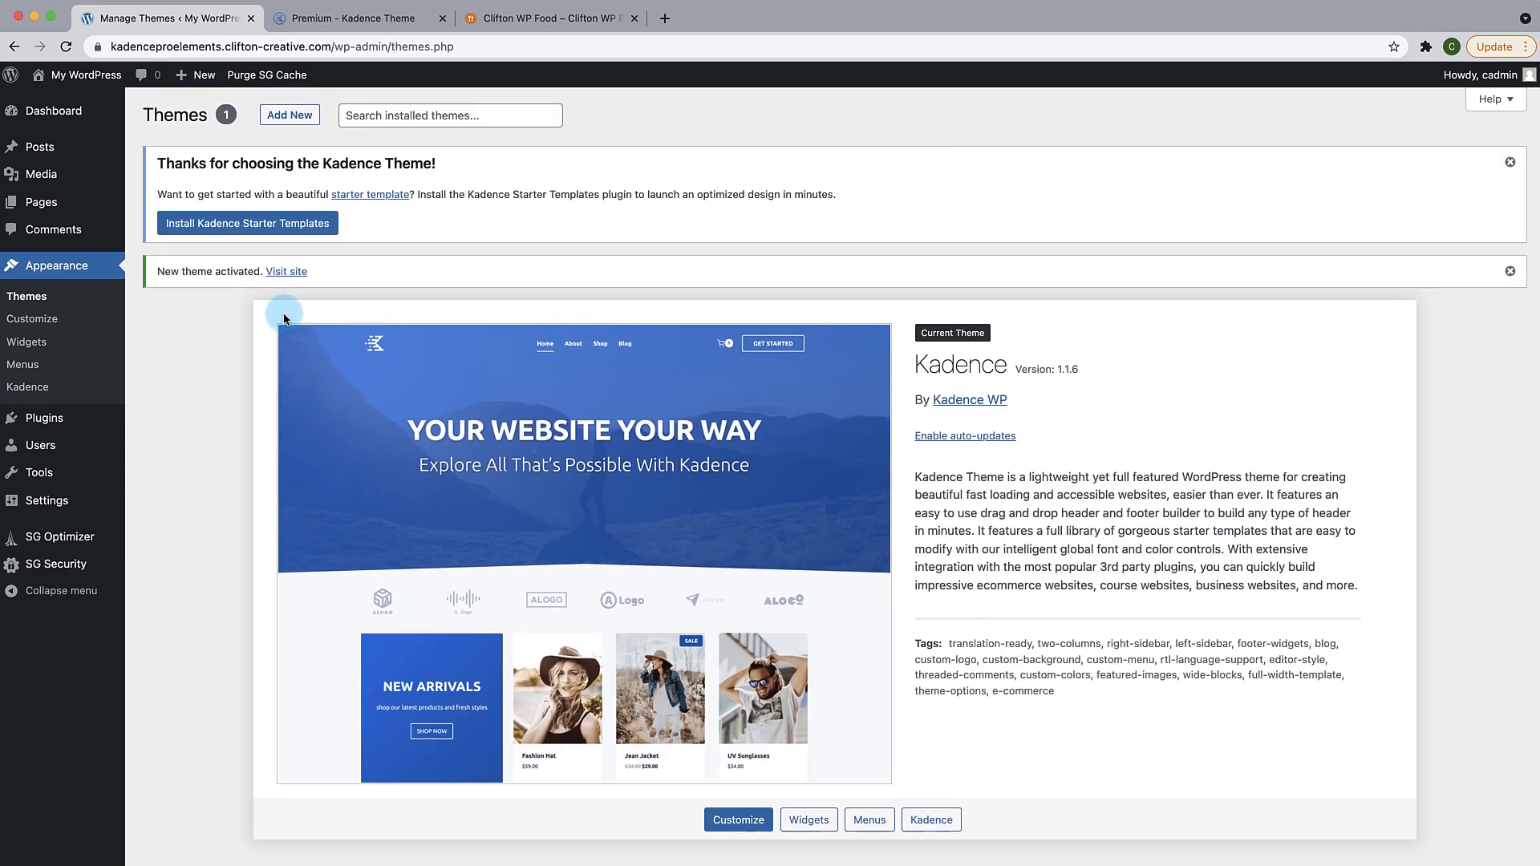
# Step: Find the Gutenberg Blocks by Kadence Blocks plugin by searching for "kadence blocks", and install and activate it
pyautogui.moveTo(58, 430)
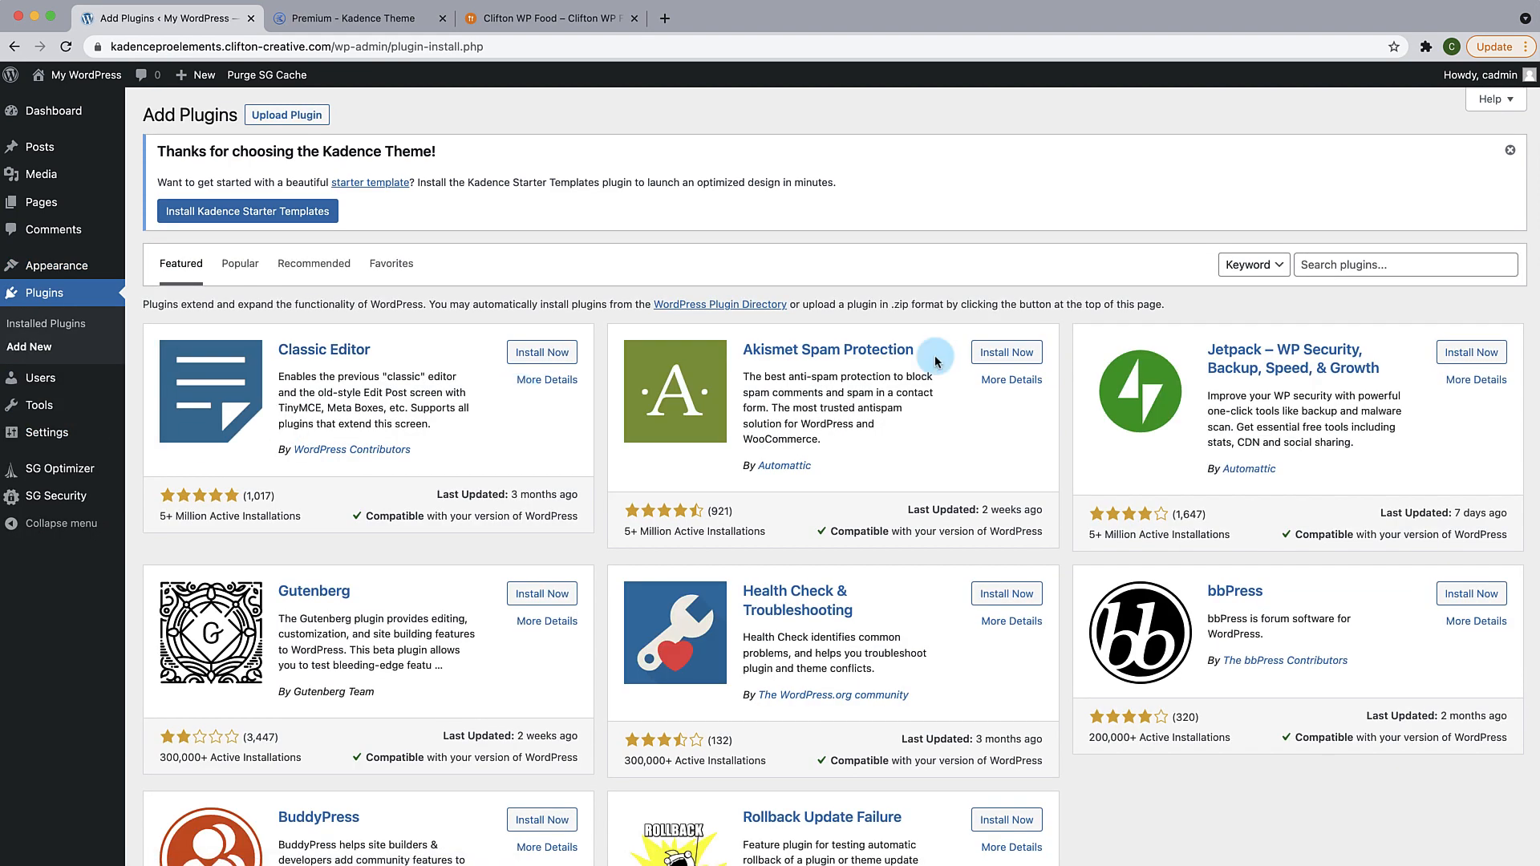
pyautogui.click(1356, 265)
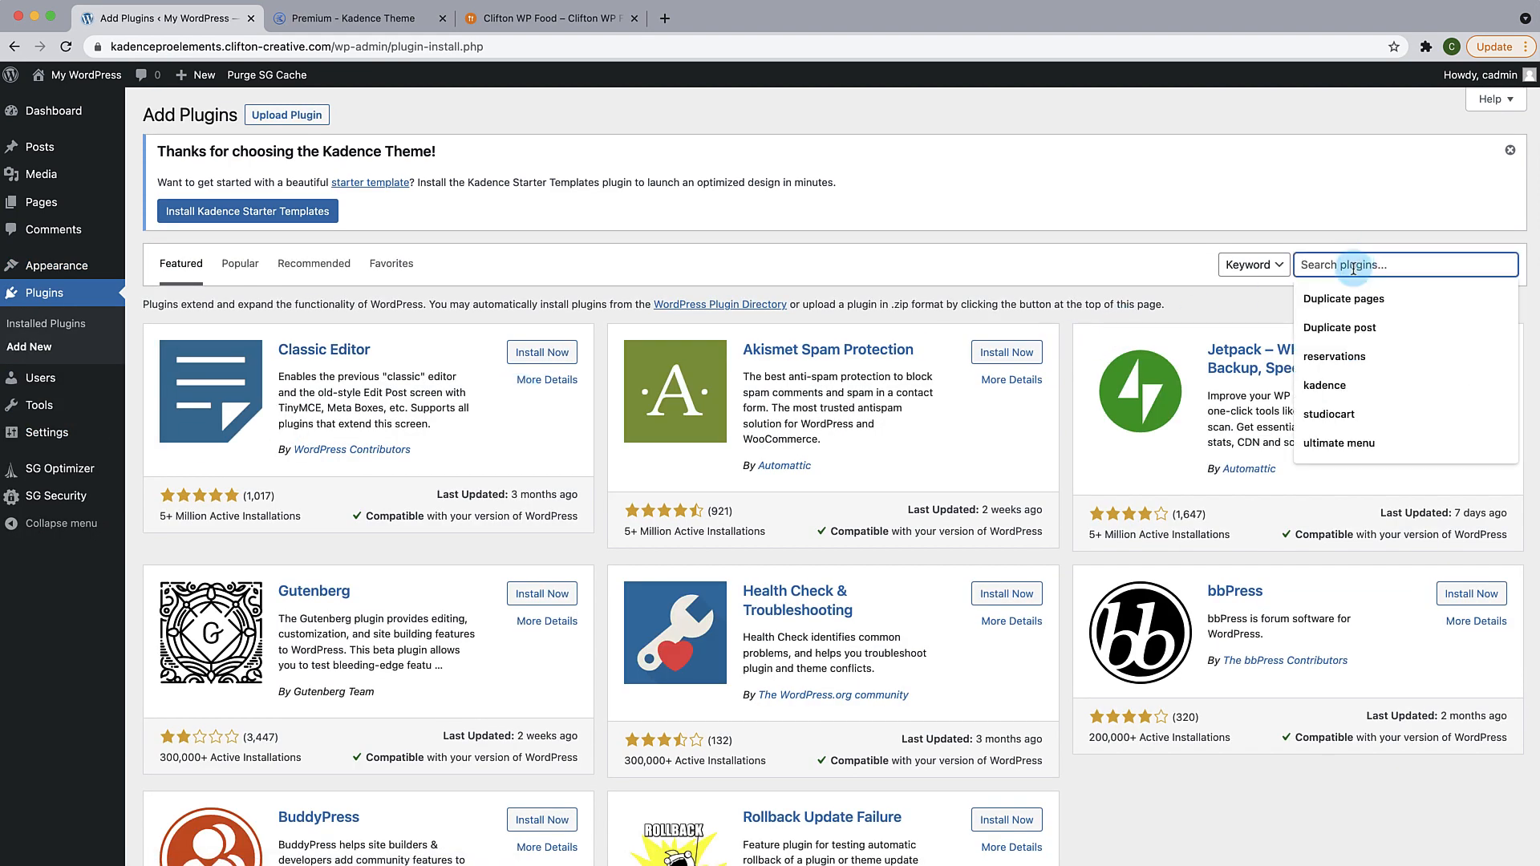
pyautogui.write('kadence blocks')
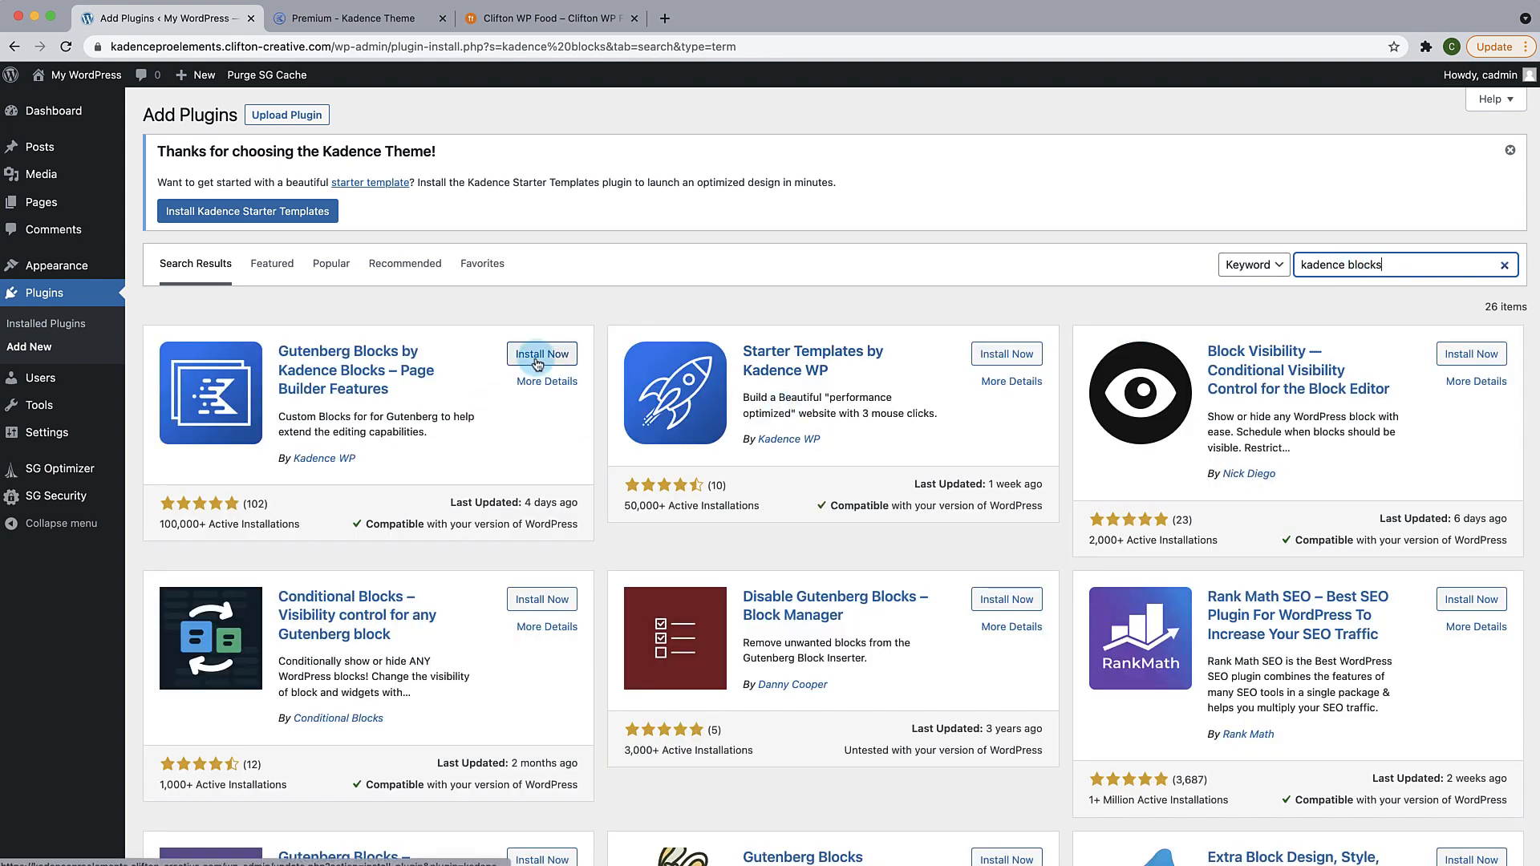
pyautogui.click(537, 358)
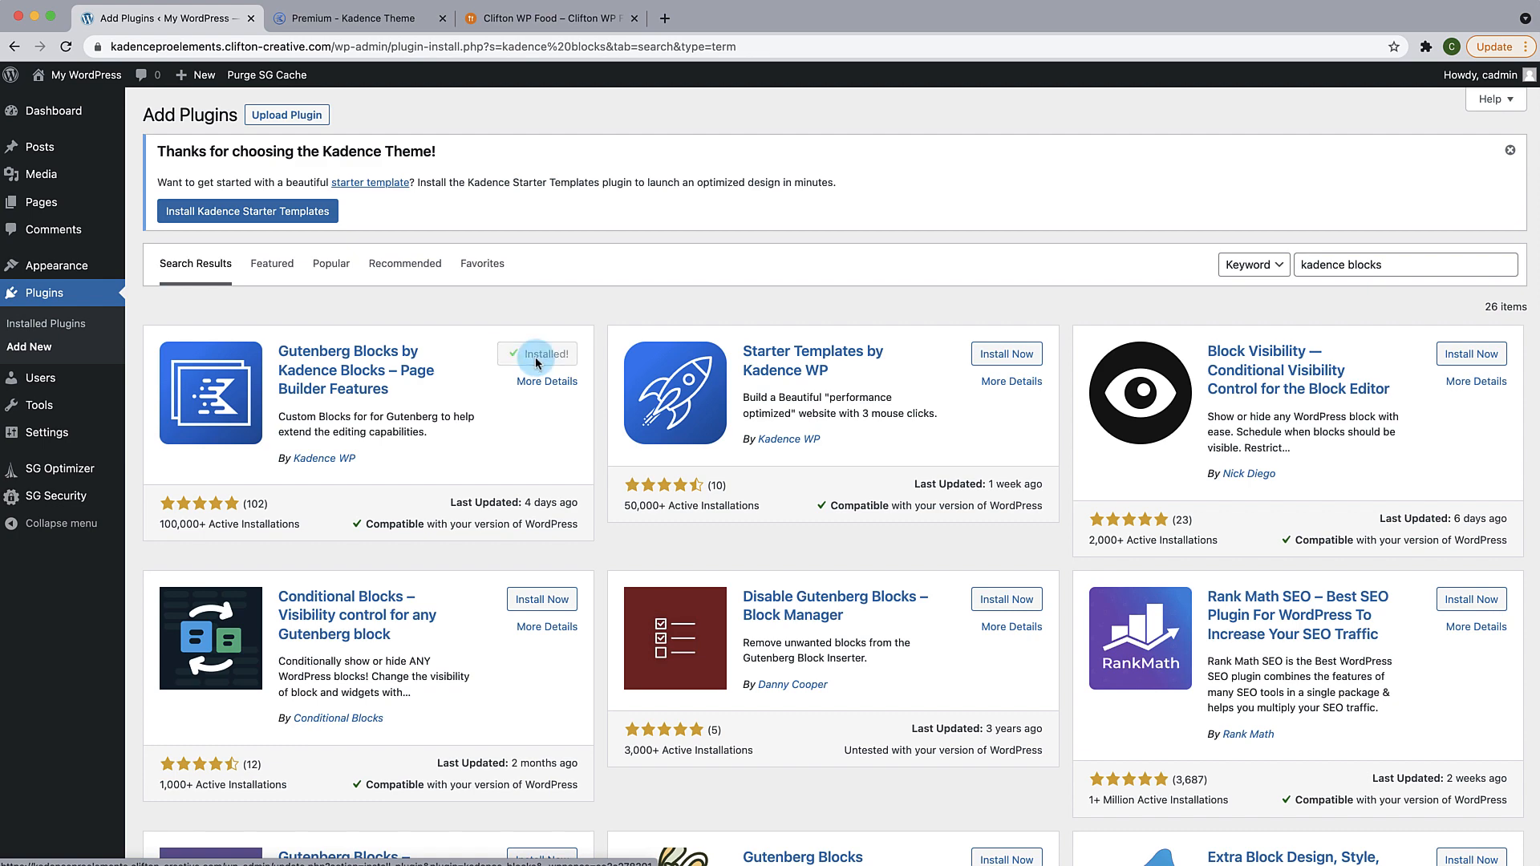
pyautogui.click(543, 364)
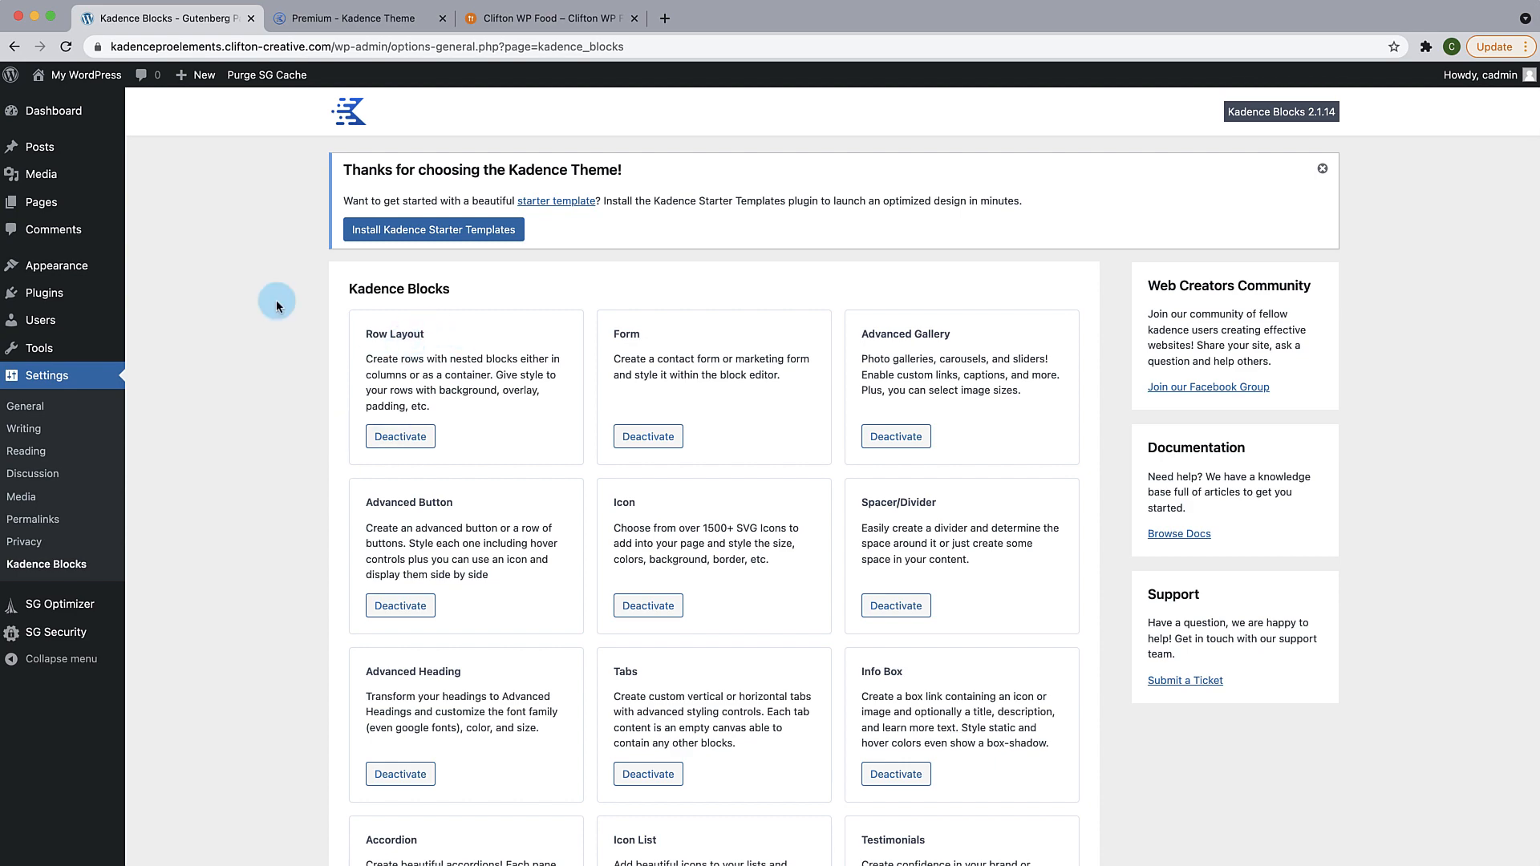
pyautogui.click(368, 18)
pyautogui.scroll(2, 749, 257)
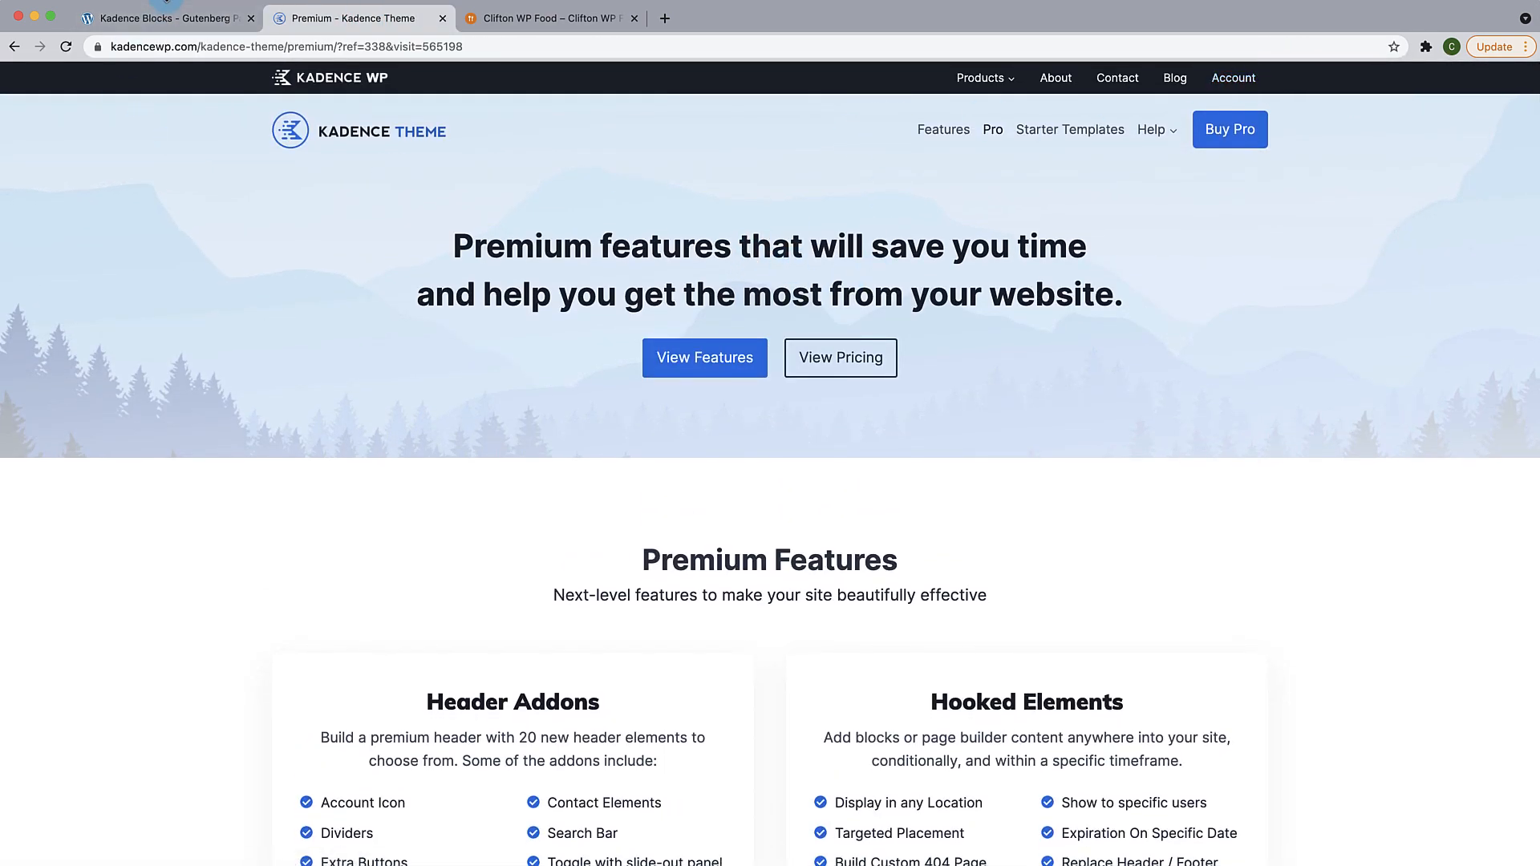
pyautogui.click(164, 18)
# Step: Upload the plugin file kadence-pro (2).zip from the Downloads folder to the WordPress site, and install and activate it
pyautogui.moveTo(81, 295)
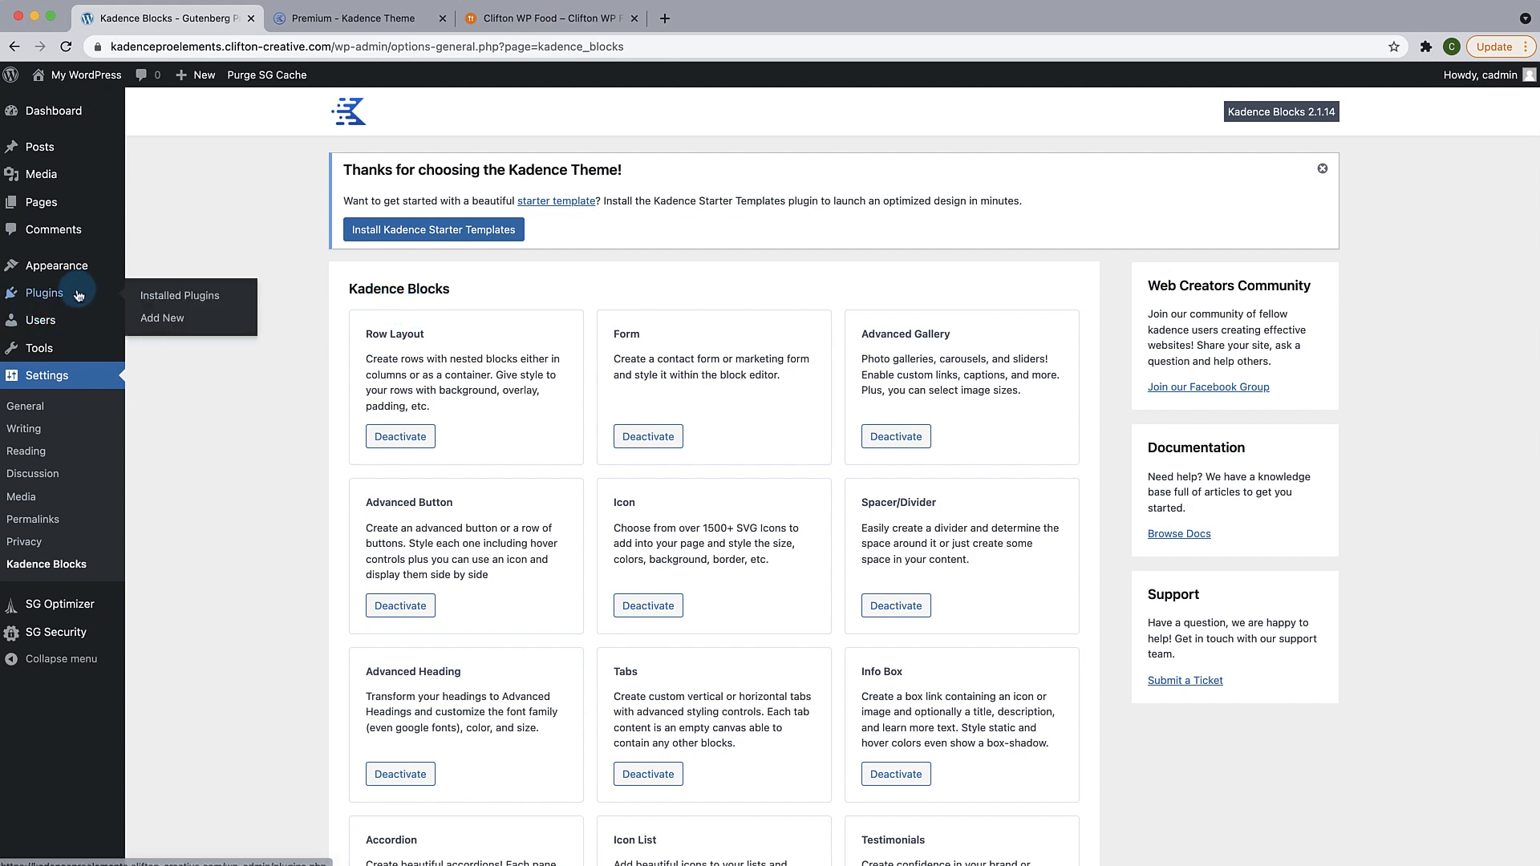
pyautogui.click(162, 319)
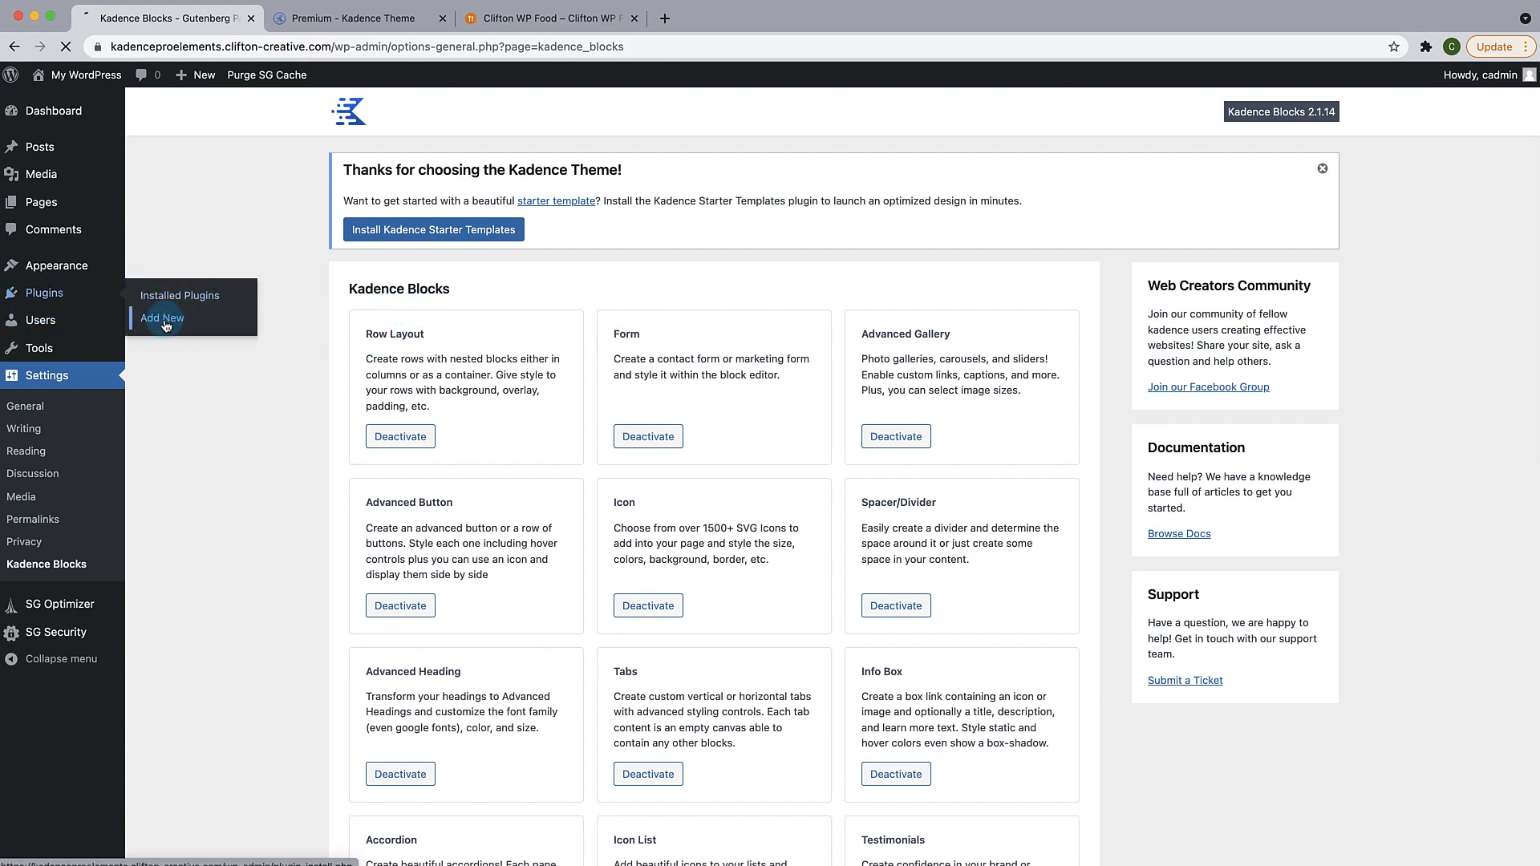
pyautogui.click(308, 115)
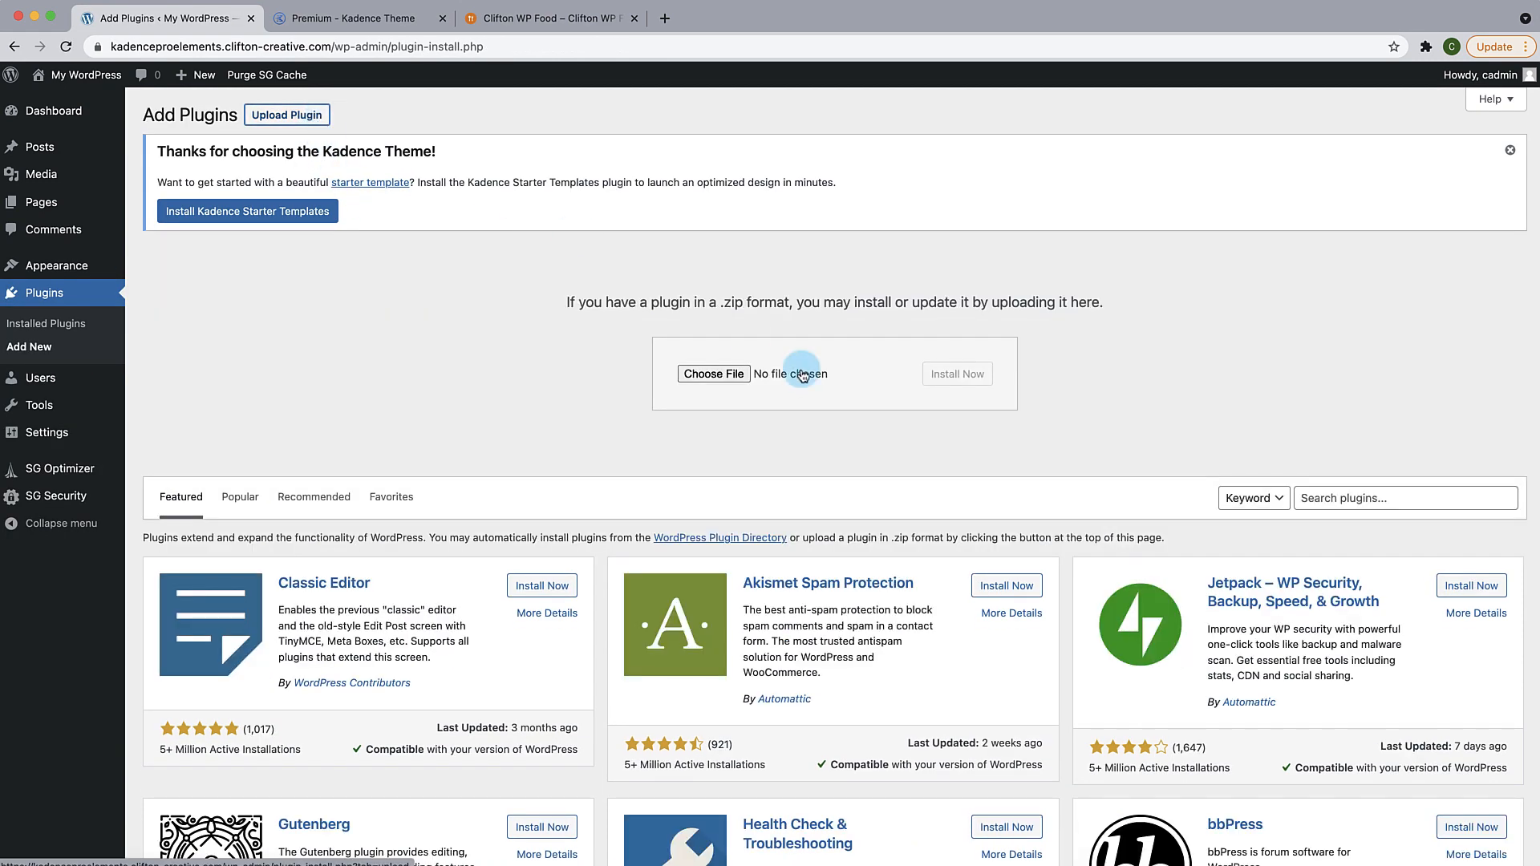
pyautogui.click(714, 374)
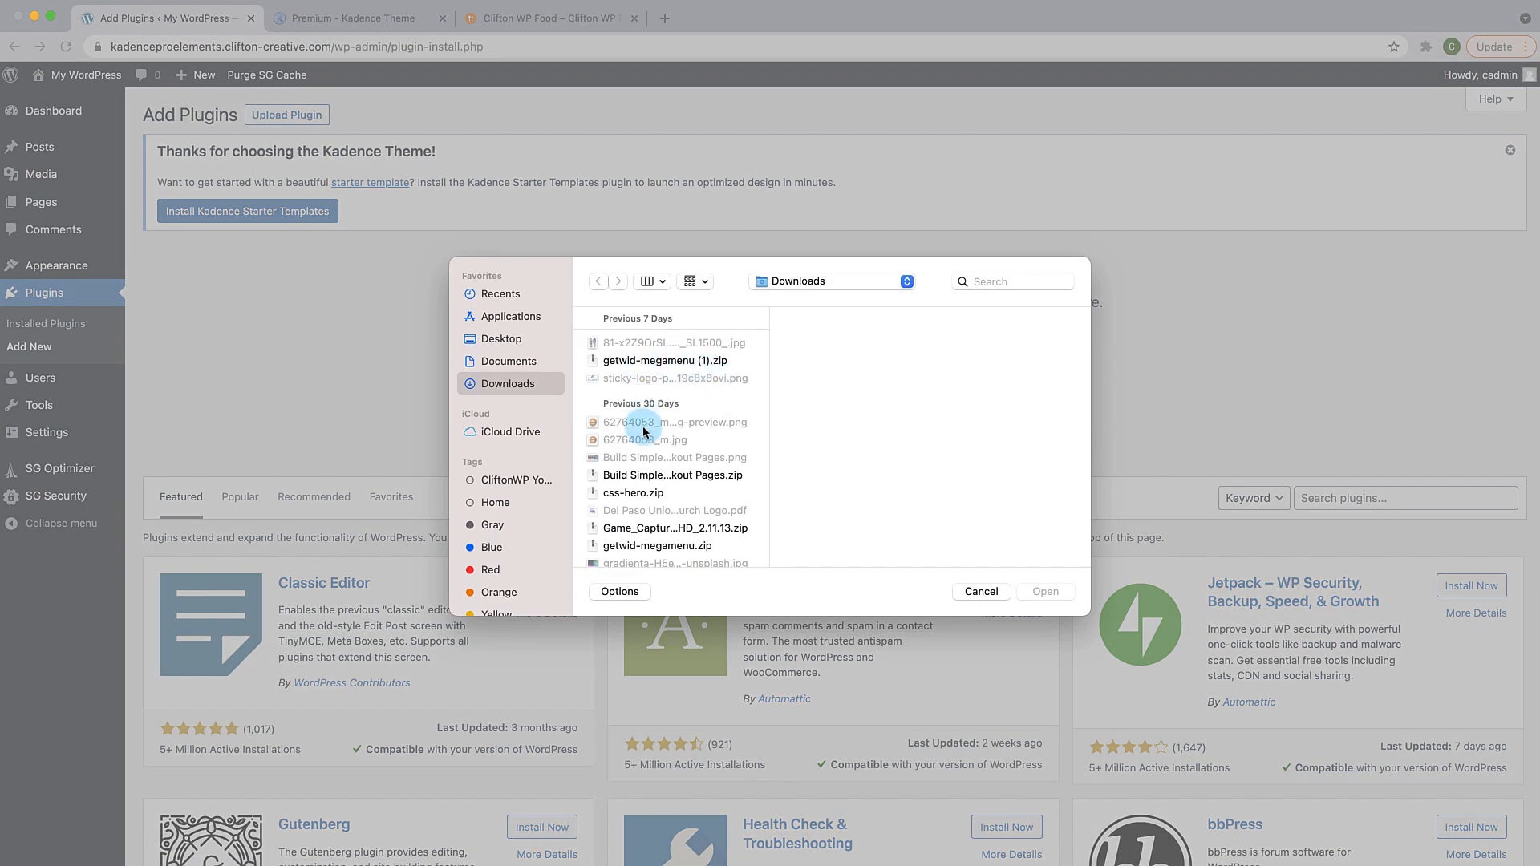
pyautogui.scroll(-3, 645, 490)
pyautogui.scroll(-1, 649, 491)
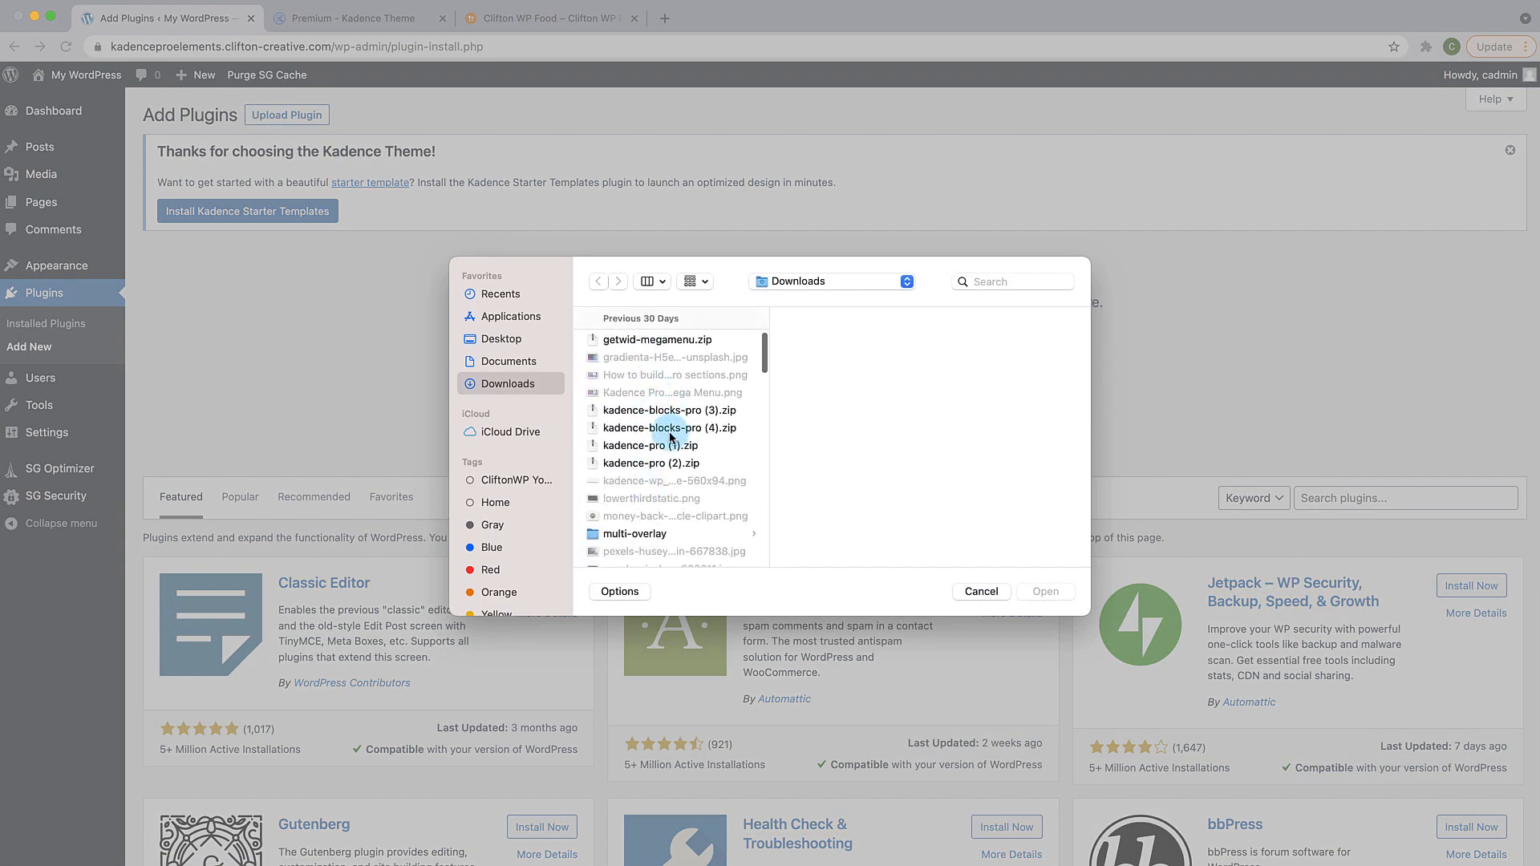
pyautogui.click(655, 448)
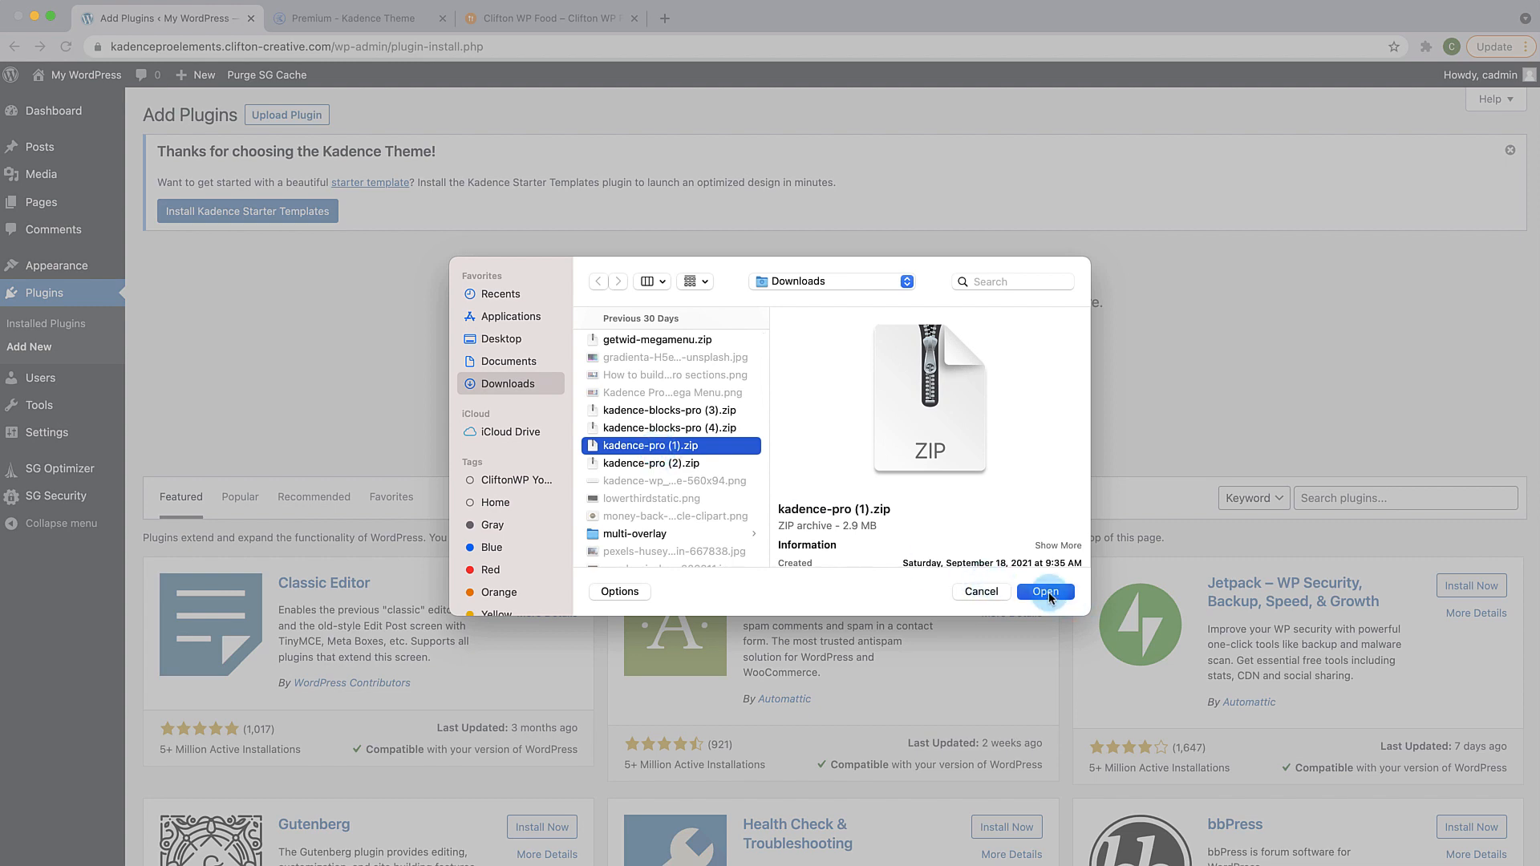
pyautogui.click(682, 464)
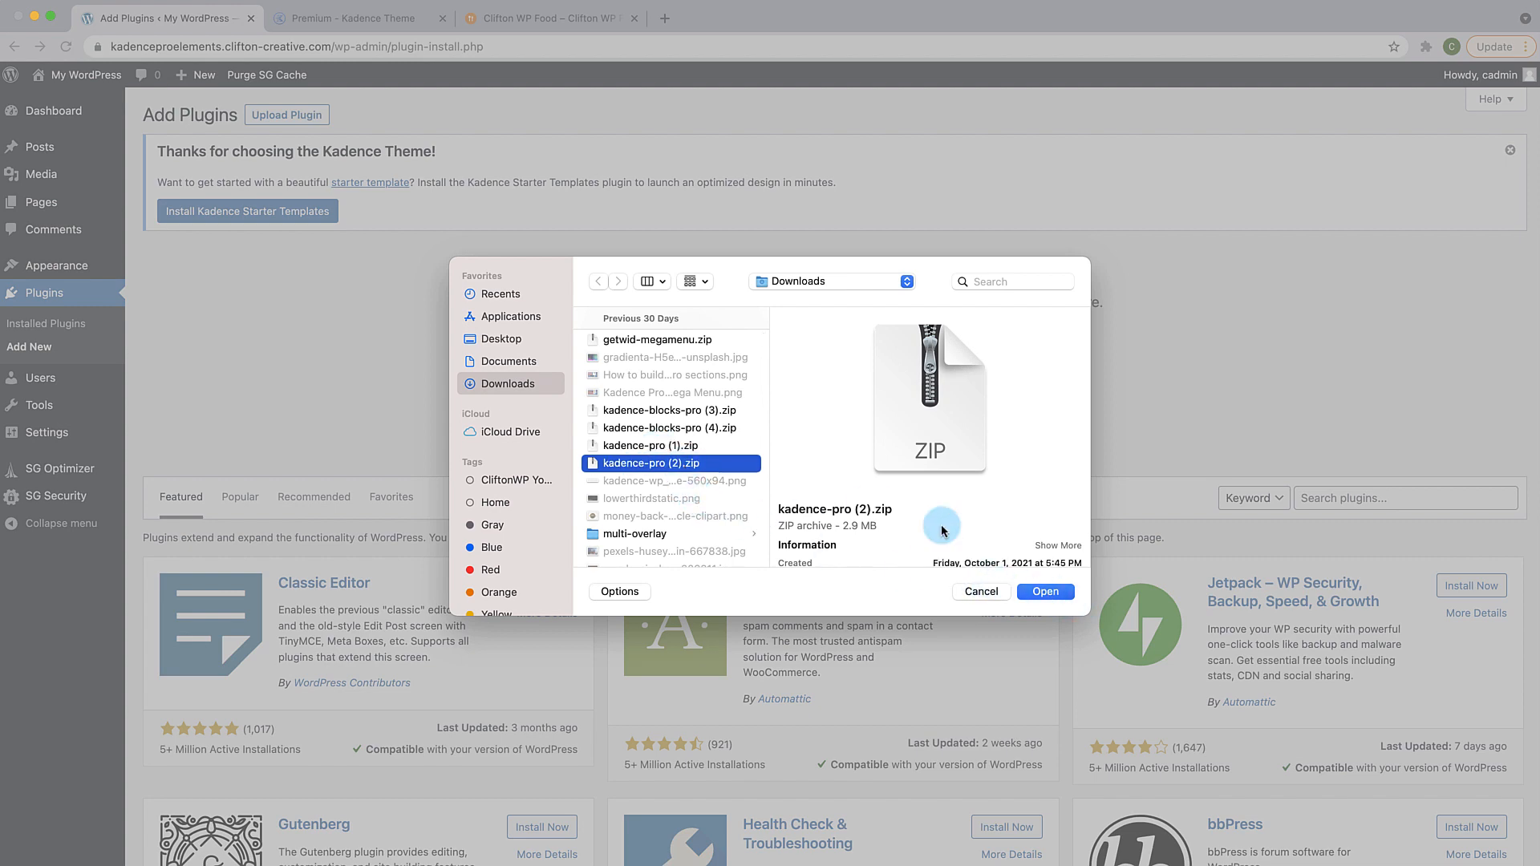
pyautogui.click(1044, 592)
pyautogui.click(961, 375)
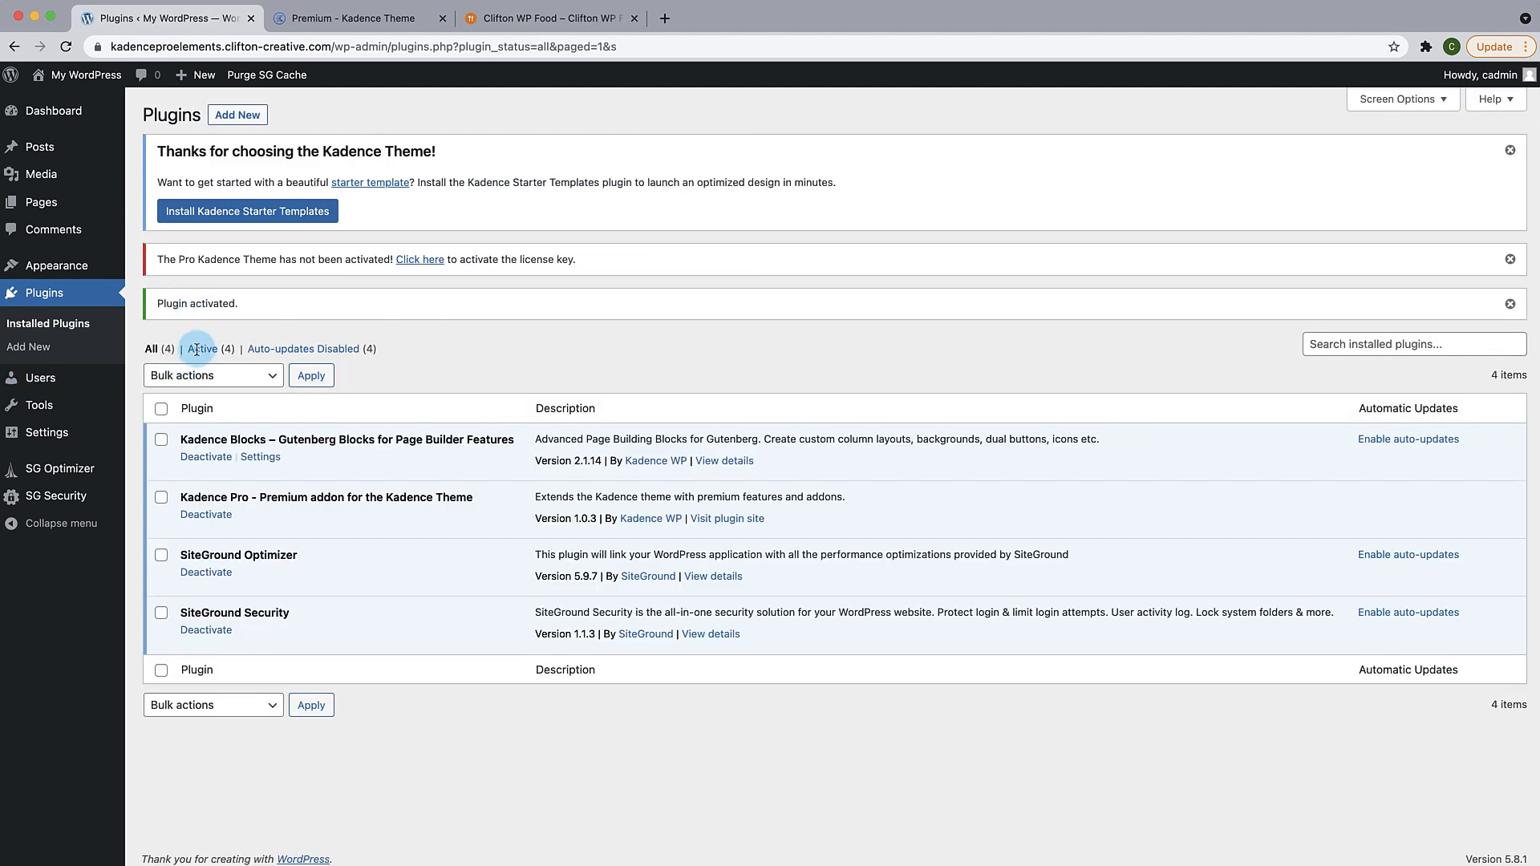
# Step: Add another plugin by uploading kadence-blocks-pro (4).zip from the Downloads folder, and install and activate it
pyautogui.click(230, 114)
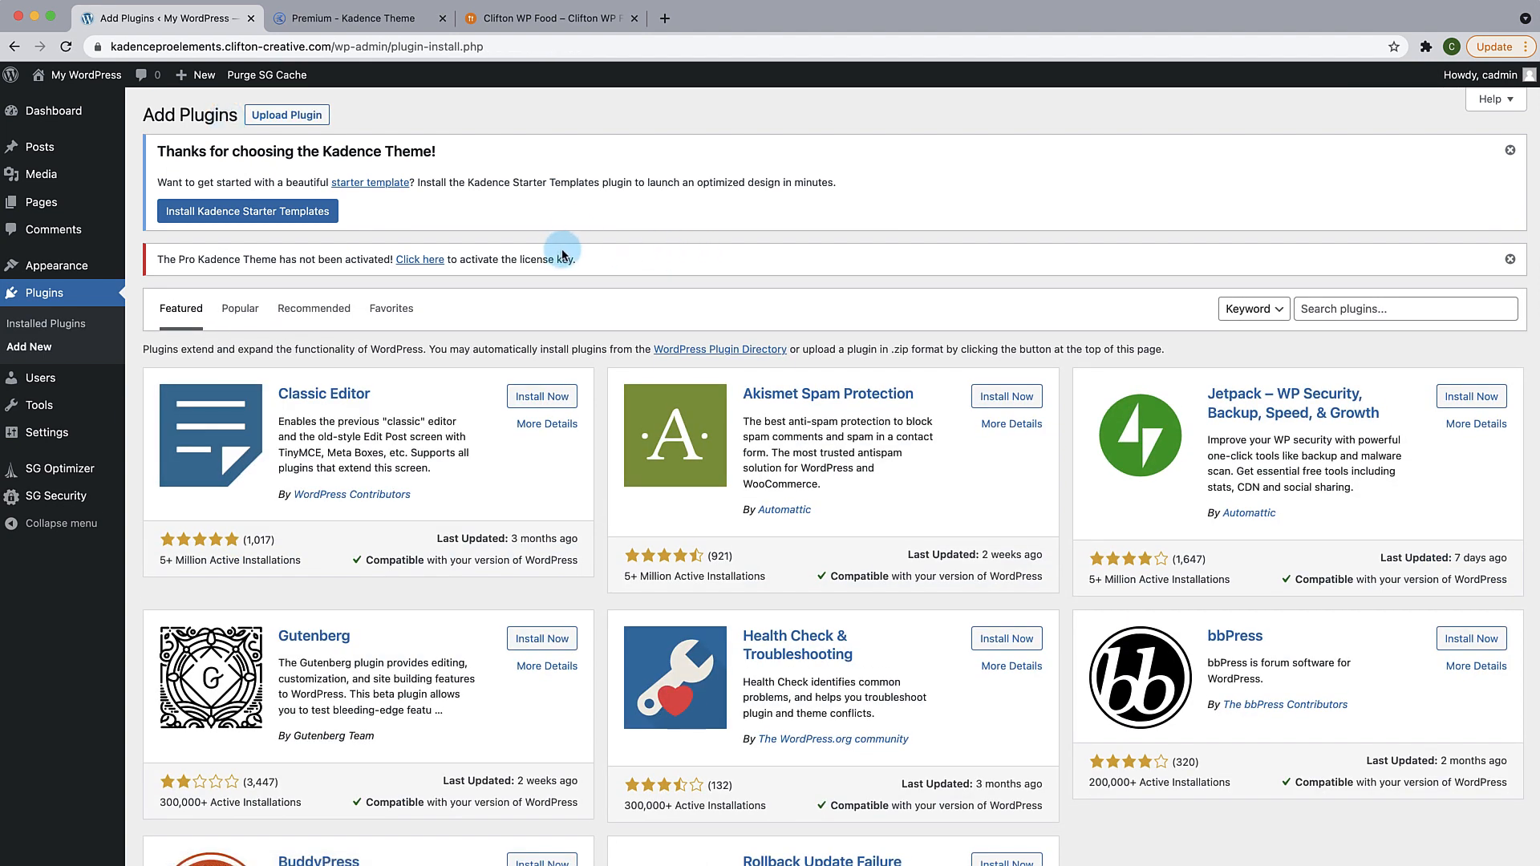
pyautogui.click(305, 118)
pyautogui.click(693, 416)
pyautogui.scroll(-8, 692, 412)
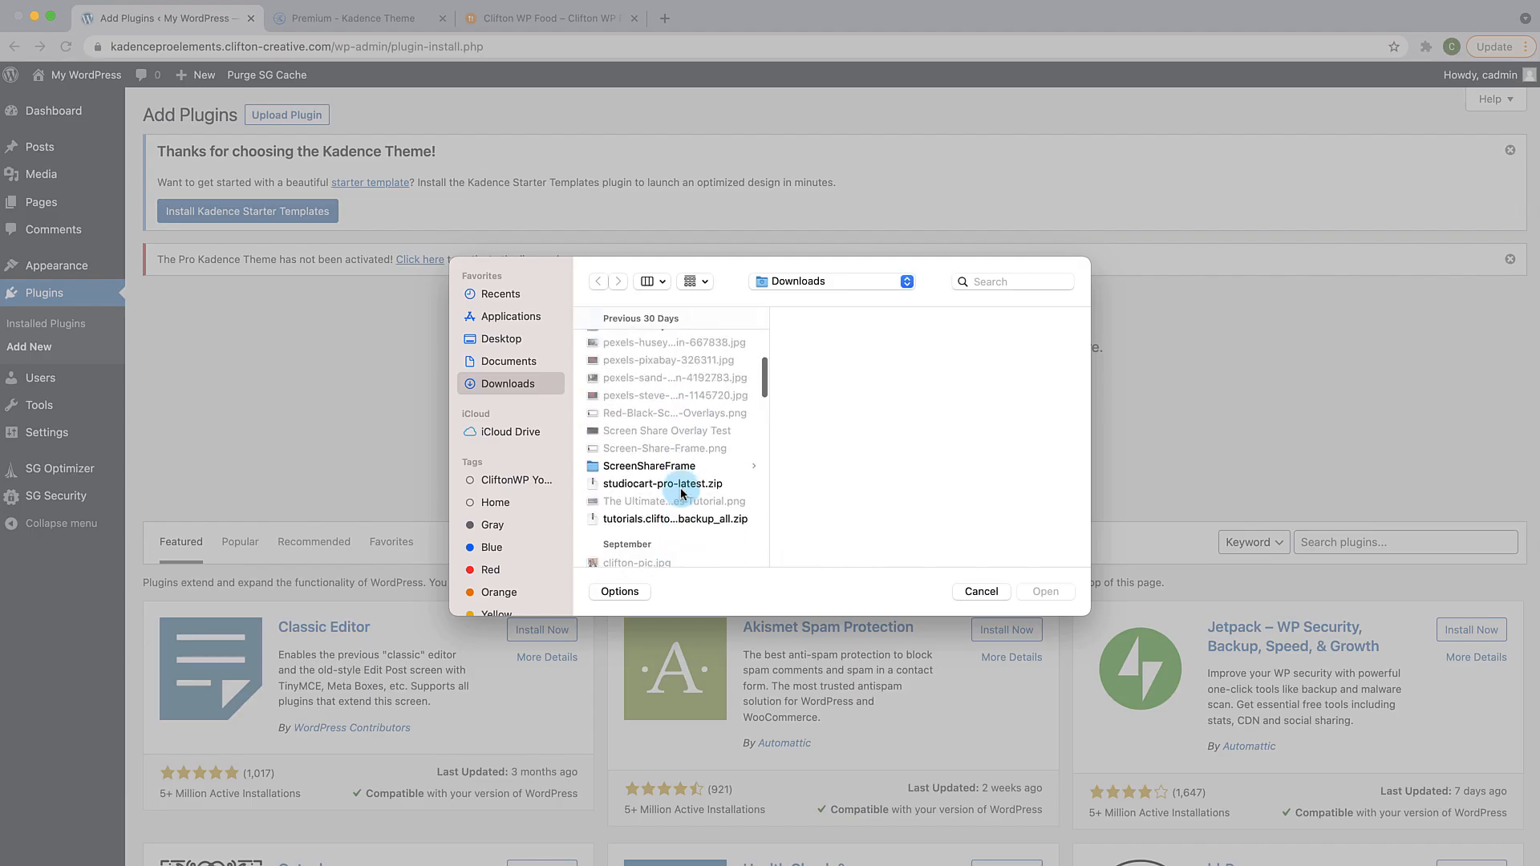
pyautogui.scroll(4, 678, 409)
pyautogui.click(674, 447)
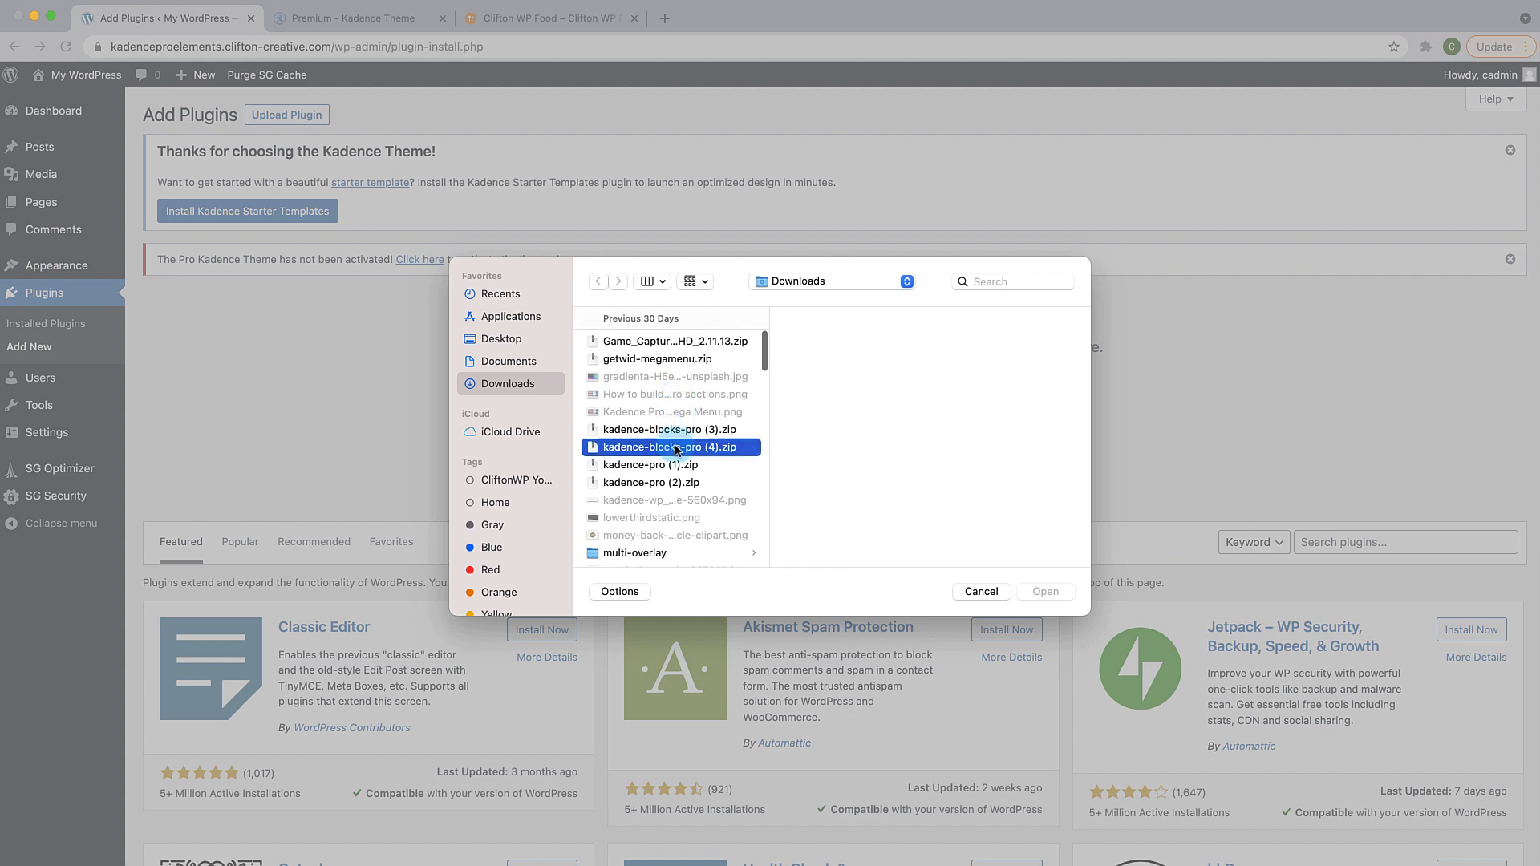
pyautogui.click(1046, 591)
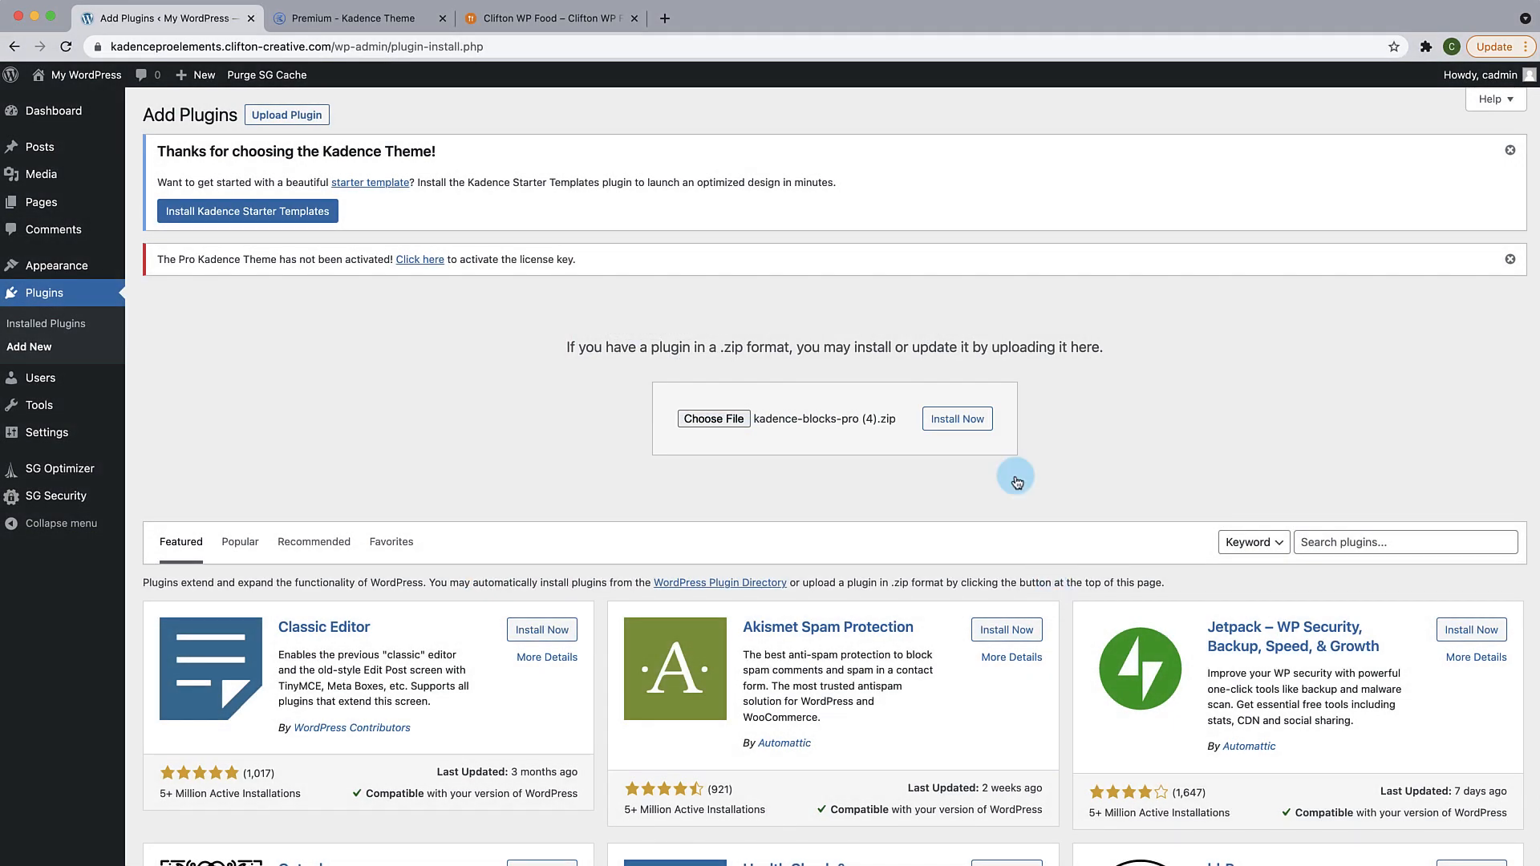
pyautogui.click(974, 422)
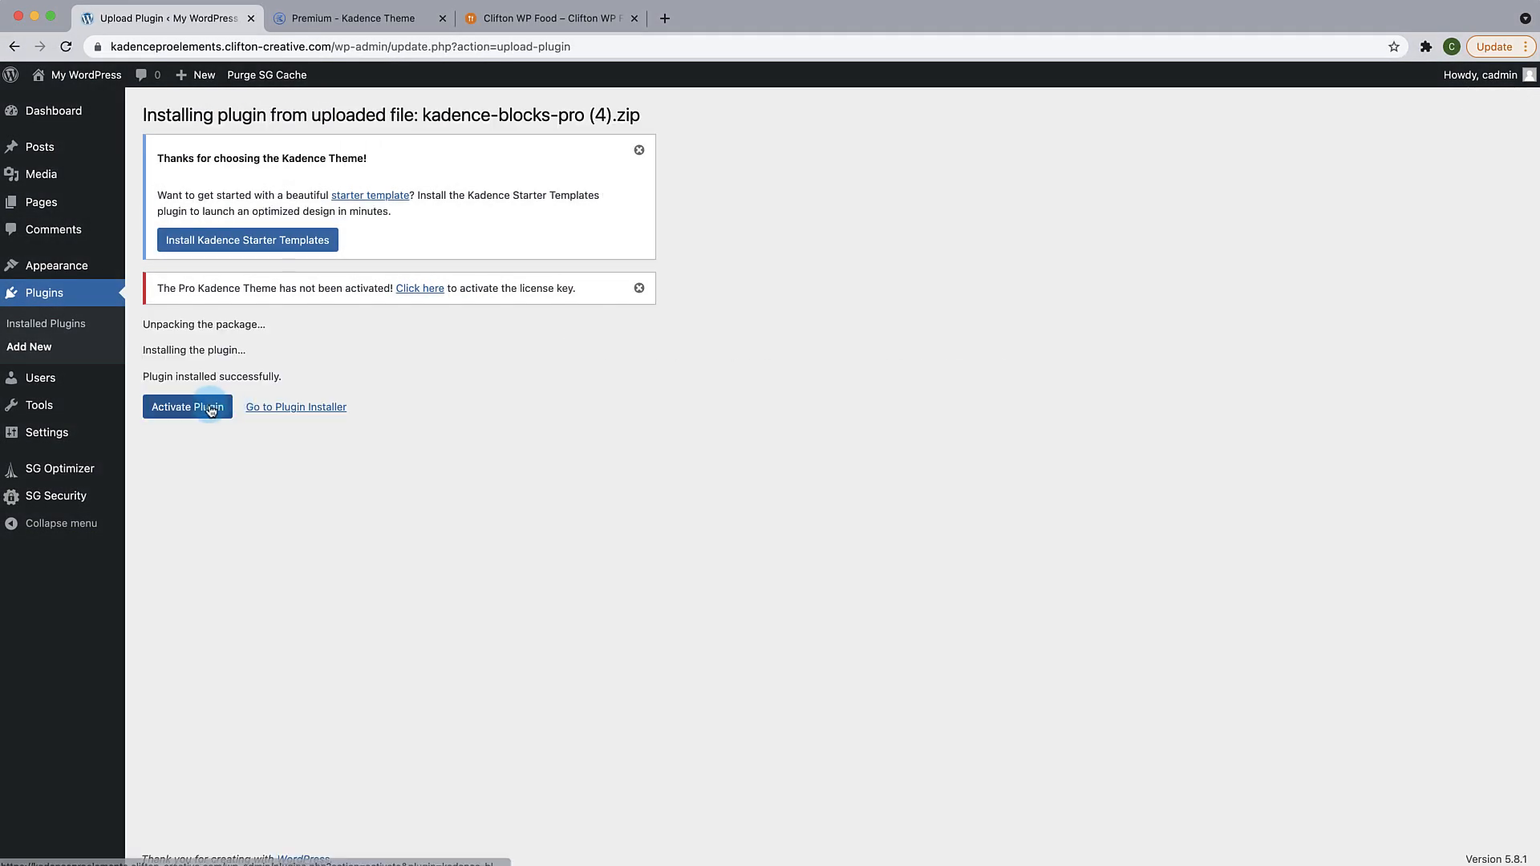
pyautogui.click(210, 408)
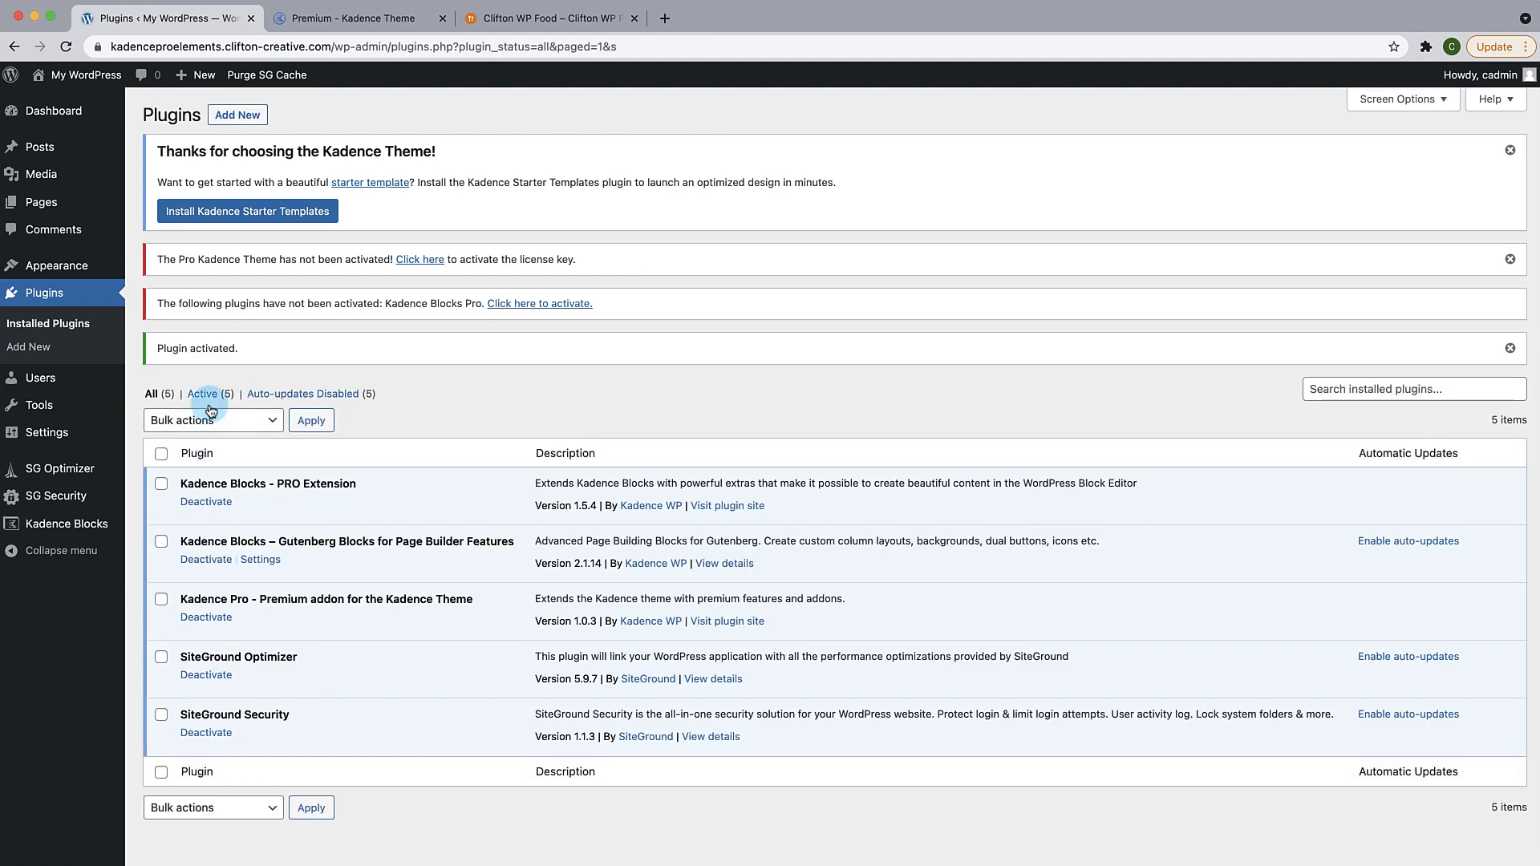
# Step: Activate the Kadence Pro theme license by filling in the license key and the license email
pyautogui.click(423, 261)
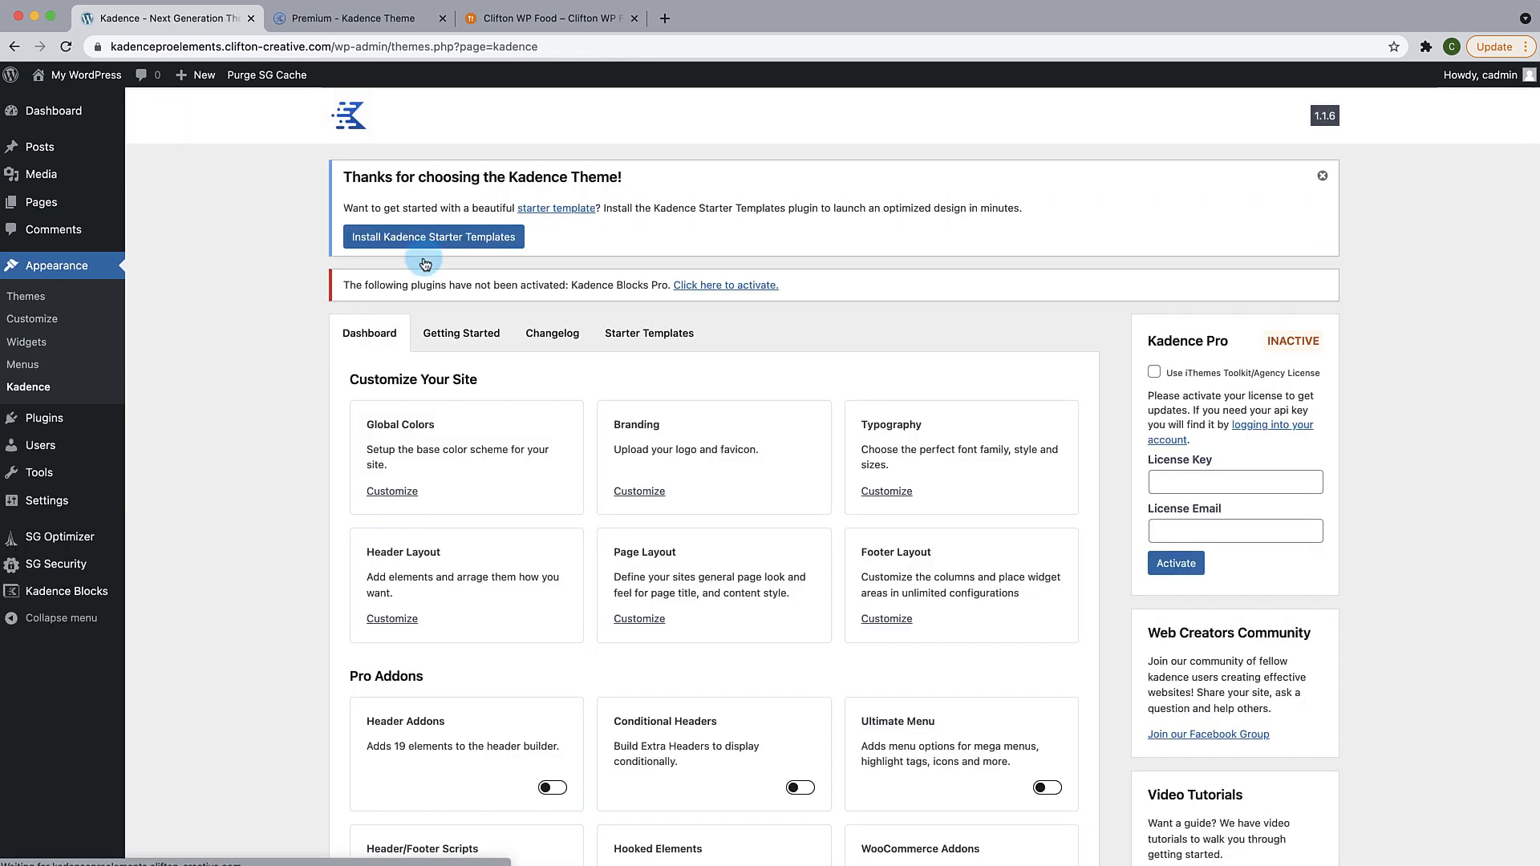
pyautogui.click(1220, 479)
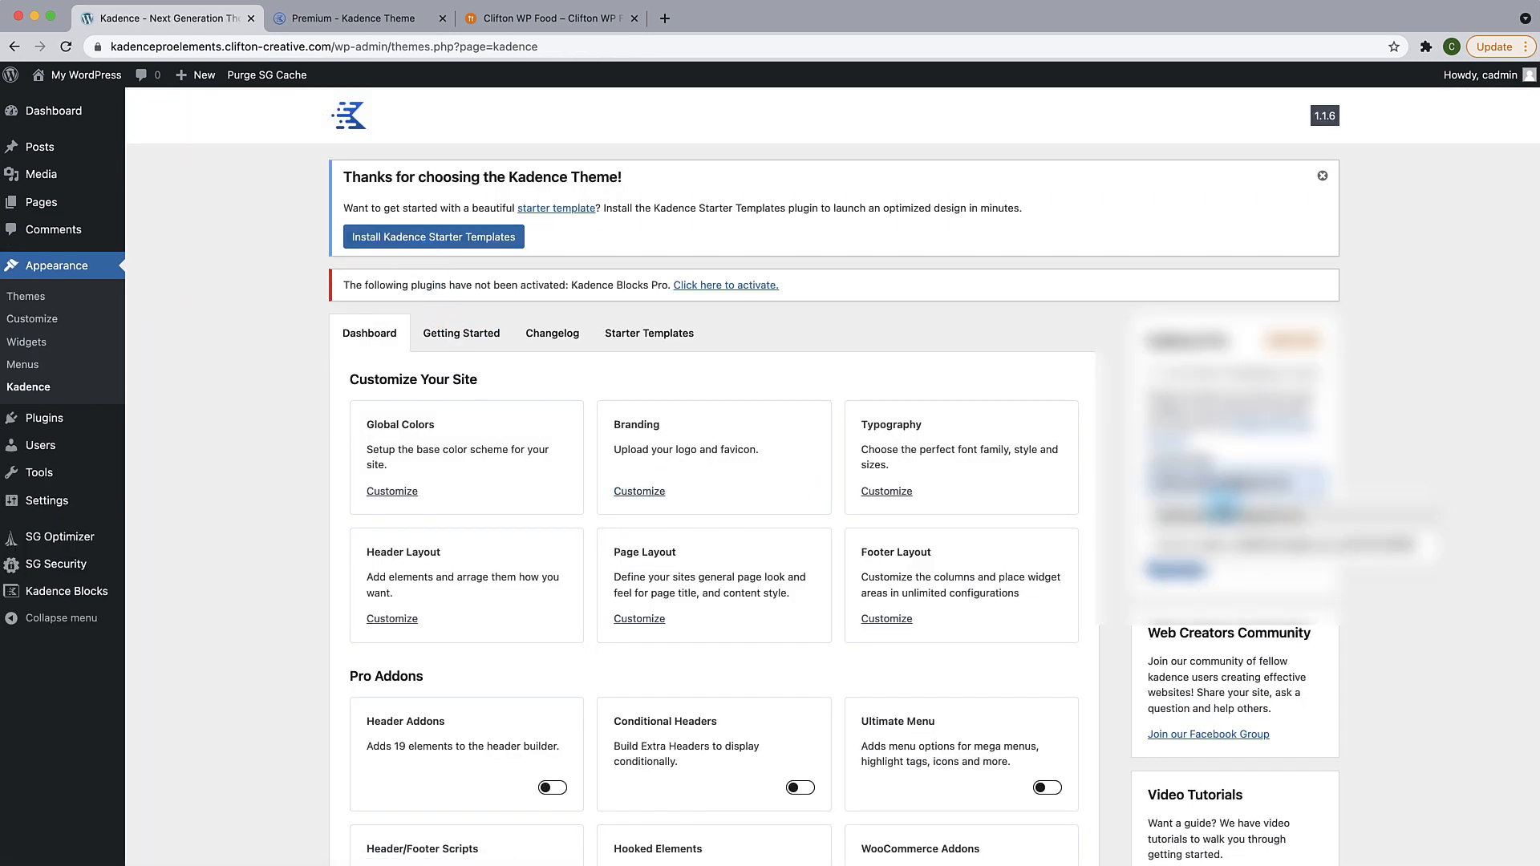
pyautogui.click(1235, 546)
pyautogui.click(1235, 530)
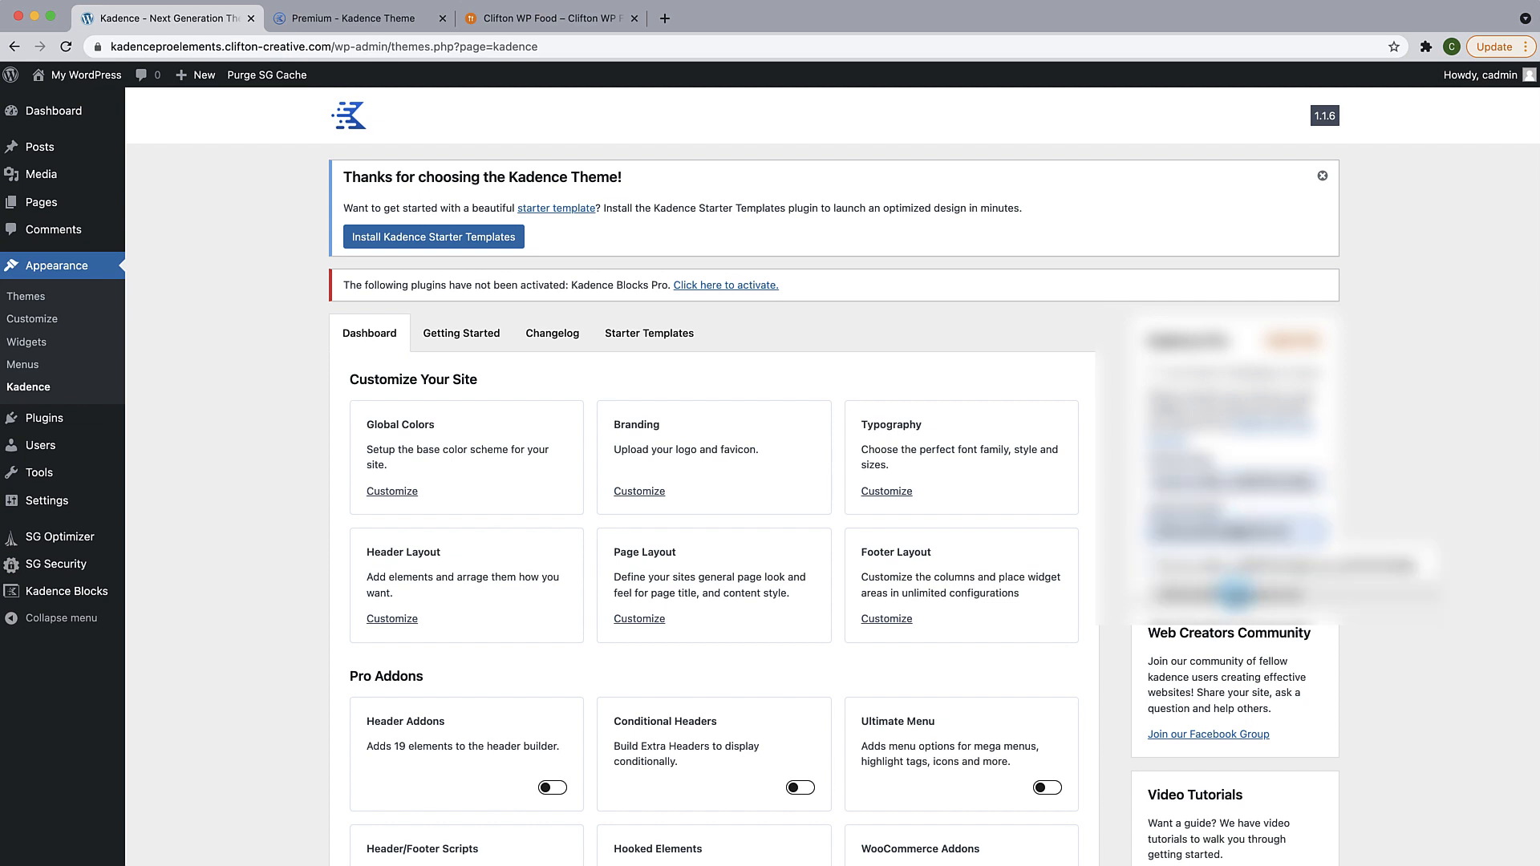
pyautogui.click(1235, 595)
pyautogui.click(1193, 564)
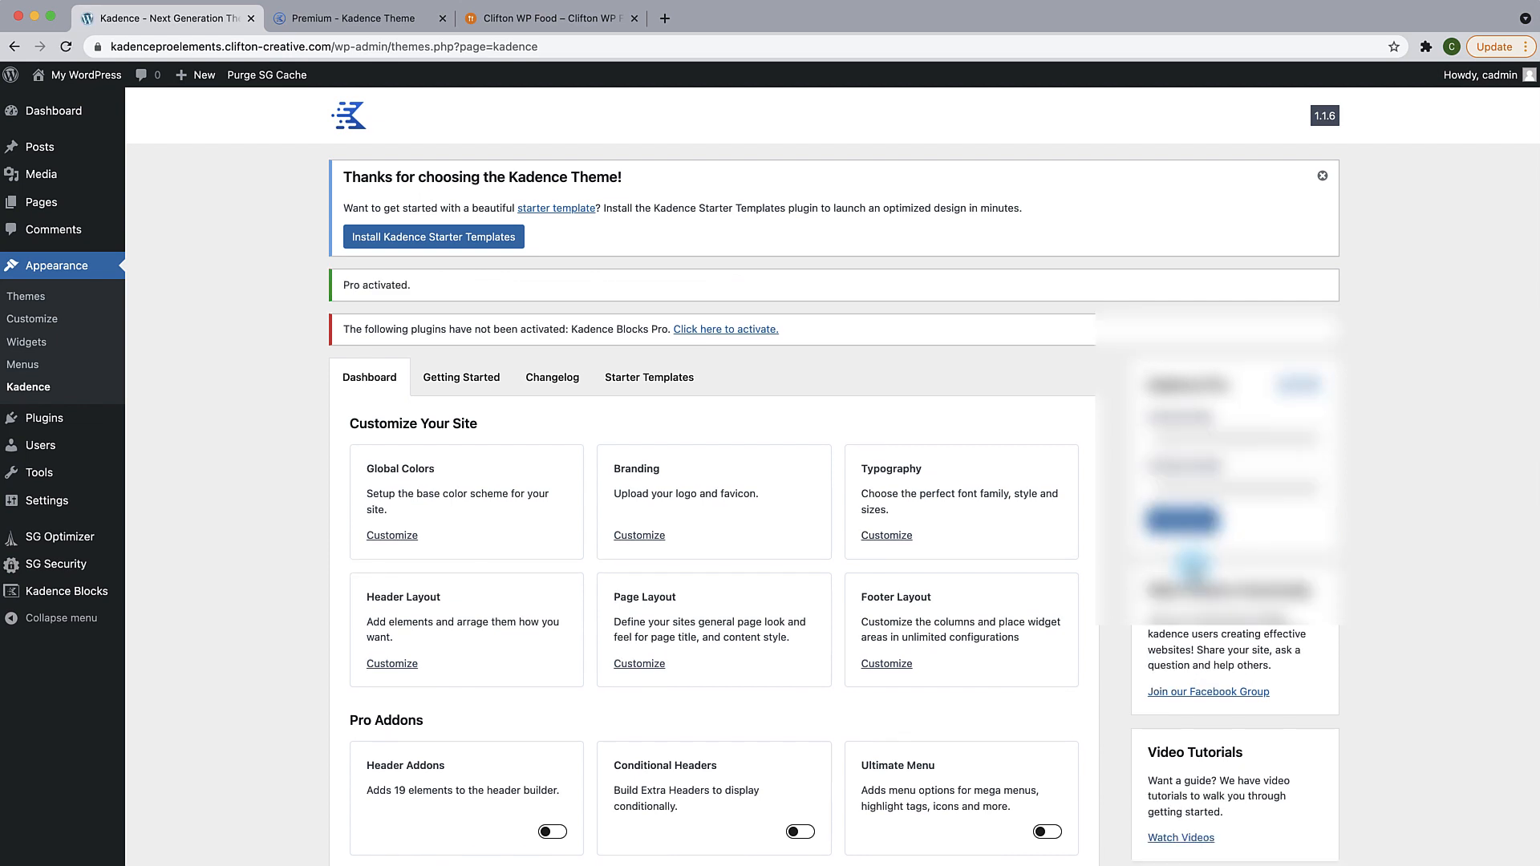
# Step: Activate the Kadence Blocks Pro license by filling in the API license key and the API license email
pyautogui.click(741, 332)
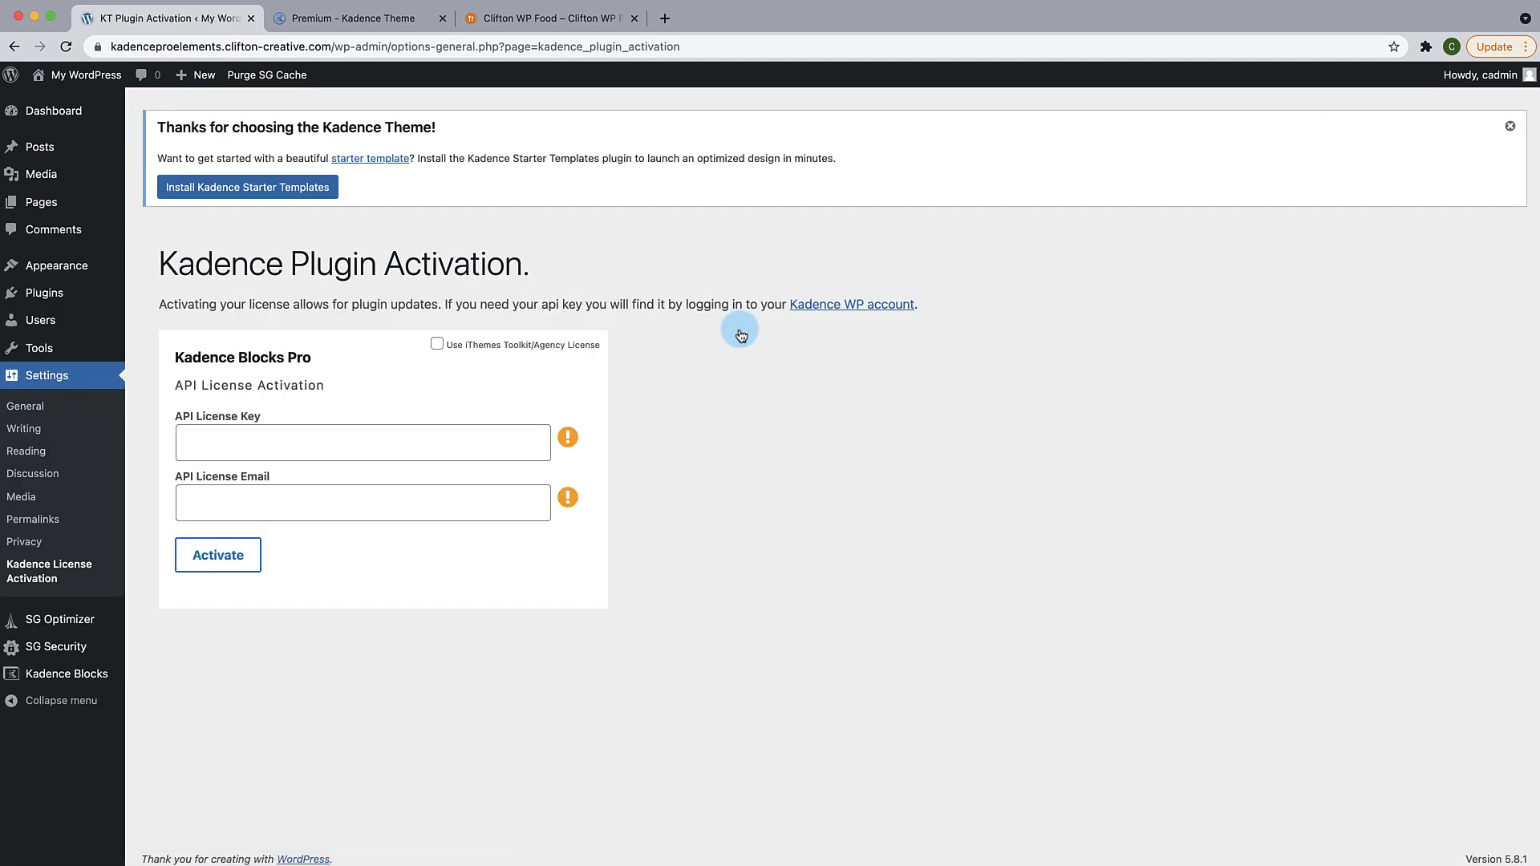
pyautogui.click(406, 440)
pyautogui.click(341, 513)
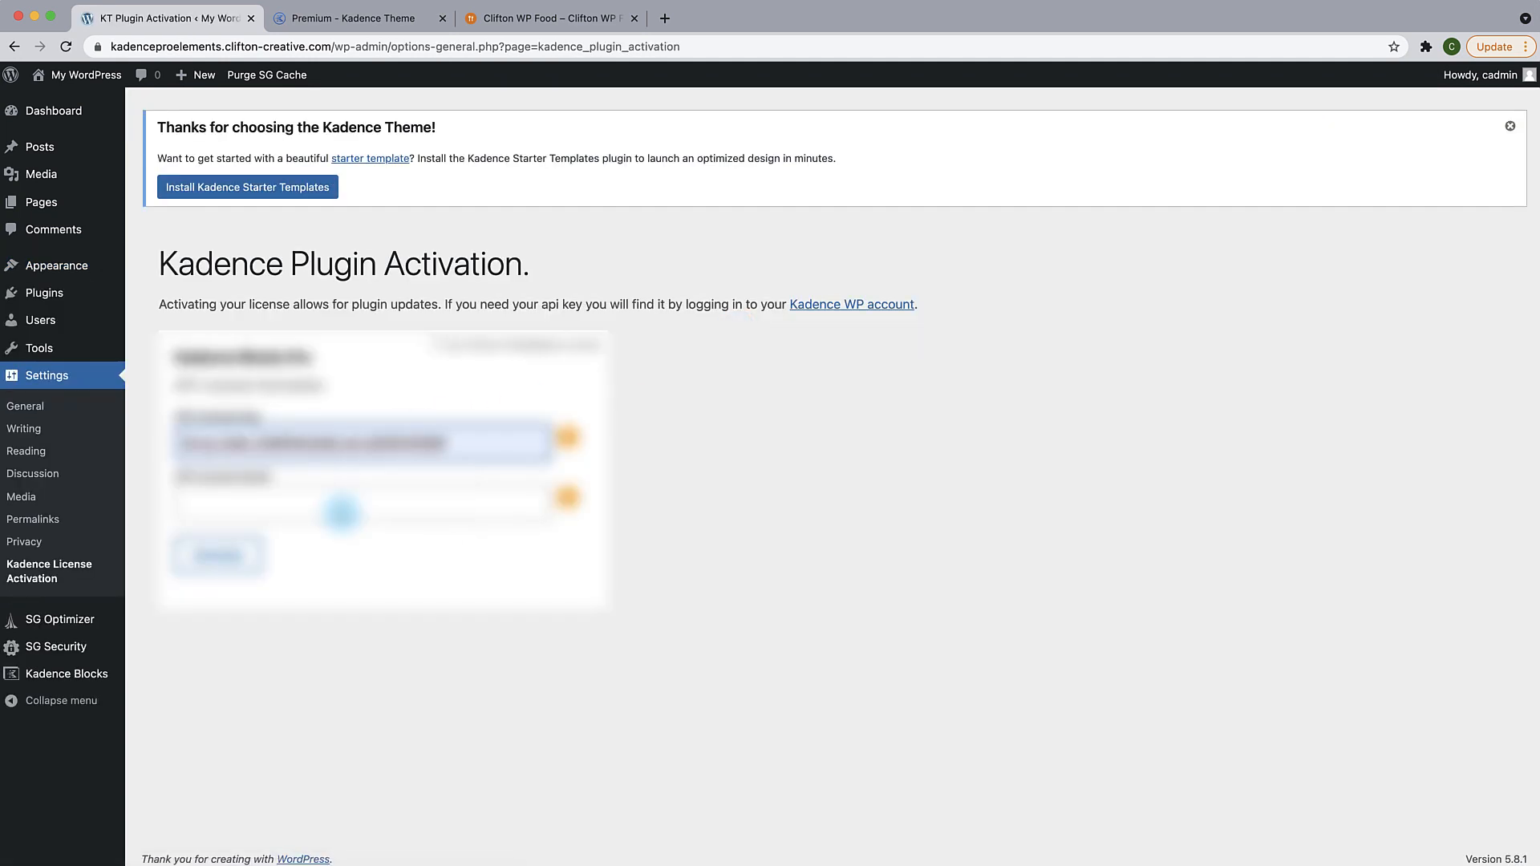
pyautogui.click(342, 510)
pyautogui.click(311, 566)
pyautogui.click(219, 555)
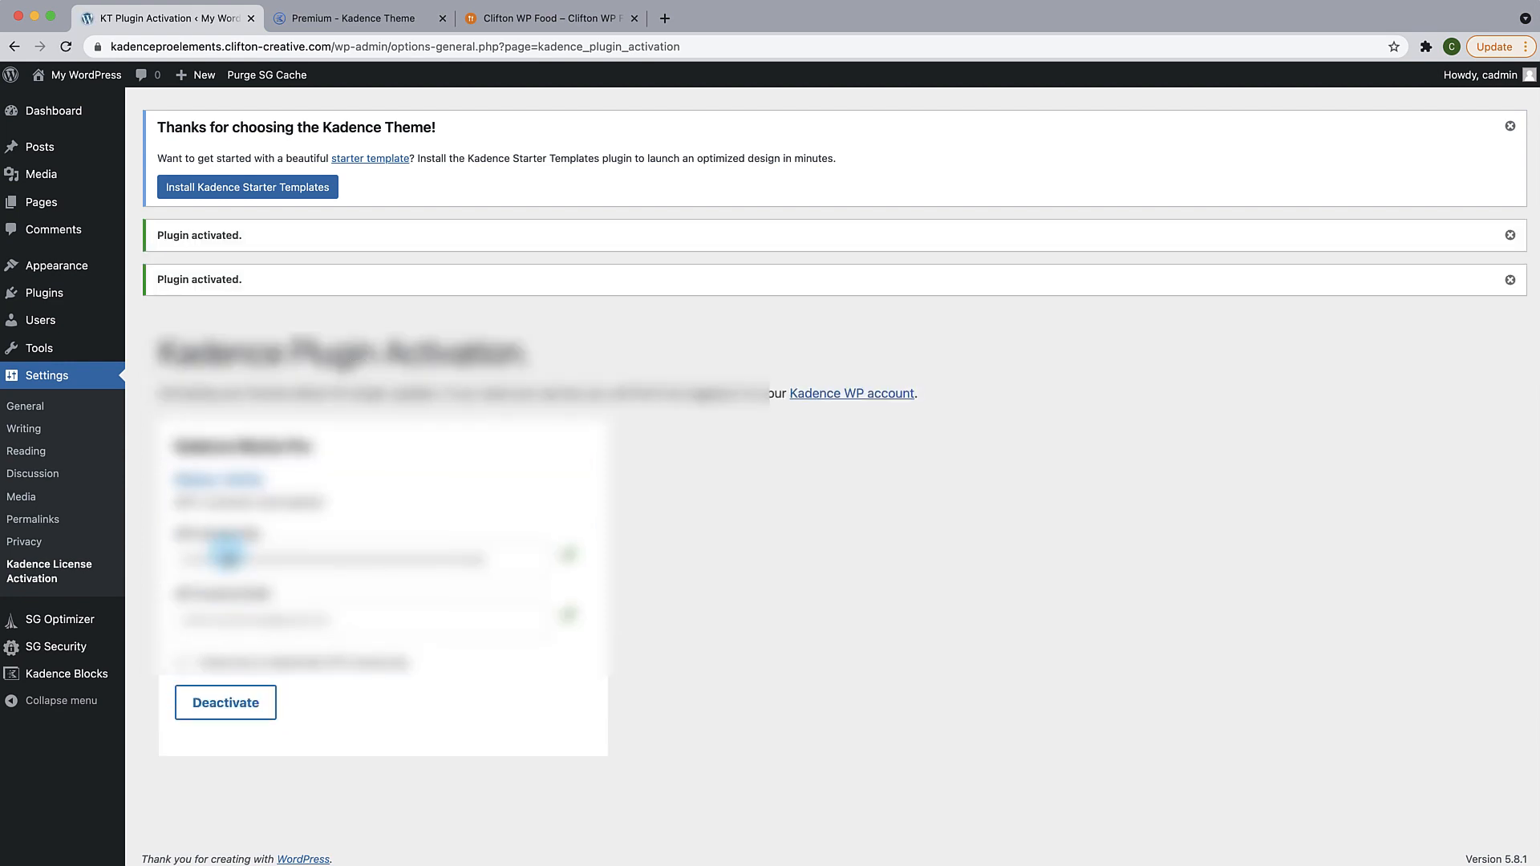
# Step: View the site's front end and return to the admin dashboard
pyautogui.click(86, 80)
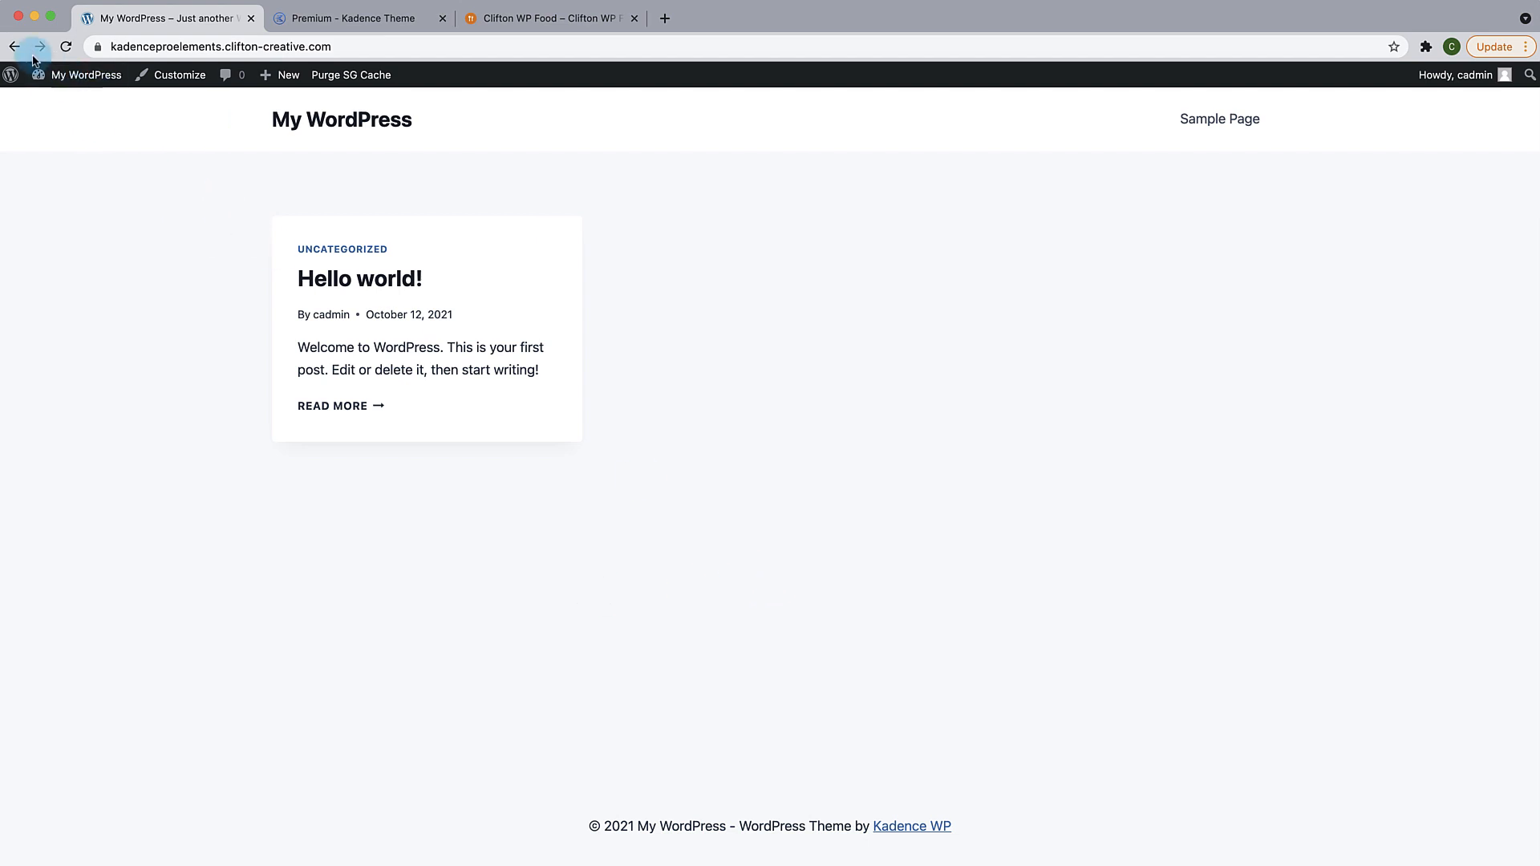
pyautogui.moveTo(68, 75)
pyautogui.click(66, 102)
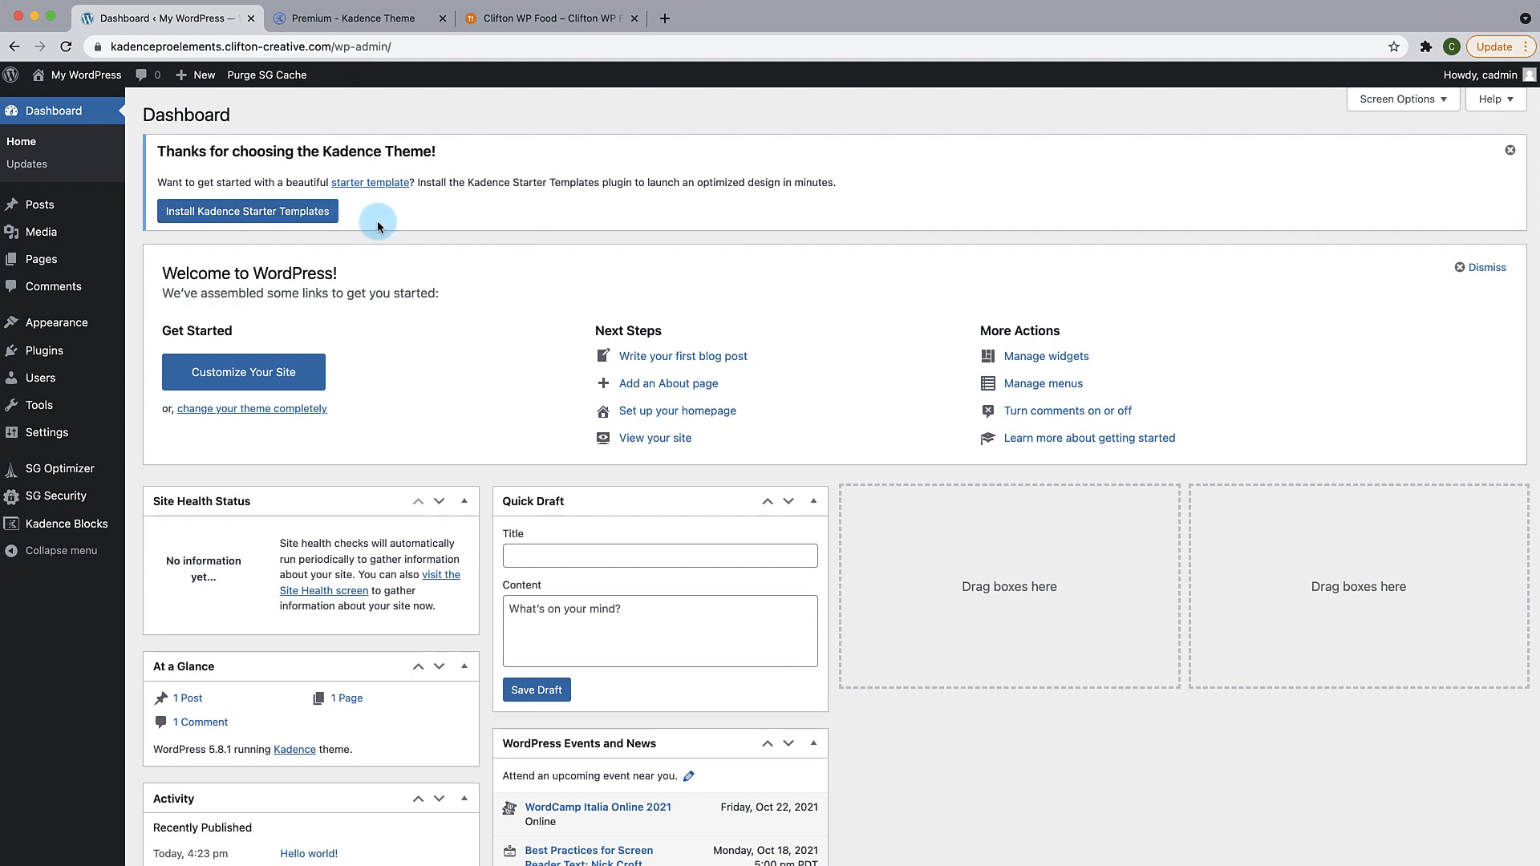
# Step: Install the Kadence Starter Templates plugin and choose Gutenberg as the builder
pyautogui.click(229, 215)
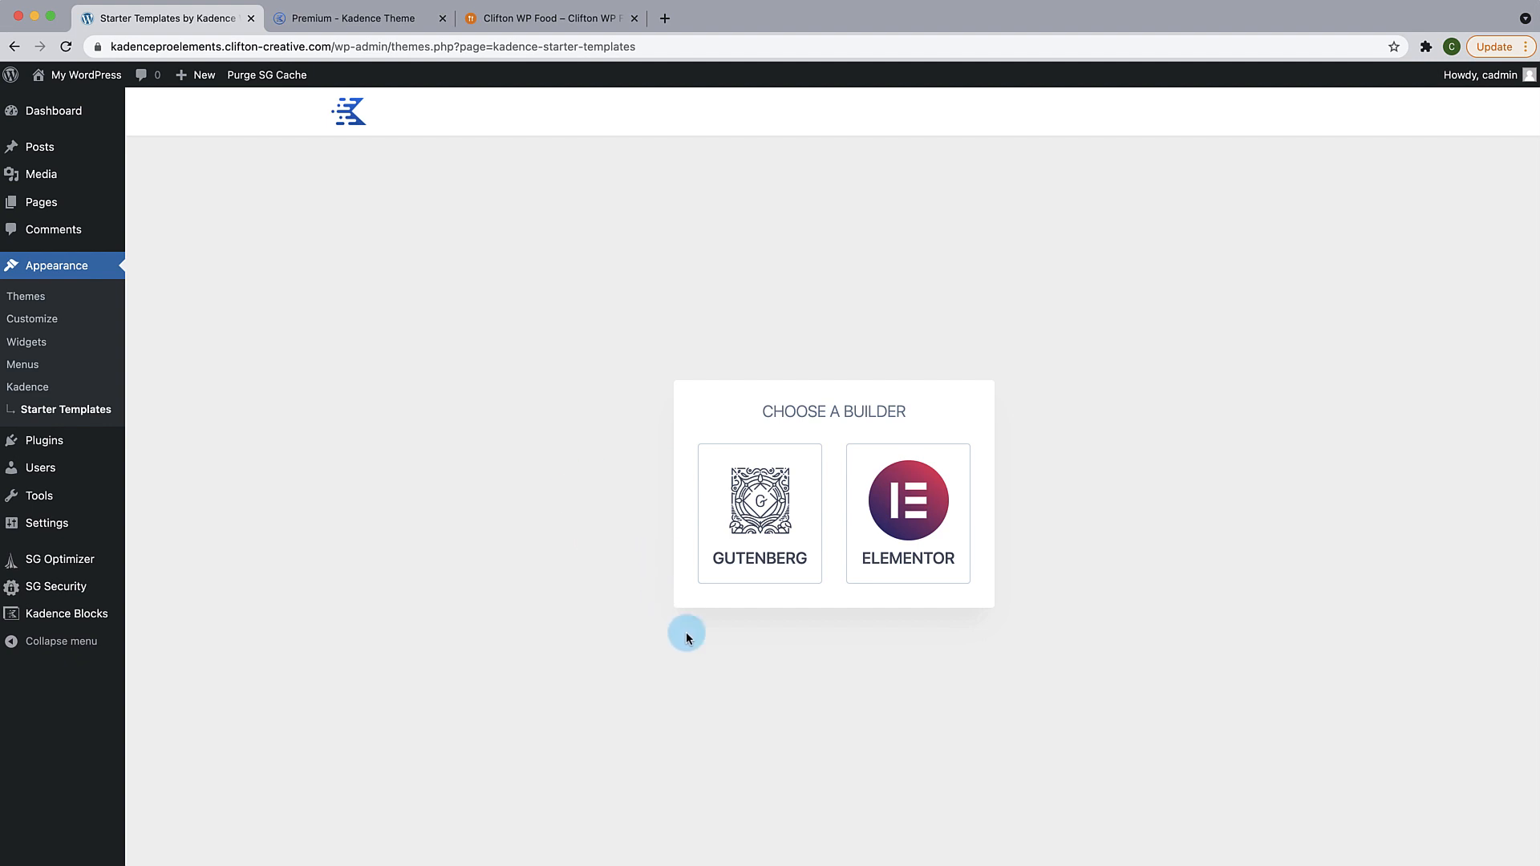
pyautogui.click(724, 512)
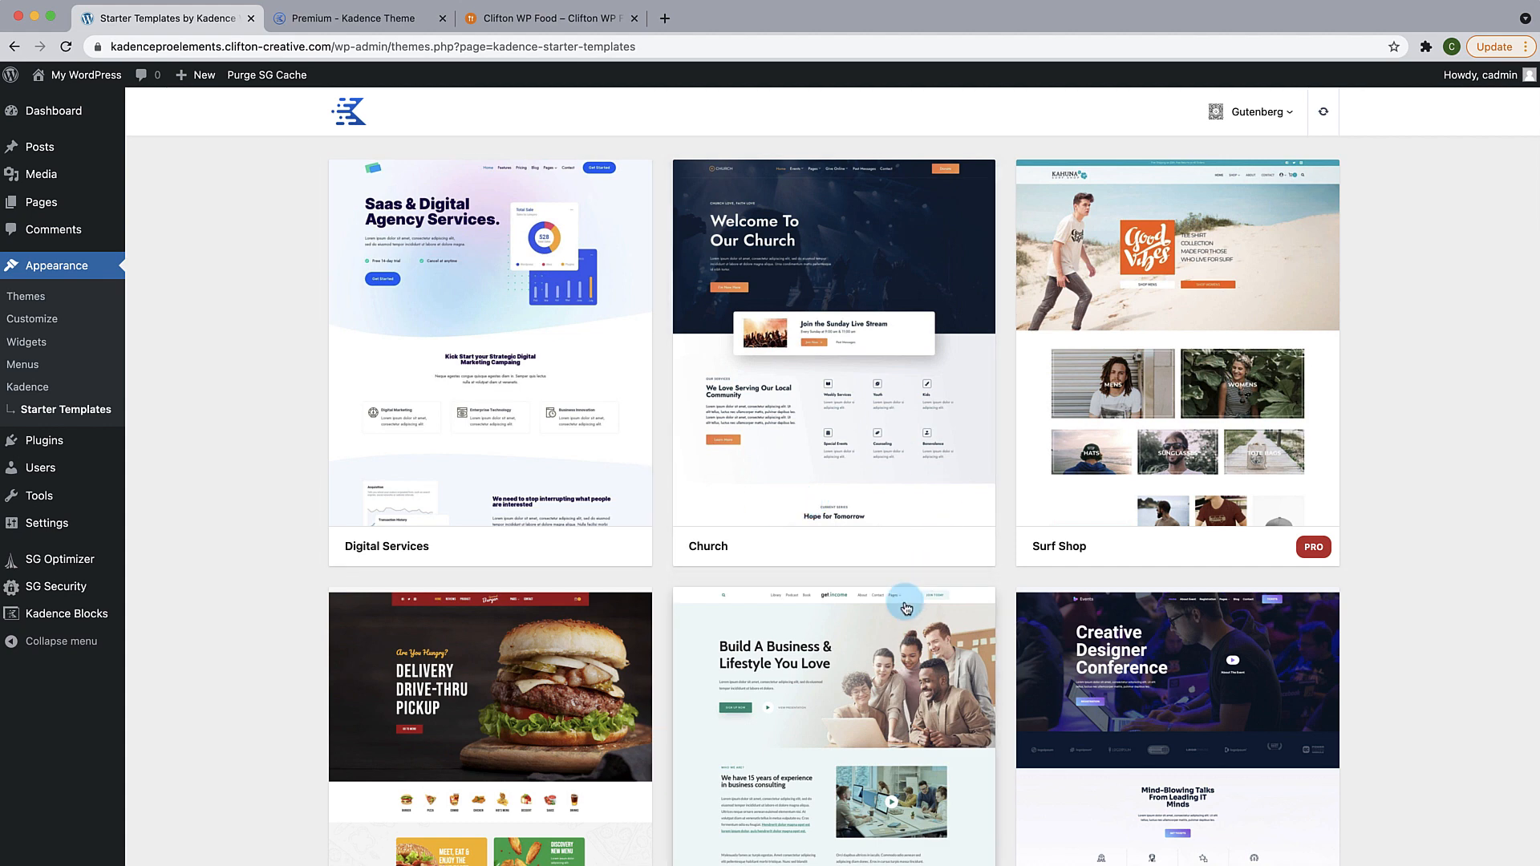
# Step: Browse the gallery of Gutenberg starter templates to see which site designs are offered
pyautogui.scroll(-9, 907, 607)
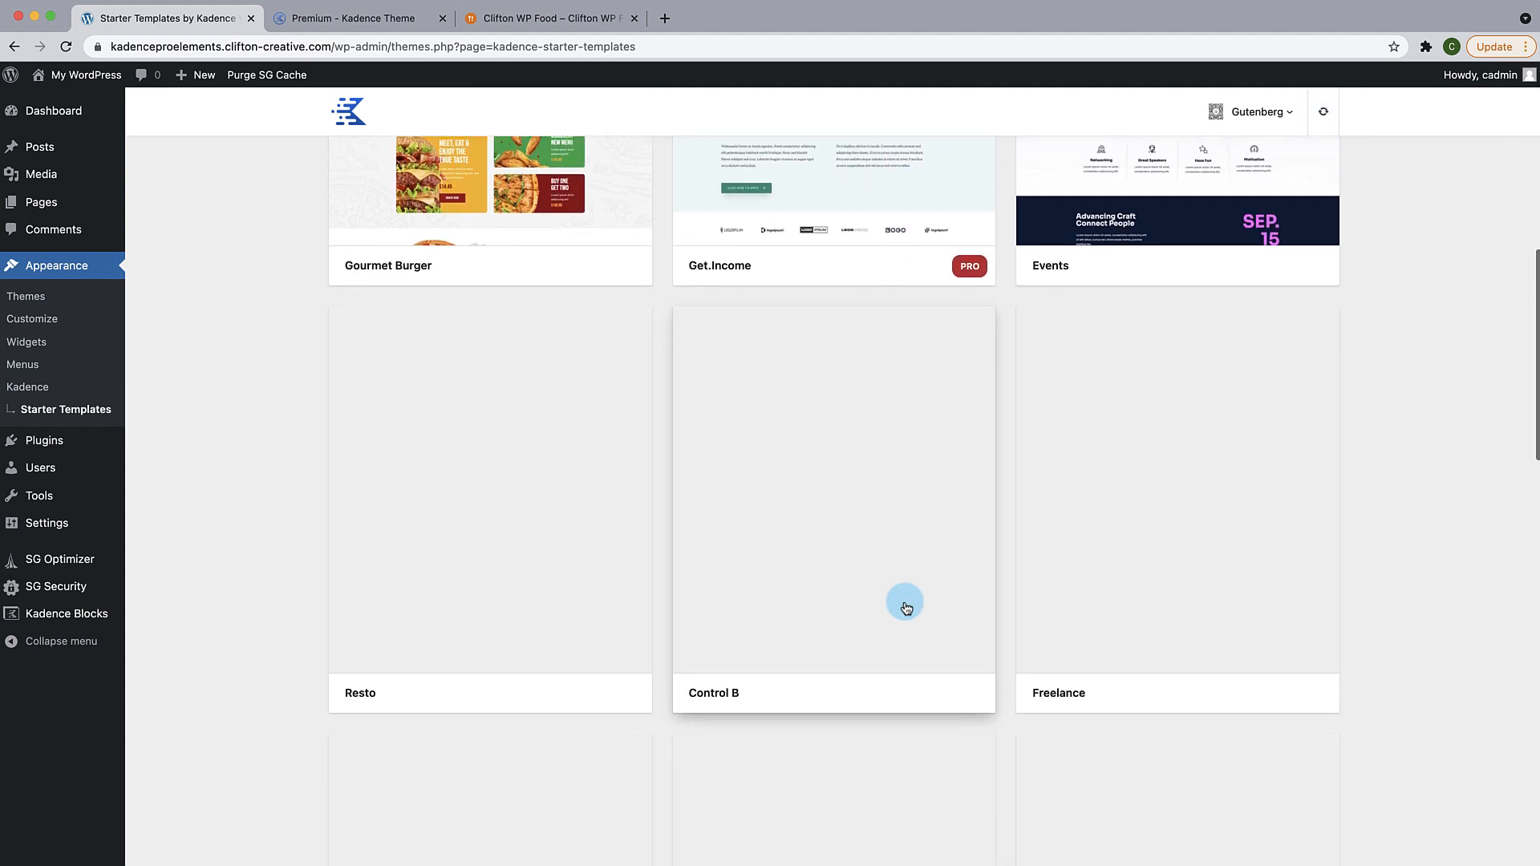
pyautogui.scroll(-6, 907, 608)
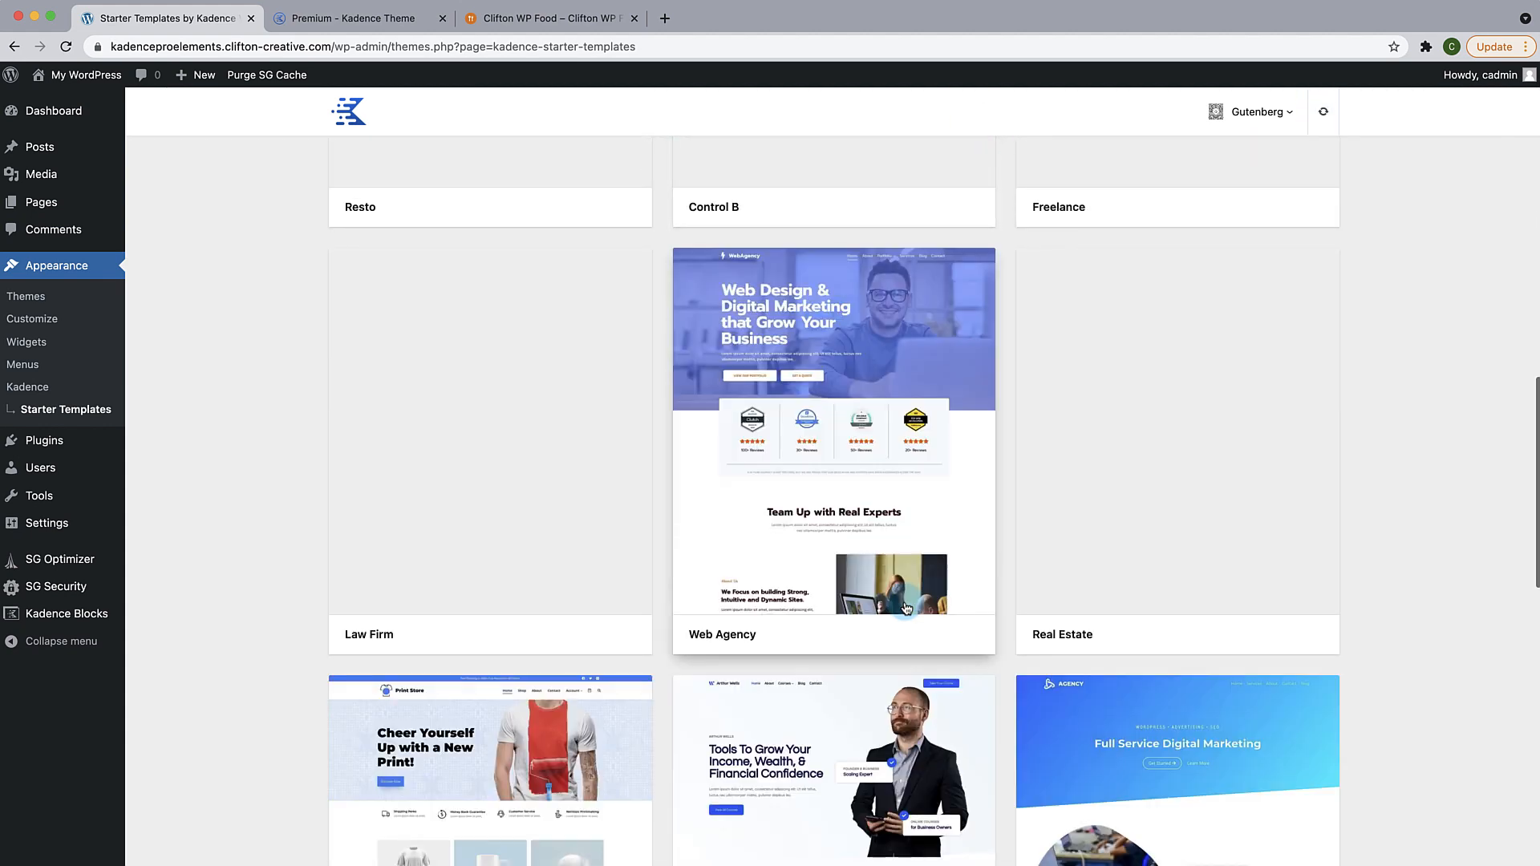
pyautogui.scroll(-3, 907, 607)
pyautogui.scroll(18, 906, 608)
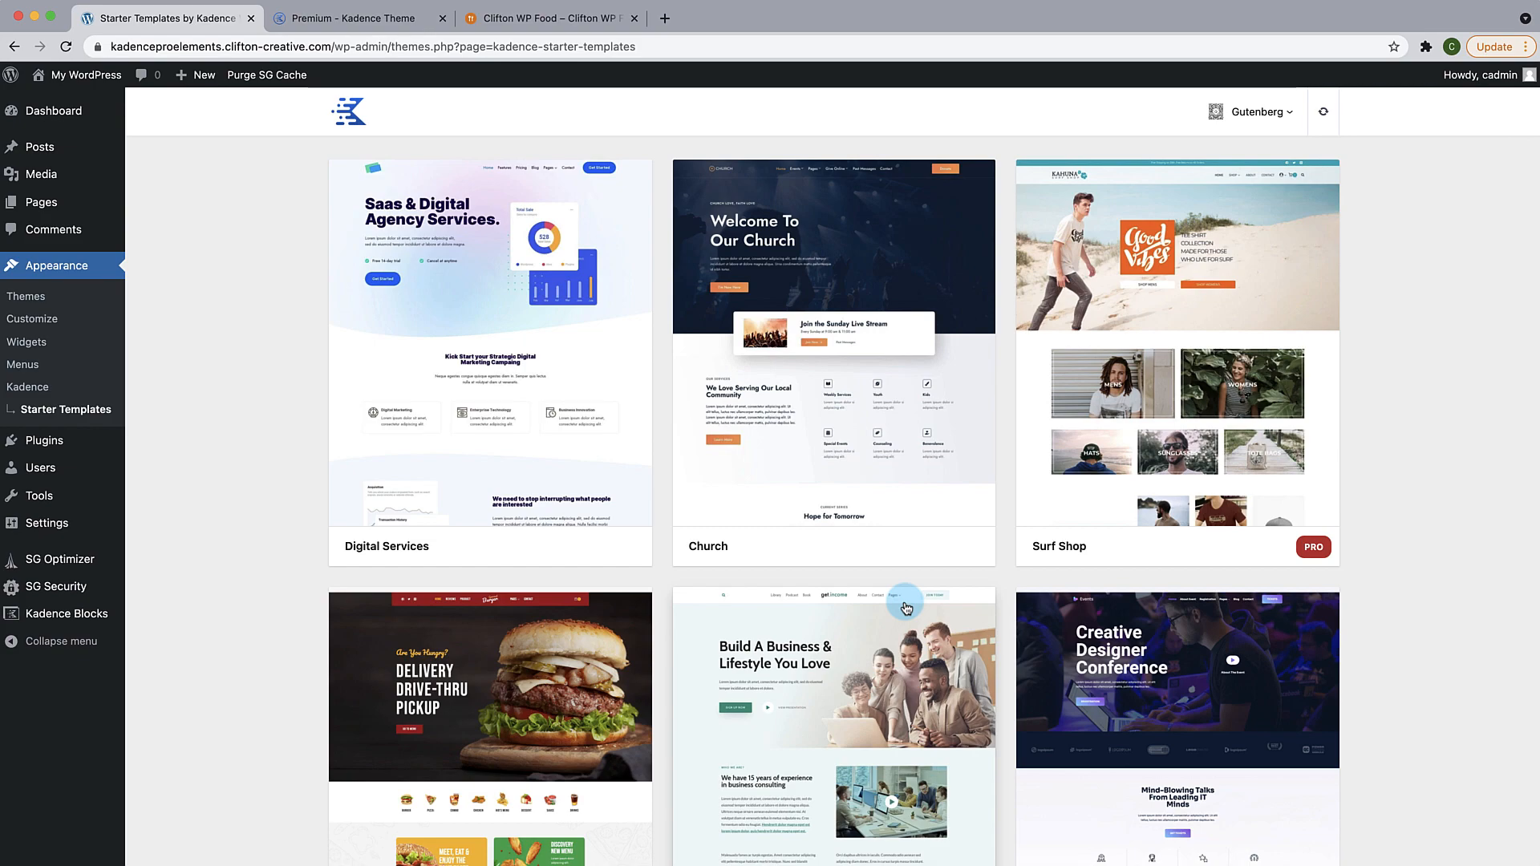
pyautogui.scroll(-12, 907, 607)
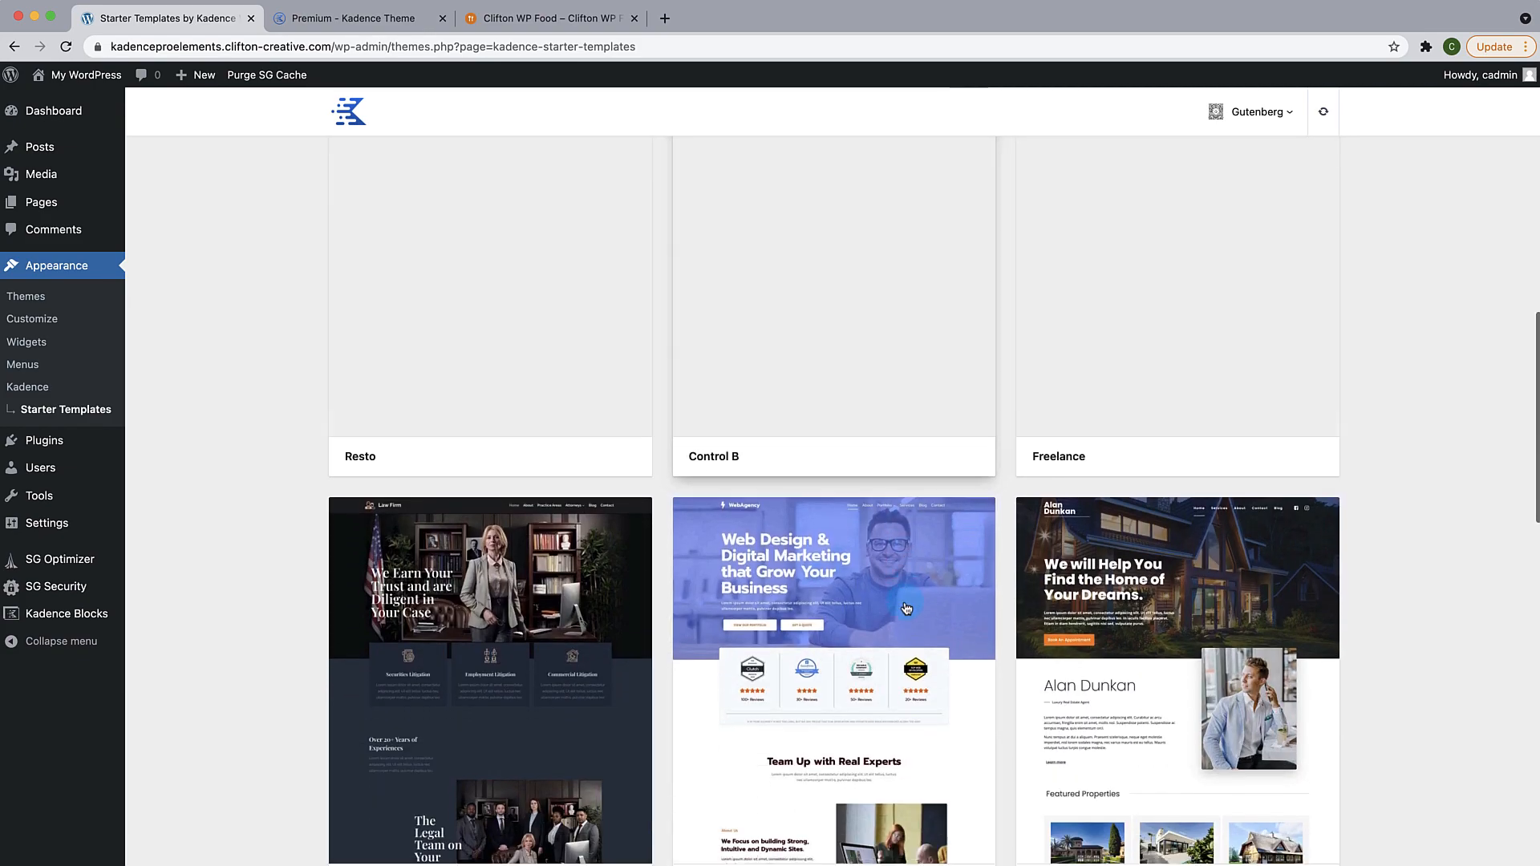
pyautogui.scroll(-8, 906, 609)
pyautogui.scroll(18, 907, 609)
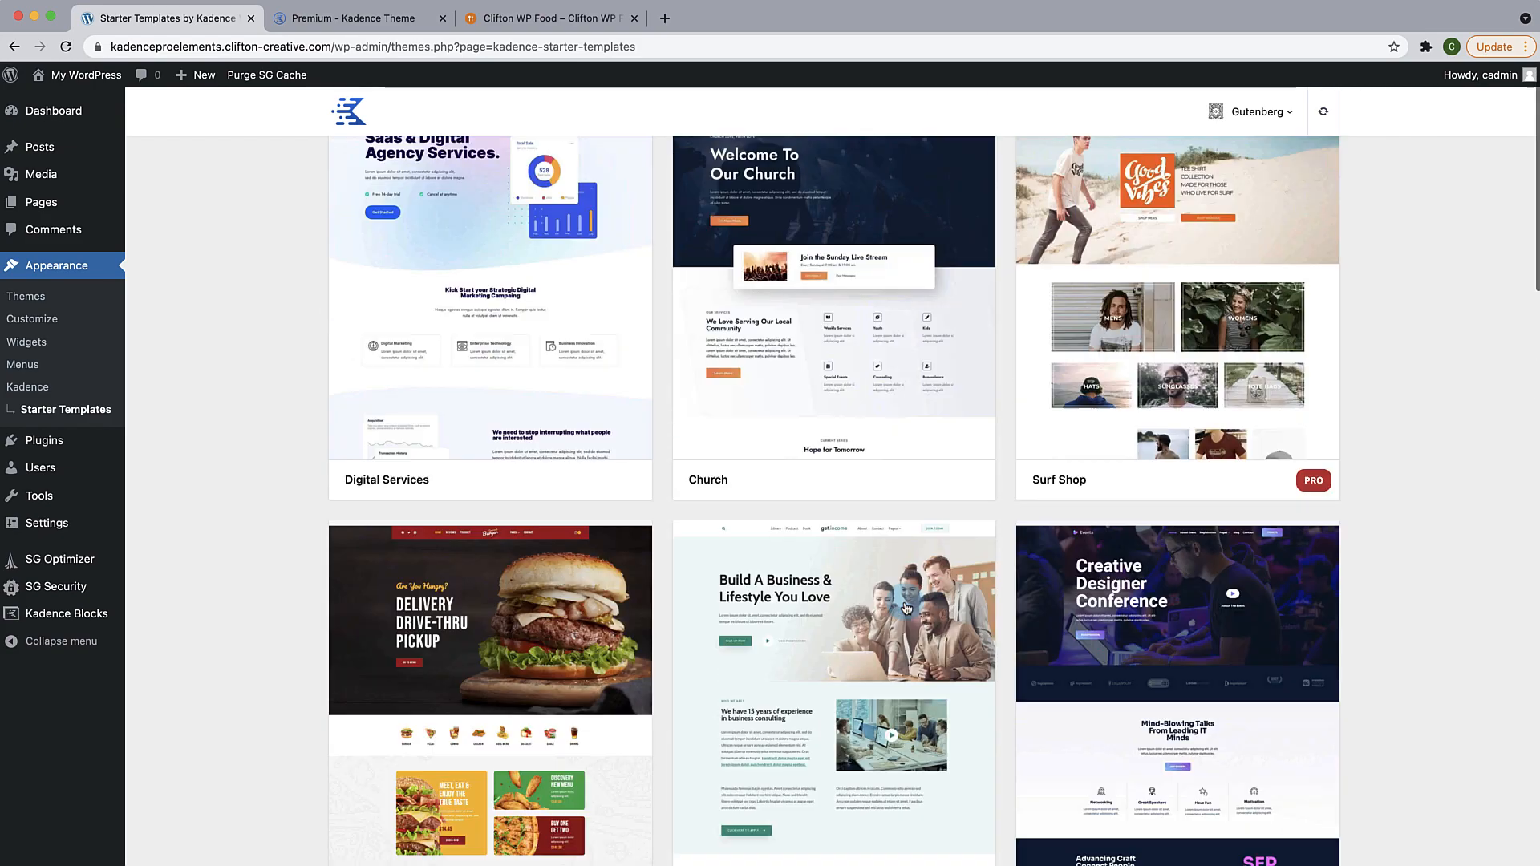
pyautogui.scroll(2, 906, 607)
# Step: Open the Digital Services starter template and look through its full-page preview
pyautogui.click(487, 471)
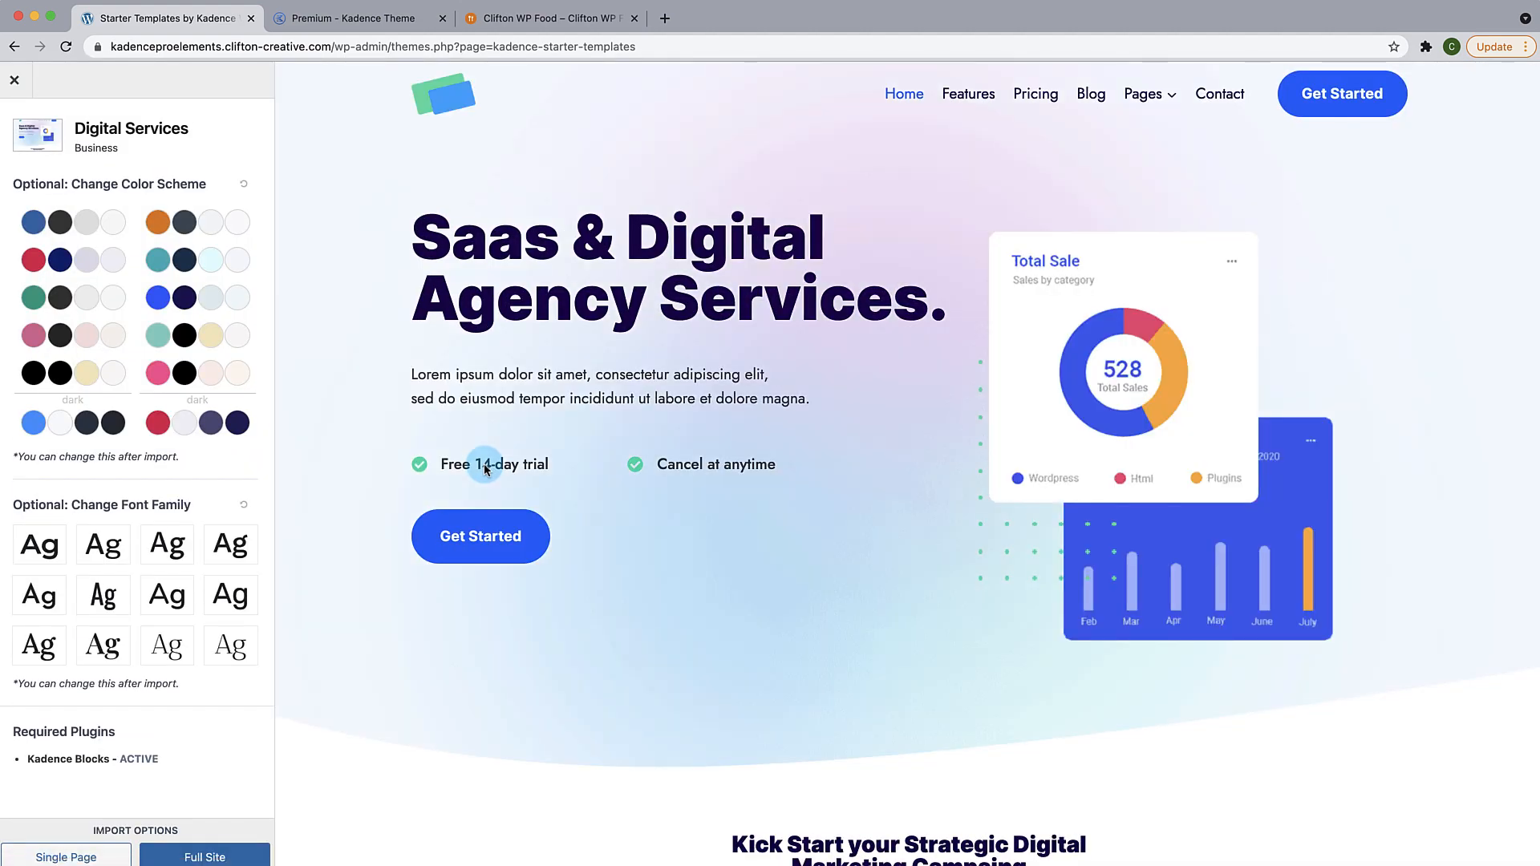
pyautogui.scroll(-10, 538, 518)
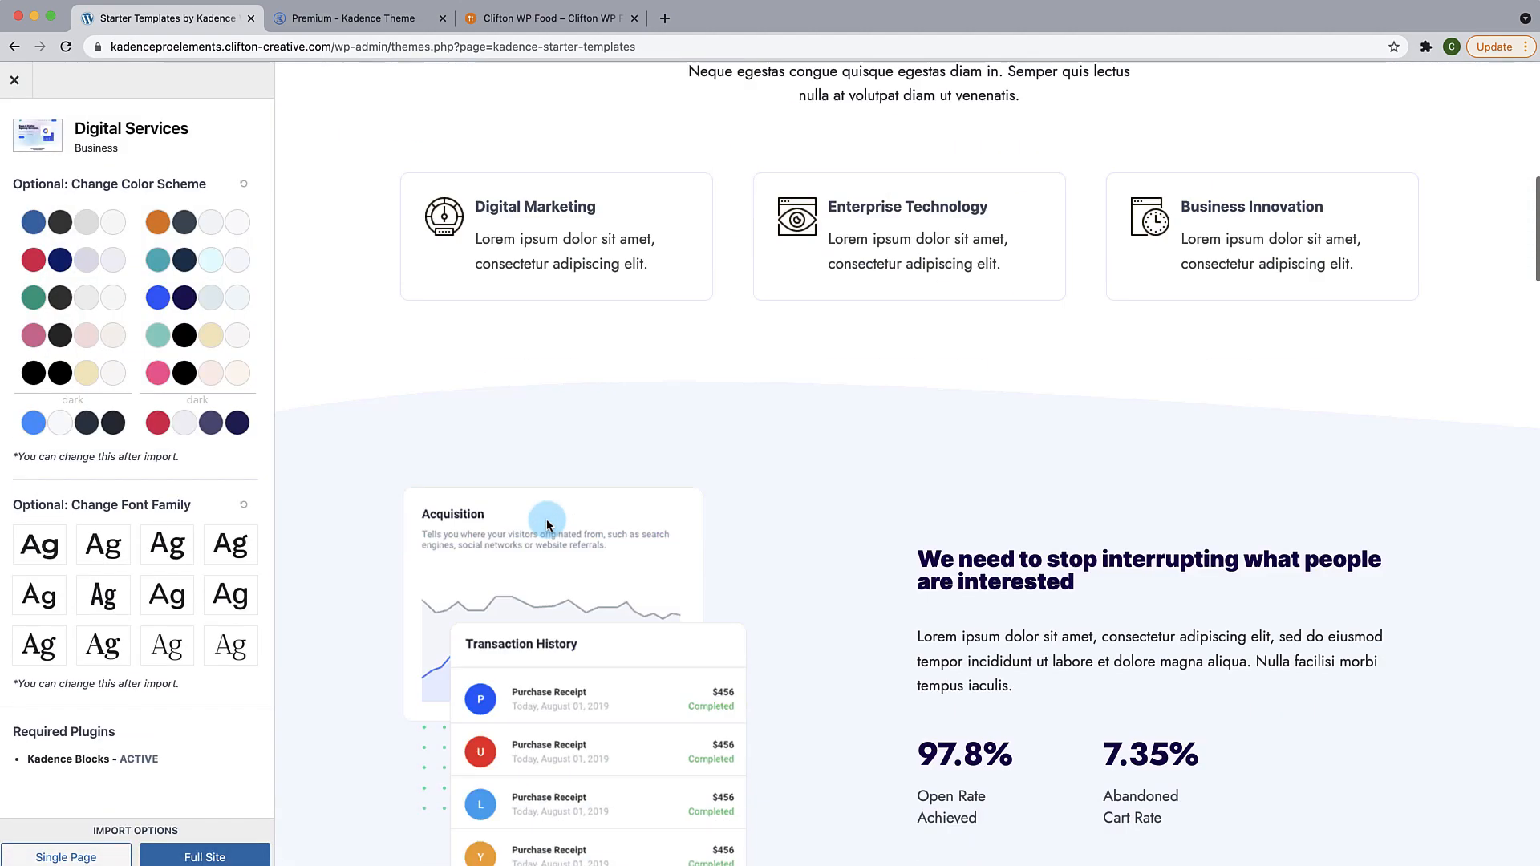
pyautogui.scroll(-15, 547, 523)
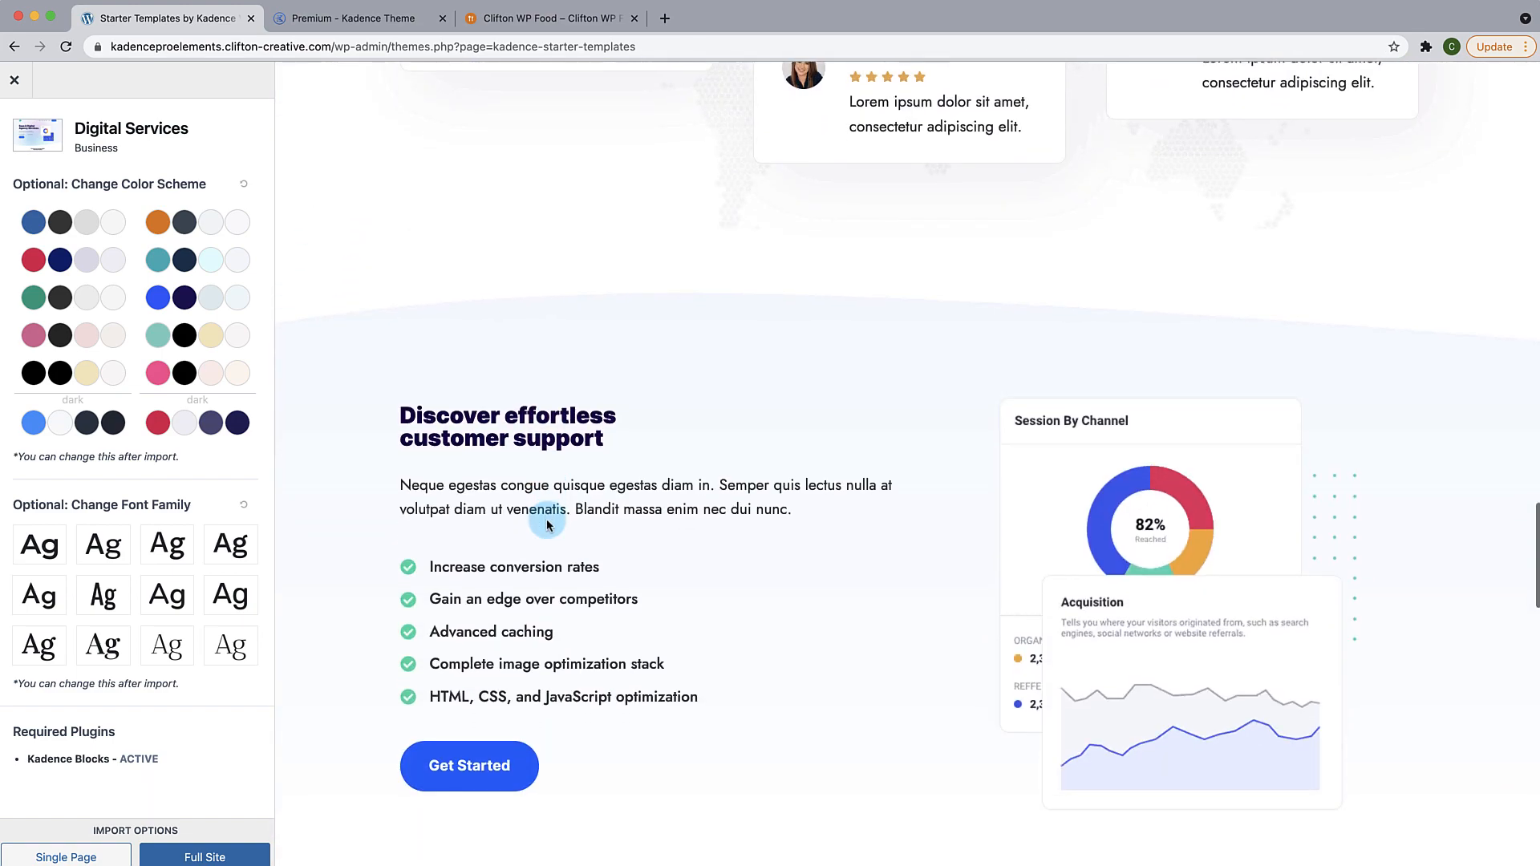
pyautogui.scroll(-15, 547, 523)
pyautogui.scroll(14, 547, 523)
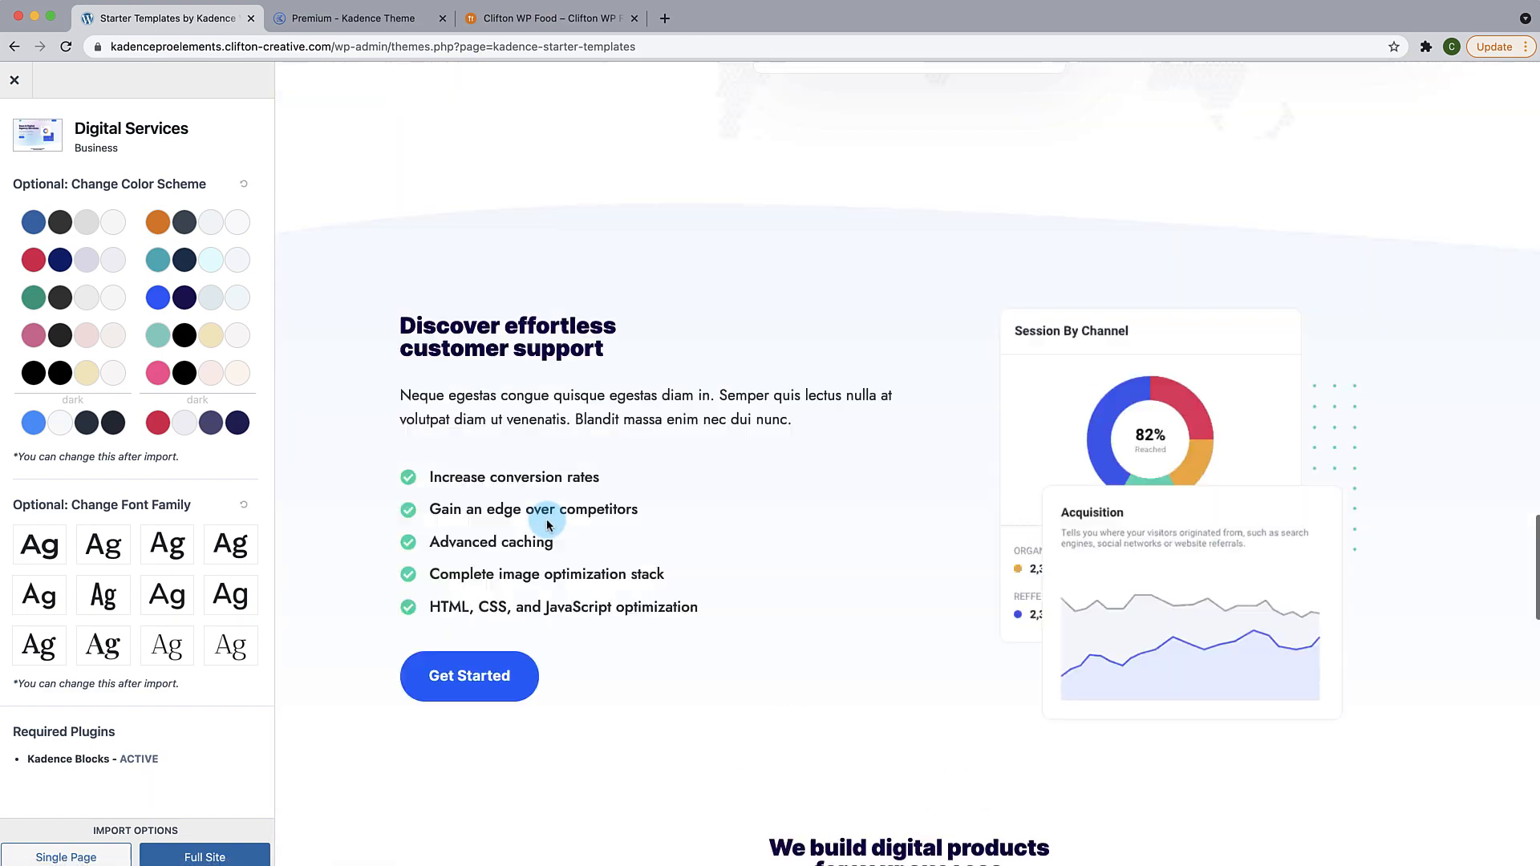
# Step: Import the Digital Services starter template as a full site with its default colors and fonts
pyautogui.scroll(6, 545, 520)
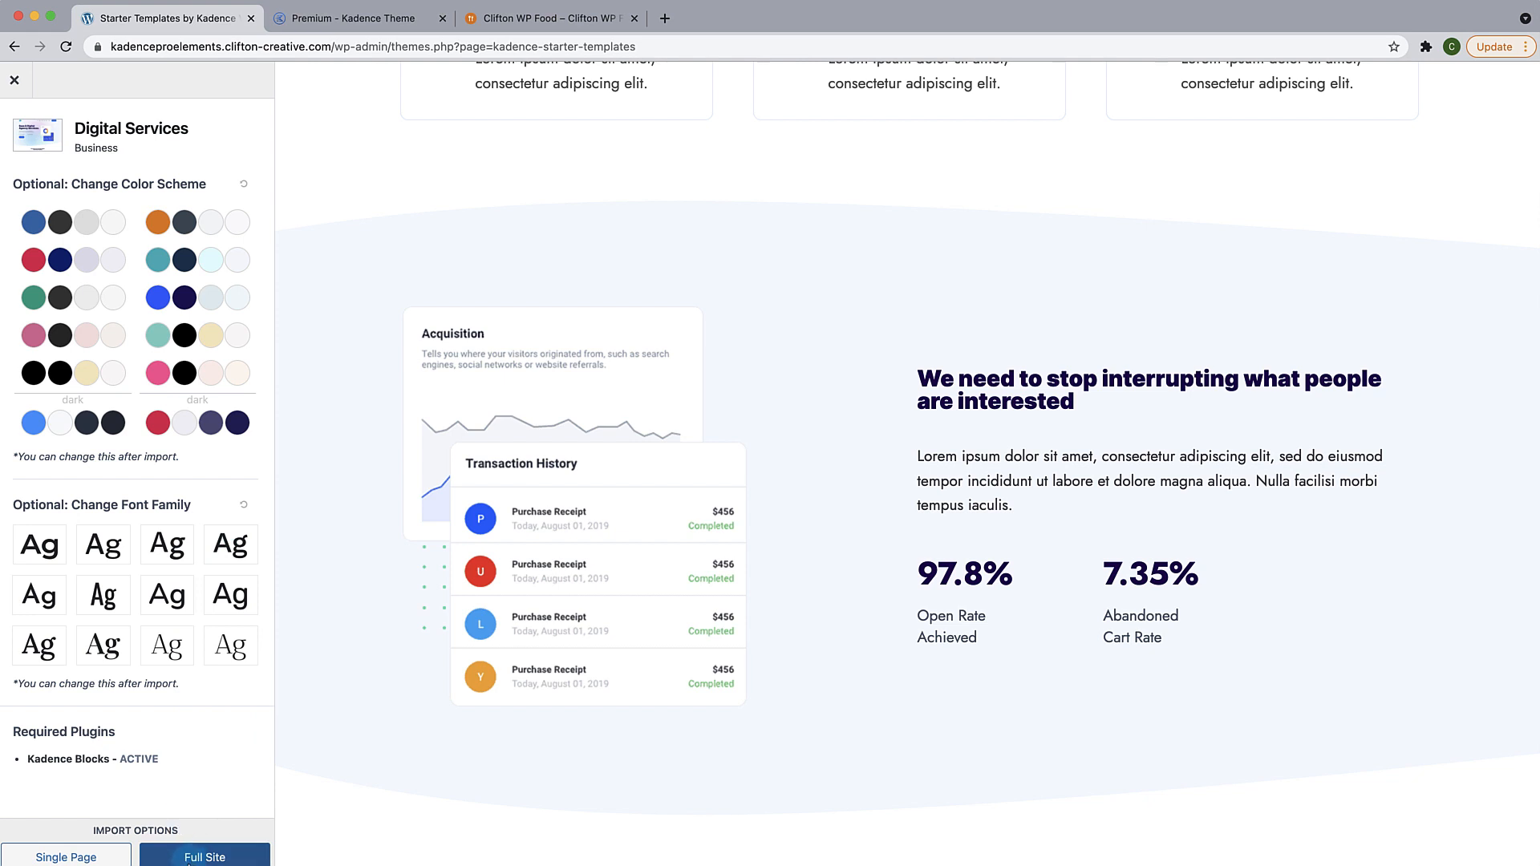
pyautogui.click(189, 858)
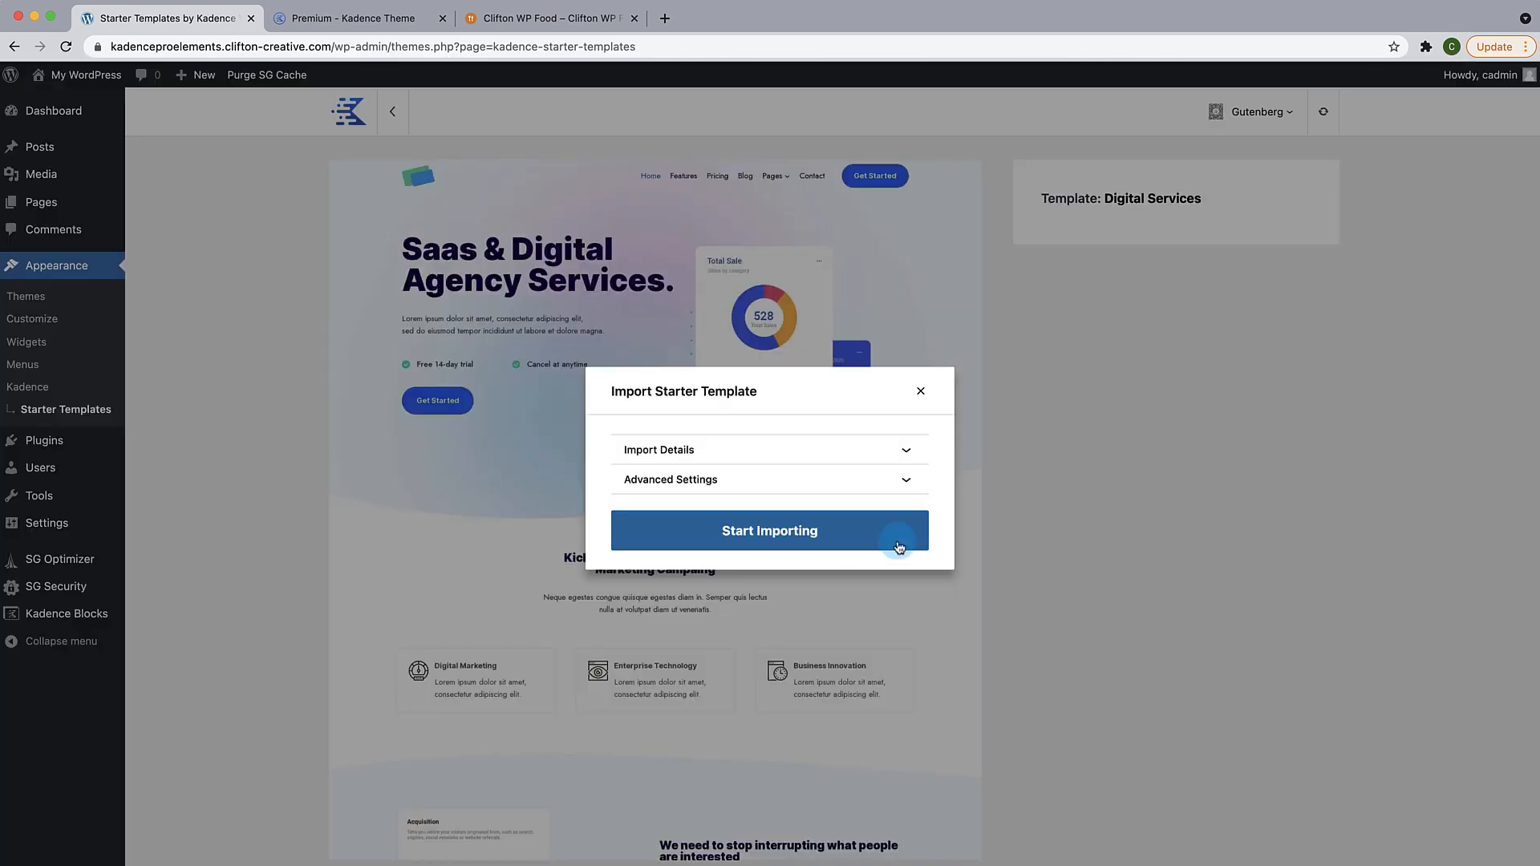
pyautogui.click(816, 545)
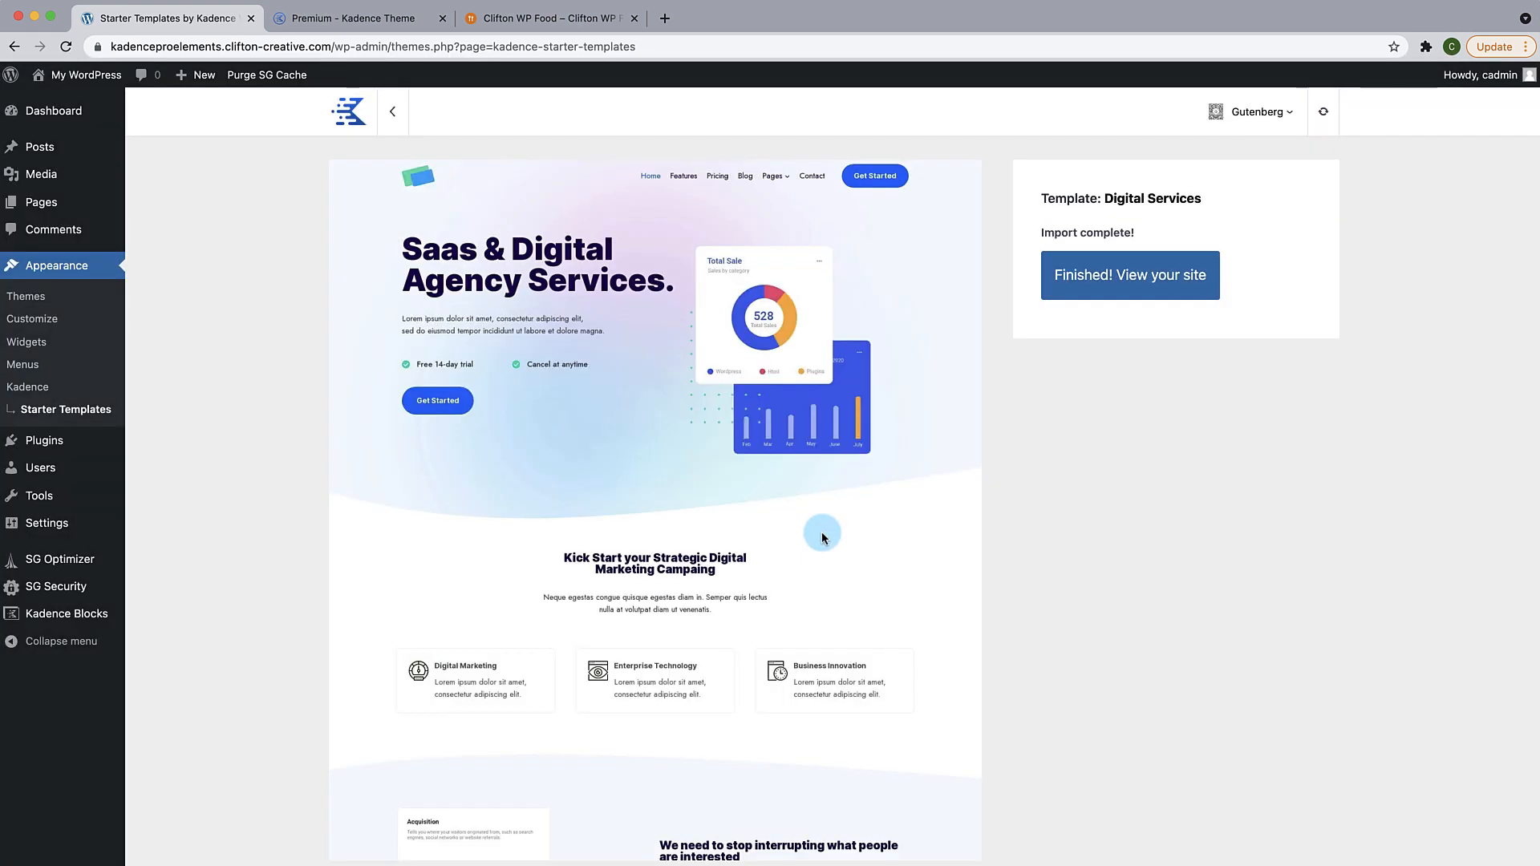
# Step: View the imported site and look through its homepage from the hero section to the pricing plans
pyautogui.click(1154, 289)
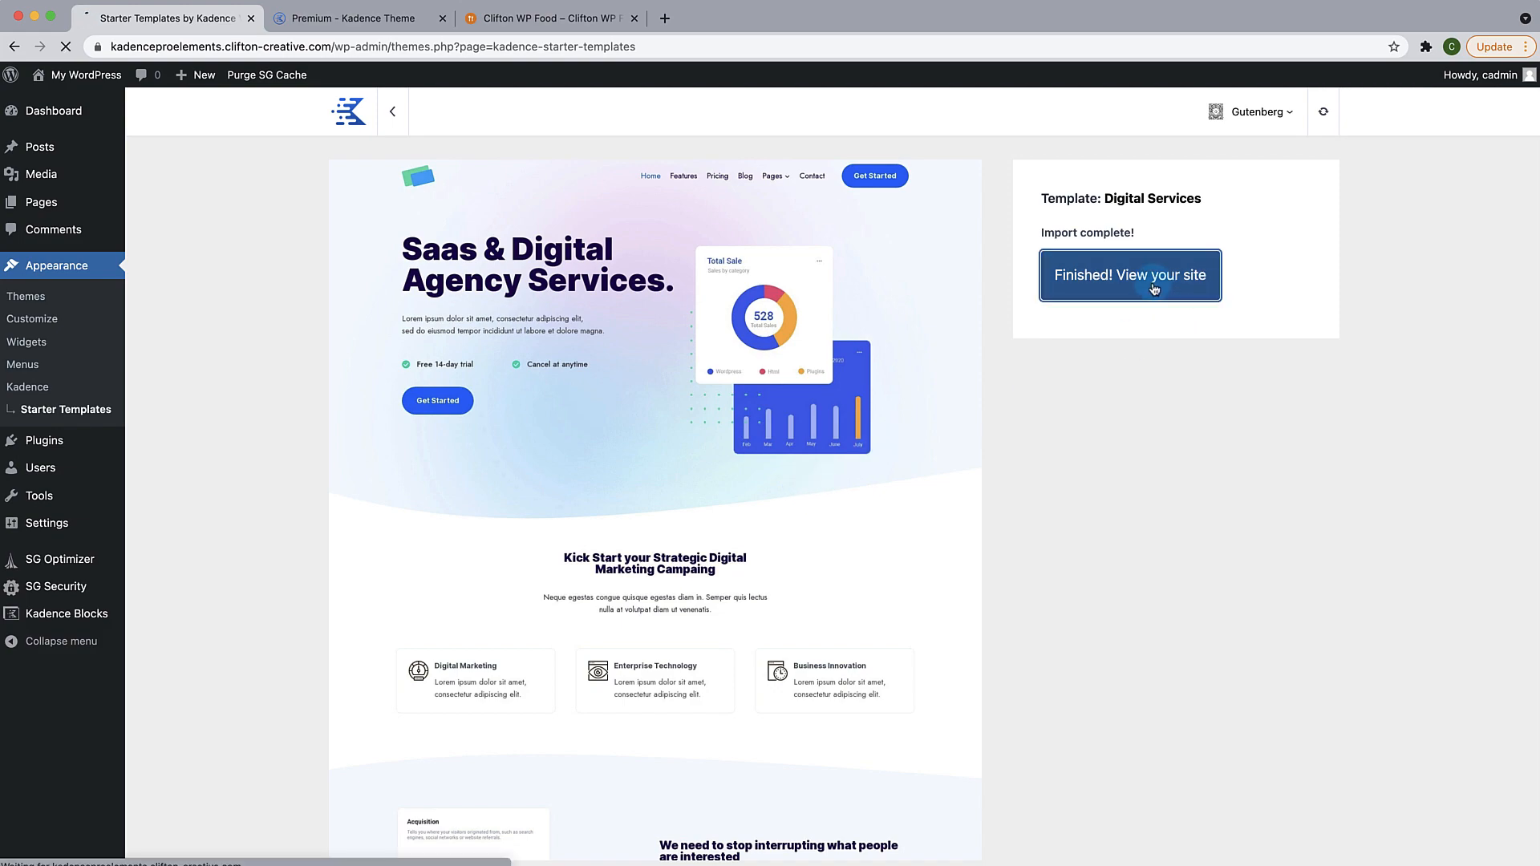
pyautogui.scroll(-20, 1004, 573)
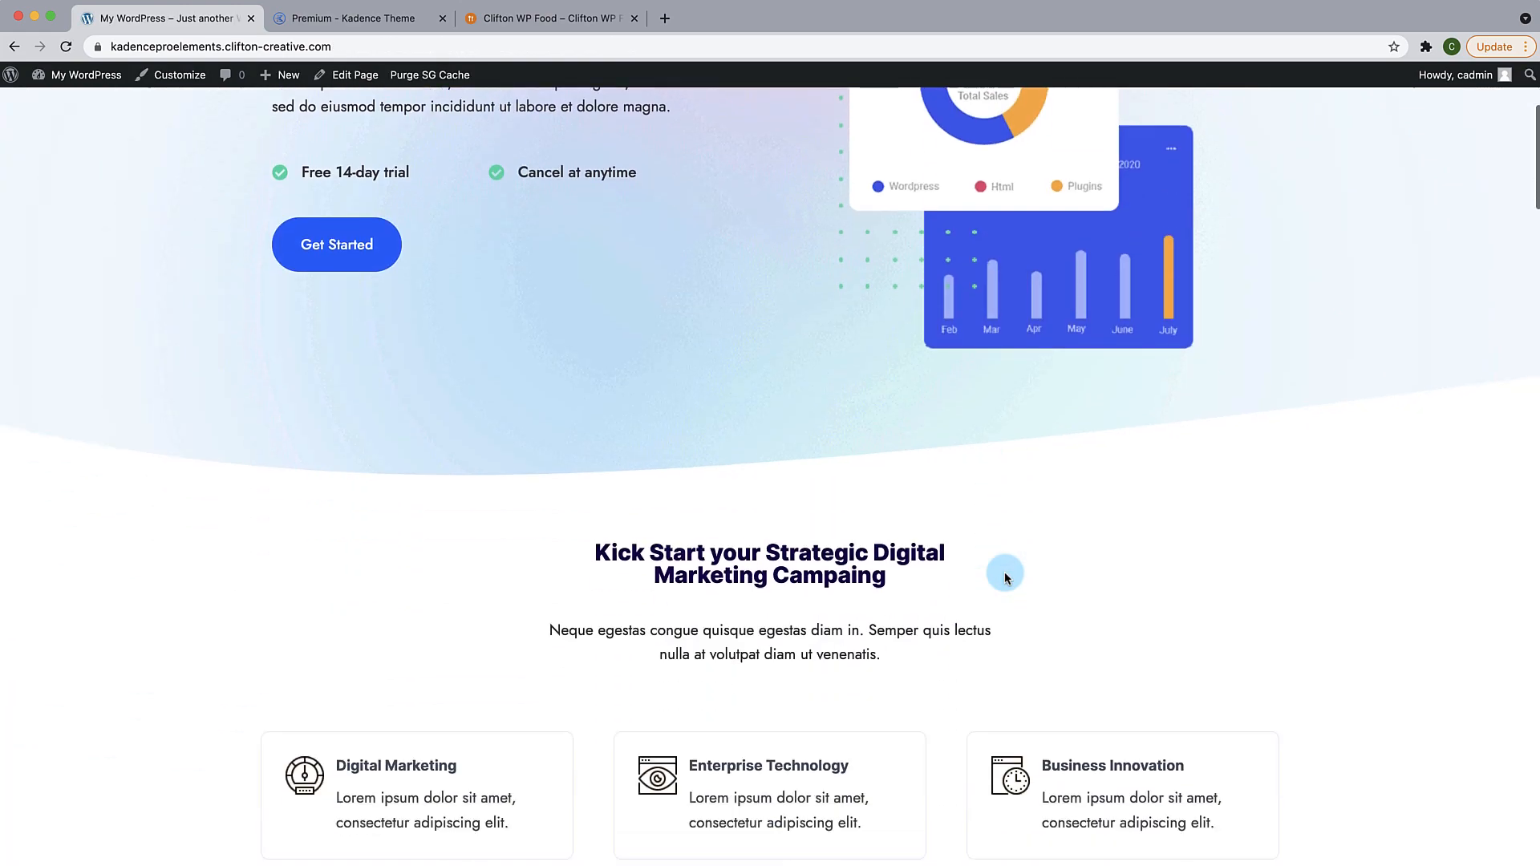
pyautogui.scroll(-20, 1006, 577)
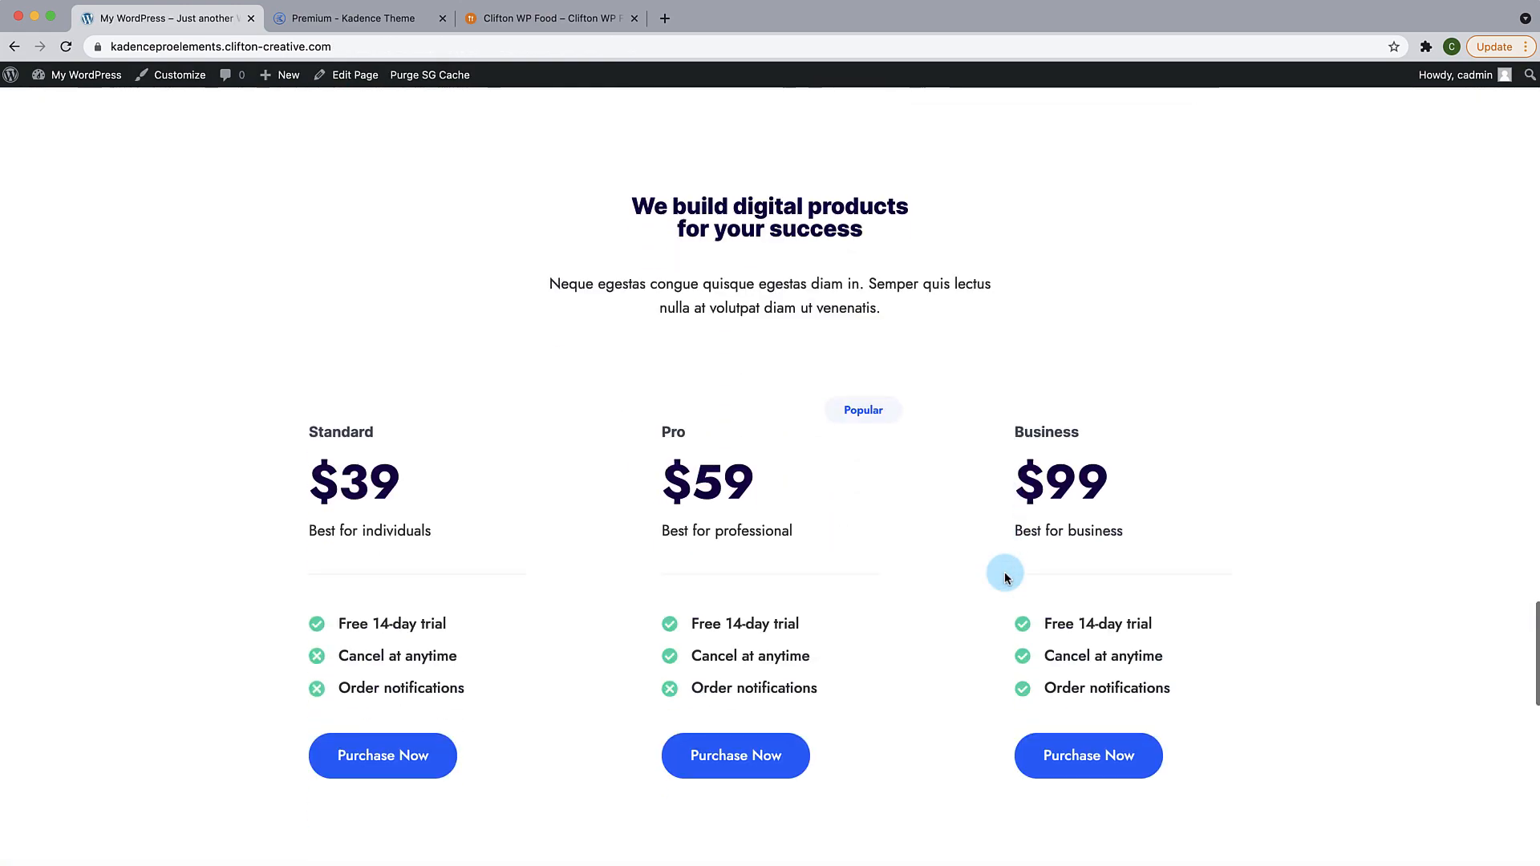
pyautogui.scroll(20, 1006, 576)
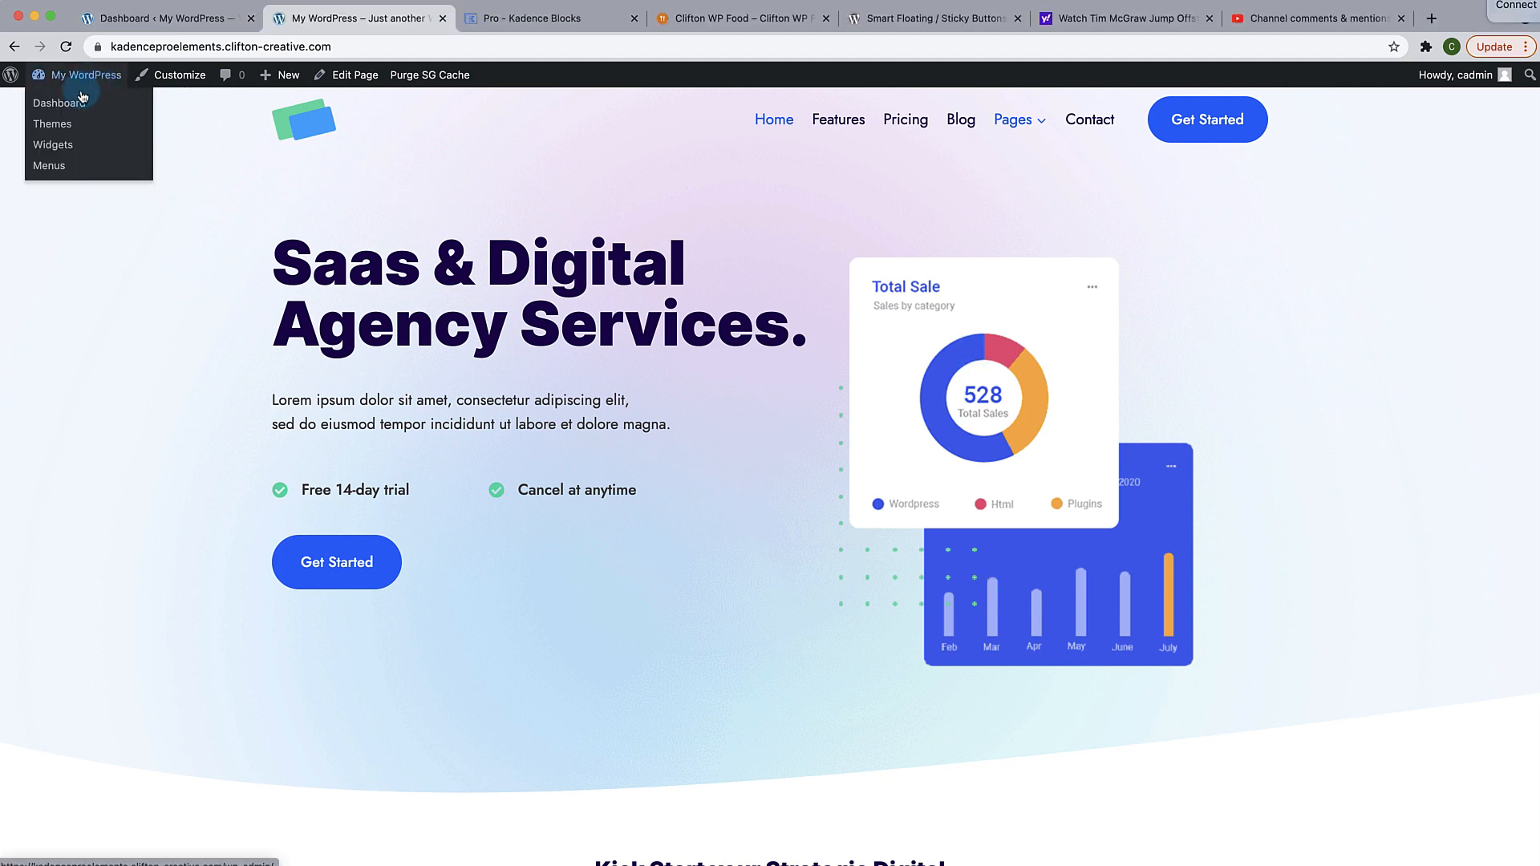
# Step: Enable the Hooked Elements addon among the Pro Addons in the Kadence theme settings
pyautogui.click(74, 106)
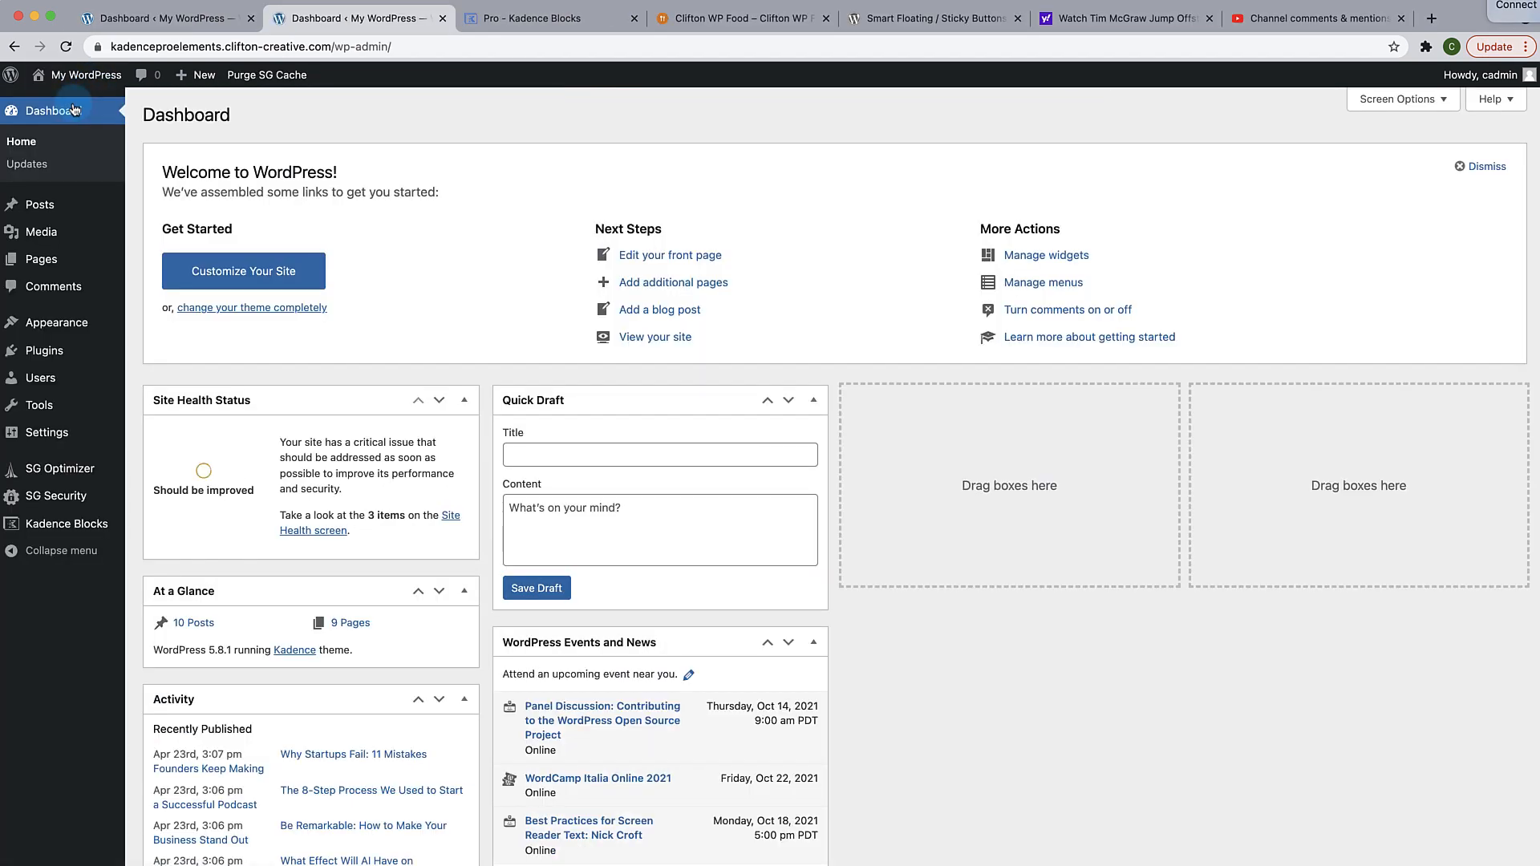
pyautogui.moveTo(56, 323)
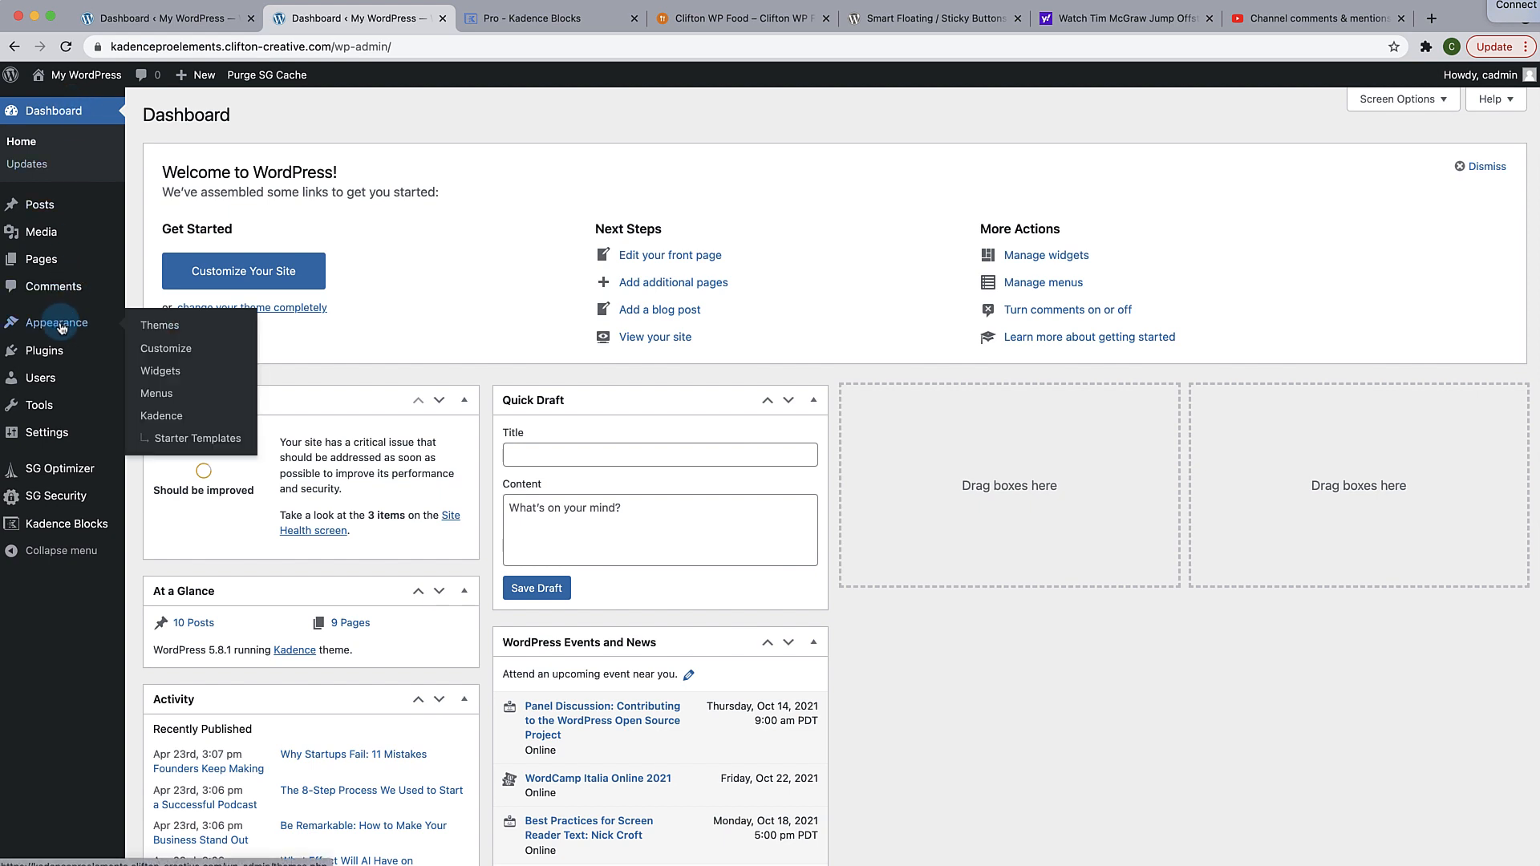
pyautogui.click(169, 427)
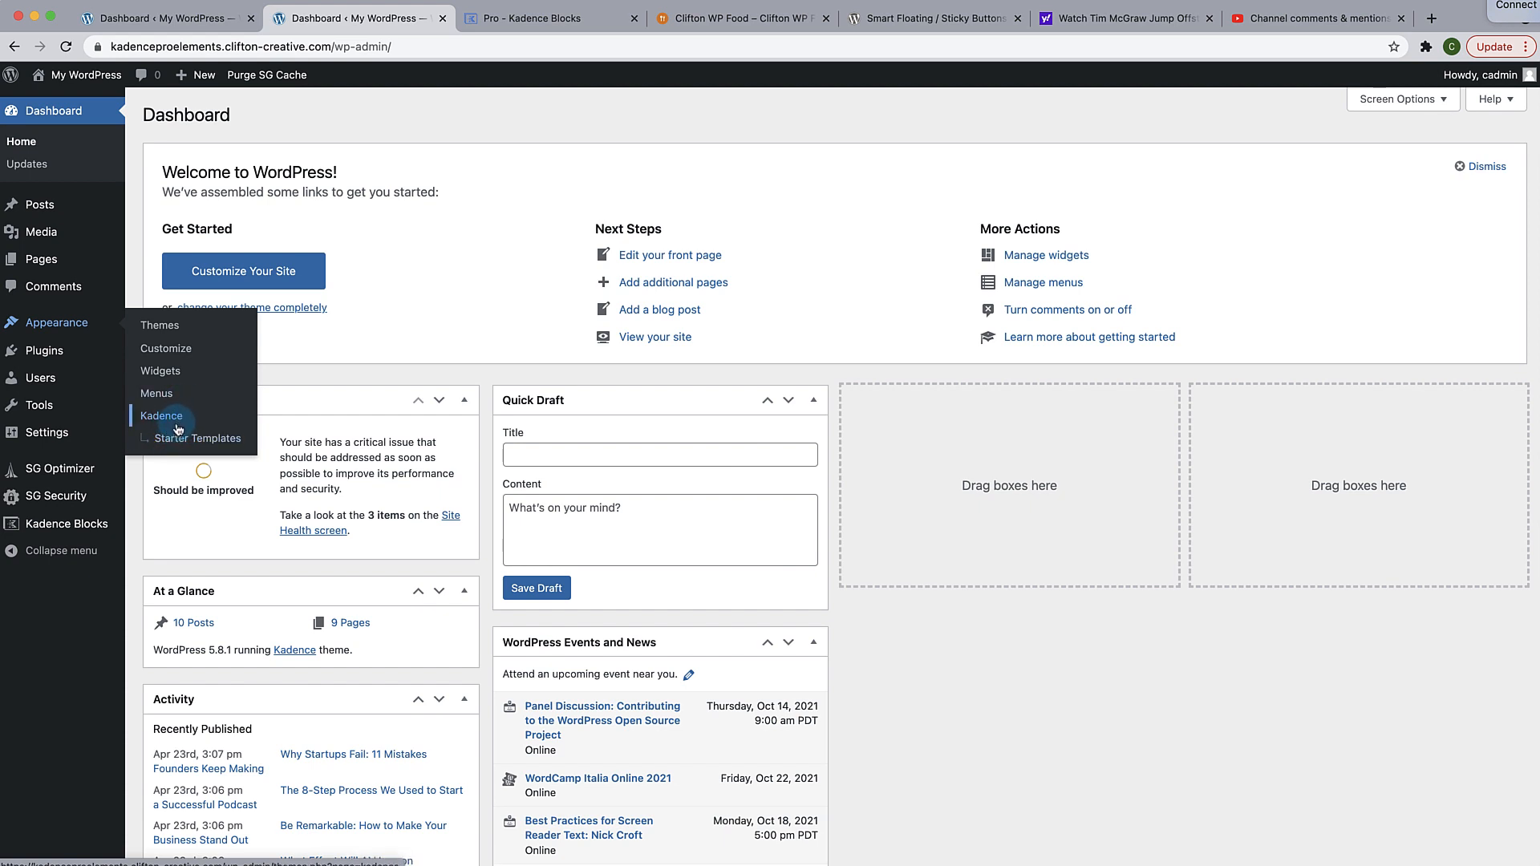
pyautogui.click(169, 417)
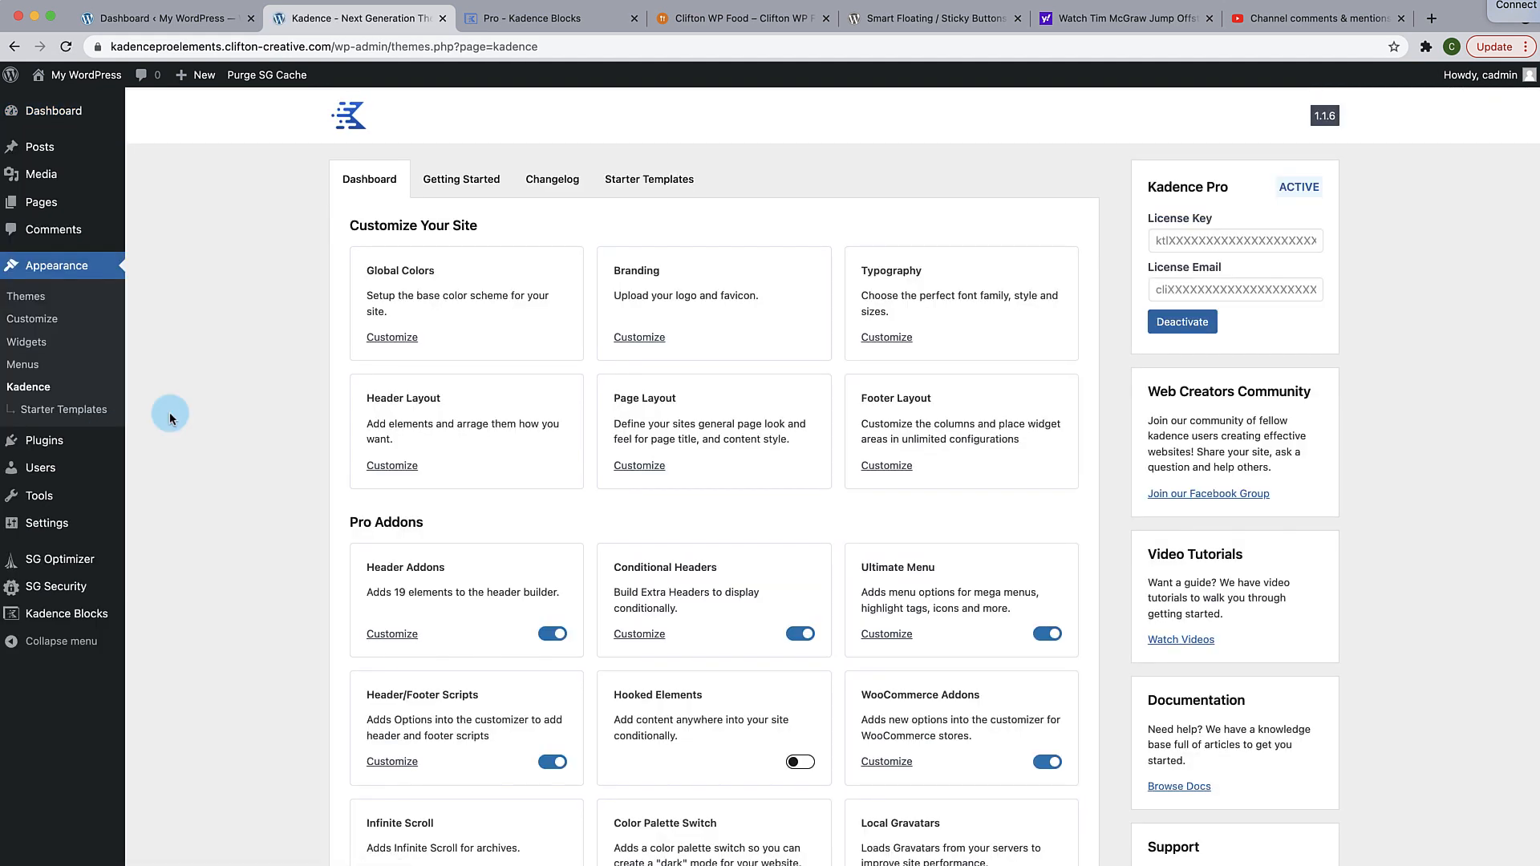
pyautogui.click(440, 437)
pyautogui.scroll(-3, 440, 436)
pyautogui.scroll(-1, 440, 438)
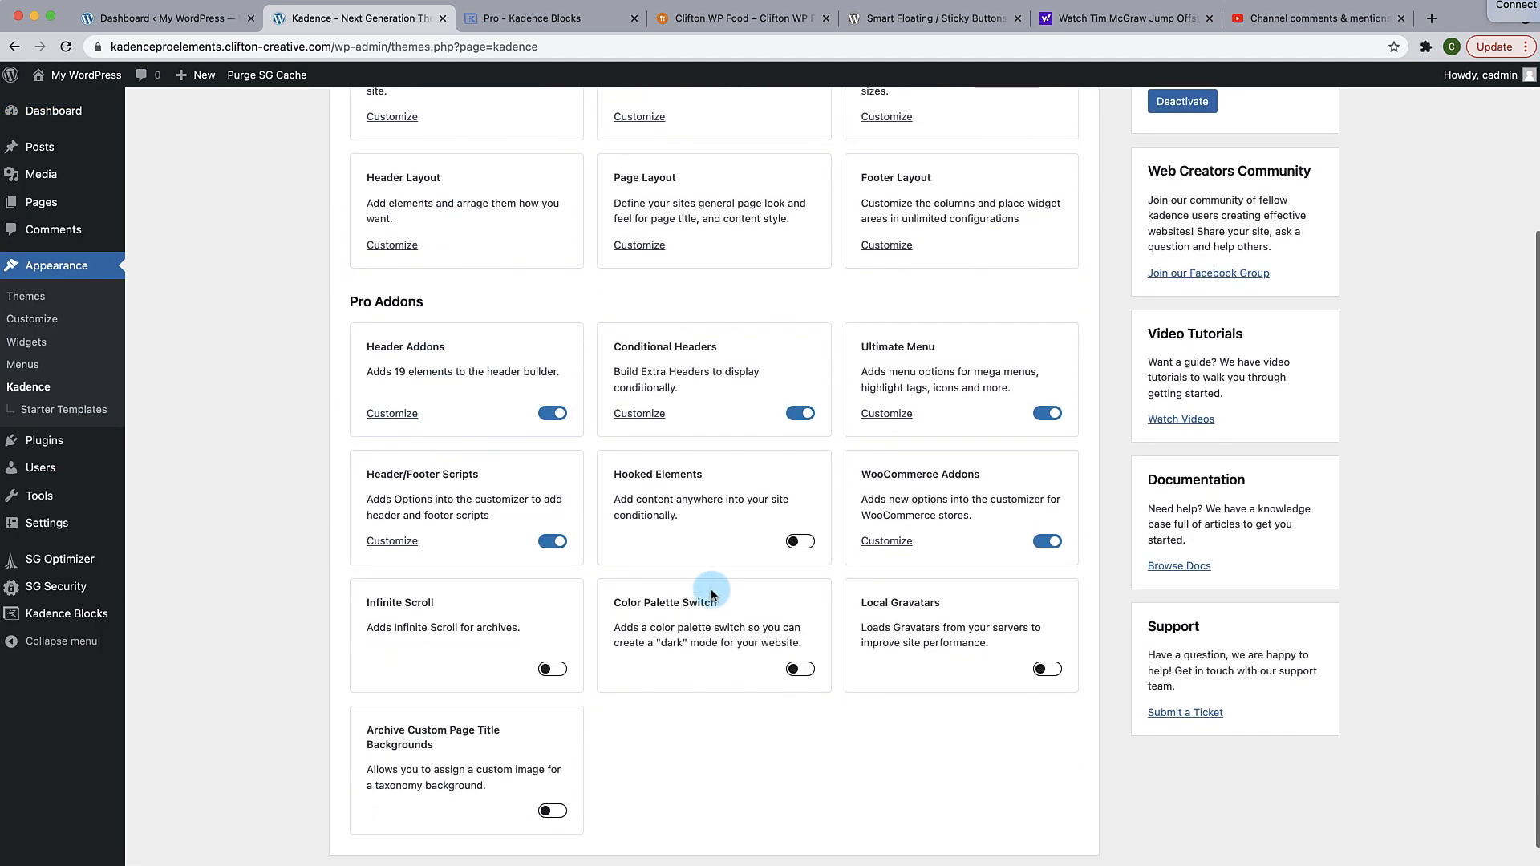
pyautogui.click(800, 541)
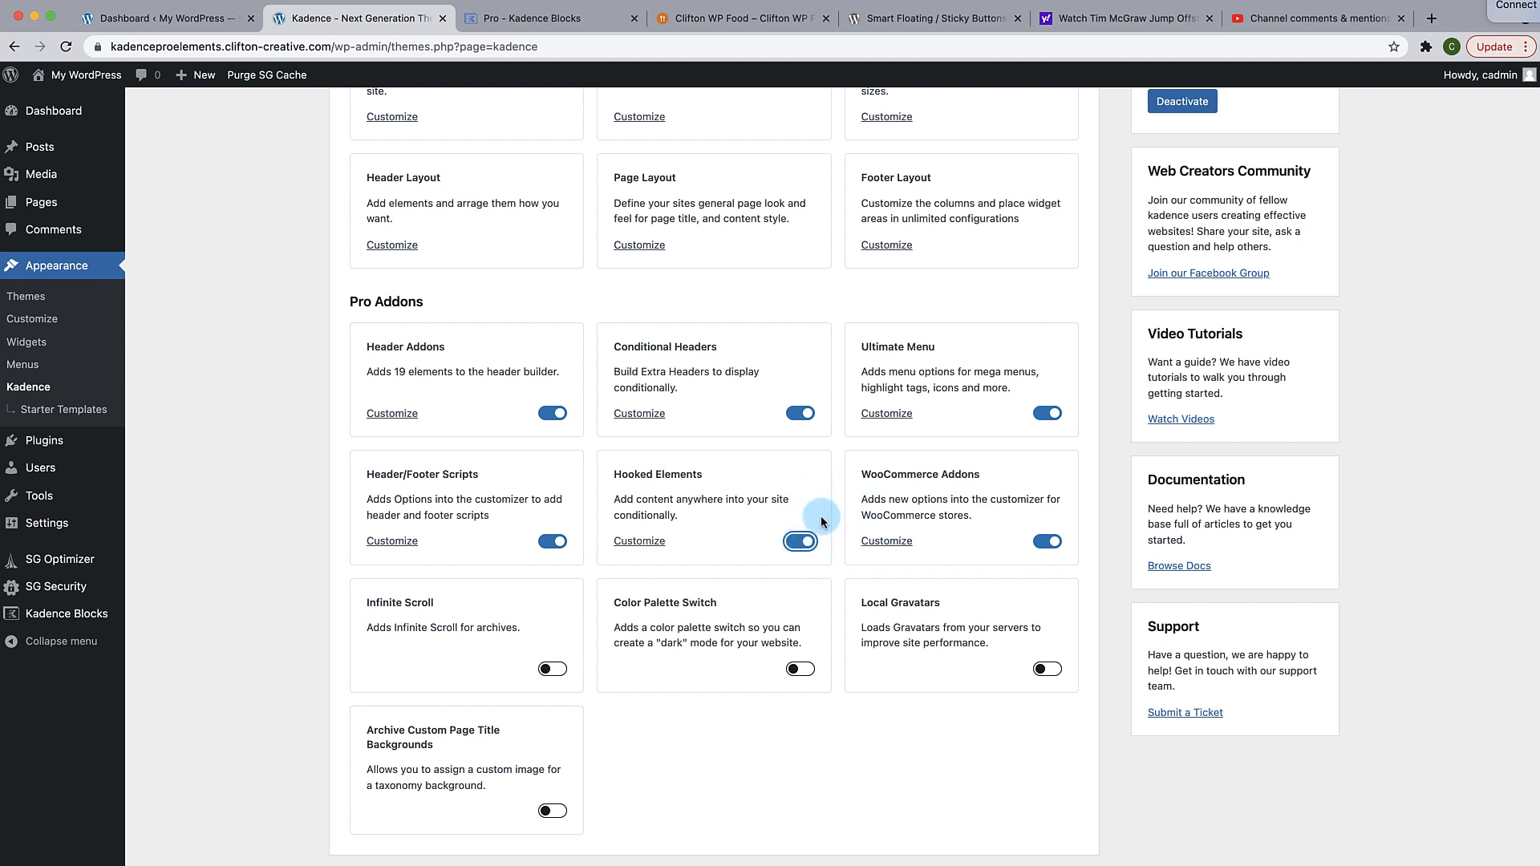
pyautogui.scroll(5, 821, 515)
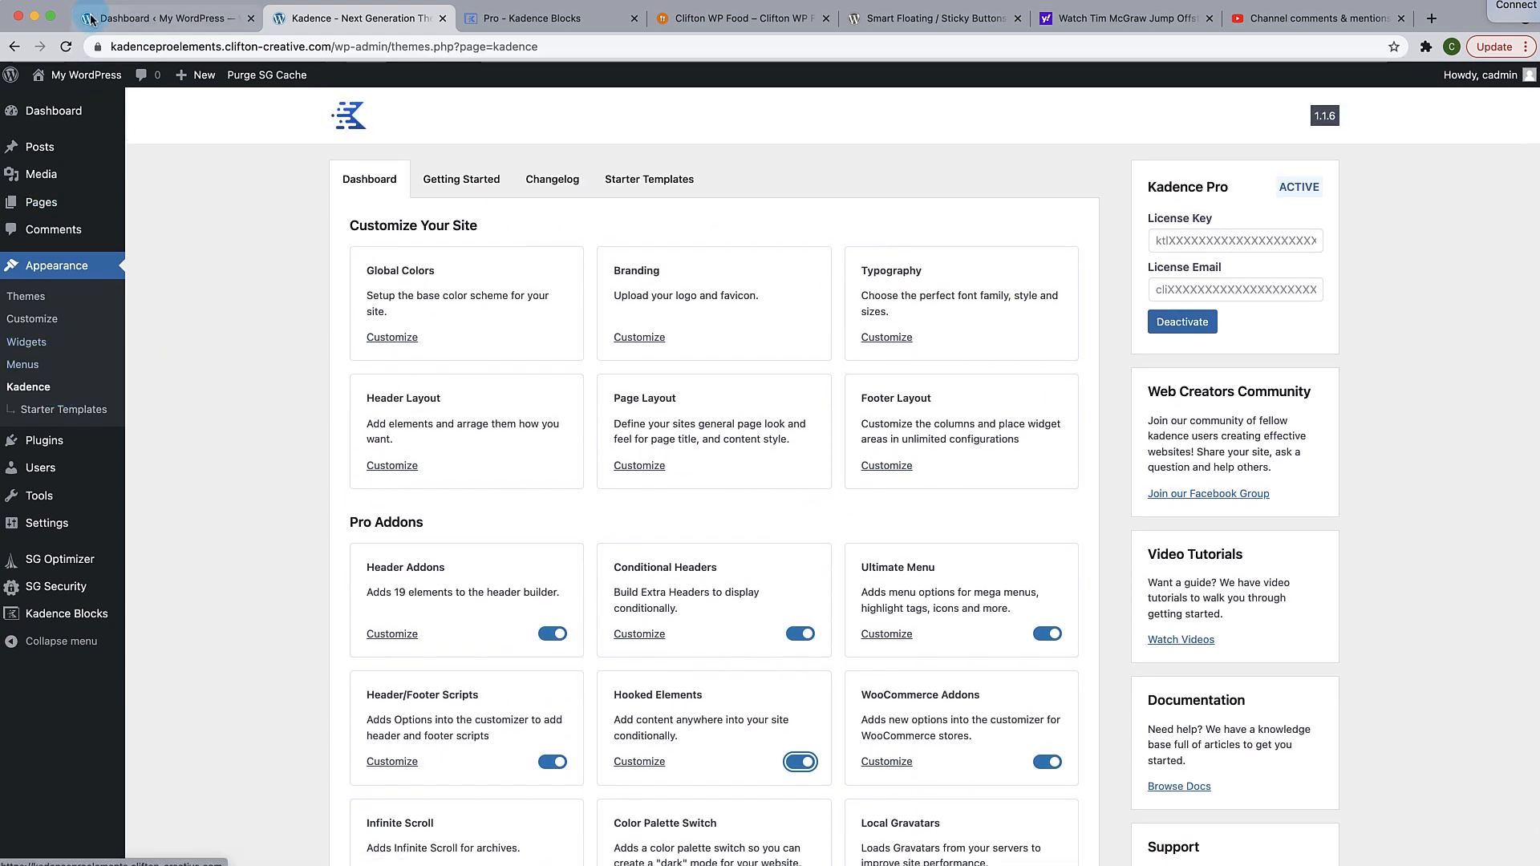
# Step: Create a new Kadence element and choose Default as its element type
pyautogui.click(71, 115)
pyautogui.click(71, 115)
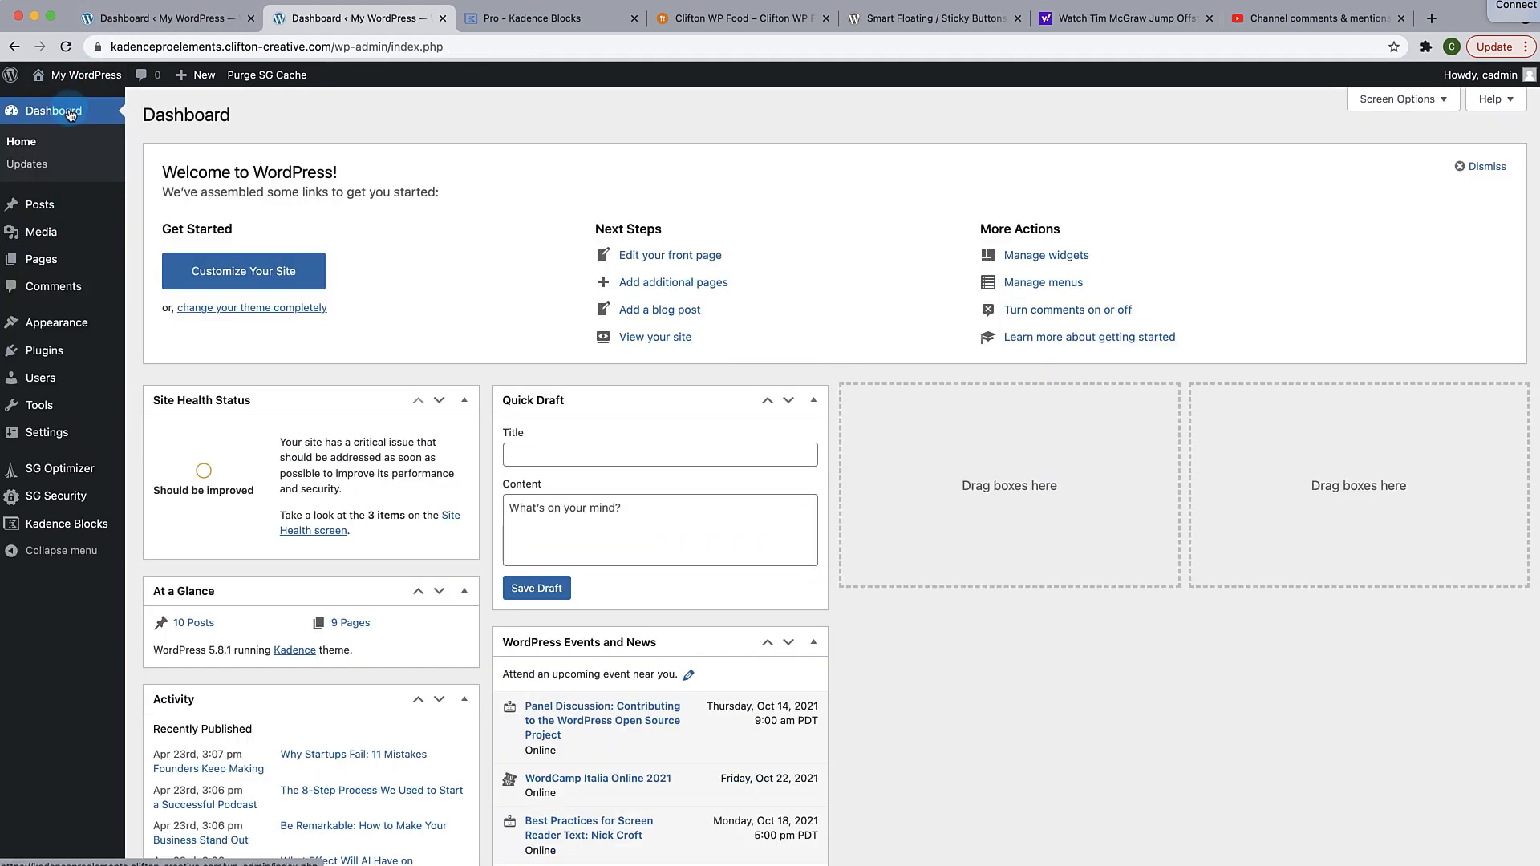
pyautogui.moveTo(20, 321)
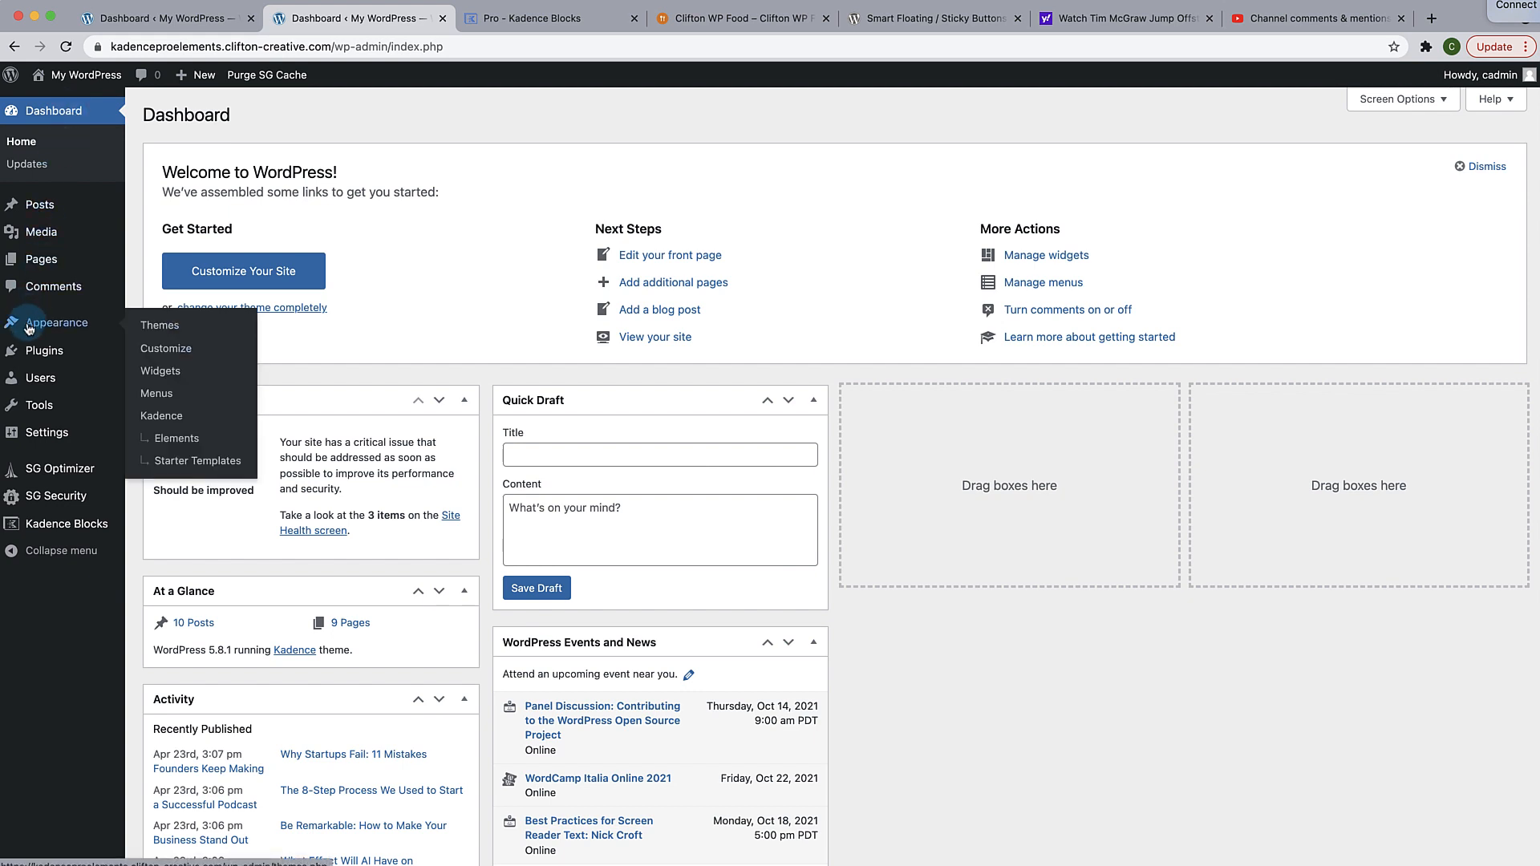
pyautogui.click(178, 447)
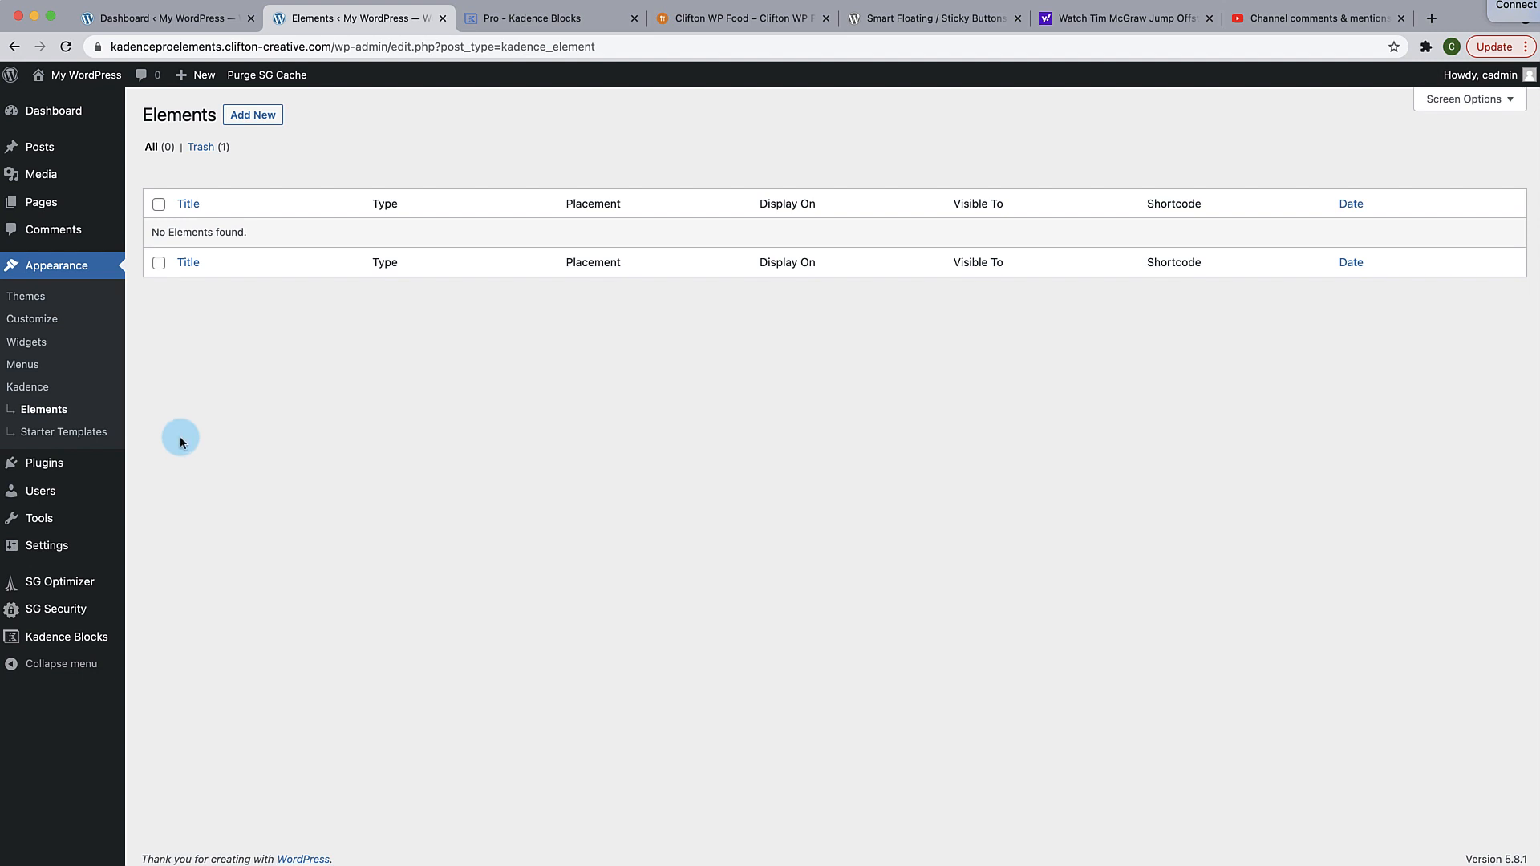
pyautogui.click(269, 120)
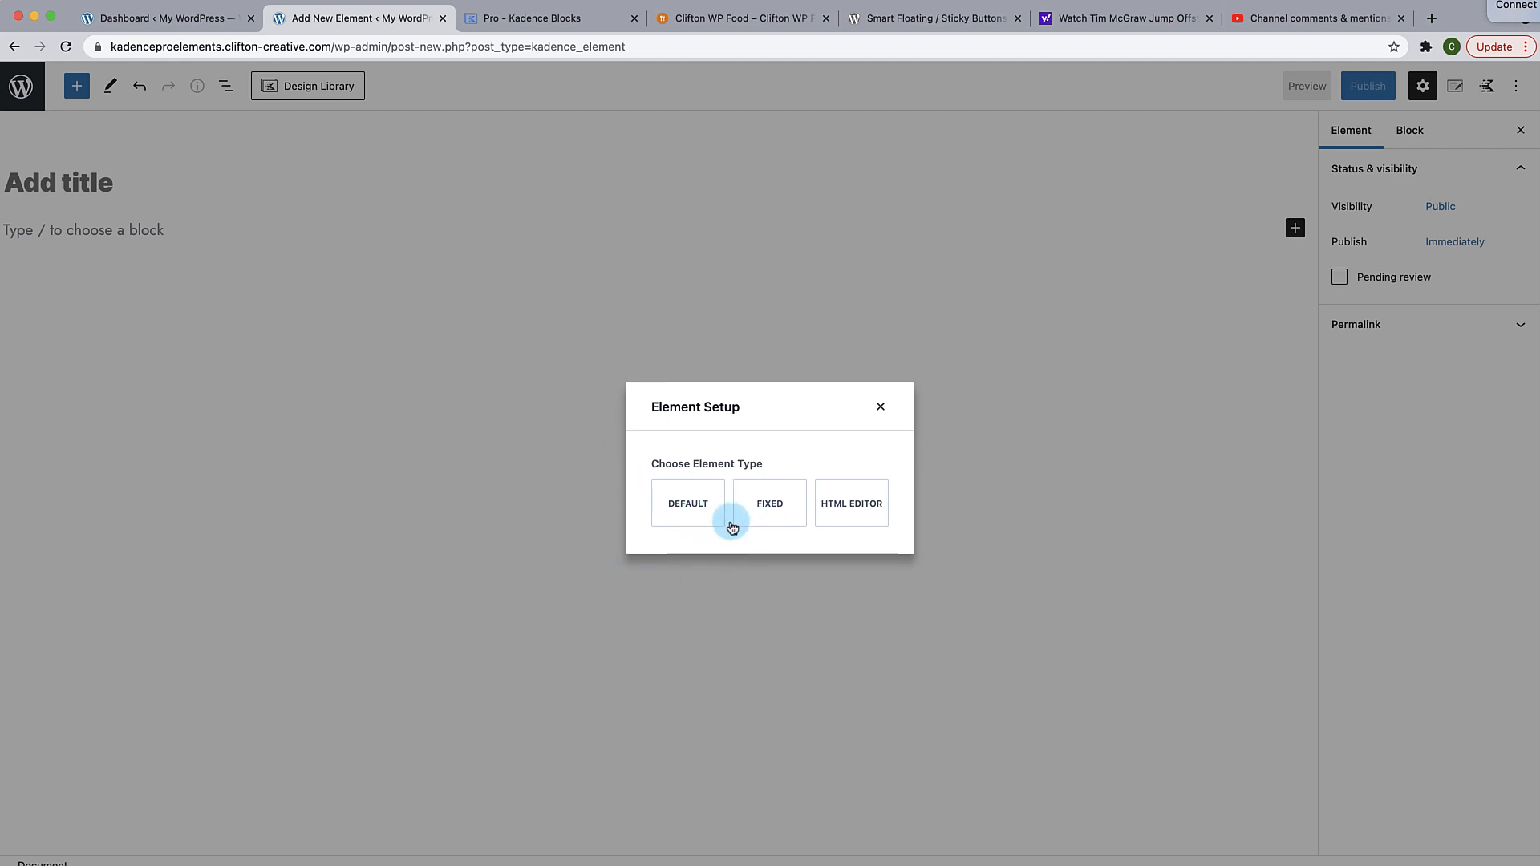
pyautogui.click(682, 519)
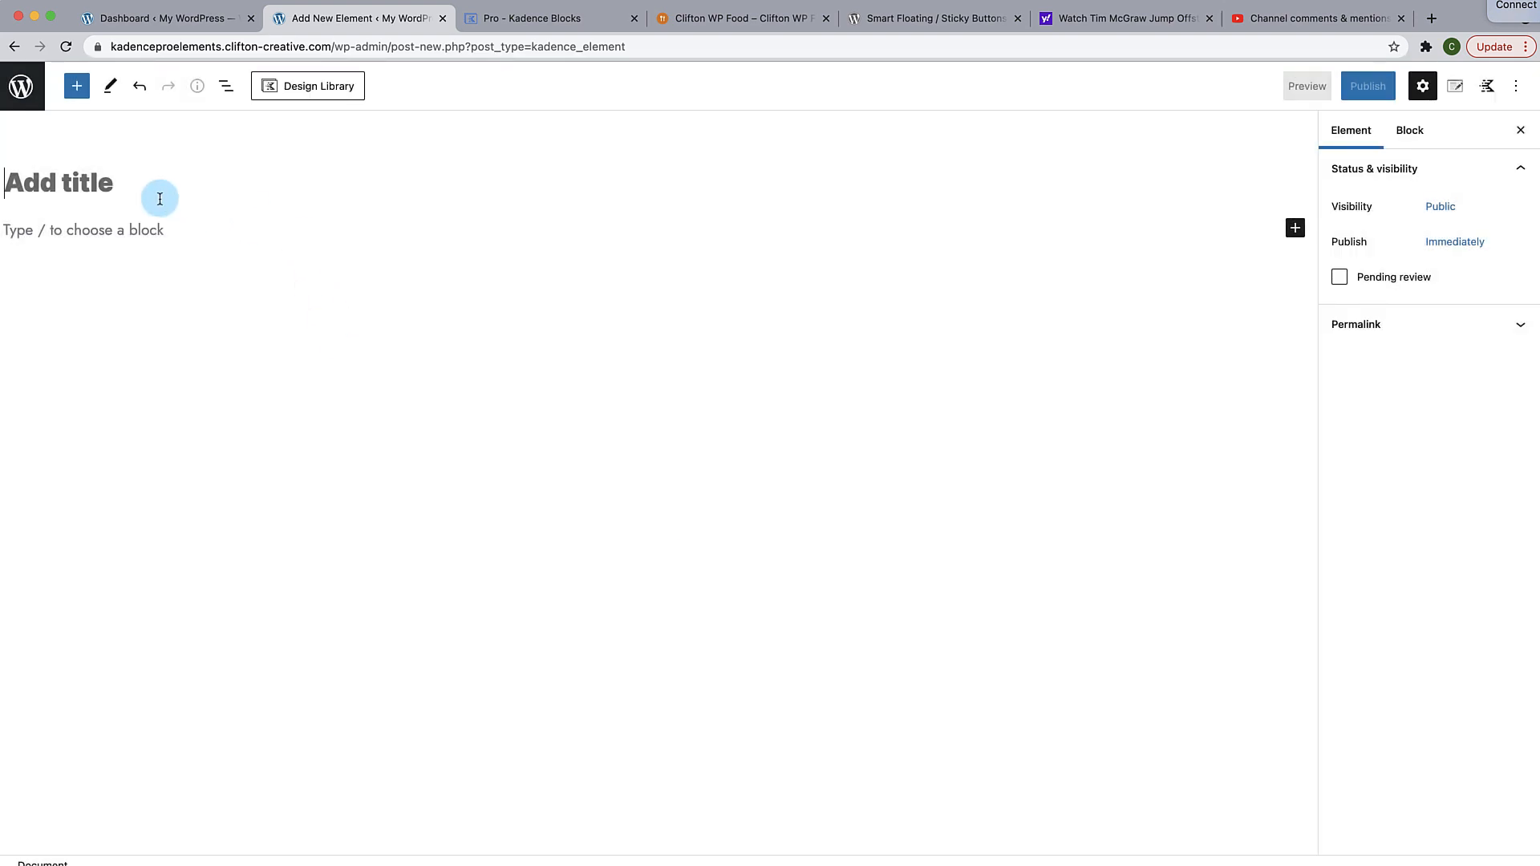
# Step: Title the new element "Default Element"
pyautogui.write('Def')
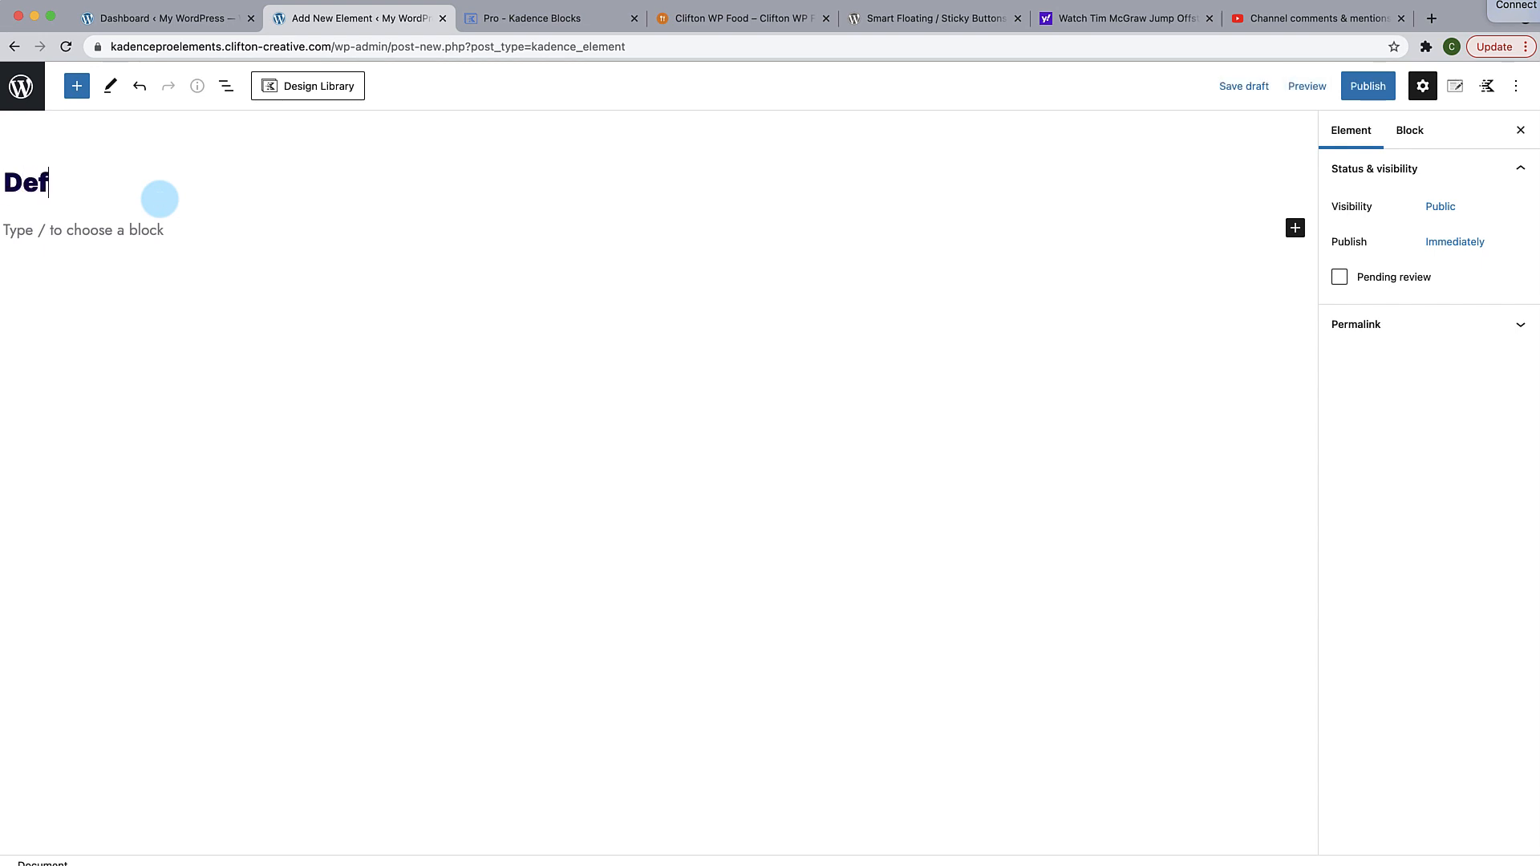
pyautogui.write('ault WElemen')
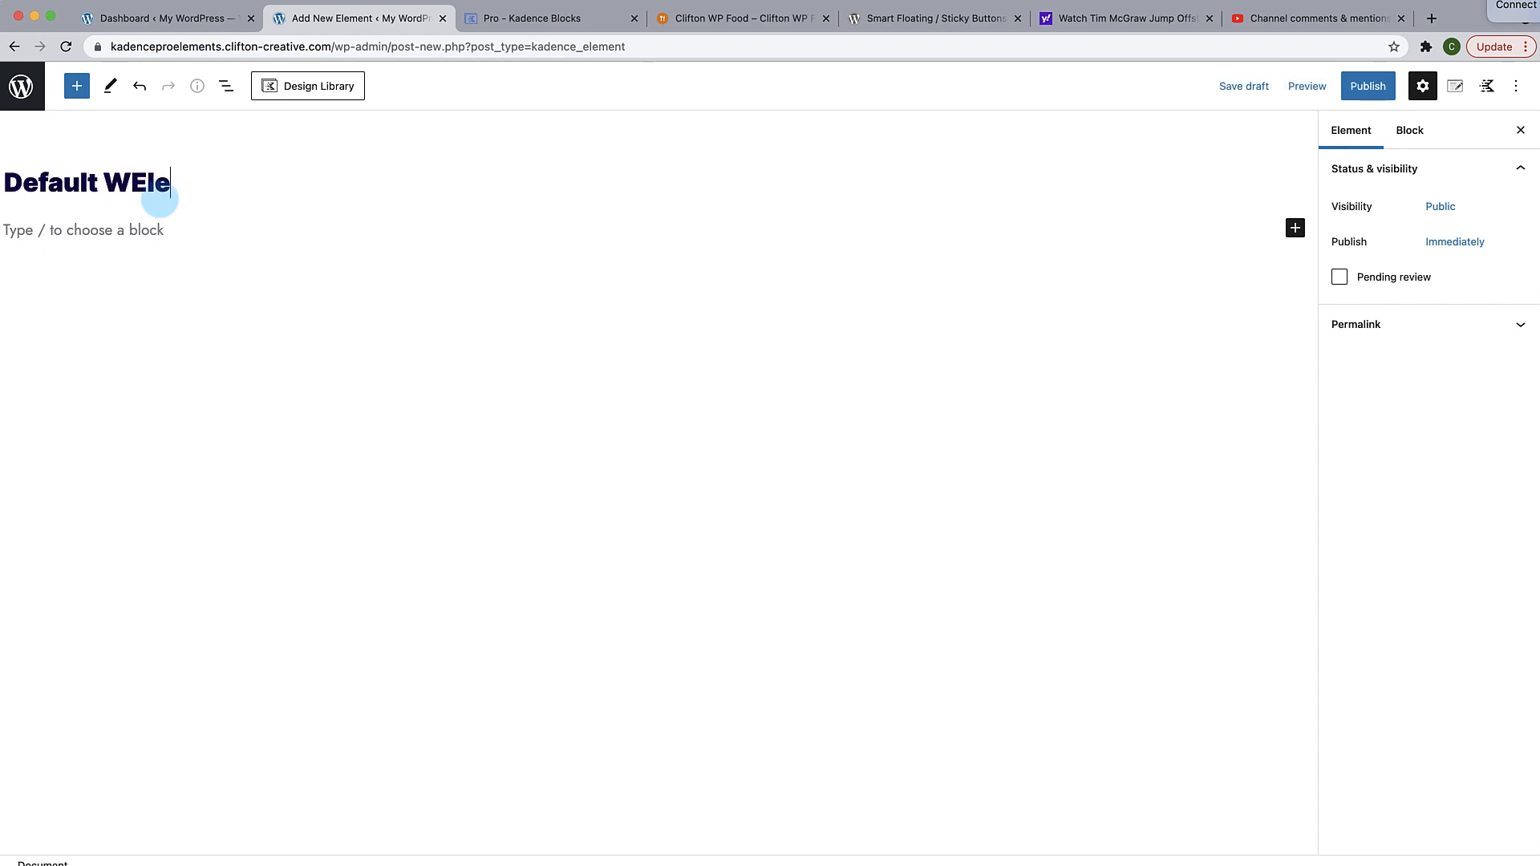
pyautogui.press('BackSpace')
pyautogui.press('BackSpace')
pyautogui.press('BackSpace')
pyautogui.press('BackSpace')
pyautogui.press('BackSpace')
pyautogui.press('BackSpace')
pyautogui.press('BackSpace')
pyautogui.write('Element')
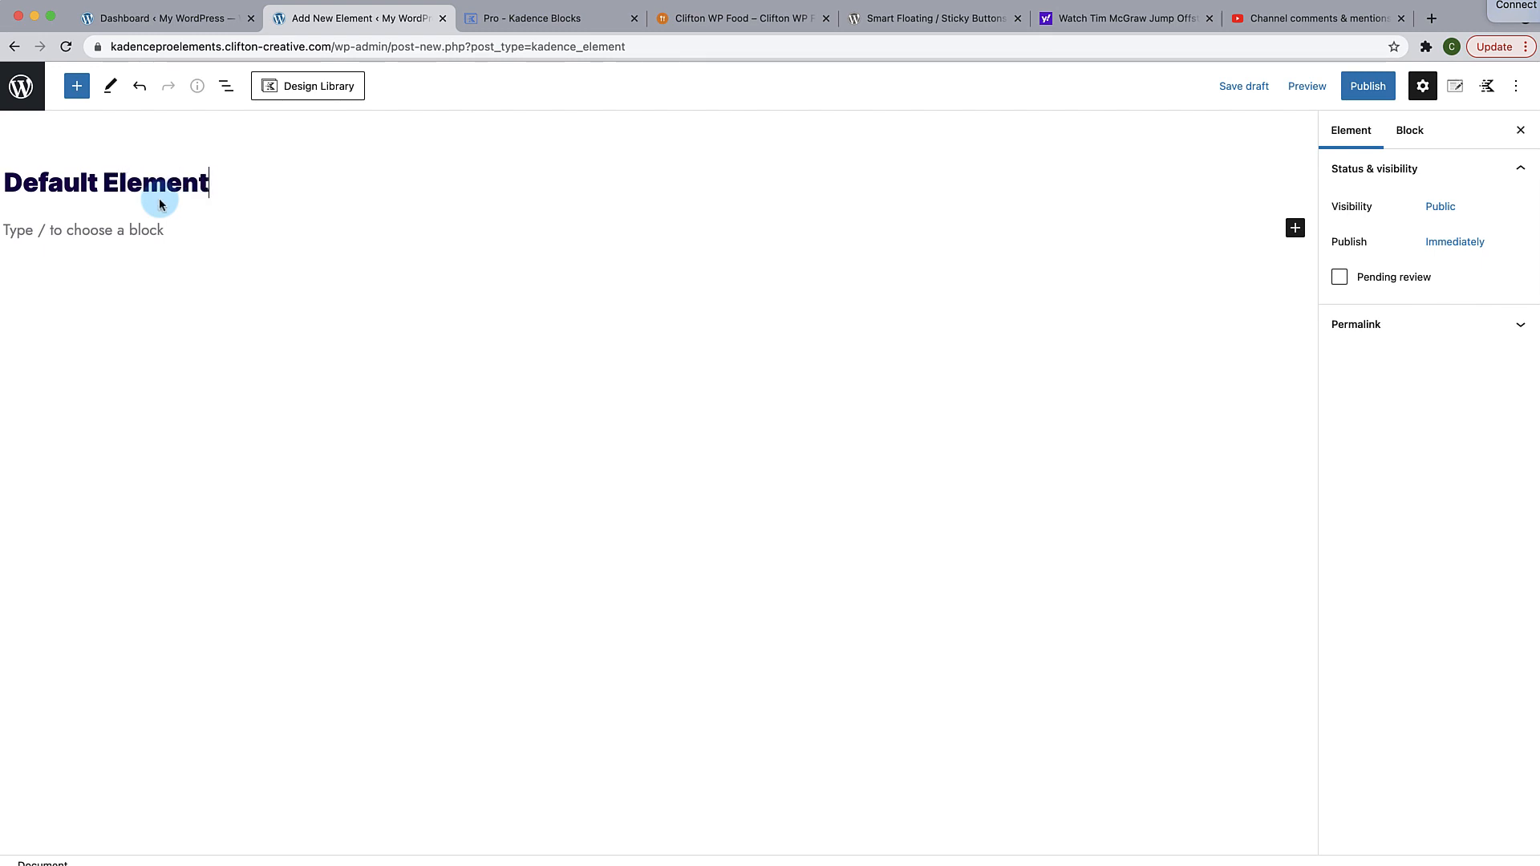
# Step: Insert a Row Layout block with three equal columns below the element's title
pyautogui.click(41, 232)
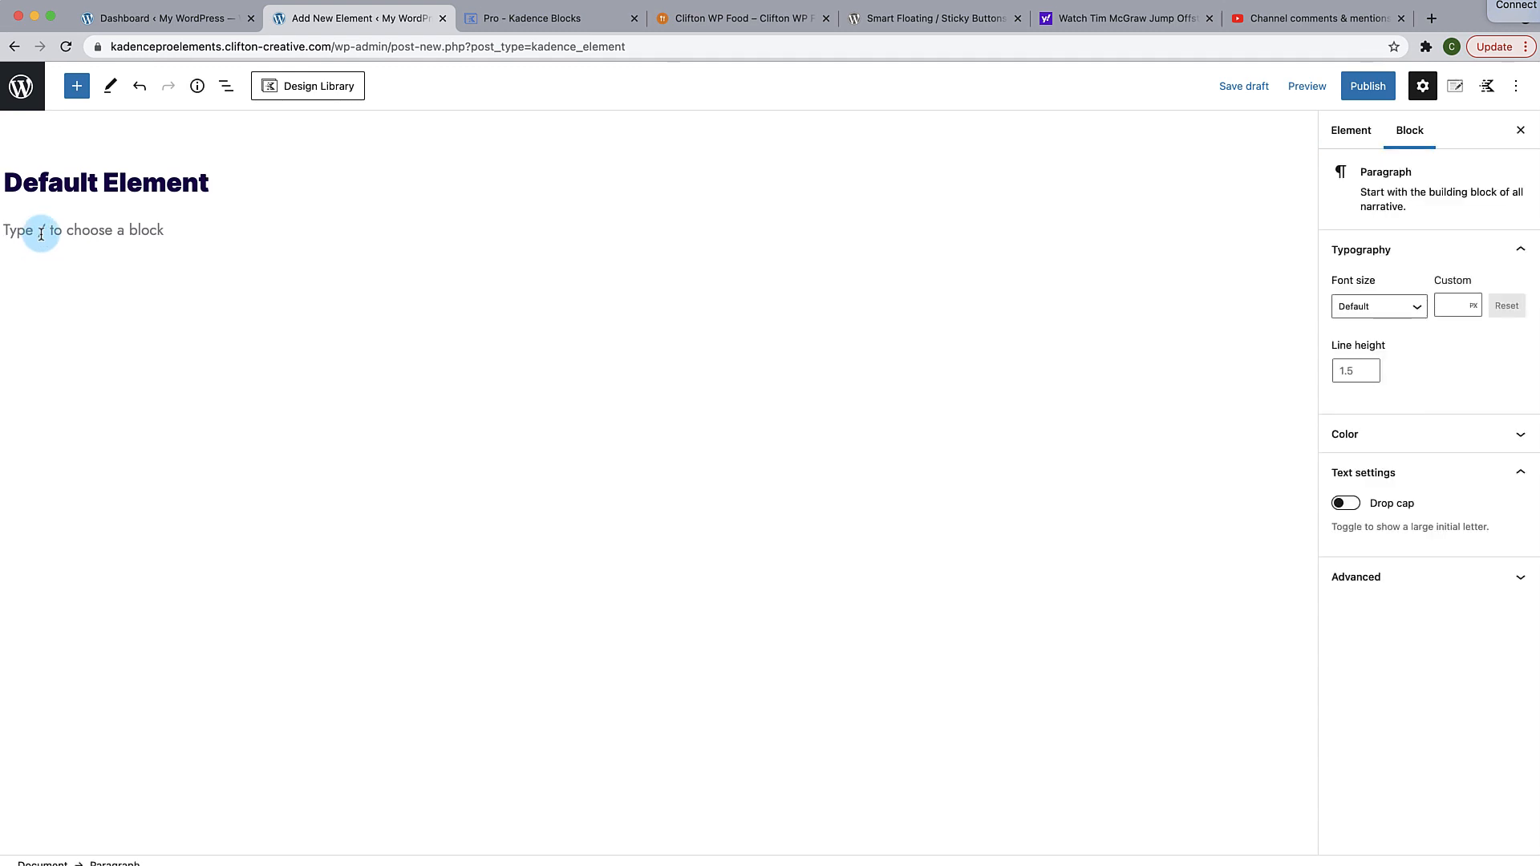
pyautogui.write('/')
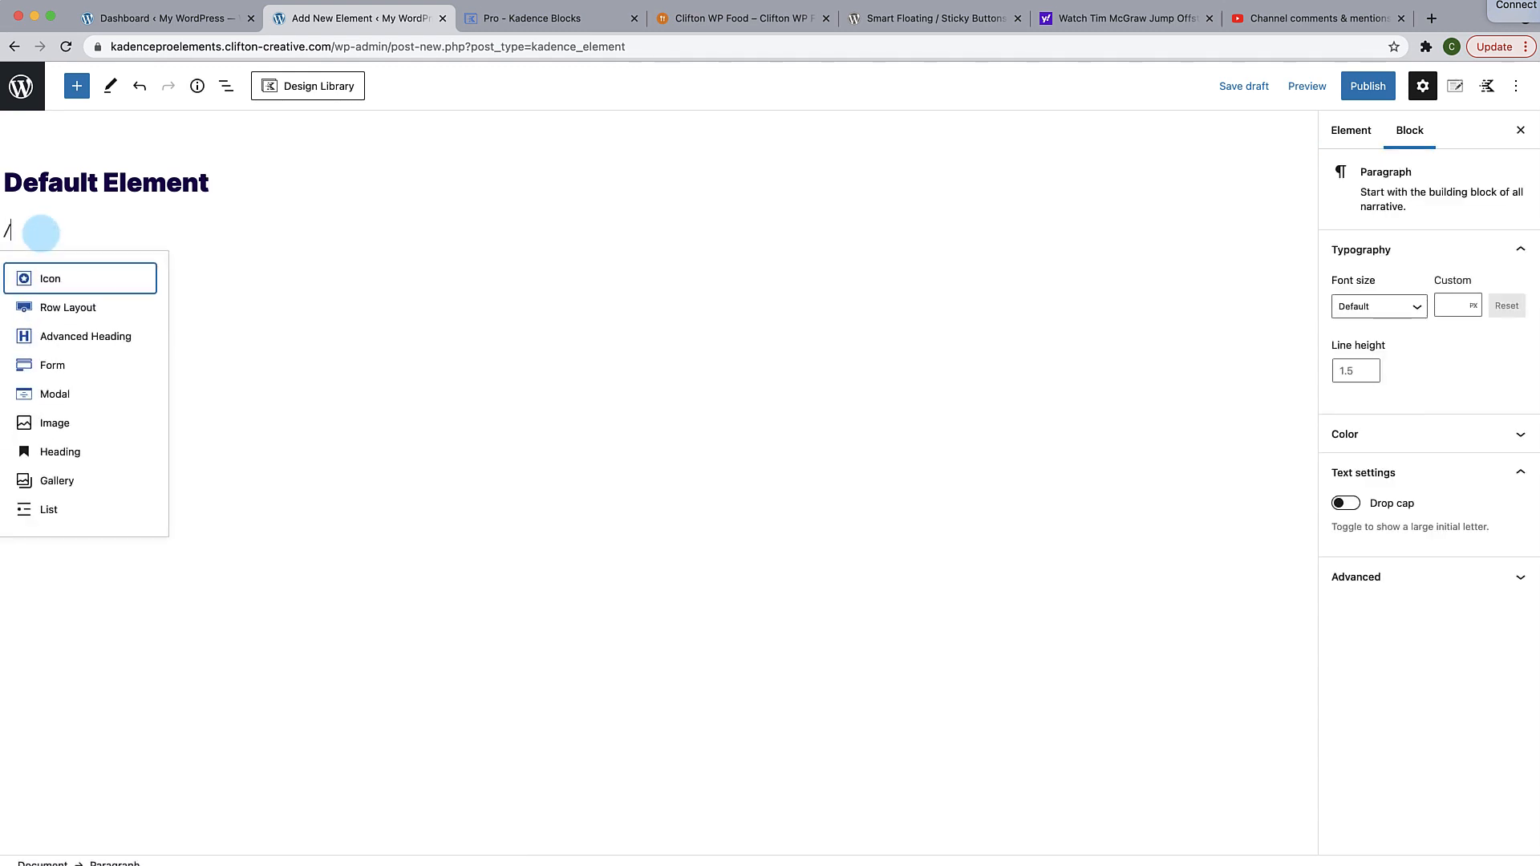
pyautogui.write('row')
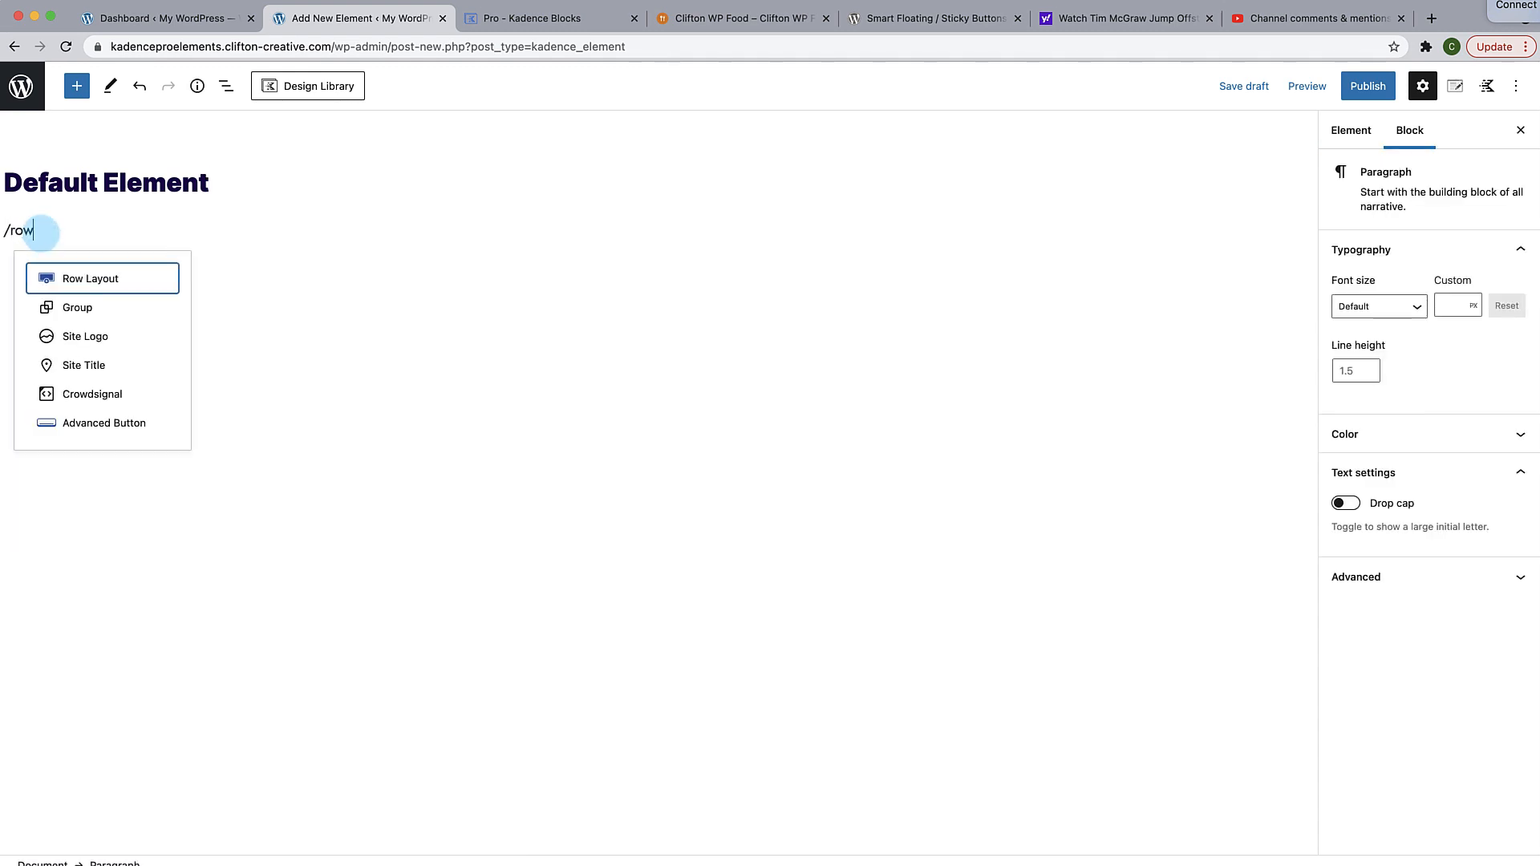
pyautogui.click(84, 286)
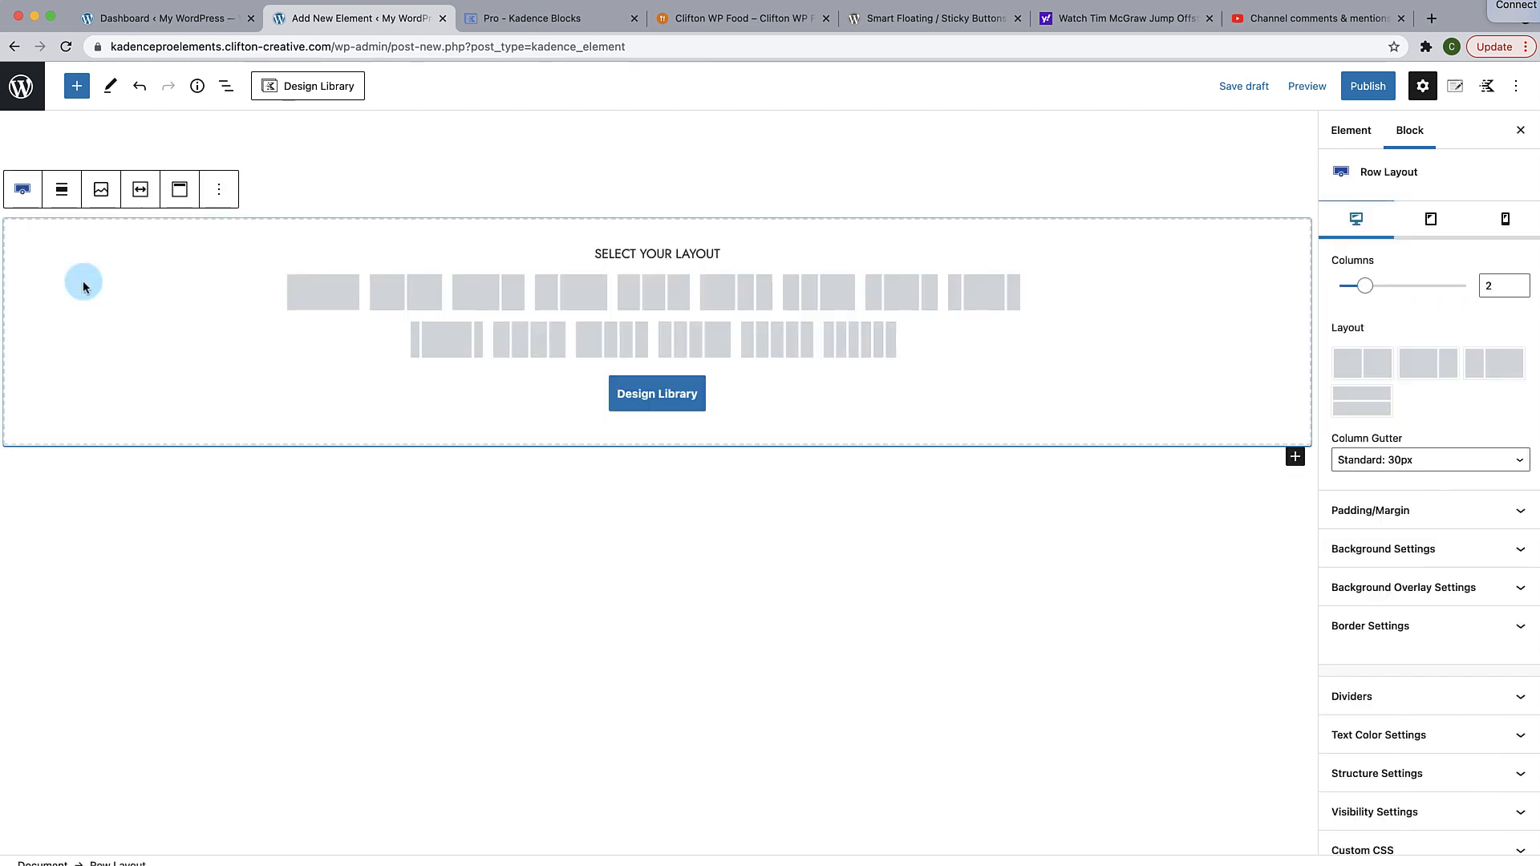
pyautogui.click(656, 296)
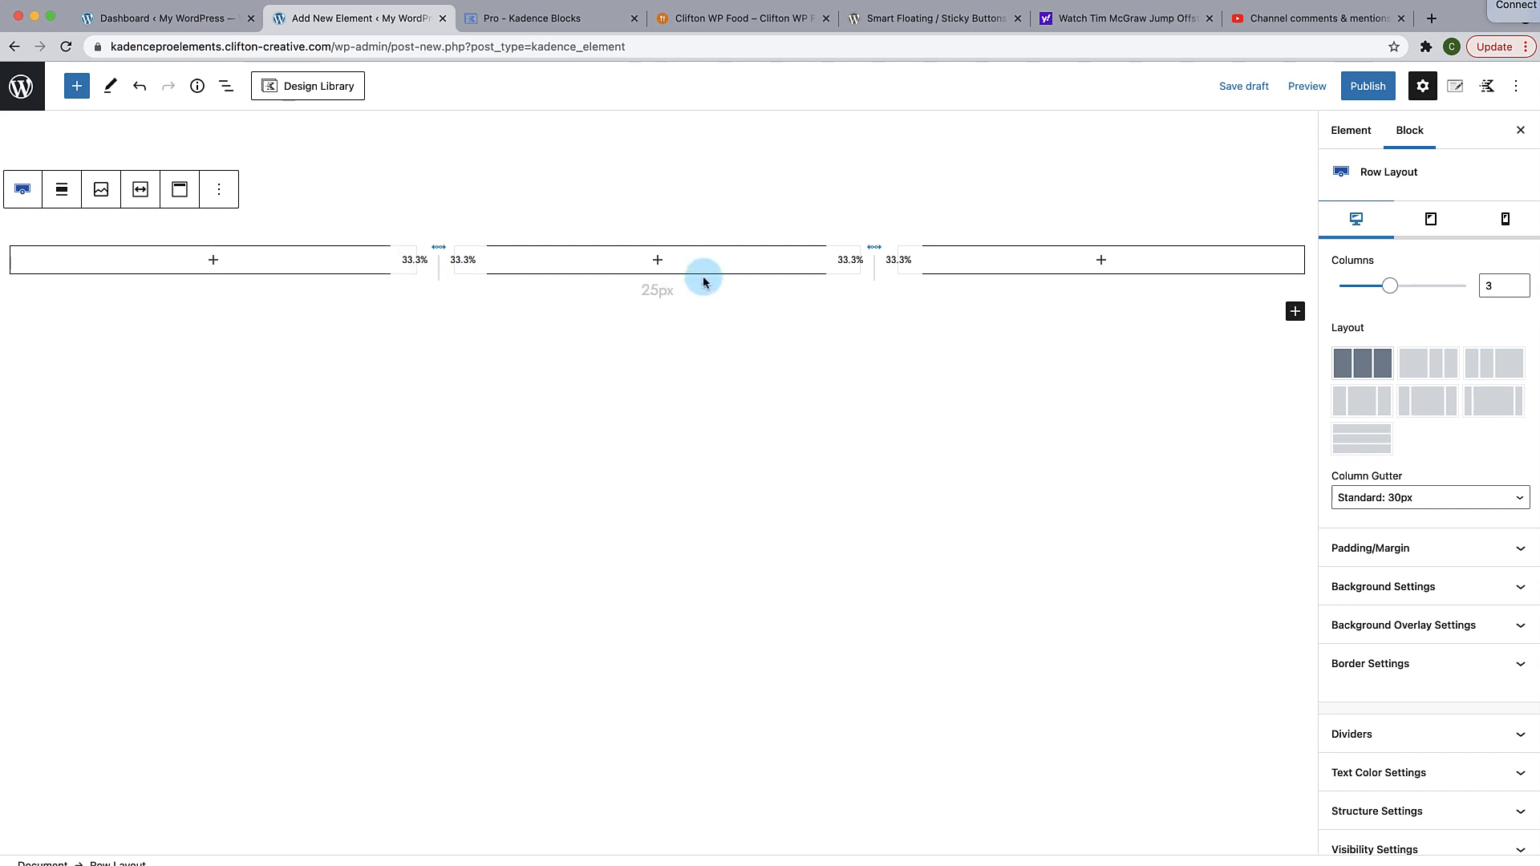
# Step: Add an Icon block to the row's first column and set it to the plain outlined phone icon
pyautogui.click(212, 259)
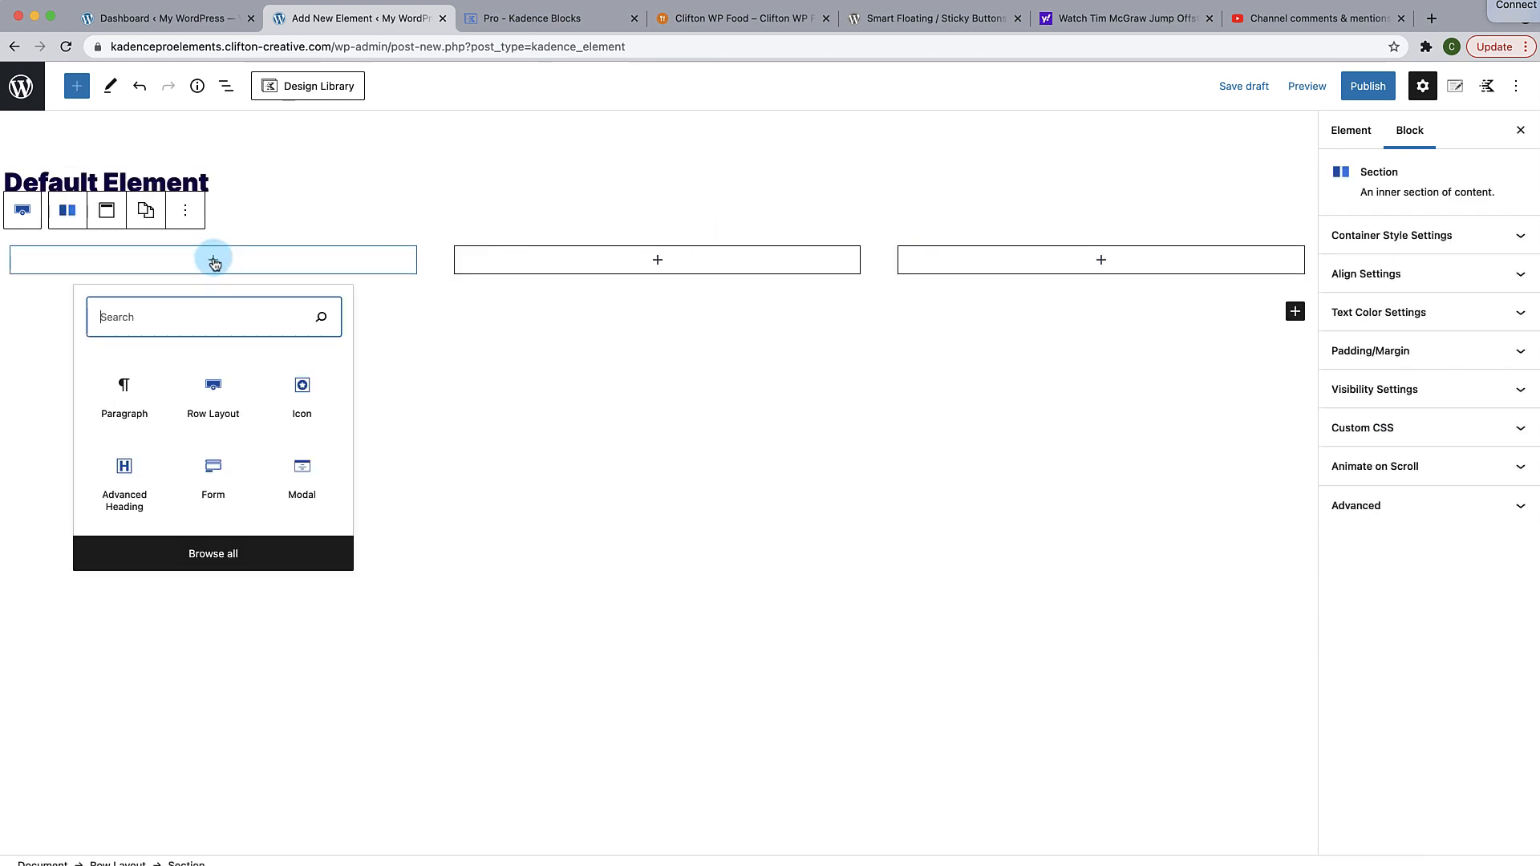
pyautogui.click(302, 385)
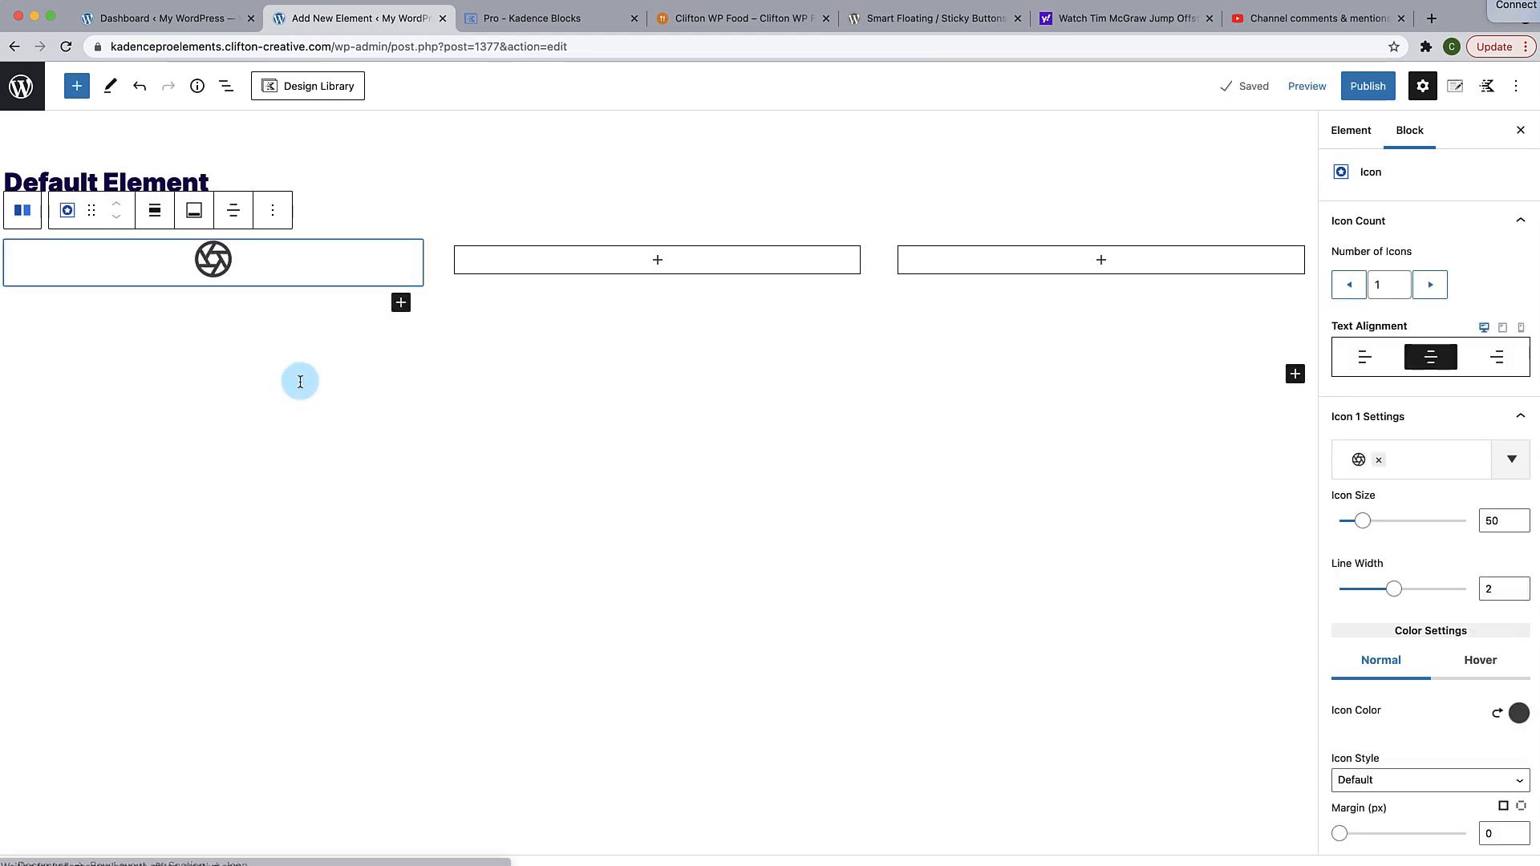
pyautogui.click(1465, 471)
pyautogui.write('phone')
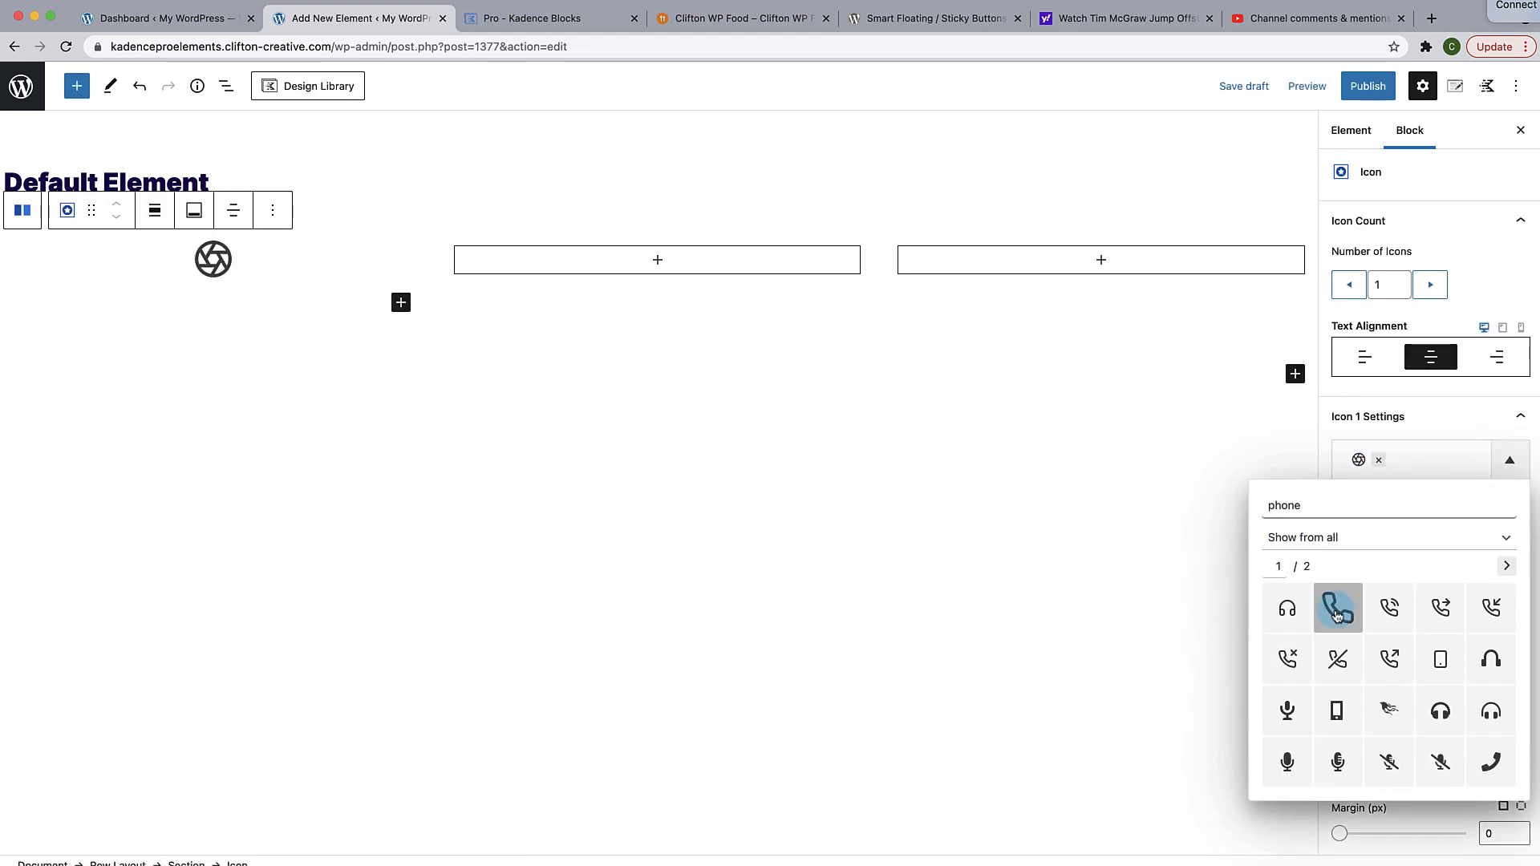
pyautogui.click(1337, 610)
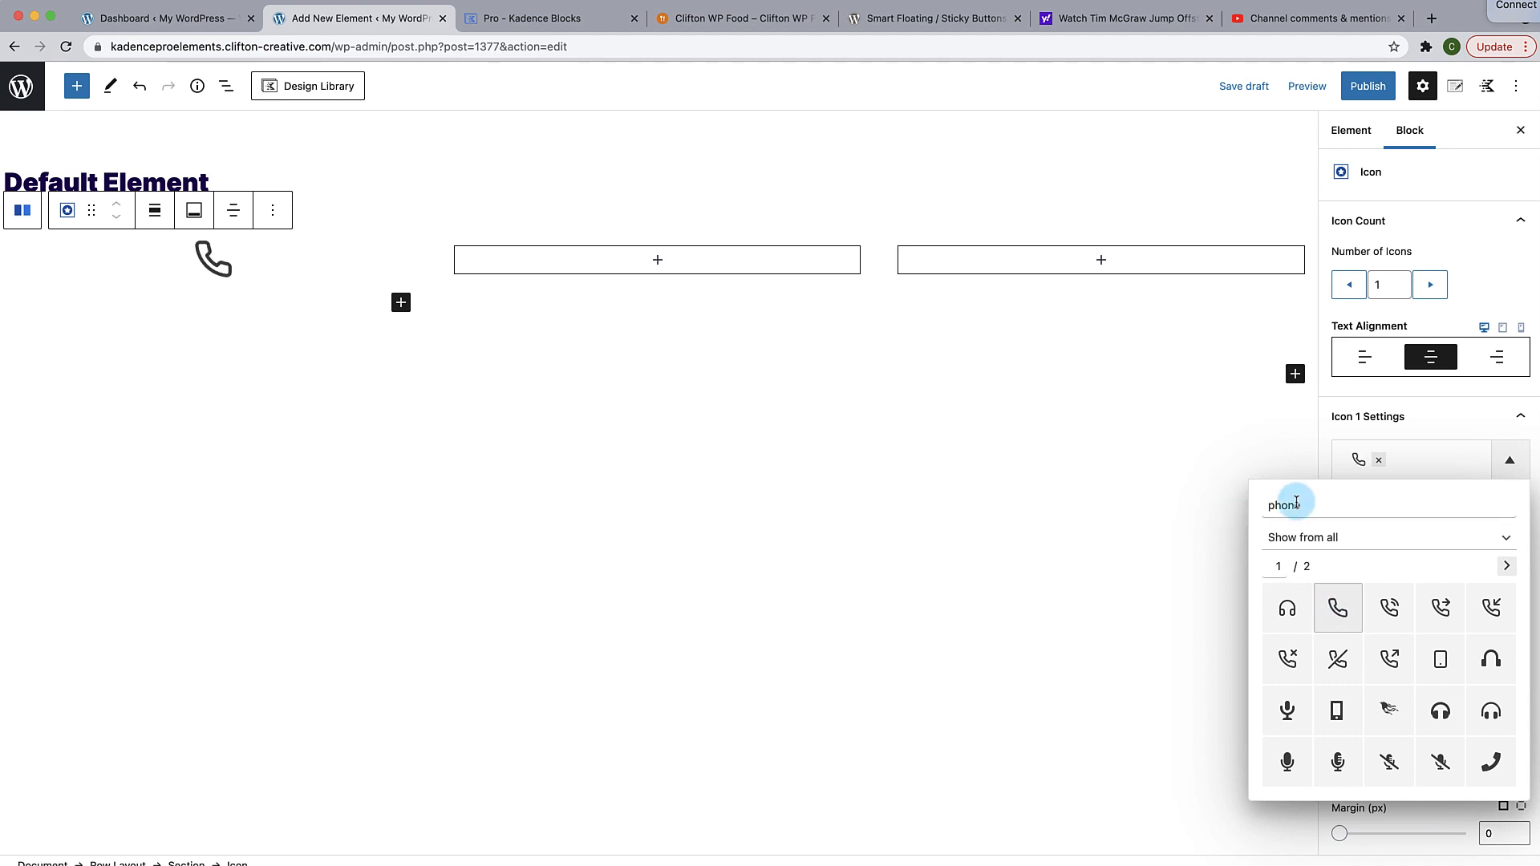
# Step: Set the phone icon's size to 35
pyautogui.click(1424, 425)
pyautogui.click(1436, 421)
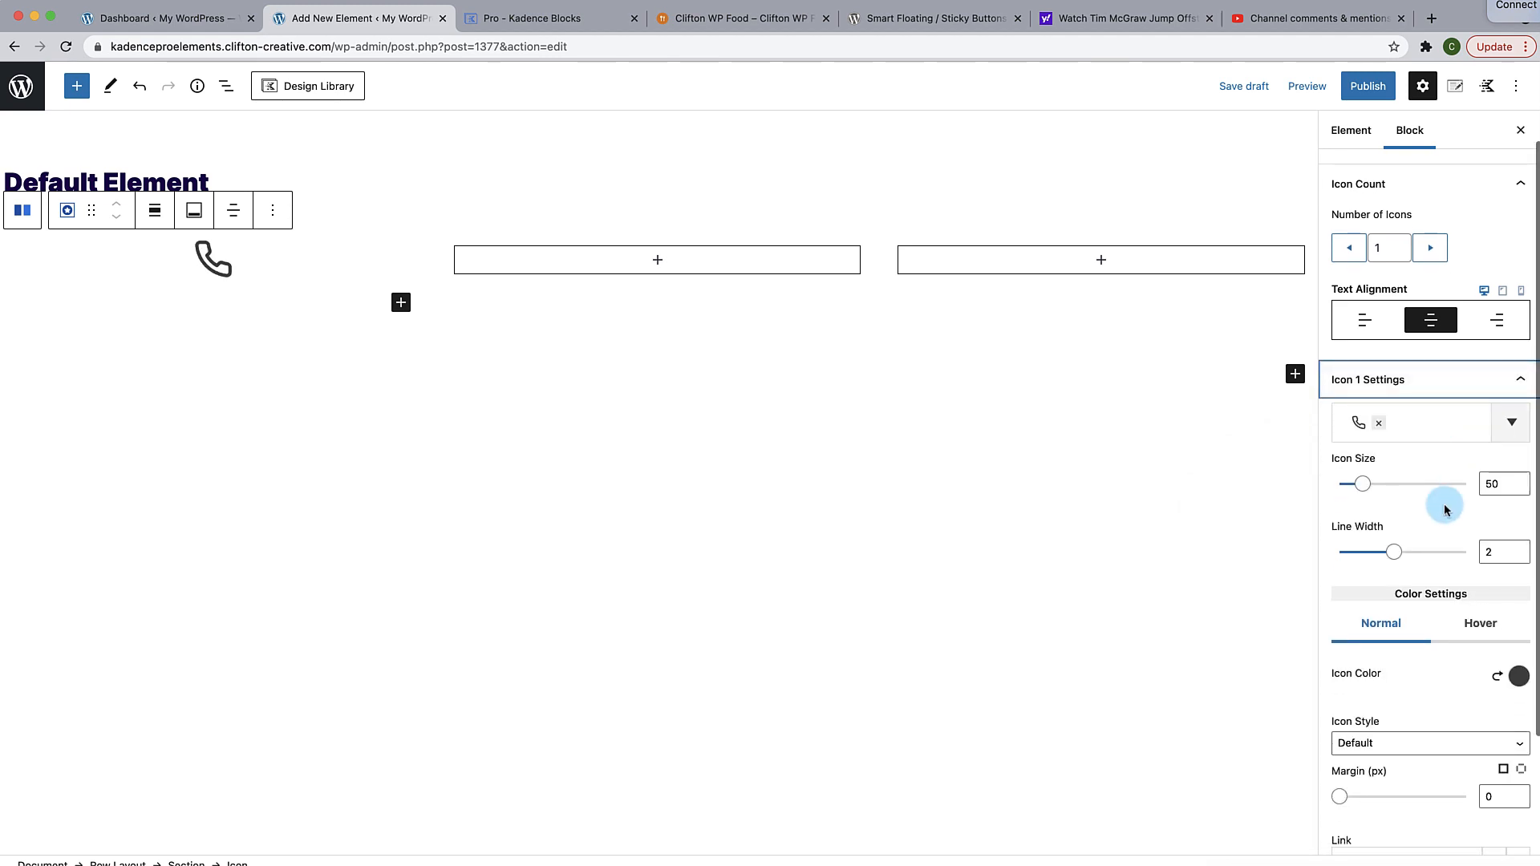
pyautogui.moveTo(1496, 485); pyautogui.dragTo(1478, 487)
pyautogui.write('35')
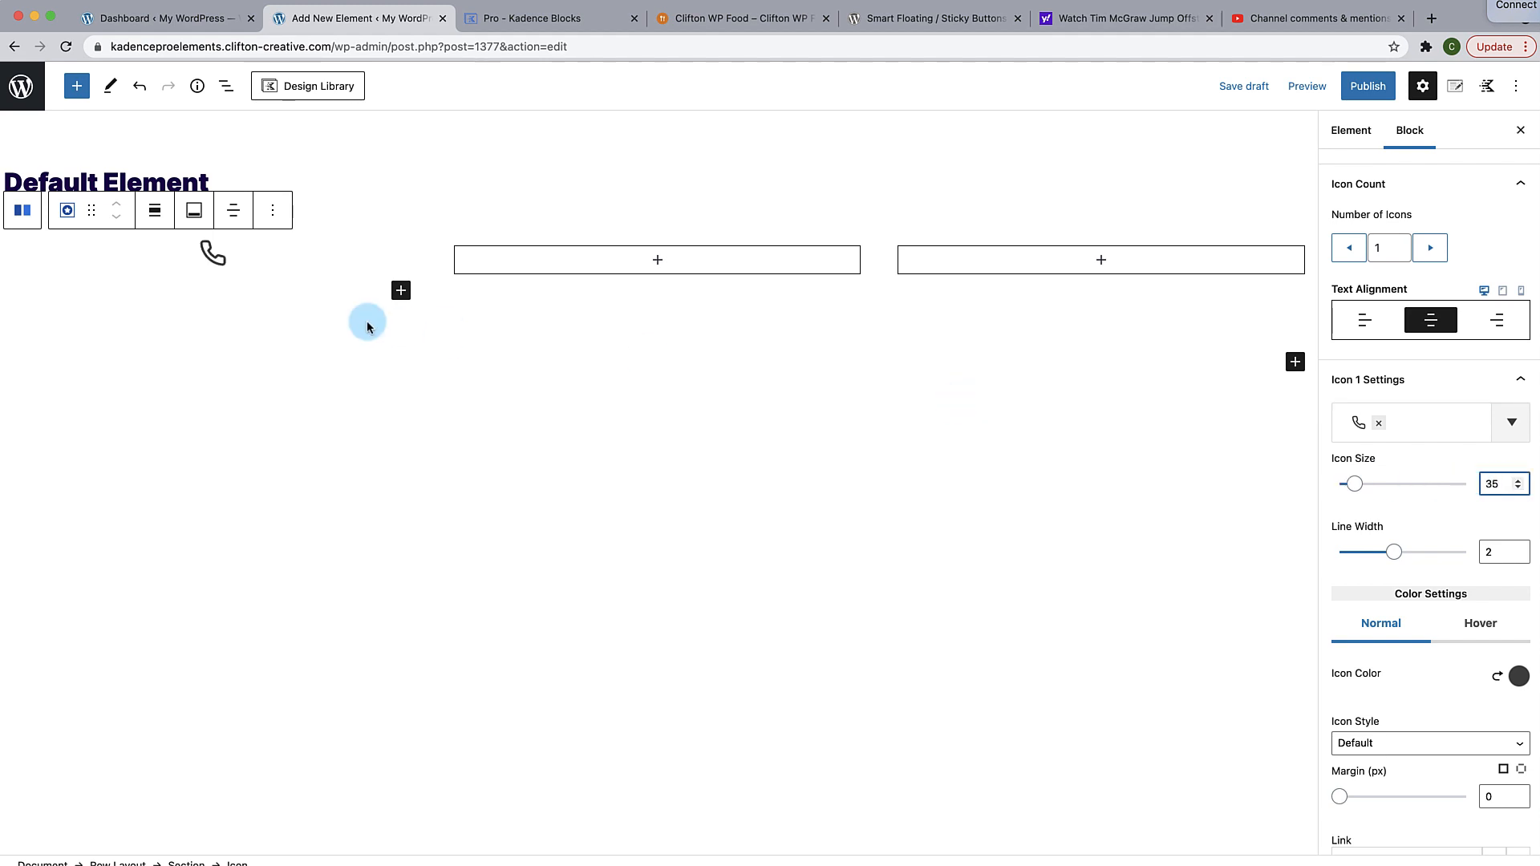
# Step: Add an Icon block to the row's middle column and set it to the solid double speech-bubble chat icon
pyautogui.click(659, 265)
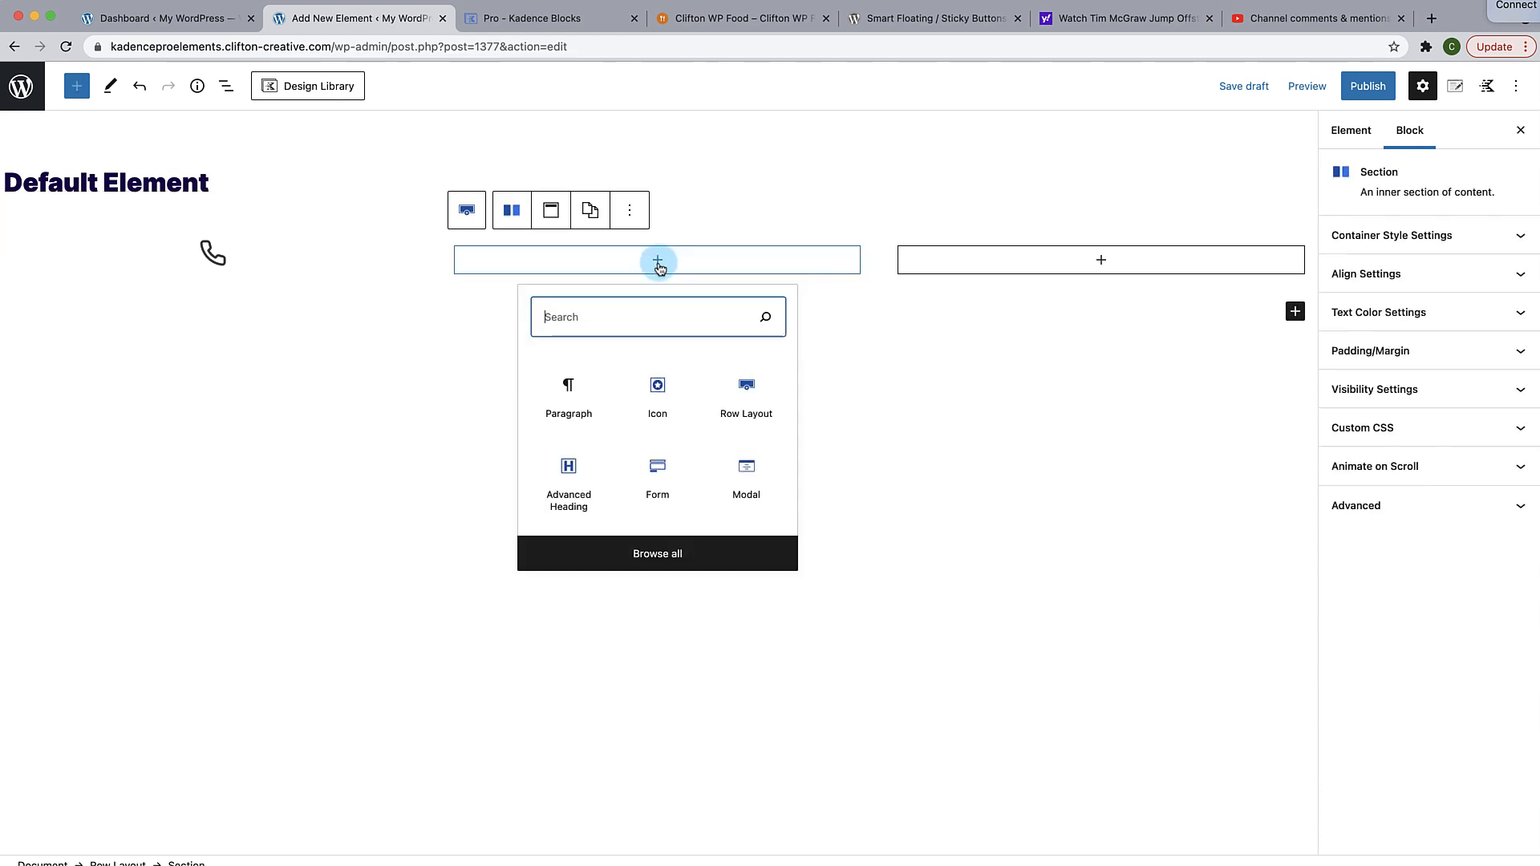
pyautogui.click(660, 405)
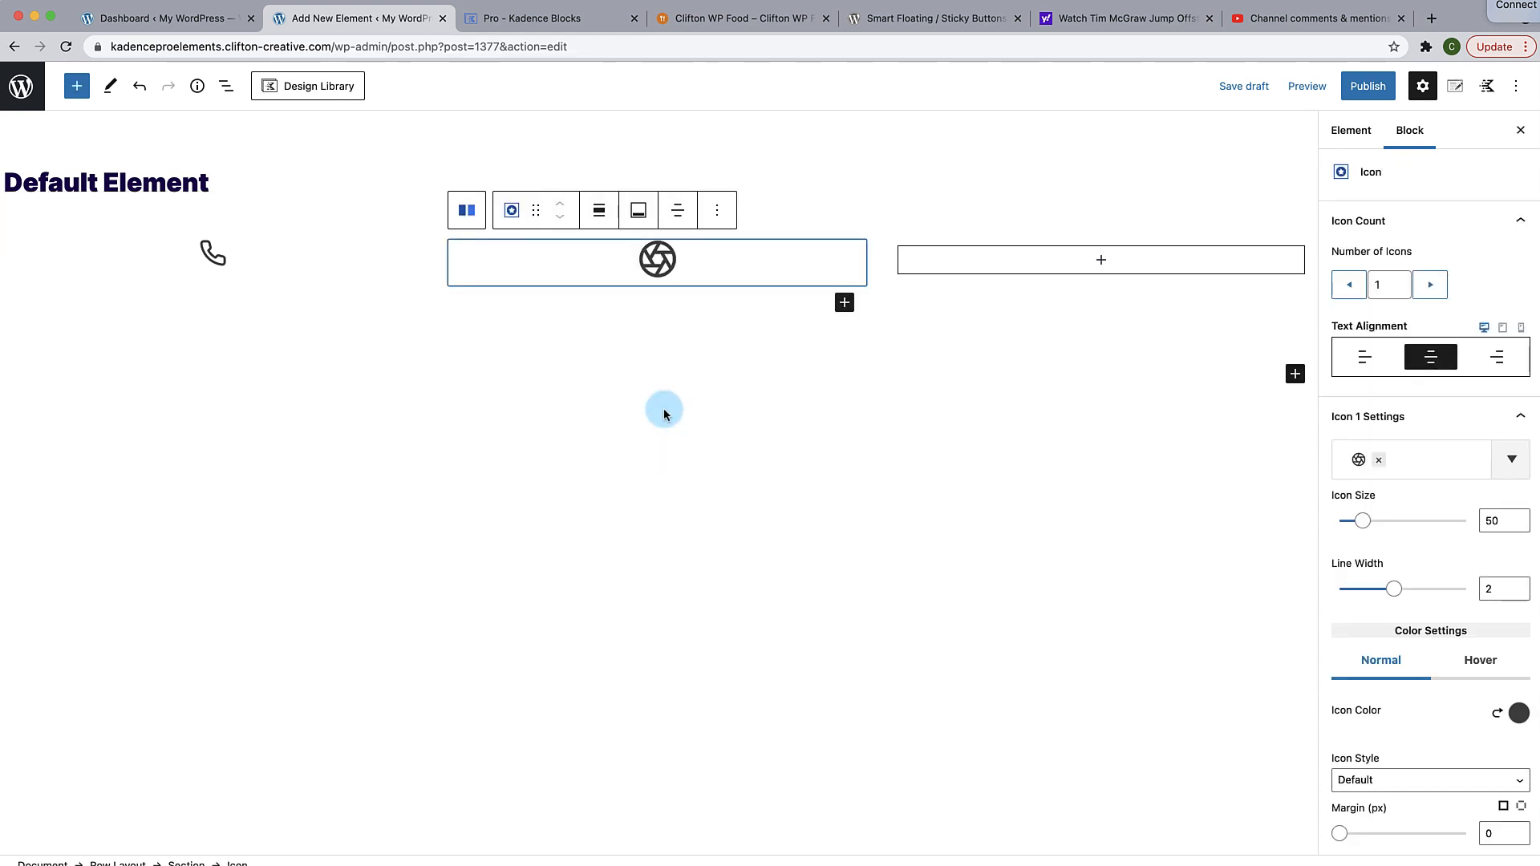
pyautogui.click(1380, 461)
pyautogui.click(1382, 463)
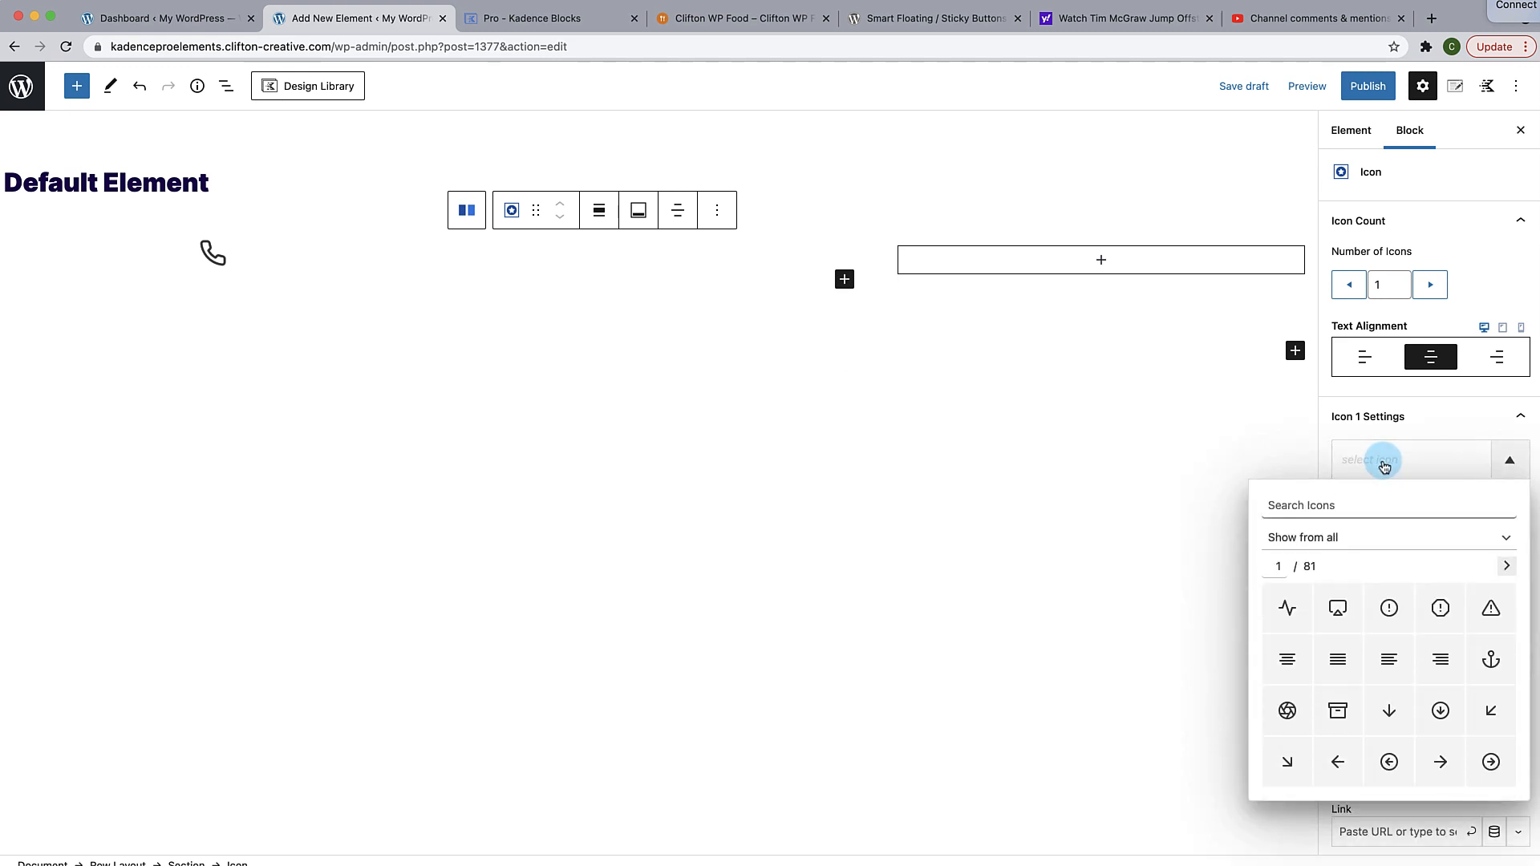
pyautogui.write('chat')
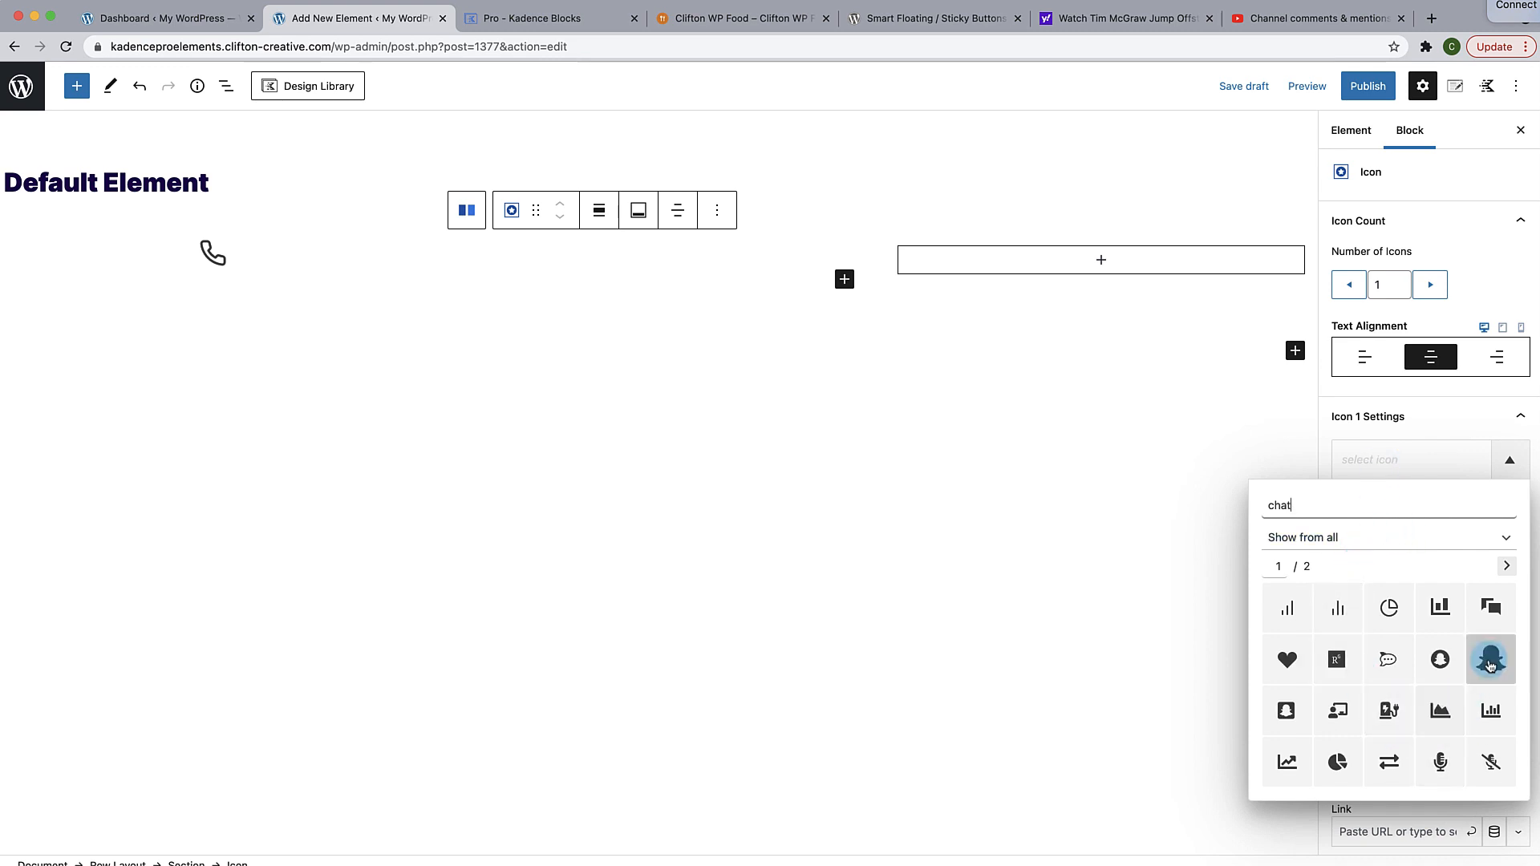
pyautogui.click(1497, 611)
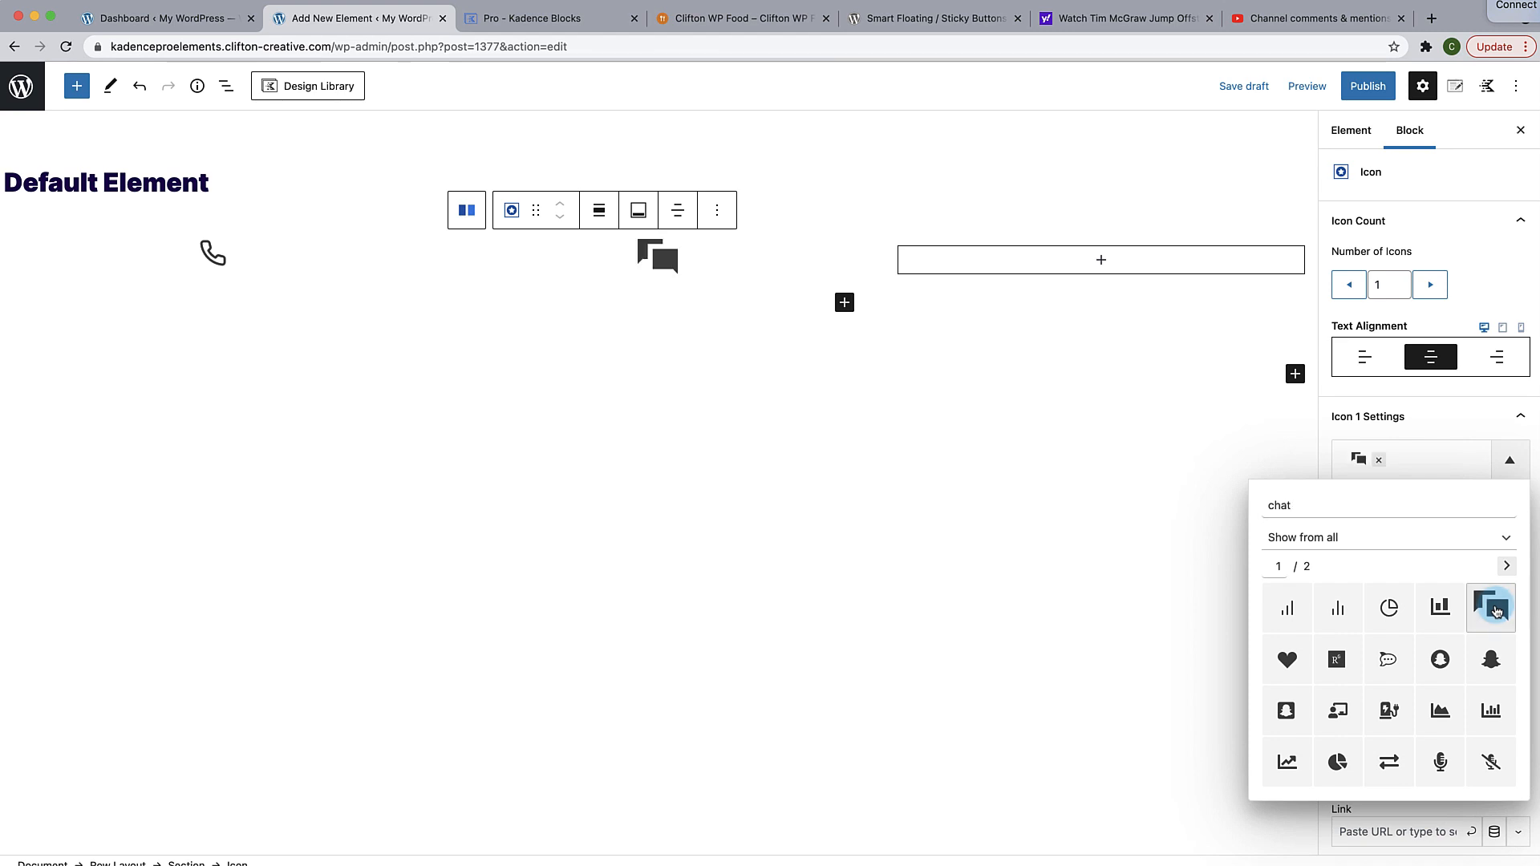
# Step: Set the chat icon's size to 35
pyautogui.click(1446, 432)
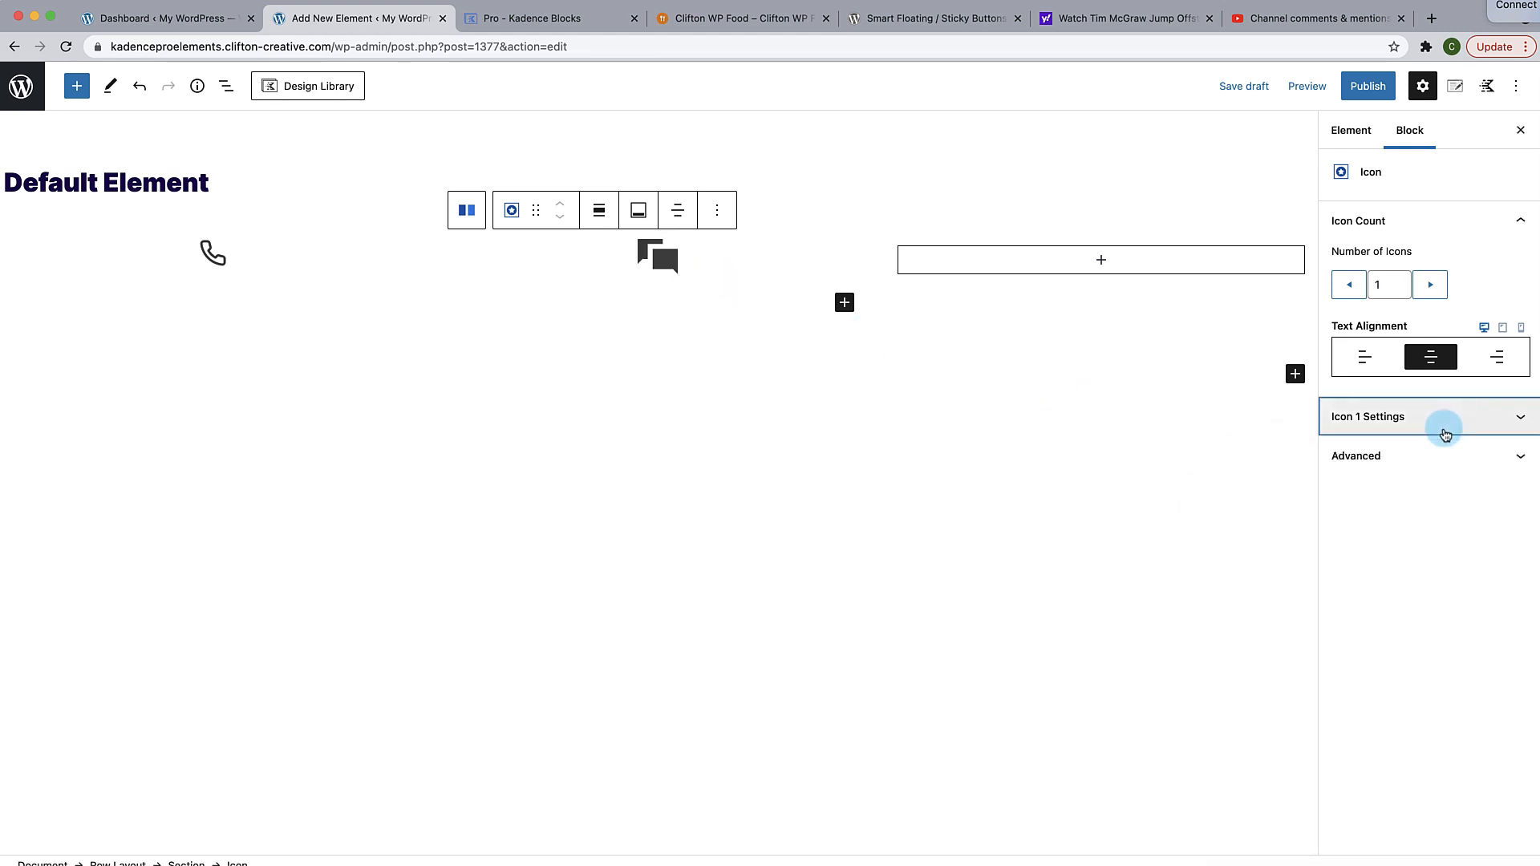
pyautogui.click(1449, 430)
pyautogui.click(1493, 521)
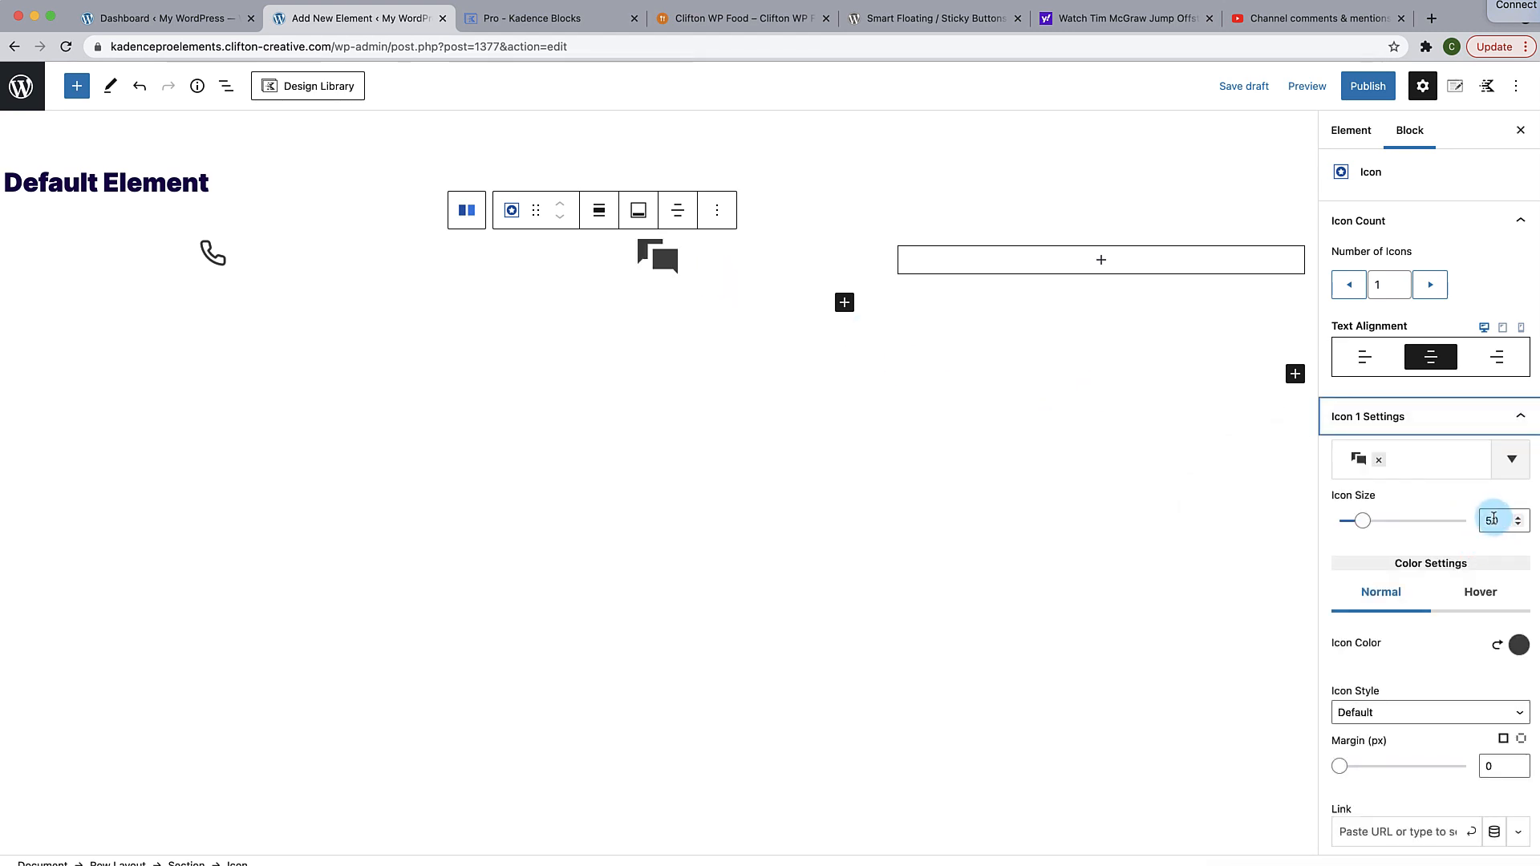
pyautogui.moveTo(1494, 520); pyautogui.dragTo(1475, 524)
pyautogui.write('3')
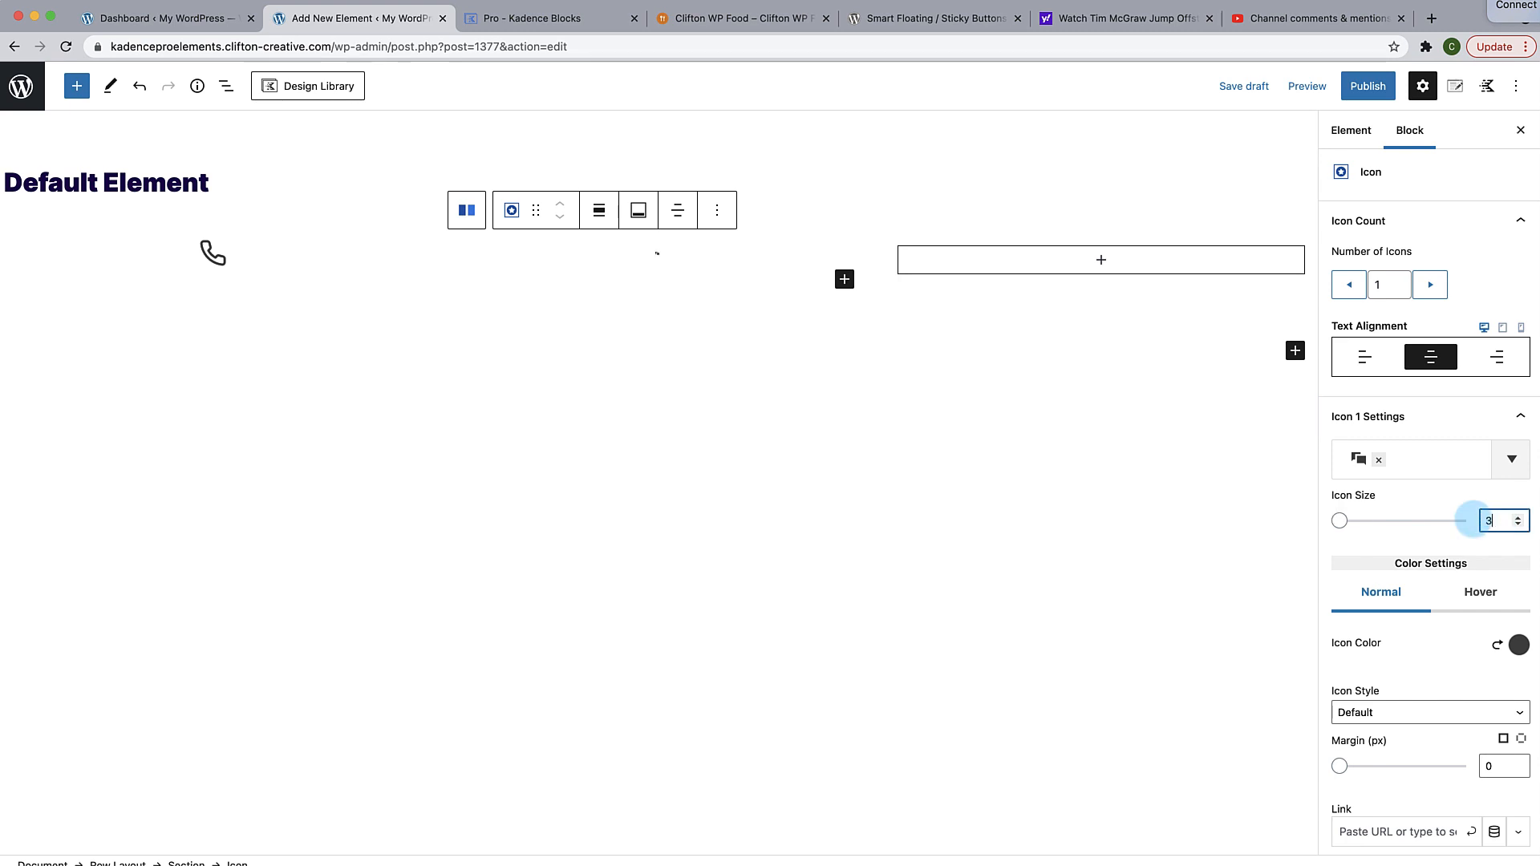
pyautogui.write('5')
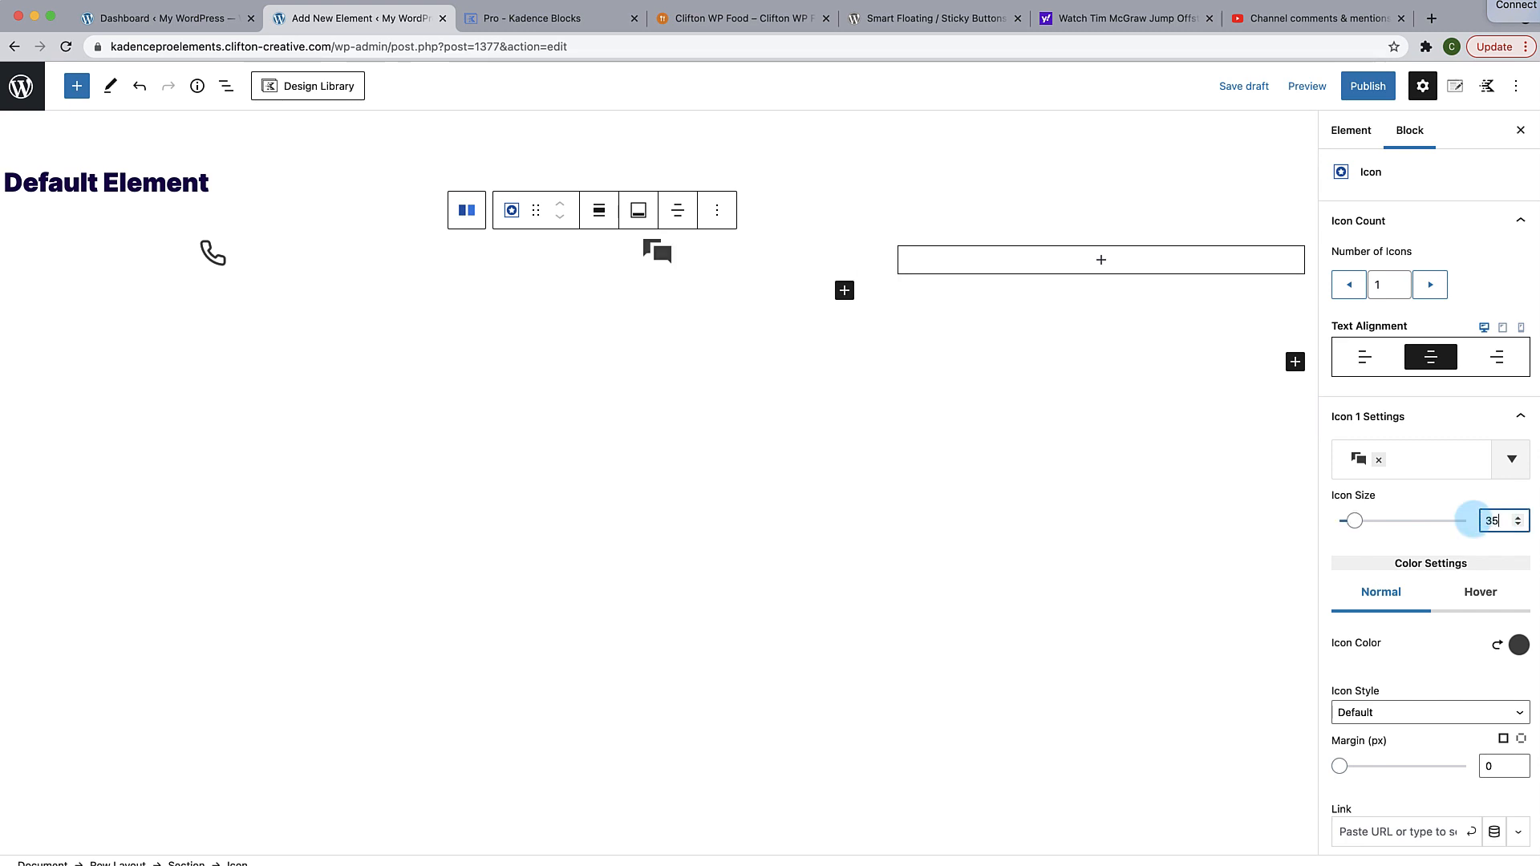
# Step: Add an Icon block to the row's third column and set it to the fe_rss icon
pyautogui.click(1101, 261)
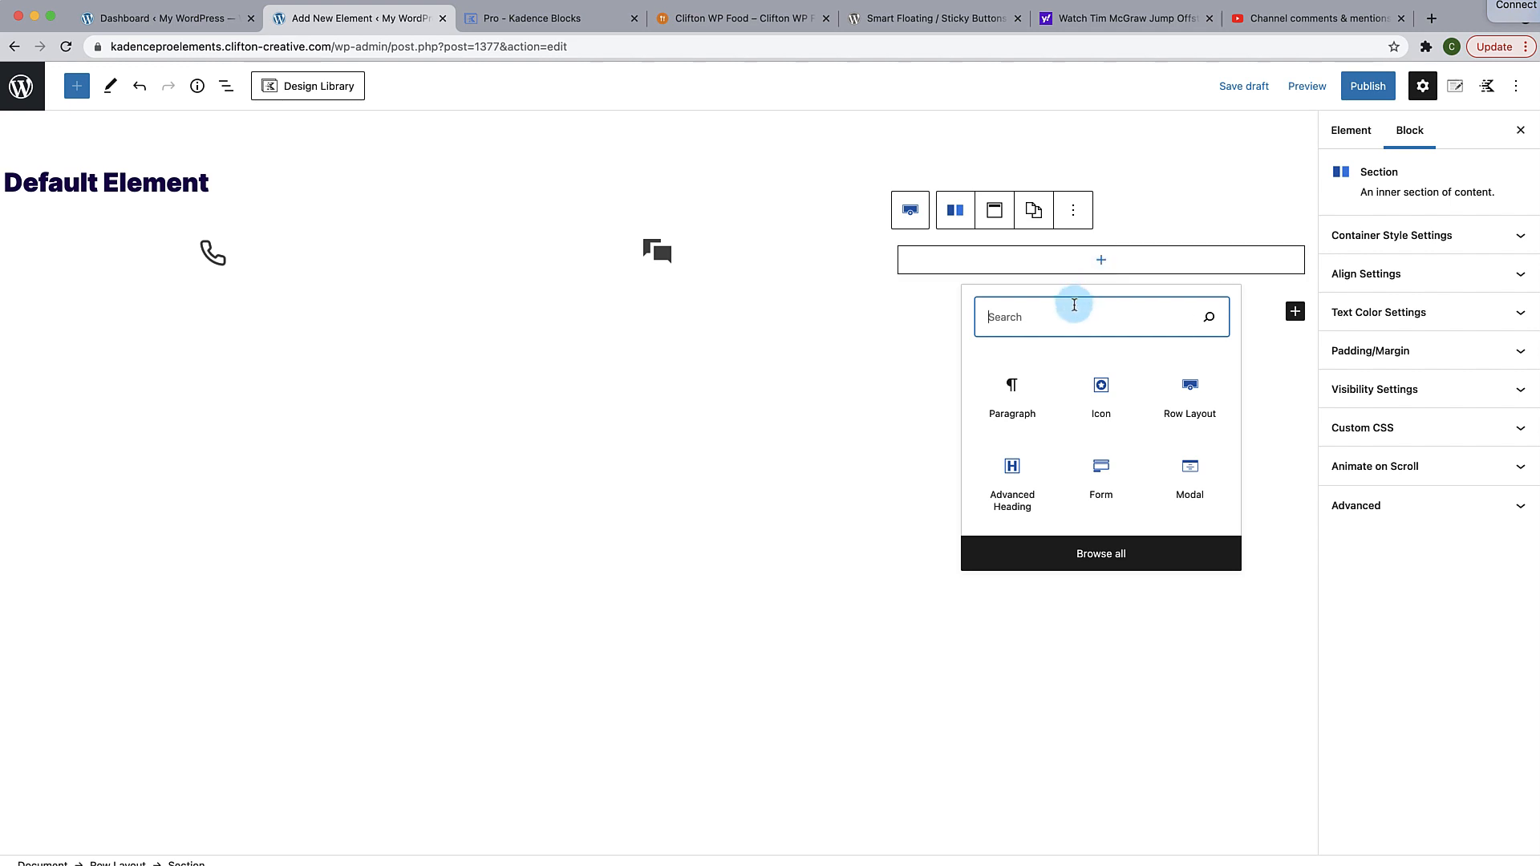
pyautogui.click(1101, 382)
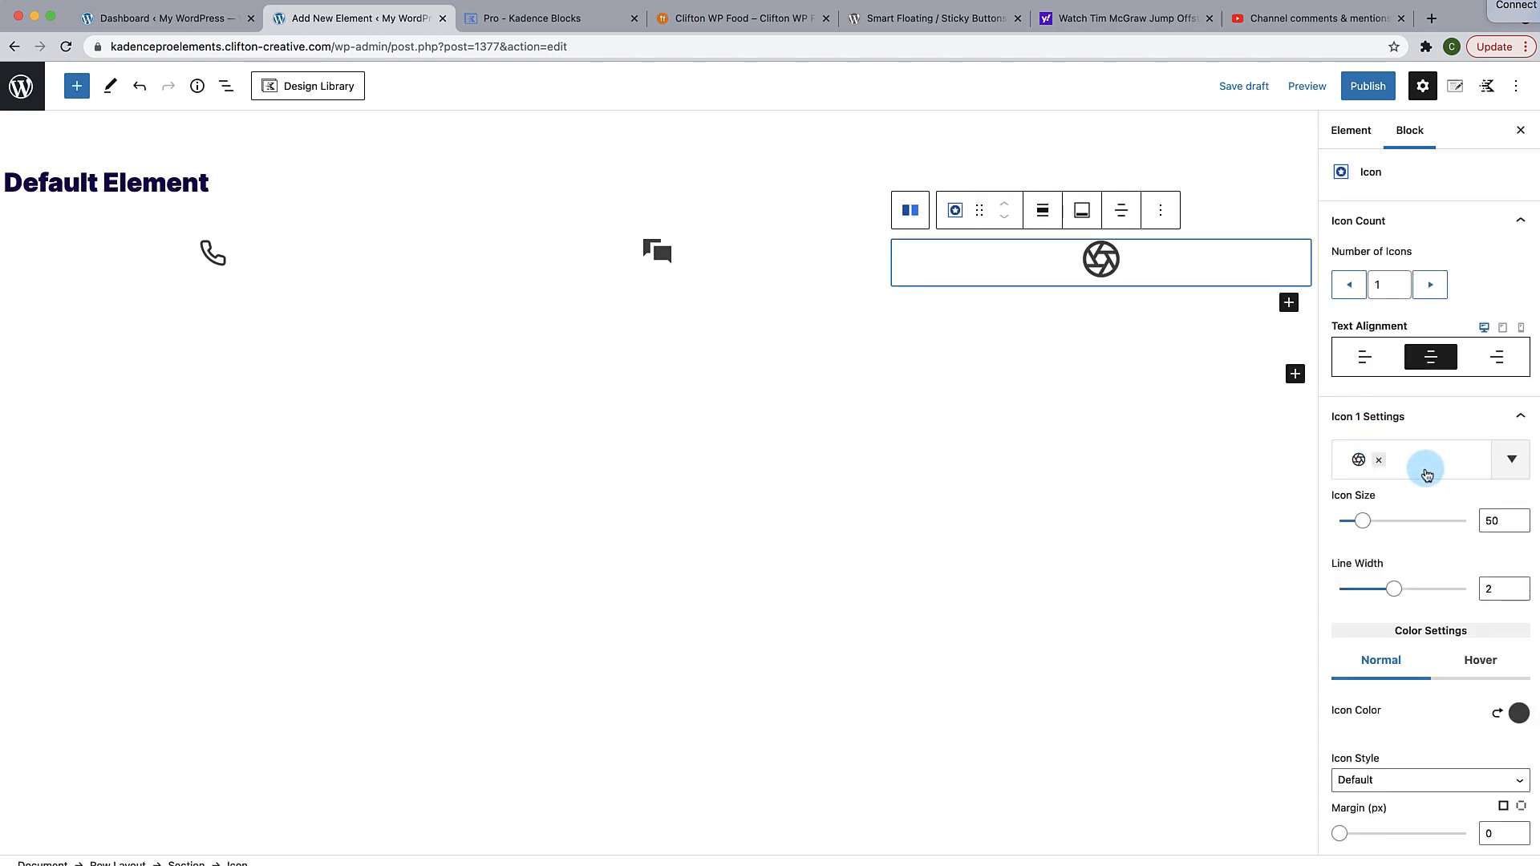
pyautogui.click(1382, 459)
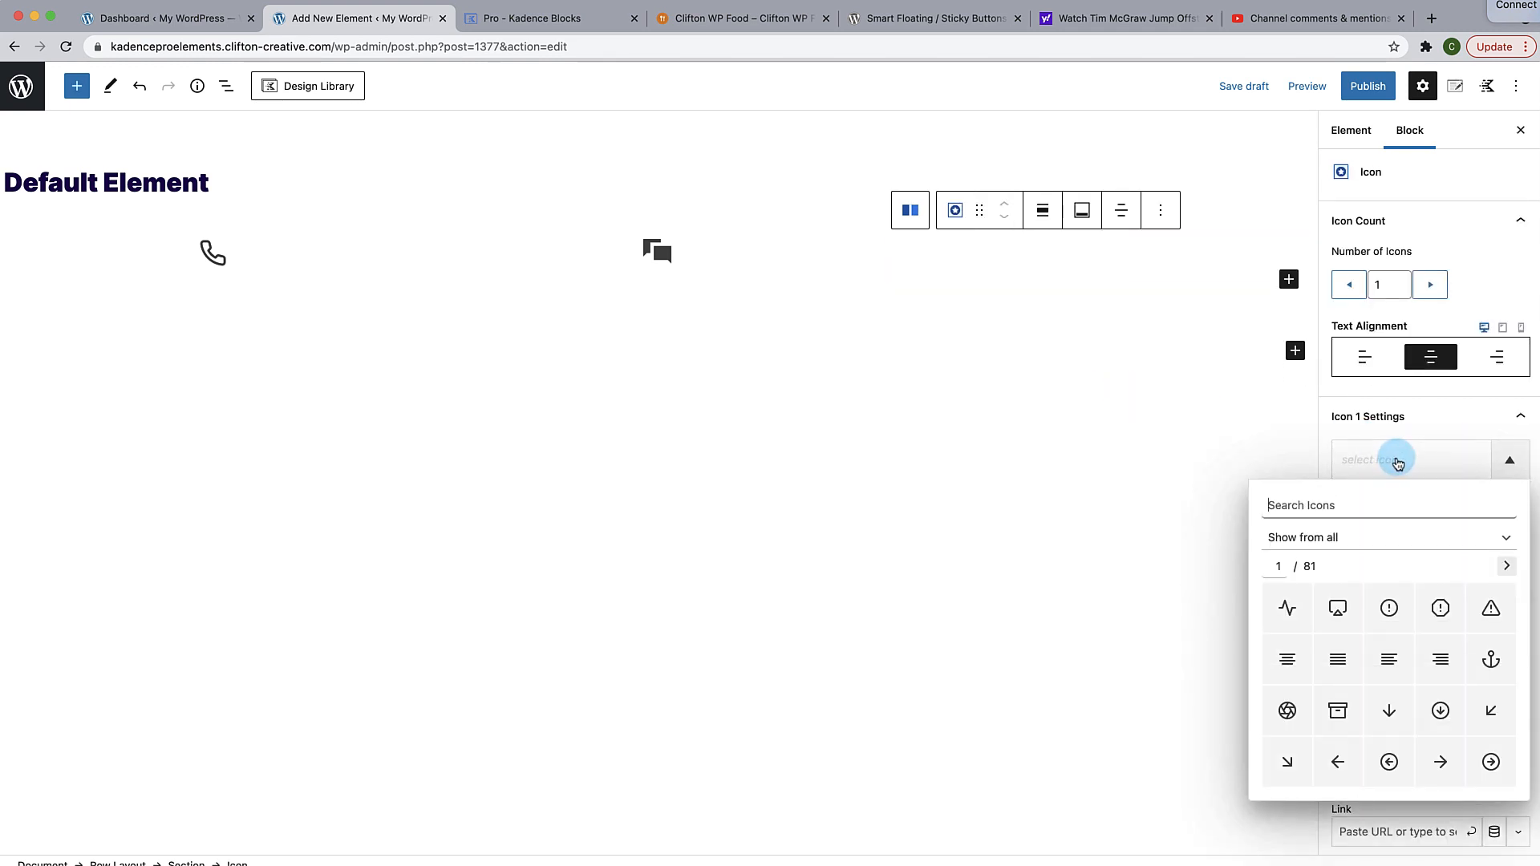
pyautogui.write('subs')
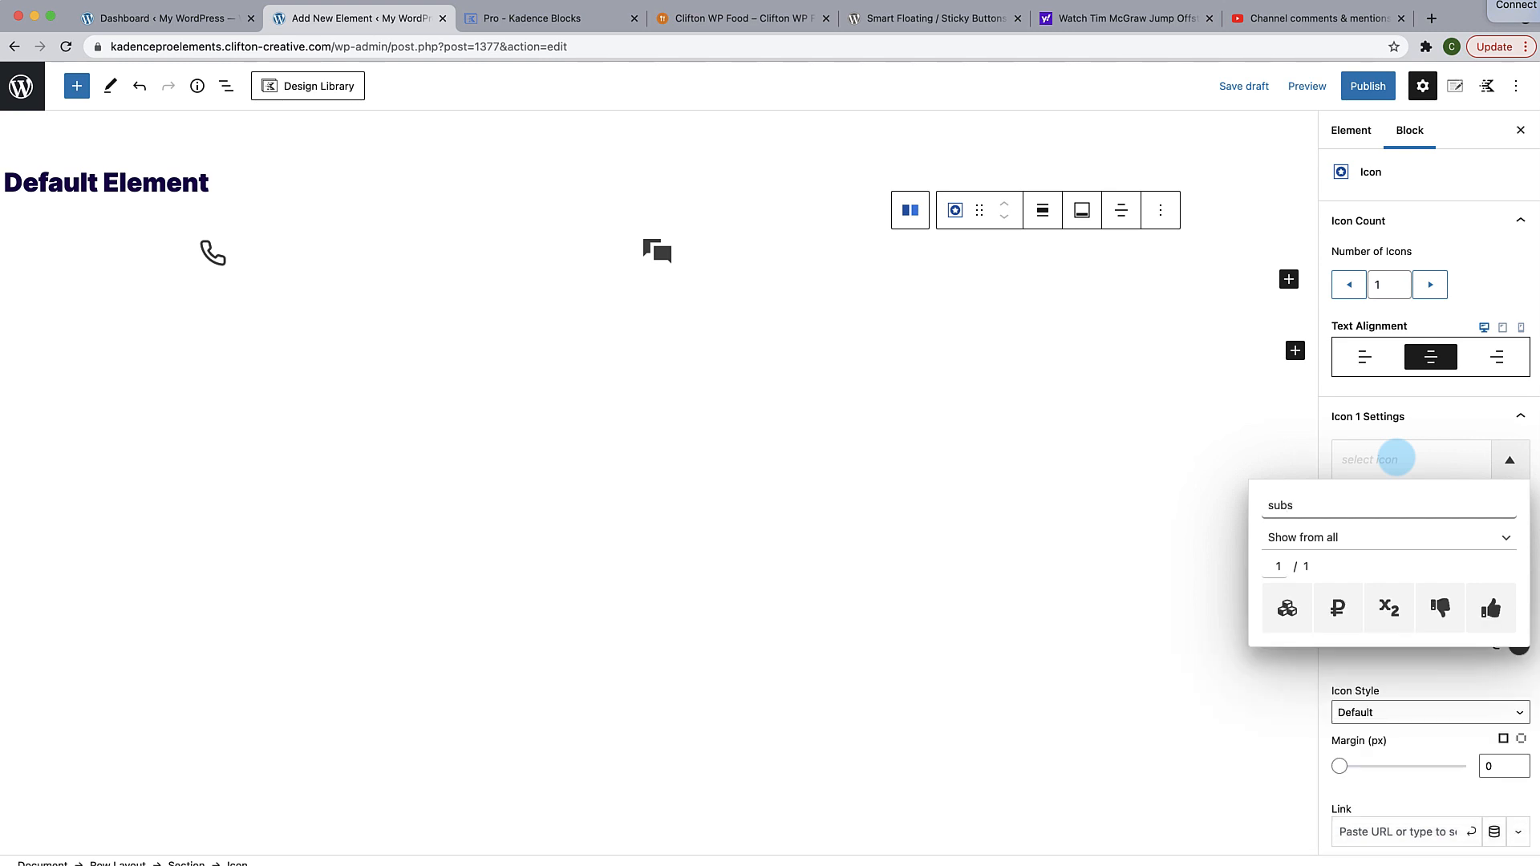
pyautogui.press('BackSpace')
pyautogui.press('BackSpace')
pyautogui.press('BackSpace')
pyautogui.press('BackSpace')
pyautogui.write('rs')
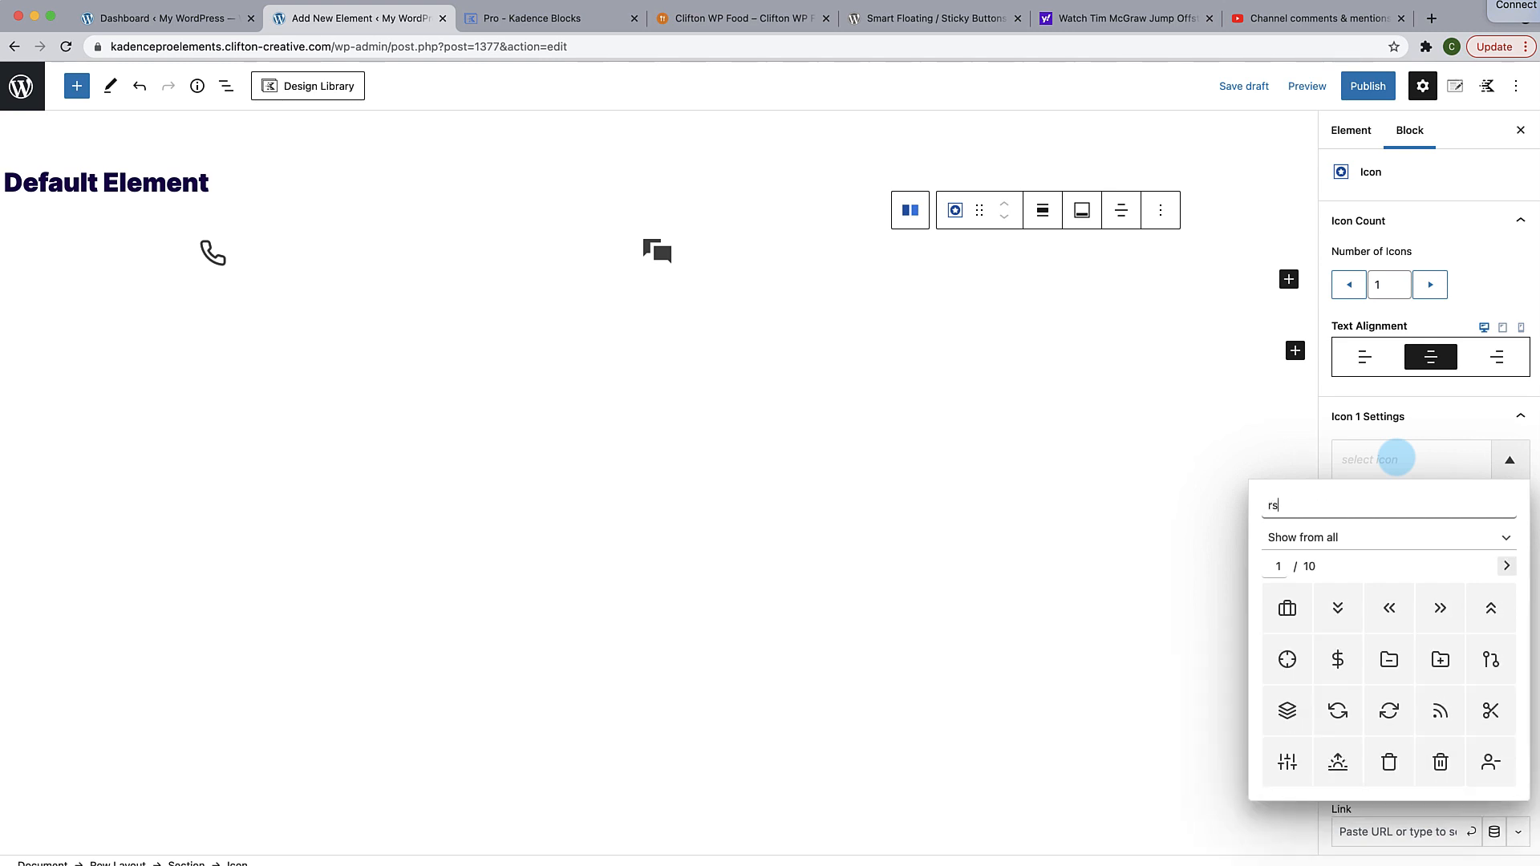
pyautogui.write('s')
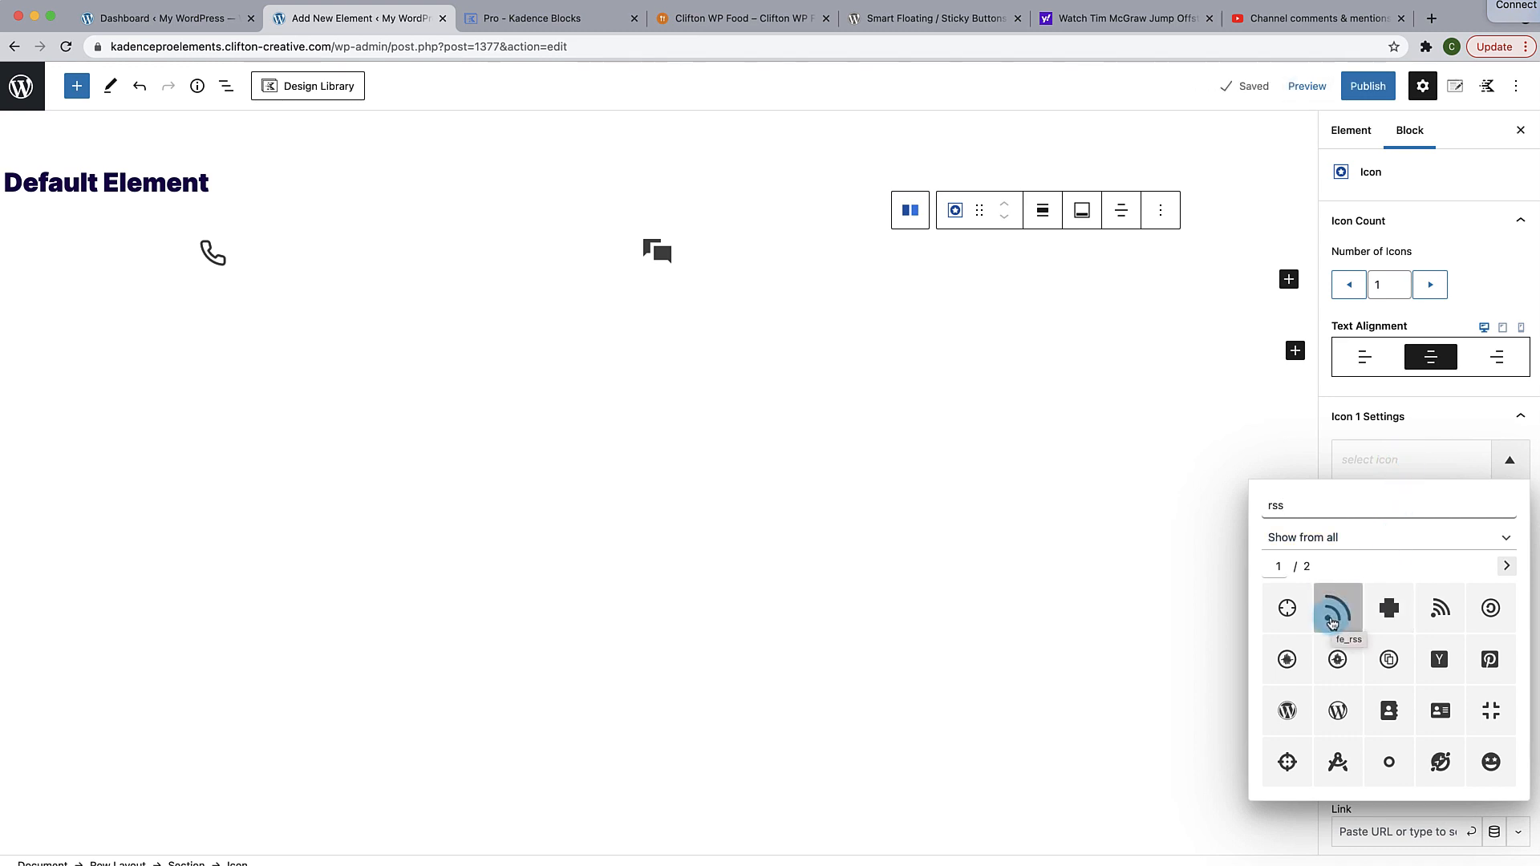
pyautogui.click(1332, 622)
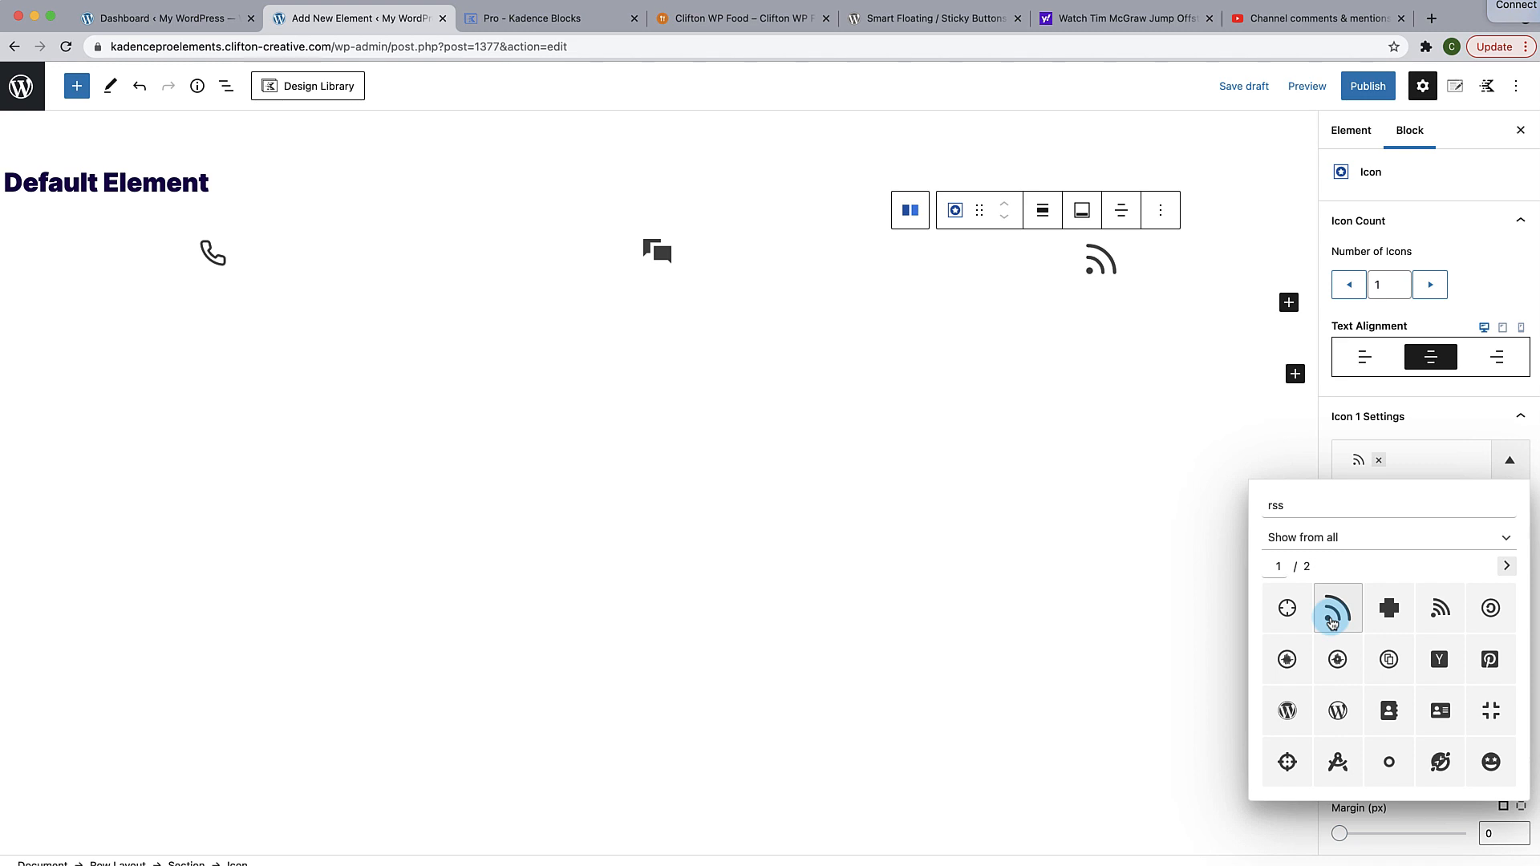
pyautogui.click(1453, 447)
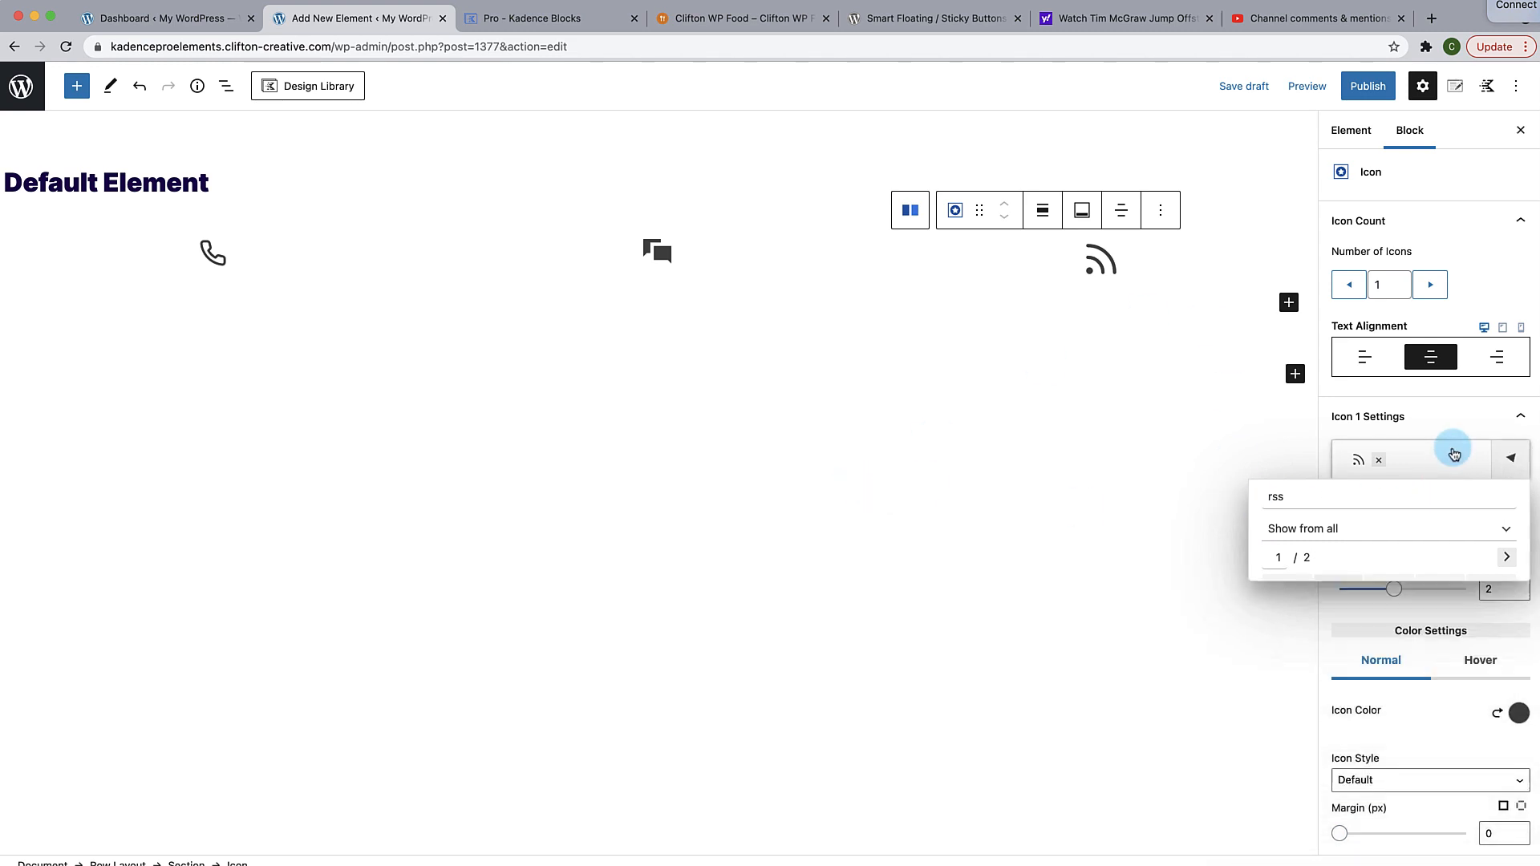
# Step: Set the RSS icon's size to 35
pyautogui.moveTo(1490, 530); pyautogui.dragTo(1468, 530)
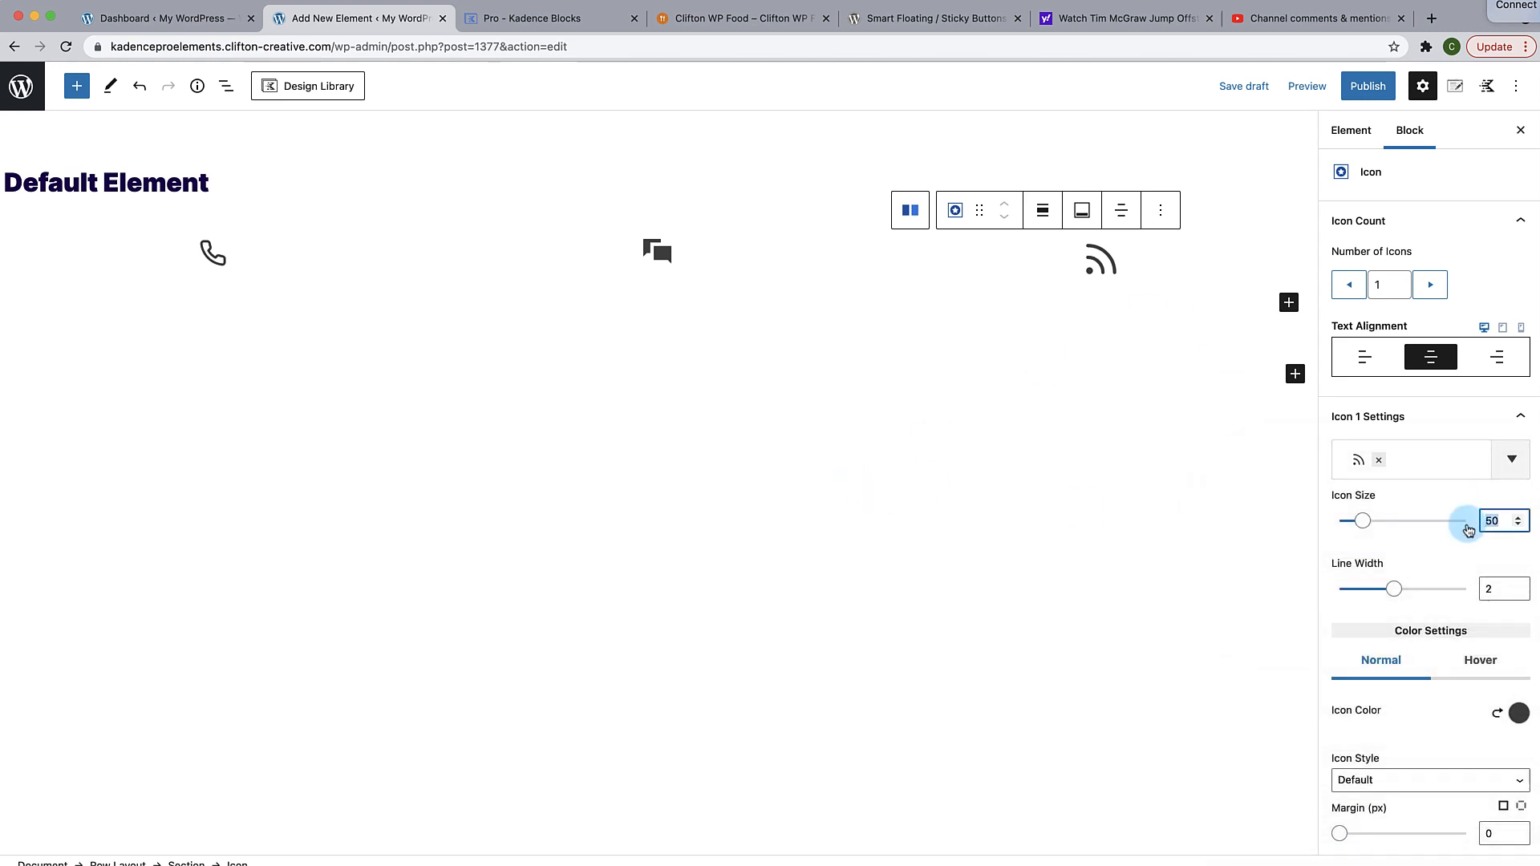
pyautogui.write('35')
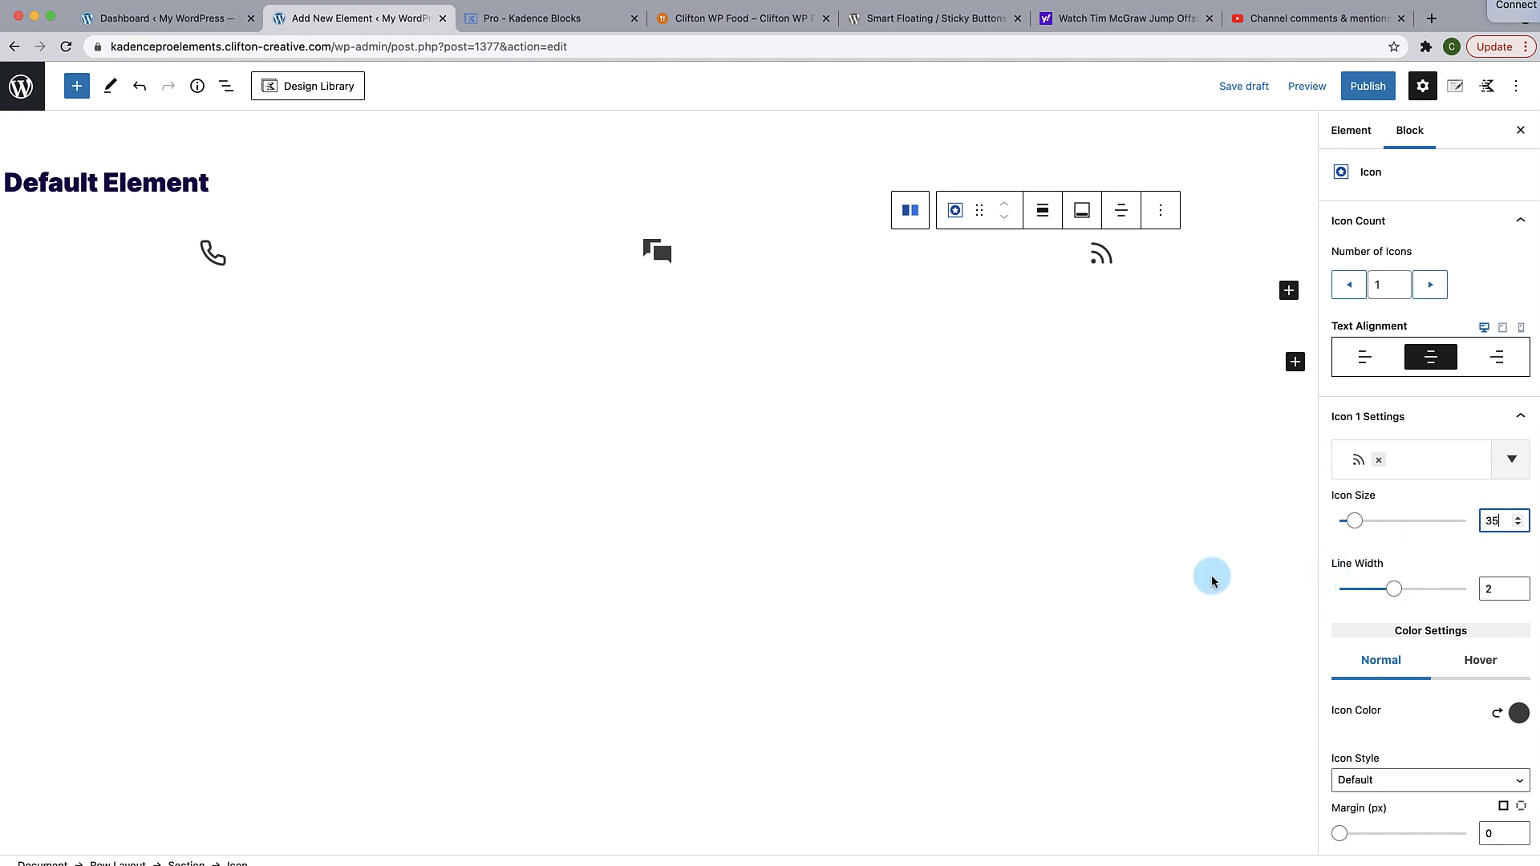
pyautogui.click(1212, 581)
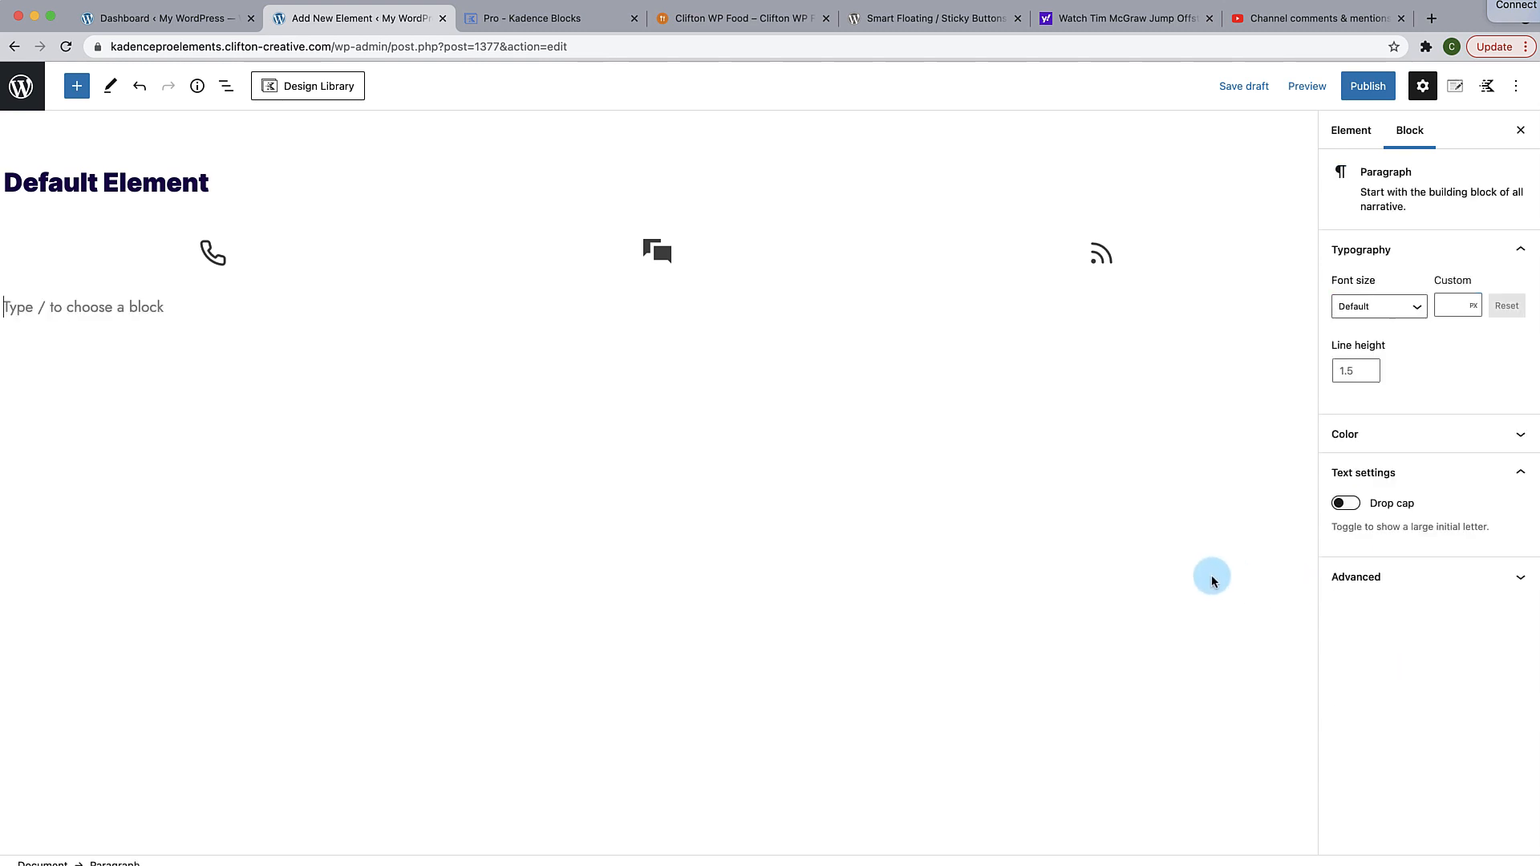
# Step: Set the background color of the three-column row to the palette's bright blue, 0064FF
pyautogui.click(838, 266)
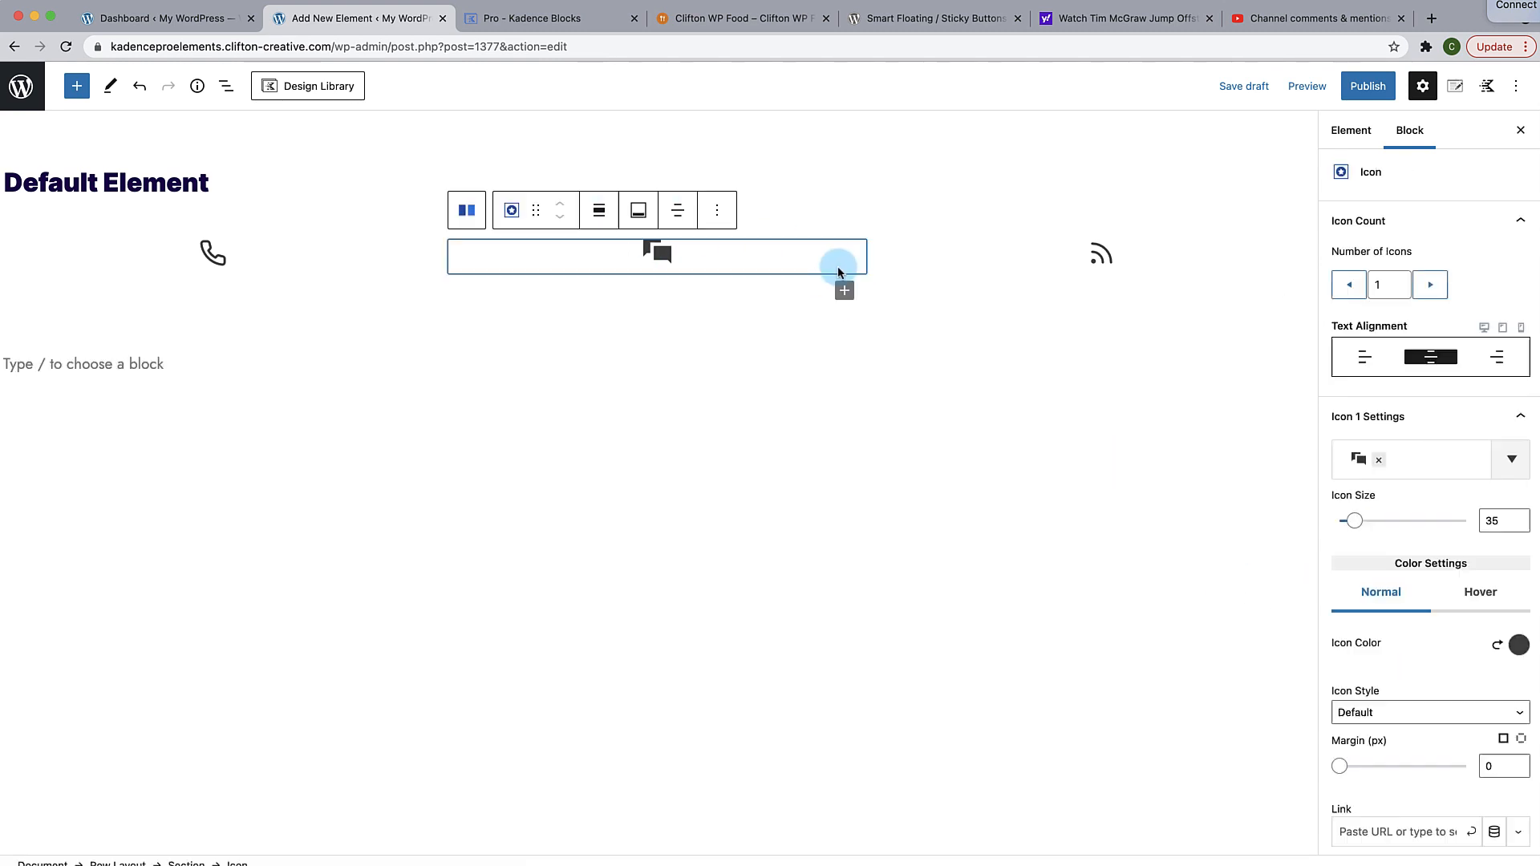
pyautogui.click(354, 229)
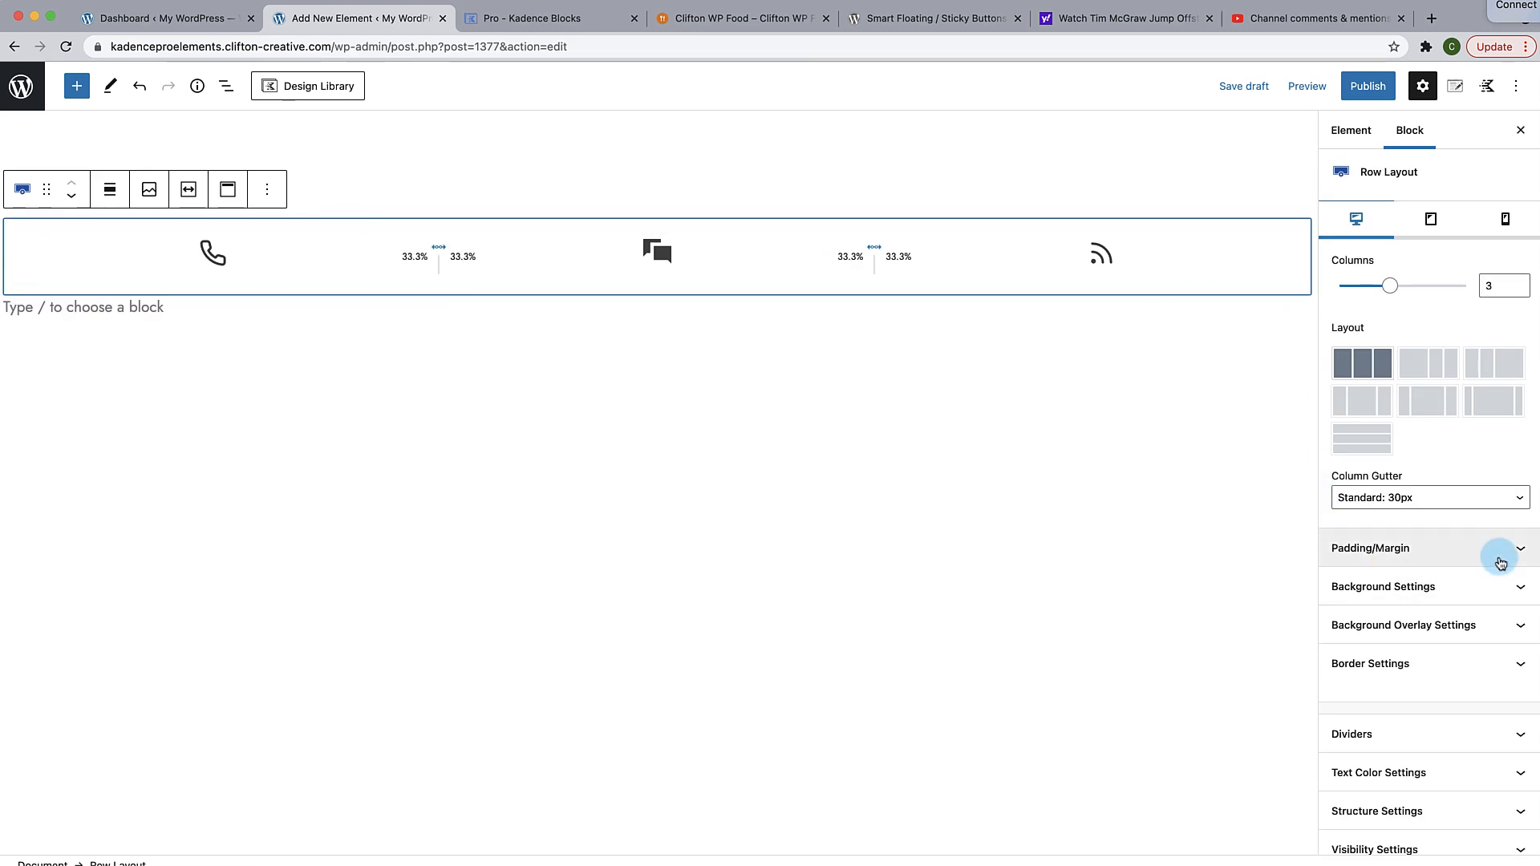
pyautogui.click(1479, 590)
pyautogui.scroll(-1, 1456, 658)
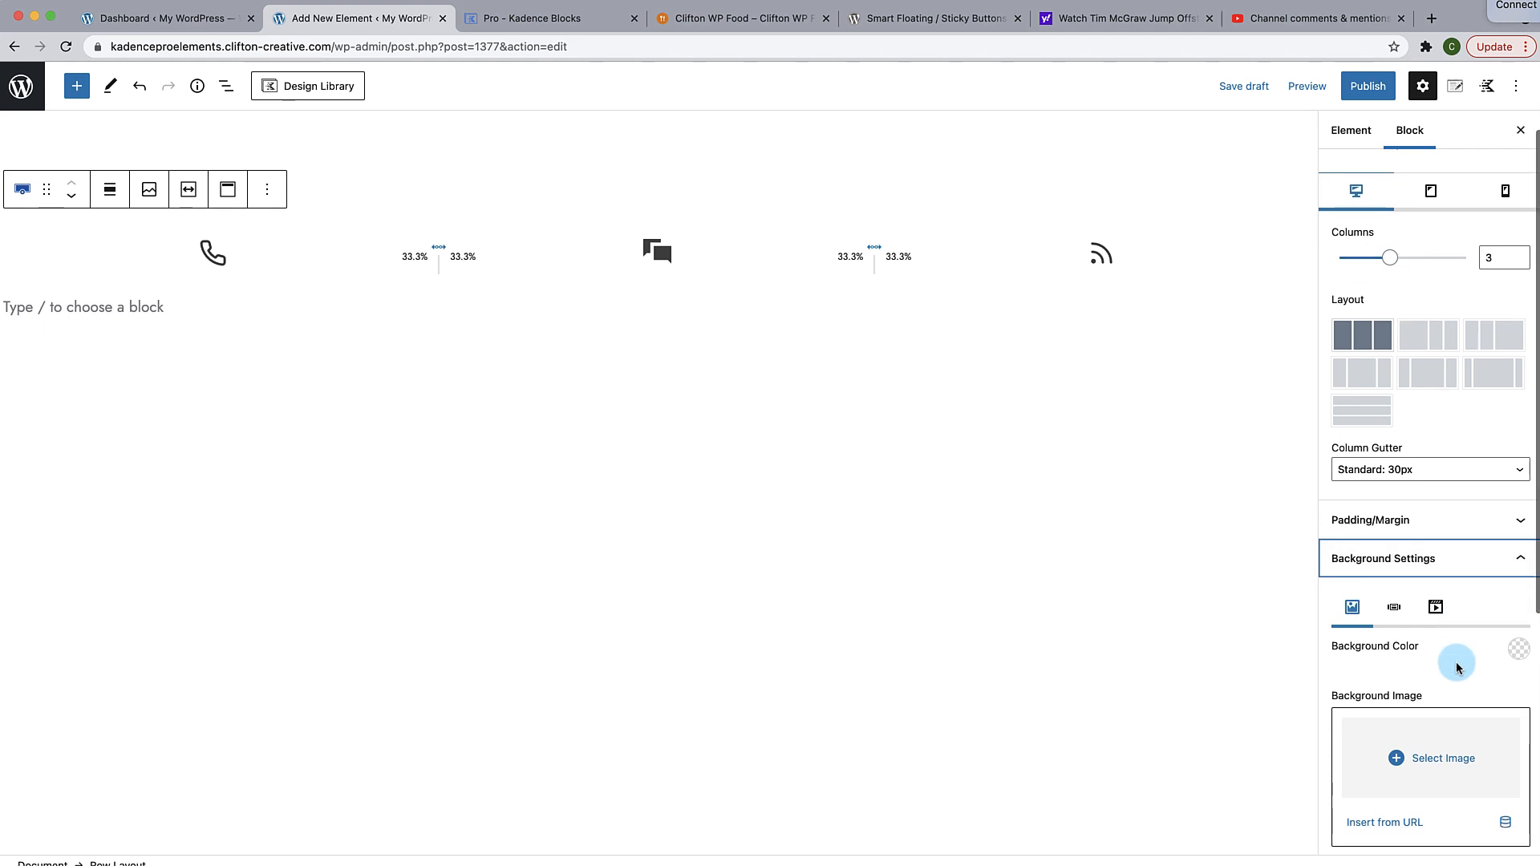
pyautogui.click(1522, 636)
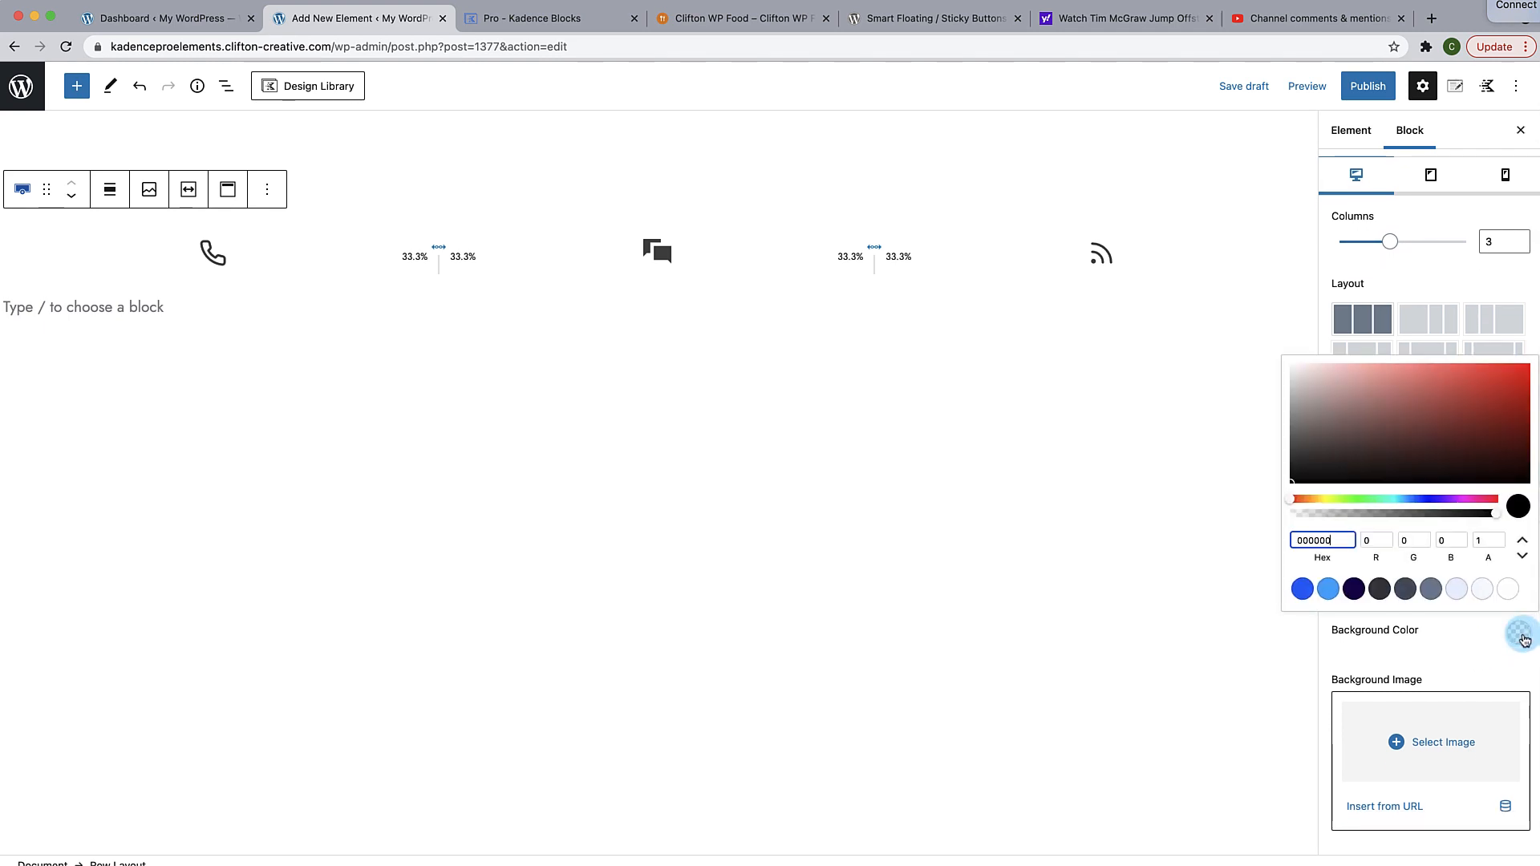
pyautogui.click(1410, 599)
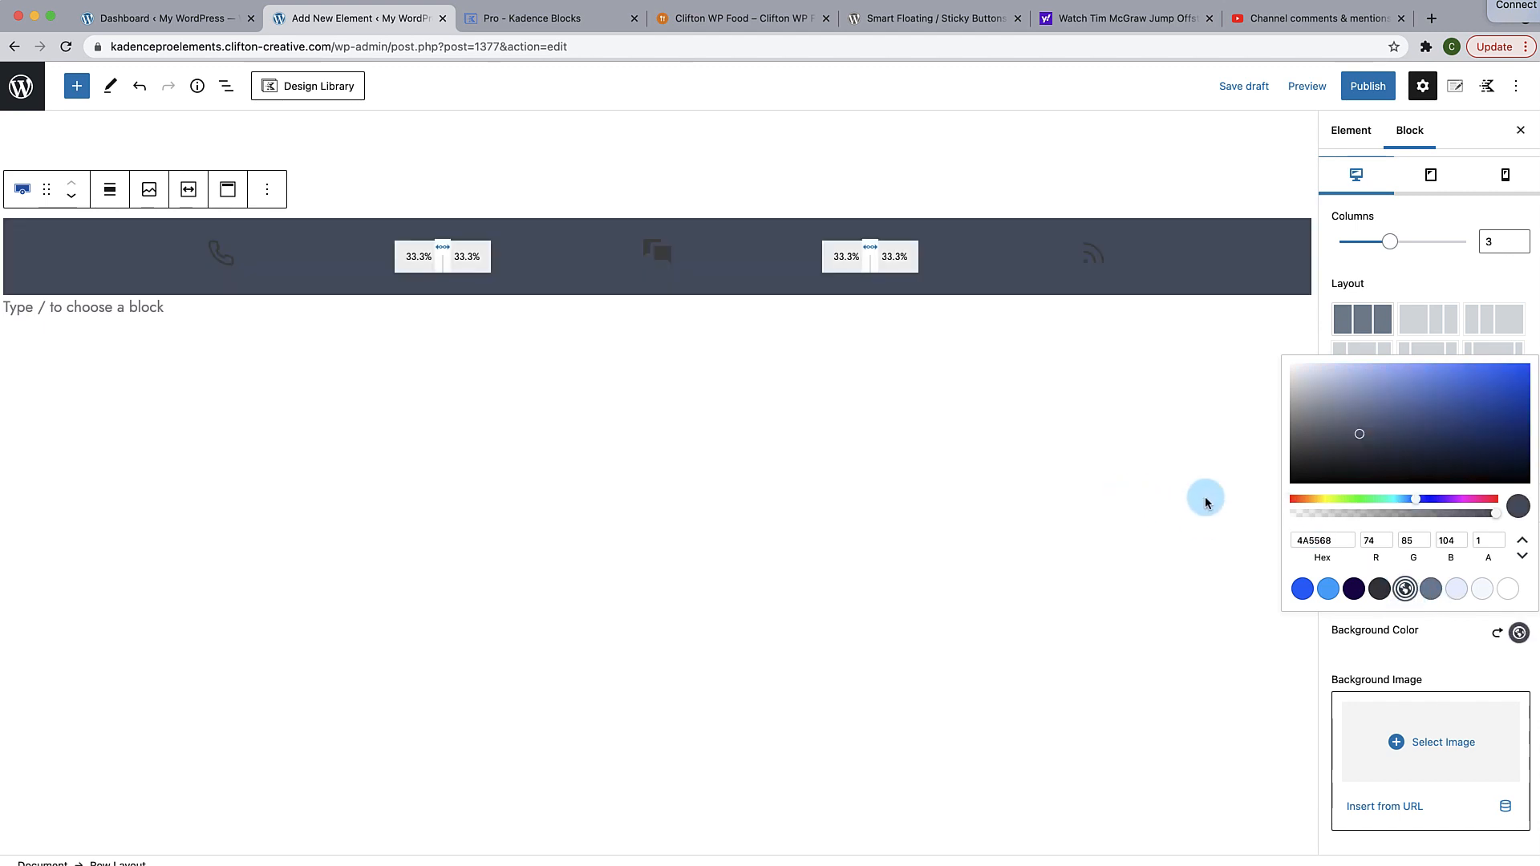
pyautogui.click(1380, 591)
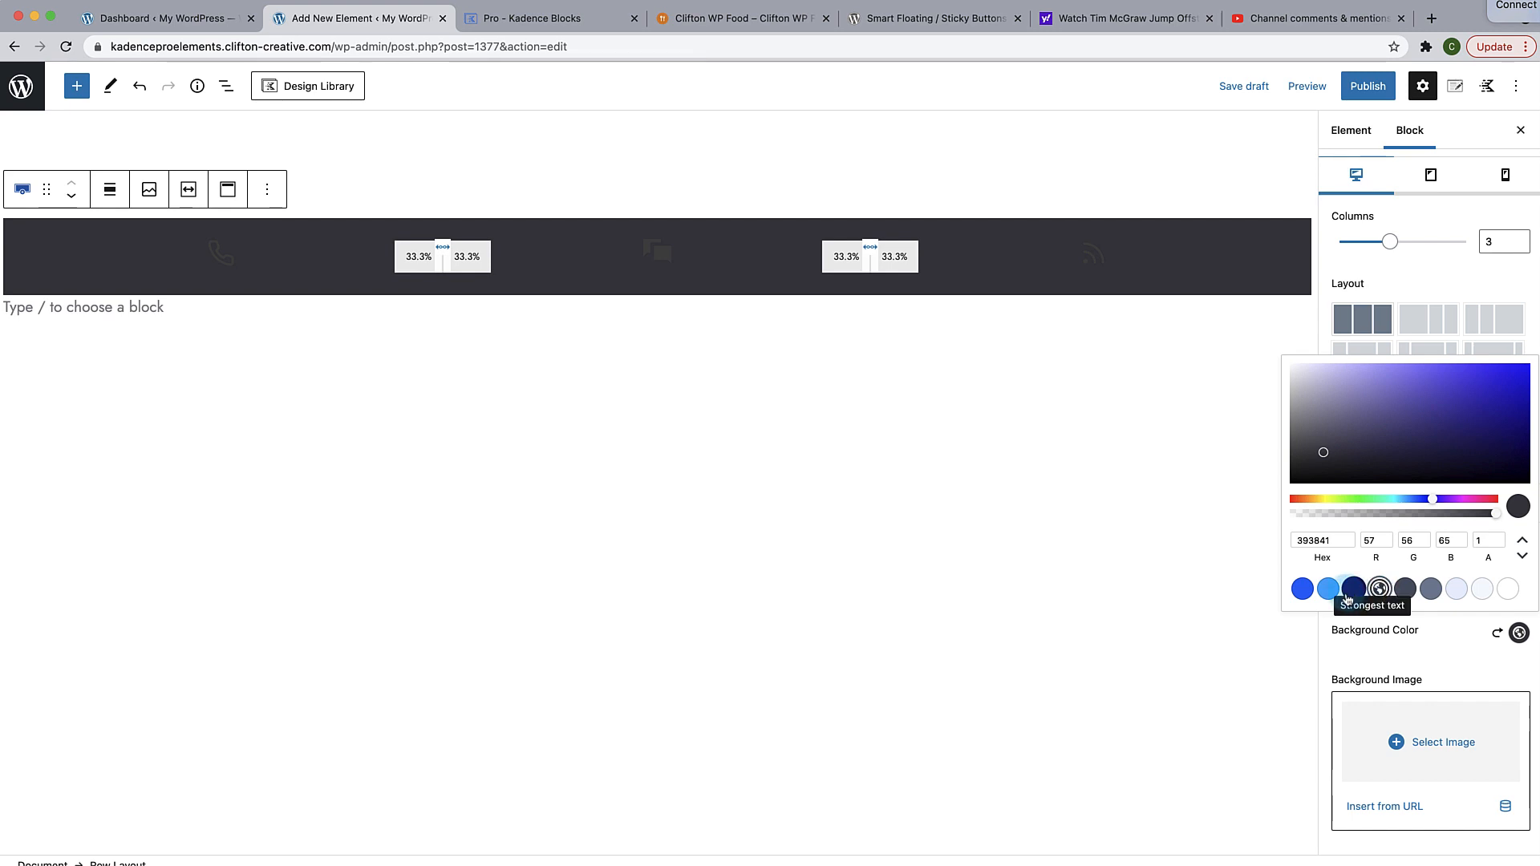
pyautogui.click(1304, 591)
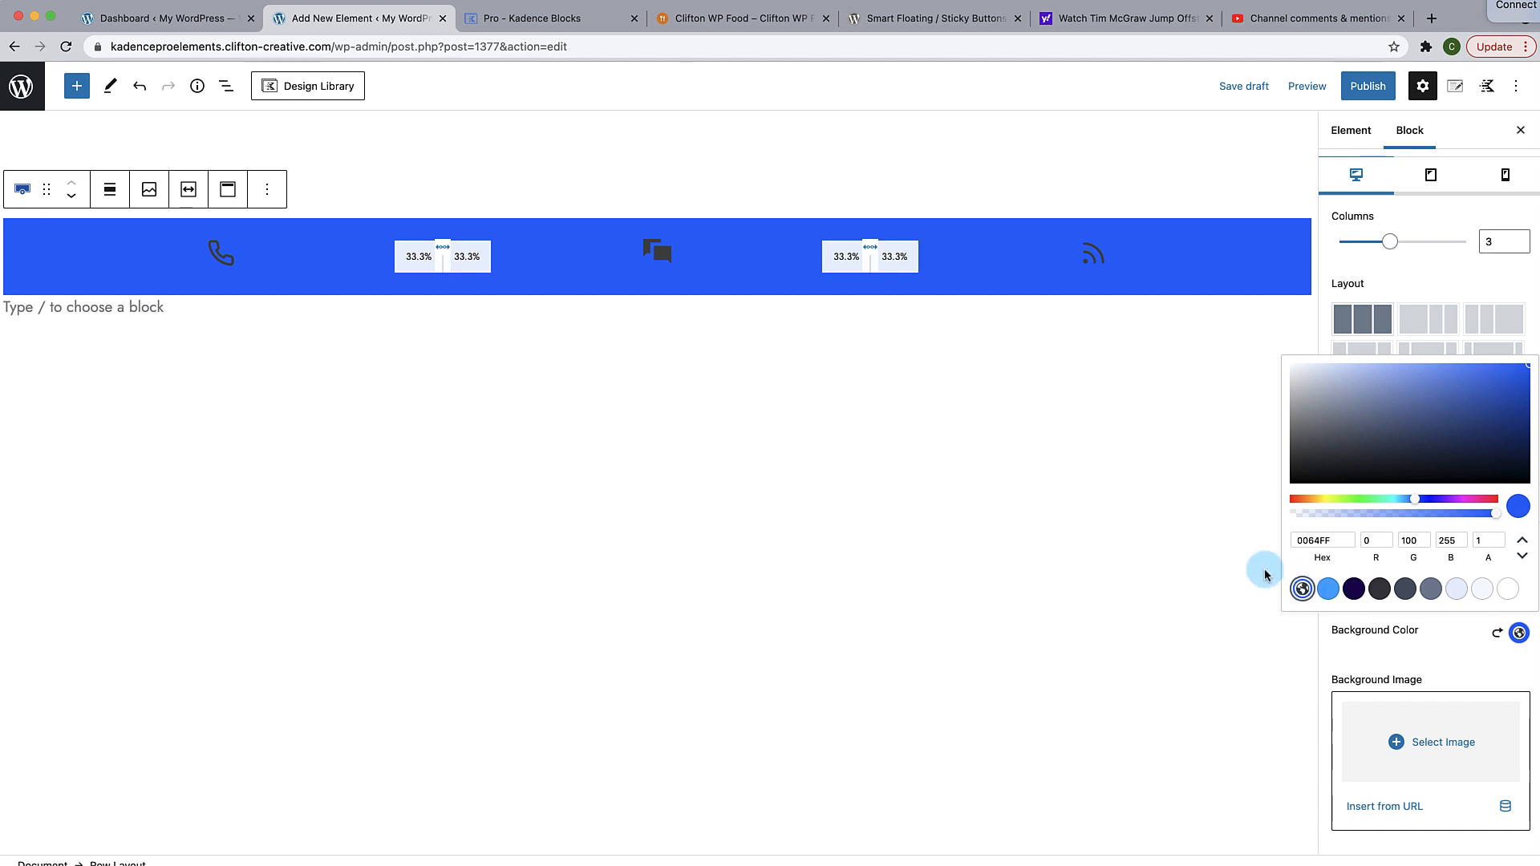
pyautogui.click(1178, 500)
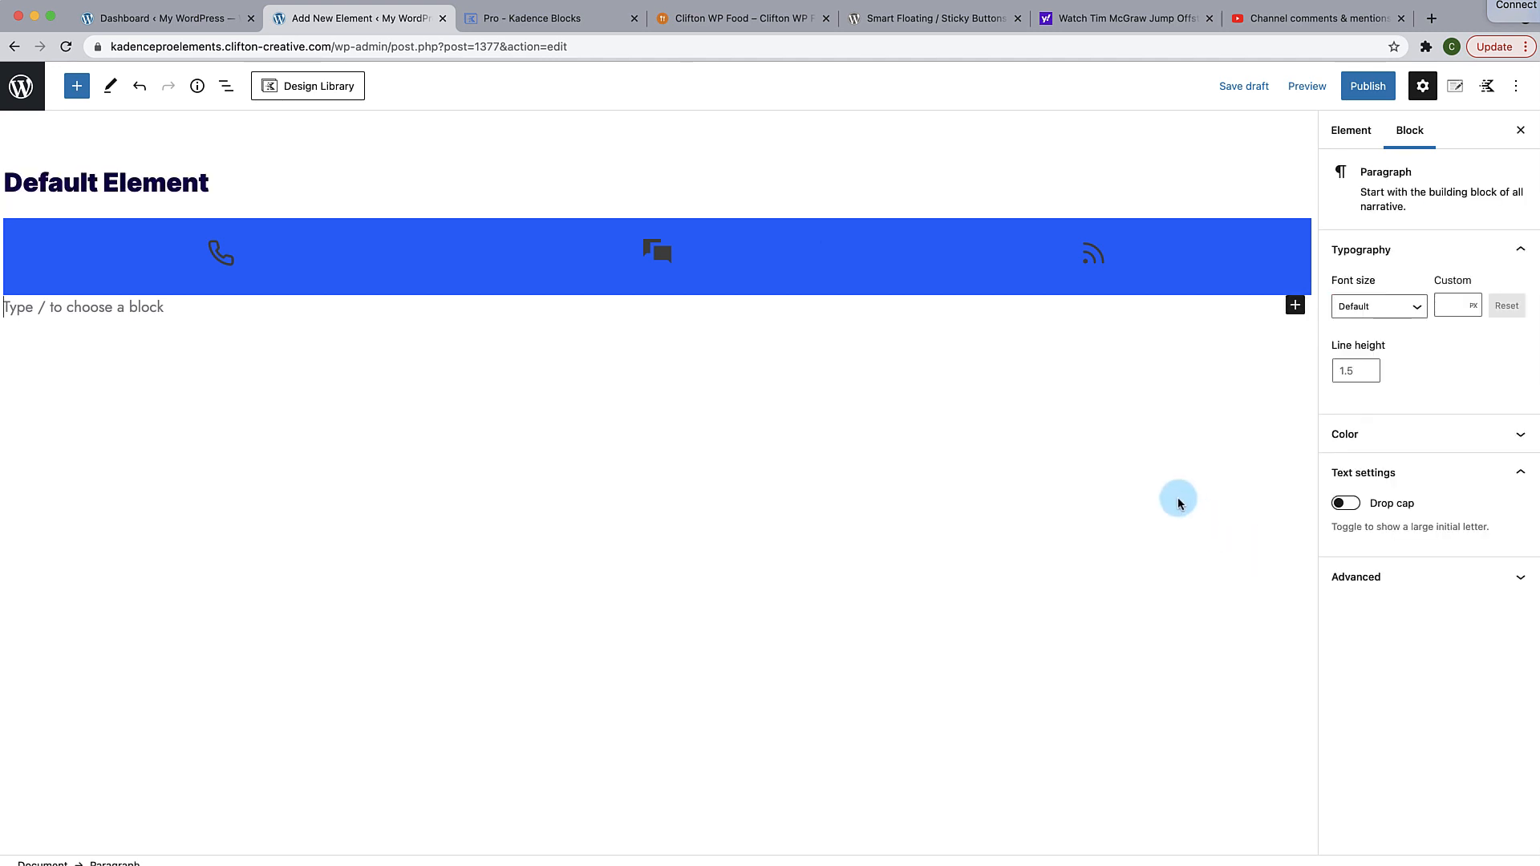
# Step: Set the icon color of the phone, chat and RSS icons to the palette's white, FFFFFF
pyautogui.click(218, 267)
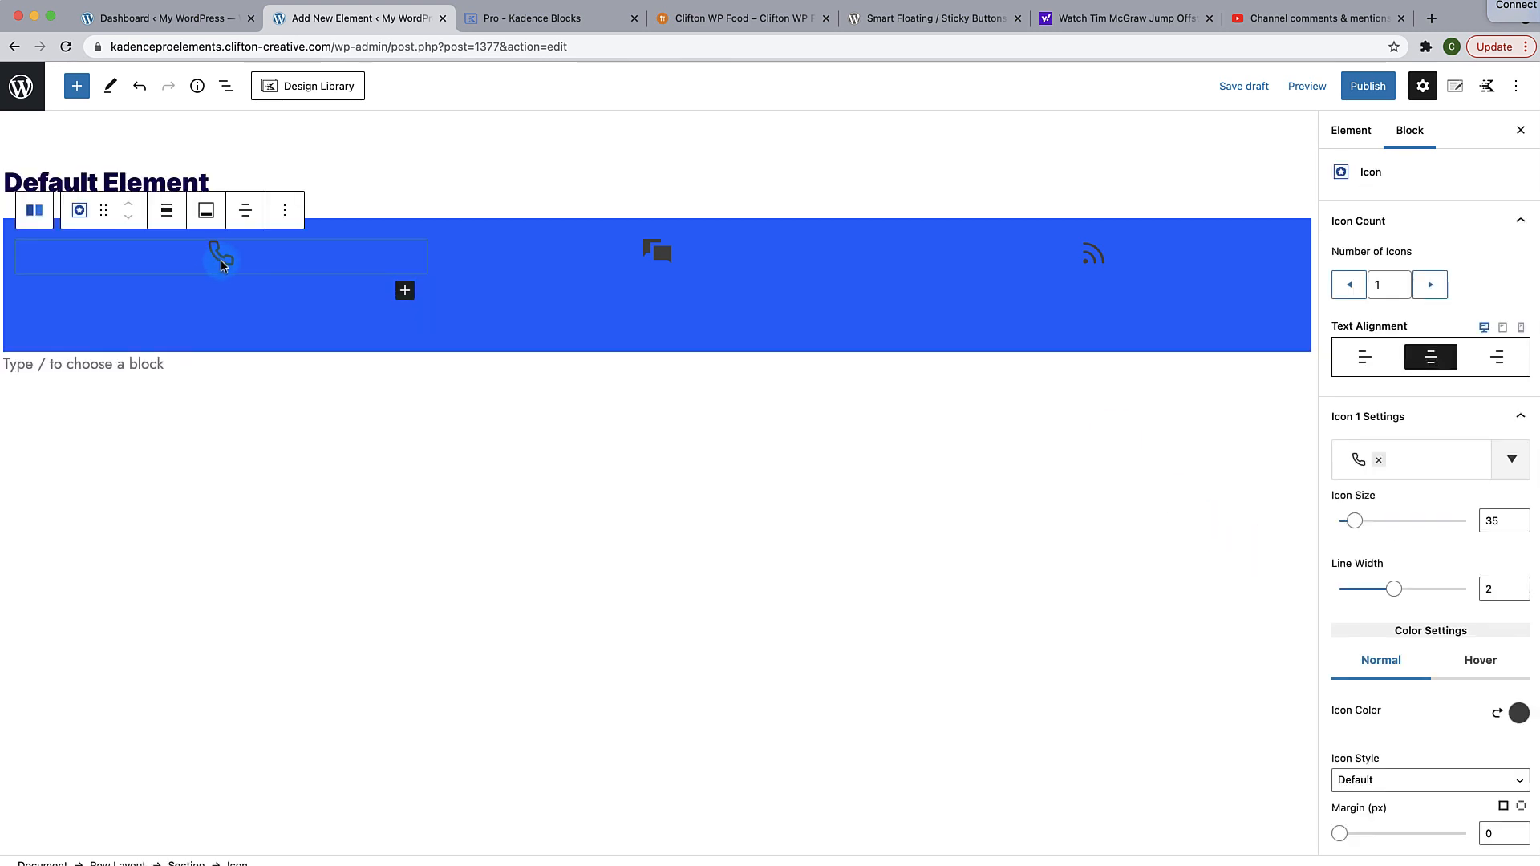
pyautogui.click(1521, 717)
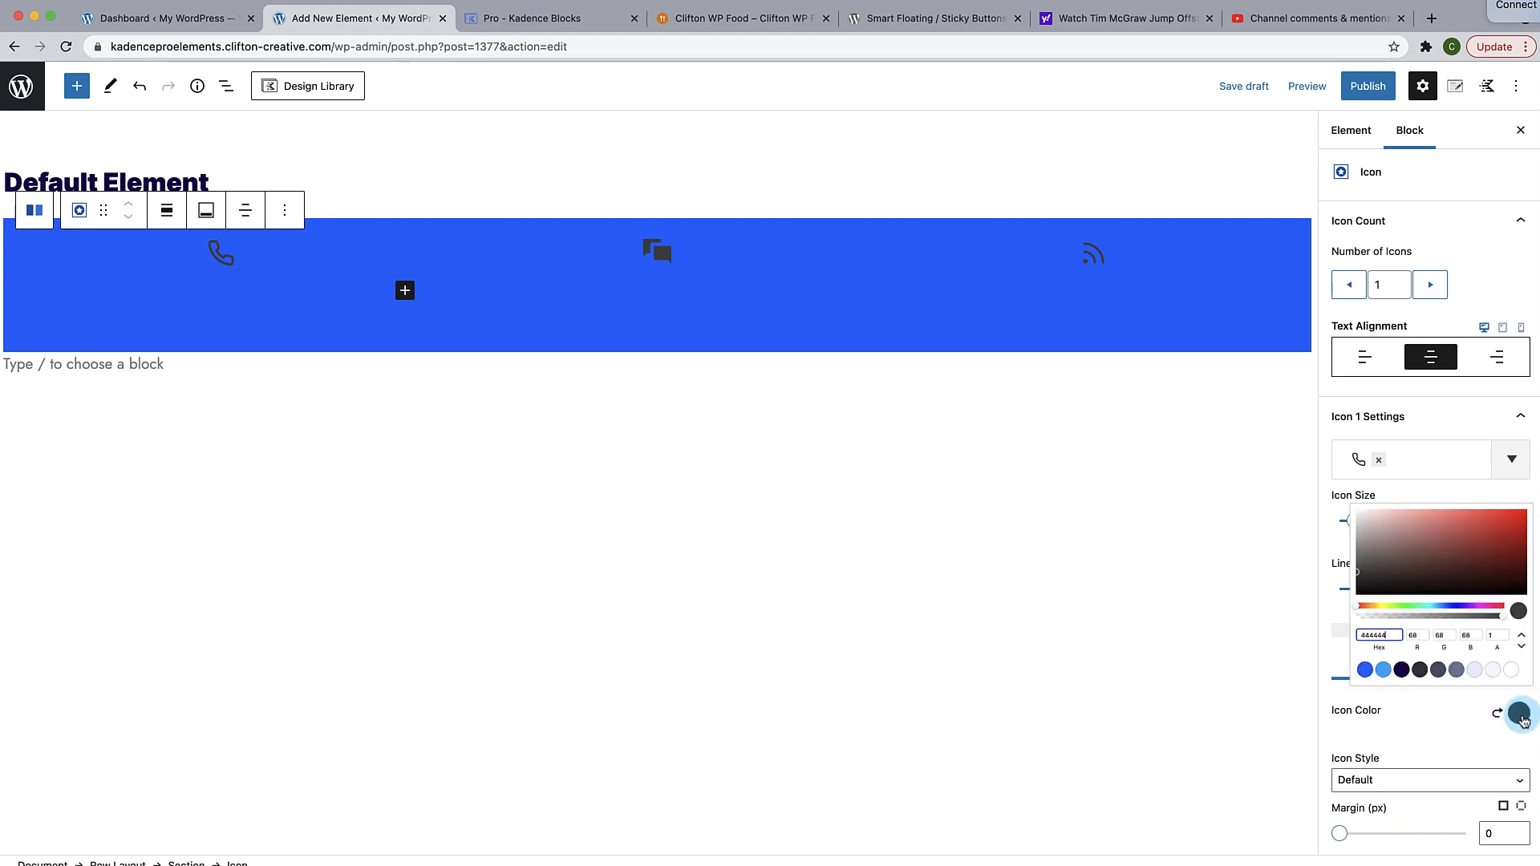
pyautogui.click(1508, 670)
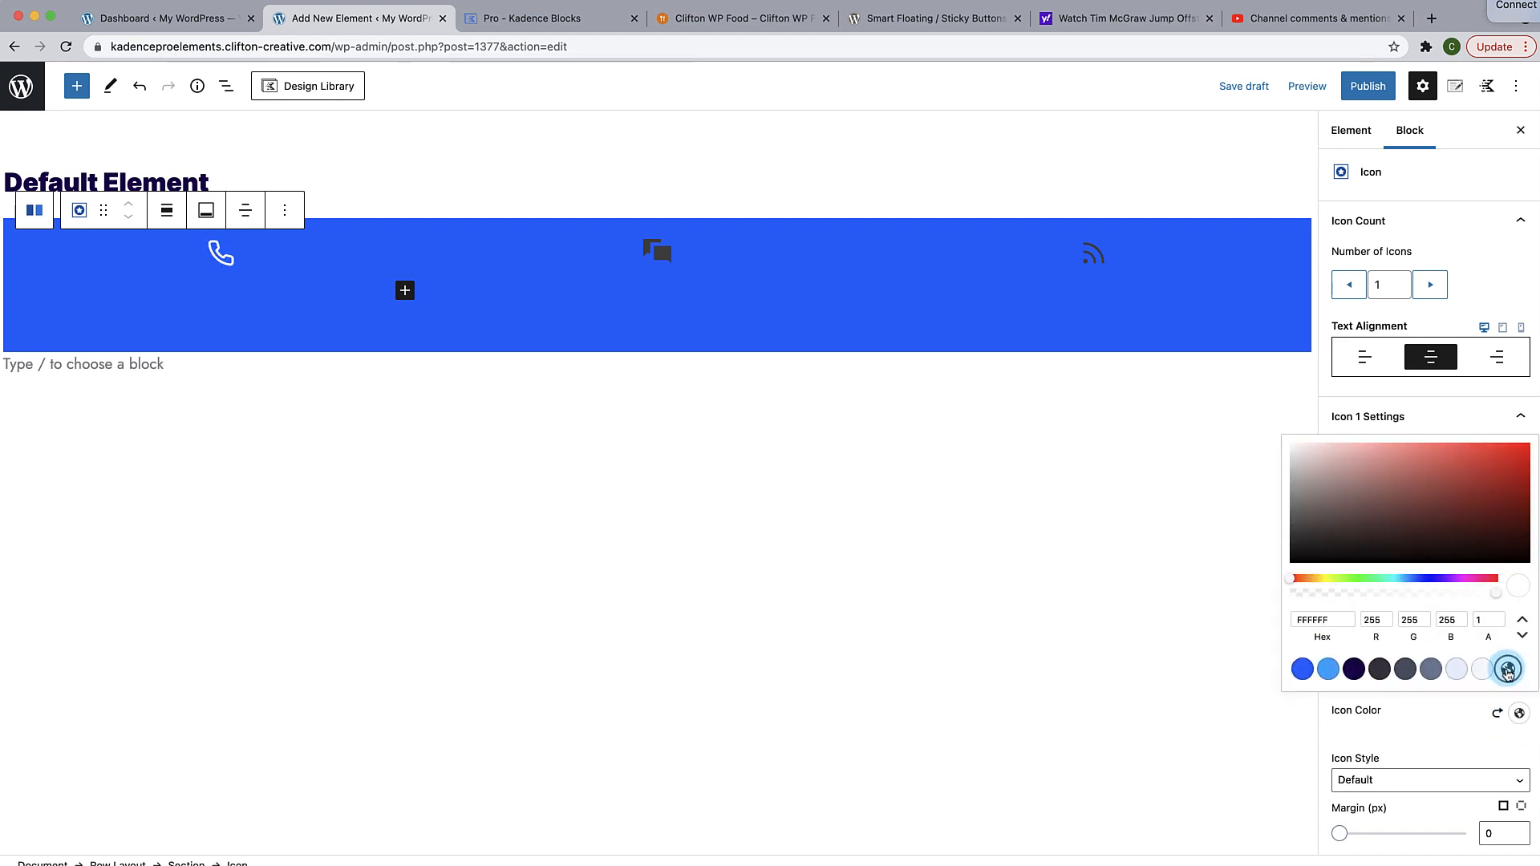
pyautogui.click(657, 252)
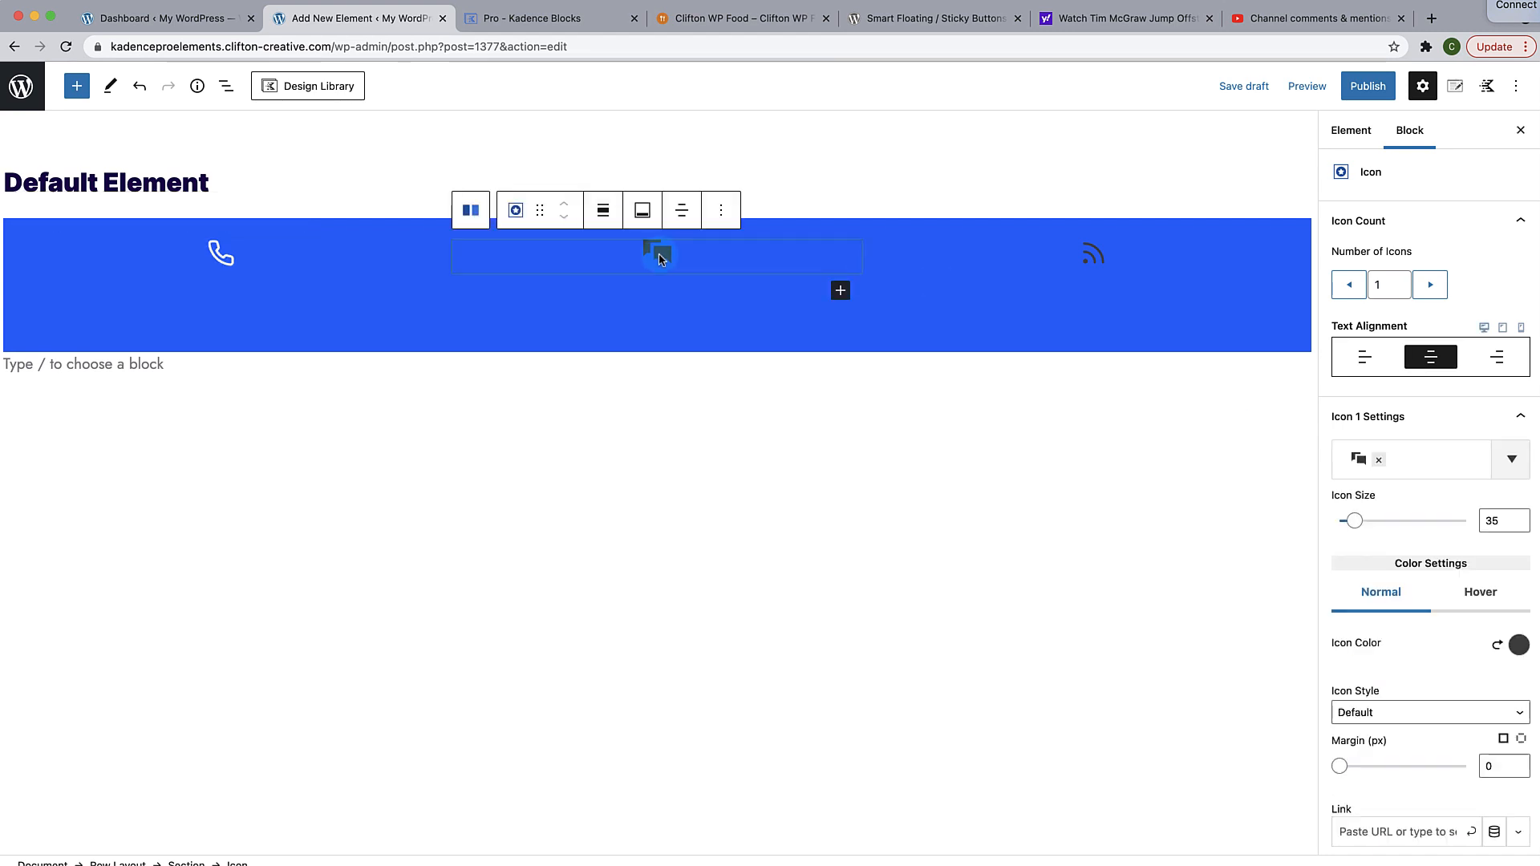
pyautogui.click(1519, 646)
pyautogui.click(1509, 601)
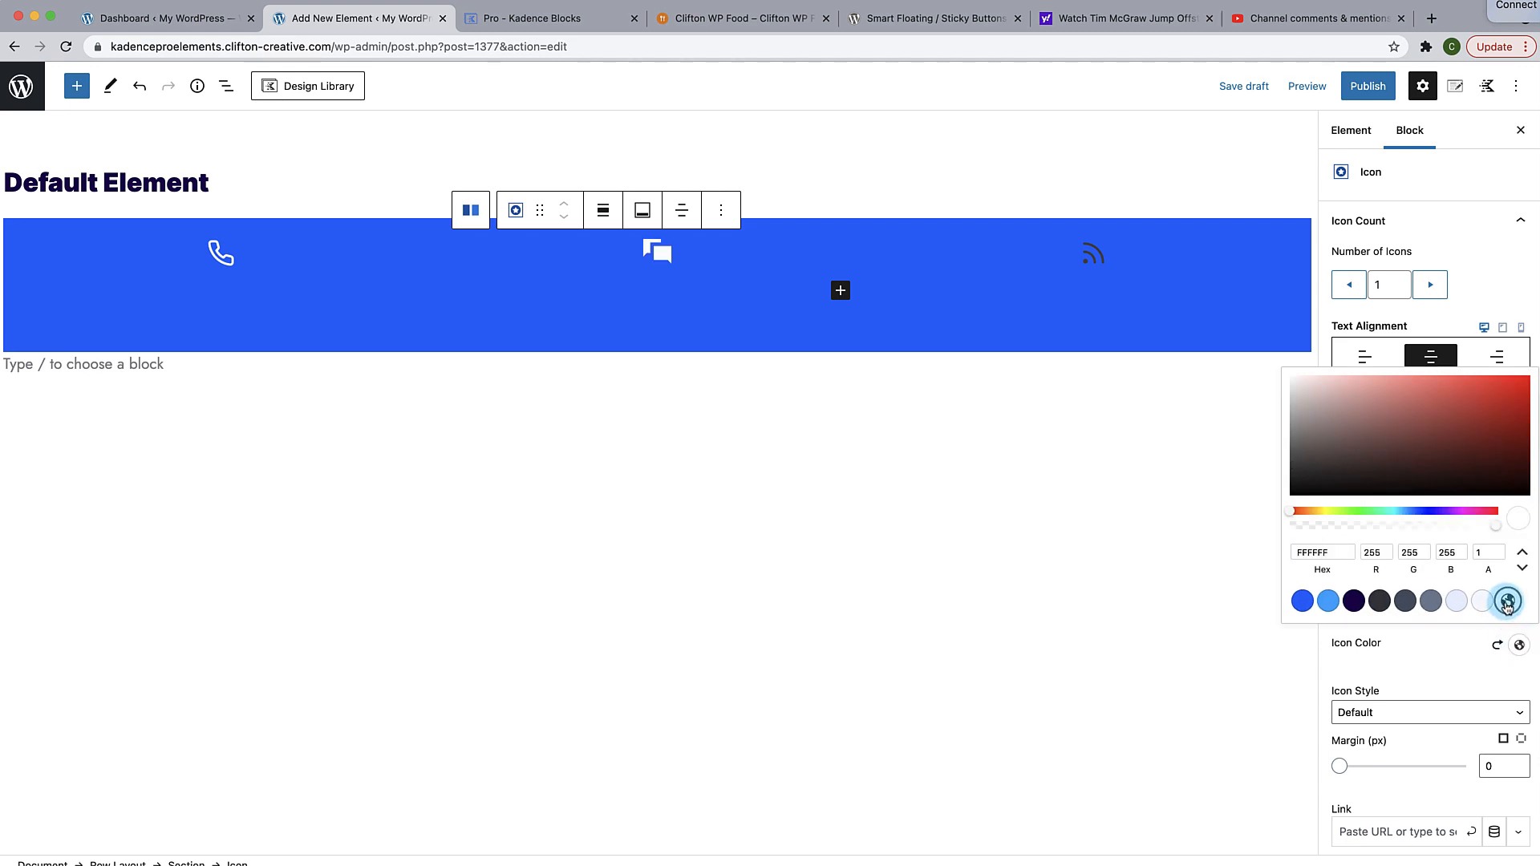
pyautogui.click(1082, 267)
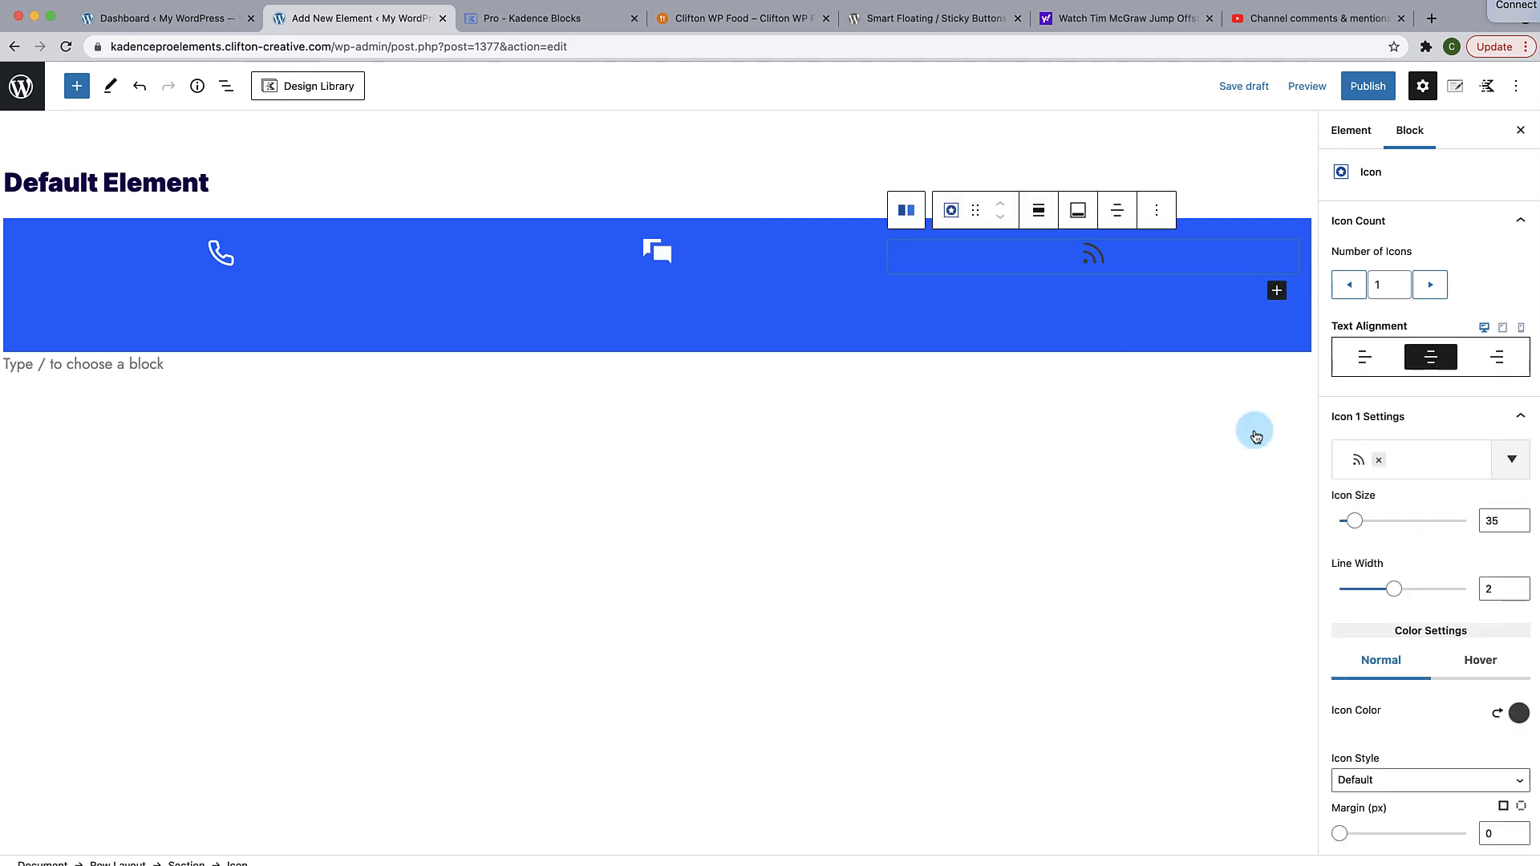
pyautogui.click(1517, 712)
pyautogui.click(1508, 669)
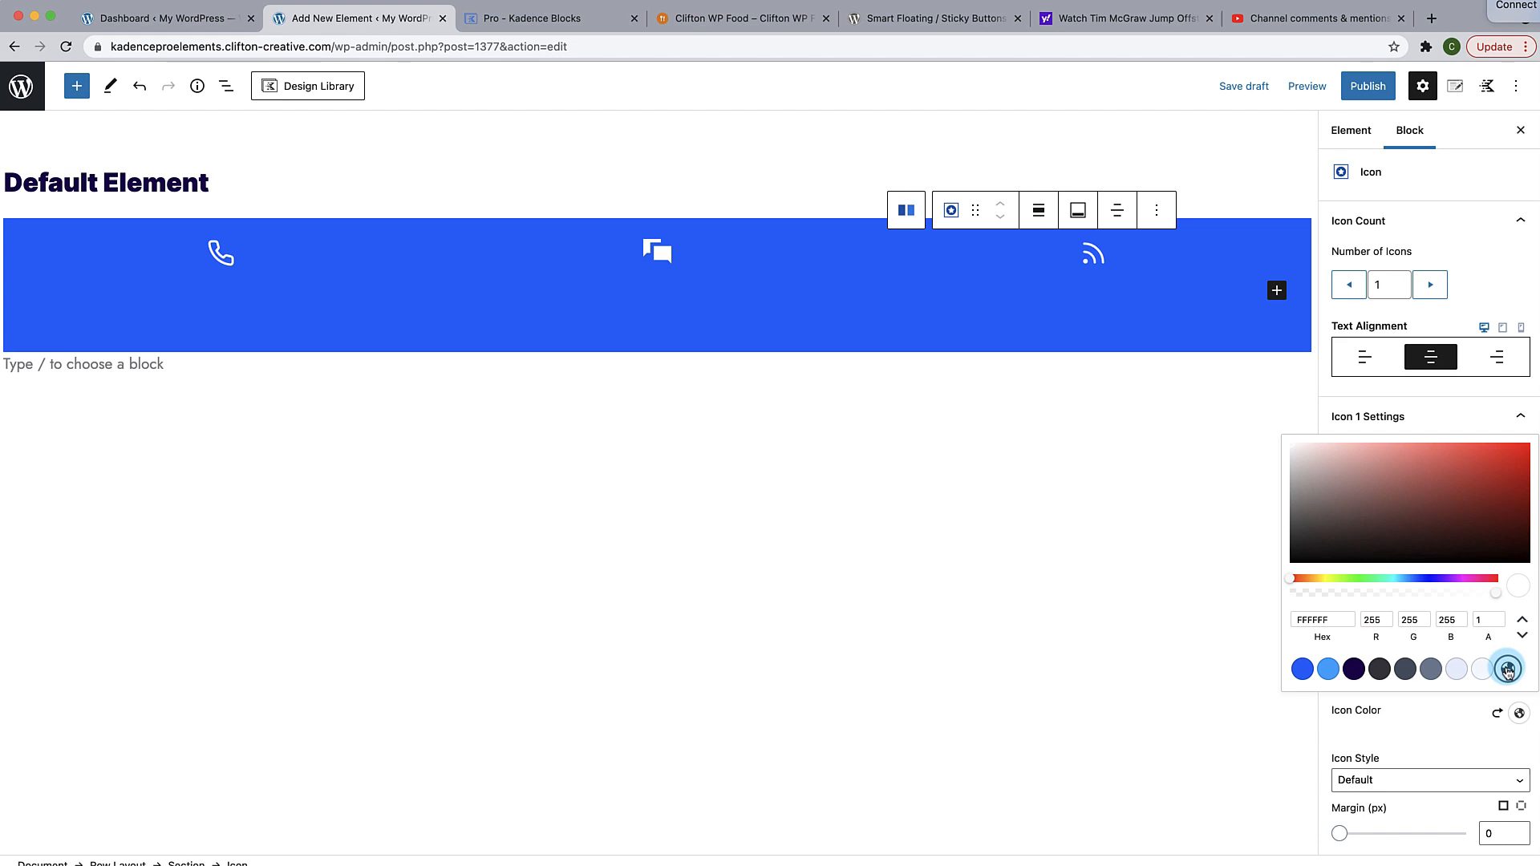
# Step: Open the element's settings and examine the available placement hooks, from the body and header hooks to the custom hook
pyautogui.click(1306, 720)
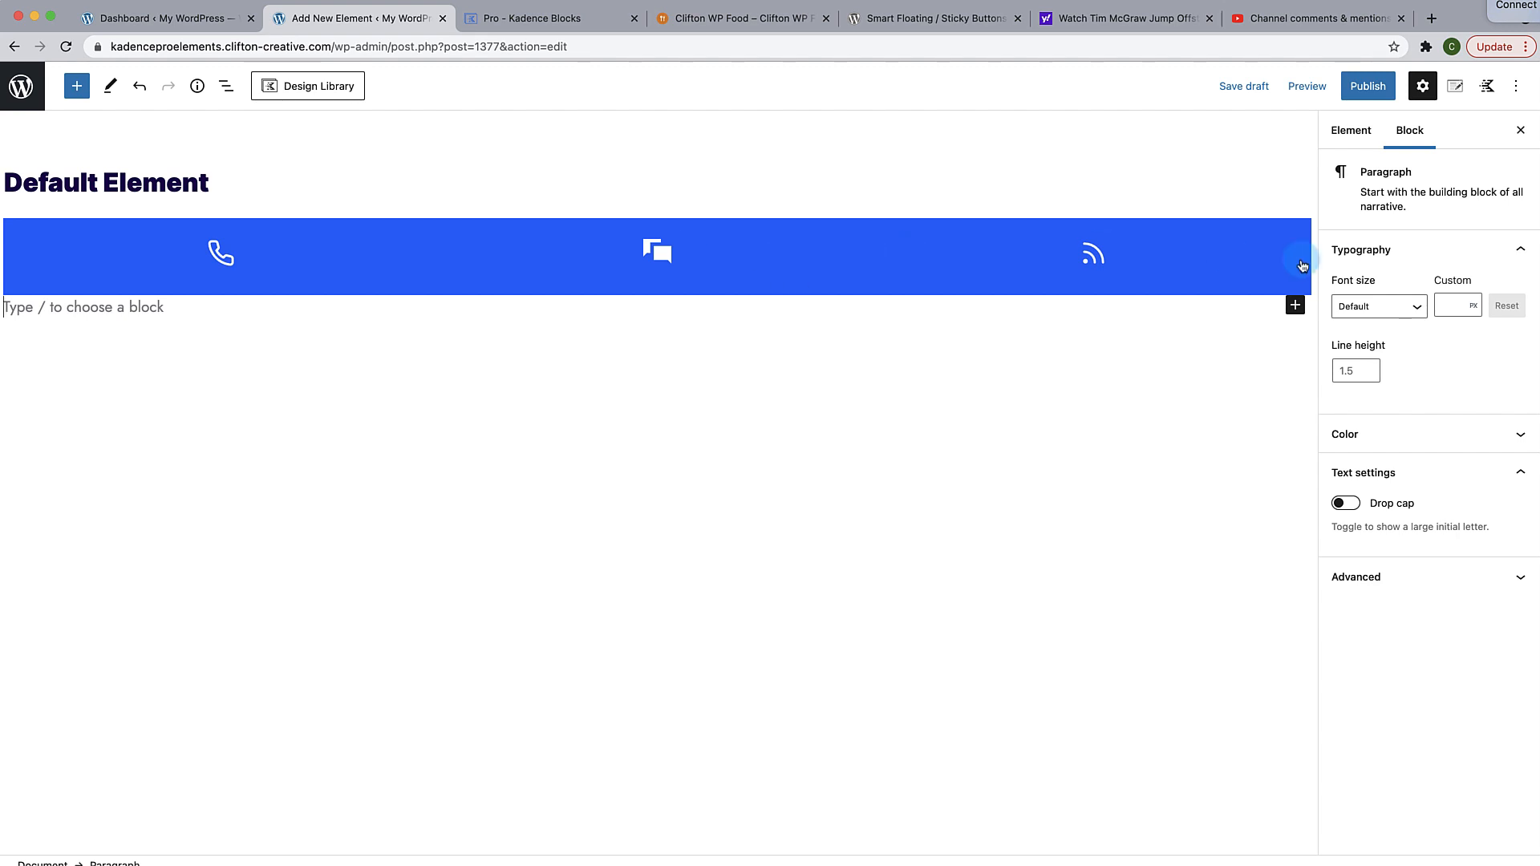
pyautogui.click(1463, 92)
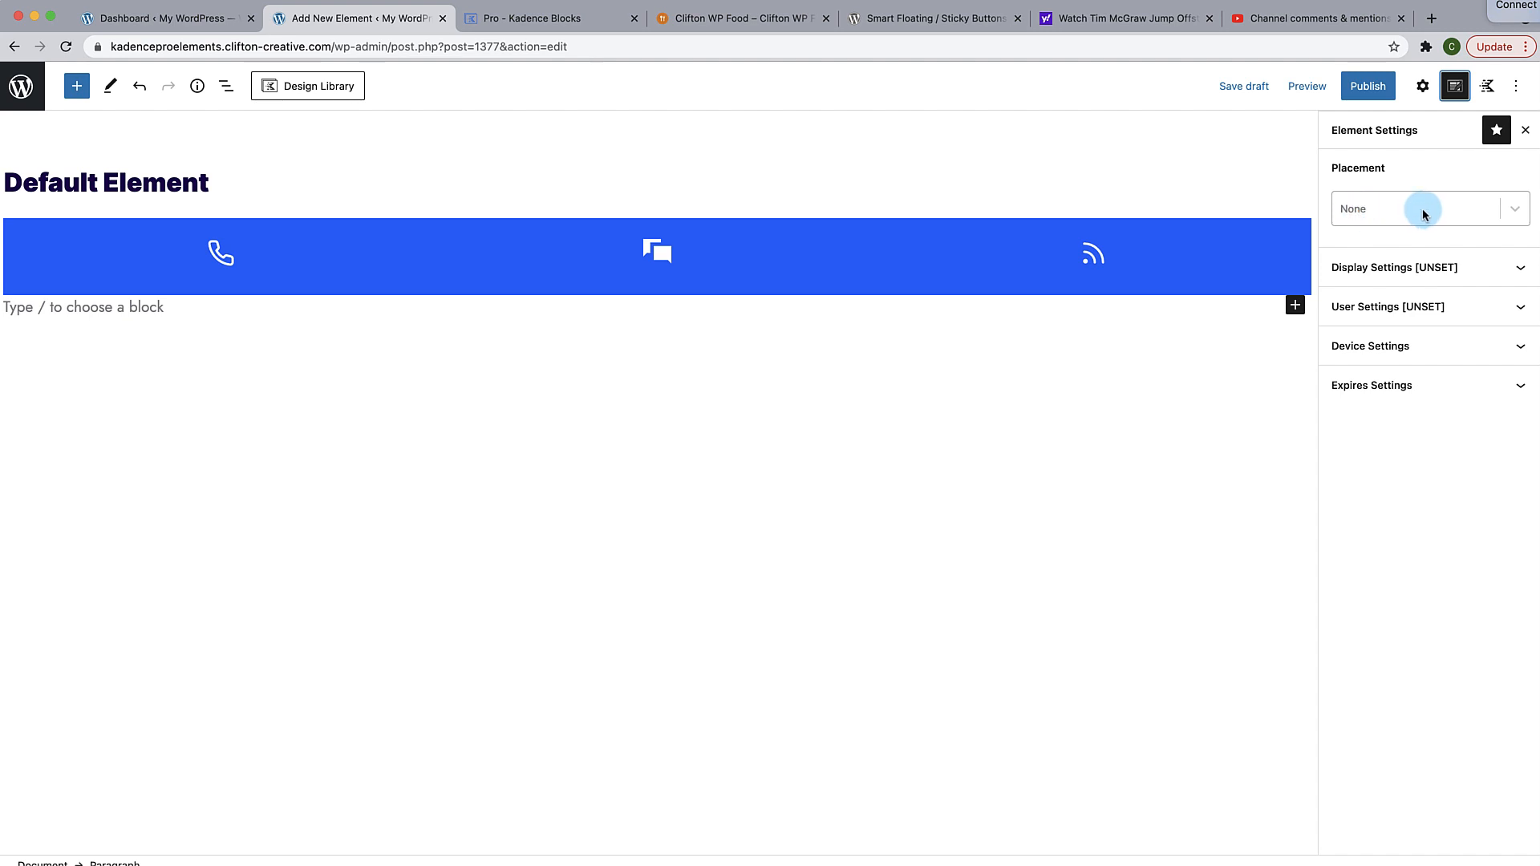
pyautogui.click(1517, 215)
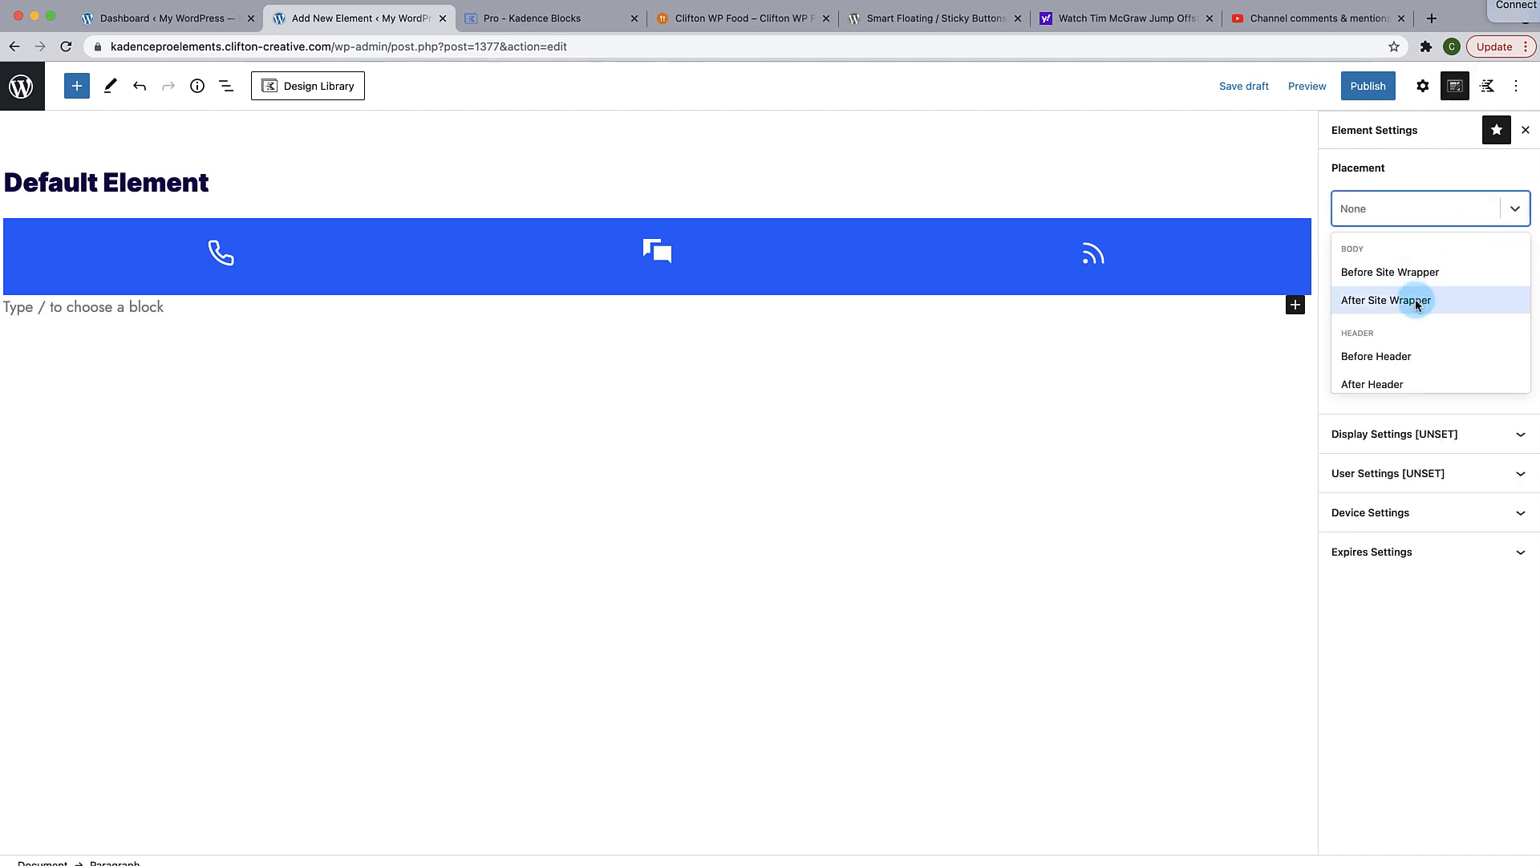
pyautogui.scroll(-3, 1415, 302)
pyautogui.scroll(-3, 1416, 305)
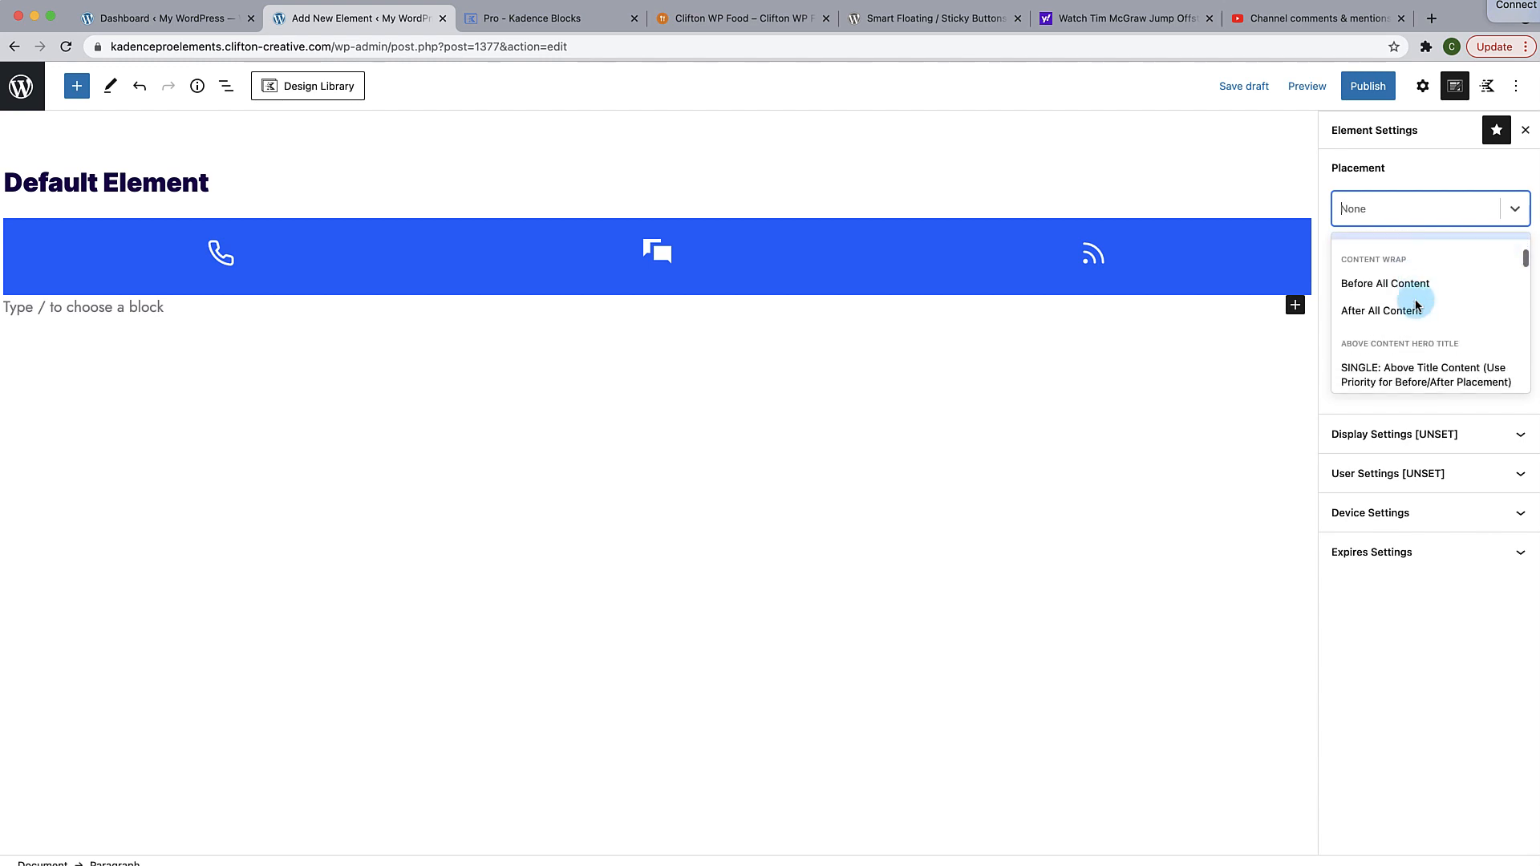
pyautogui.scroll(5, 1416, 305)
pyautogui.scroll(1, 1415, 302)
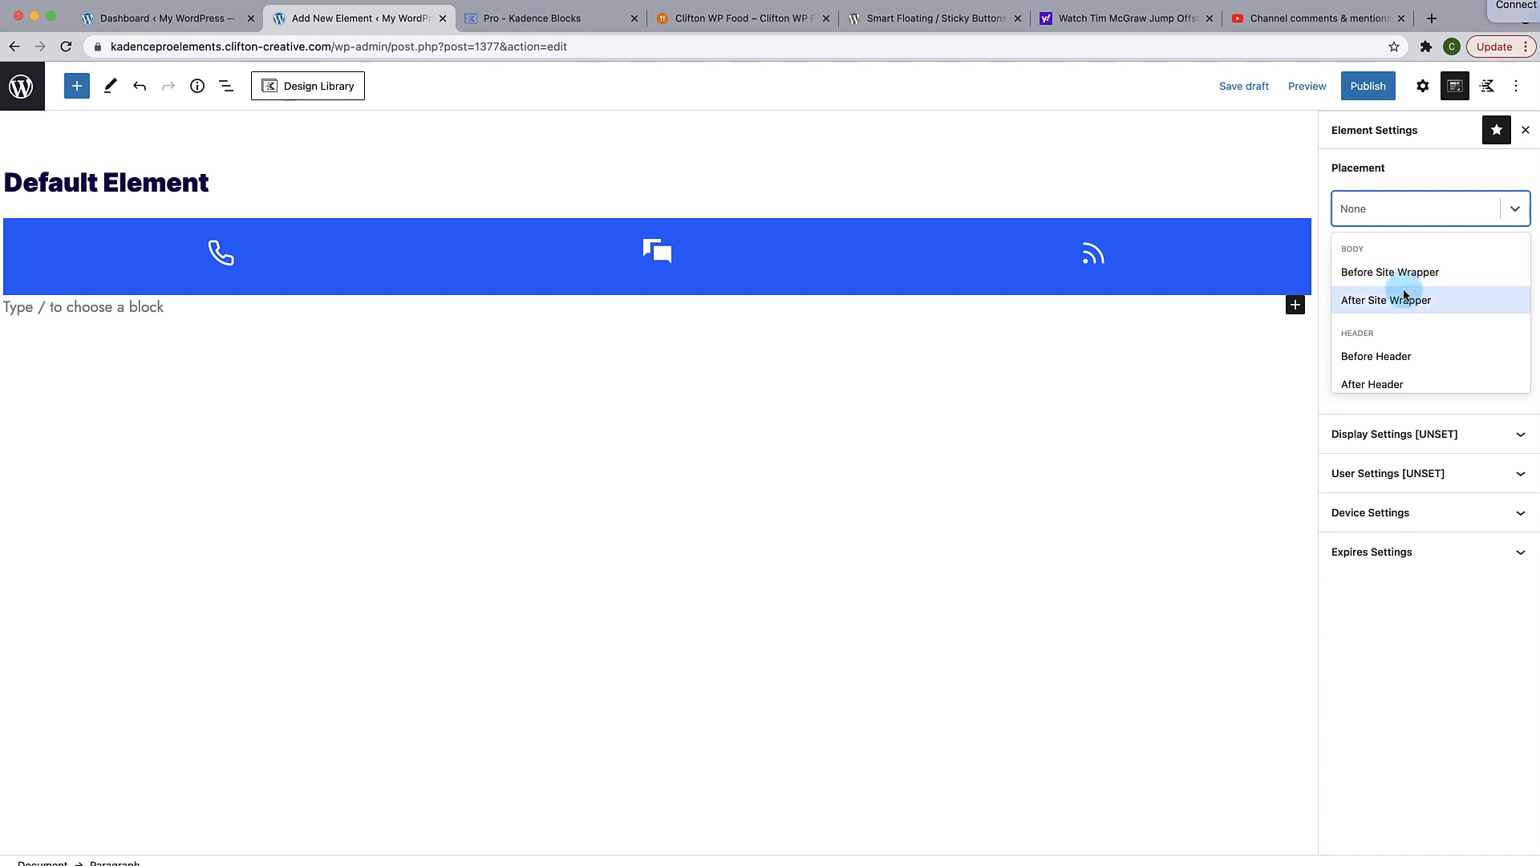
pyautogui.scroll(-2, 1404, 304)
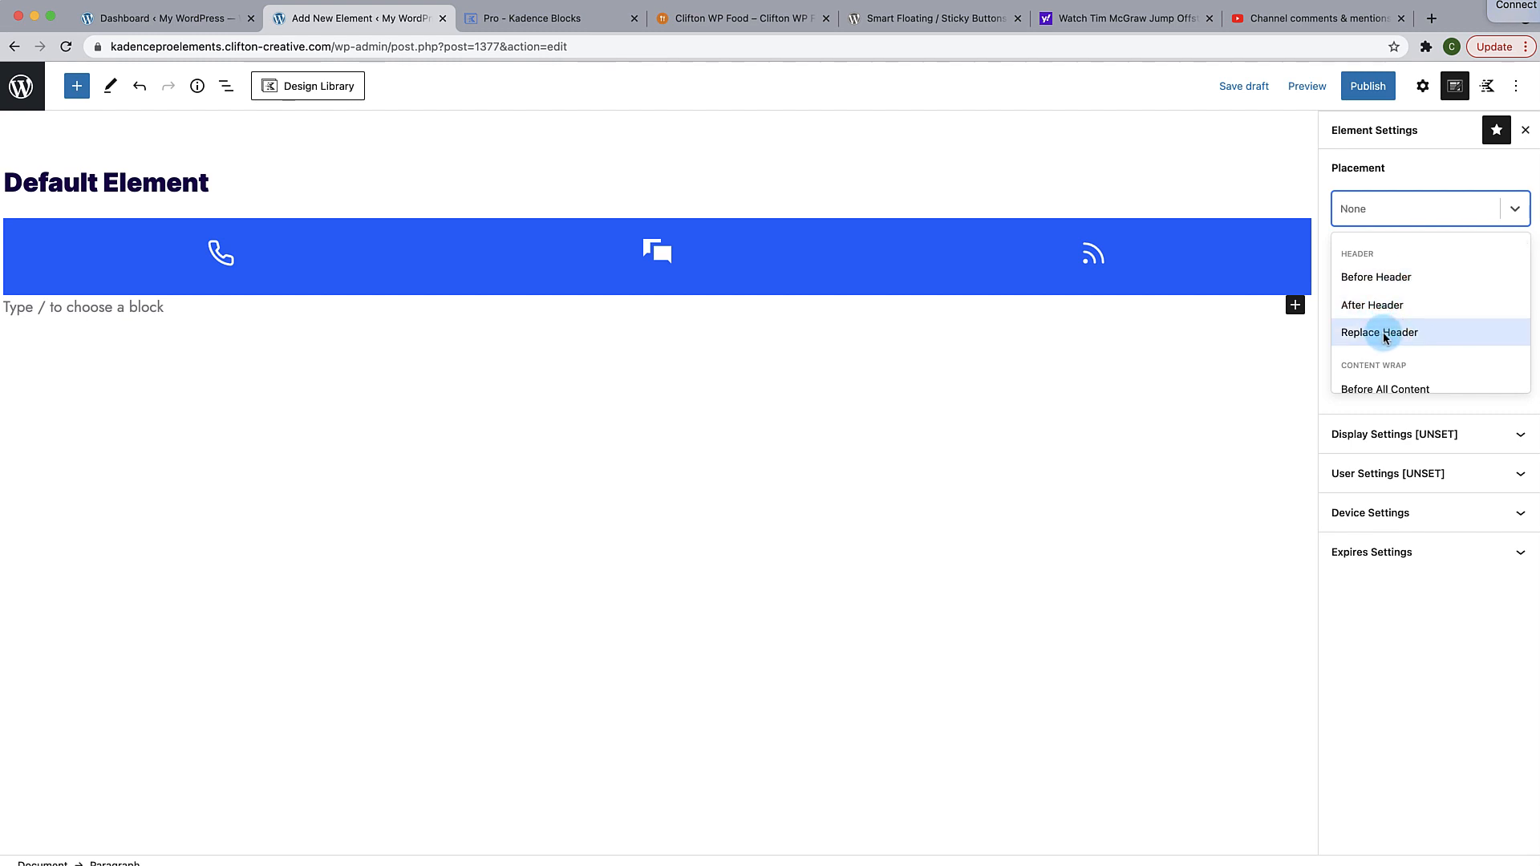
pyautogui.scroll(-2, 1384, 337)
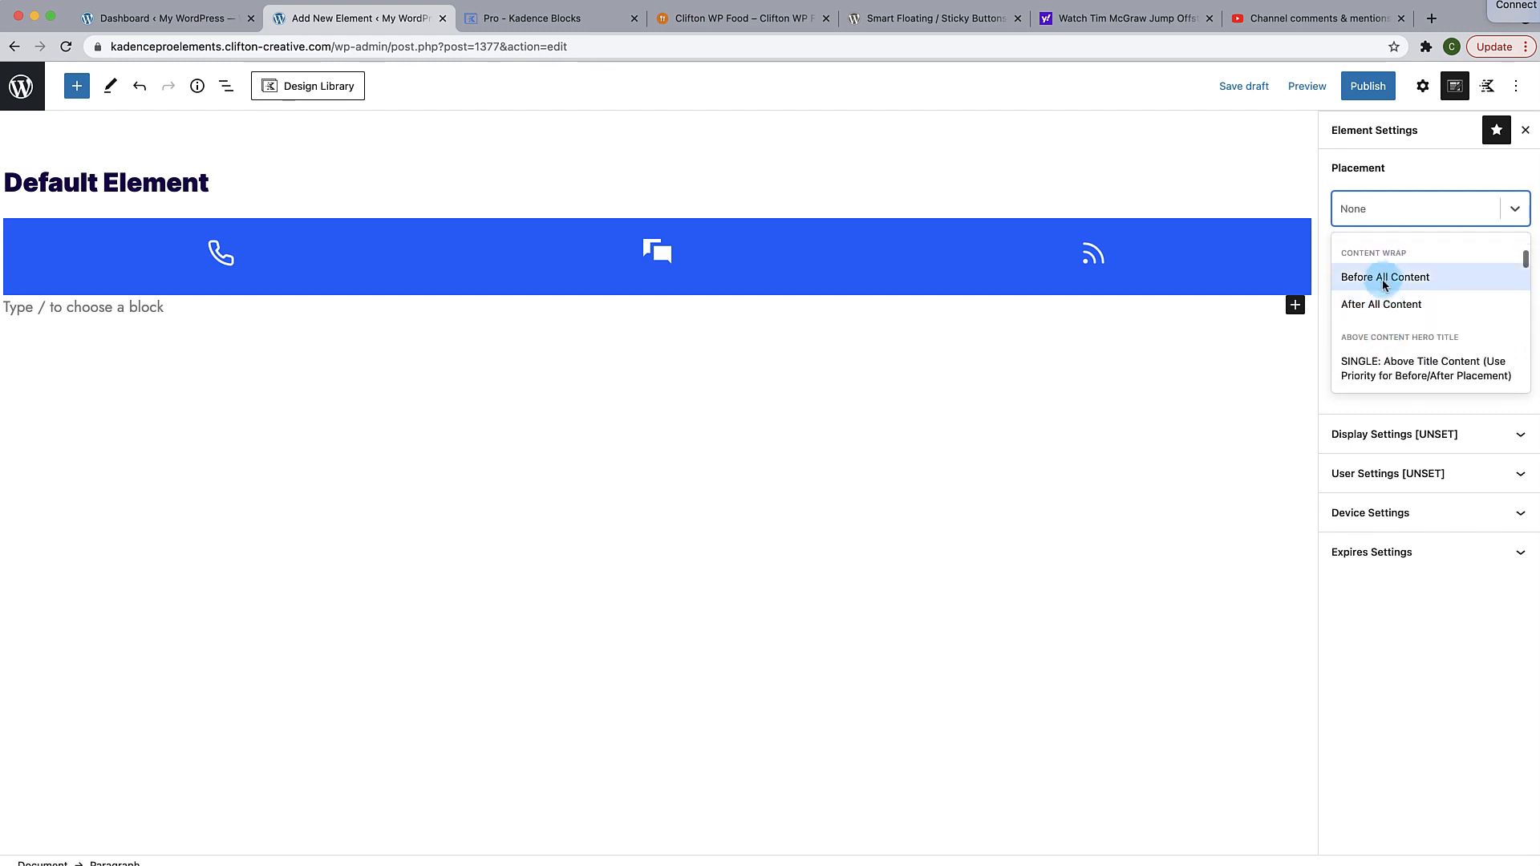
pyautogui.scroll(-3, 1380, 313)
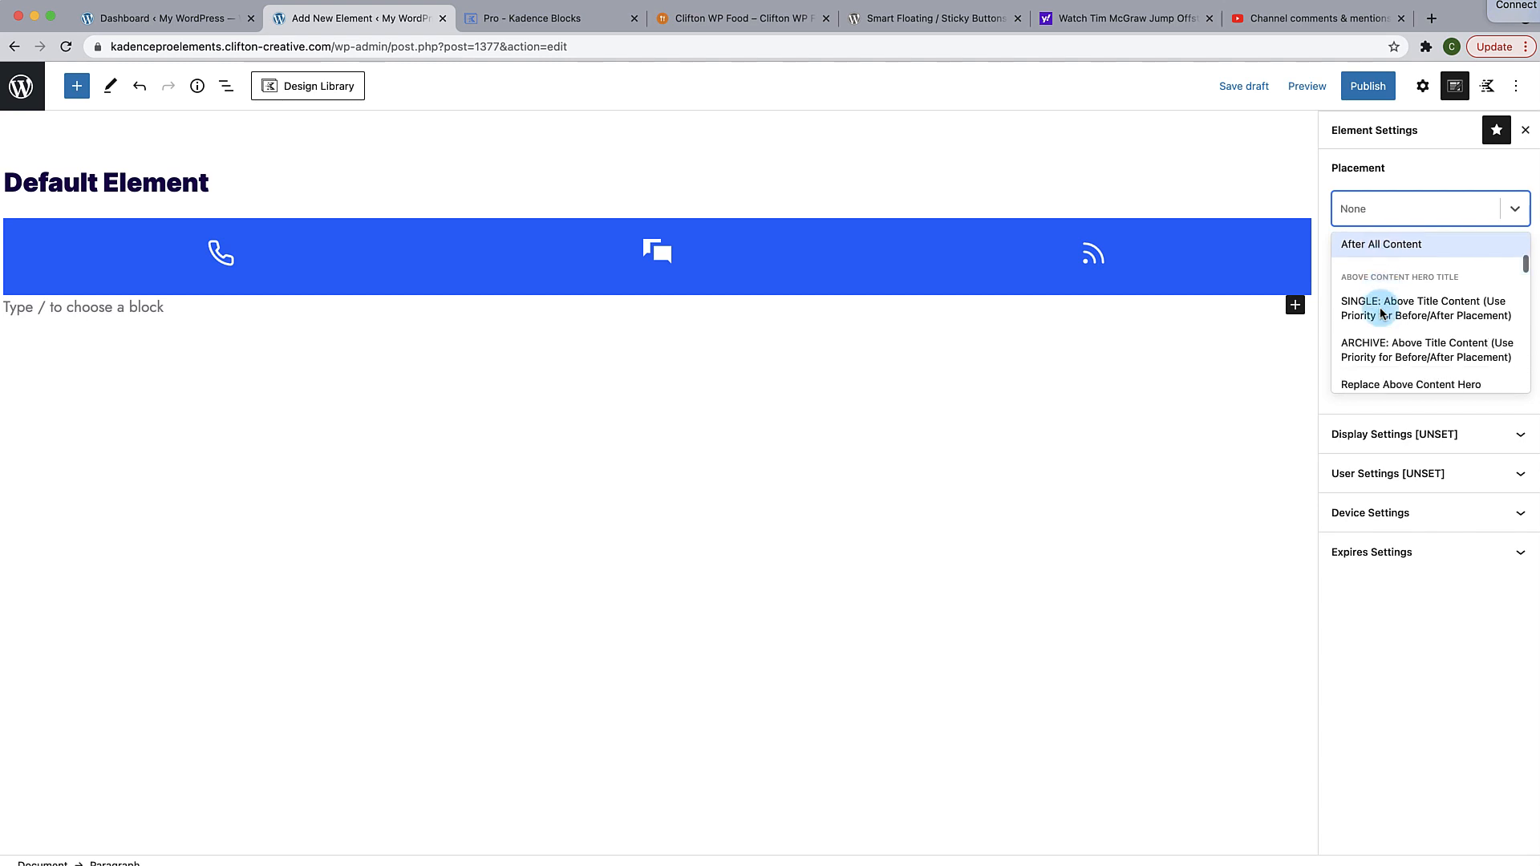
pyautogui.scroll(1, 1381, 311)
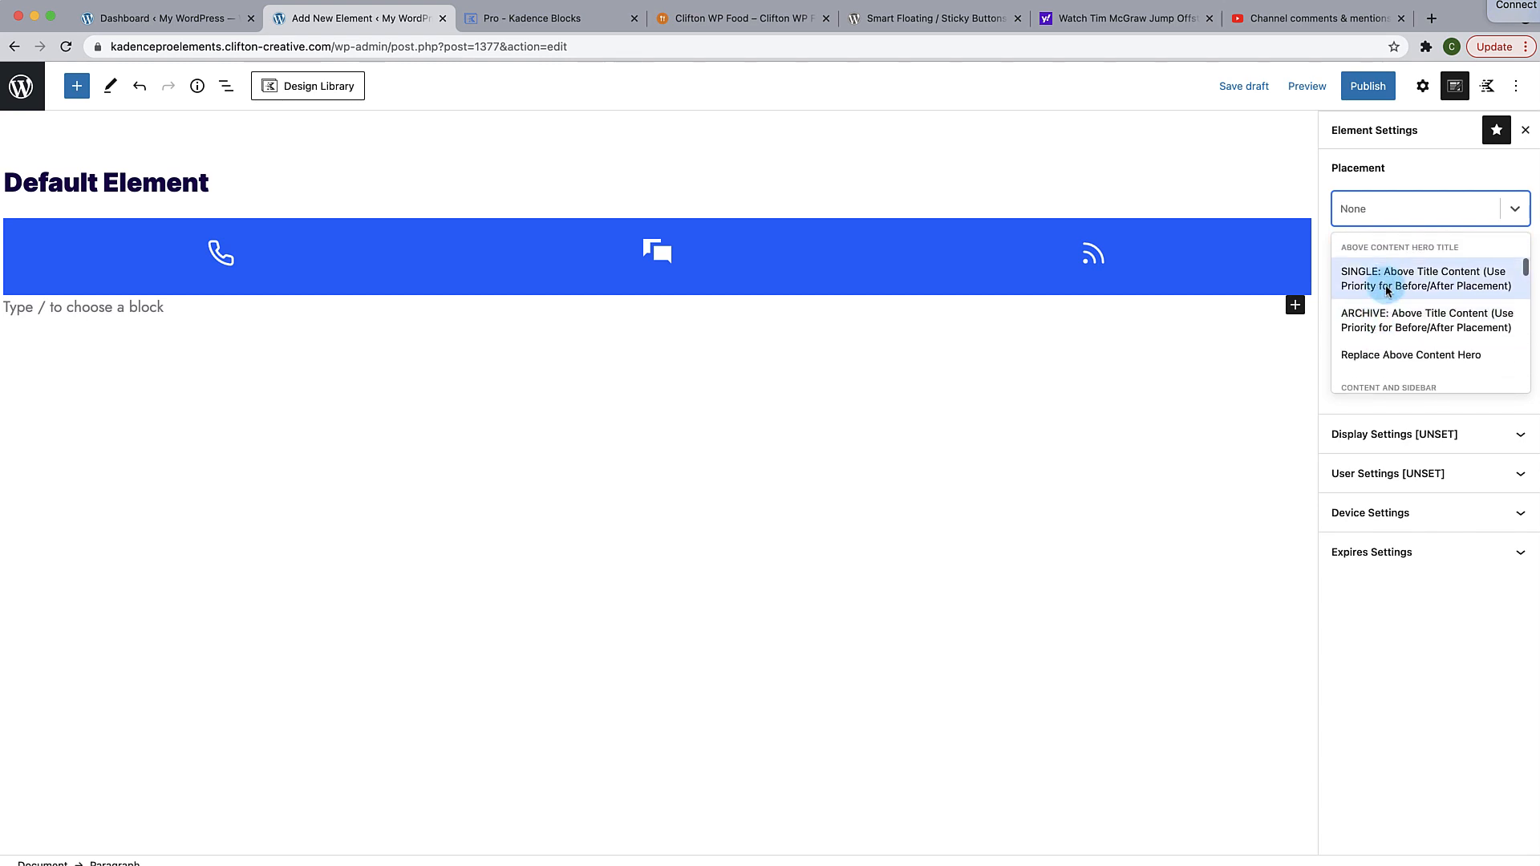
pyautogui.scroll(-3, 1383, 311)
pyautogui.scroll(-2, 1383, 309)
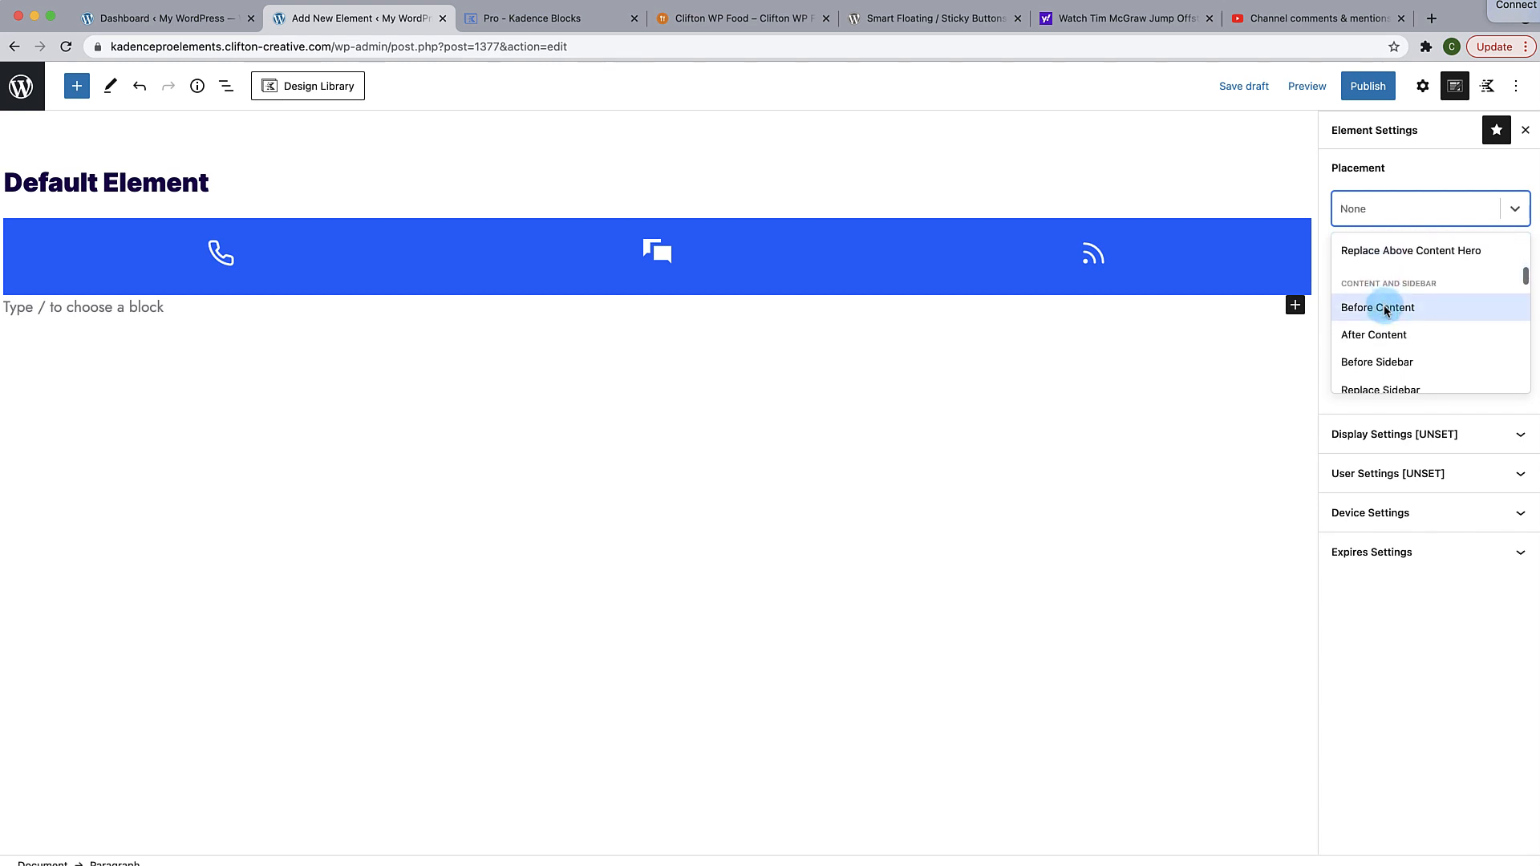
pyautogui.scroll(1, 1382, 308)
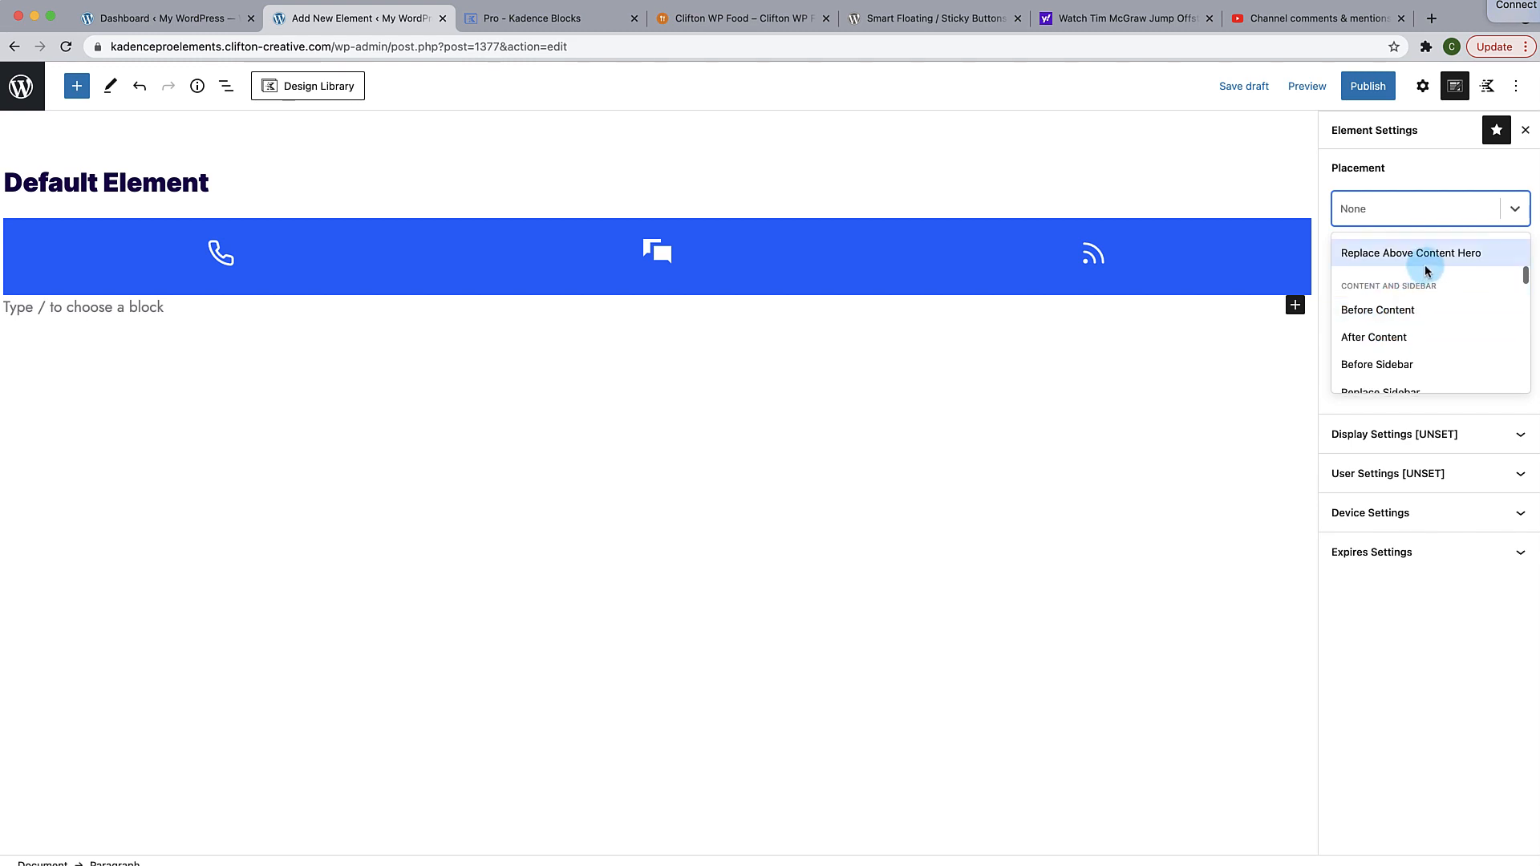
pyautogui.scroll(-2, 1401, 311)
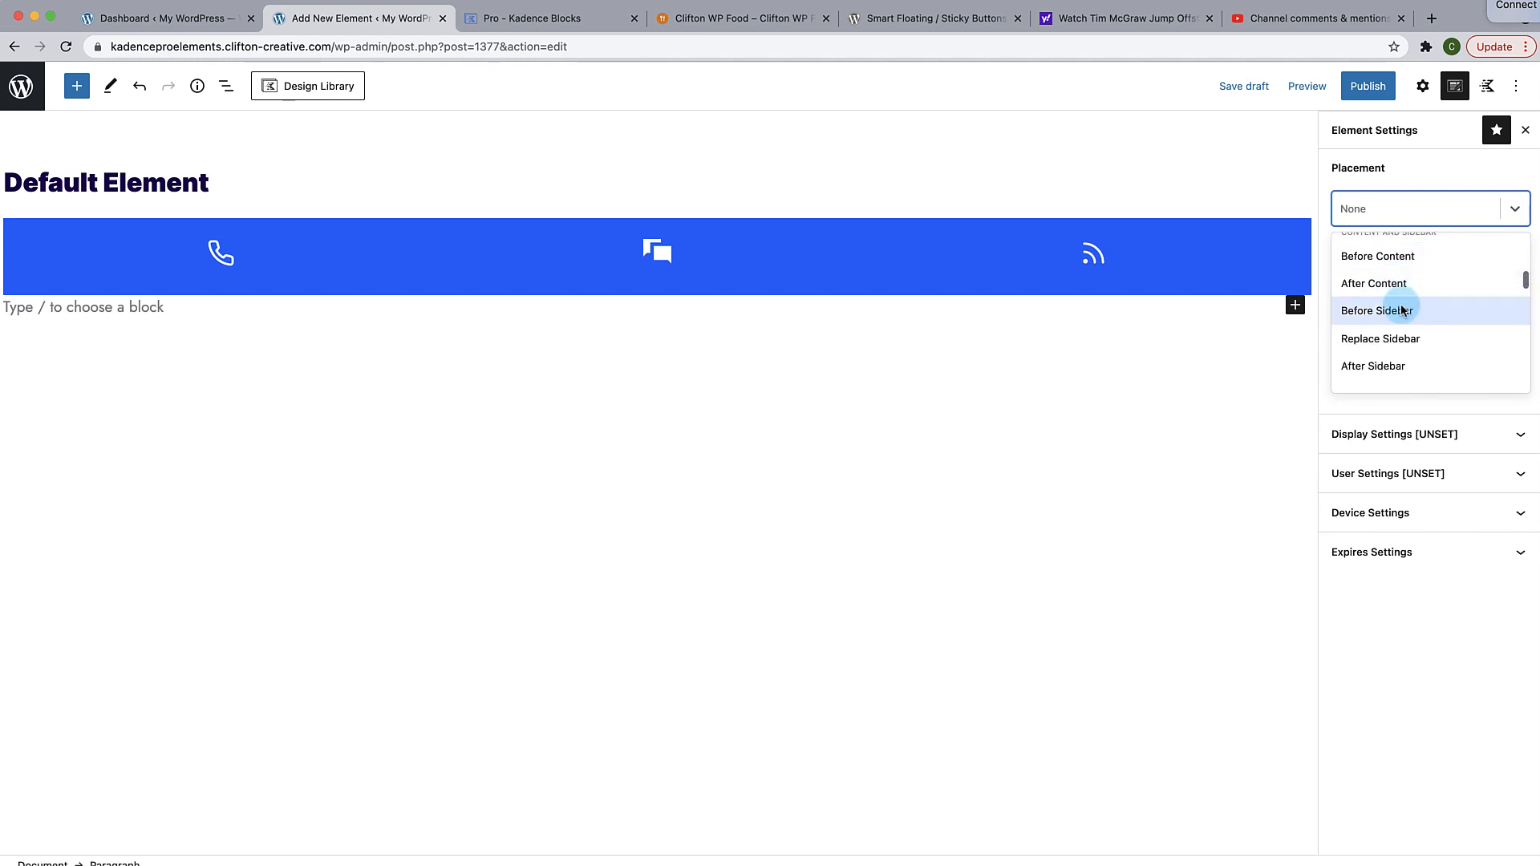
pyautogui.scroll(-5, 1388, 333)
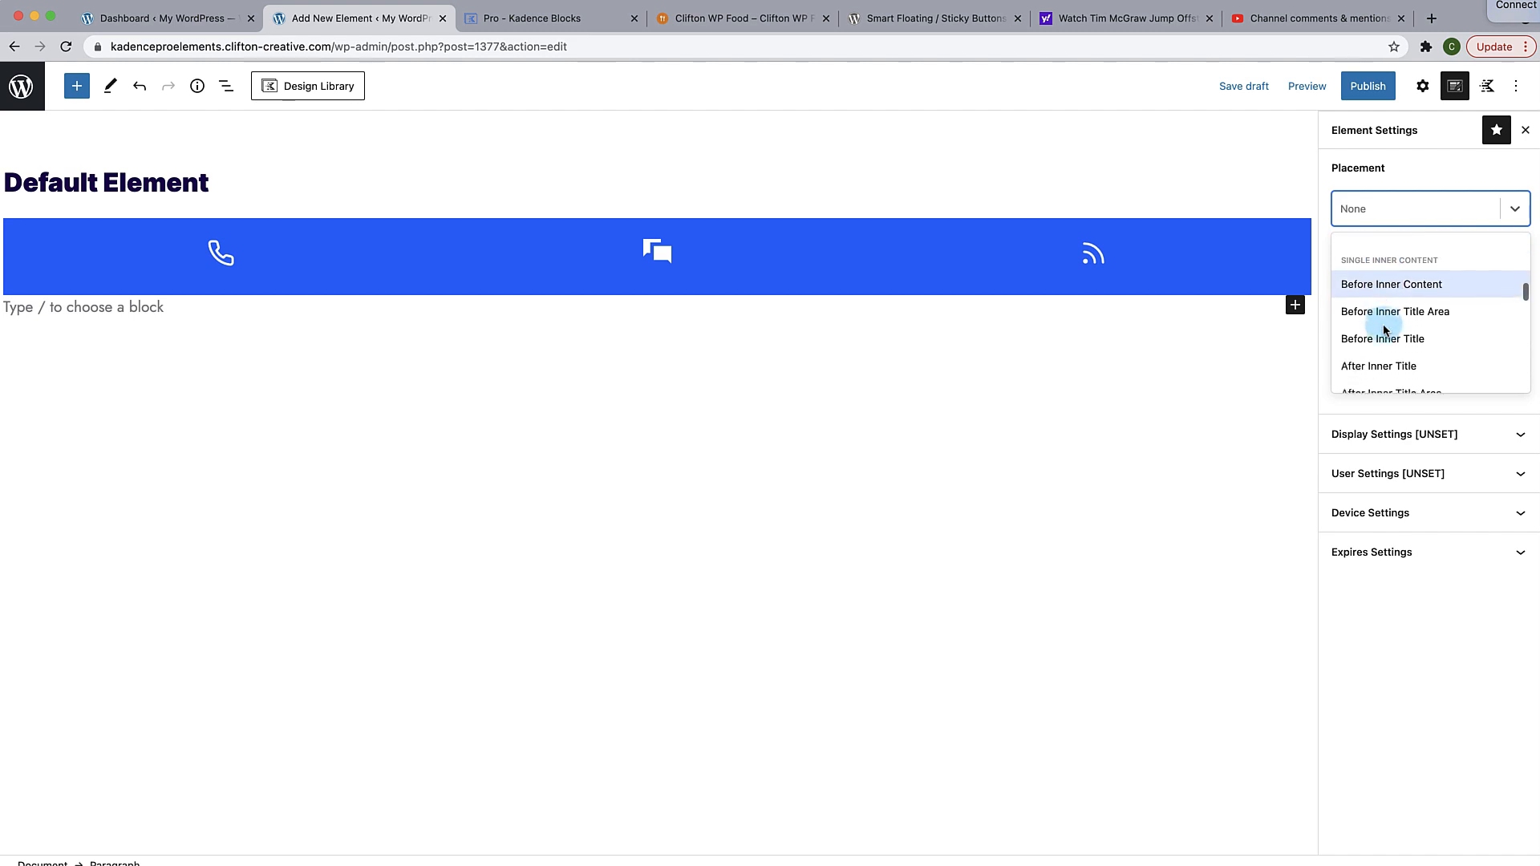
pyautogui.scroll(-6, 1384, 329)
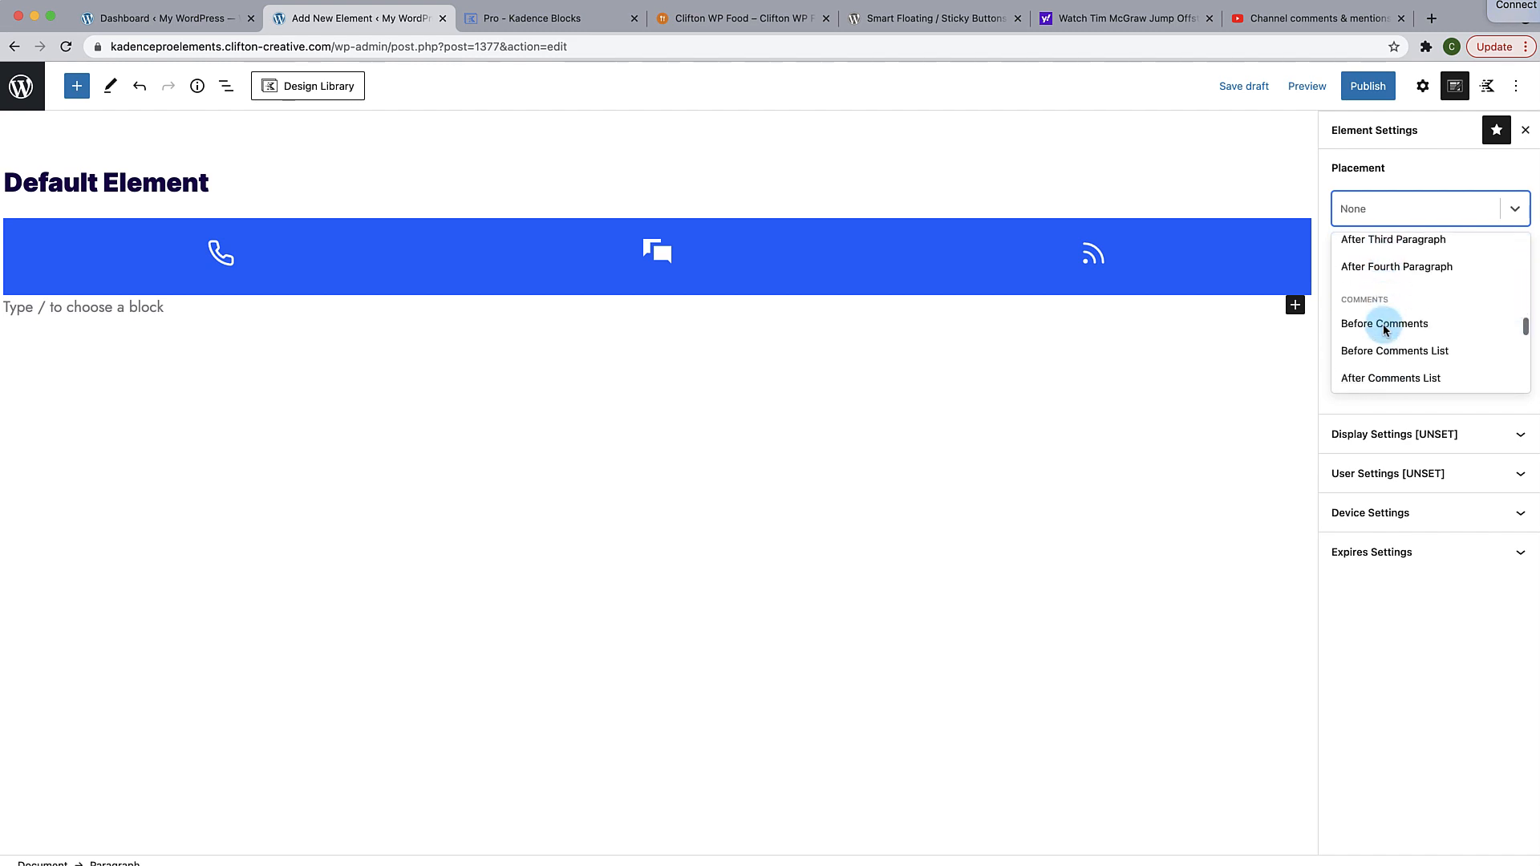
pyautogui.scroll(-4, 1384, 330)
pyautogui.scroll(10, 1384, 330)
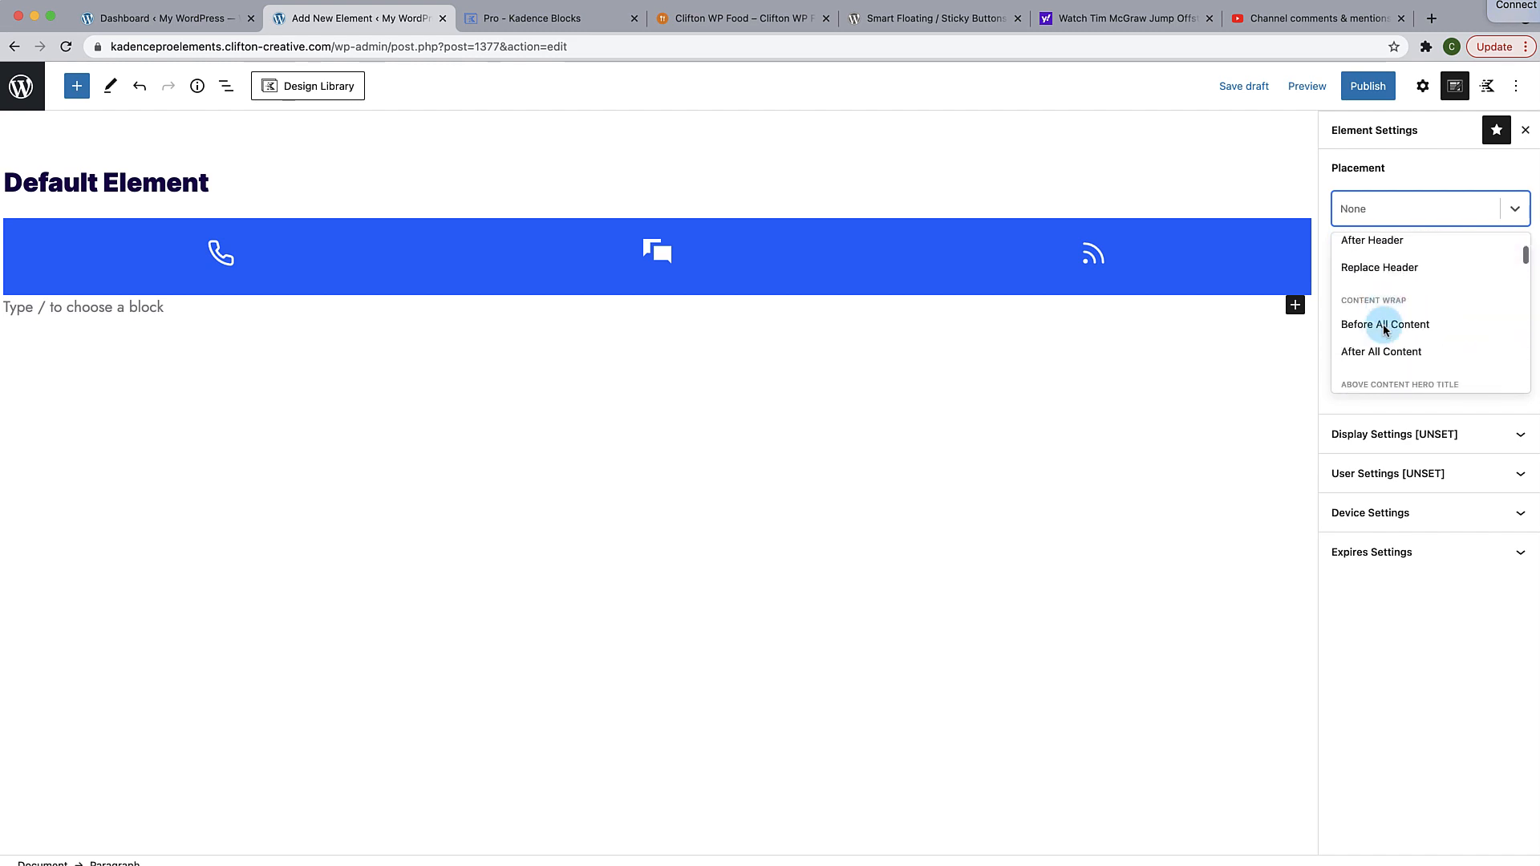
pyautogui.scroll(-10, 1384, 329)
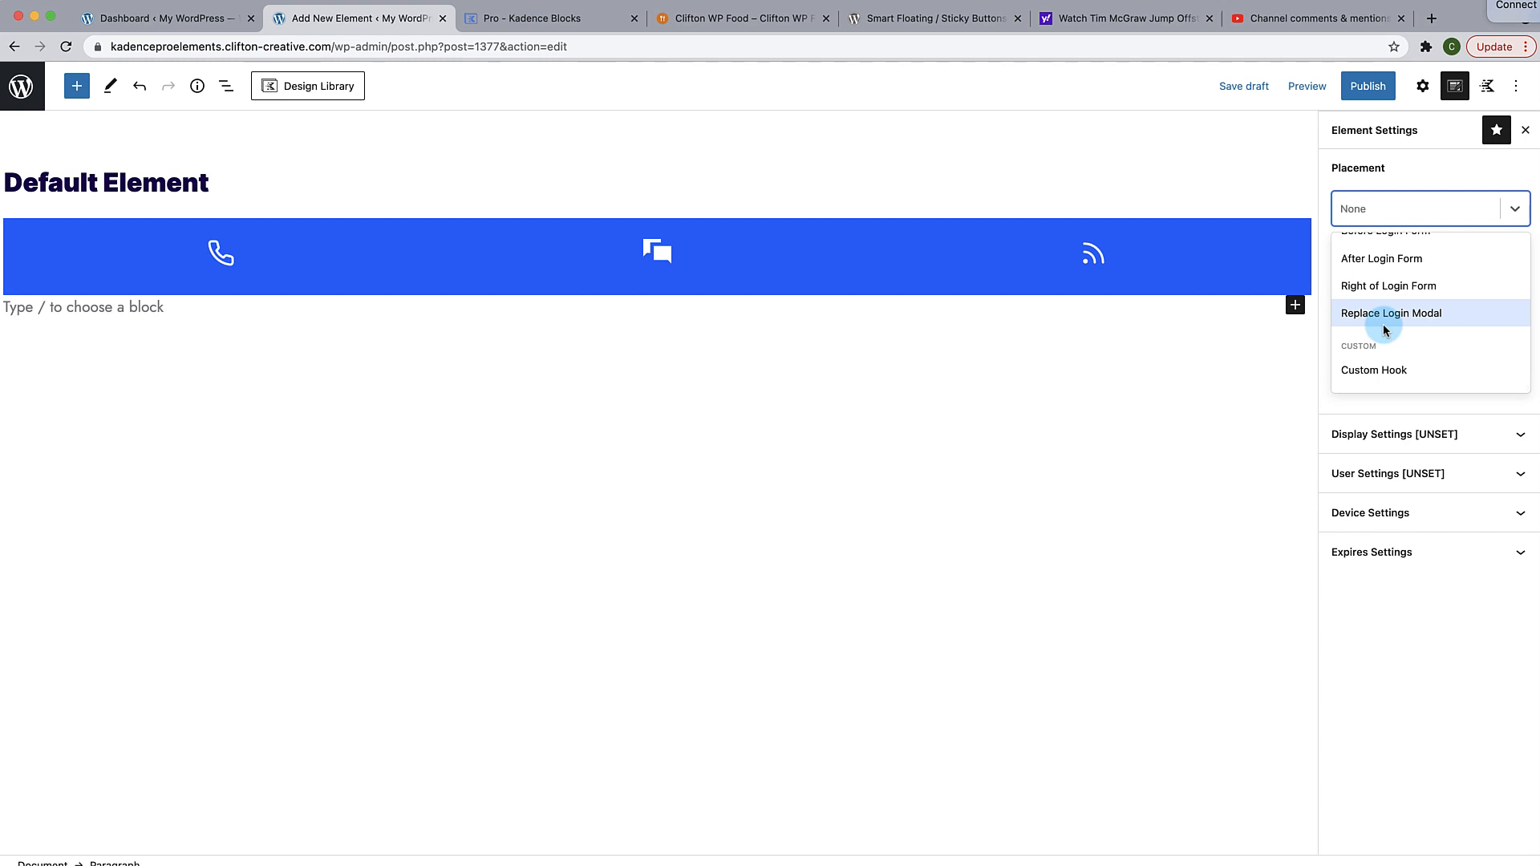
# Step: Set the element's placement to After Footer
pyautogui.scroll(8, 1383, 328)
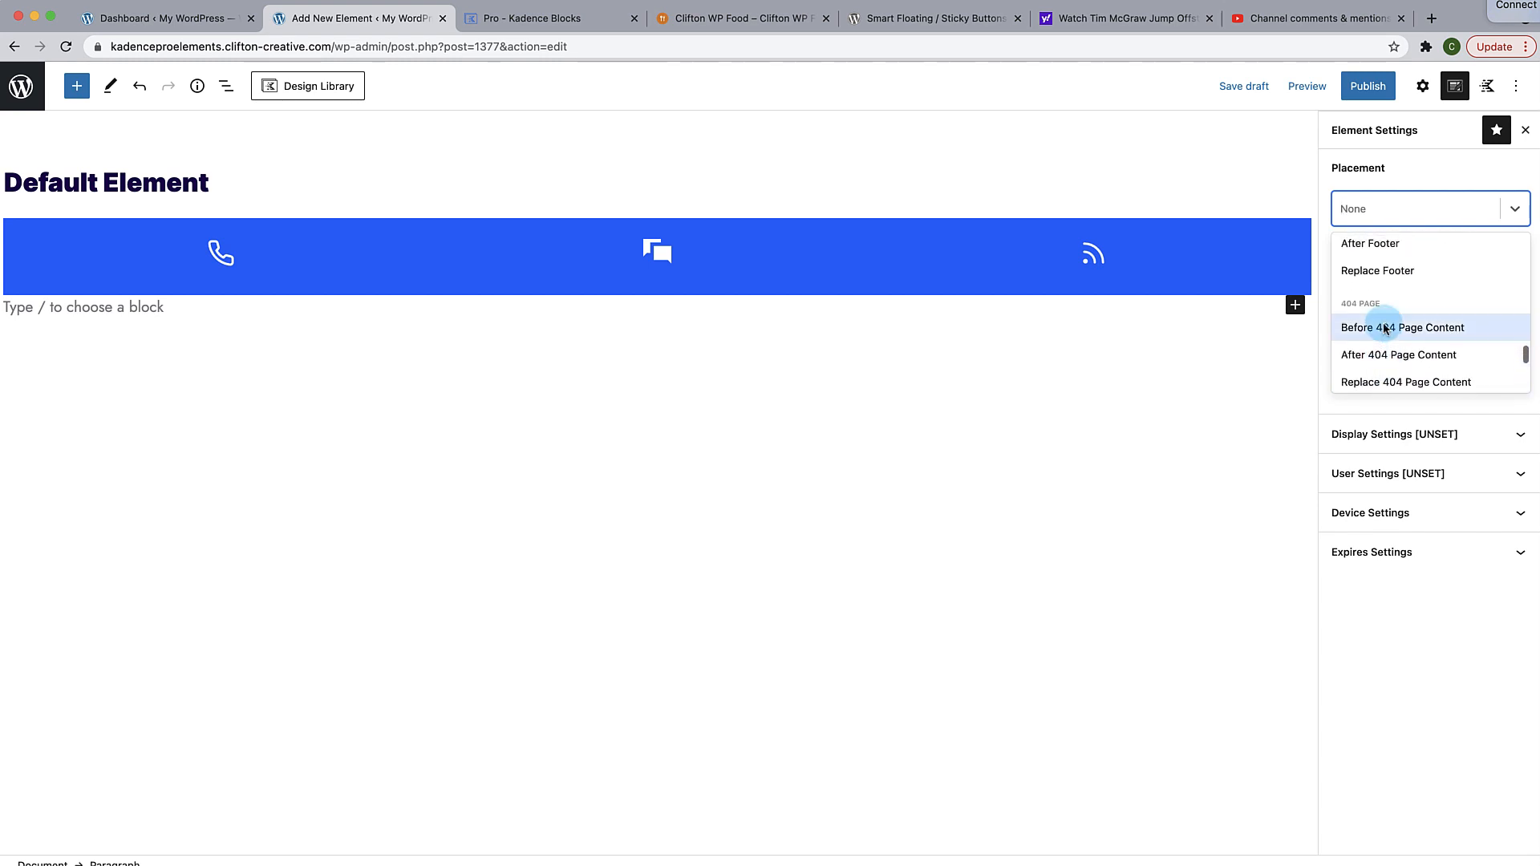
pyautogui.scroll(3, 1384, 330)
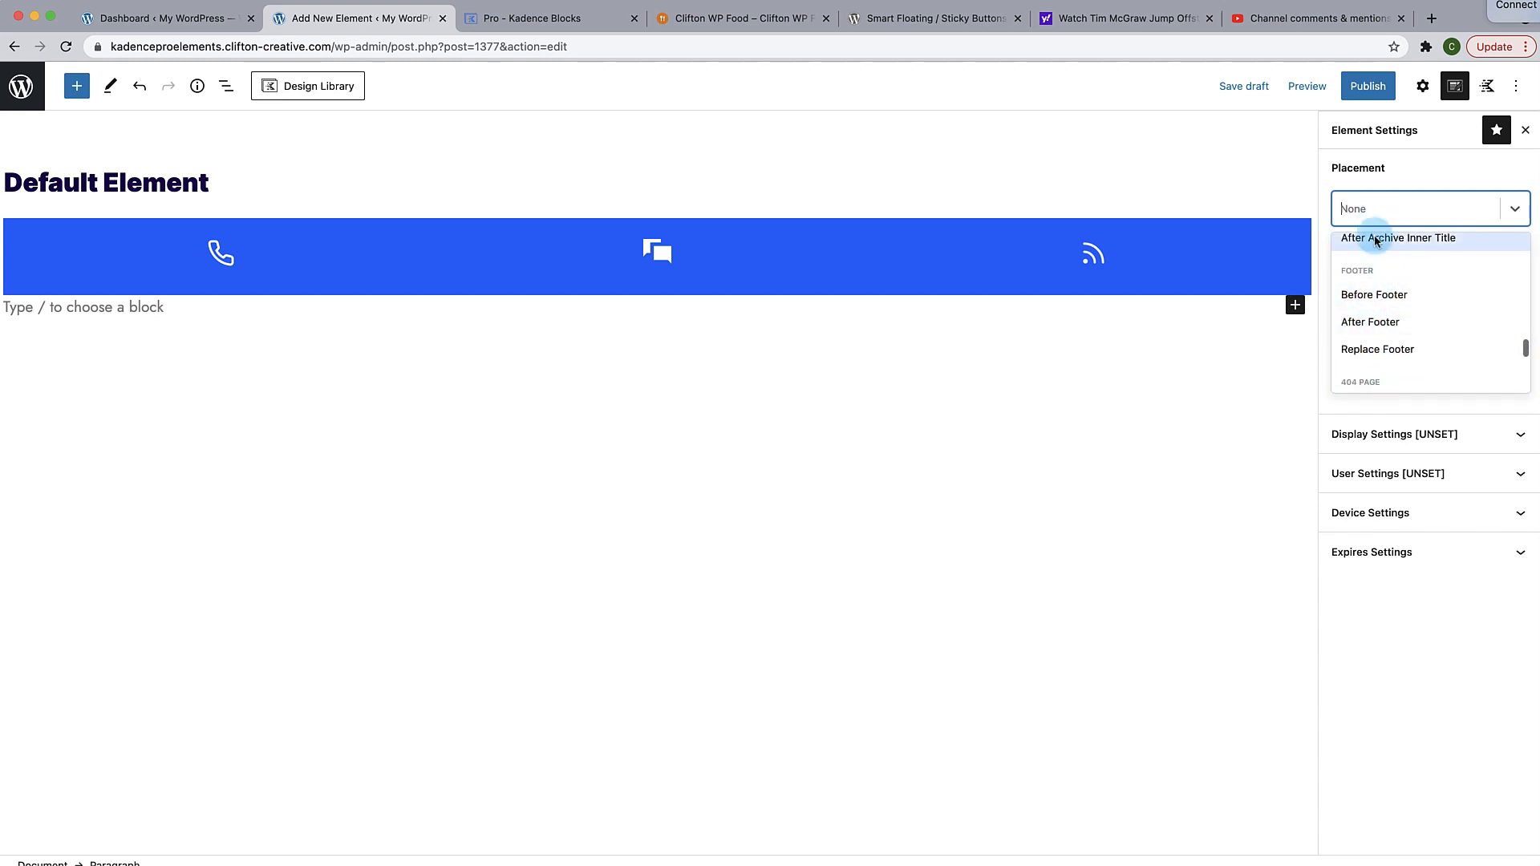
pyautogui.click(1374, 323)
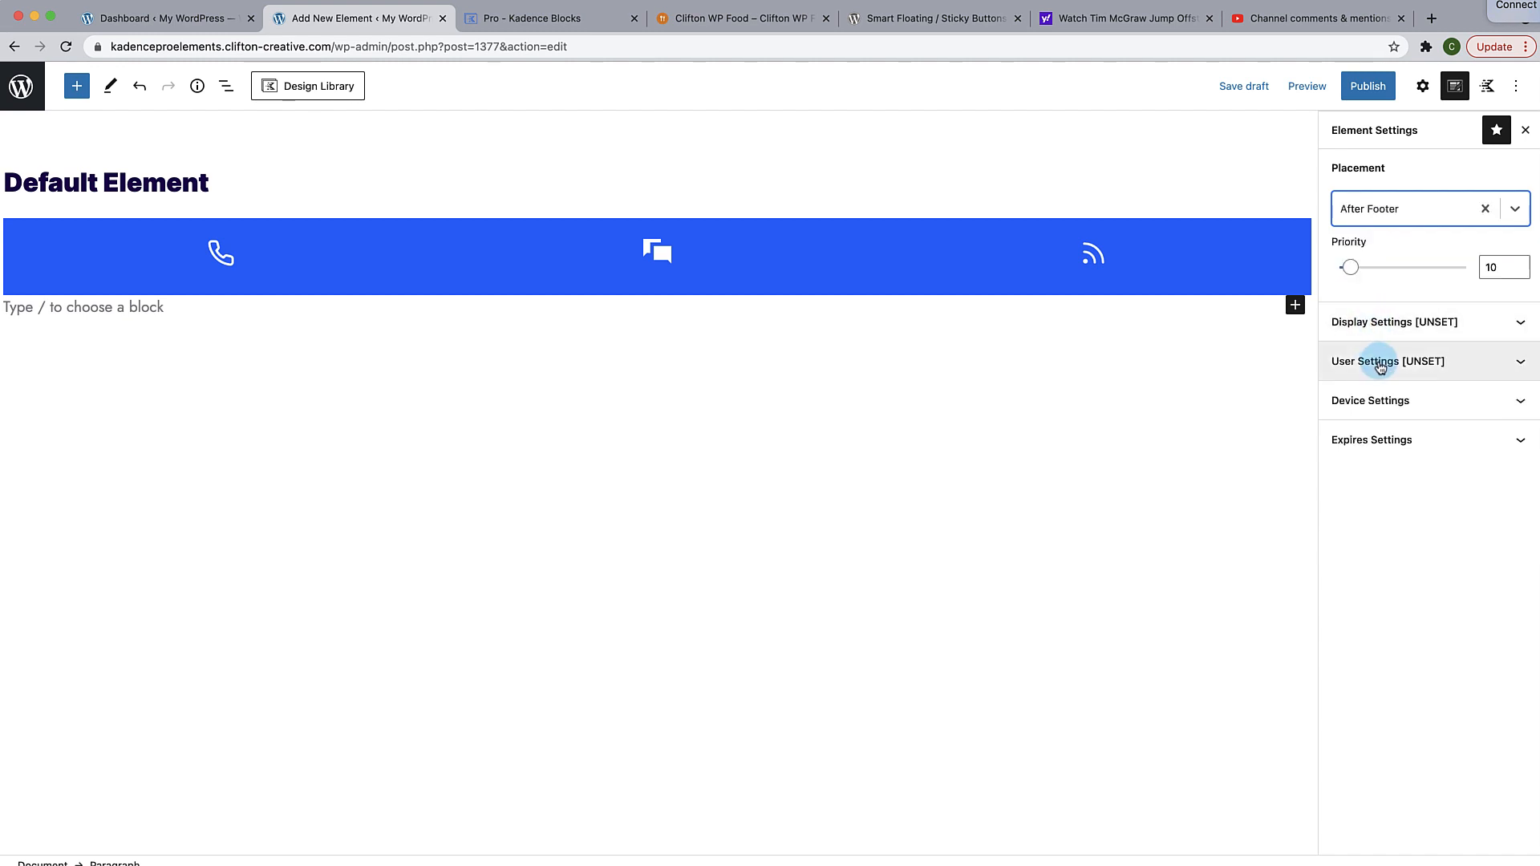
# Step: Set the element's display rule to show on the Entire Site
pyautogui.click(1479, 323)
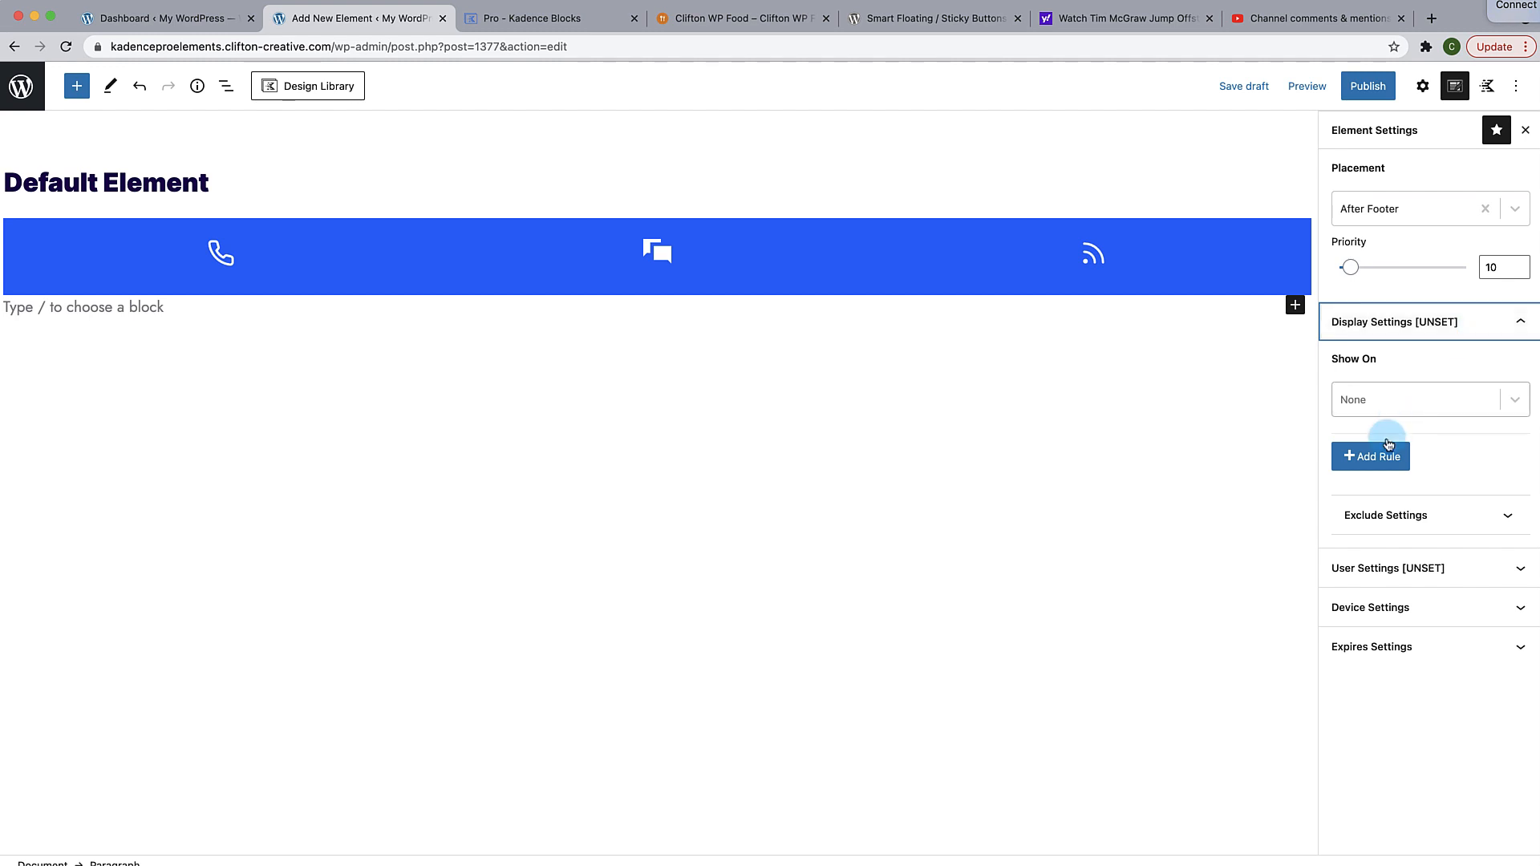
pyautogui.click(1514, 405)
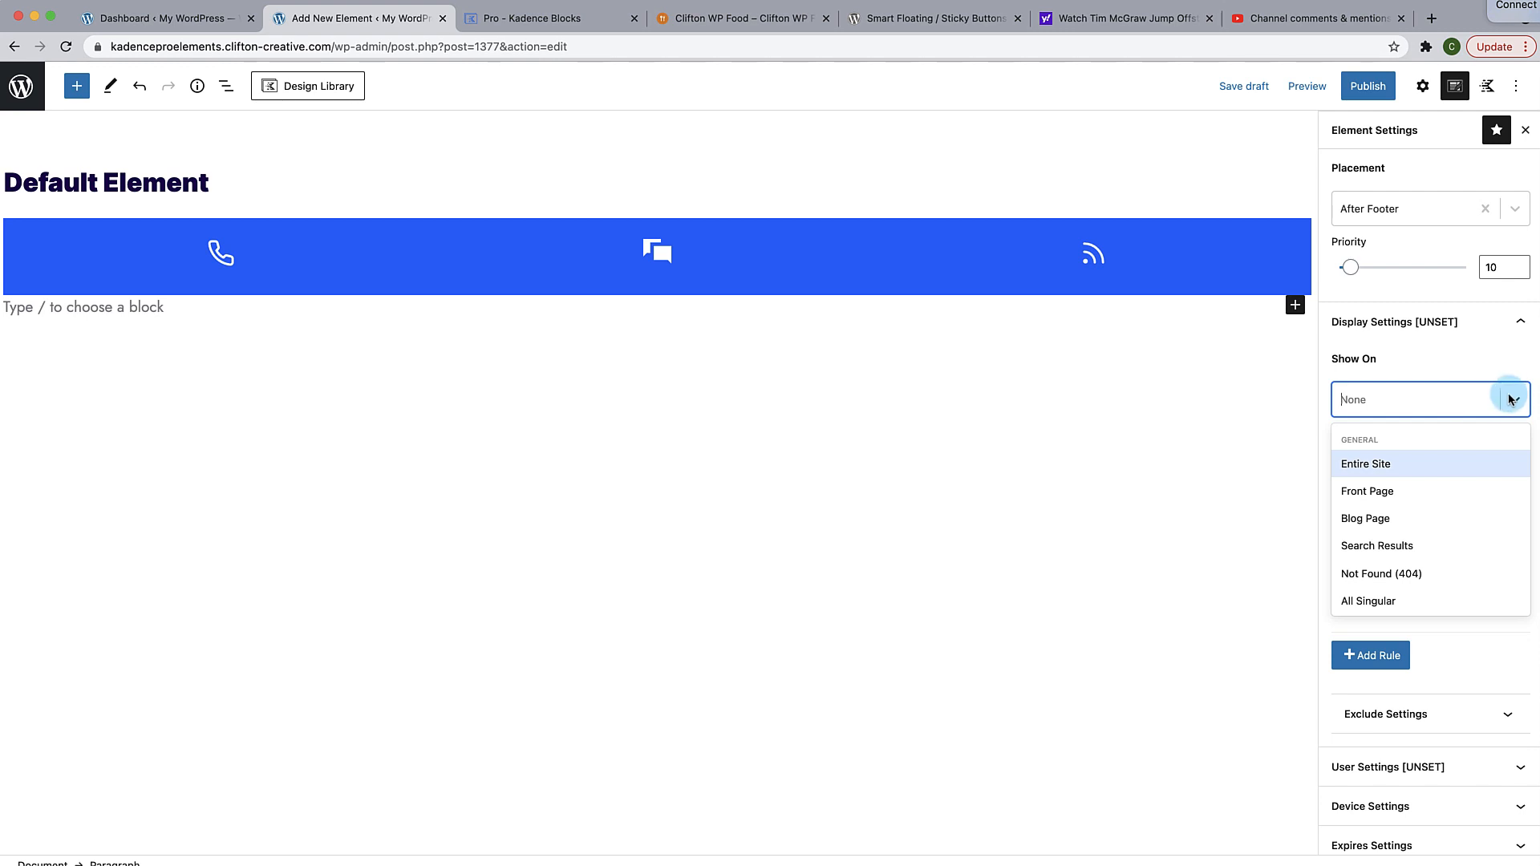
pyautogui.click(1372, 465)
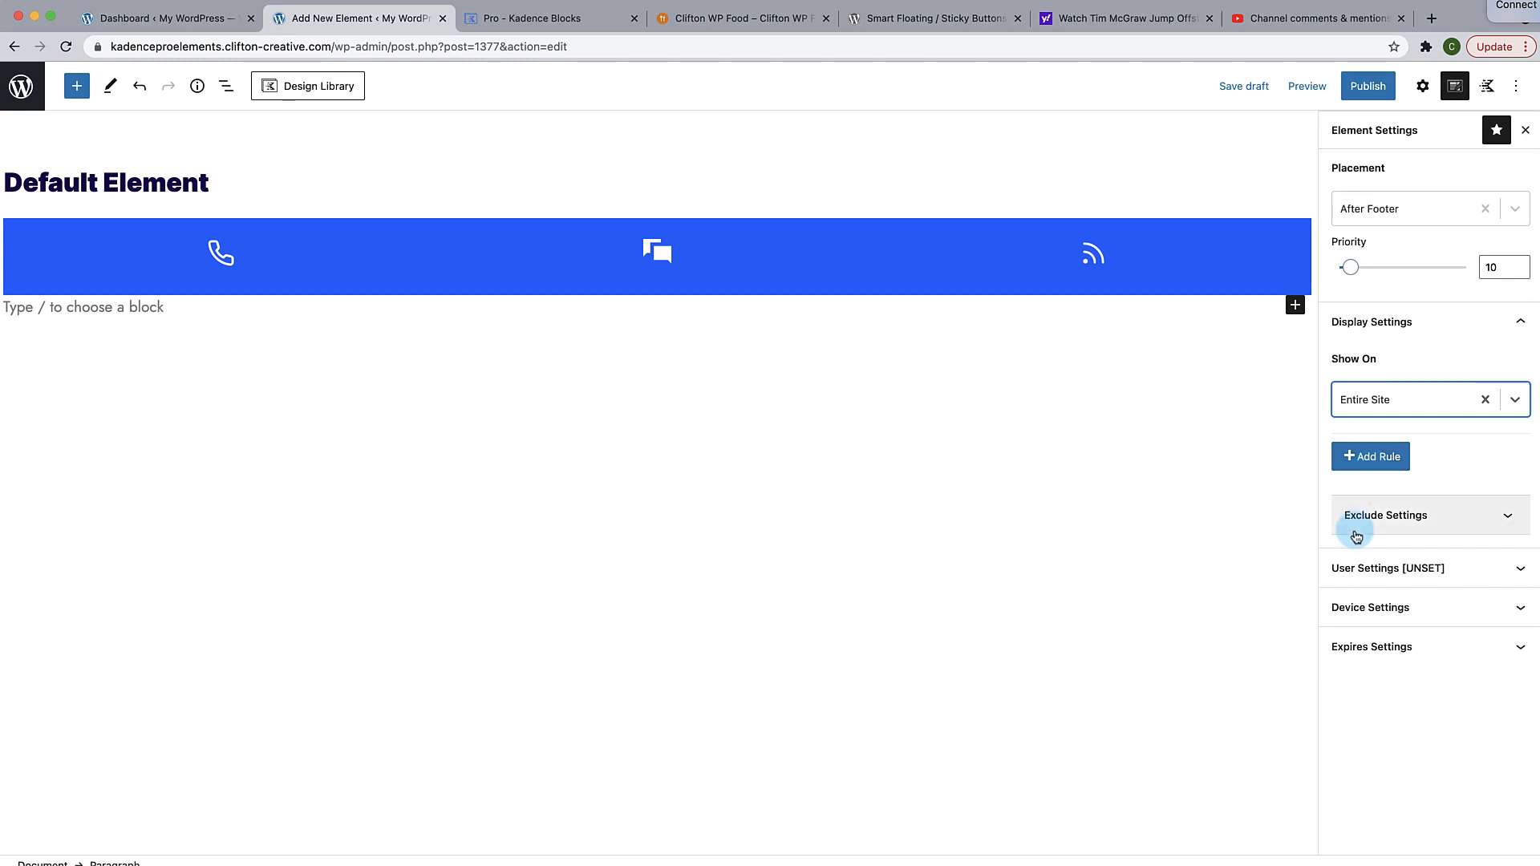
# Step: Check the exclude settings and examine which user groups and roles the element can be made visible to
pyautogui.click(1409, 520)
pyautogui.click(1441, 522)
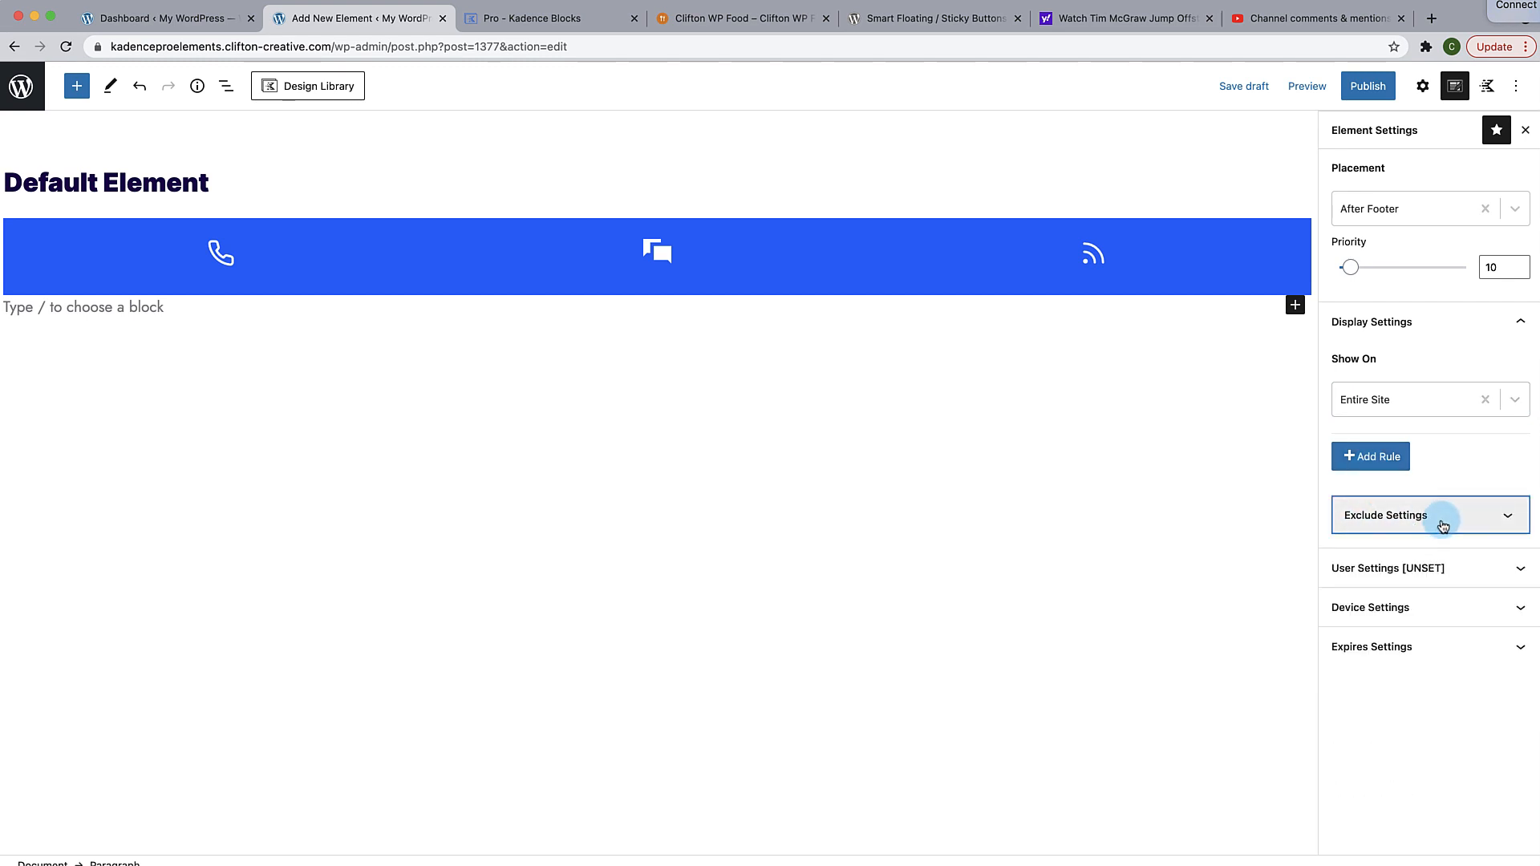
pyautogui.click(1454, 585)
pyautogui.click(1516, 649)
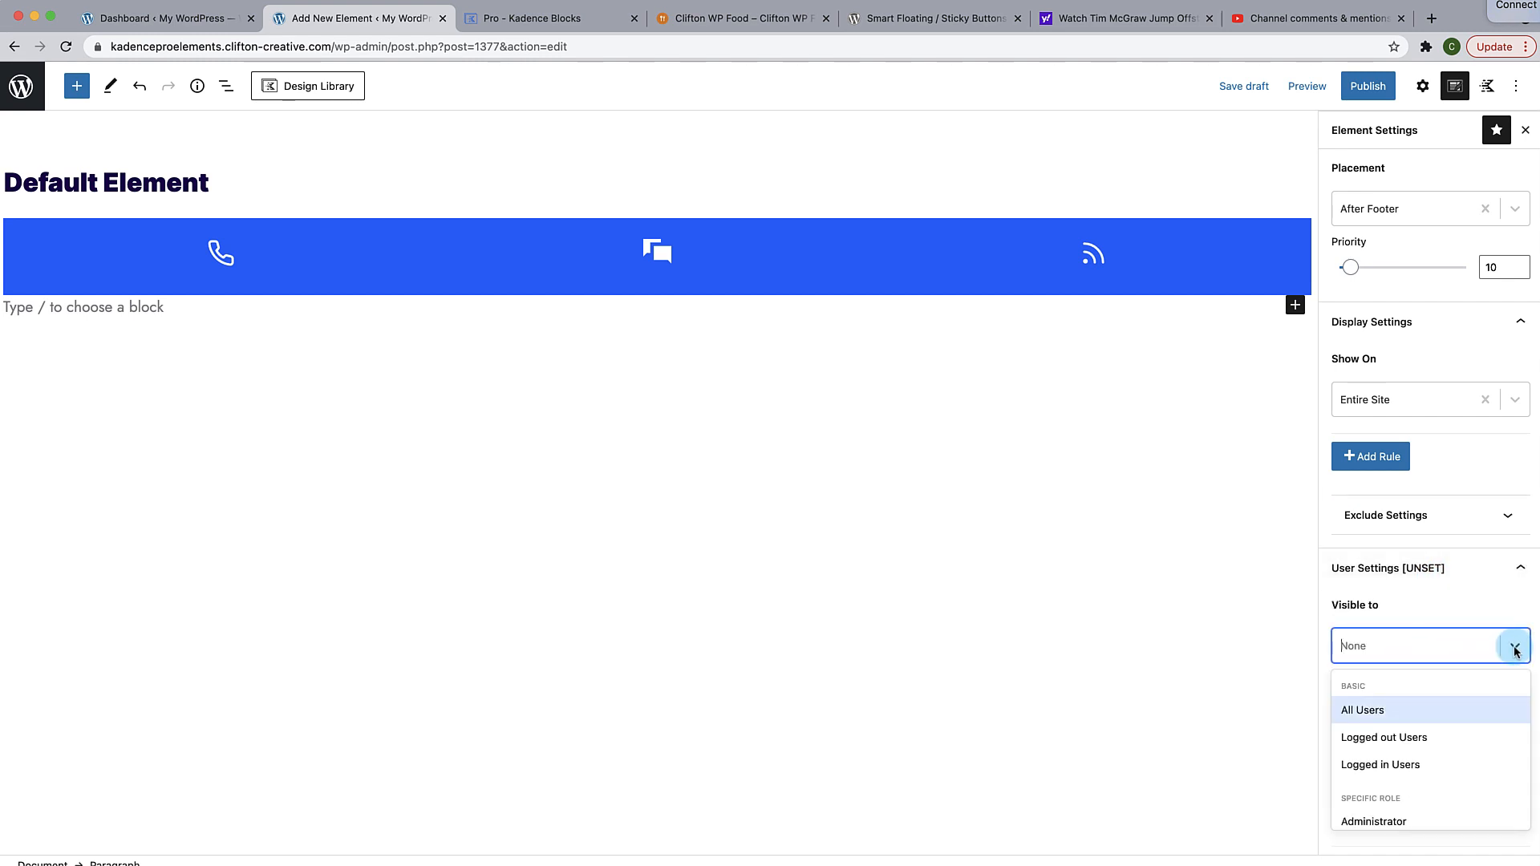
pyautogui.scroll(-1, 1440, 682)
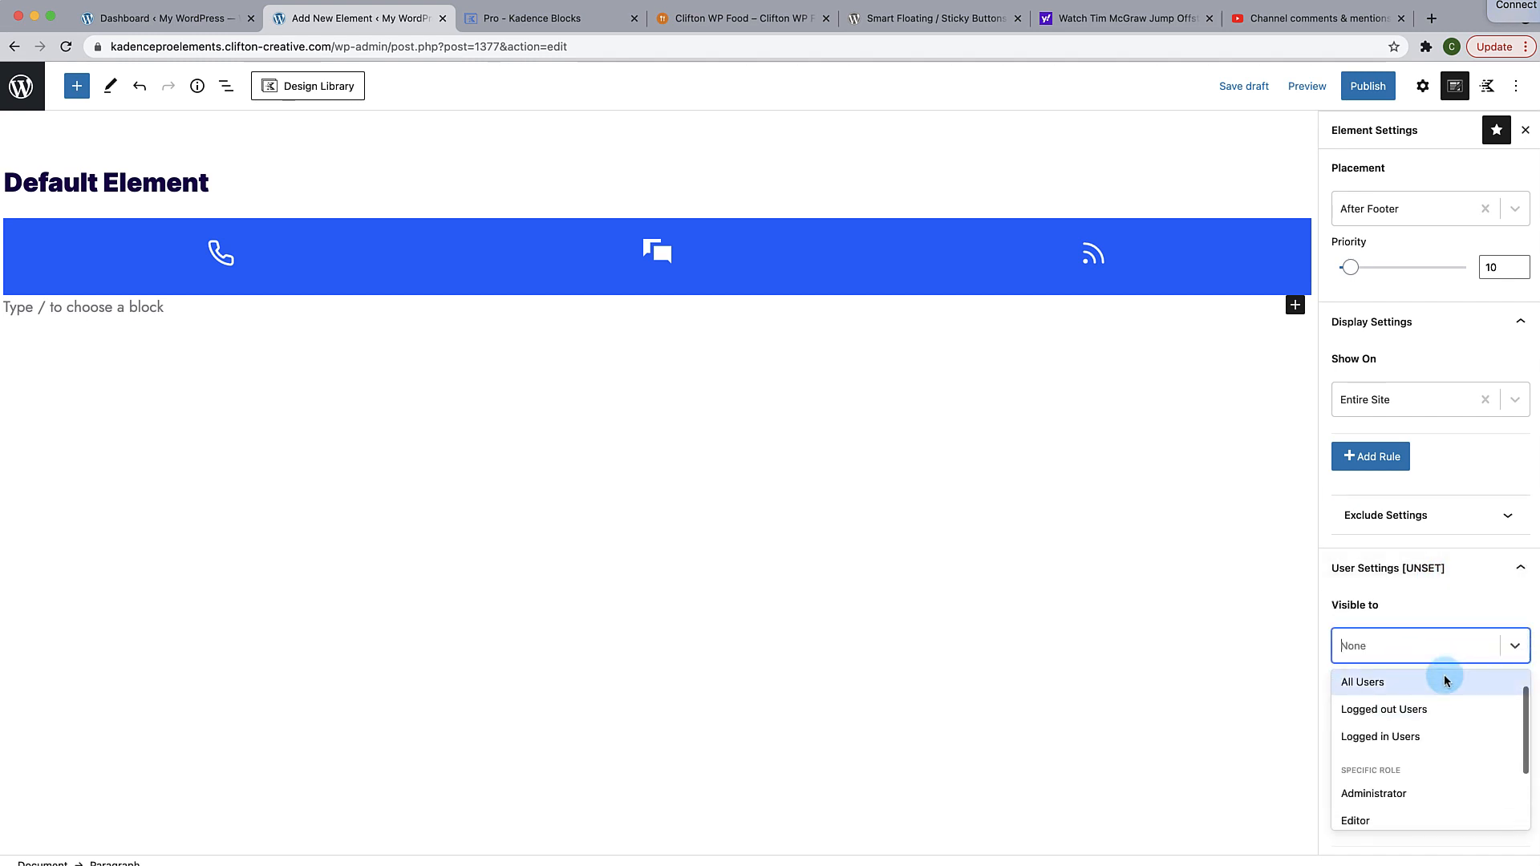
pyautogui.scroll(-2, 1445, 681)
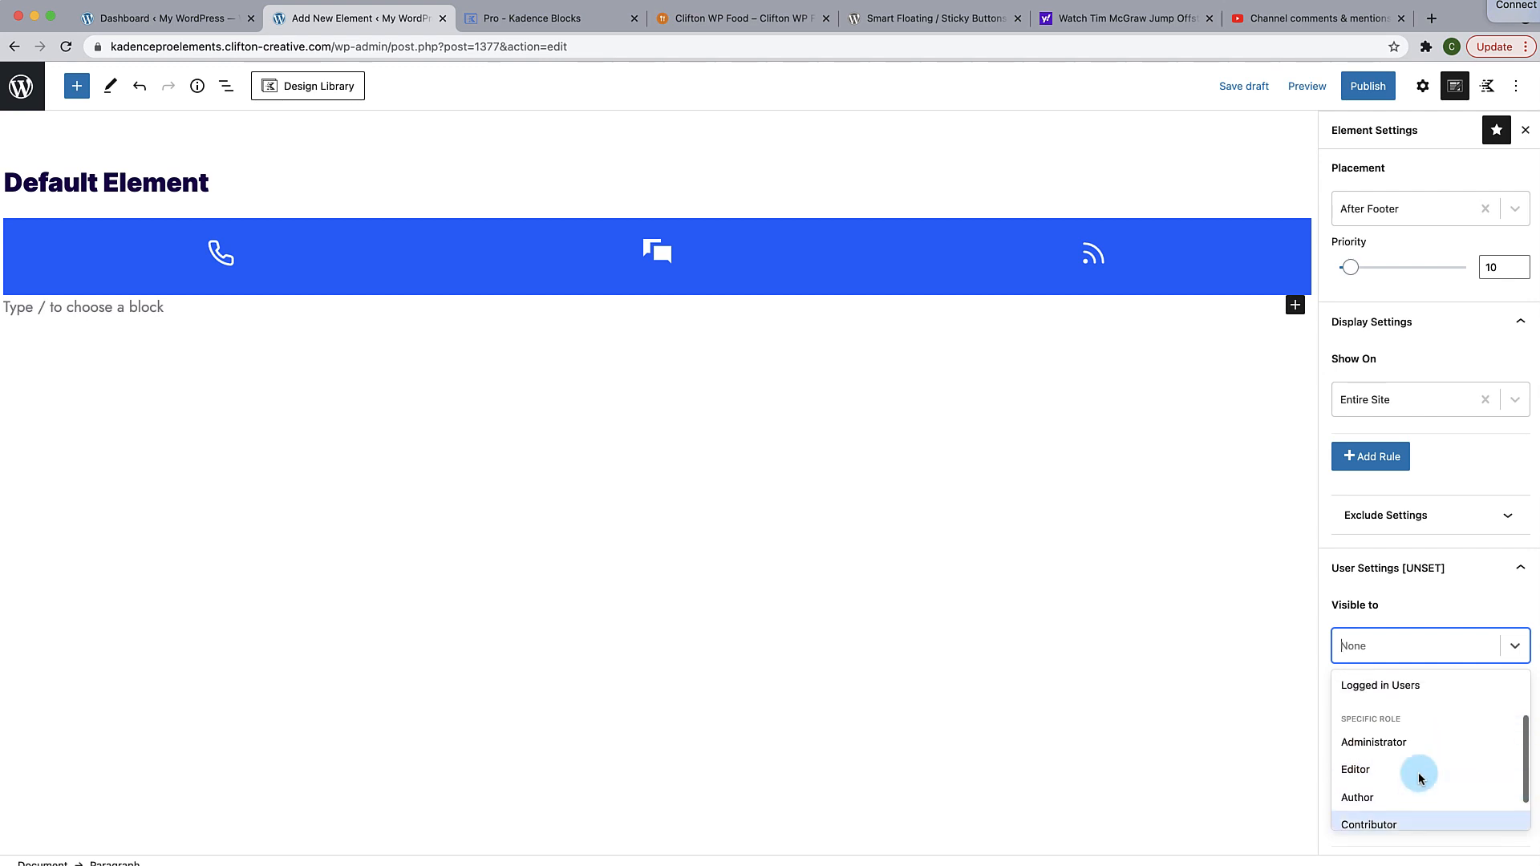
pyautogui.scroll(3, 1419, 778)
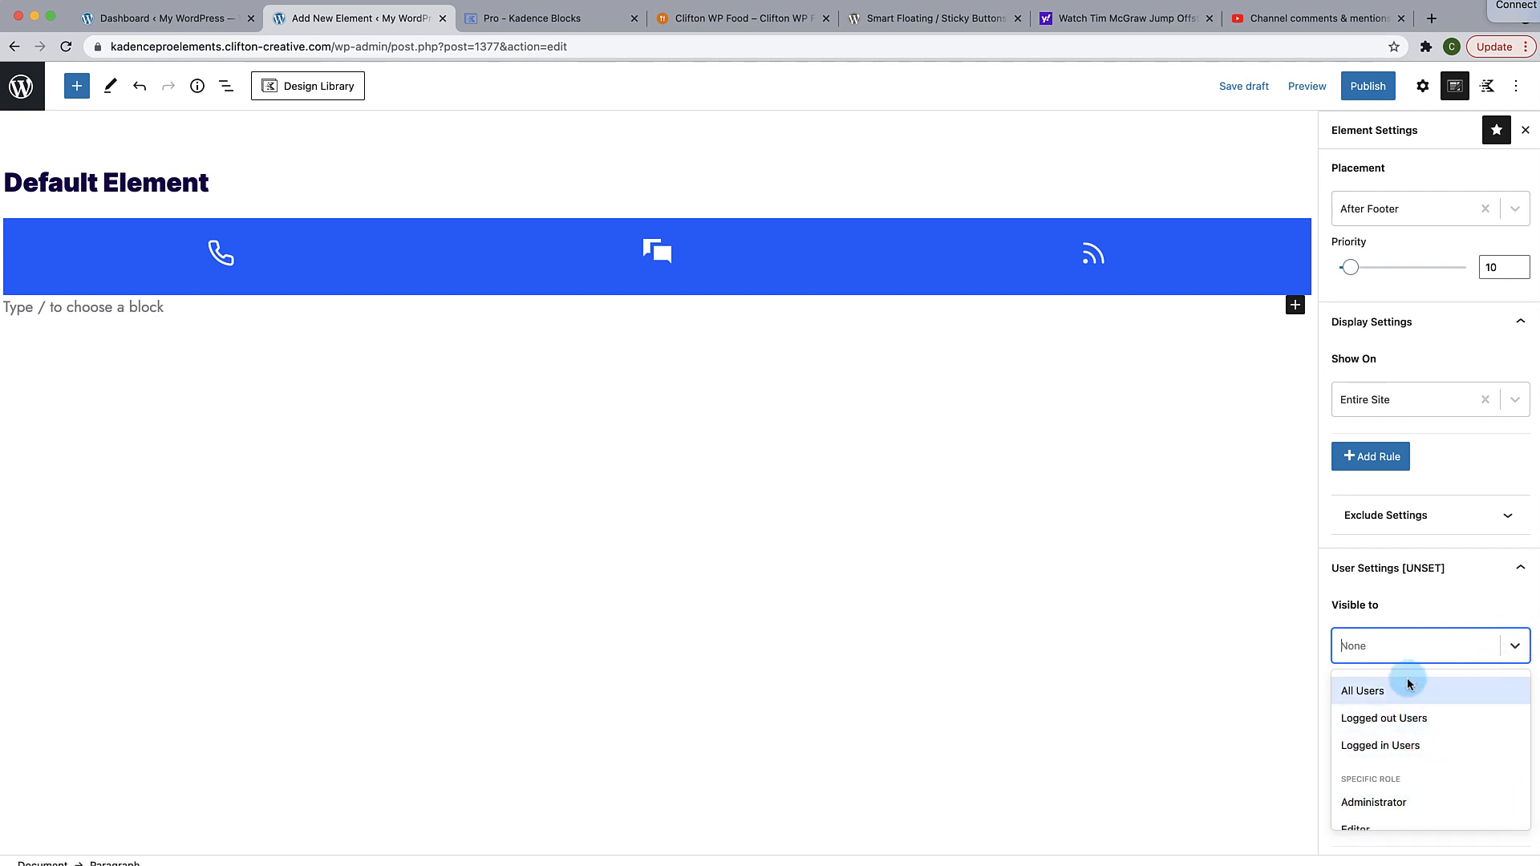
pyautogui.click(1516, 650)
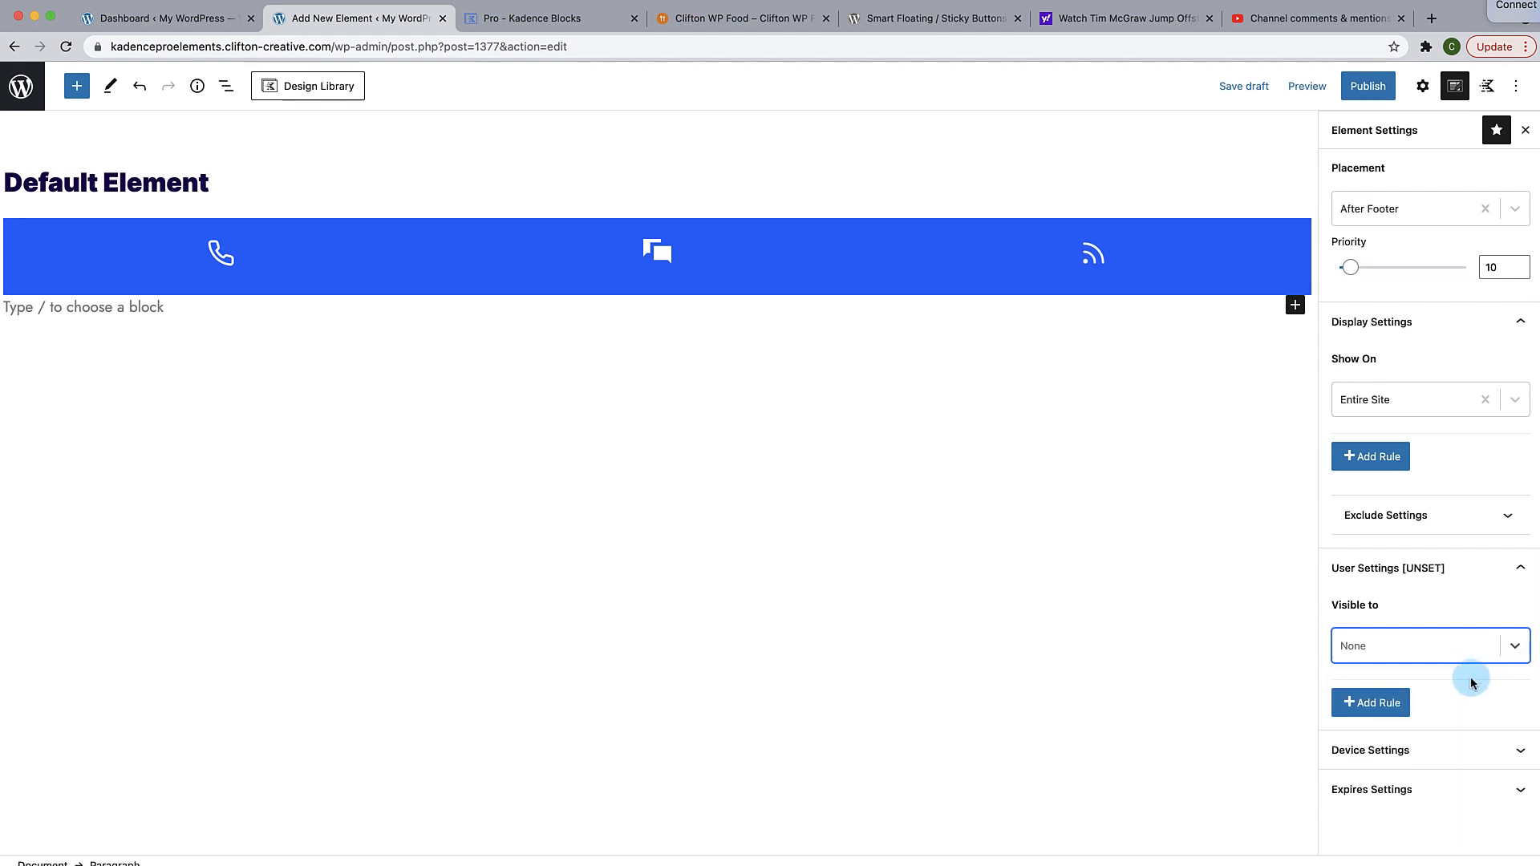
# Step: Examine the device choices offered for showing the element
pyautogui.click(1431, 748)
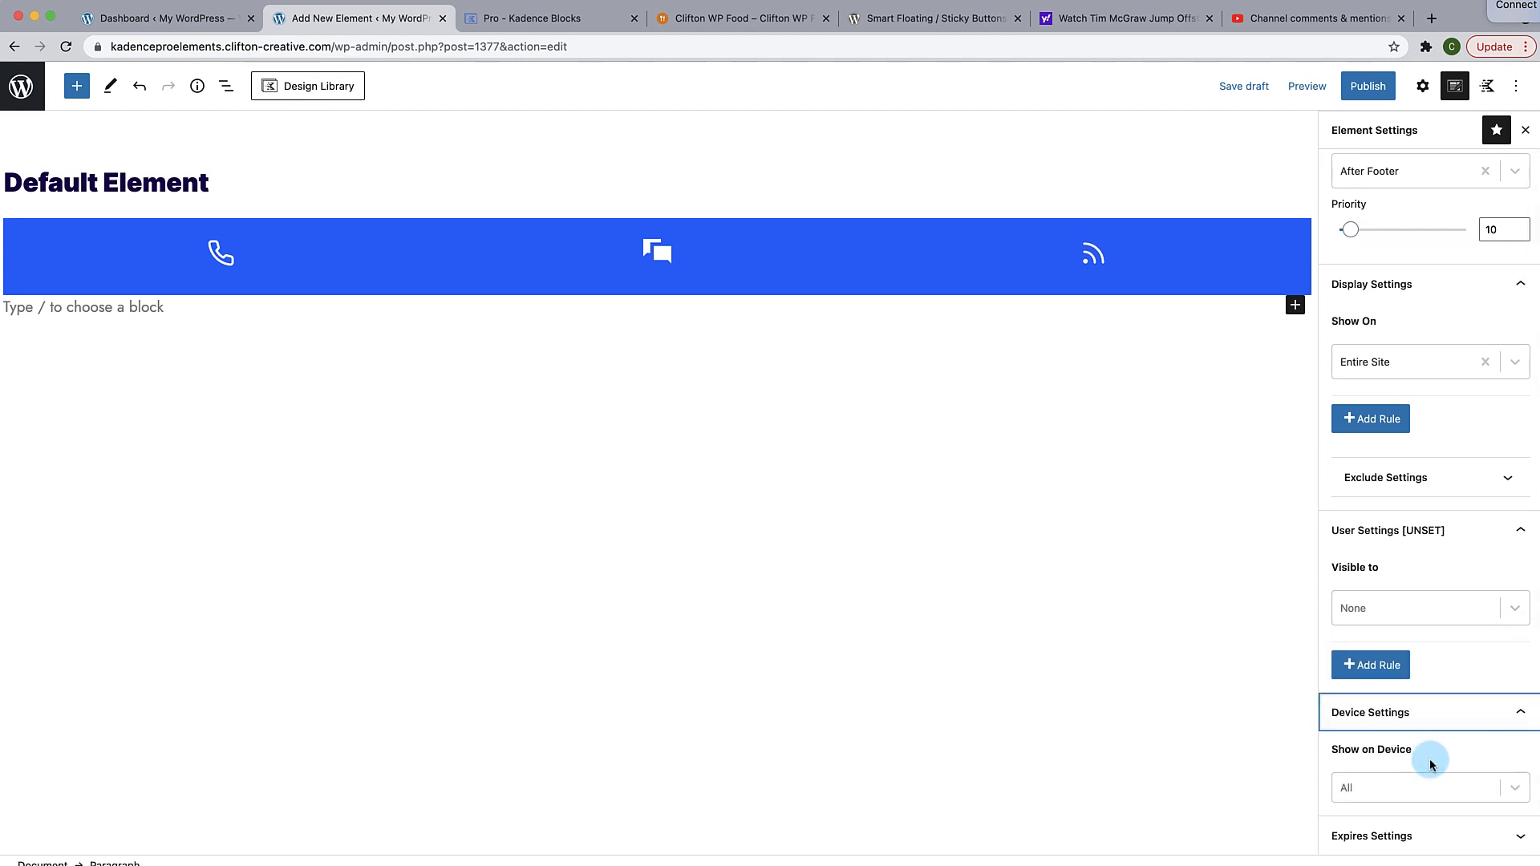
pyautogui.click(1405, 788)
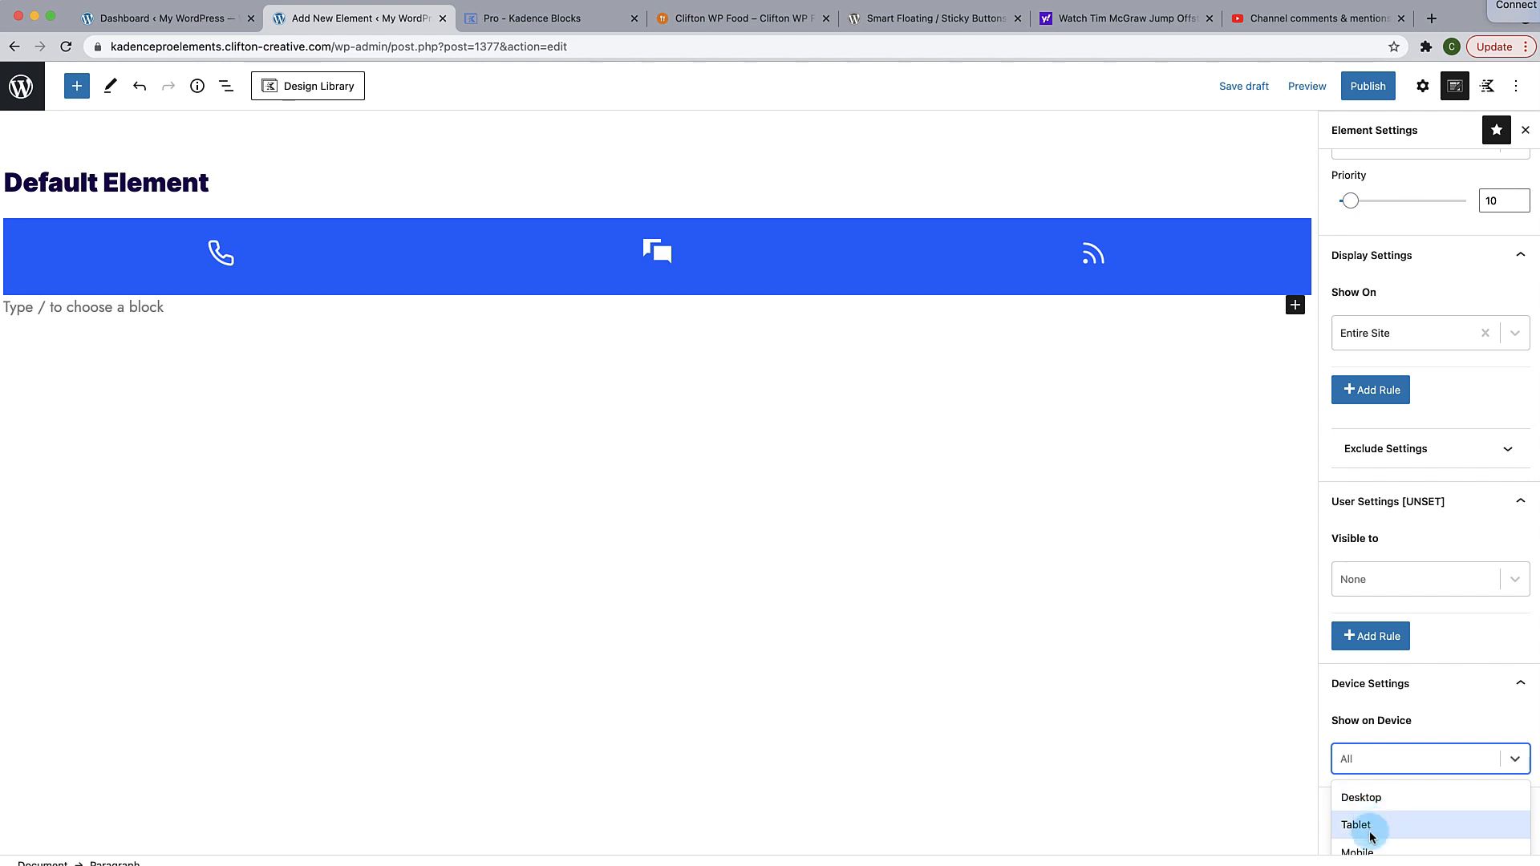
pyautogui.click(1506, 760)
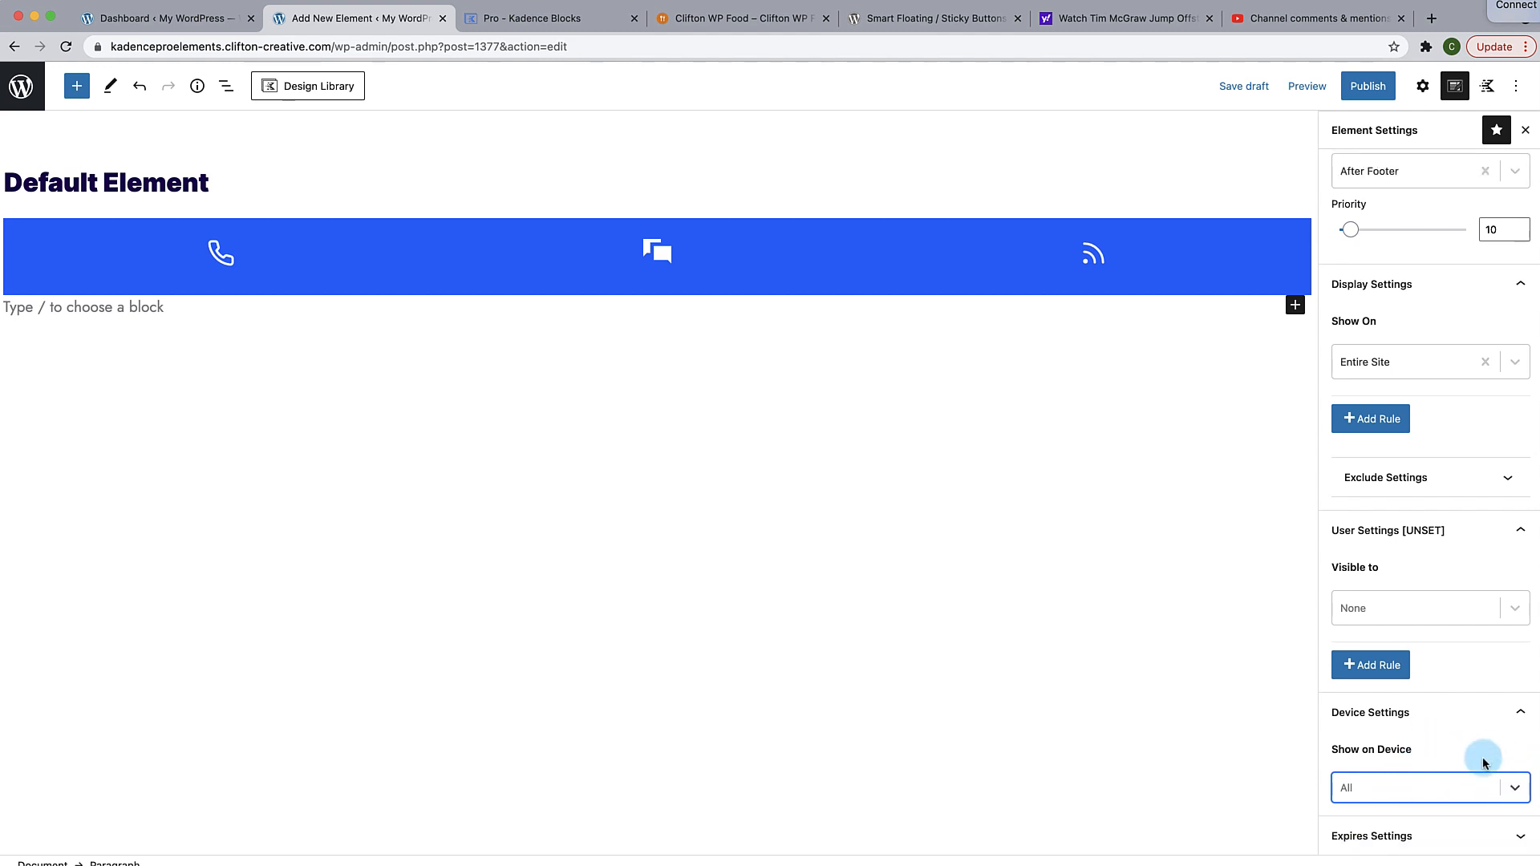
# Step: Turn on the element's expiry to inspect its date and time options, and turn it off again
pyautogui.click(1428, 839)
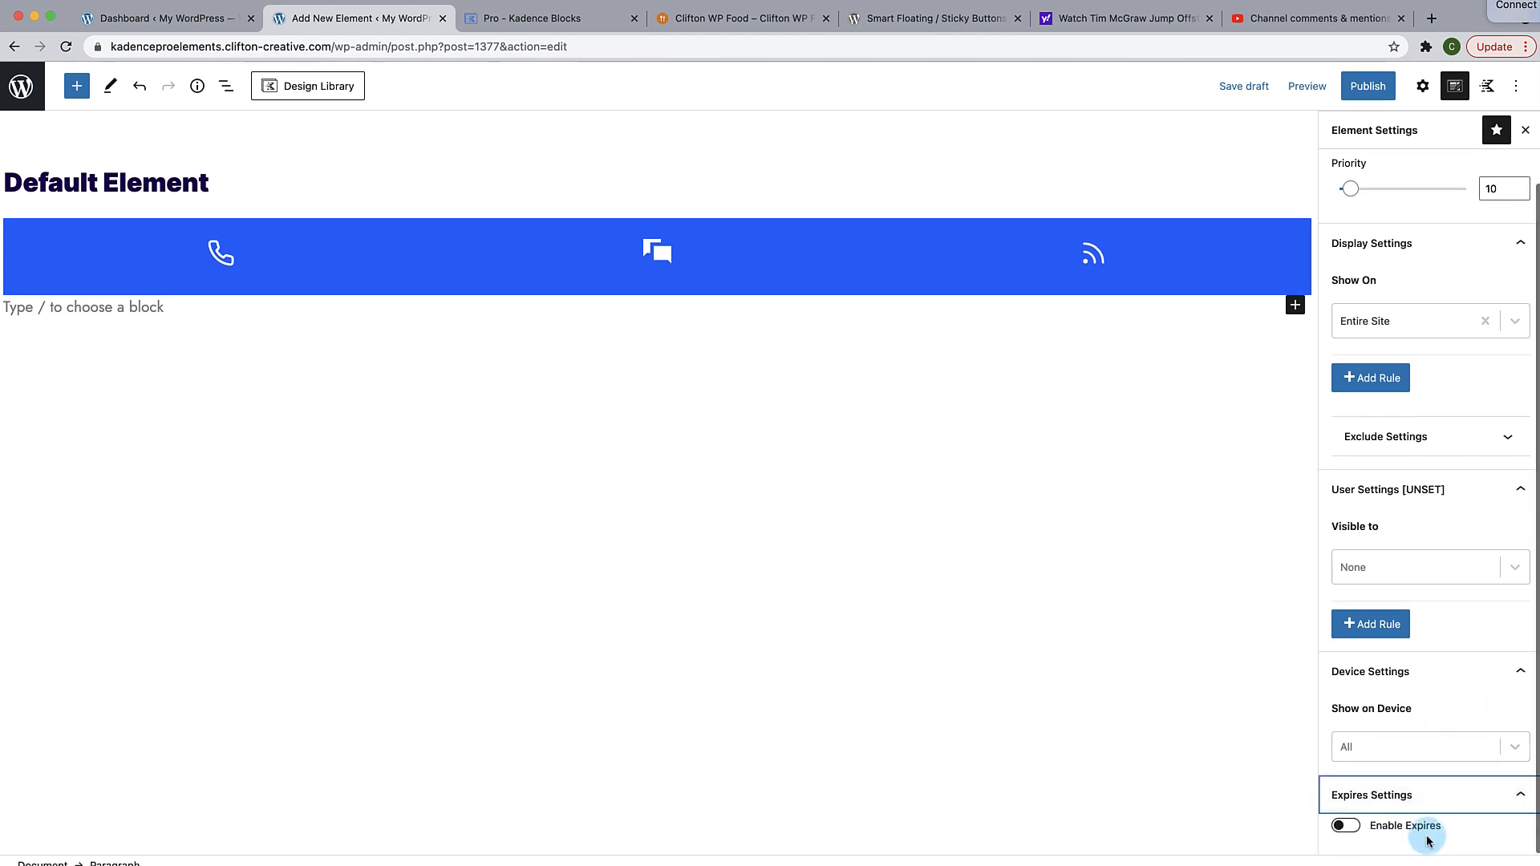
pyautogui.click(1347, 826)
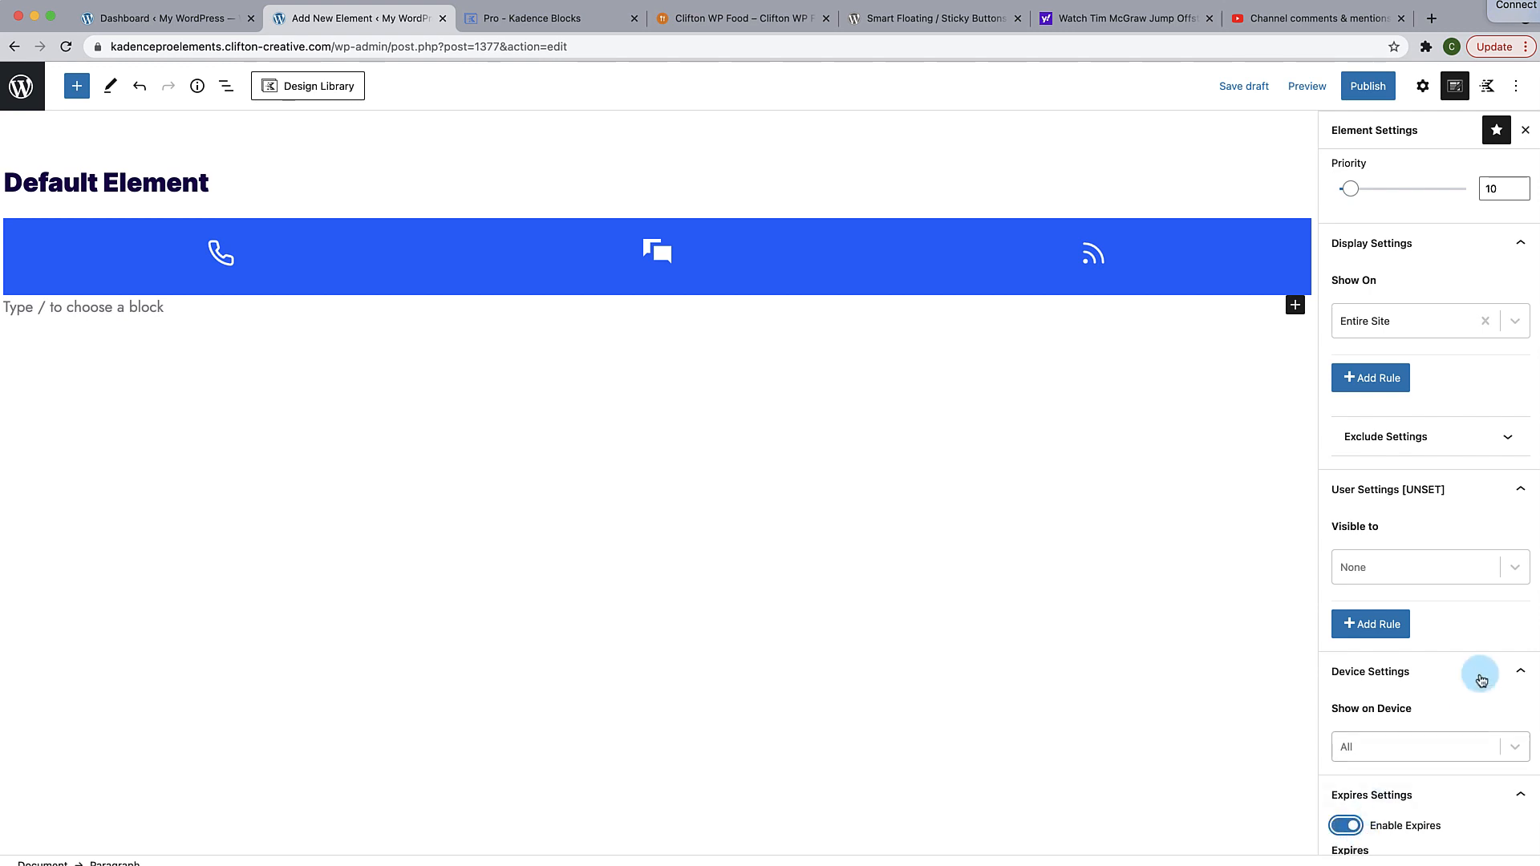
pyautogui.click(1518, 490)
pyautogui.scroll(-5, 1516, 509)
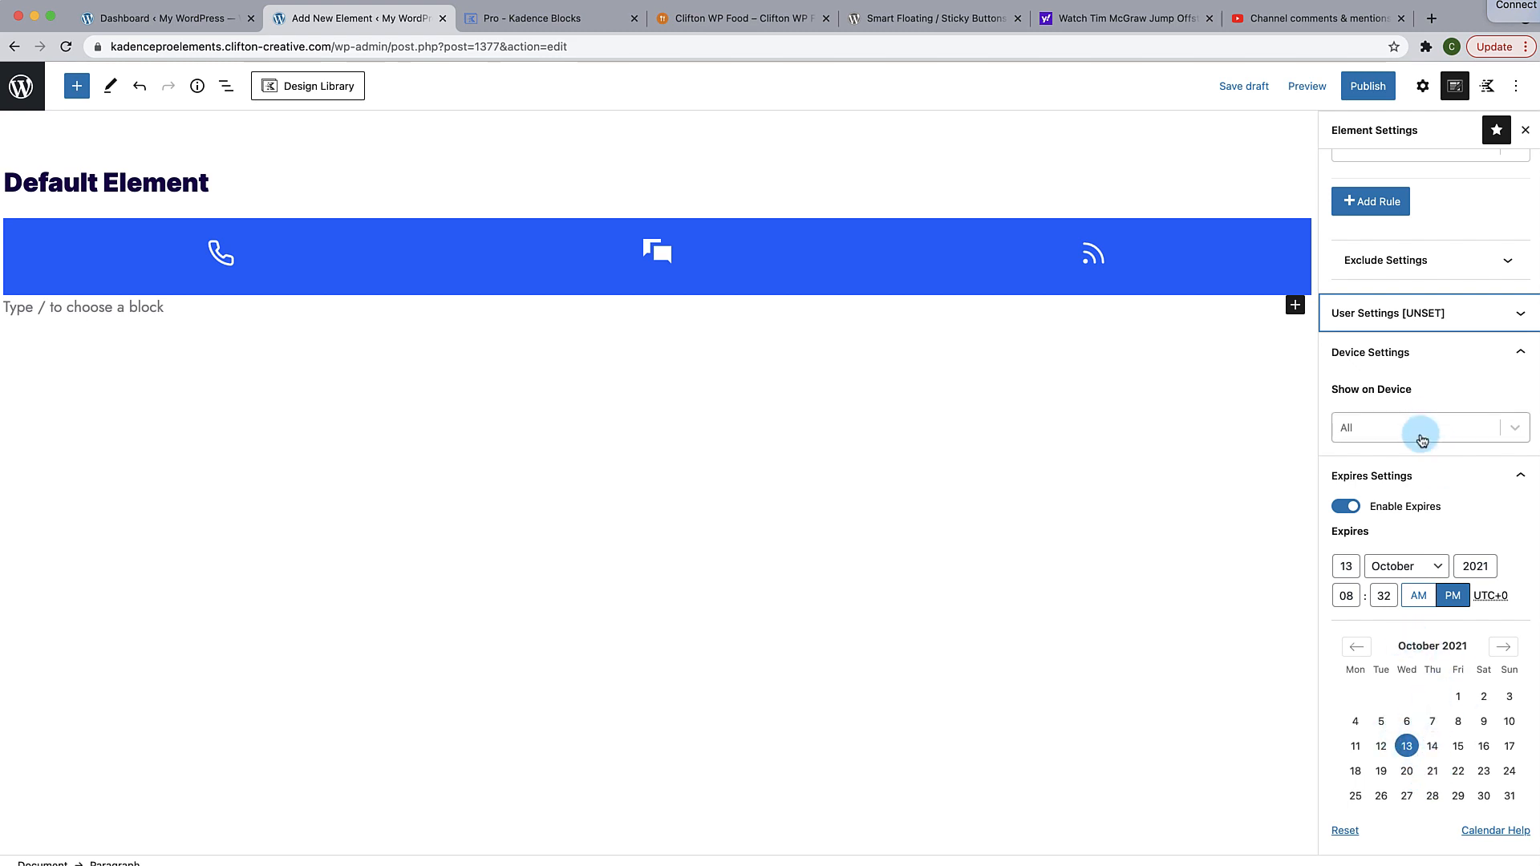
pyautogui.click(1341, 506)
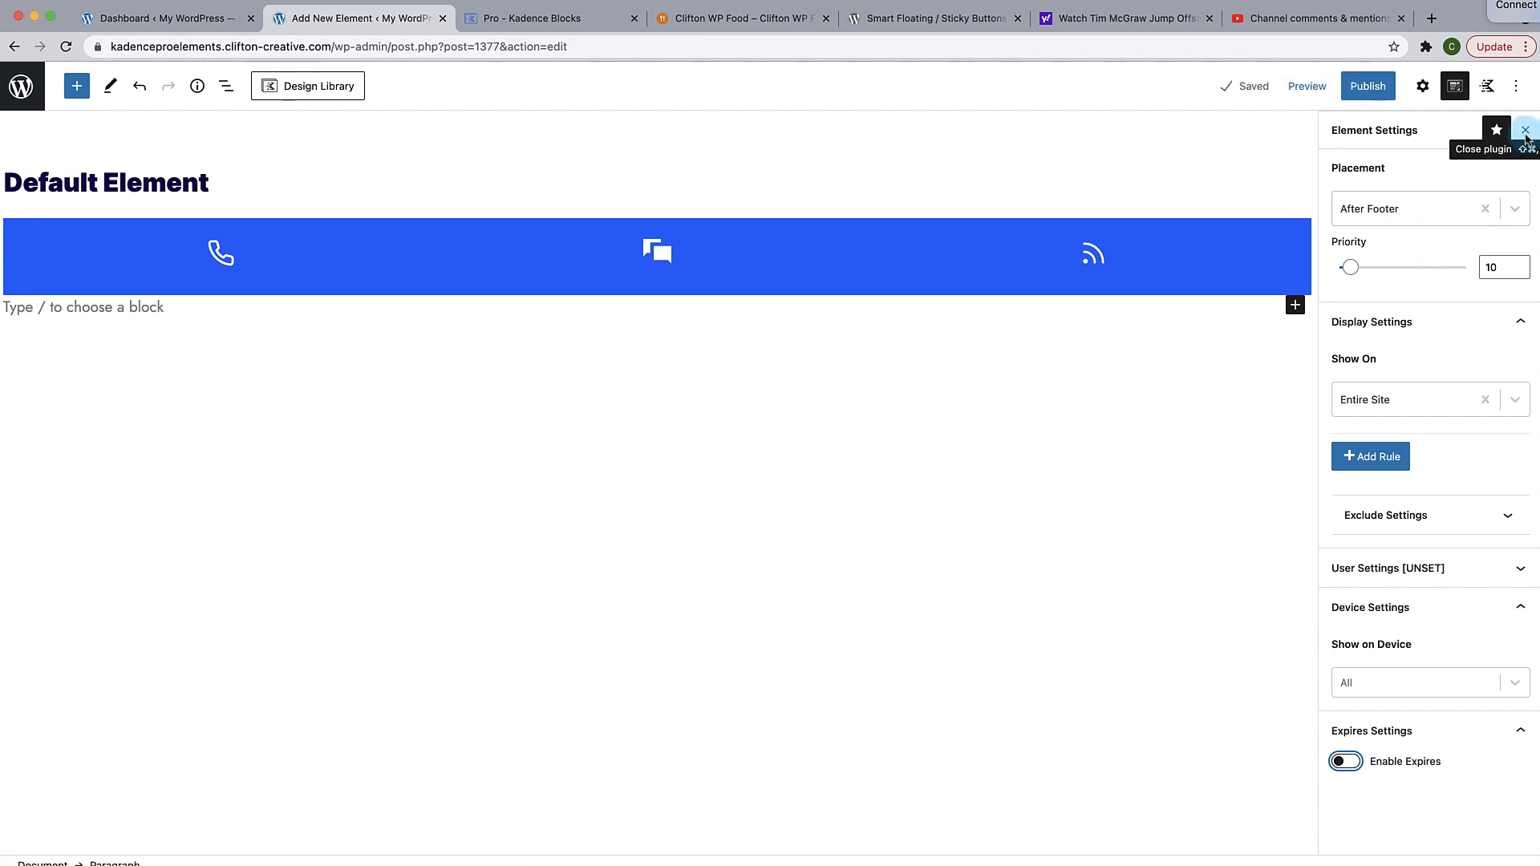
# Step: Publish the Default Element and return to the Elements list
pyautogui.click(1368, 92)
pyautogui.click(1368, 94)
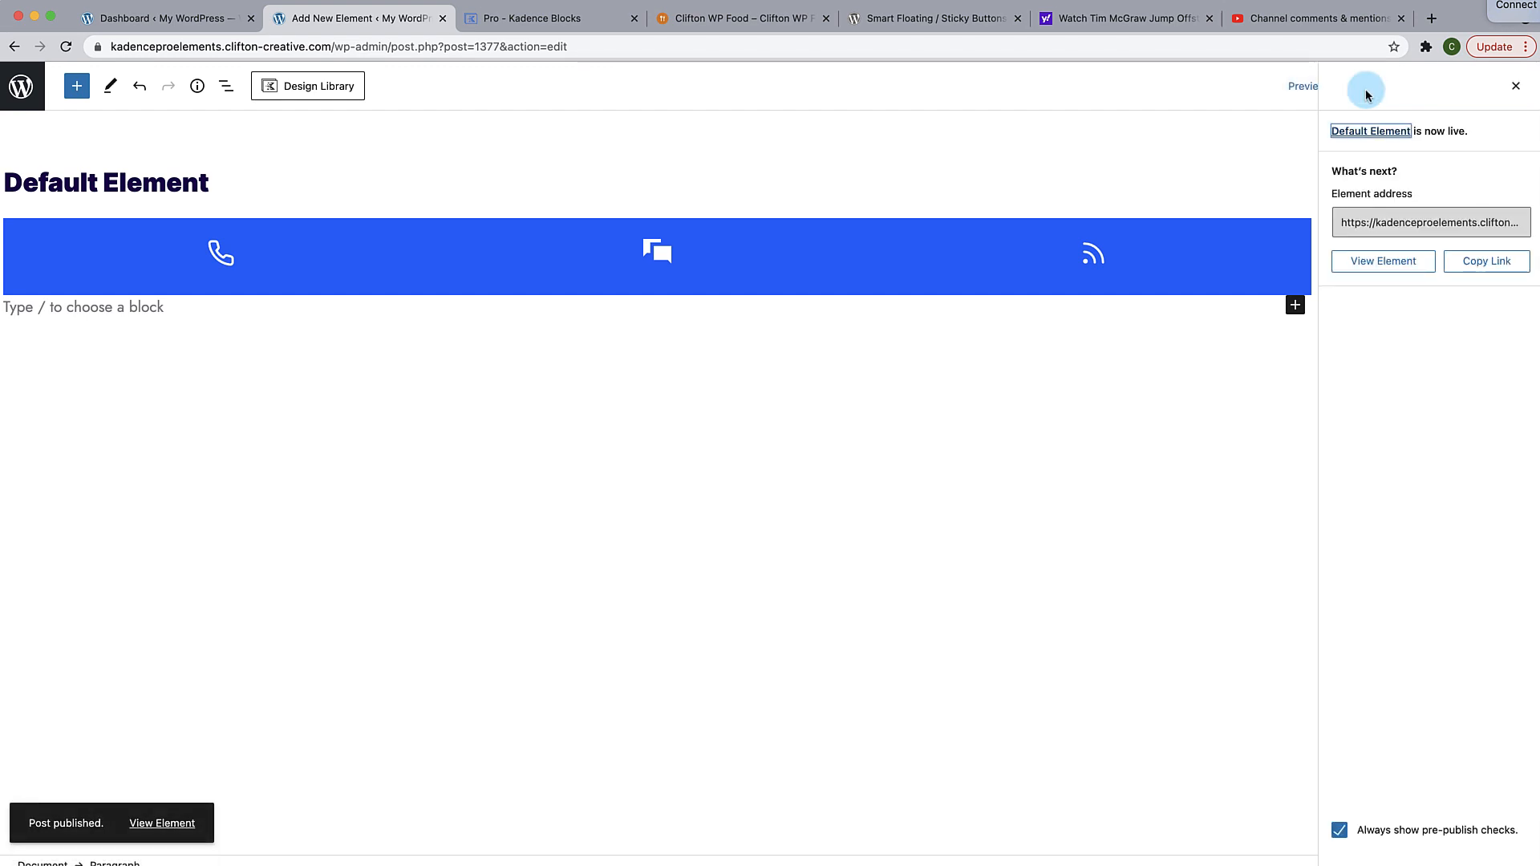
pyautogui.click(20, 86)
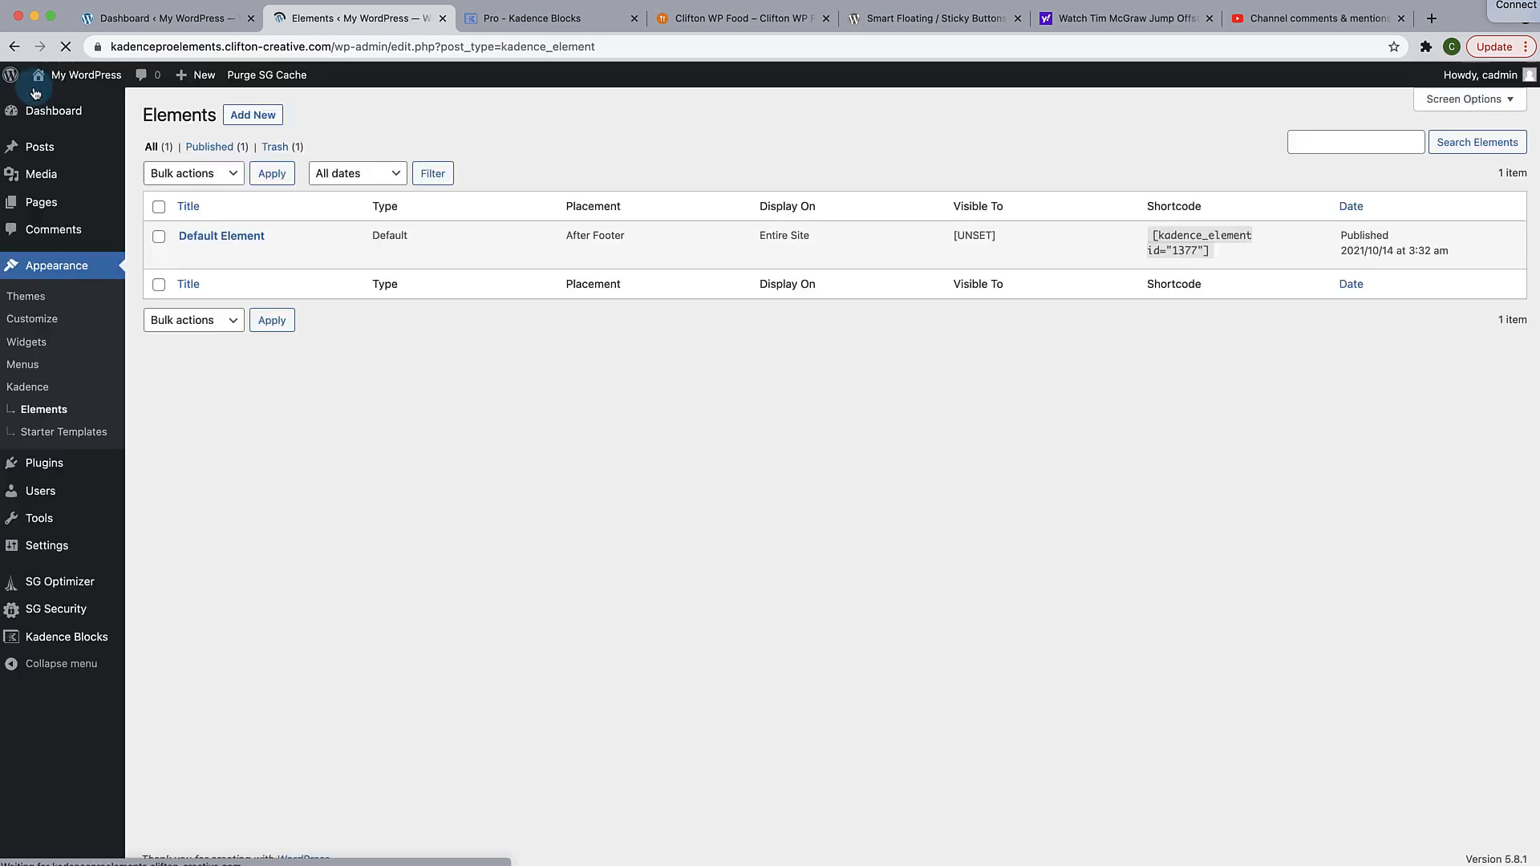
# Step: Visit the site's front page and check where the blue icon row sits relative to the footer
pyautogui.click(60, 88)
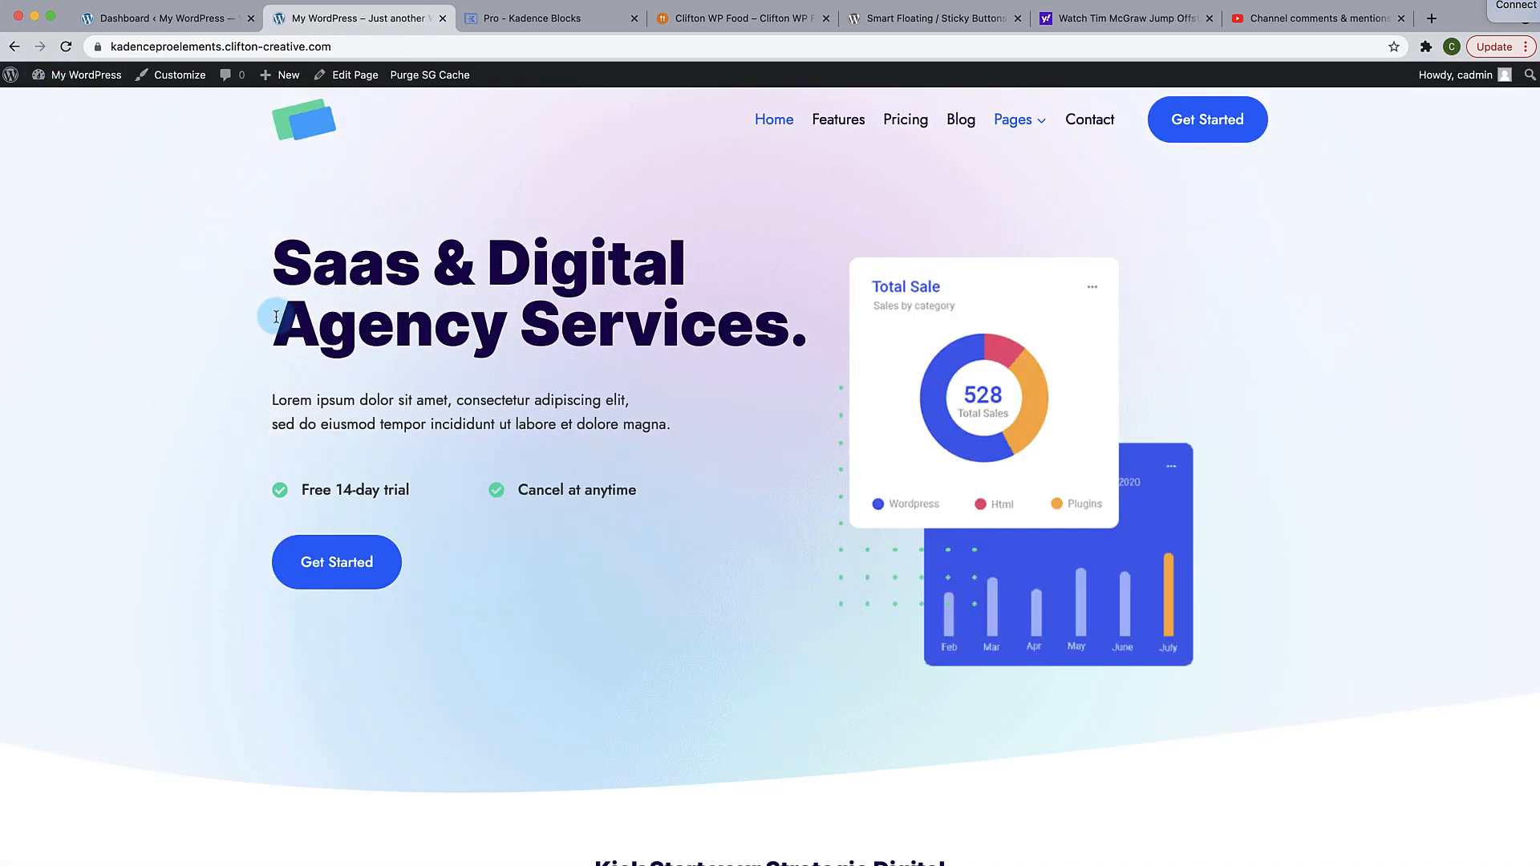
pyautogui.scroll(-15, 275, 315)
pyautogui.scroll(-20, 275, 321)
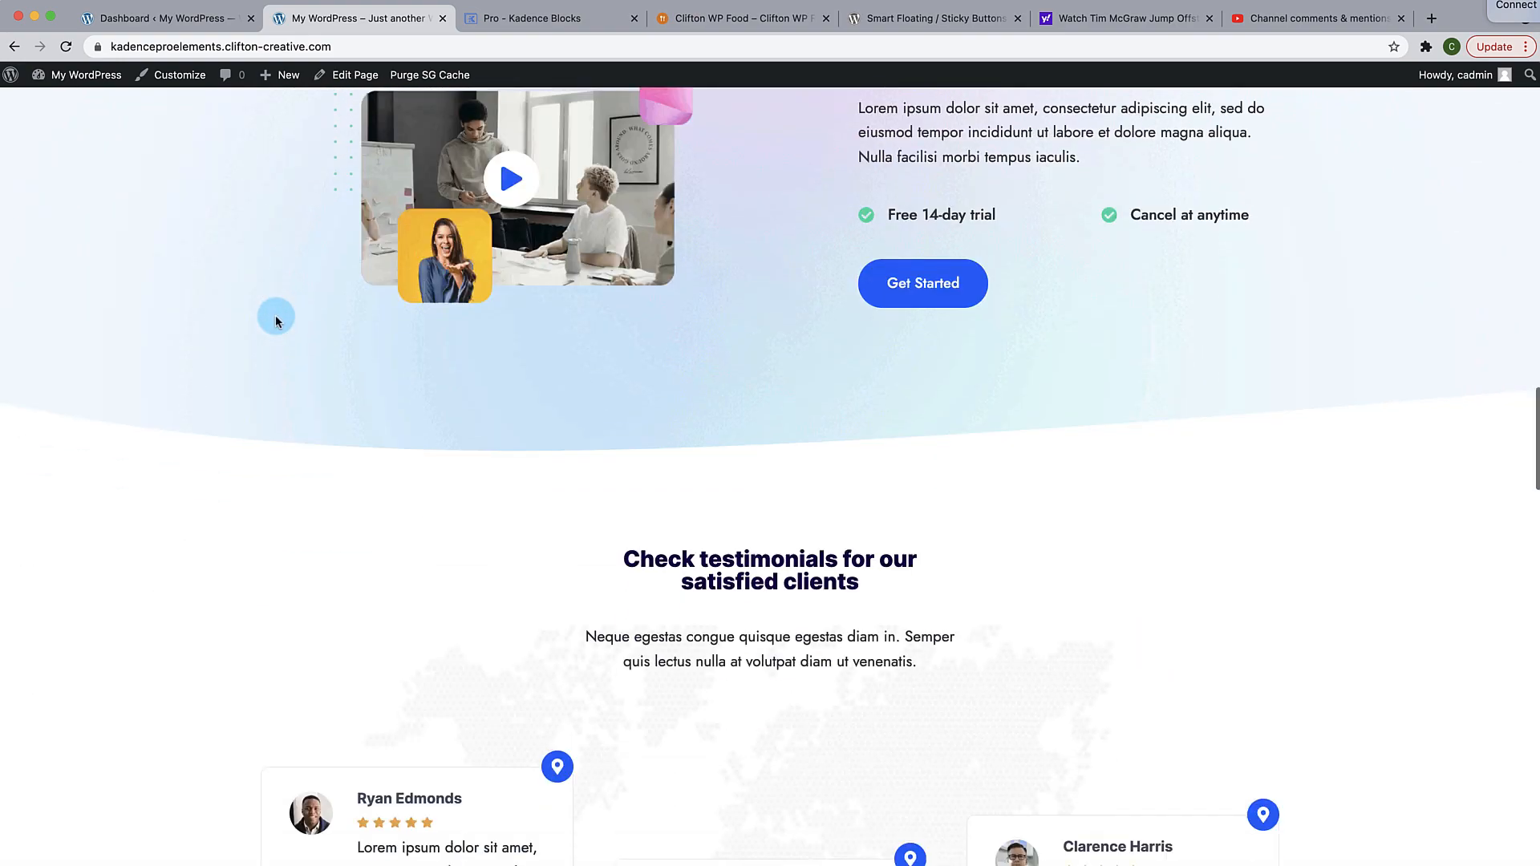
pyautogui.scroll(-20, 275, 317)
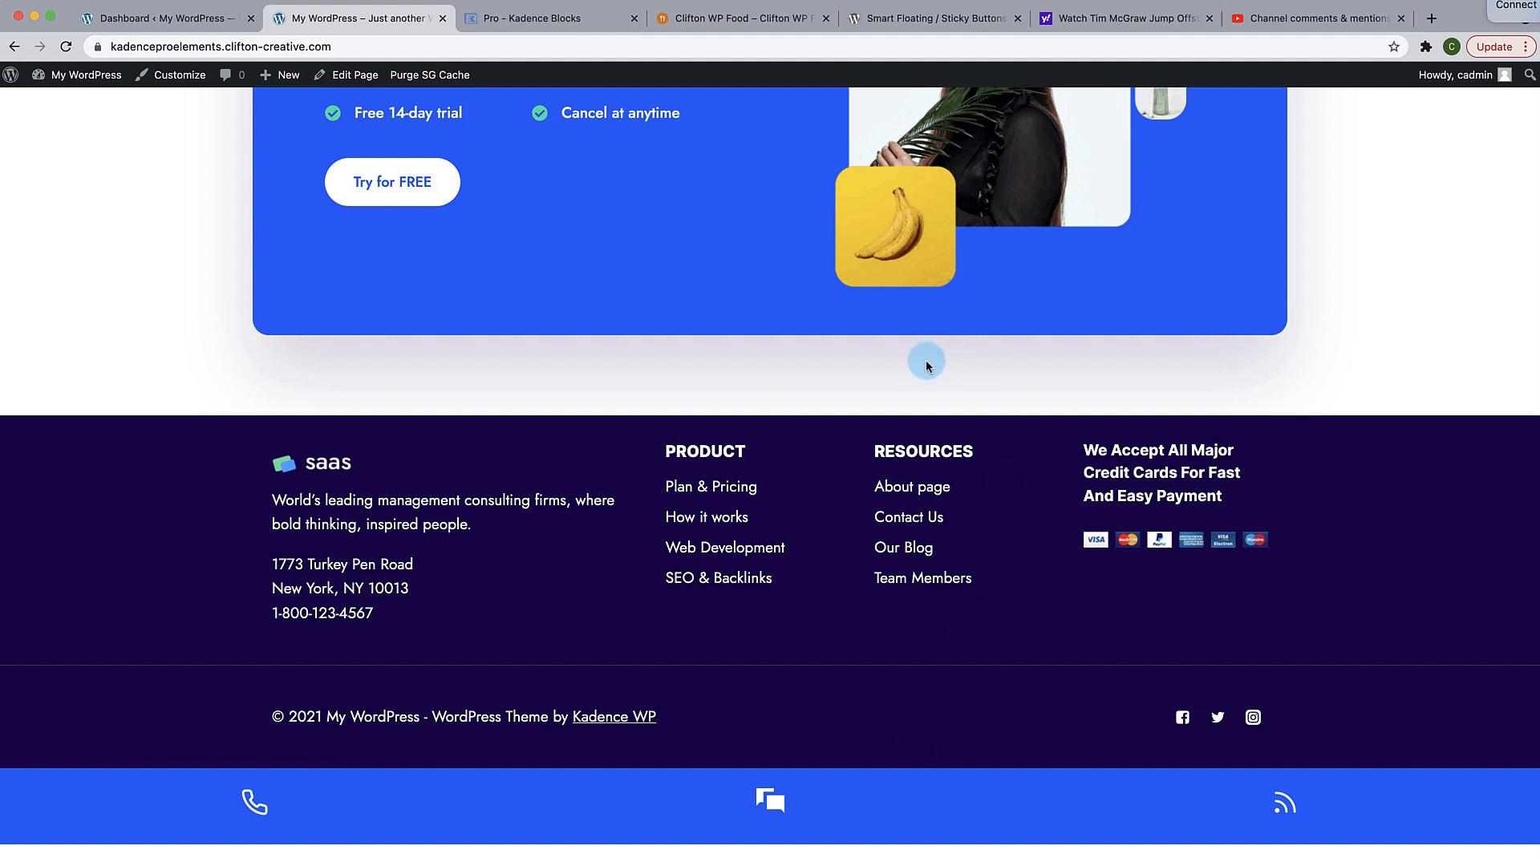
# Step: Reopen the Default Element for editing, change its placement to Before Footer and update it
pyautogui.moveTo(86, 83)
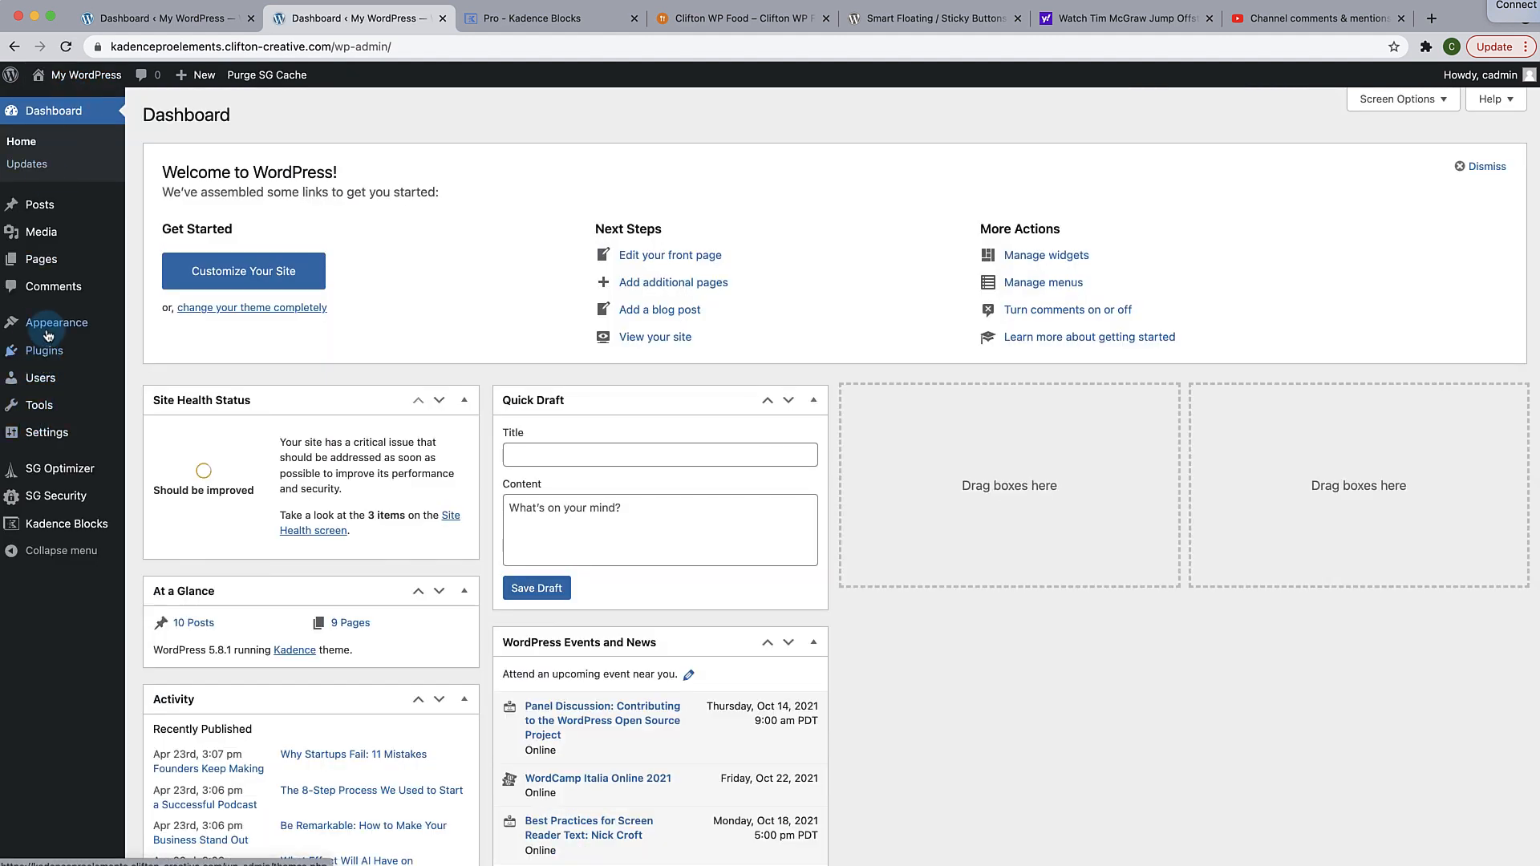
pyautogui.moveTo(50, 329)
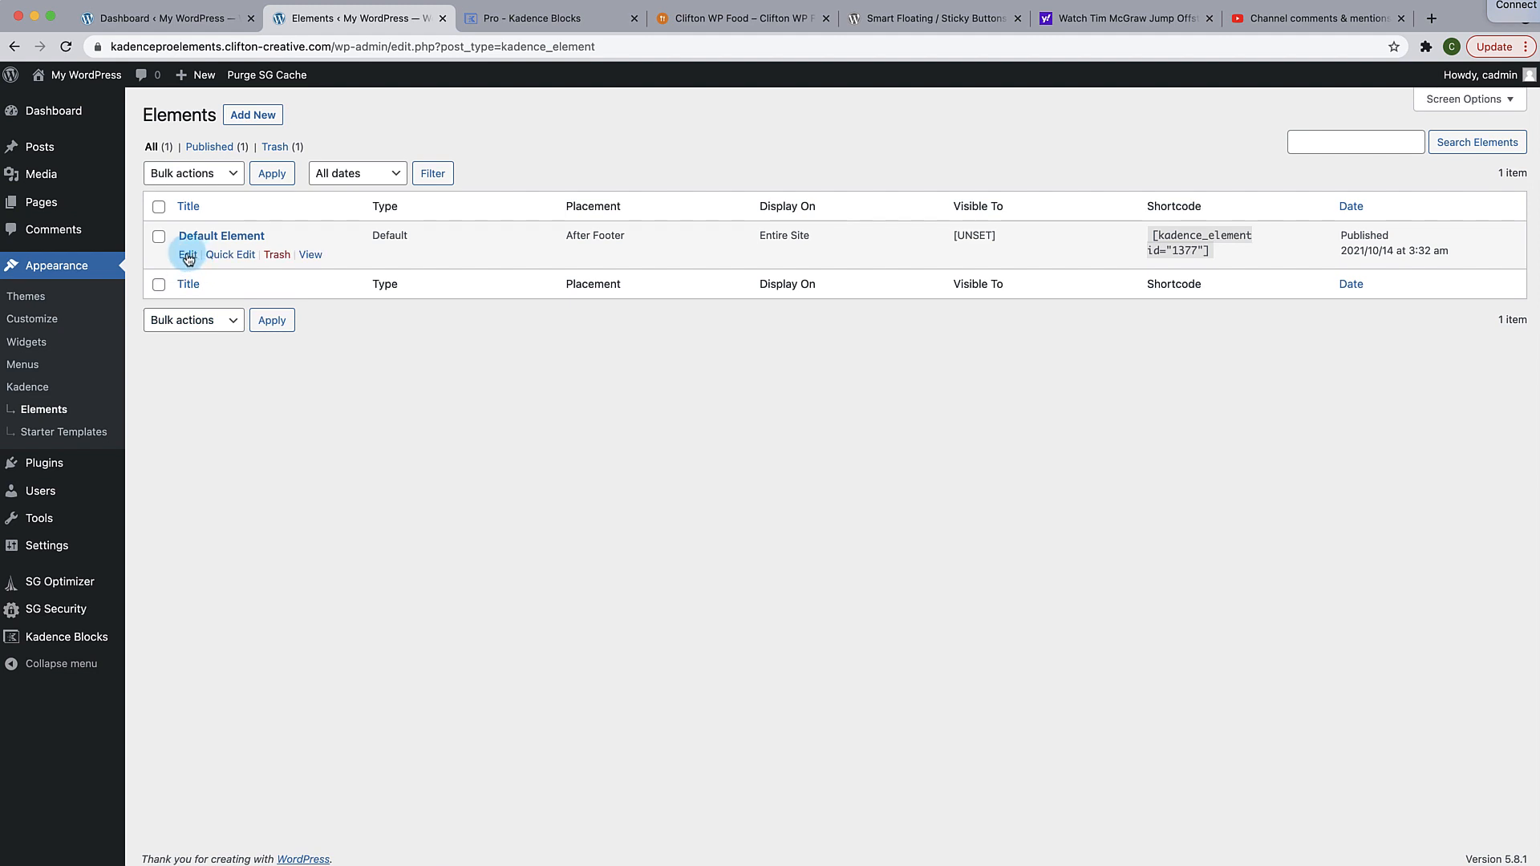
pyautogui.click(190, 241)
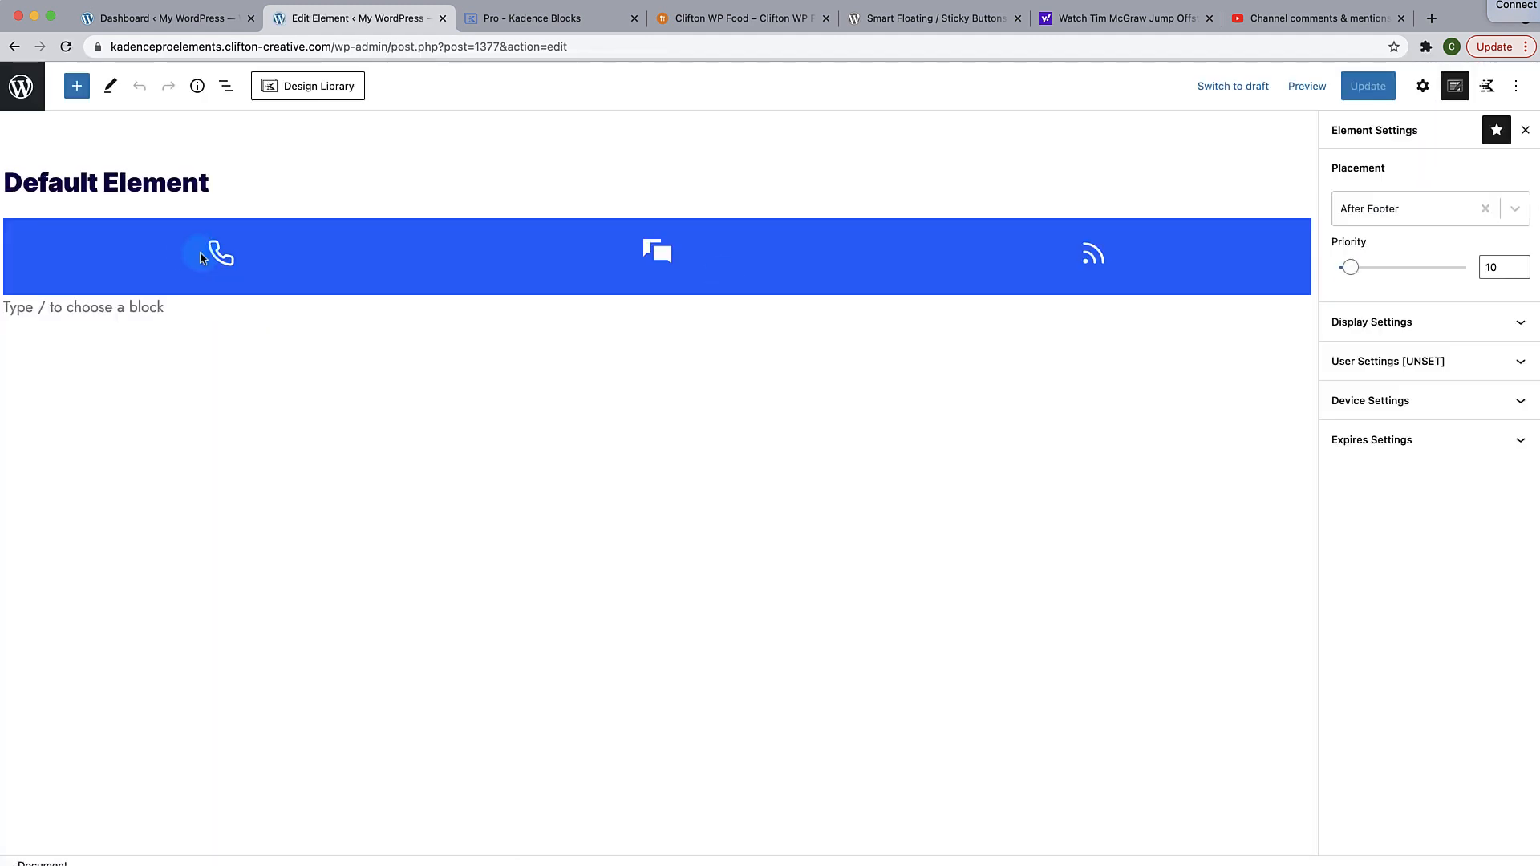
pyautogui.click(1514, 210)
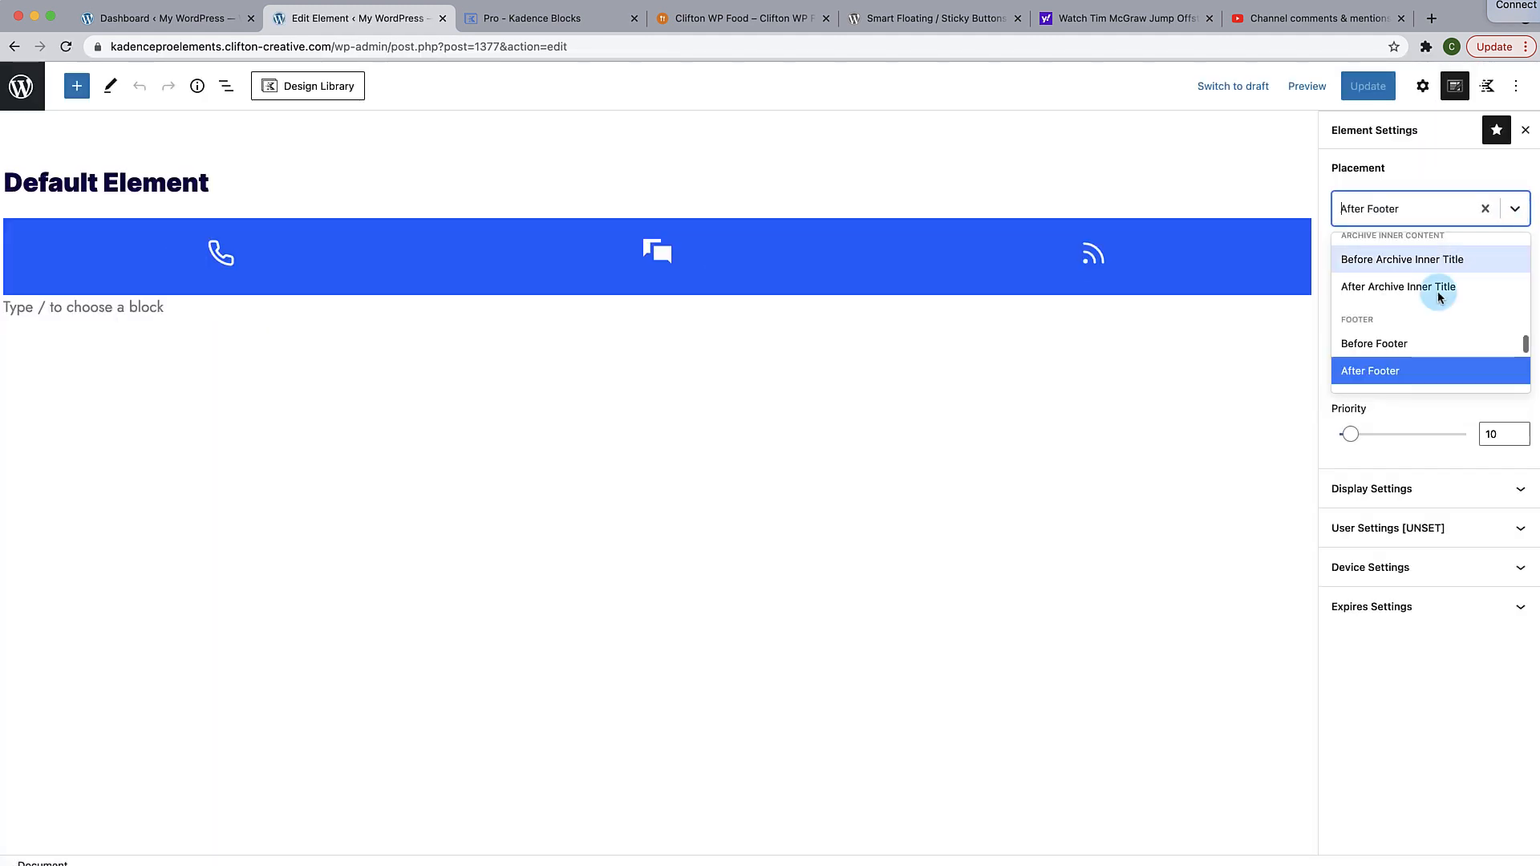
pyautogui.click(1400, 340)
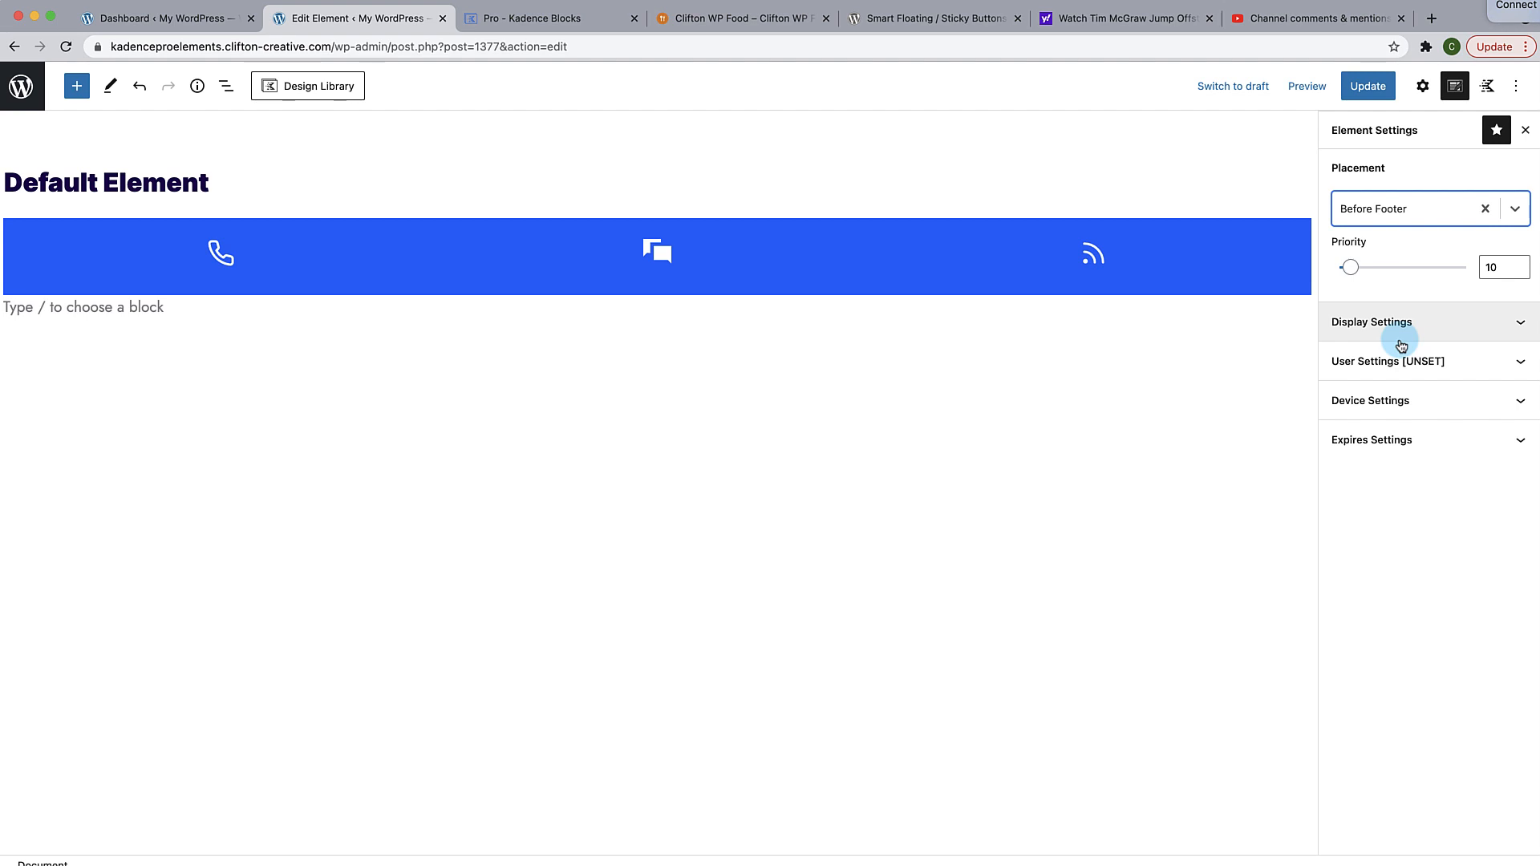
pyautogui.click(1368, 86)
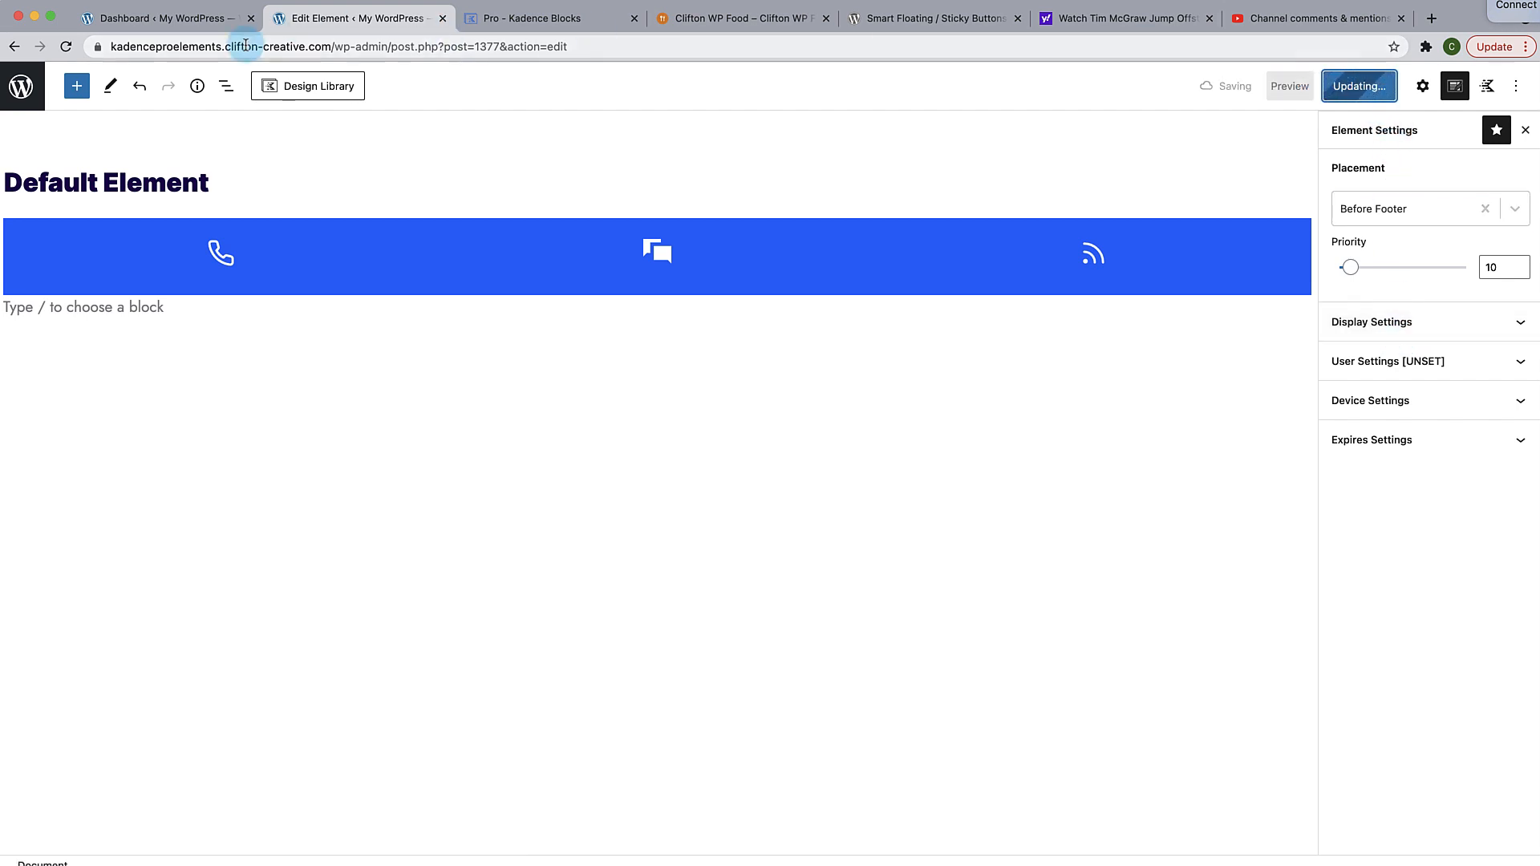
# Step: View the site's front page again and inspect the icon row's placement between the page content and the footer
pyautogui.click(26, 90)
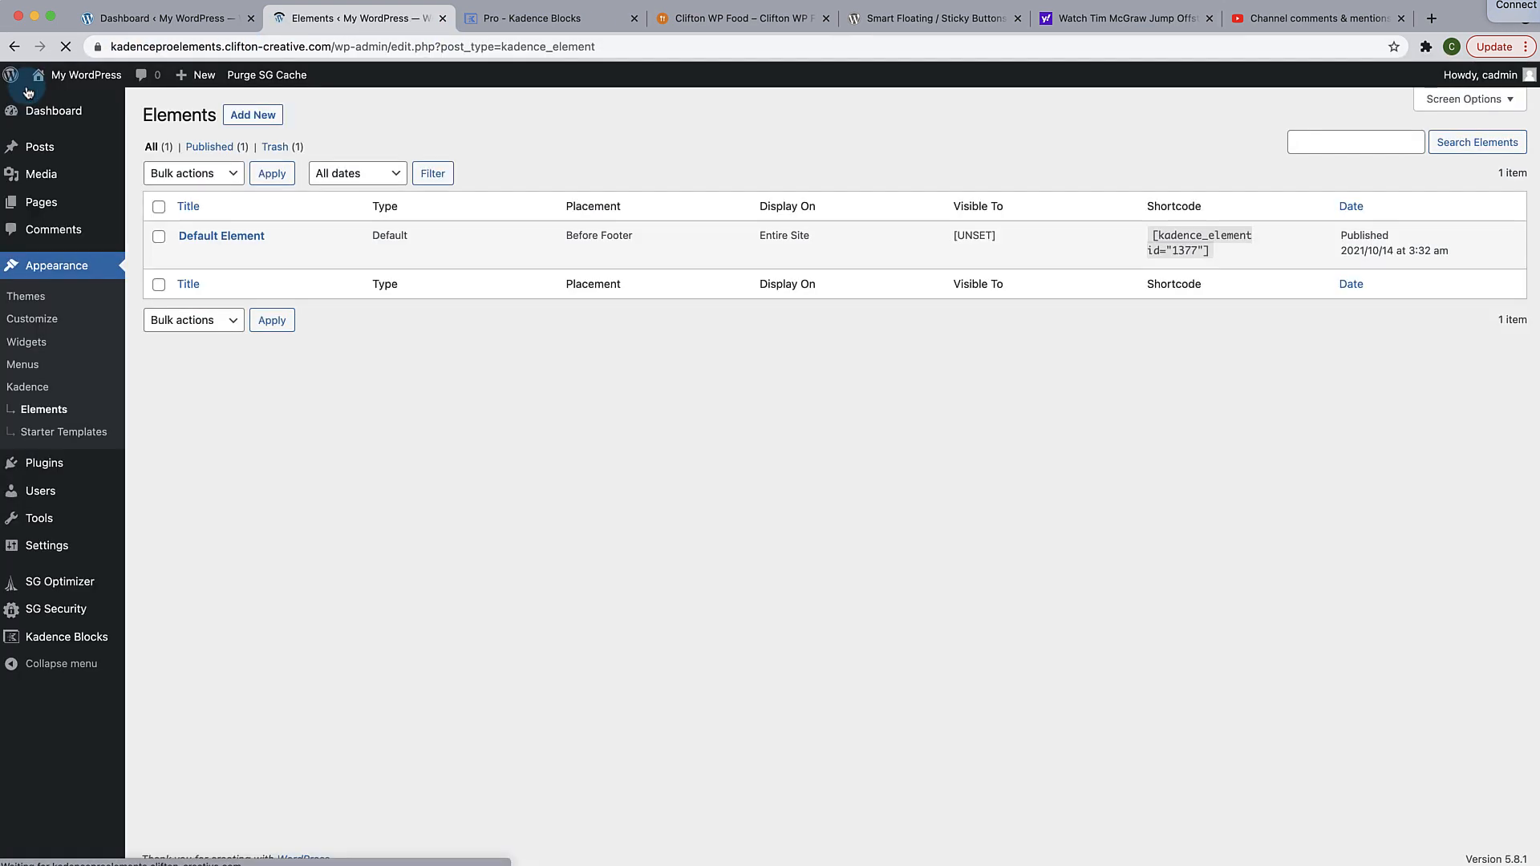
pyautogui.click(76, 91)
pyautogui.scroll(-20, 256, 483)
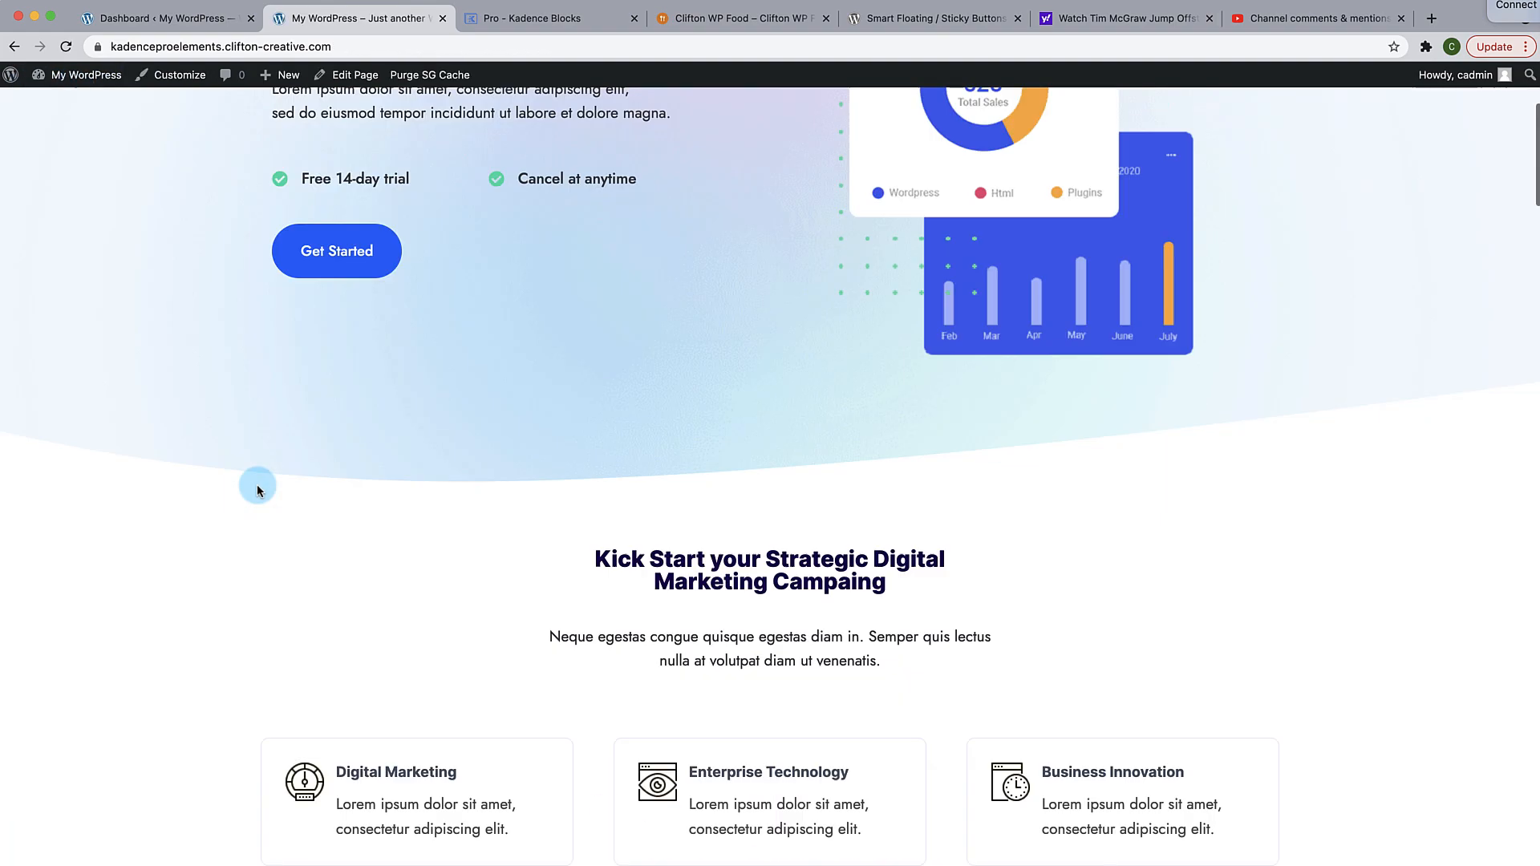
pyautogui.scroll(-20, 258, 490)
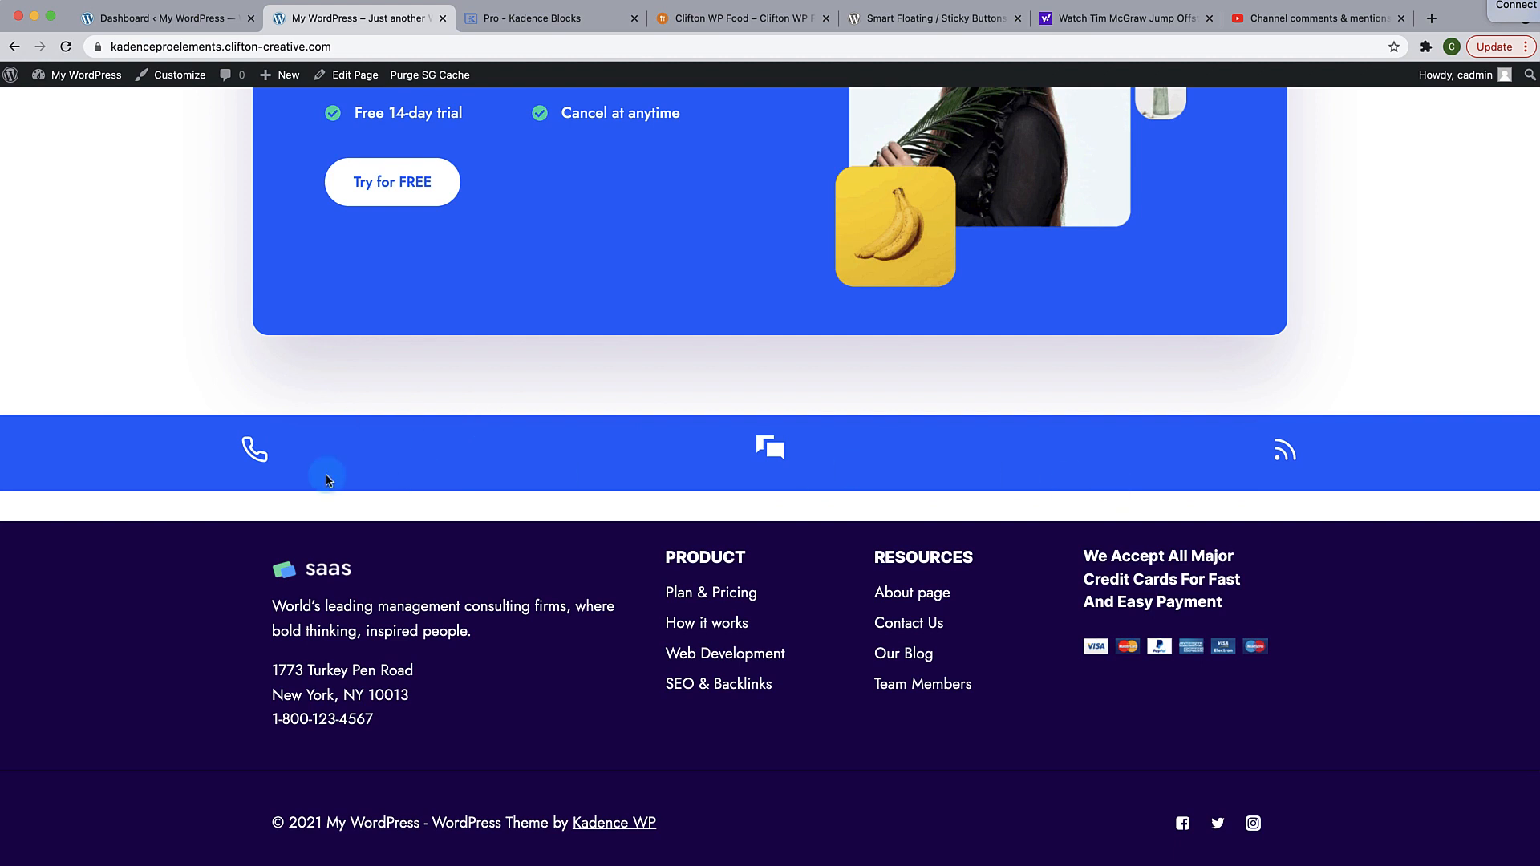
pyautogui.scroll(4, 696, 473)
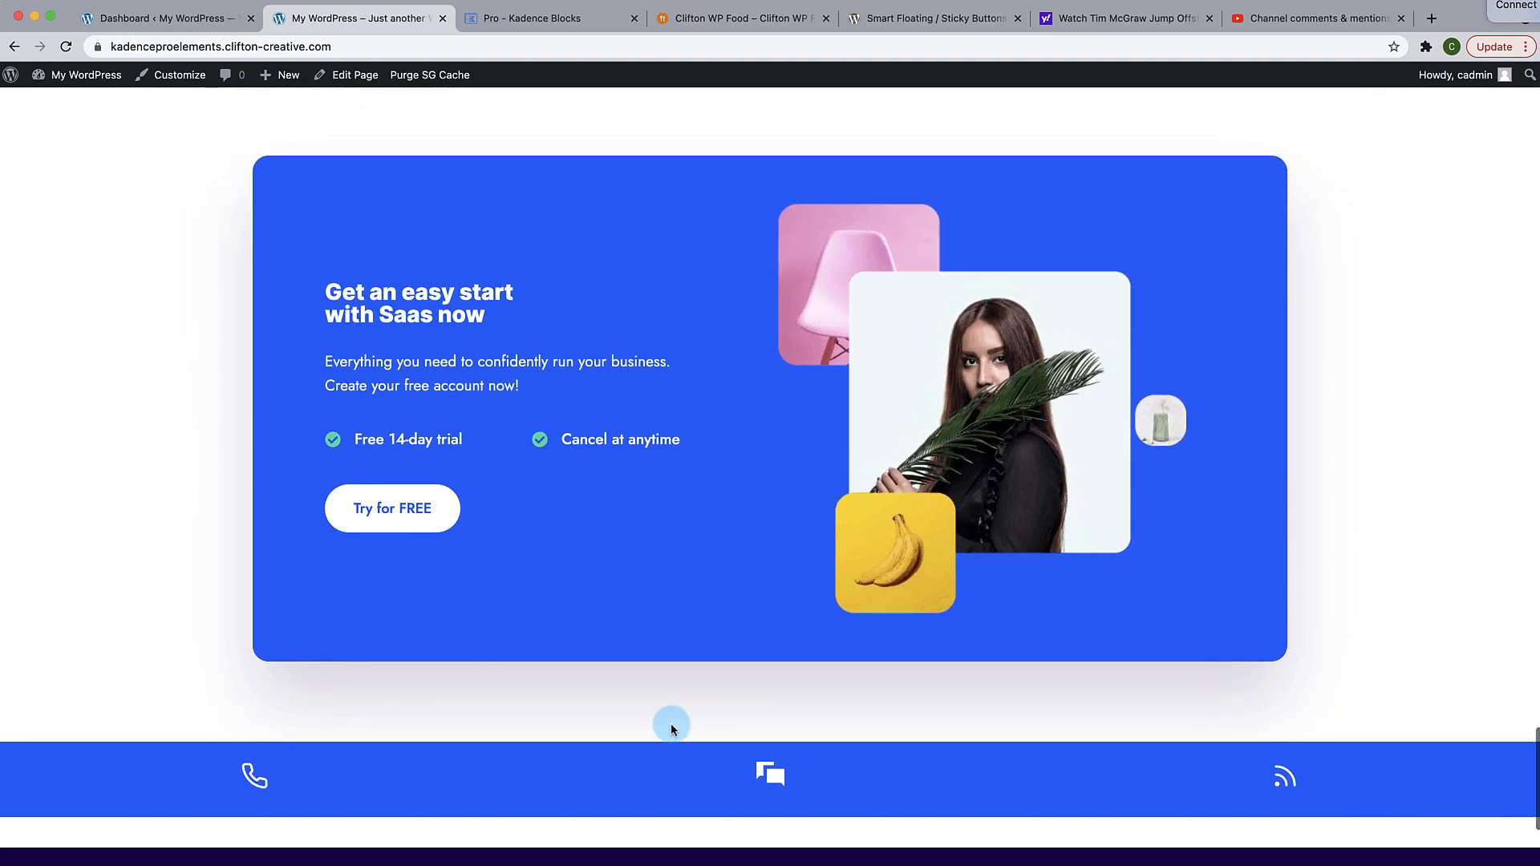
pyautogui.scroll(-4, 670, 723)
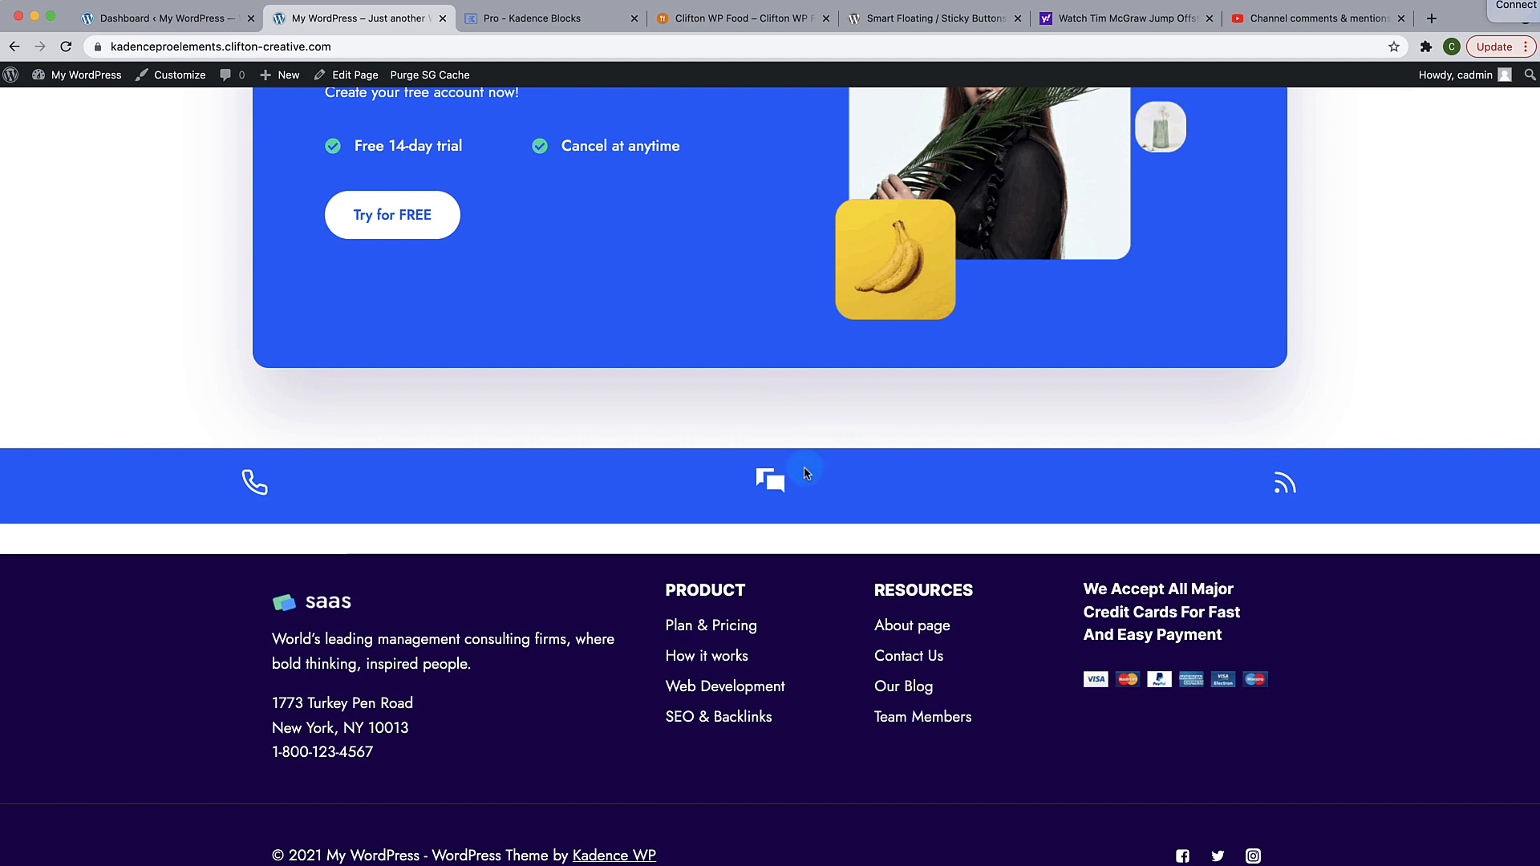
pyautogui.scroll(2, 792, 474)
pyautogui.scroll(12, 792, 455)
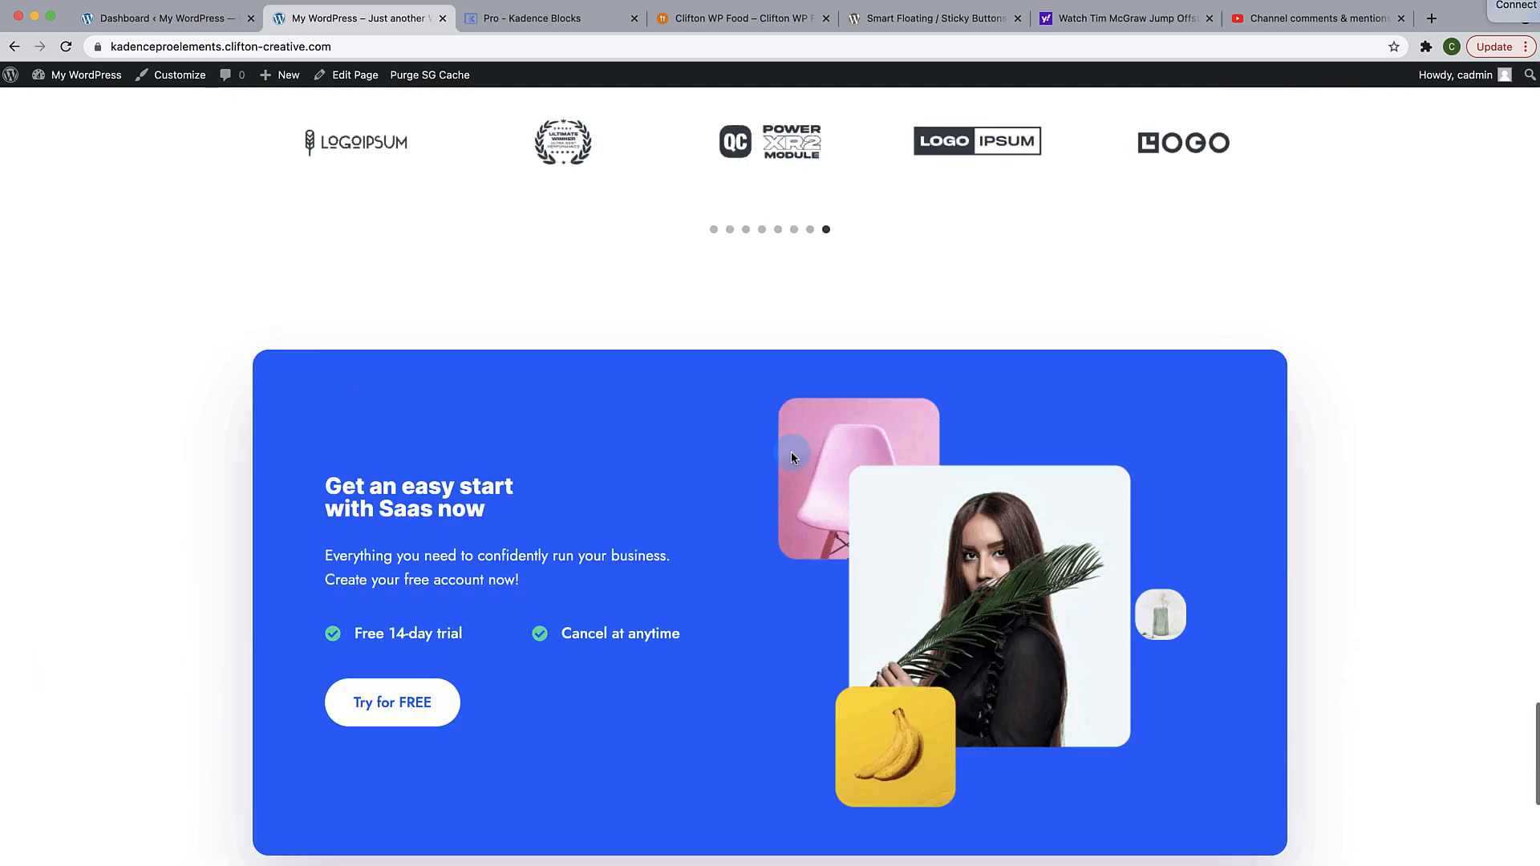
pyautogui.scroll(-15, 791, 453)
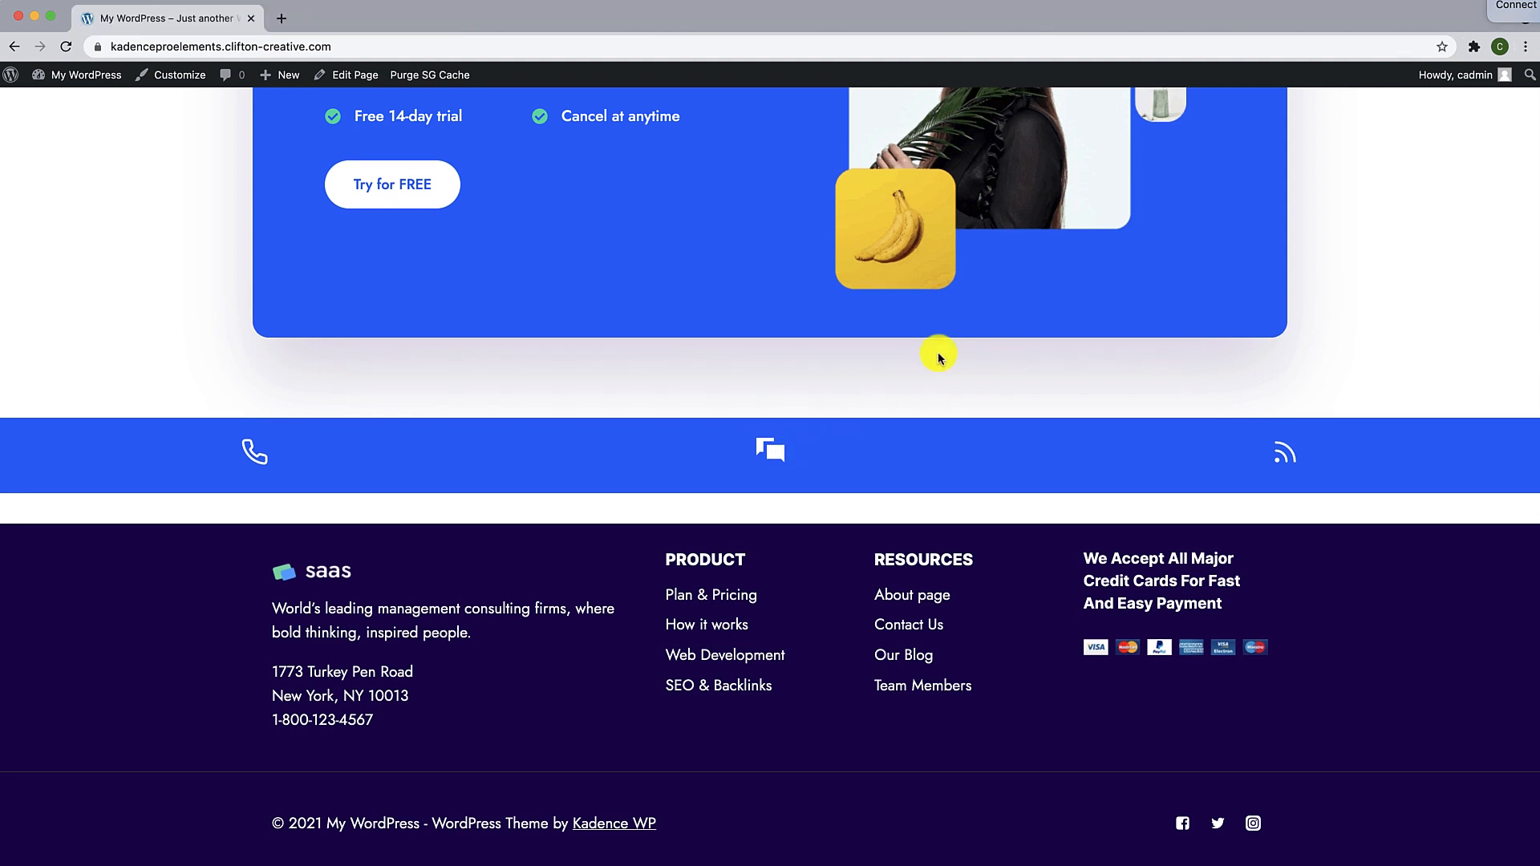
# Step: Go to the Kadence Elements list in the site admin and add a new element of the Fixed type
pyautogui.moveTo(86, 75)
pyautogui.click(75, 102)
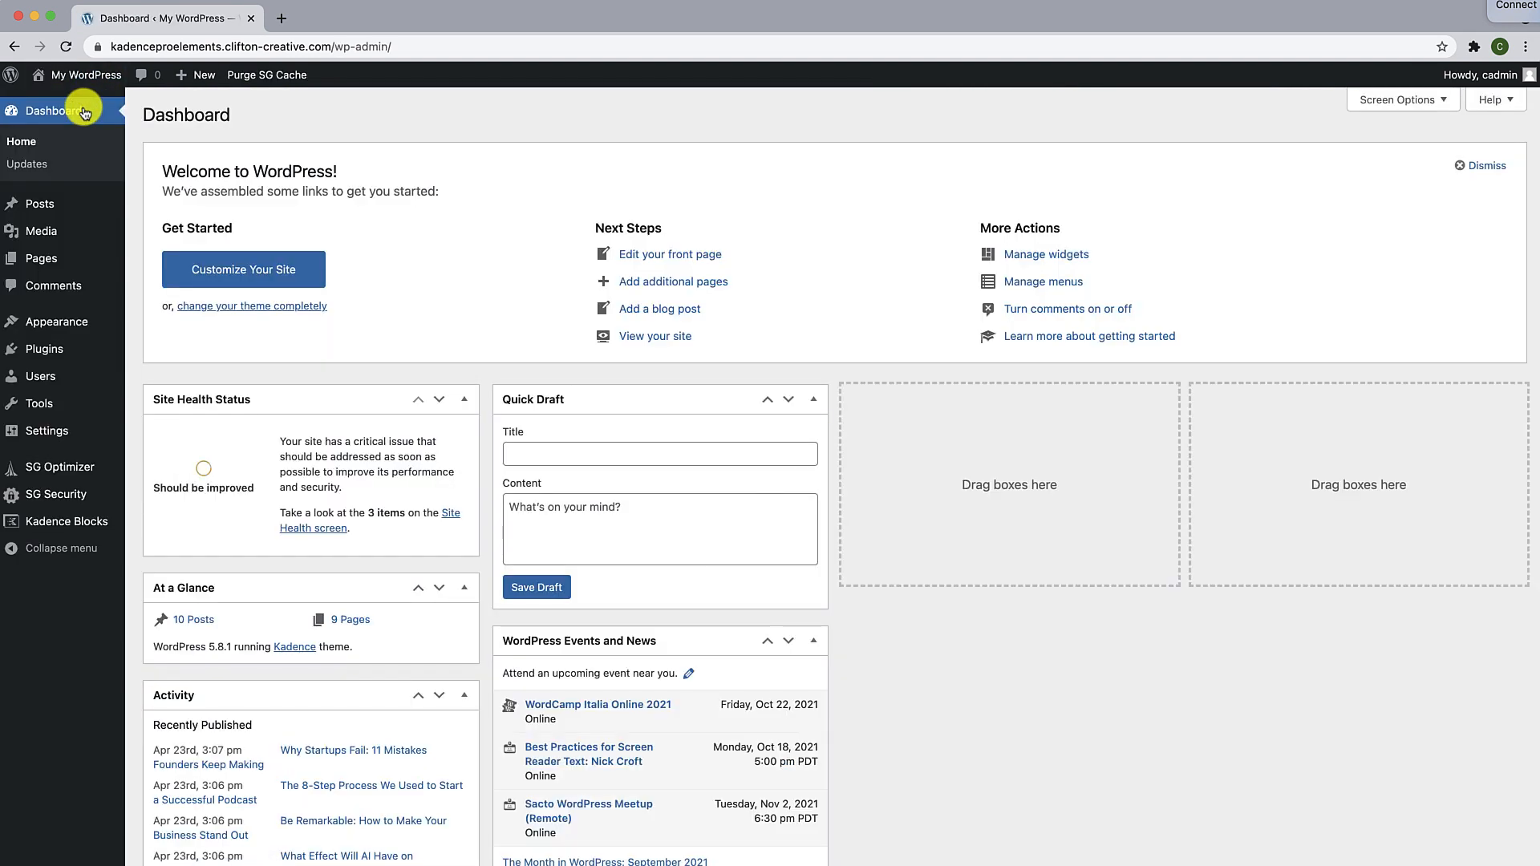
pyautogui.moveTo(62, 320)
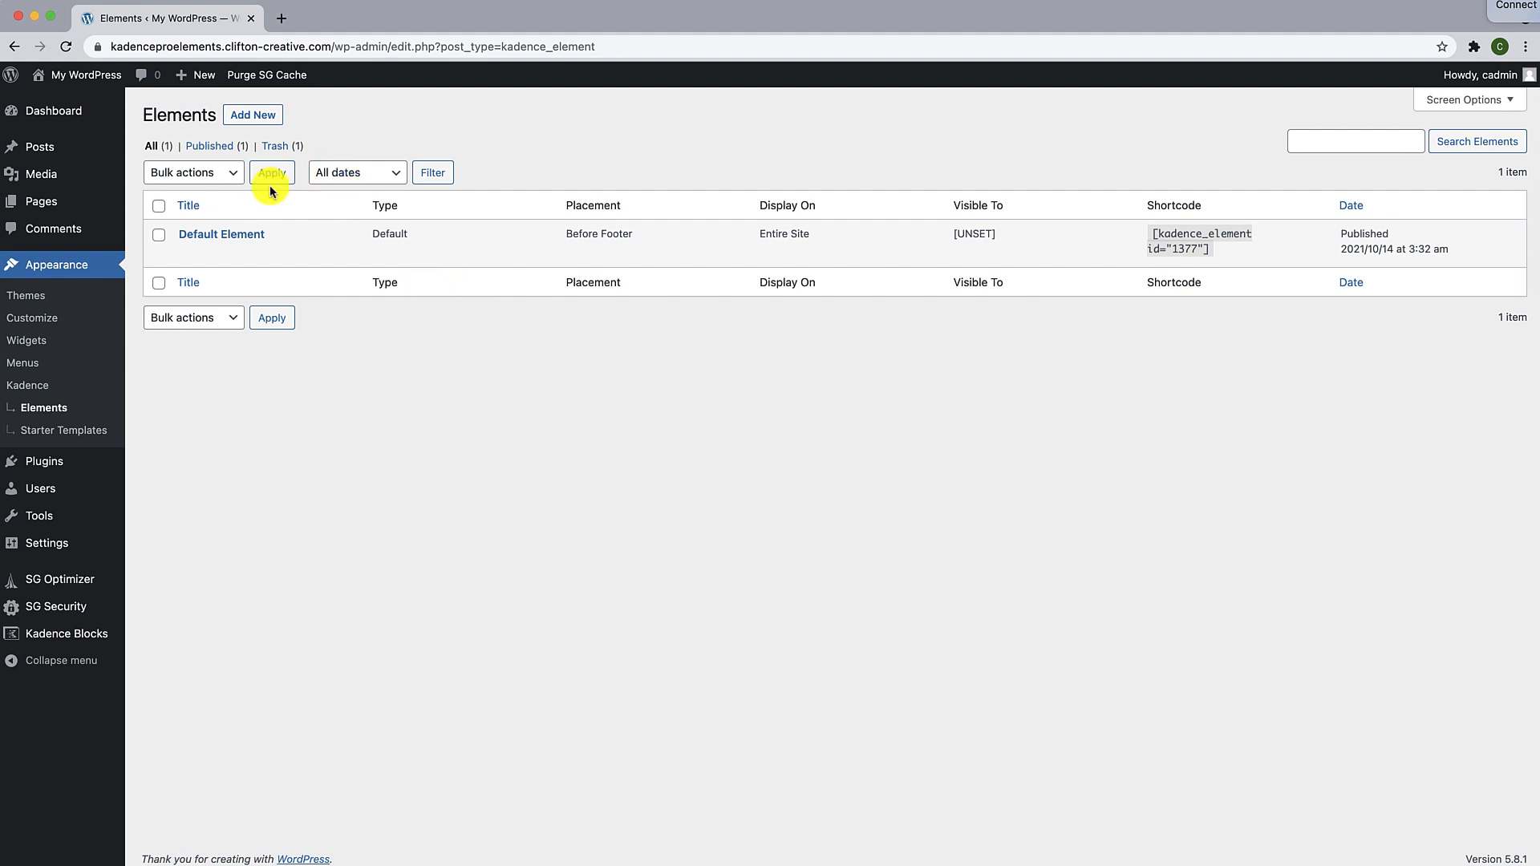
pyautogui.click(258, 117)
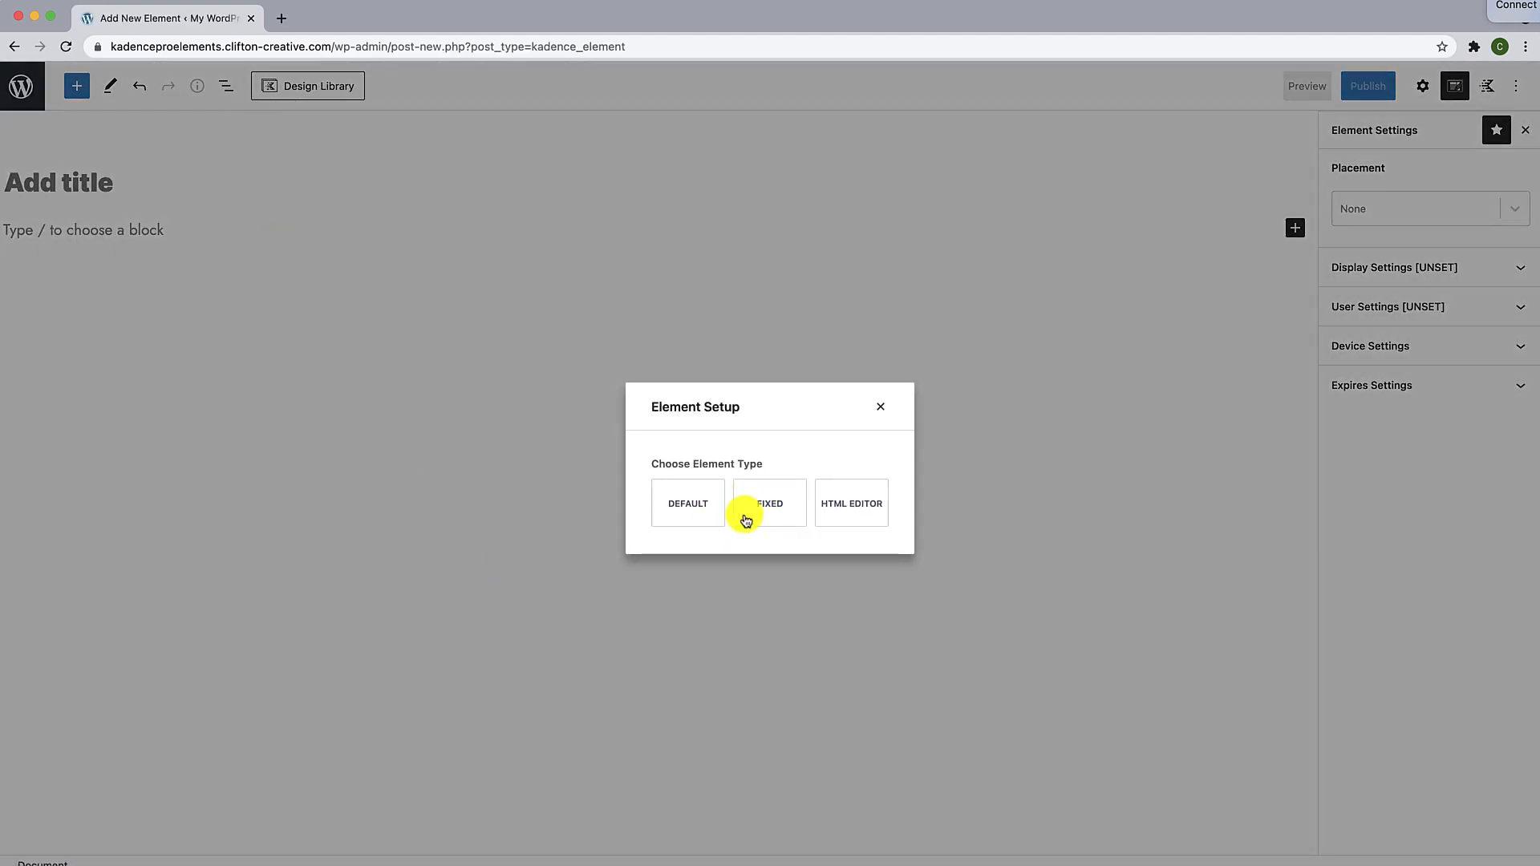
pyautogui.click(752, 519)
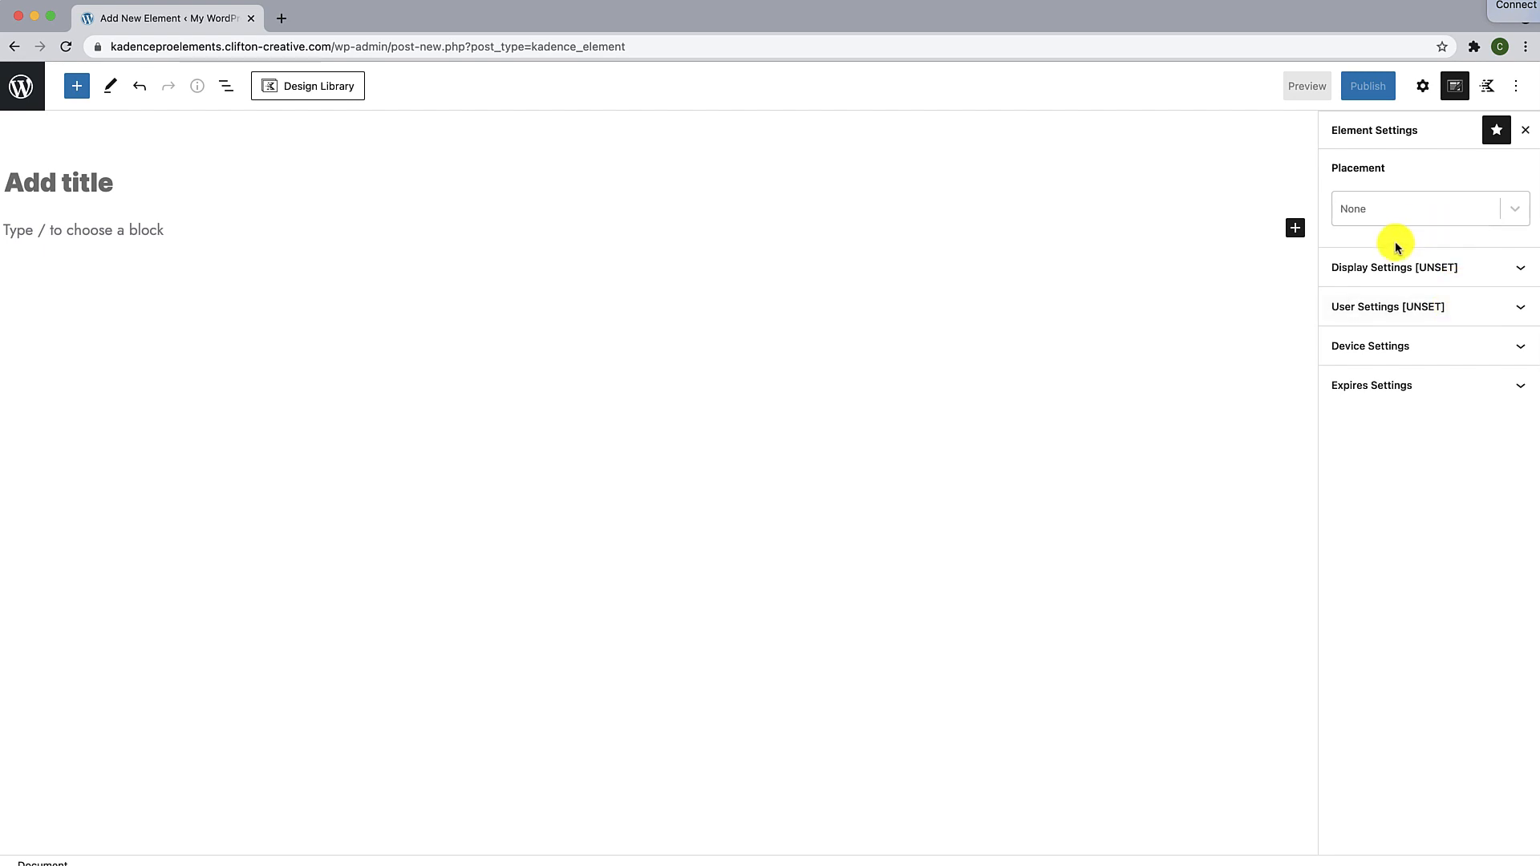
# Step: Examine the placement choices offered for the fixed element, from the top options to the bottom ones
pyautogui.click(1474, 231)
pyautogui.scroll(-3, 1426, 317)
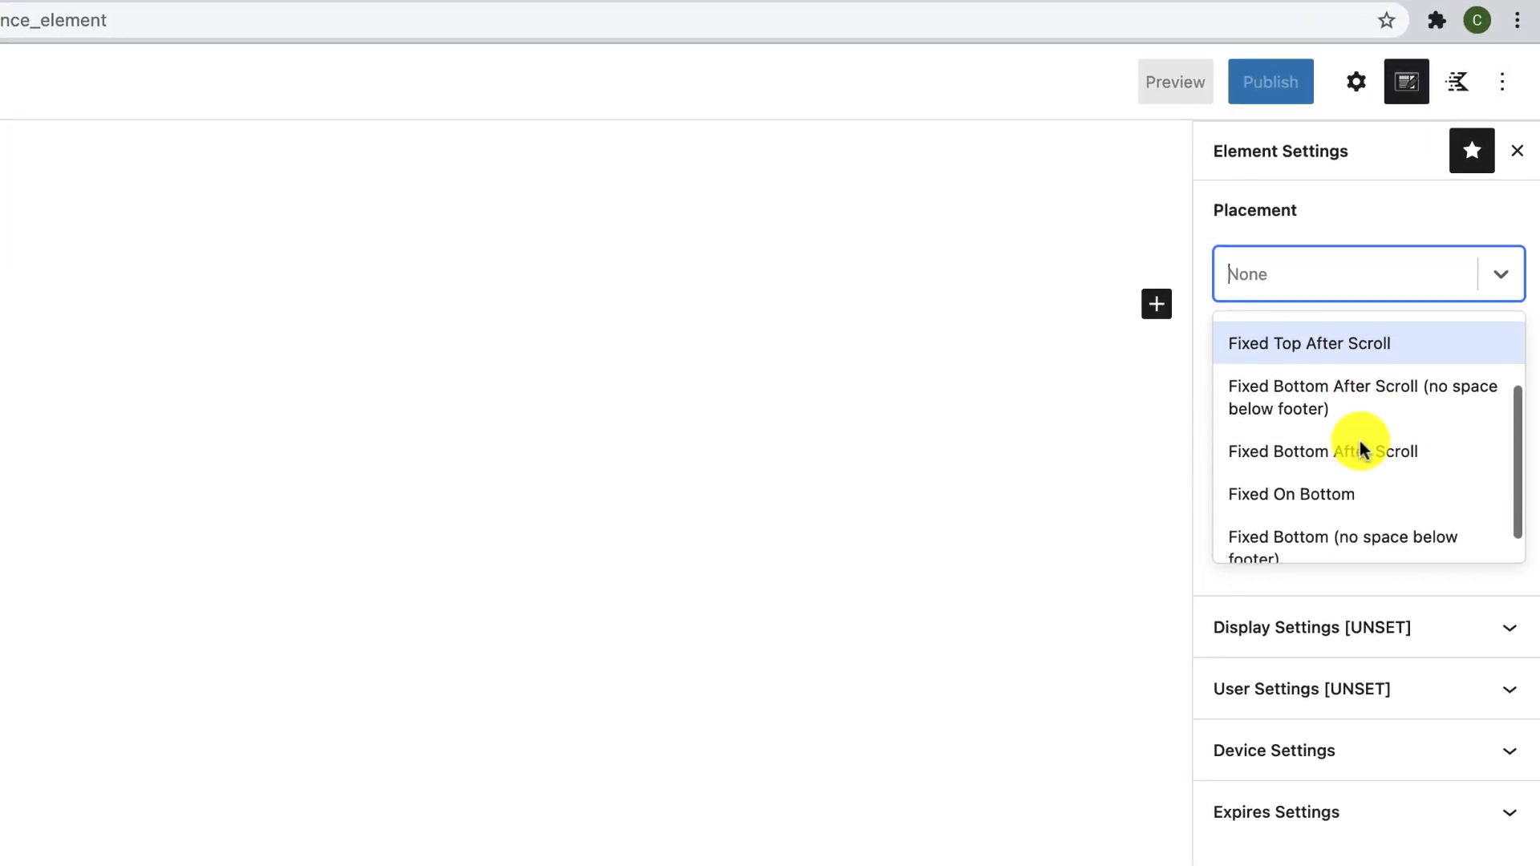
pyautogui.scroll(3, 1360, 442)
pyautogui.scroll(-2, 1360, 442)
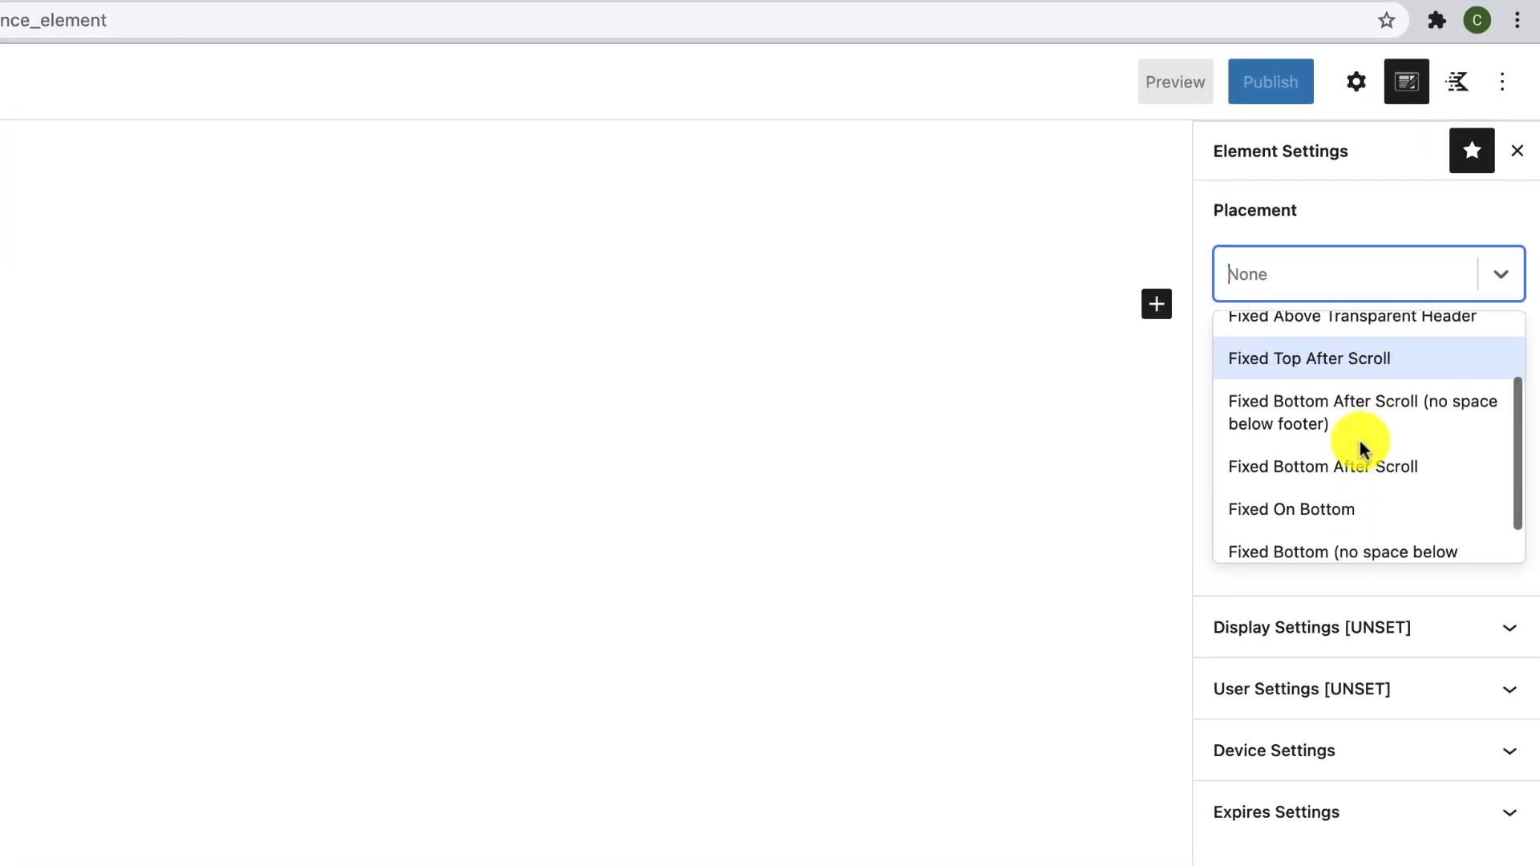
pyautogui.scroll(2, 1360, 441)
pyautogui.scroll(1, 1360, 441)
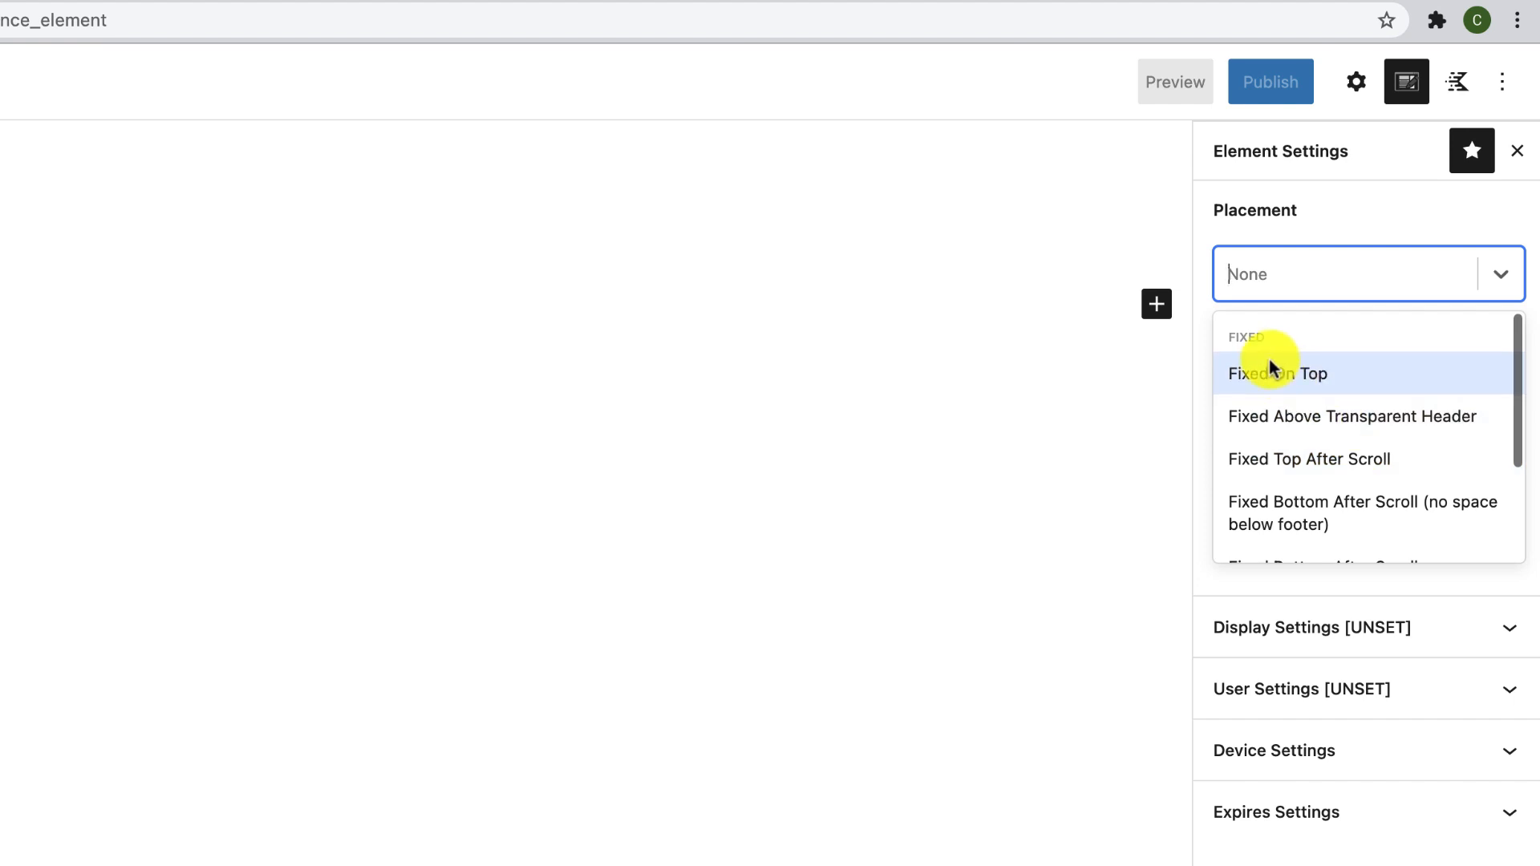
pyautogui.scroll(-4, 1288, 369)
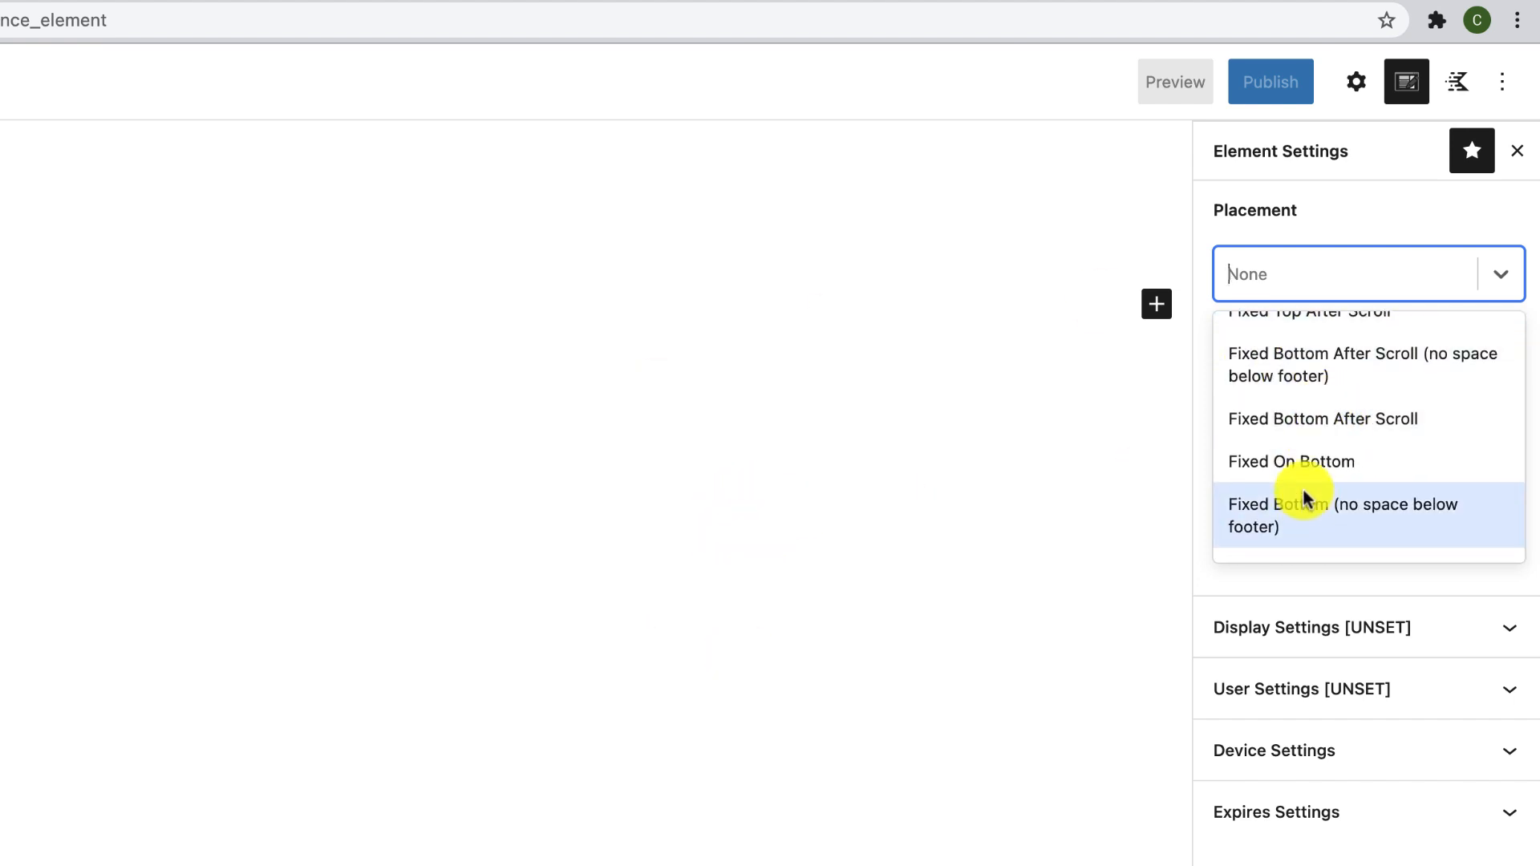
pyautogui.scroll(2, 1303, 491)
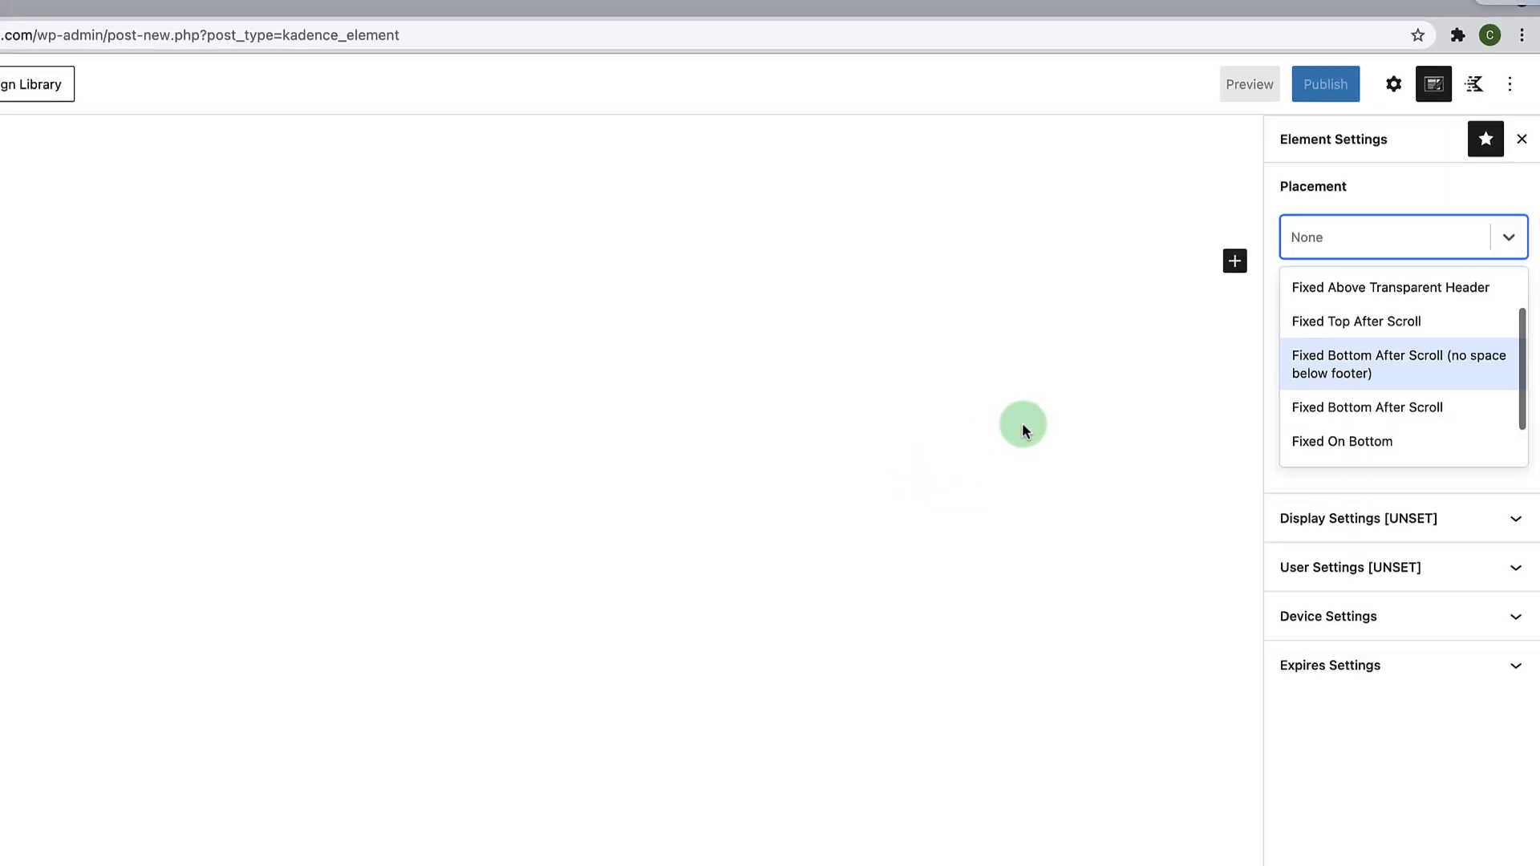
pyautogui.click(1022, 429)
# Step: Title the new element "Fixed Element 1"
pyautogui.click(98, 184)
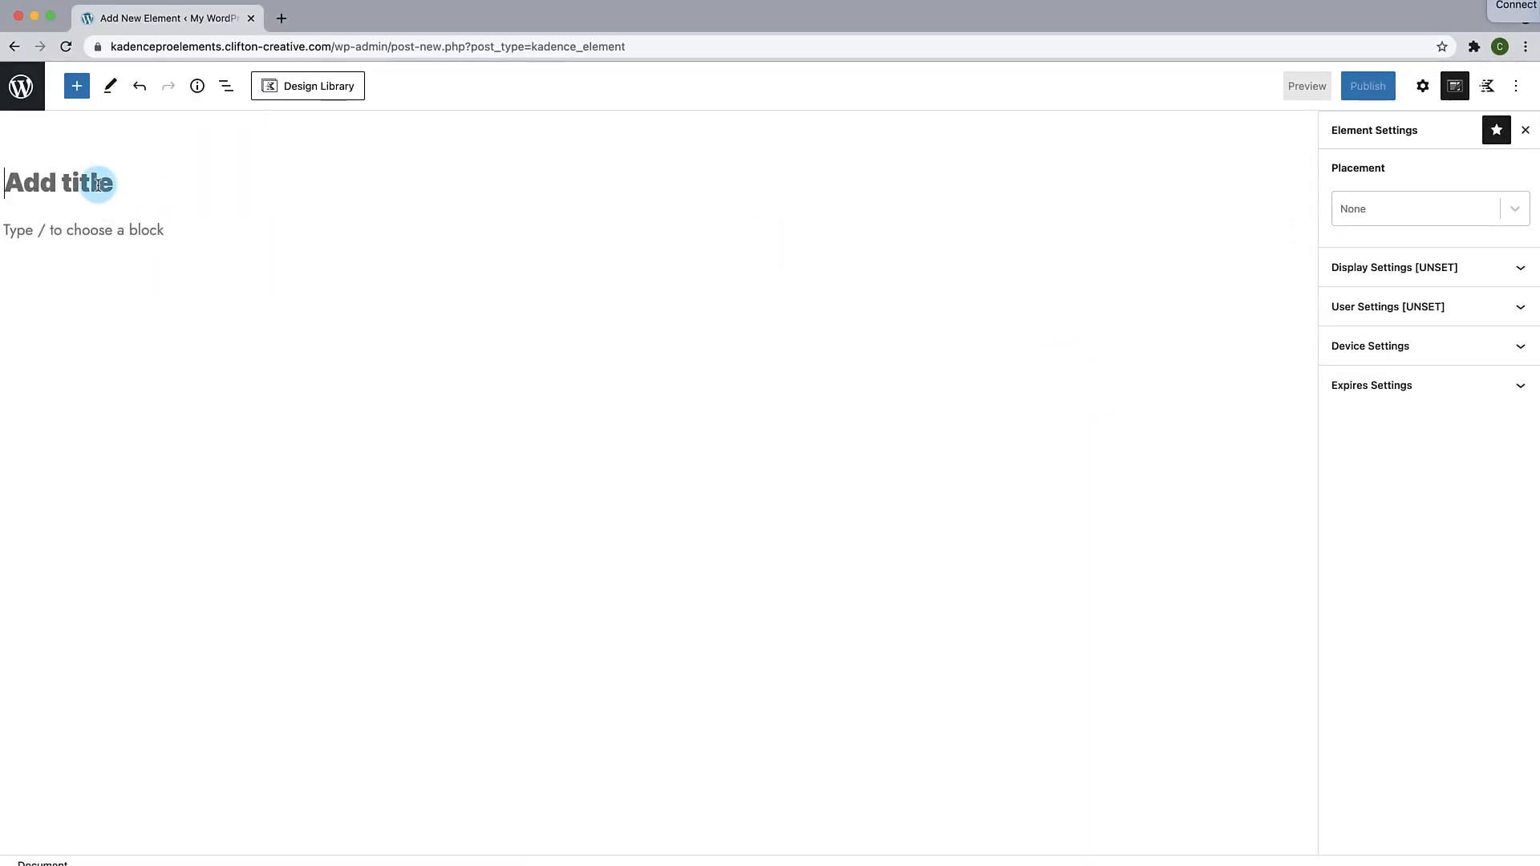
pyautogui.write('Fixed')
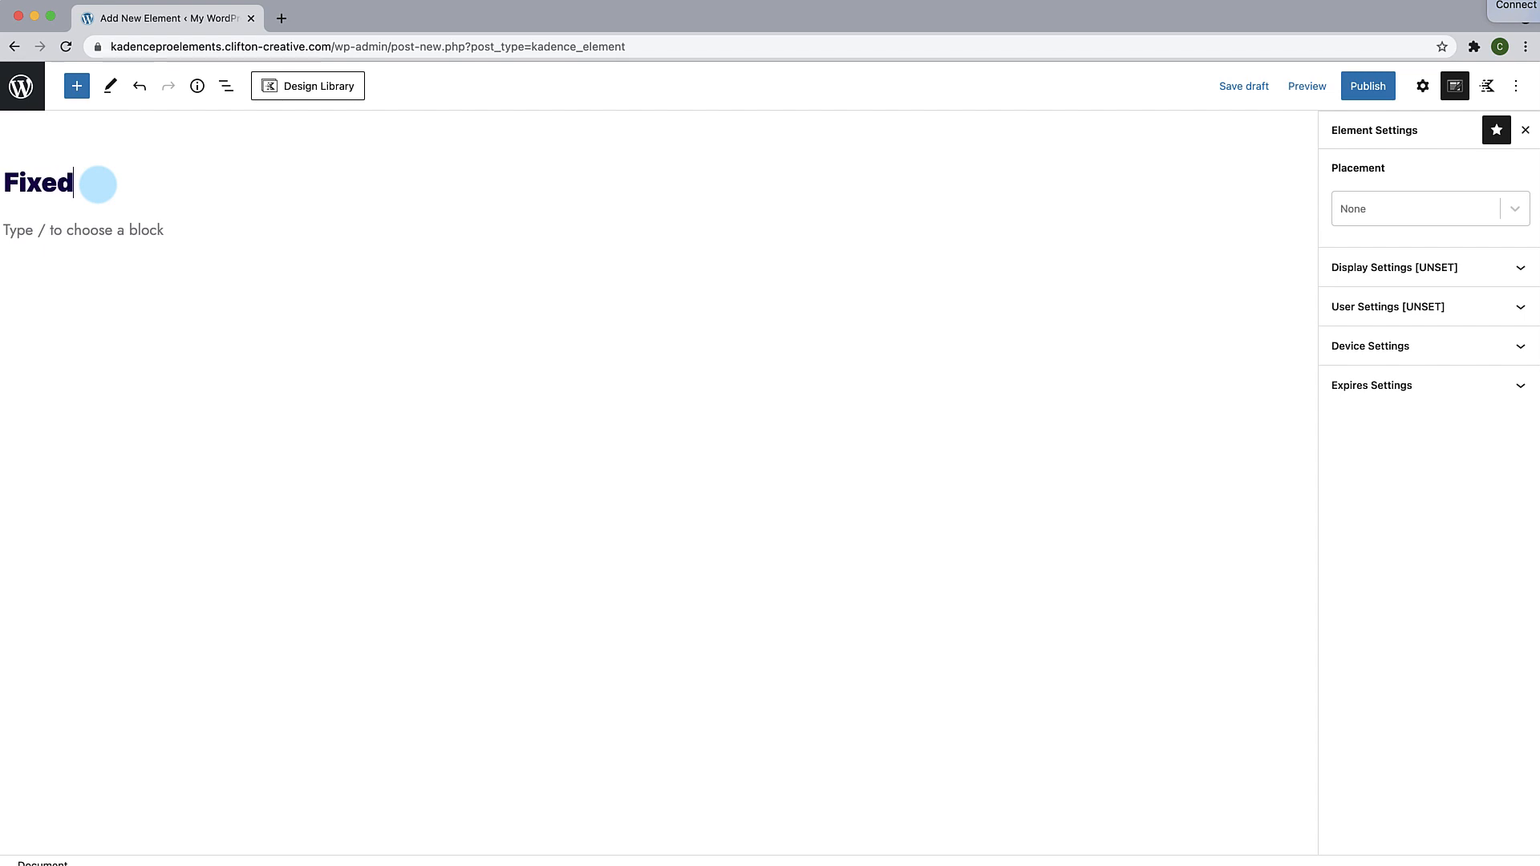
pyautogui.write(' Element 1')
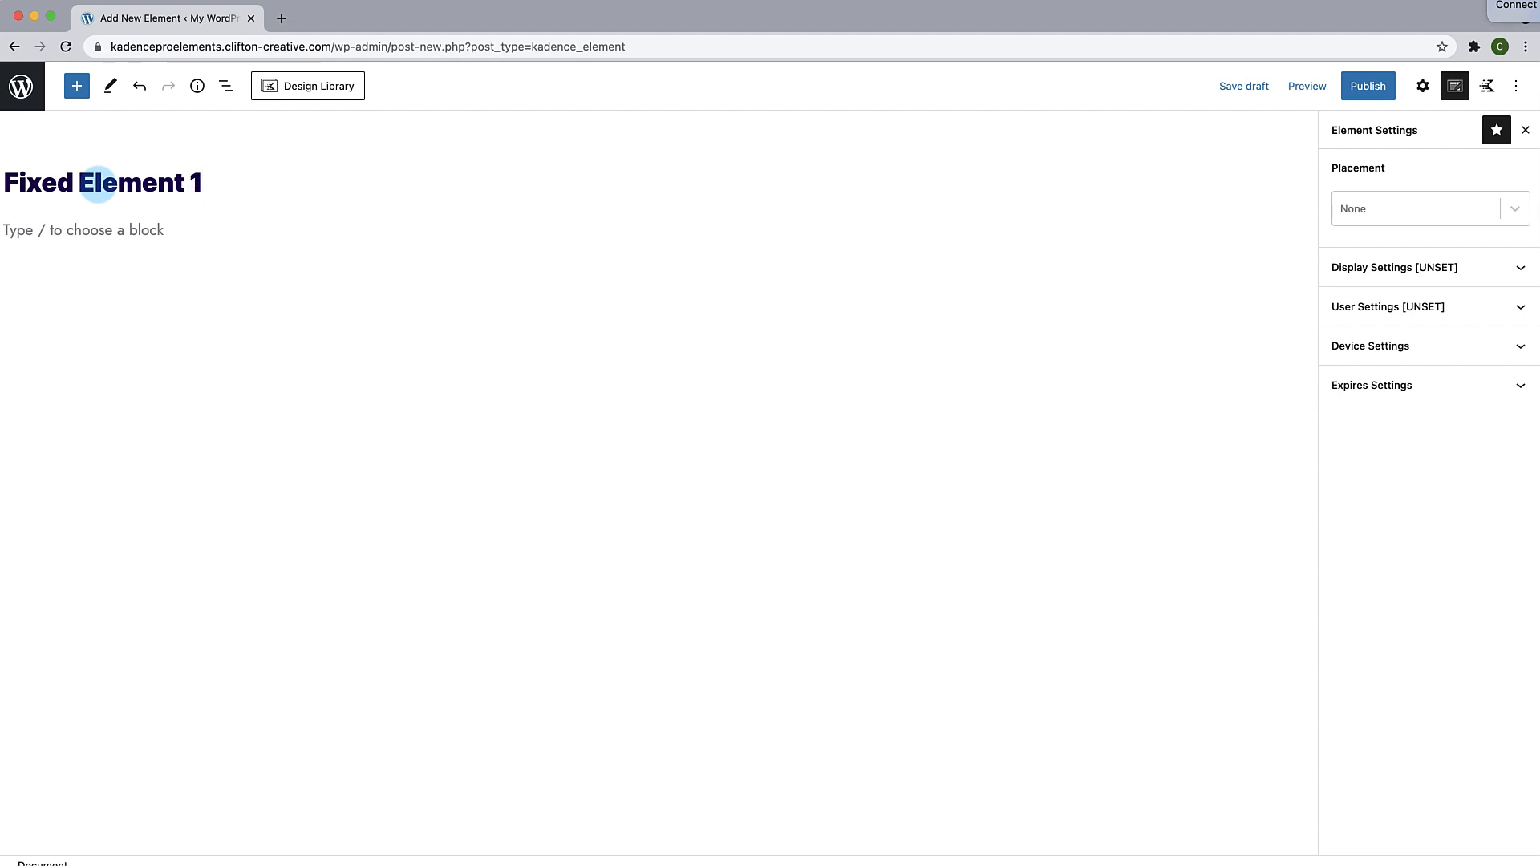
# Step: Insert a Kadence Icon block in the body of the element and open its block settings
pyautogui.click(136, 239)
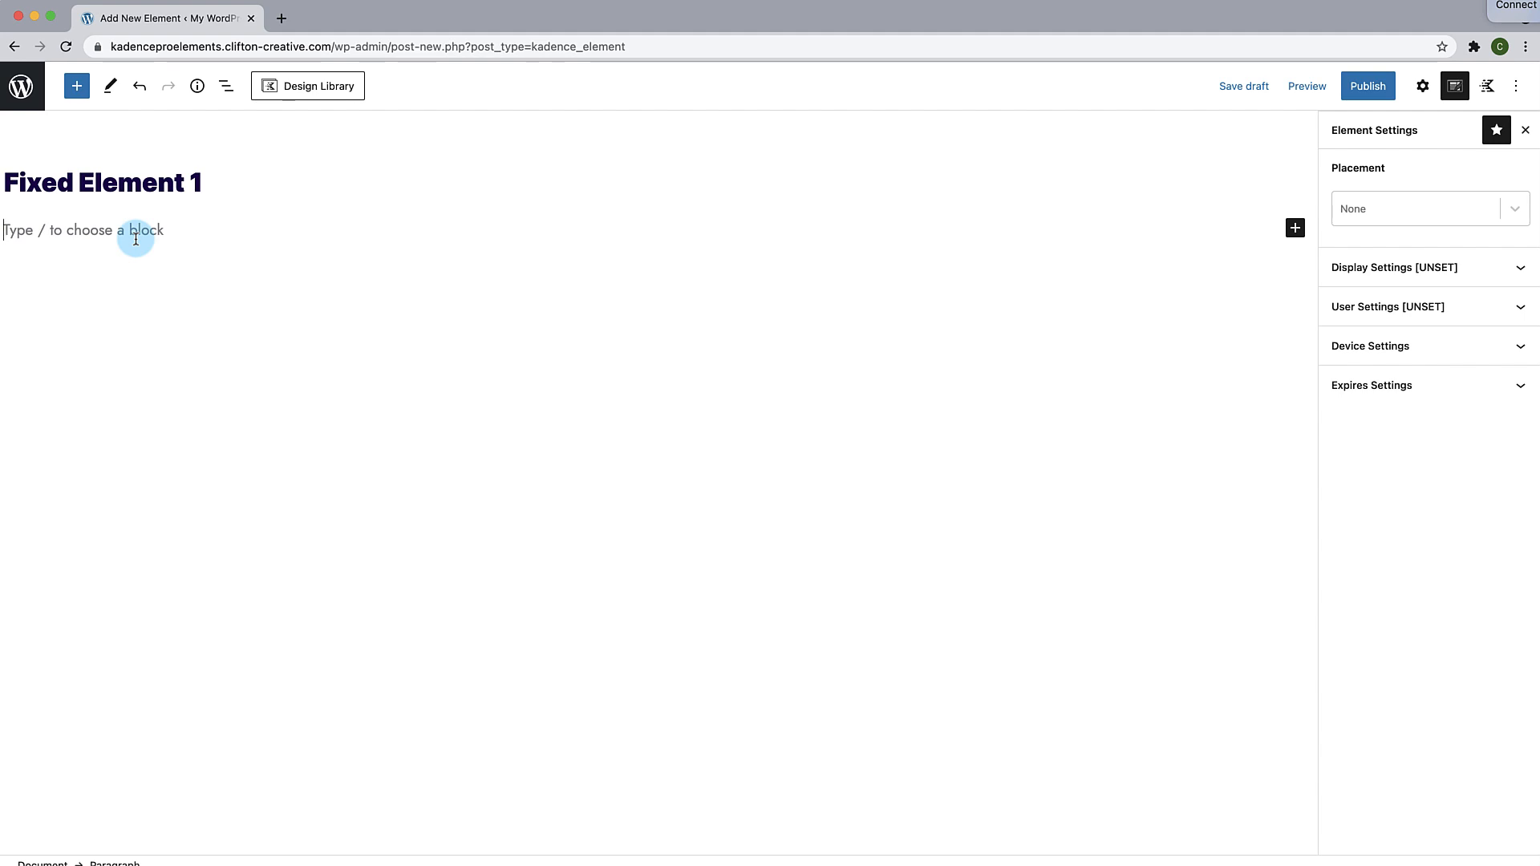
pyautogui.click(77, 86)
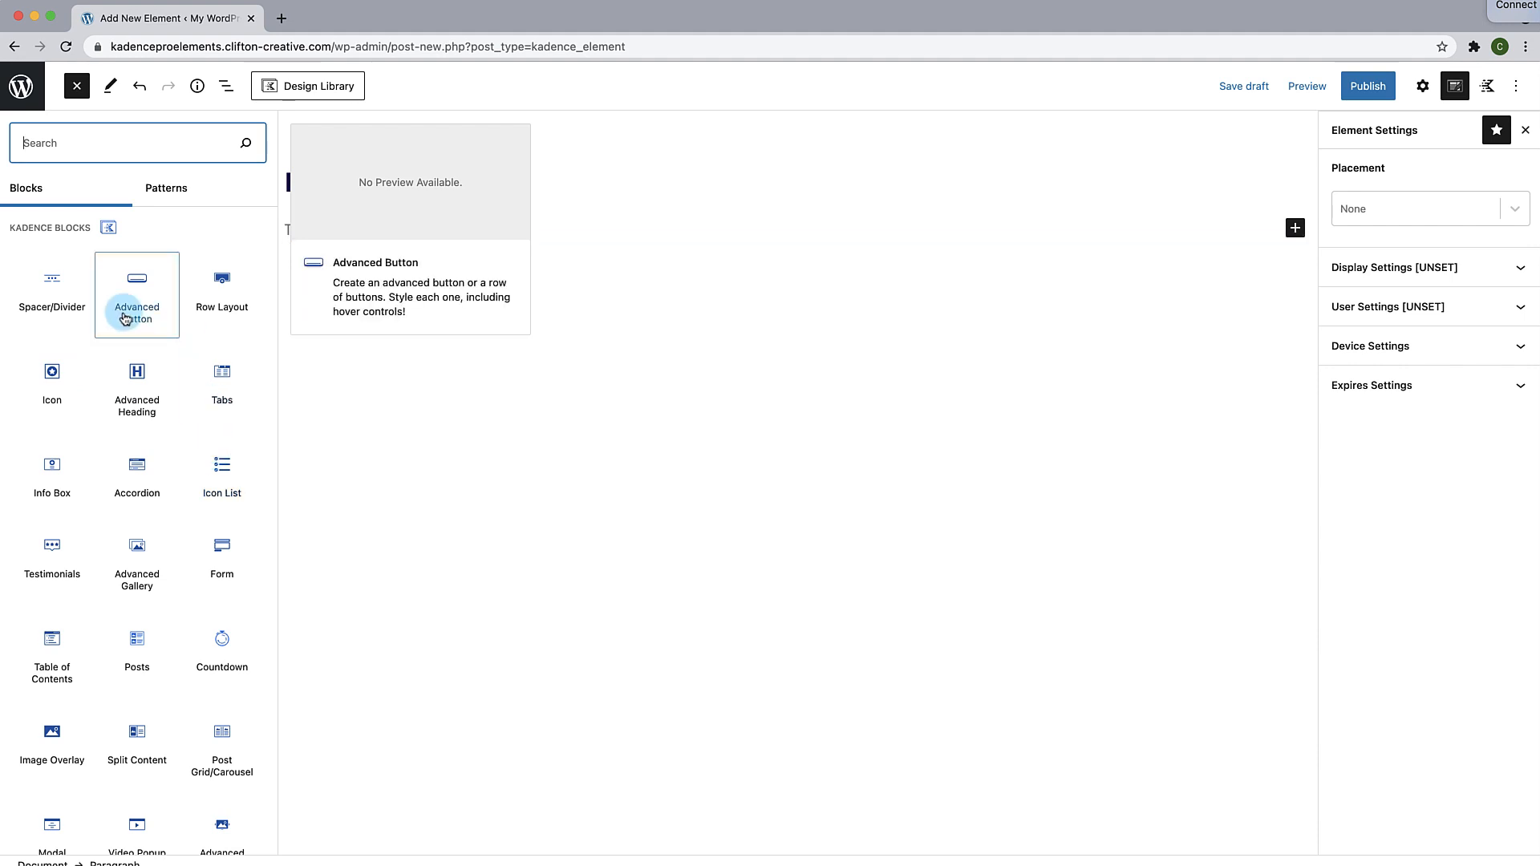
pyautogui.click(54, 380)
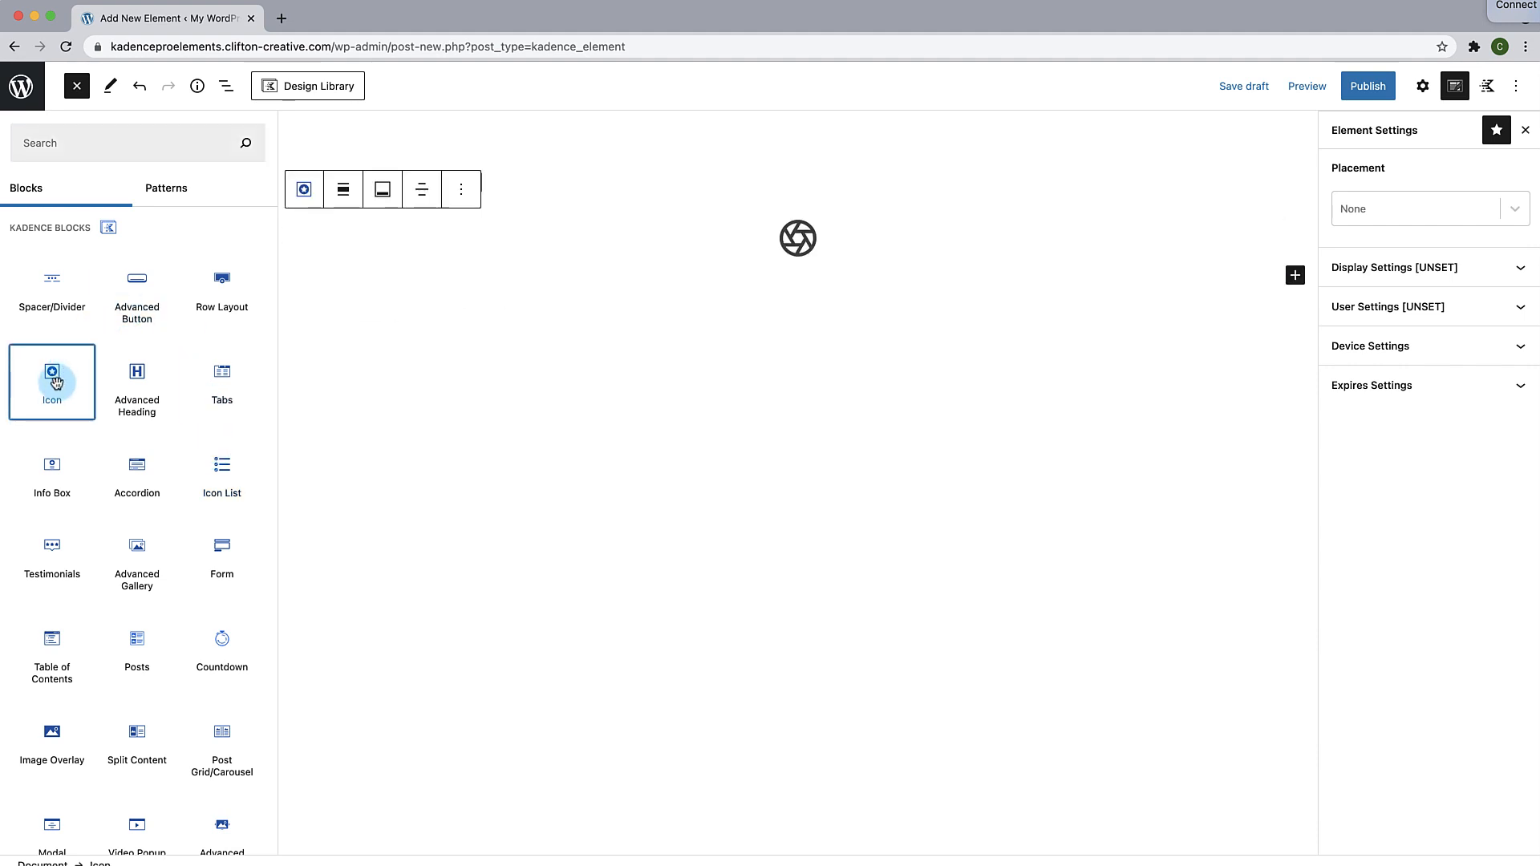
pyautogui.click(804, 253)
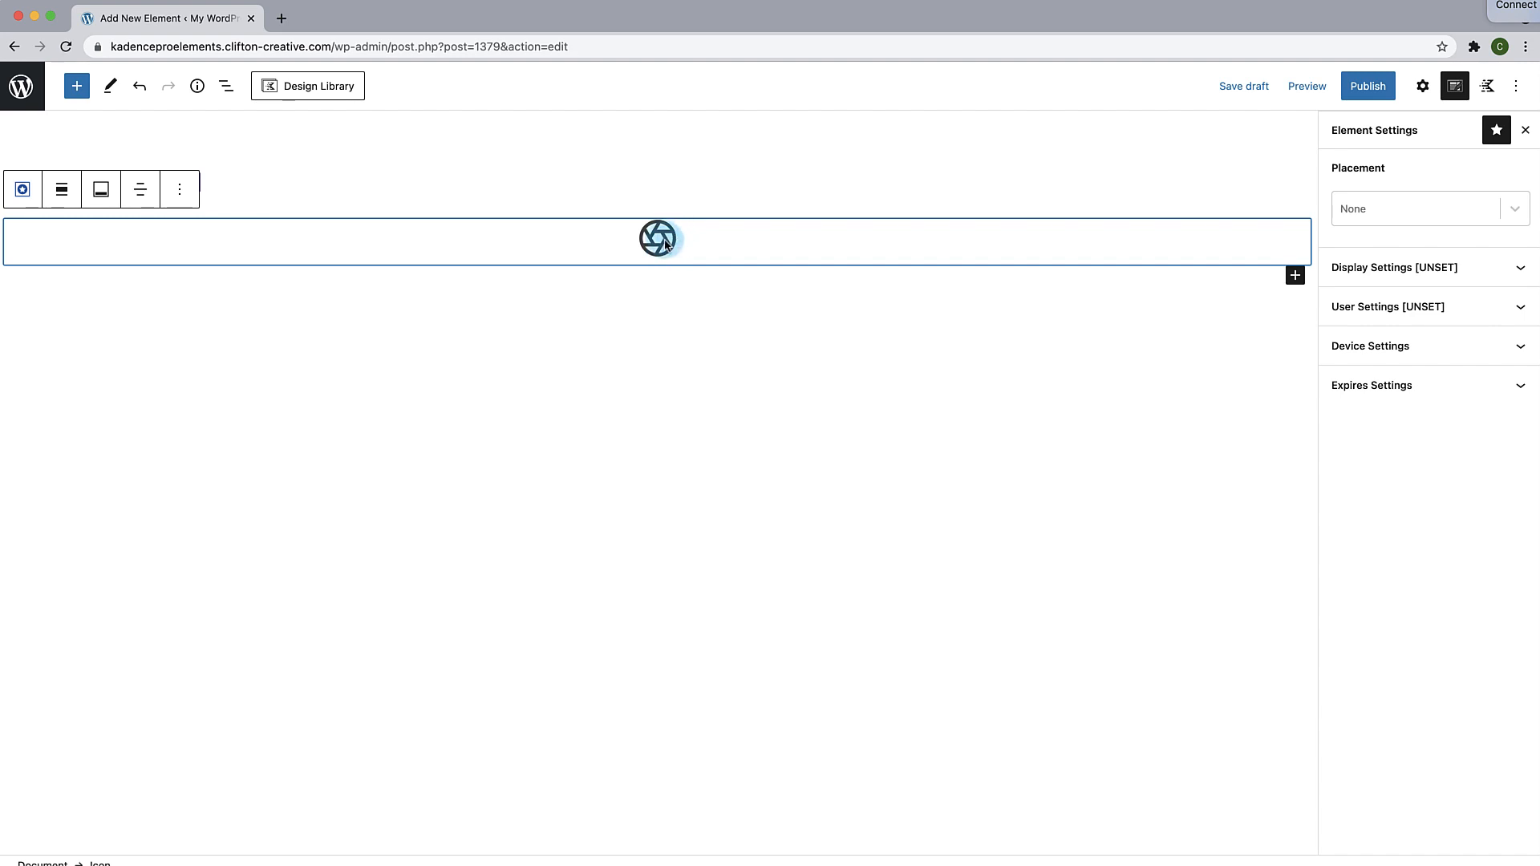
pyautogui.click(1423, 86)
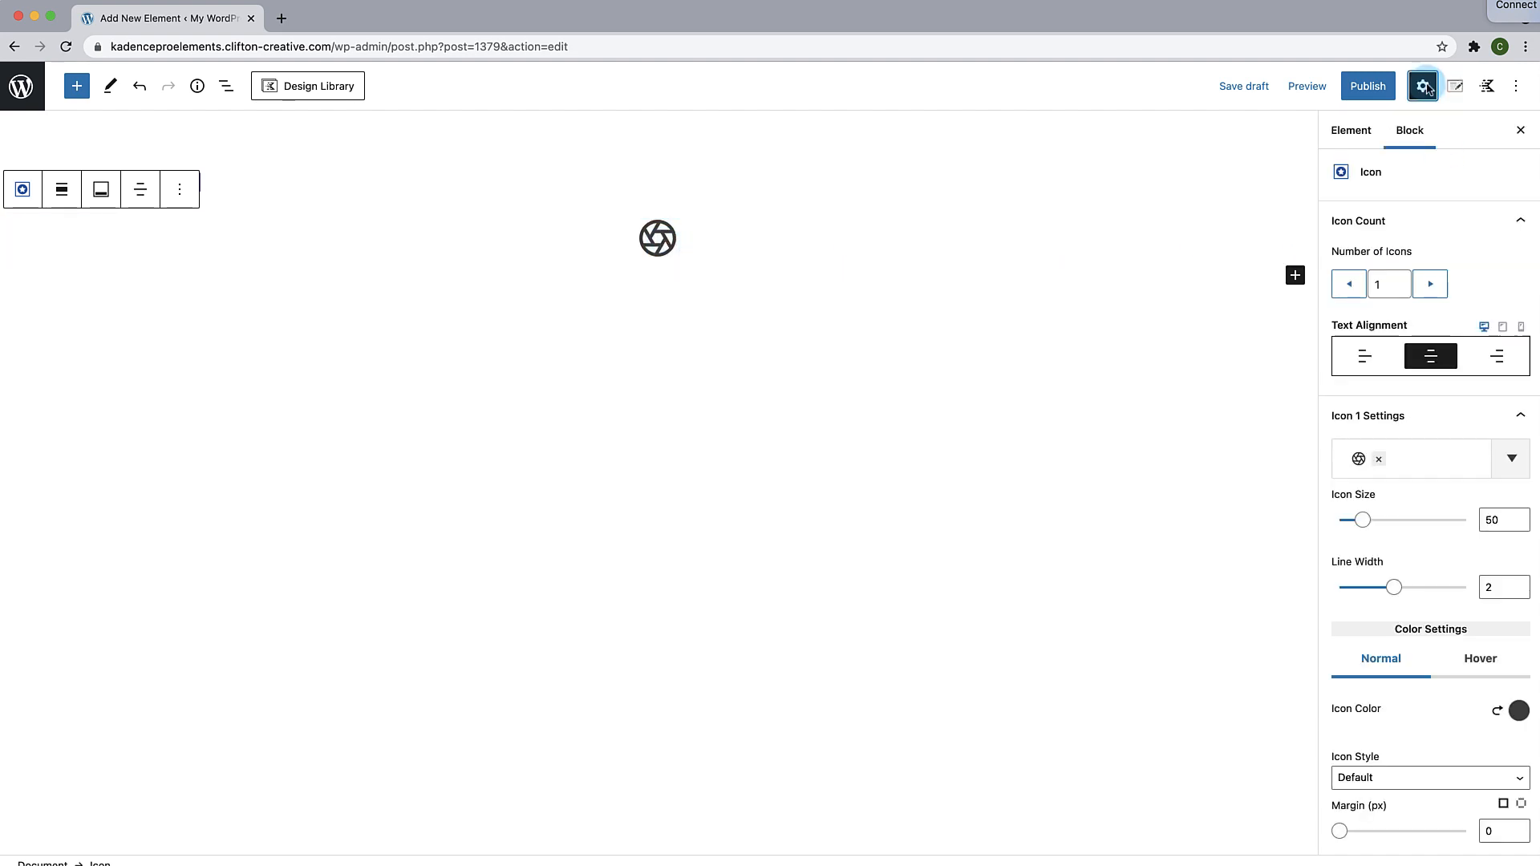
# Step: Replace the block's default icon with the outlined house icon, found by searching the icon library for "home"
pyautogui.click(1380, 459)
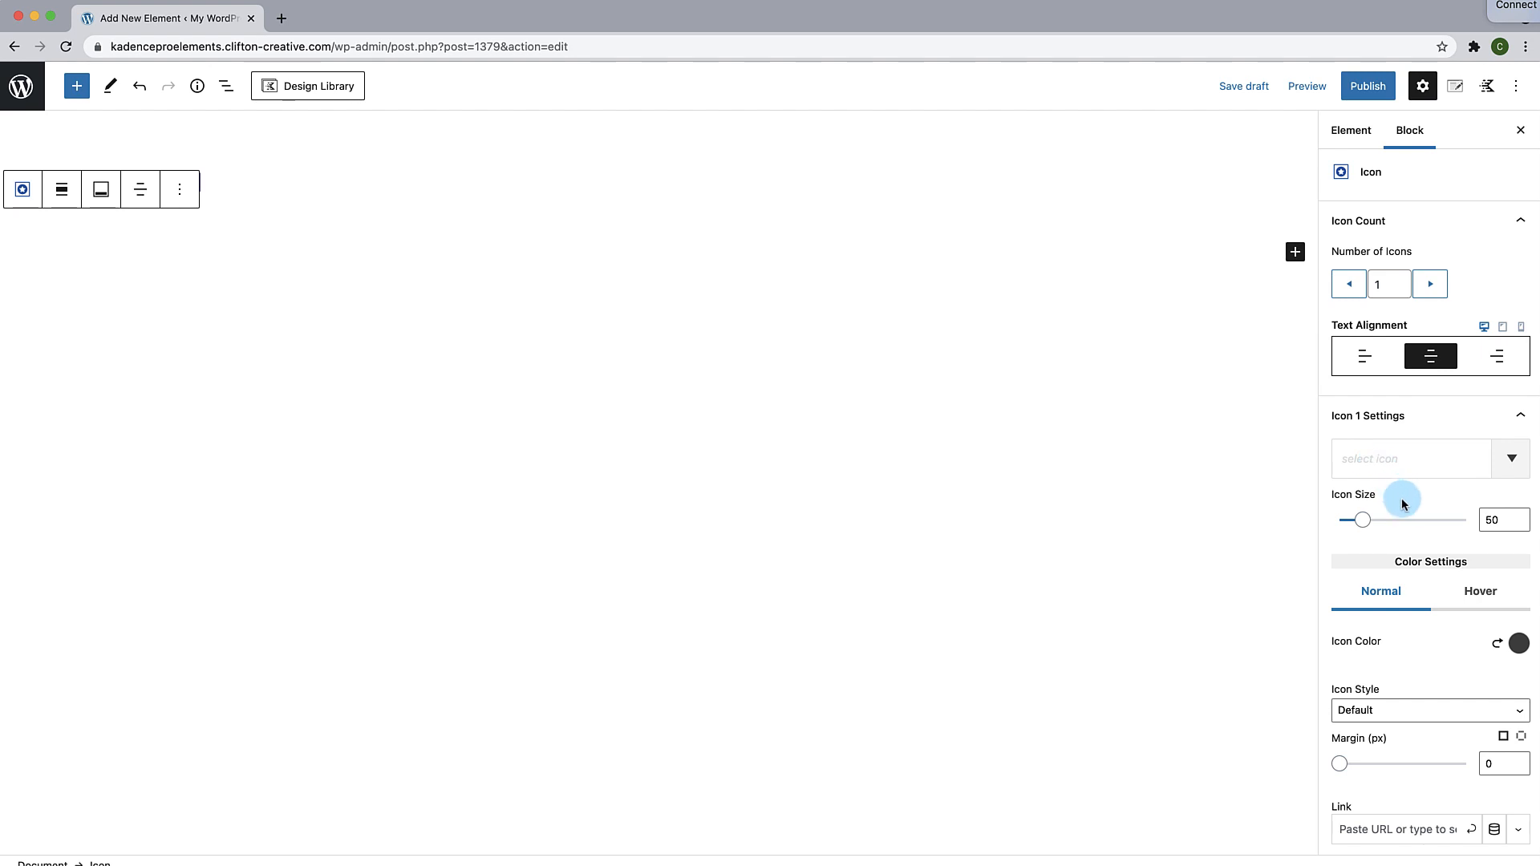
pyautogui.click(1396, 459)
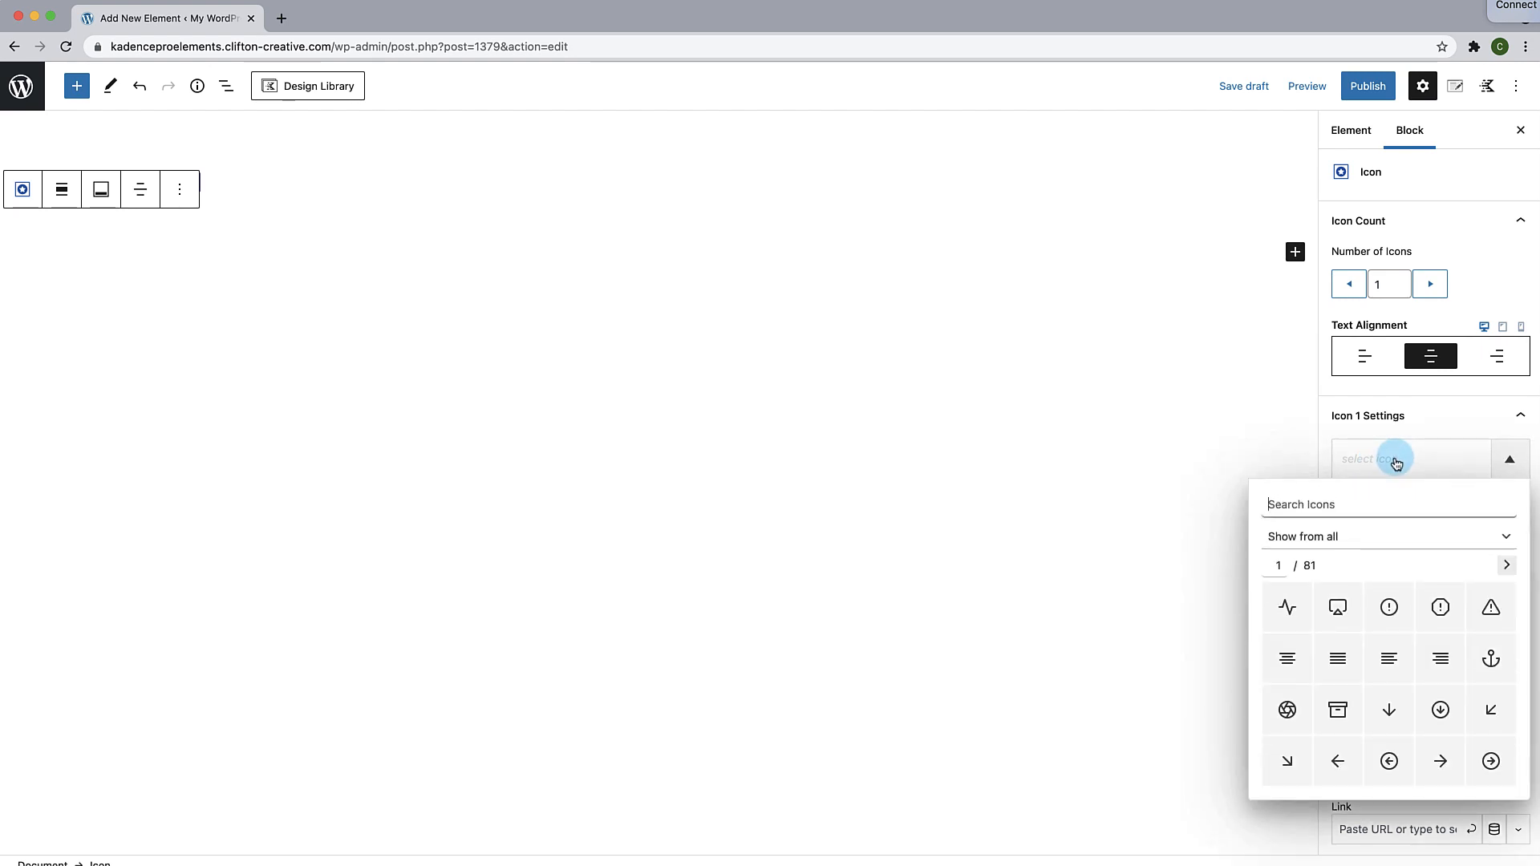
pyautogui.write('hime')
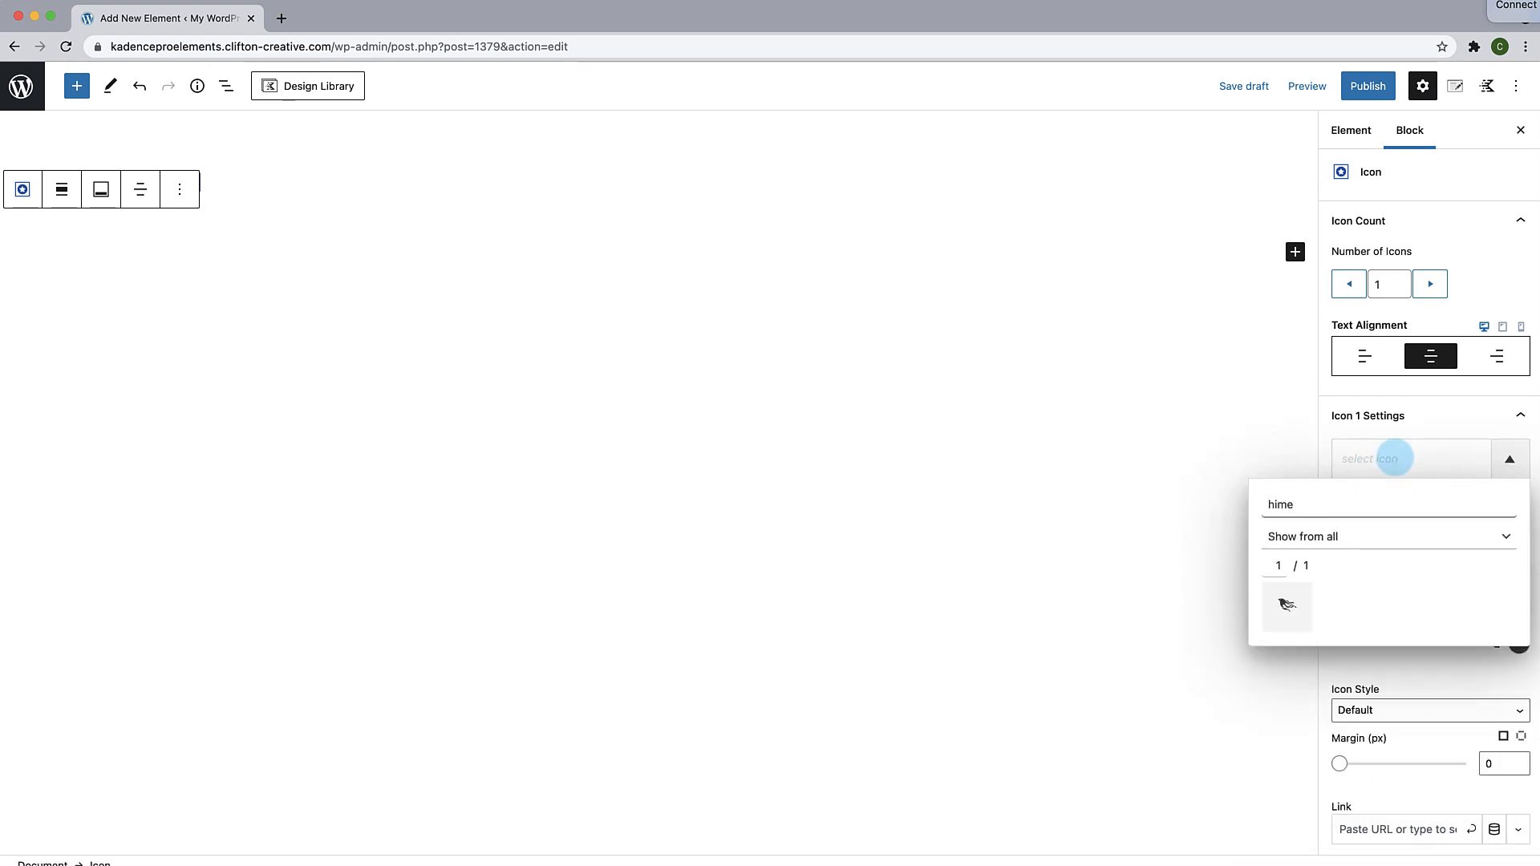
pyautogui.click(1241, 511)
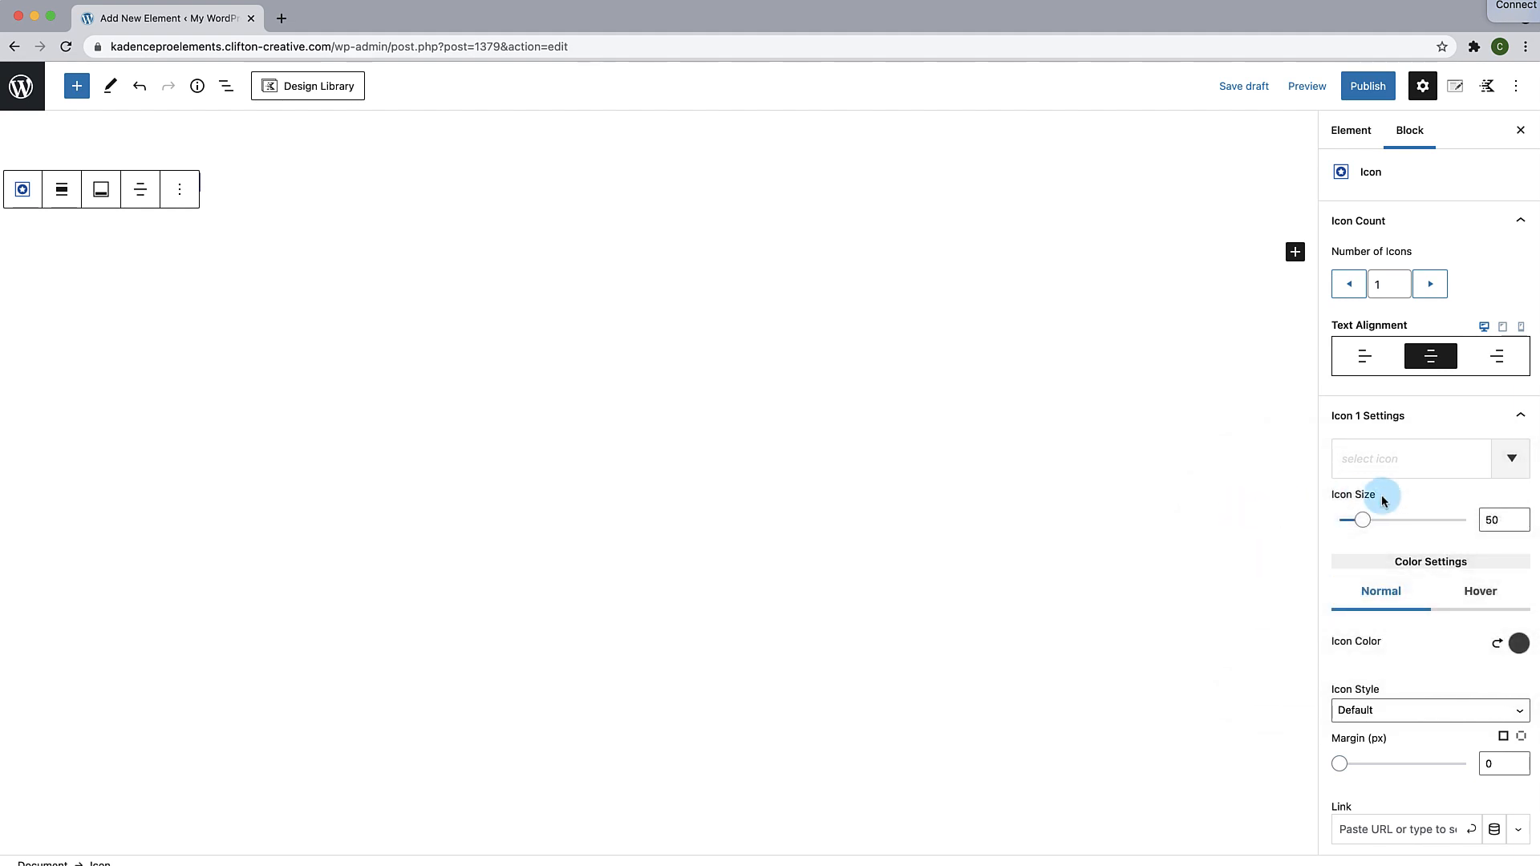
pyautogui.click(1392, 471)
pyautogui.click(1244, 515)
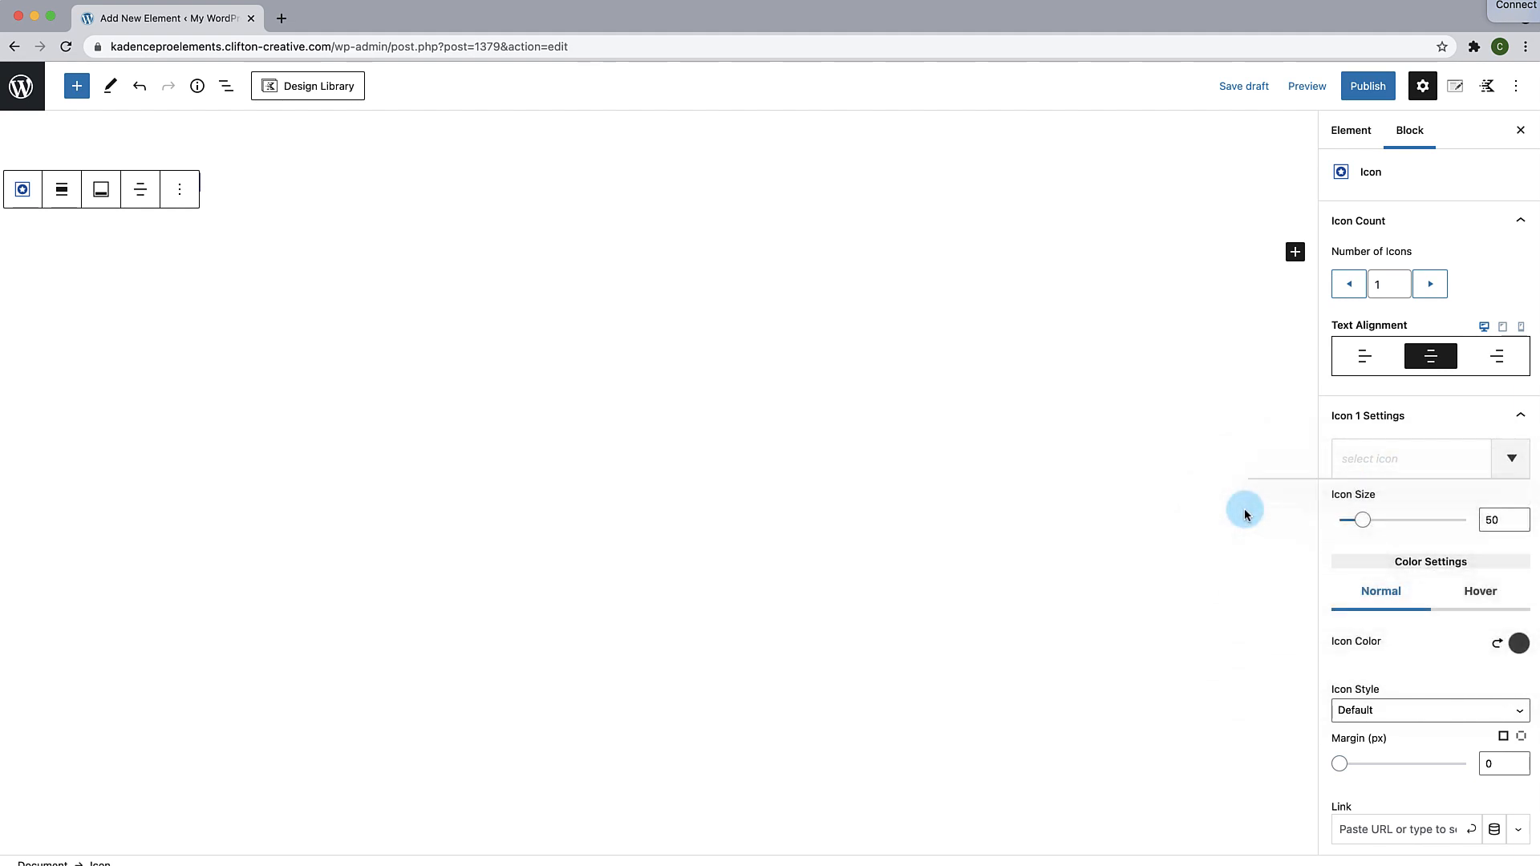
pyautogui.click(1364, 469)
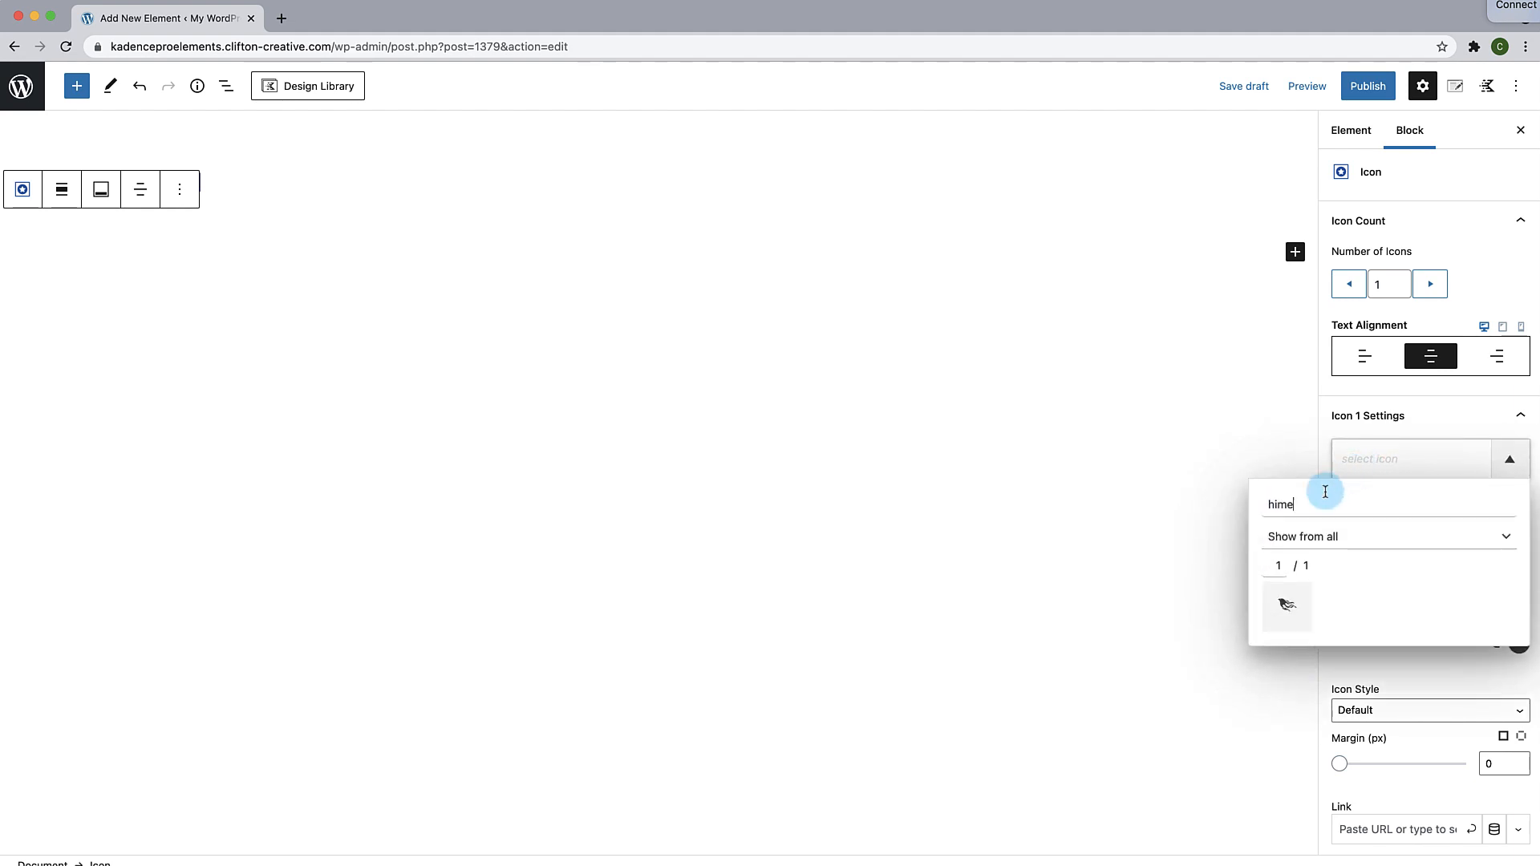
pyautogui.doubleClick(1286, 506)
pyautogui.write('home')
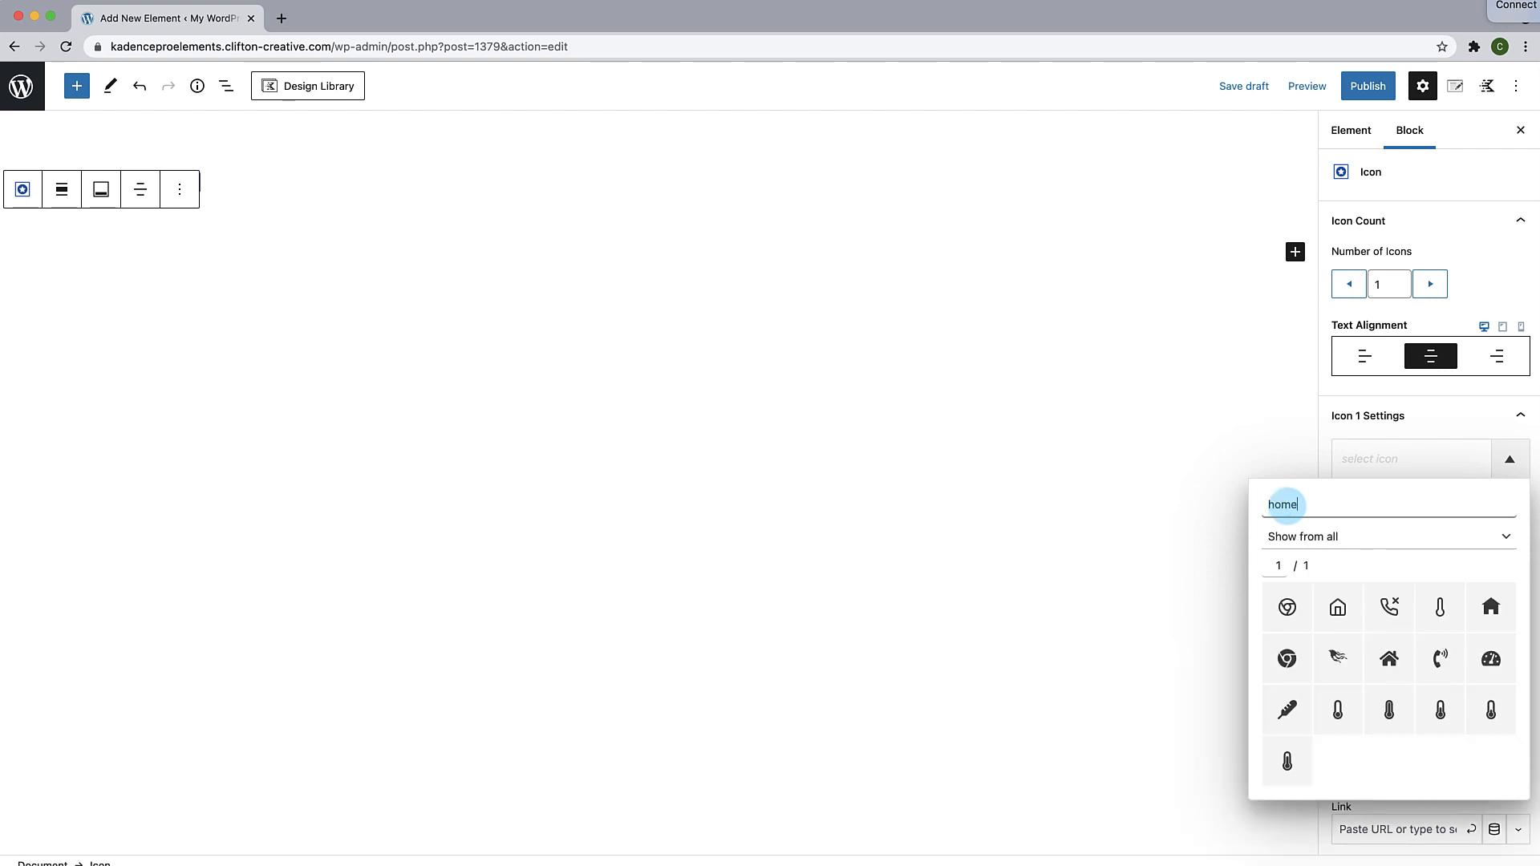
pyautogui.click(1341, 624)
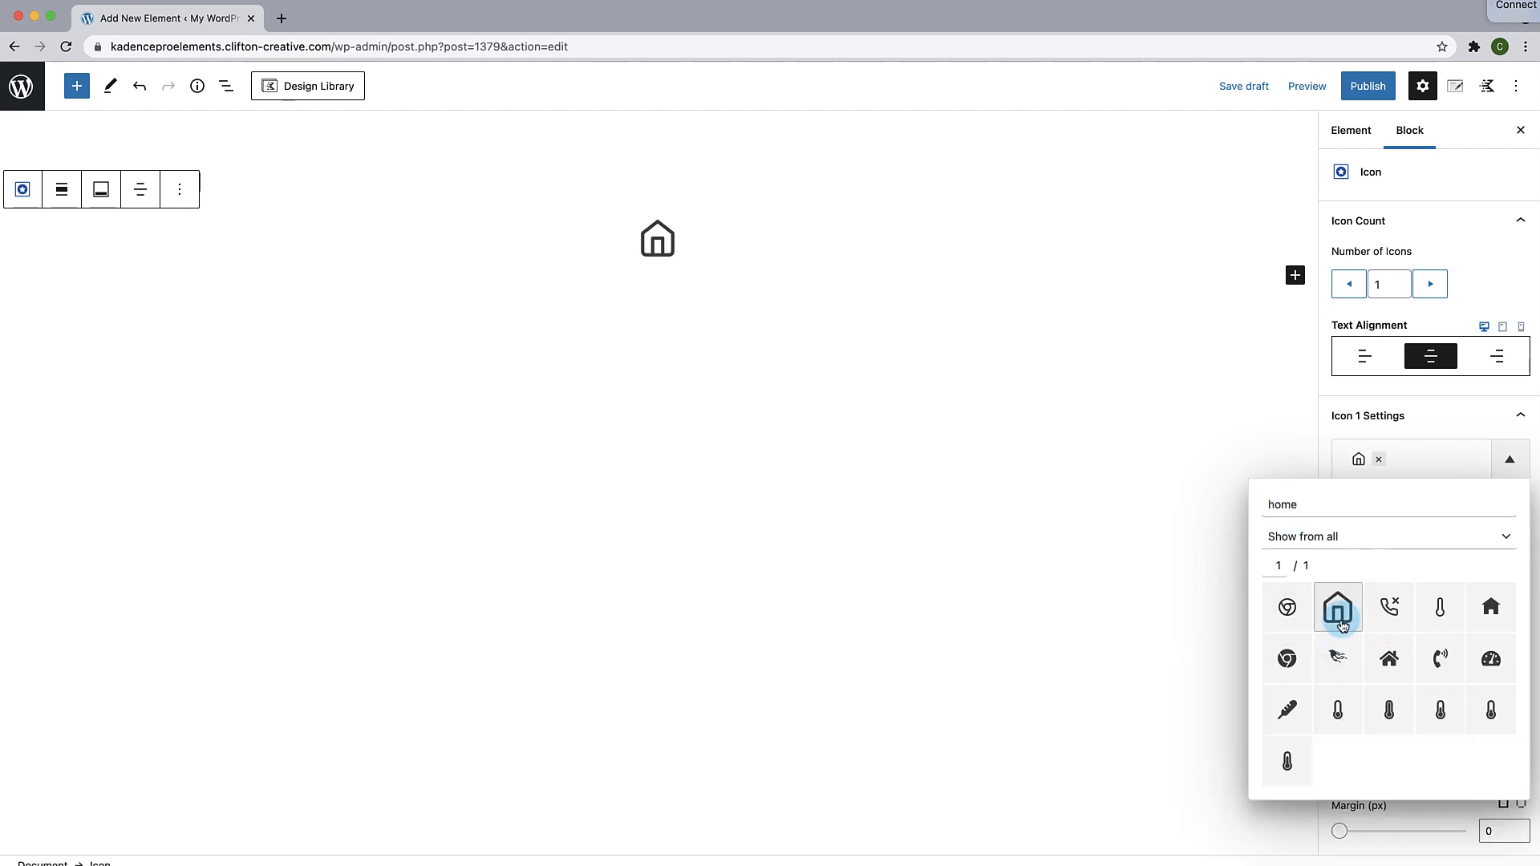
pyautogui.click(1096, 550)
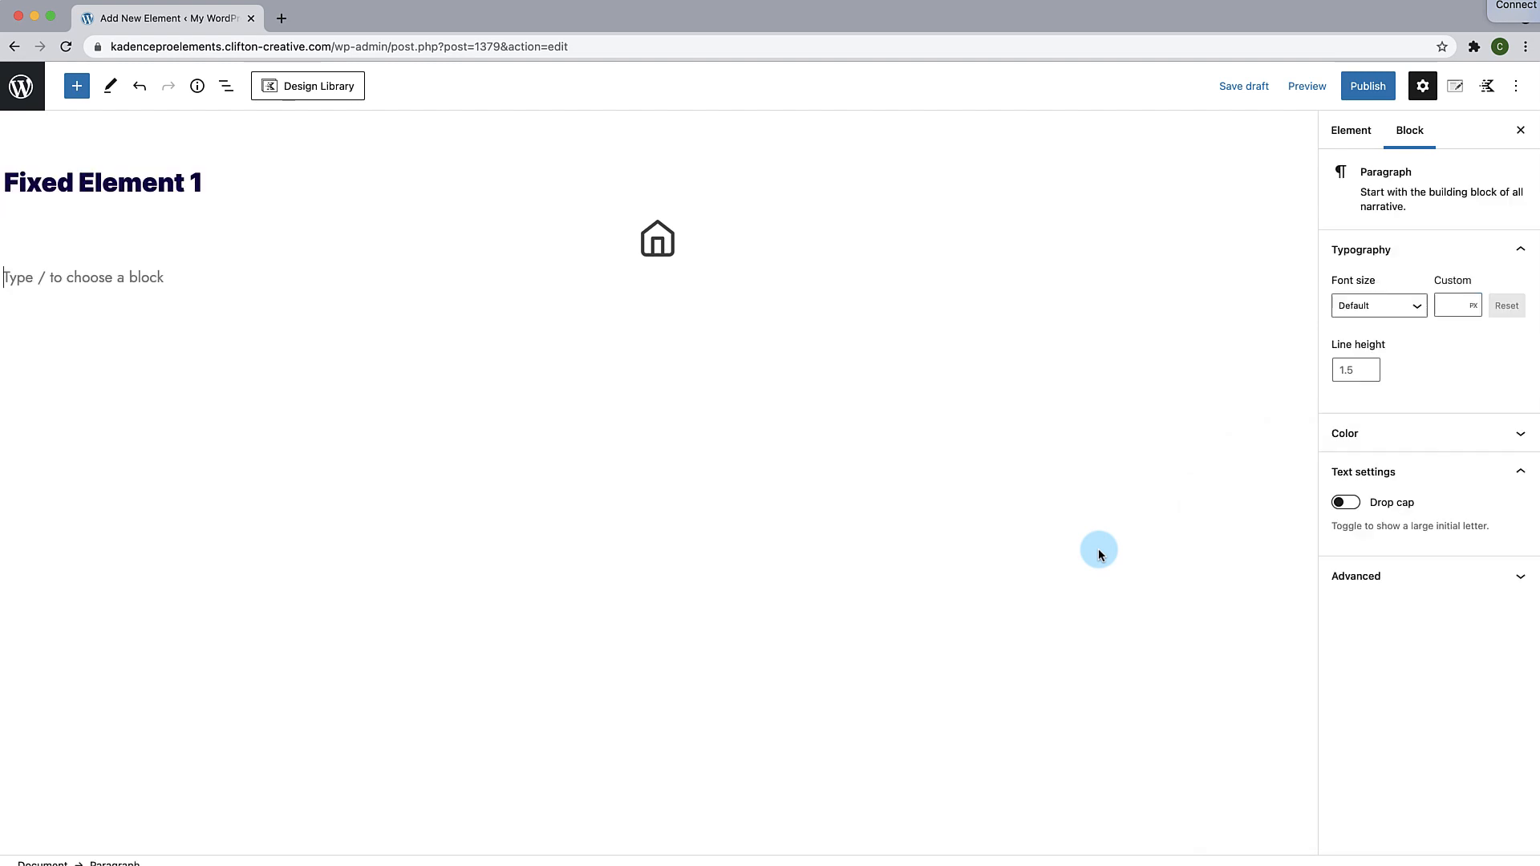
# Step: Align the home icon to the left within its block
pyautogui.click(730, 243)
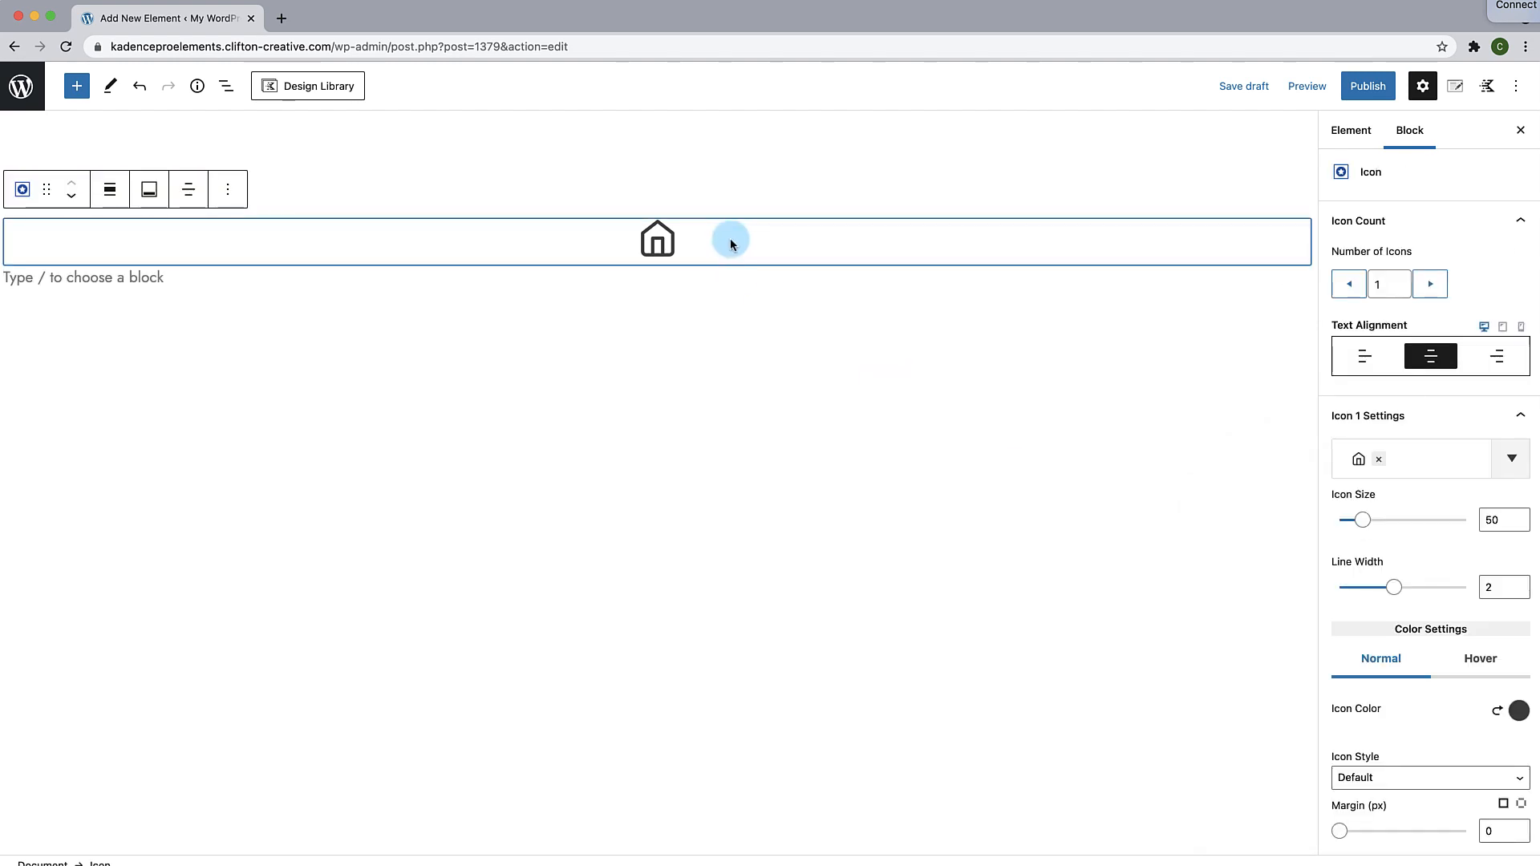
pyautogui.click(1361, 369)
pyautogui.scroll(-5, 1452, 652)
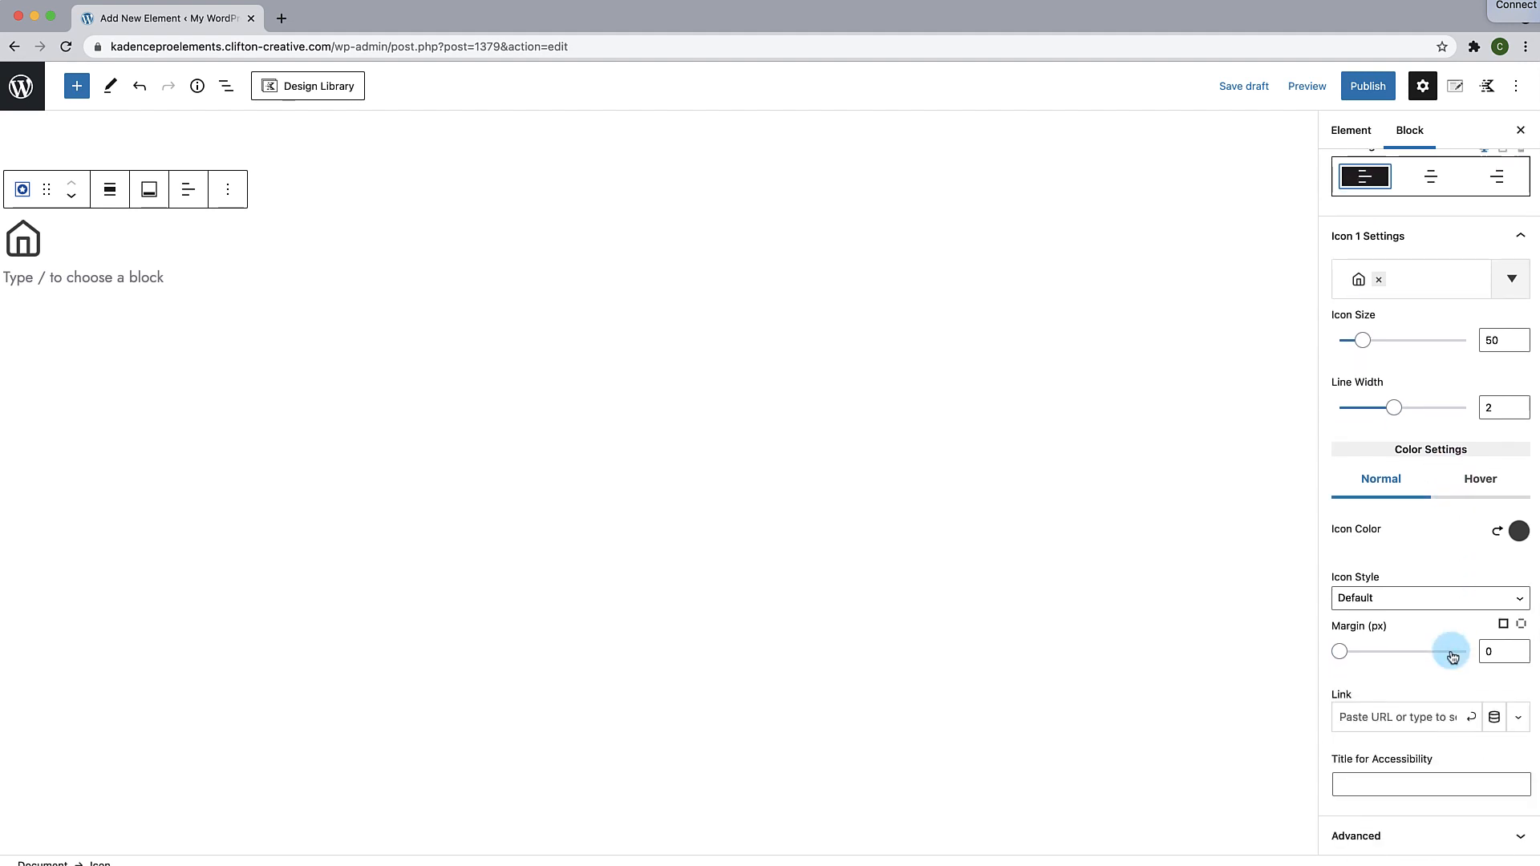
pyautogui.click(272, 302)
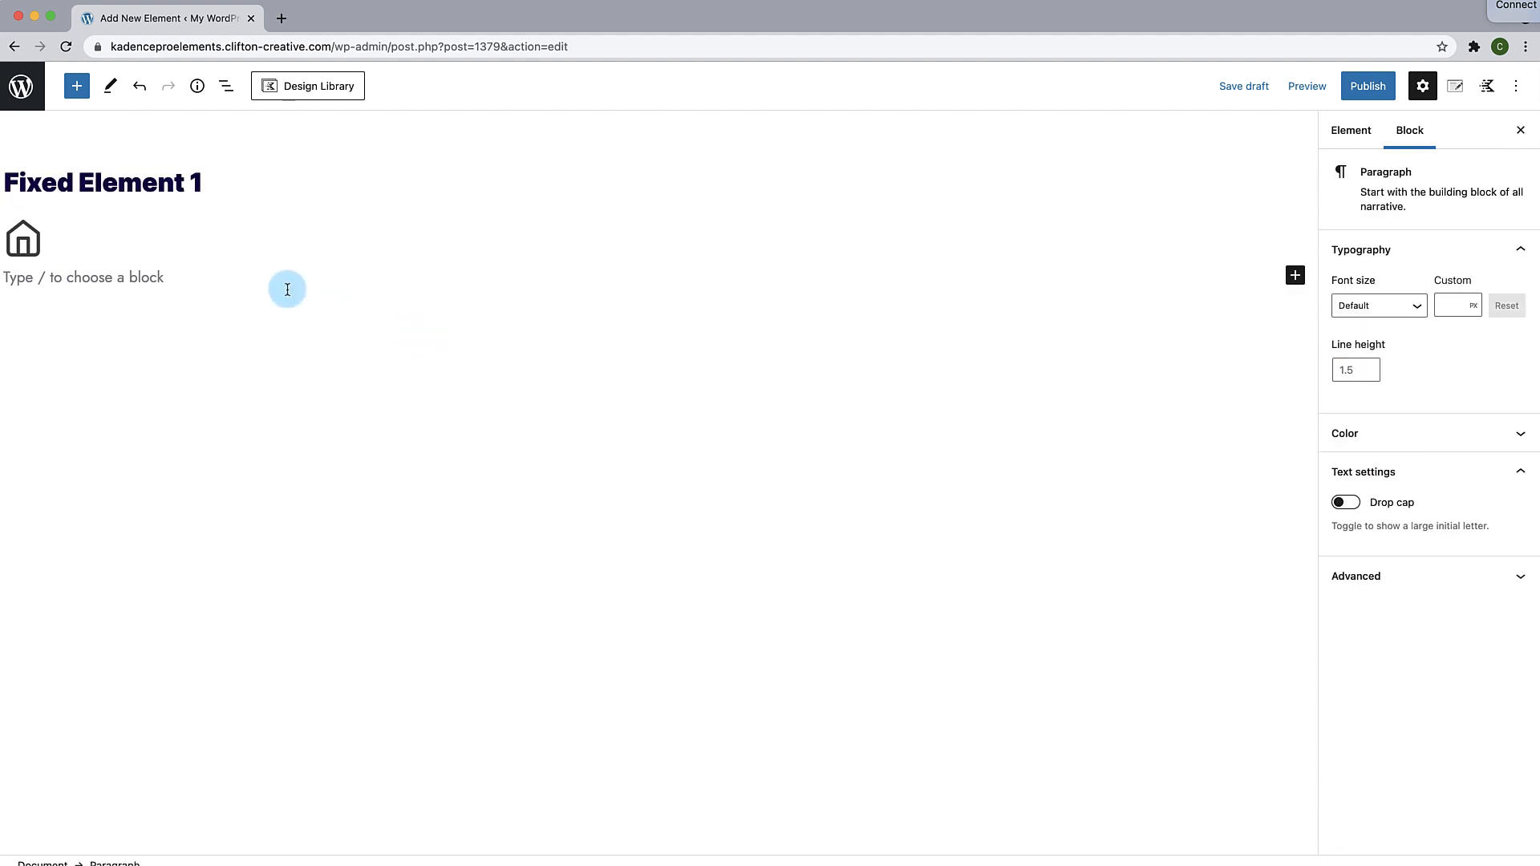
# Step: Change the home icon's style to Stacked
pyautogui.click(392, 252)
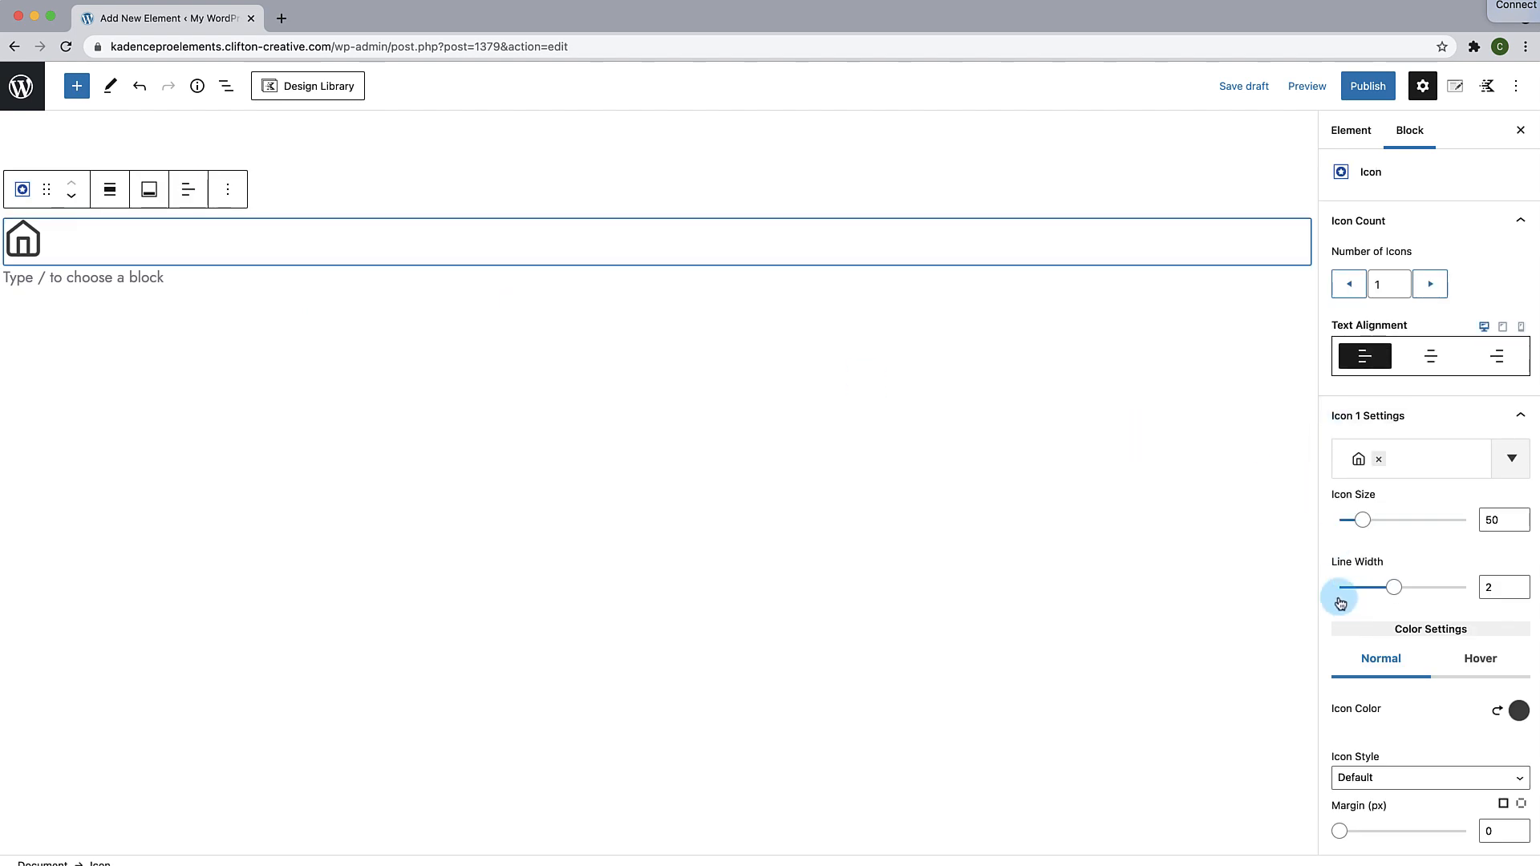
pyautogui.scroll(-1, 1383, 618)
pyautogui.scroll(-1, 1384, 624)
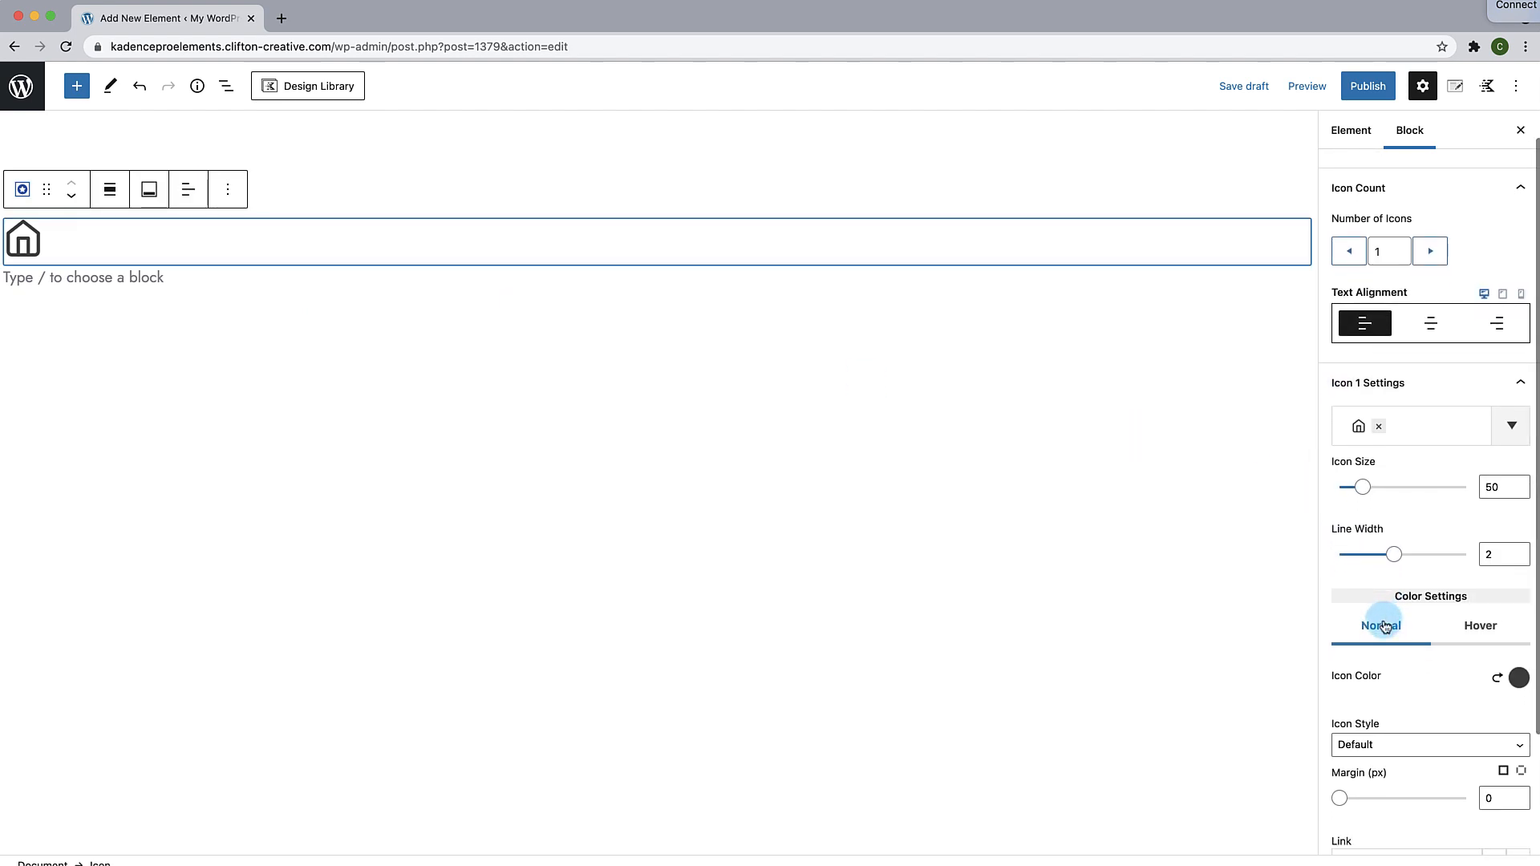
pyautogui.scroll(-3, 1386, 626)
pyautogui.scroll(-2, 1387, 626)
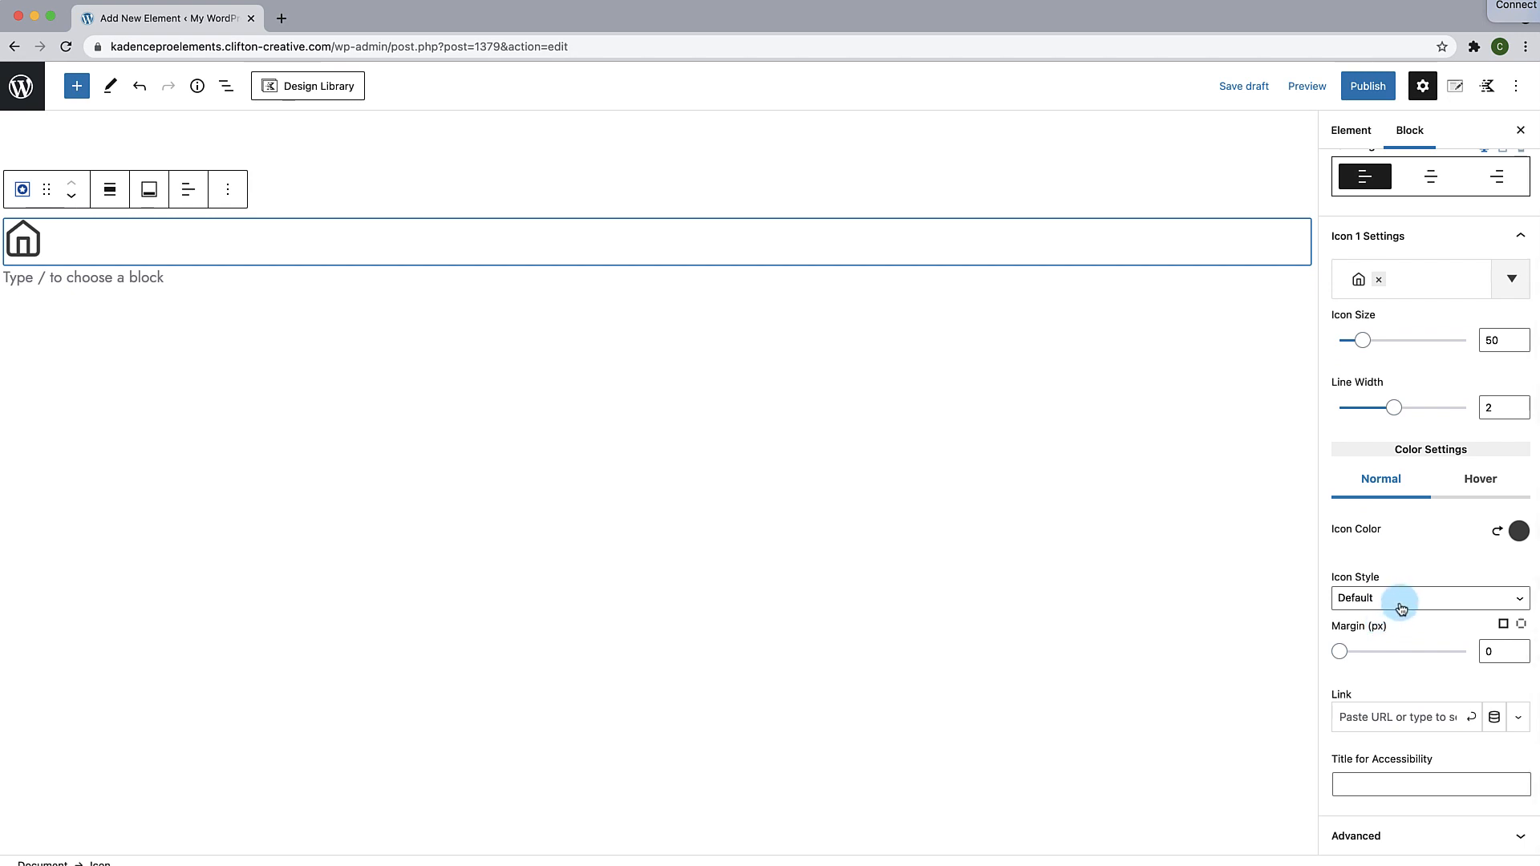
pyautogui.click(1400, 605)
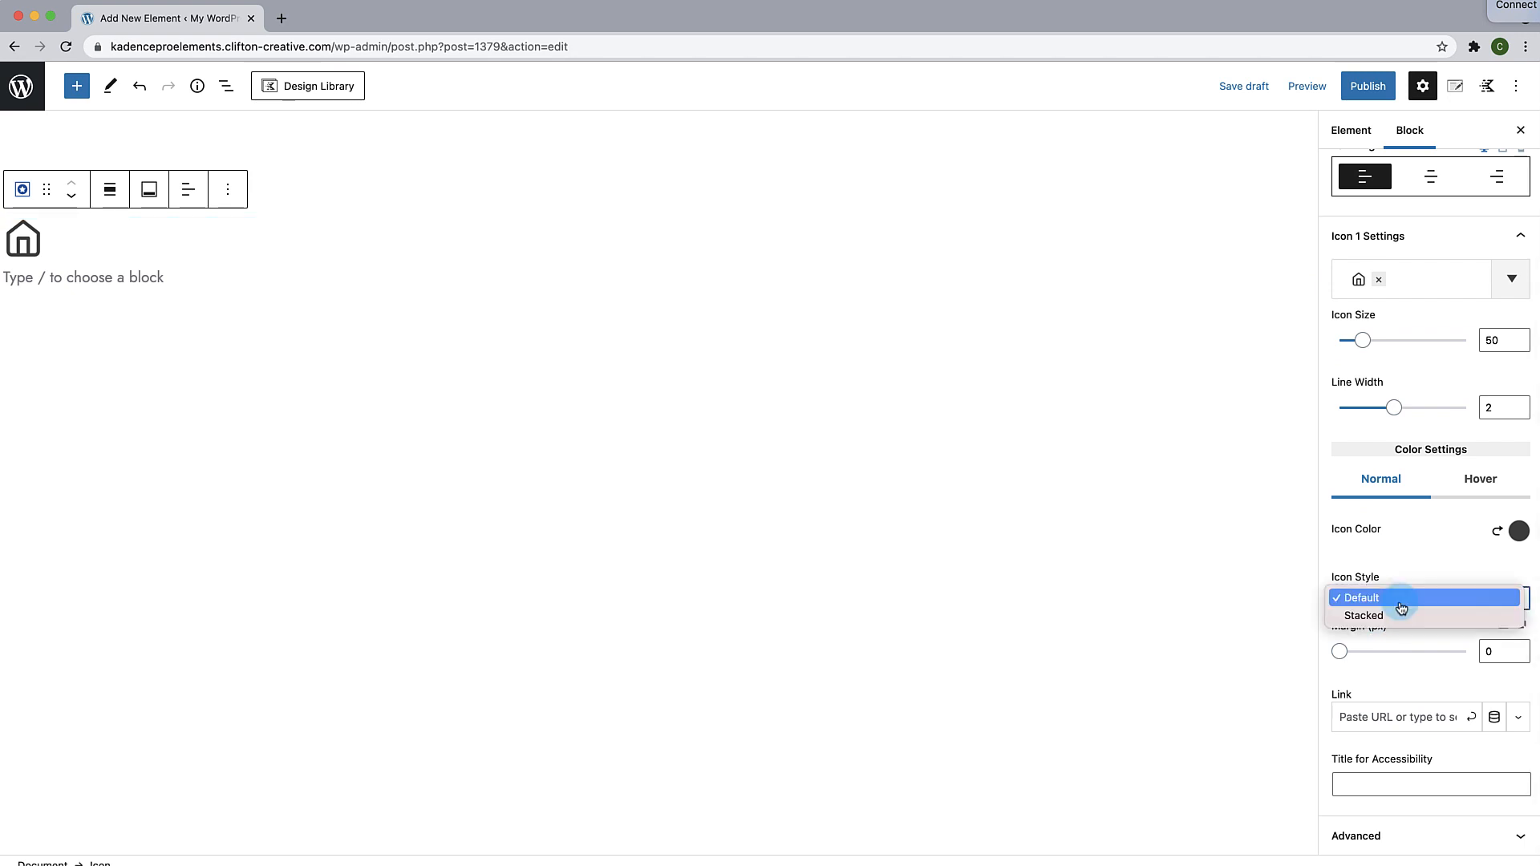
pyautogui.click(1389, 616)
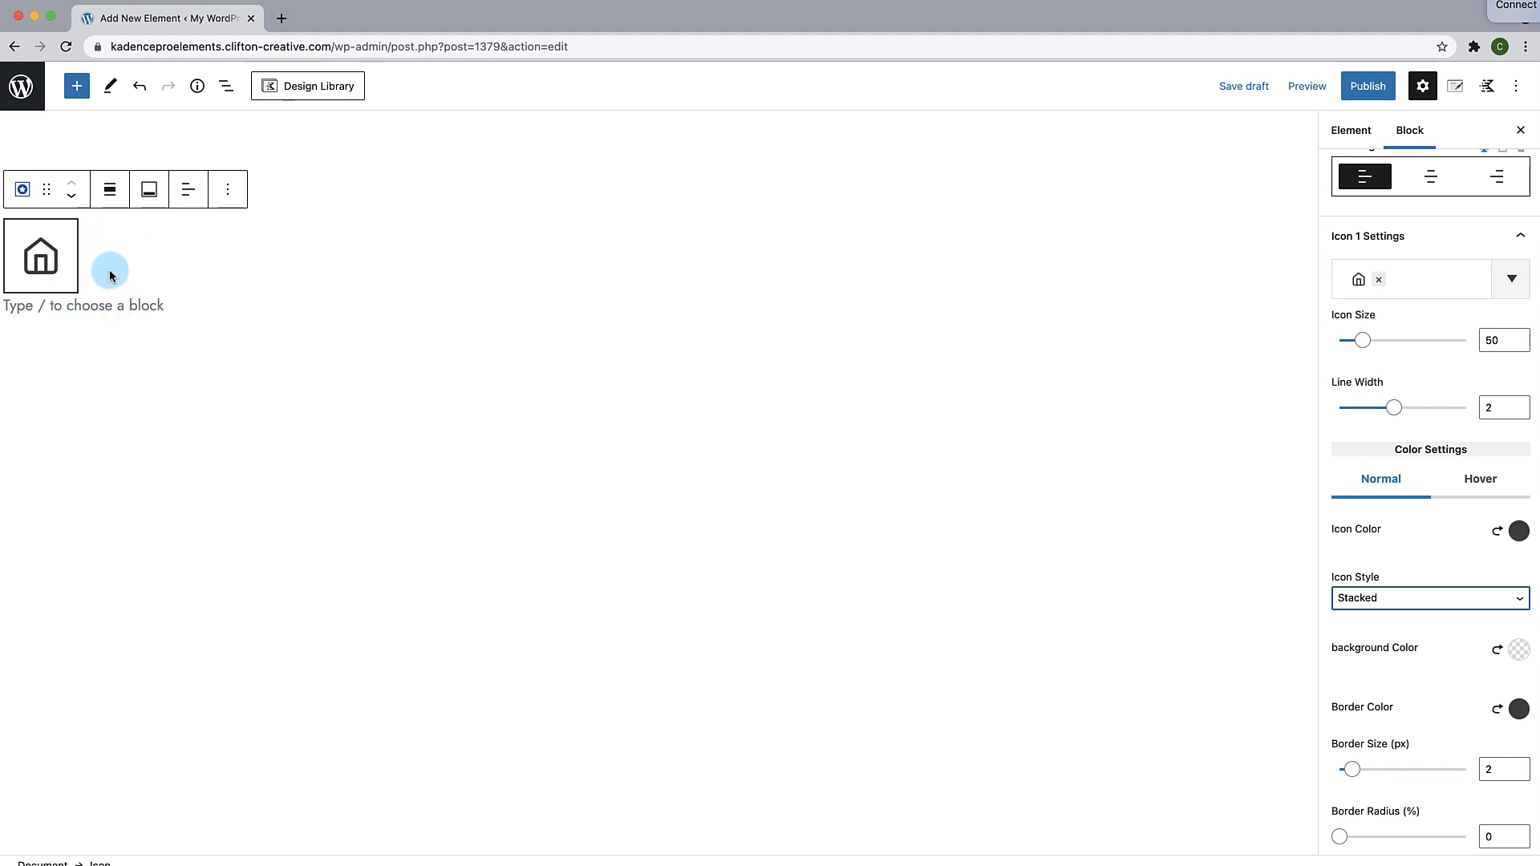
# Step: Give the home icon the very light blue palette background color F4F9FF
pyautogui.scroll(-3, 1375, 591)
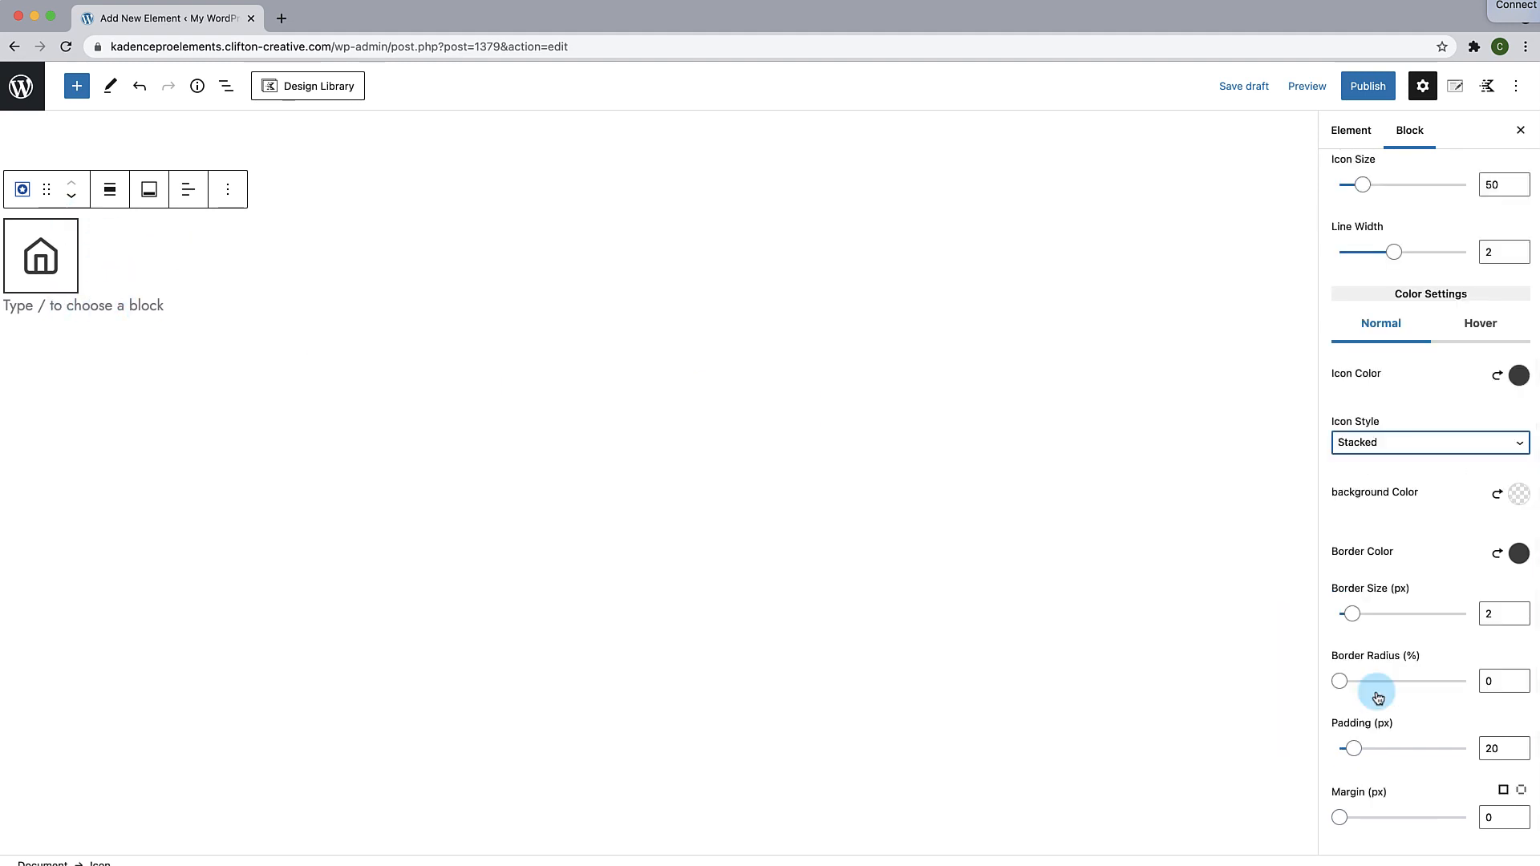
pyautogui.click(1517, 507)
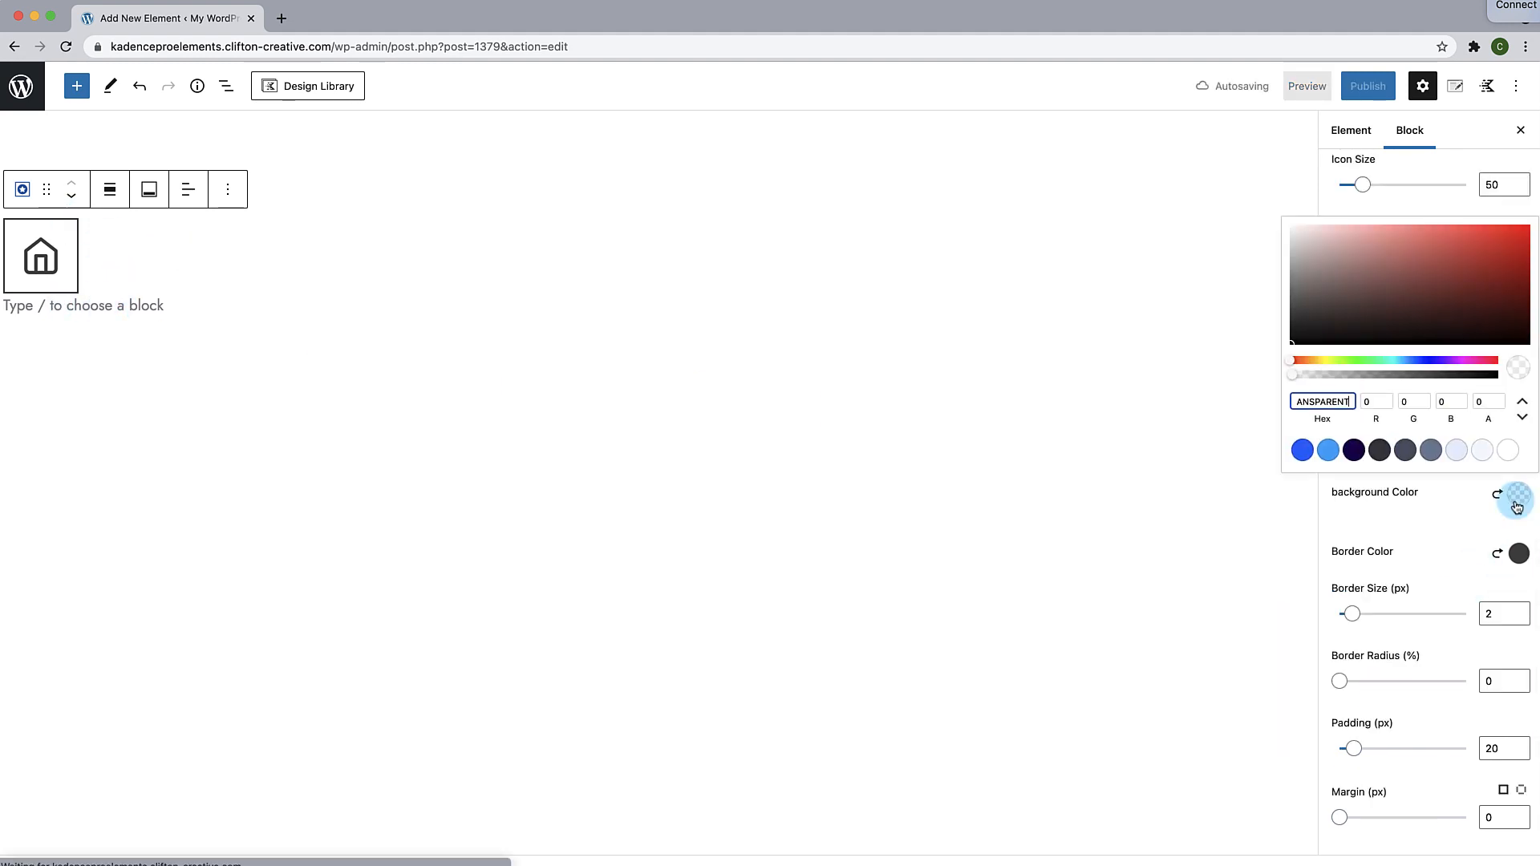
pyautogui.click(1458, 451)
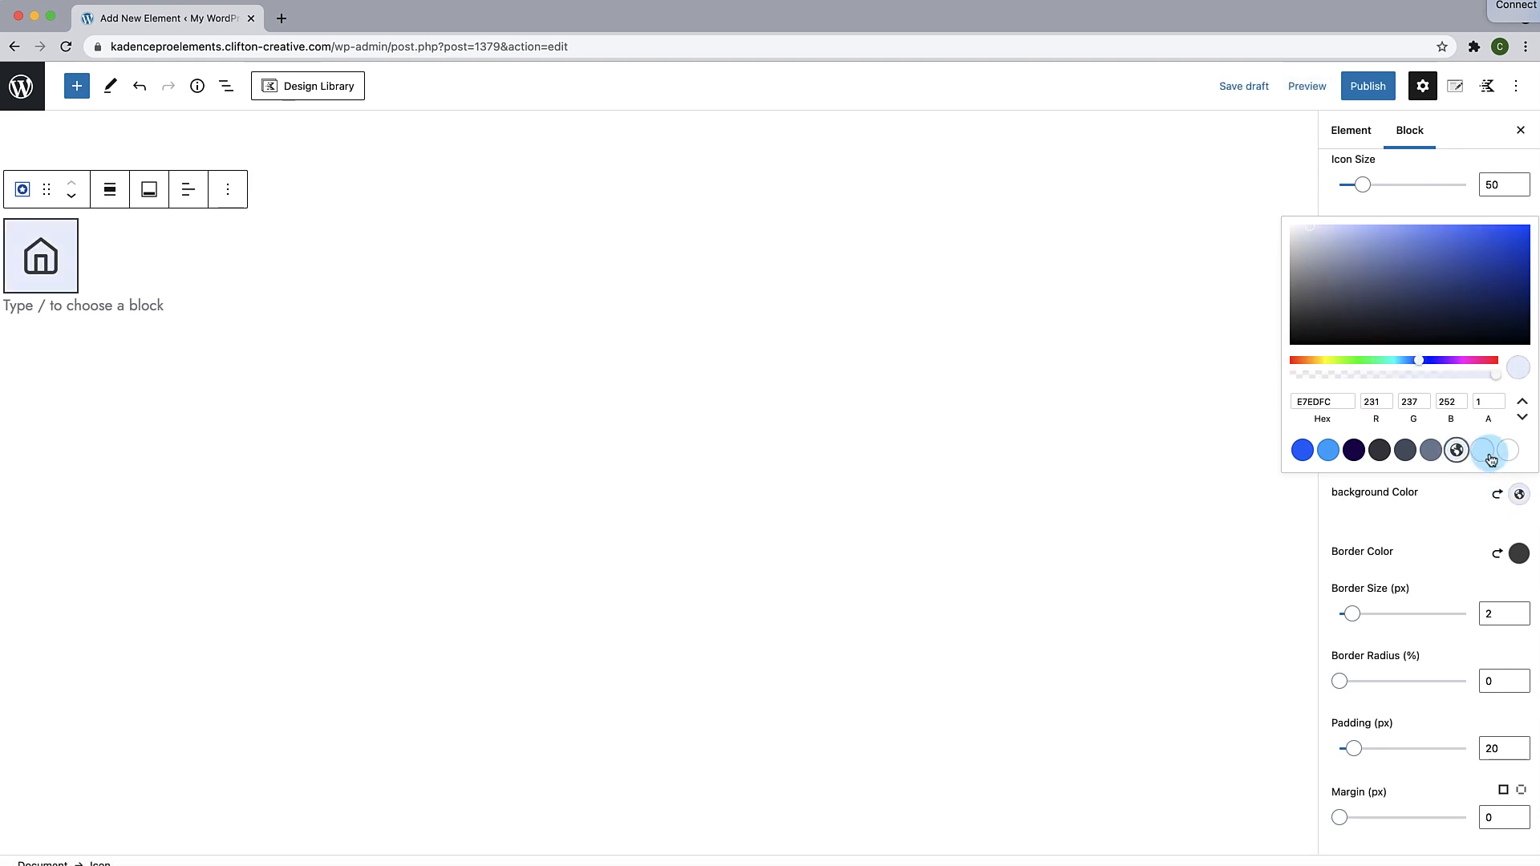
pyautogui.click(1483, 452)
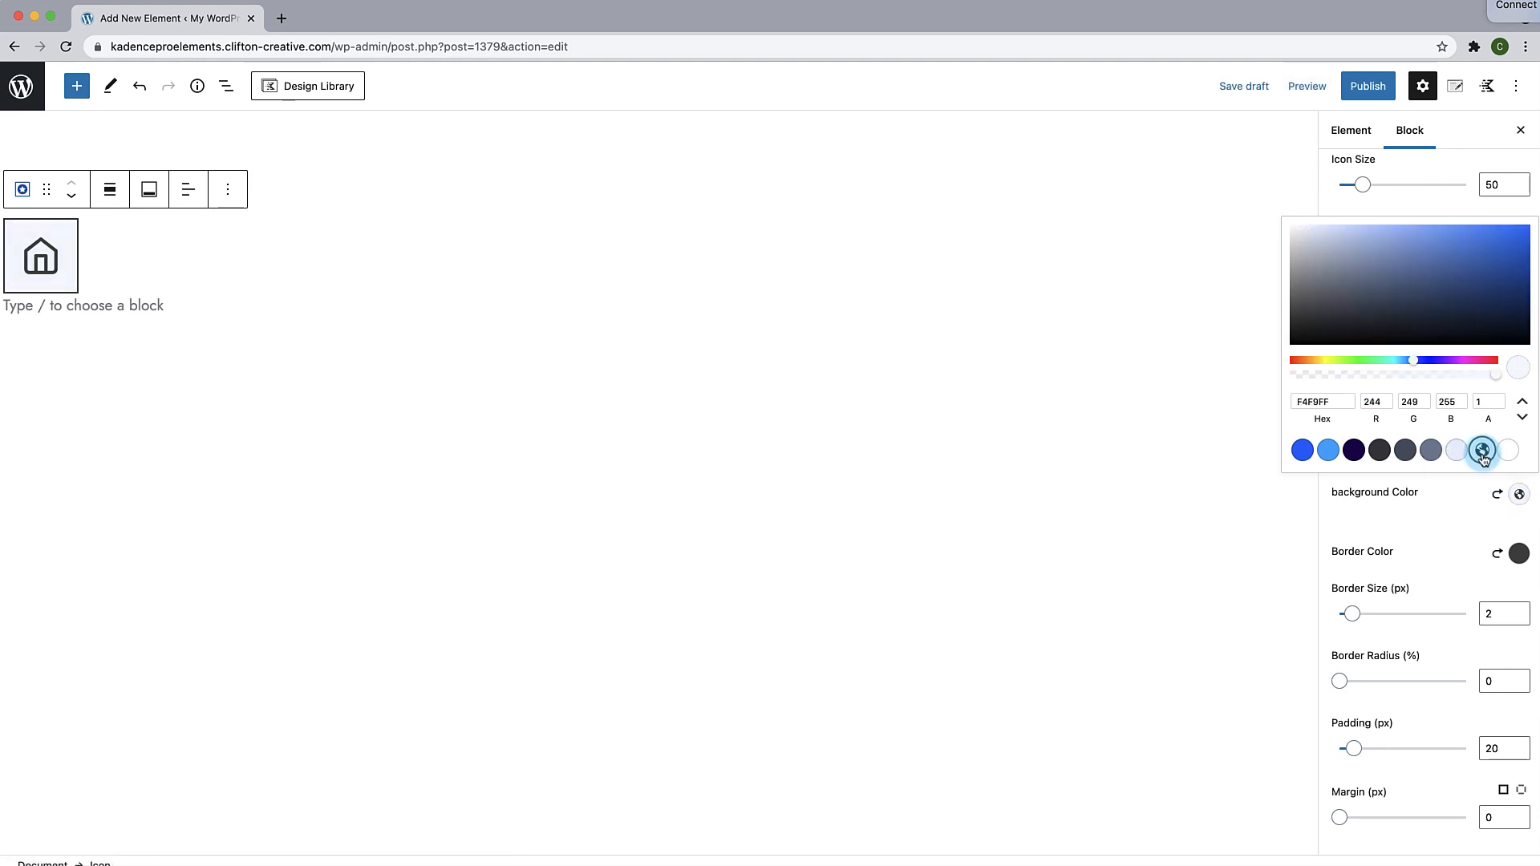
pyautogui.click(1459, 587)
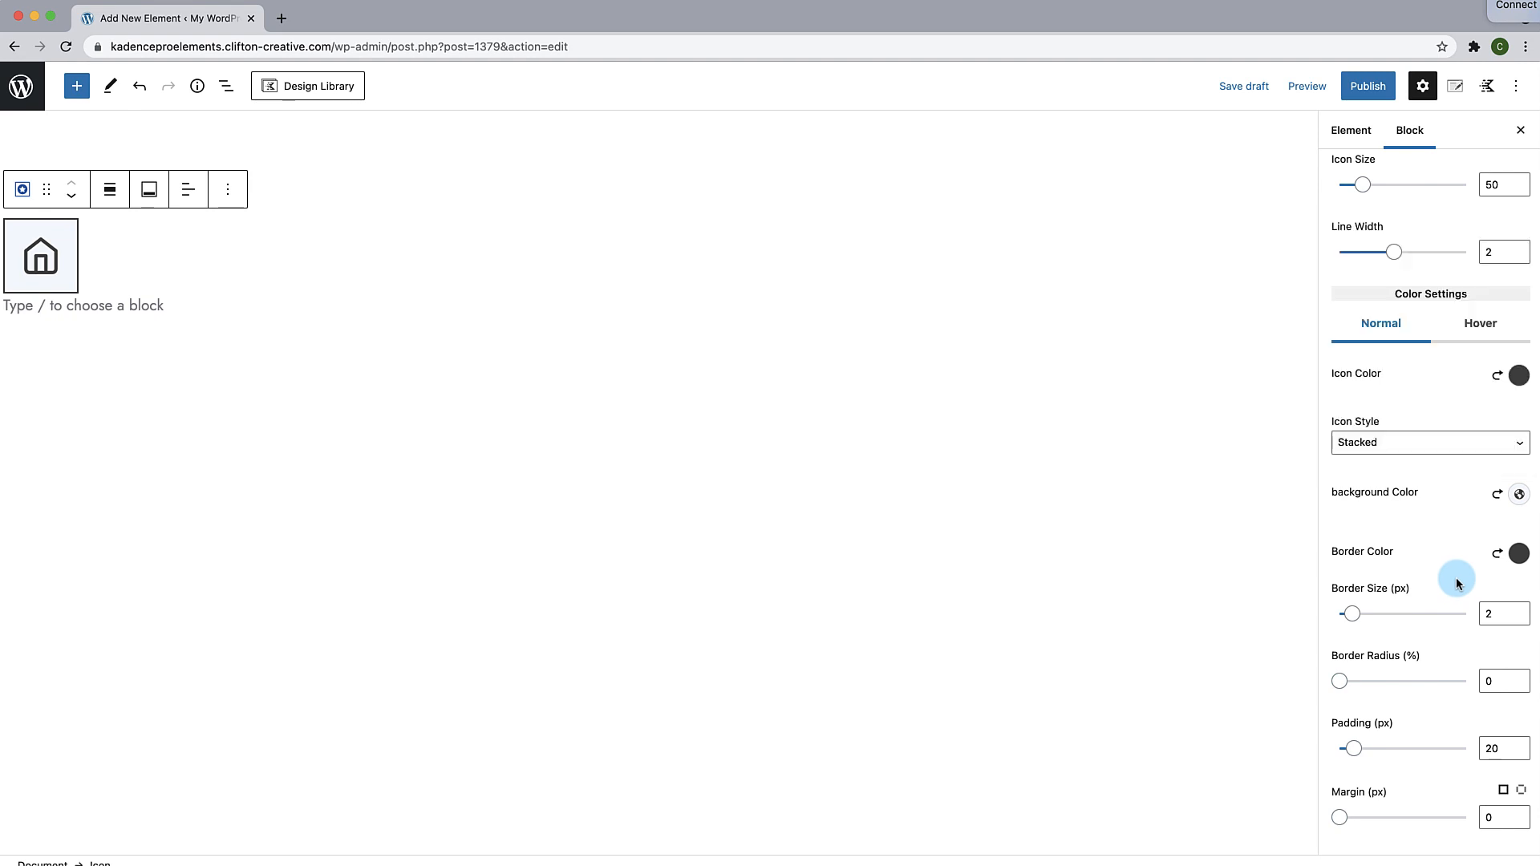
# Step: Color the home icon's border with the bright blue palette color and set the border size to 3 px
pyautogui.click(1536, 556)
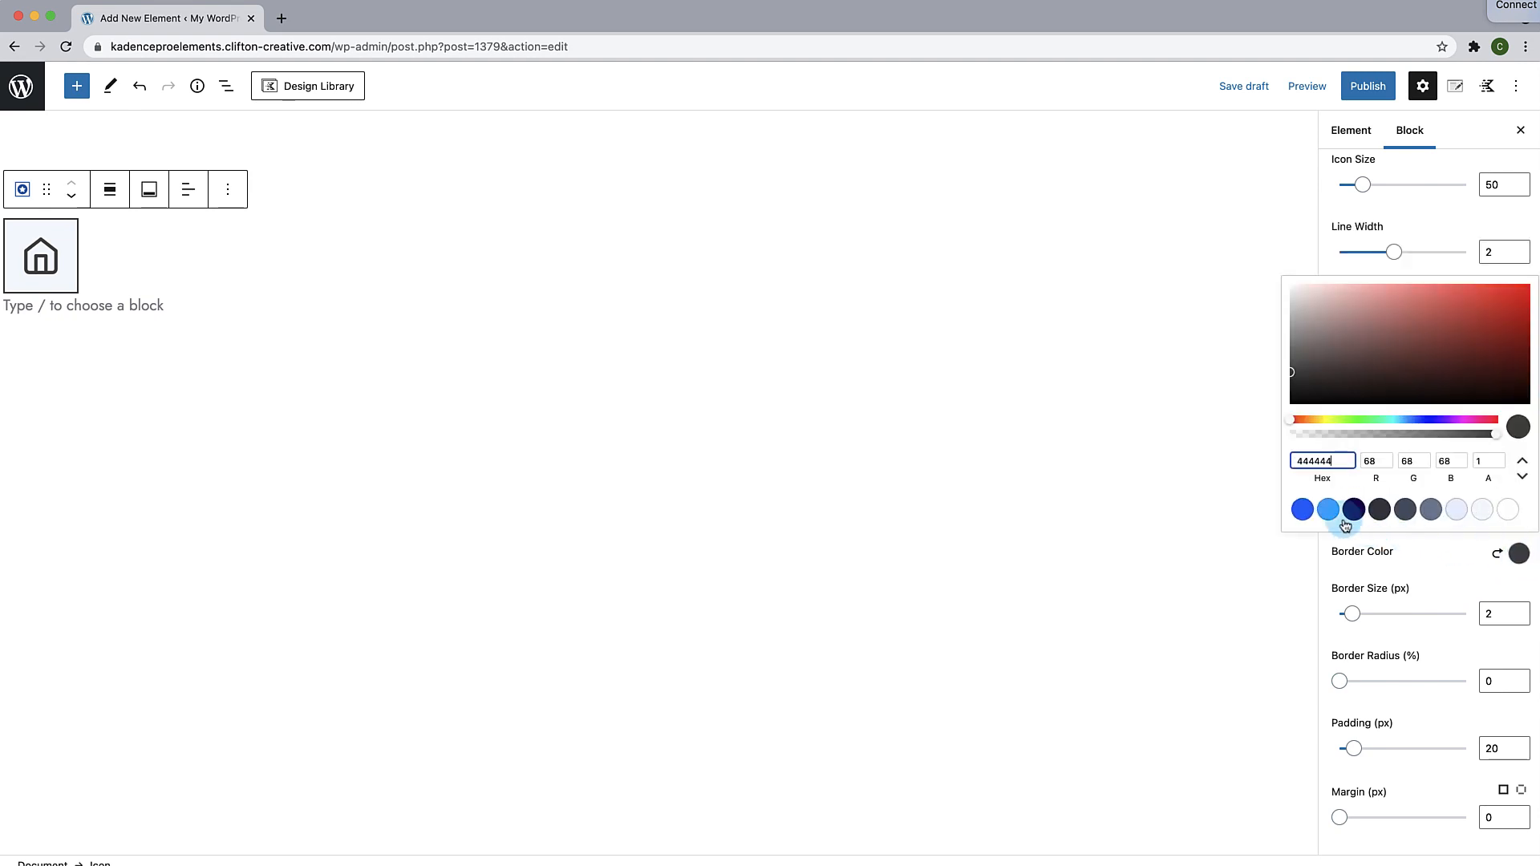
pyautogui.click(1303, 510)
pyautogui.click(1481, 613)
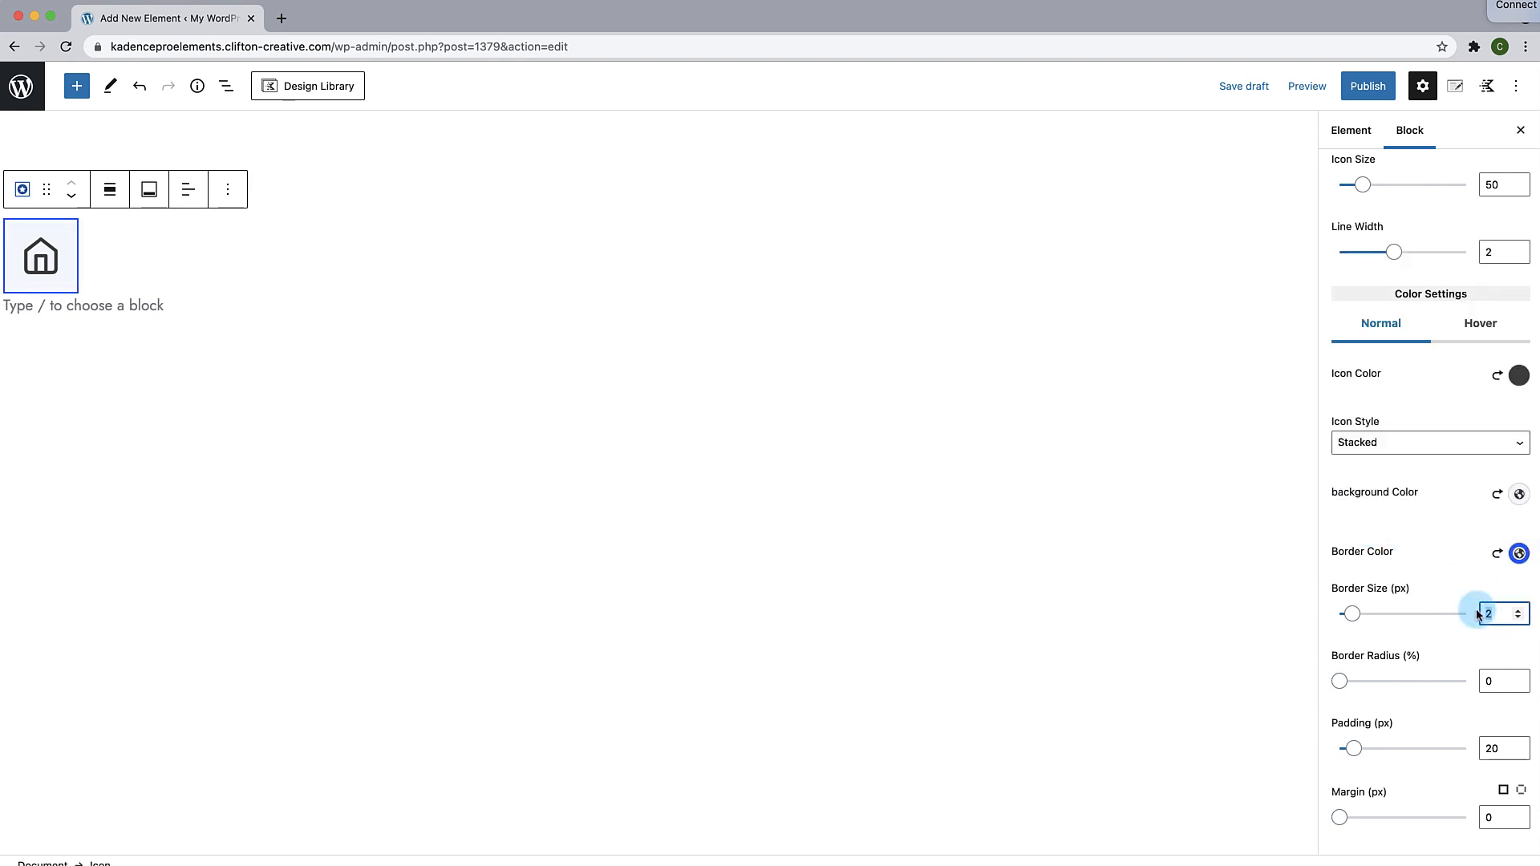
pyautogui.write('3')
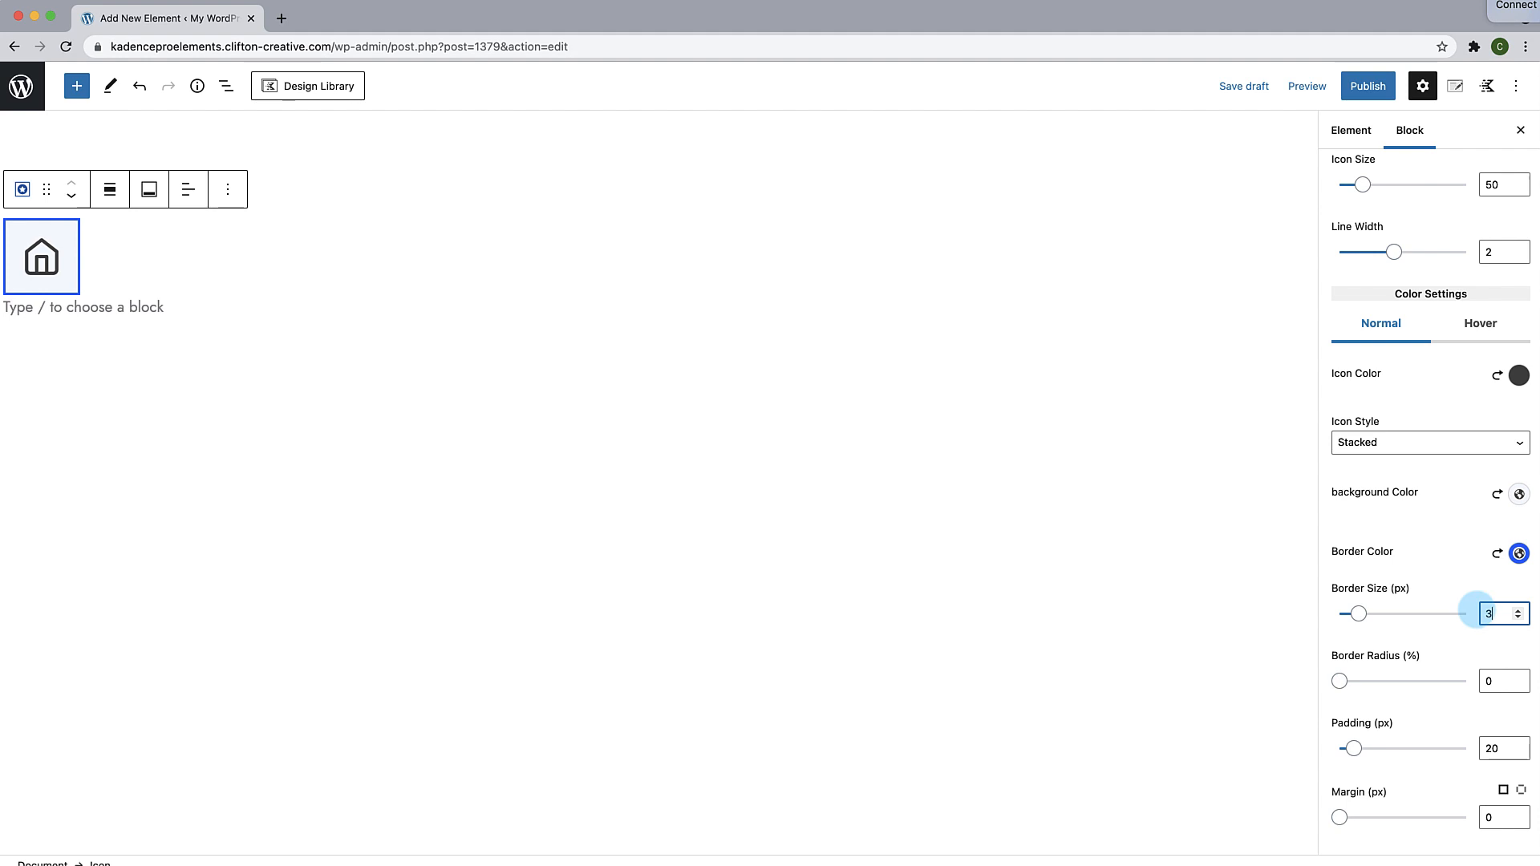
# Step: Set the home icon's normal color to the bright blue palette color 0064FF
pyautogui.scroll(1, 1469, 575)
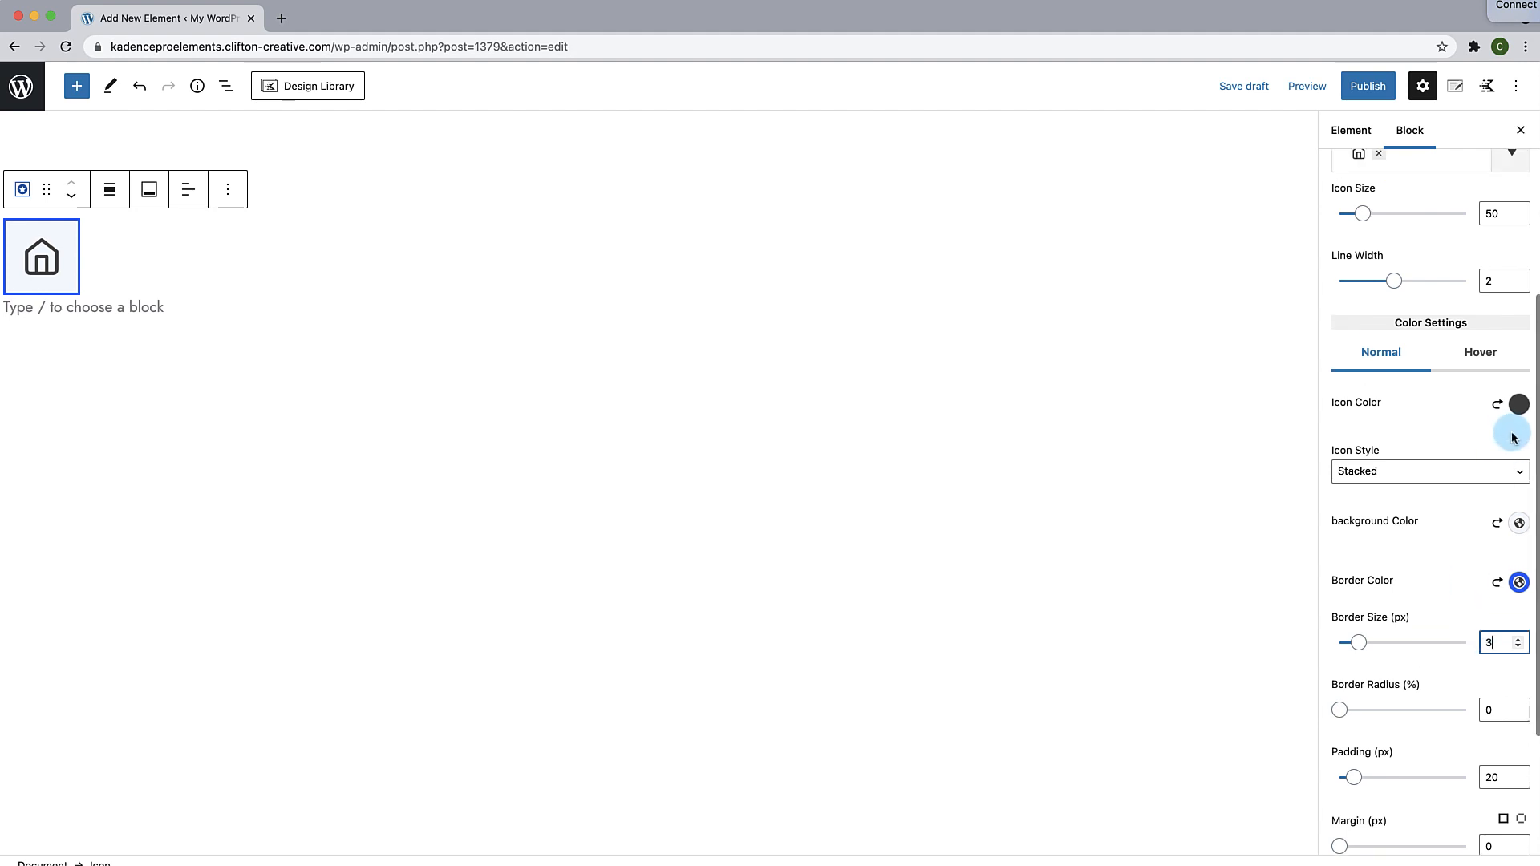
pyautogui.click(1519, 405)
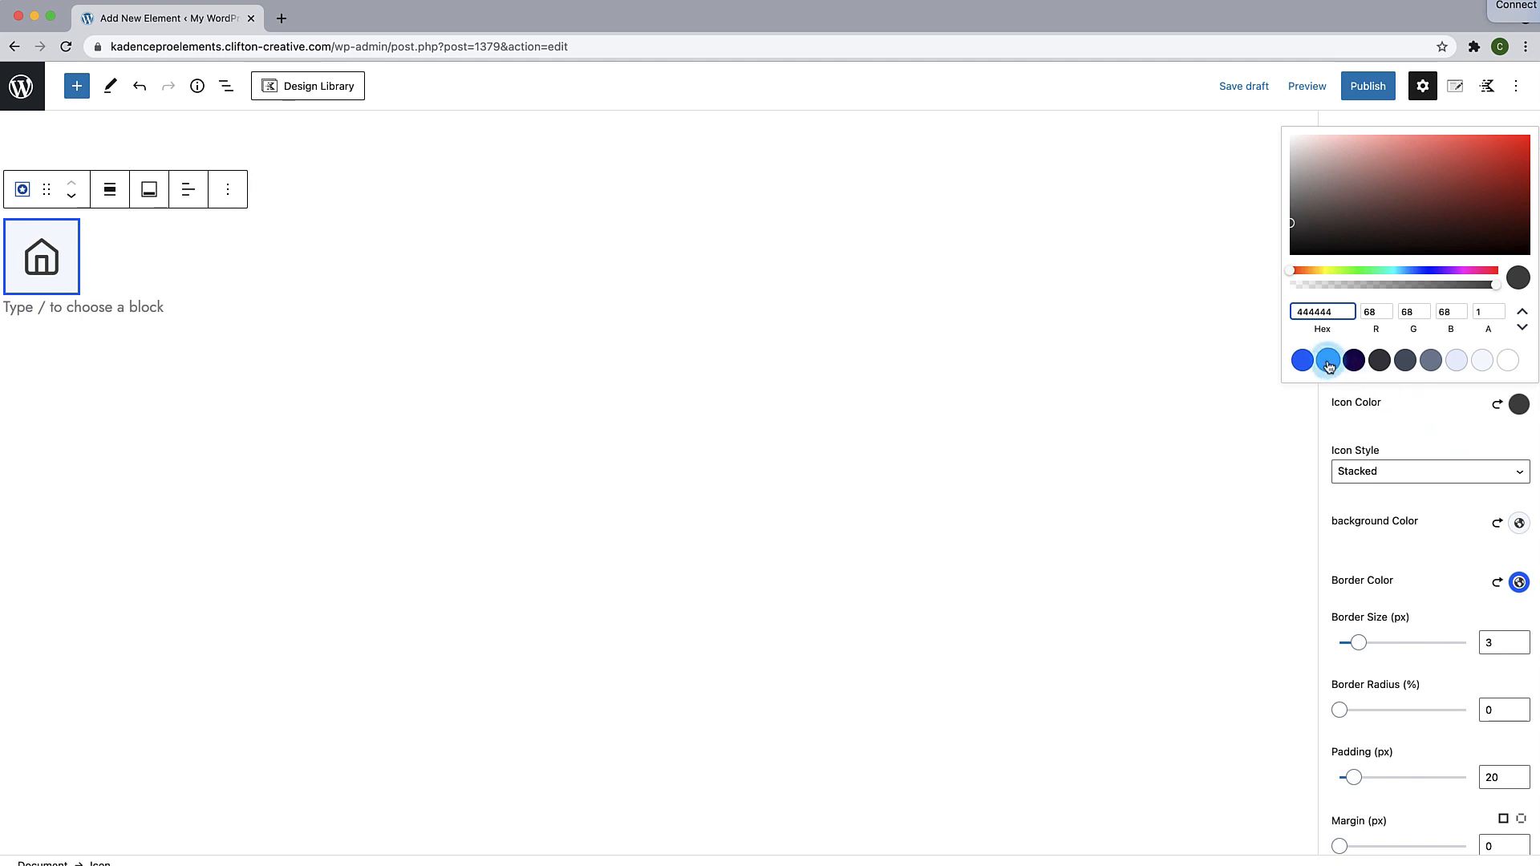
pyautogui.click(1302, 360)
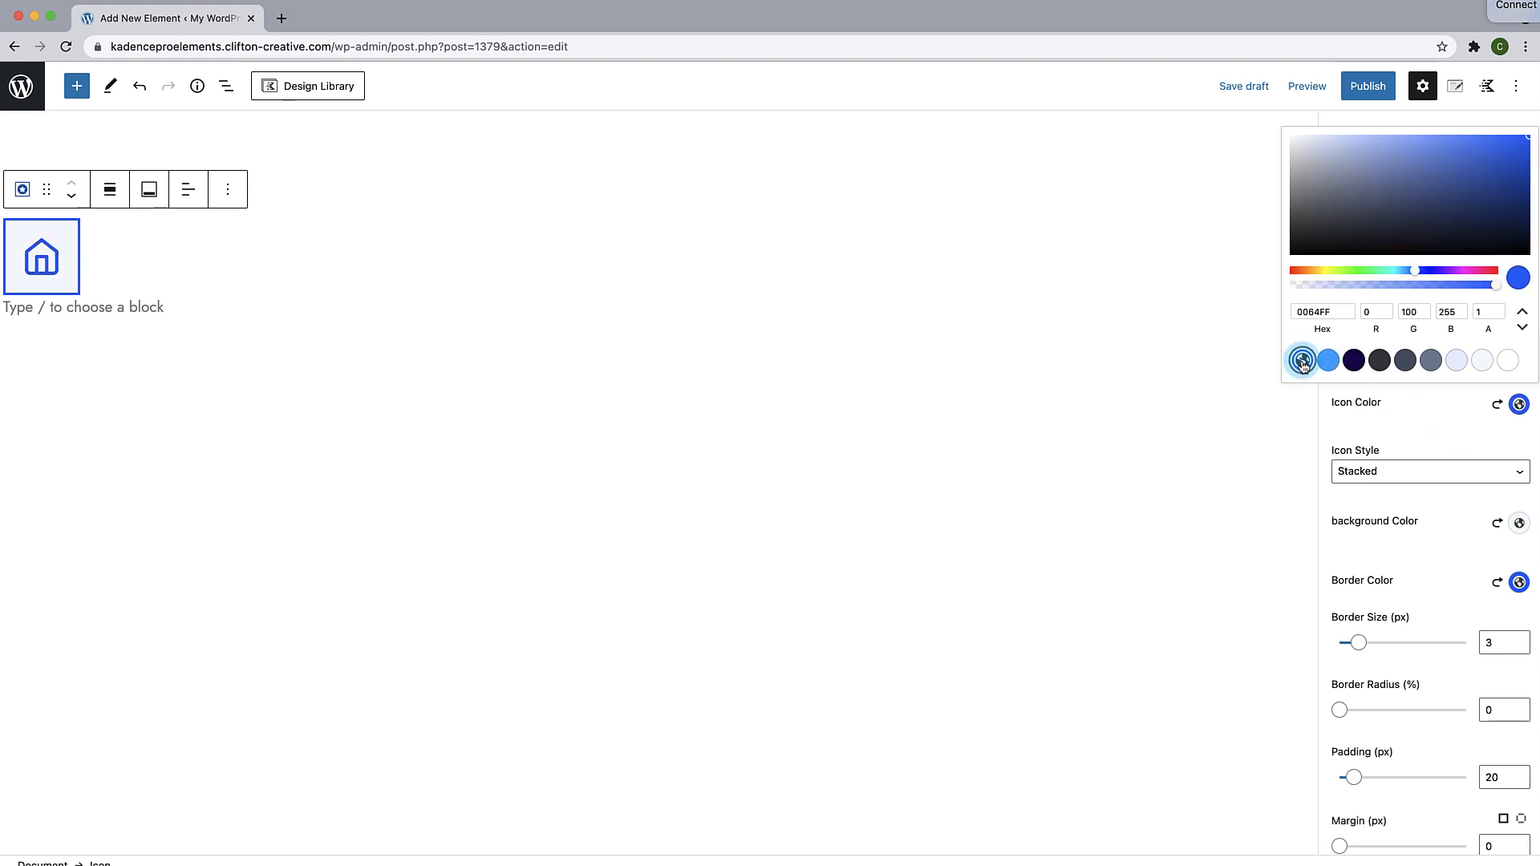
pyautogui.click(1417, 538)
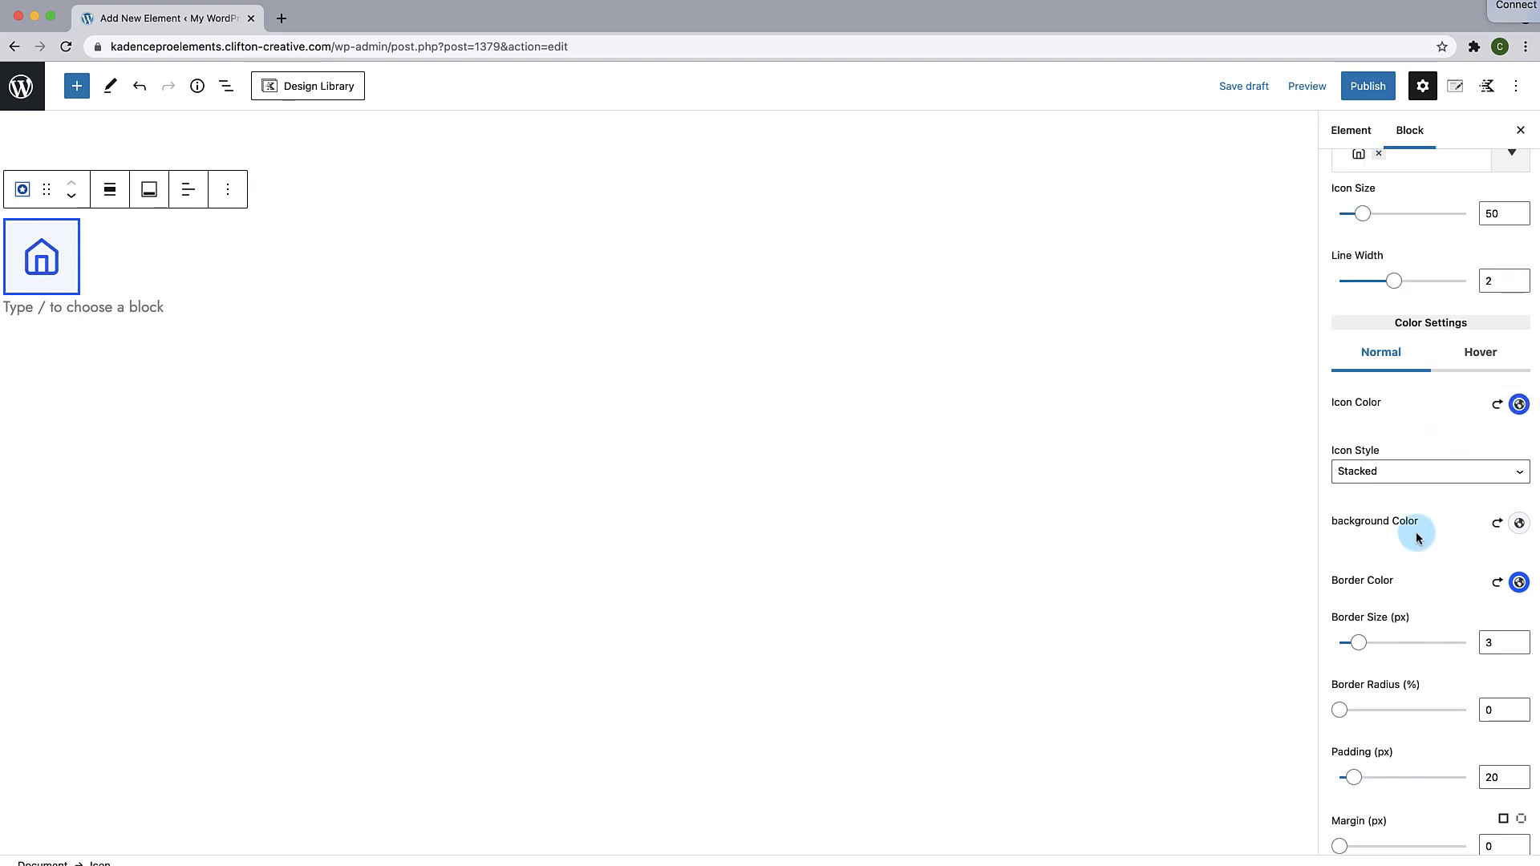
# Step: Set the home icon's hover color to the white palette color
pyautogui.click(1480, 353)
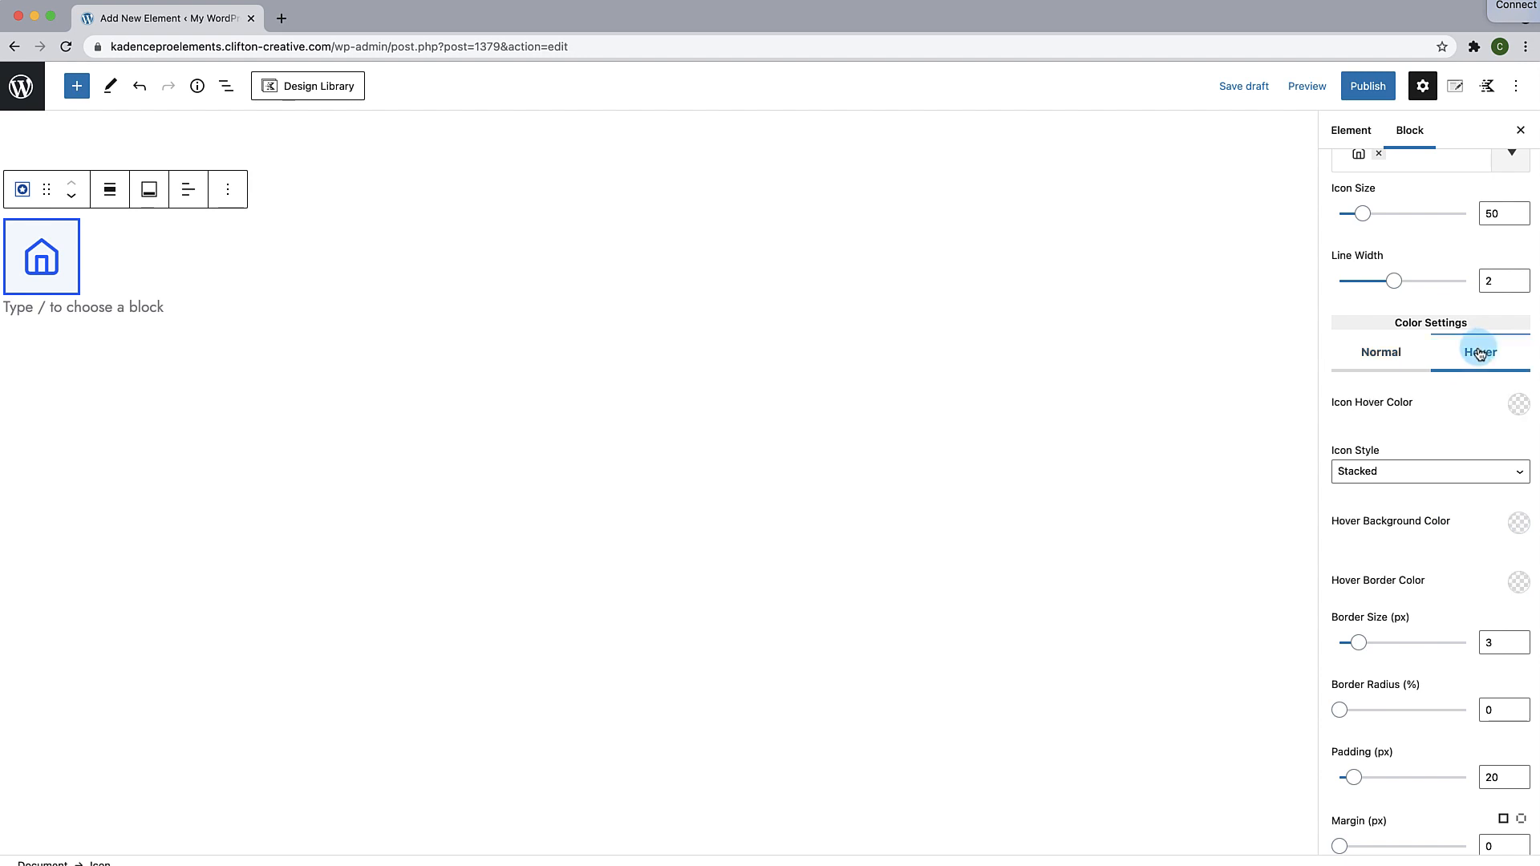
pyautogui.click(1518, 408)
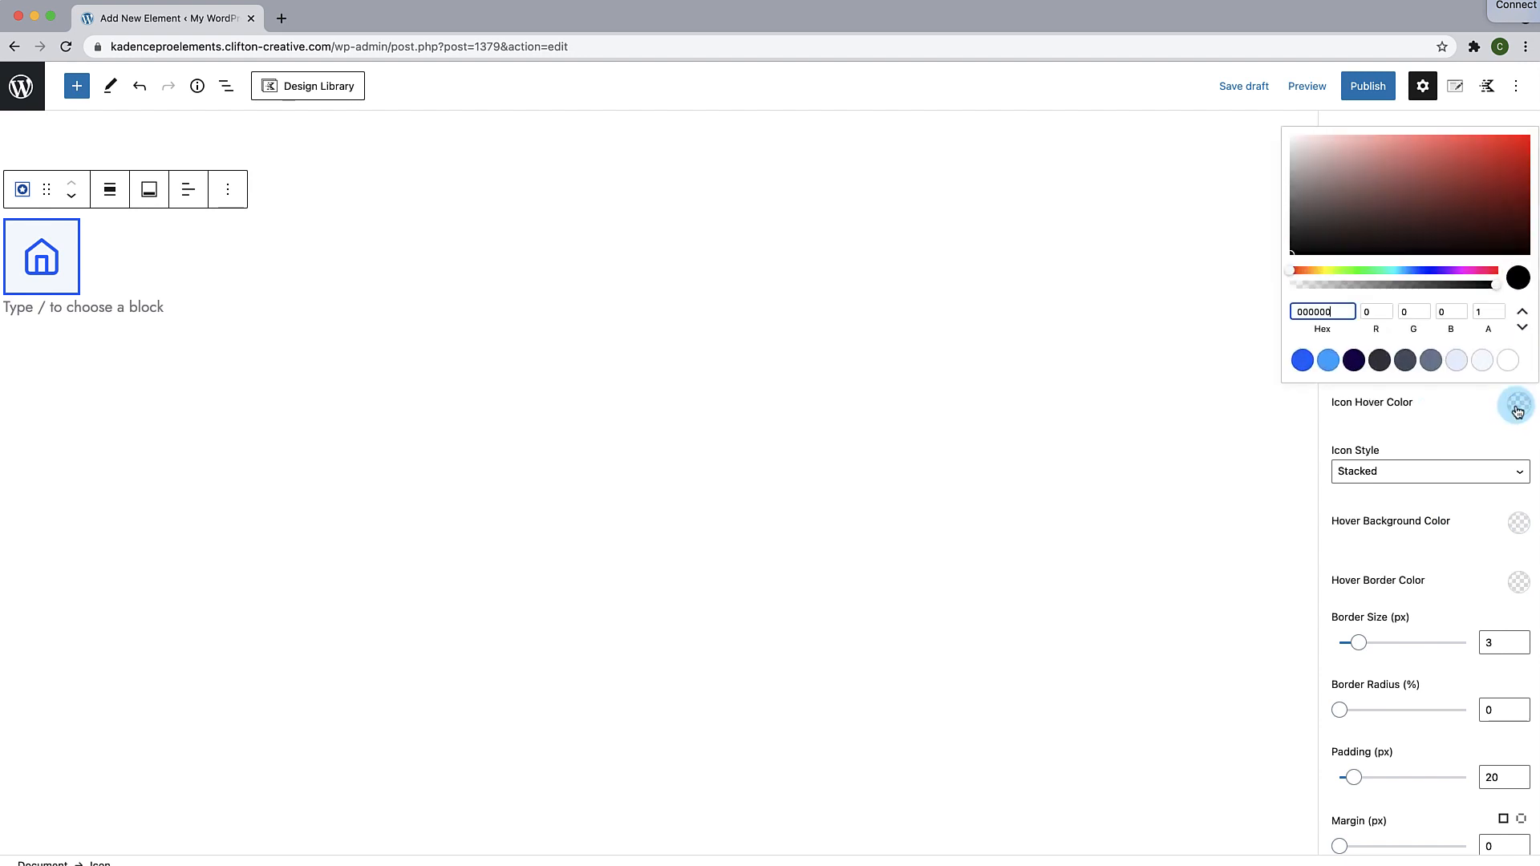
pyautogui.click(1508, 361)
pyautogui.click(1486, 435)
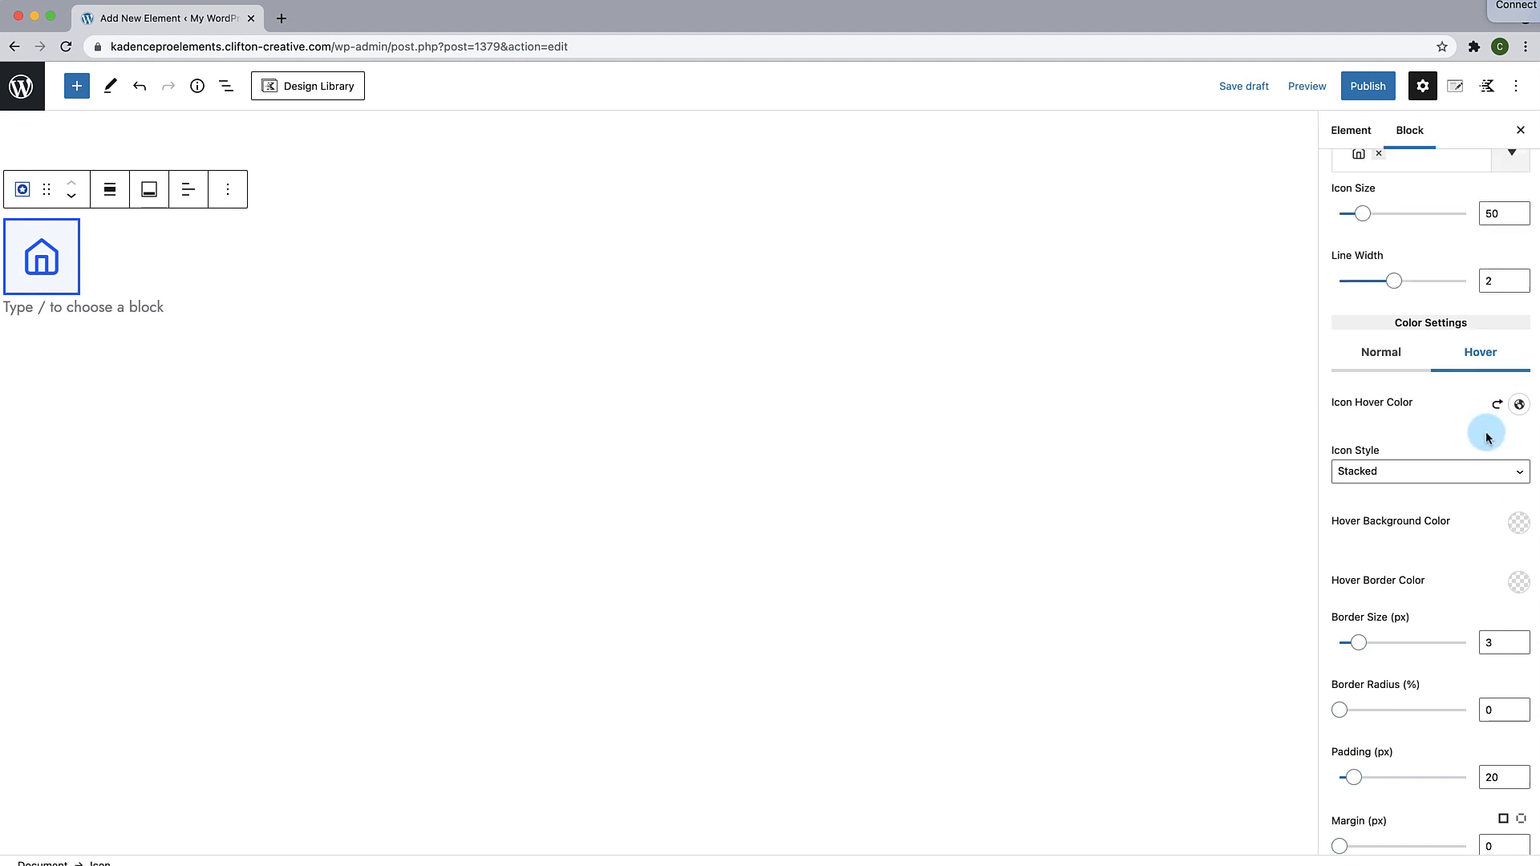
# Step: Set the home icon's hover background color to a custom bright pink, F51FA7
pyautogui.click(1520, 523)
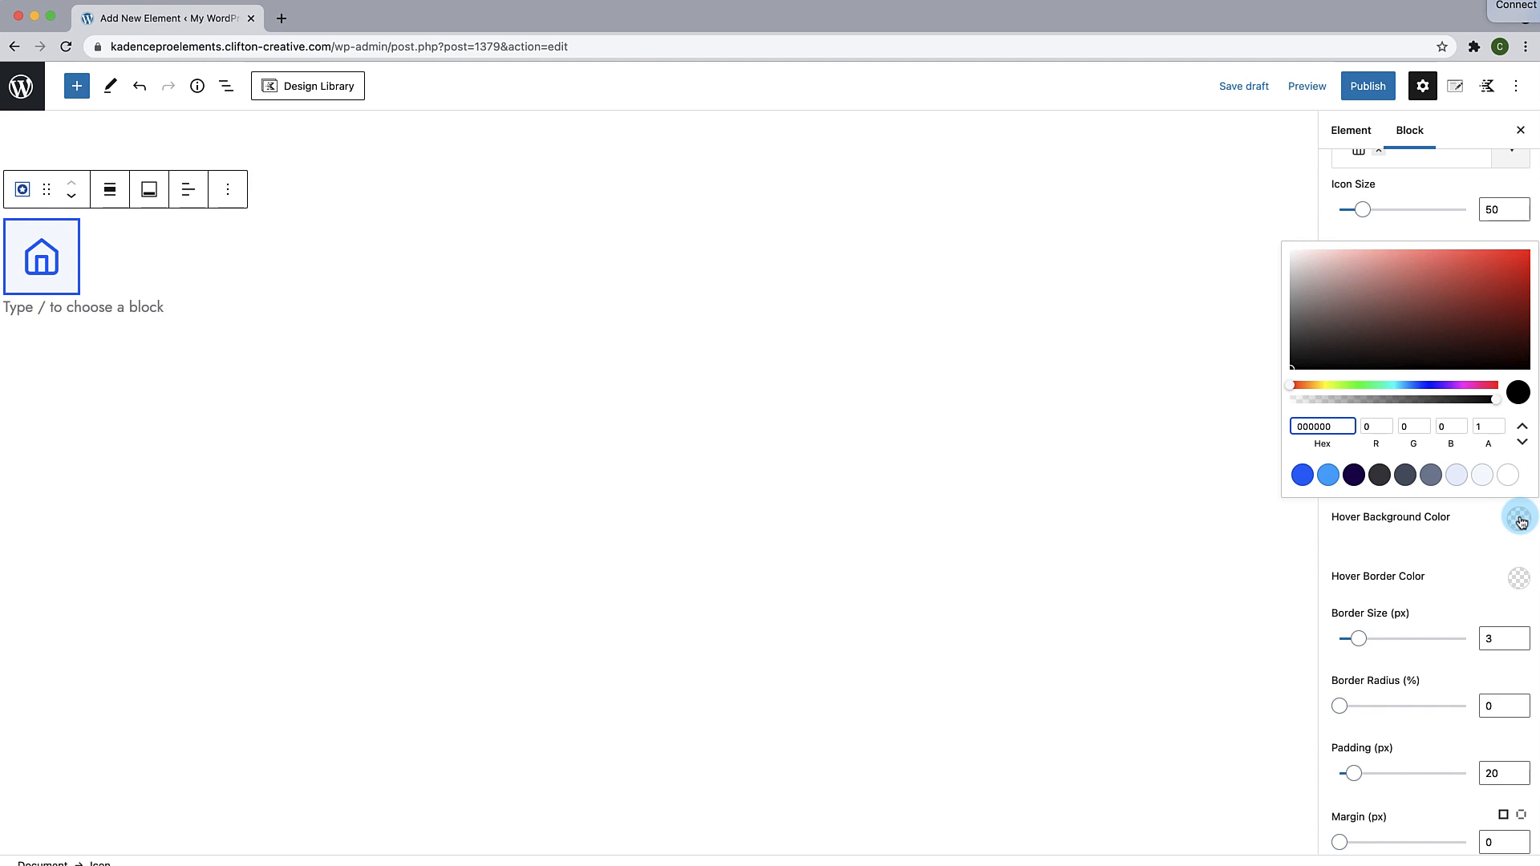
pyautogui.click(1354, 477)
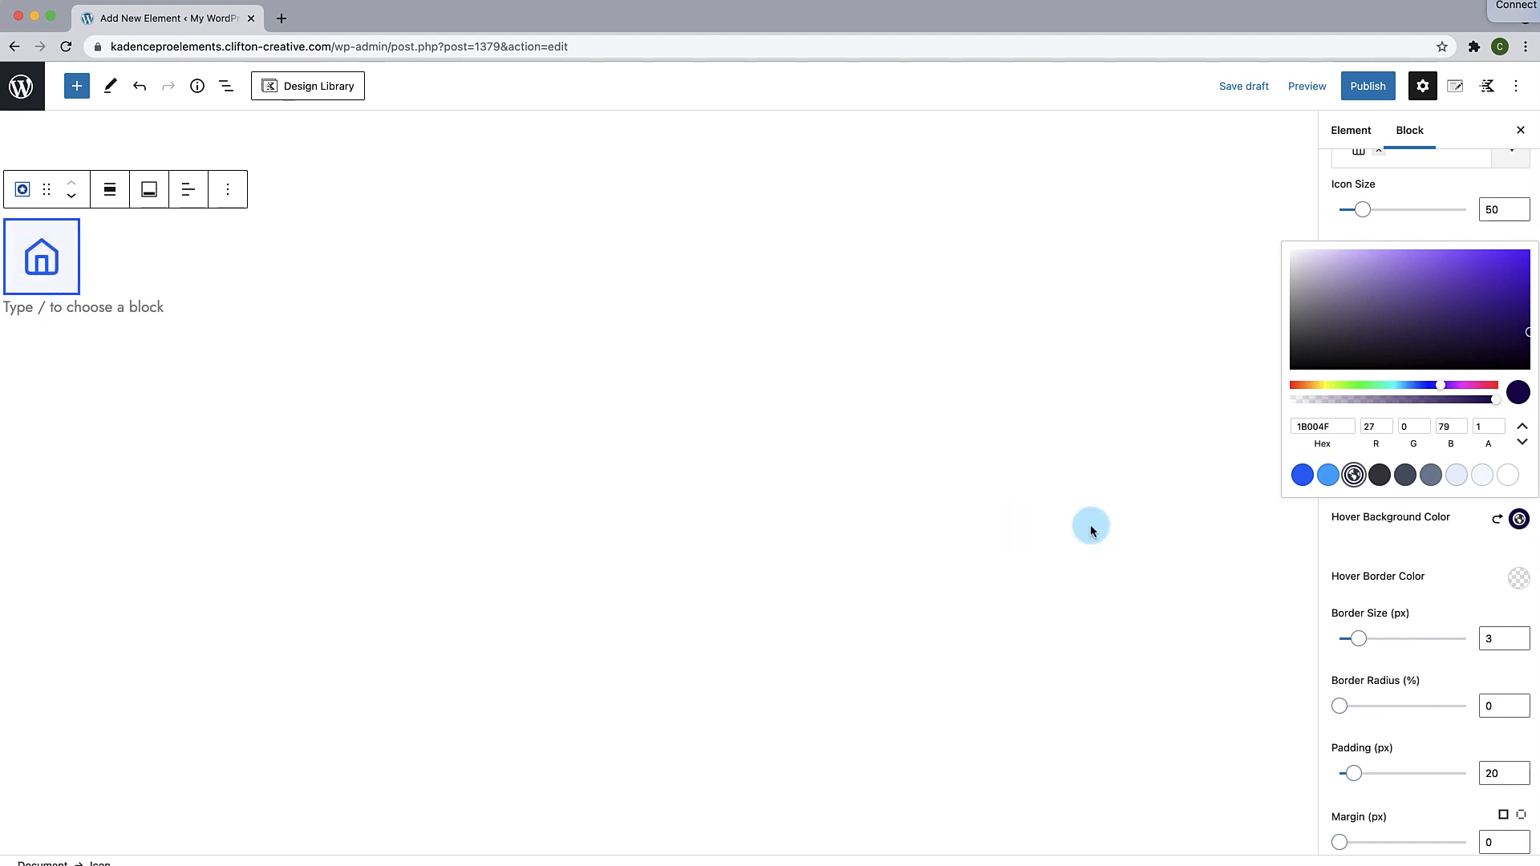
pyautogui.moveTo(1440, 388); pyautogui.dragTo(1499, 388)
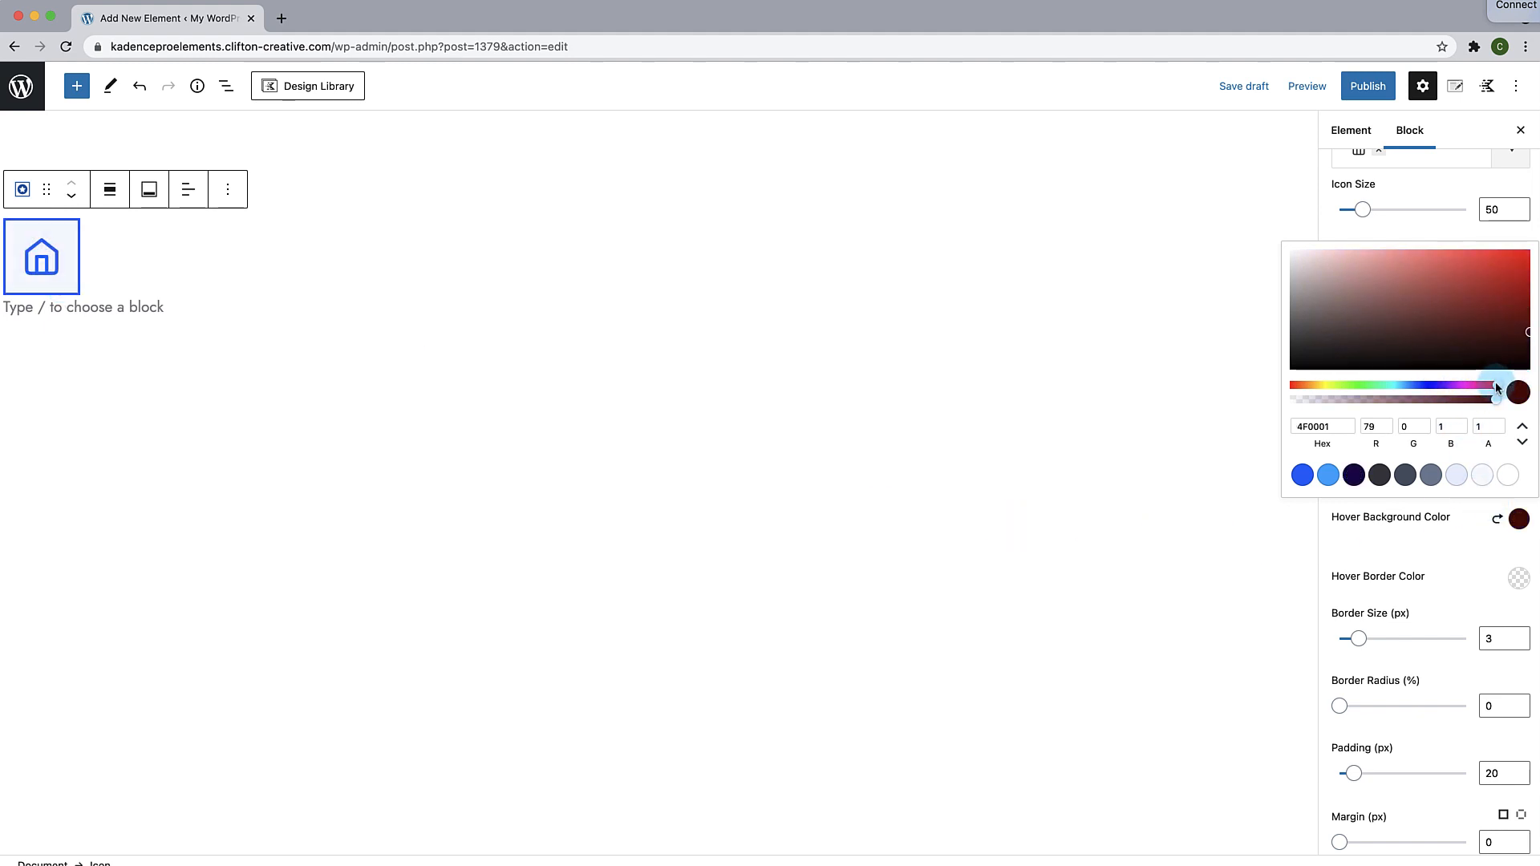
pyautogui.moveTo(1513, 264)
pyautogui.mouseDown()
pyautogui.moveTo(1432, 270)
pyautogui.moveTo(1475, 296)
pyautogui.moveTo(1501, 258)
pyautogui.mouseUp()
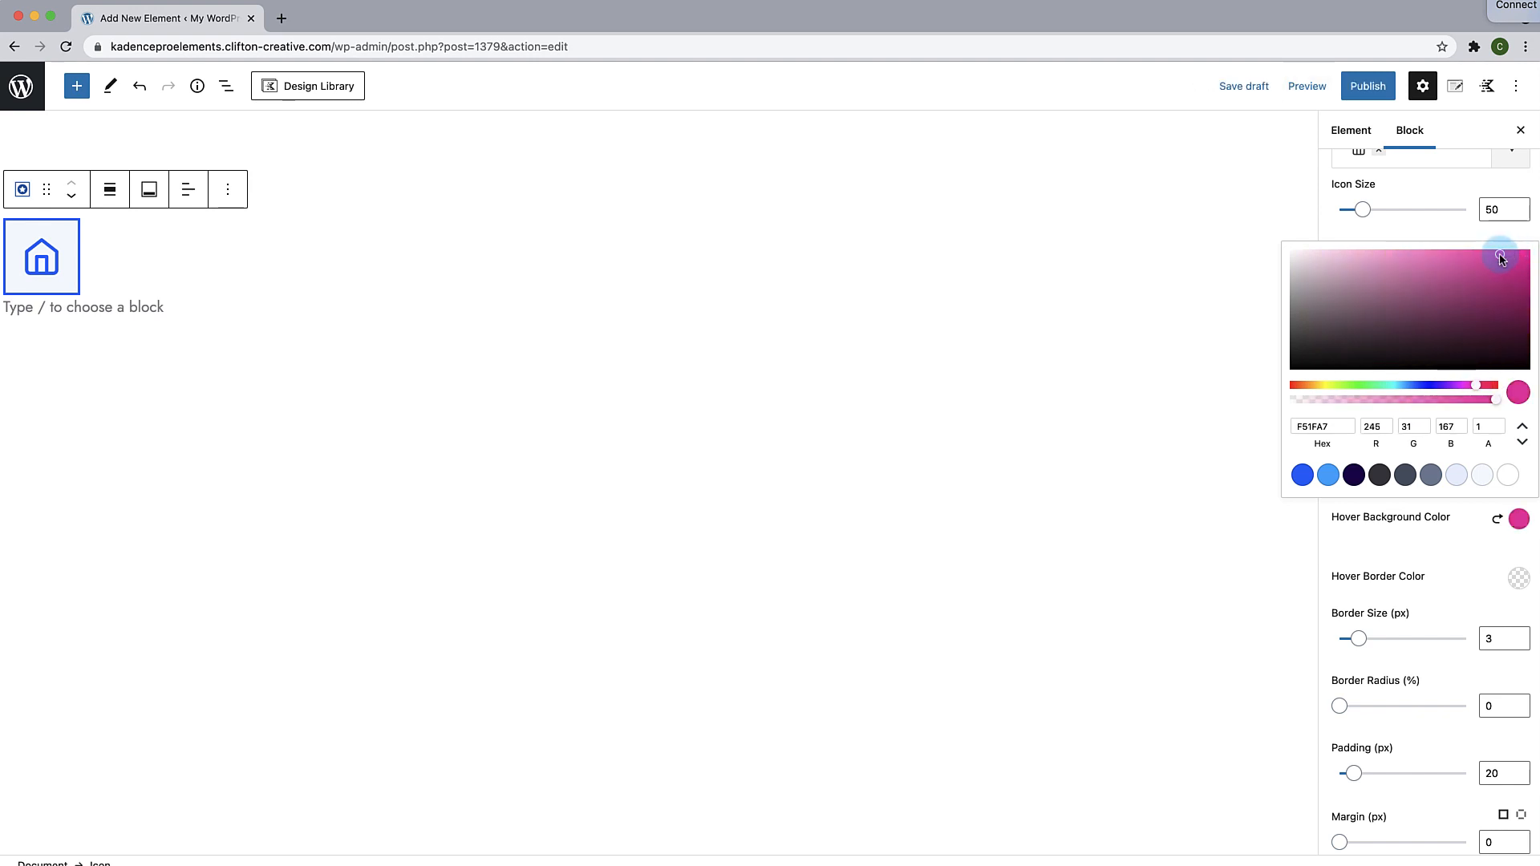
pyautogui.click(10, 361)
# Step: Set the home icon's hover border color to the white palette color FFFFFF
pyautogui.click(1519, 580)
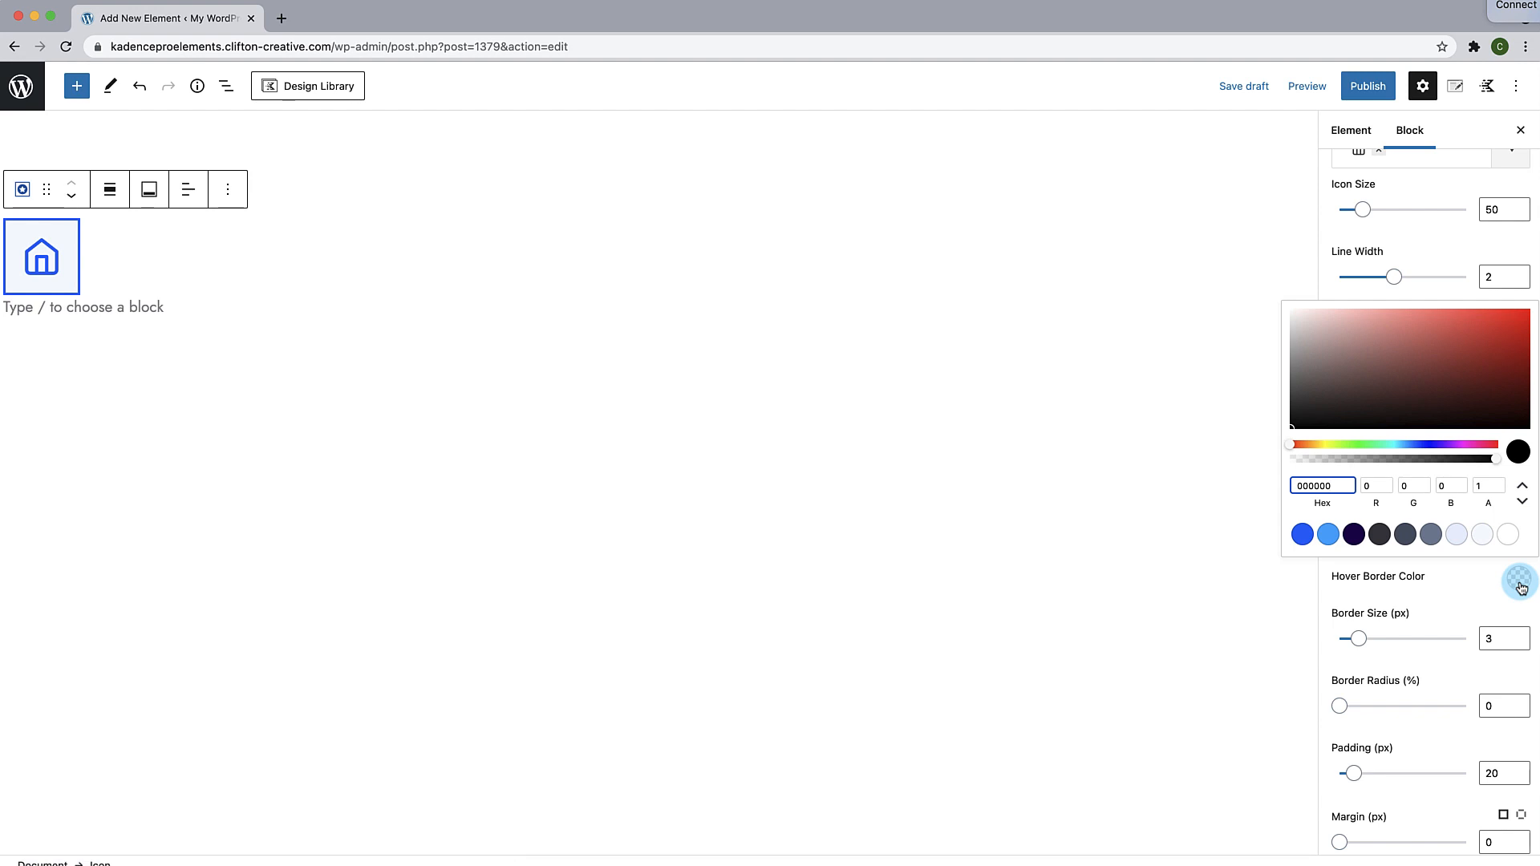
pyautogui.click(1508, 534)
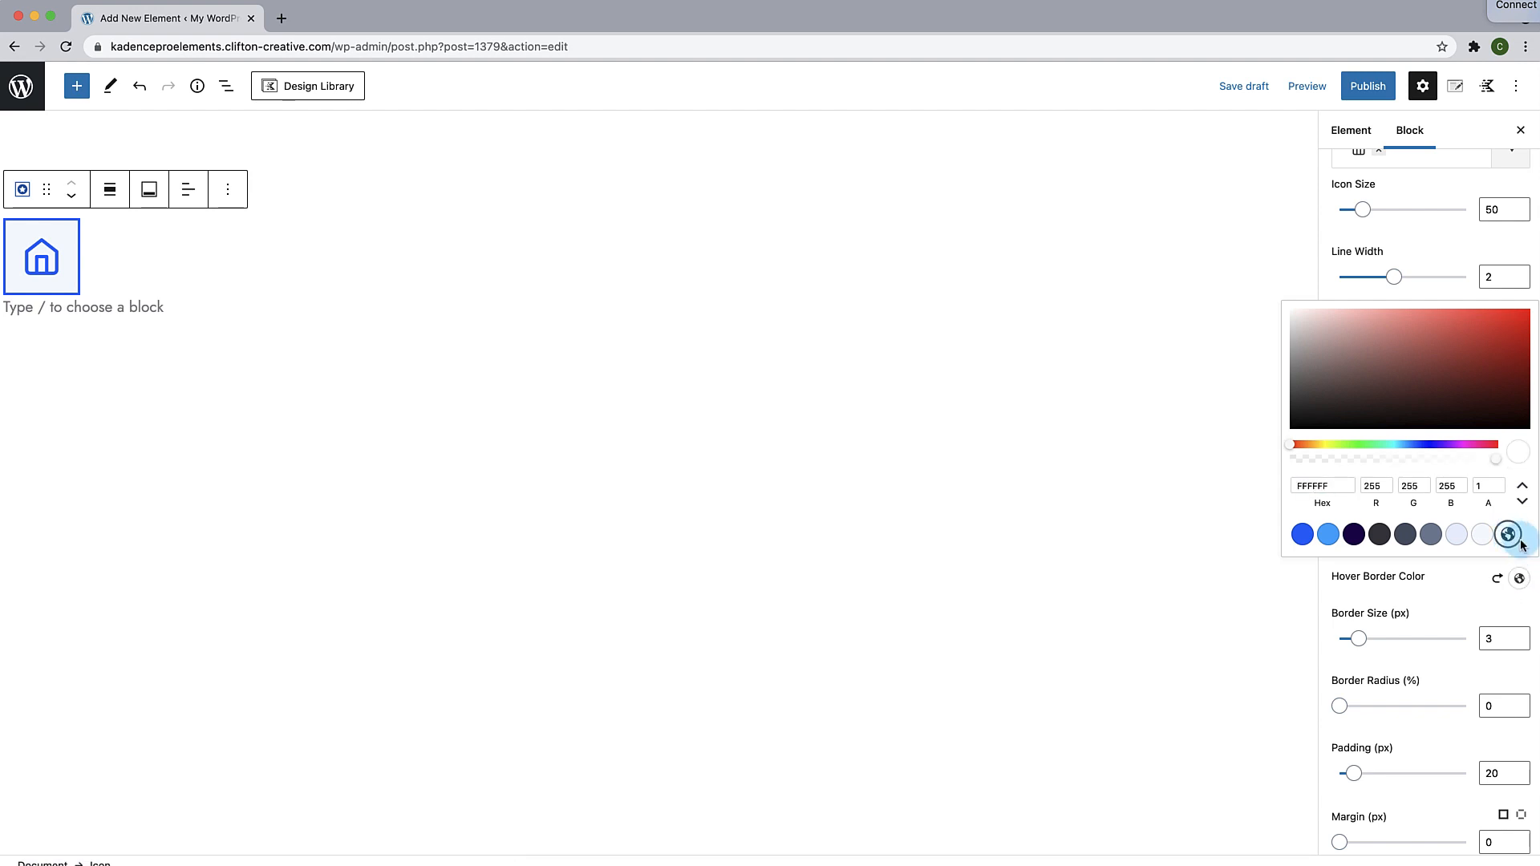
pyautogui.click(1424, 595)
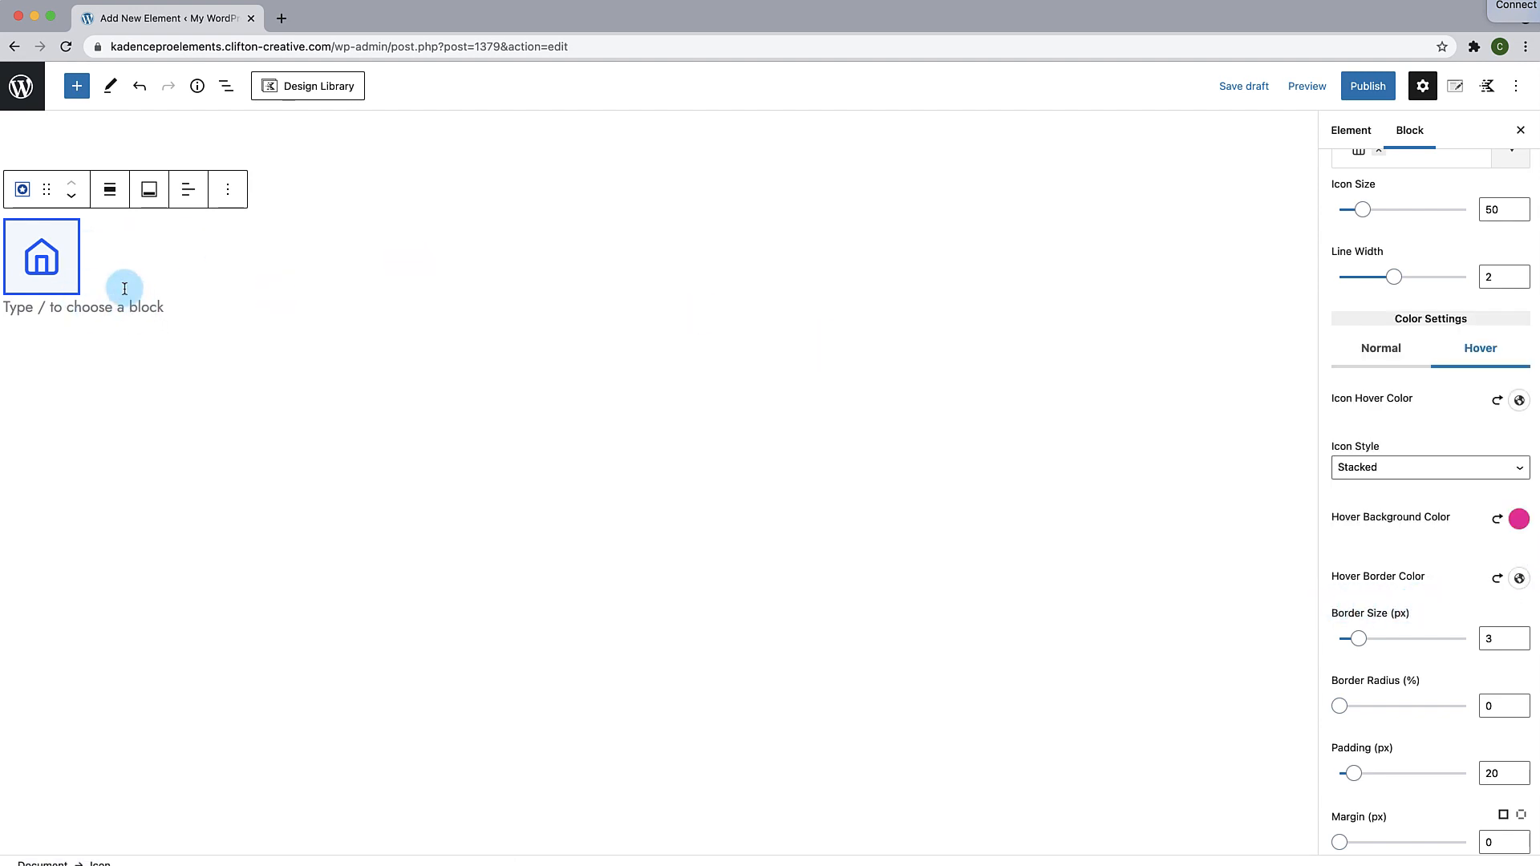
# Step: Return to the home icon's normal-state color settings and select its icon size value for editing
pyautogui.scroll(-1, 1465, 655)
pyautogui.rightClick(1465, 655)
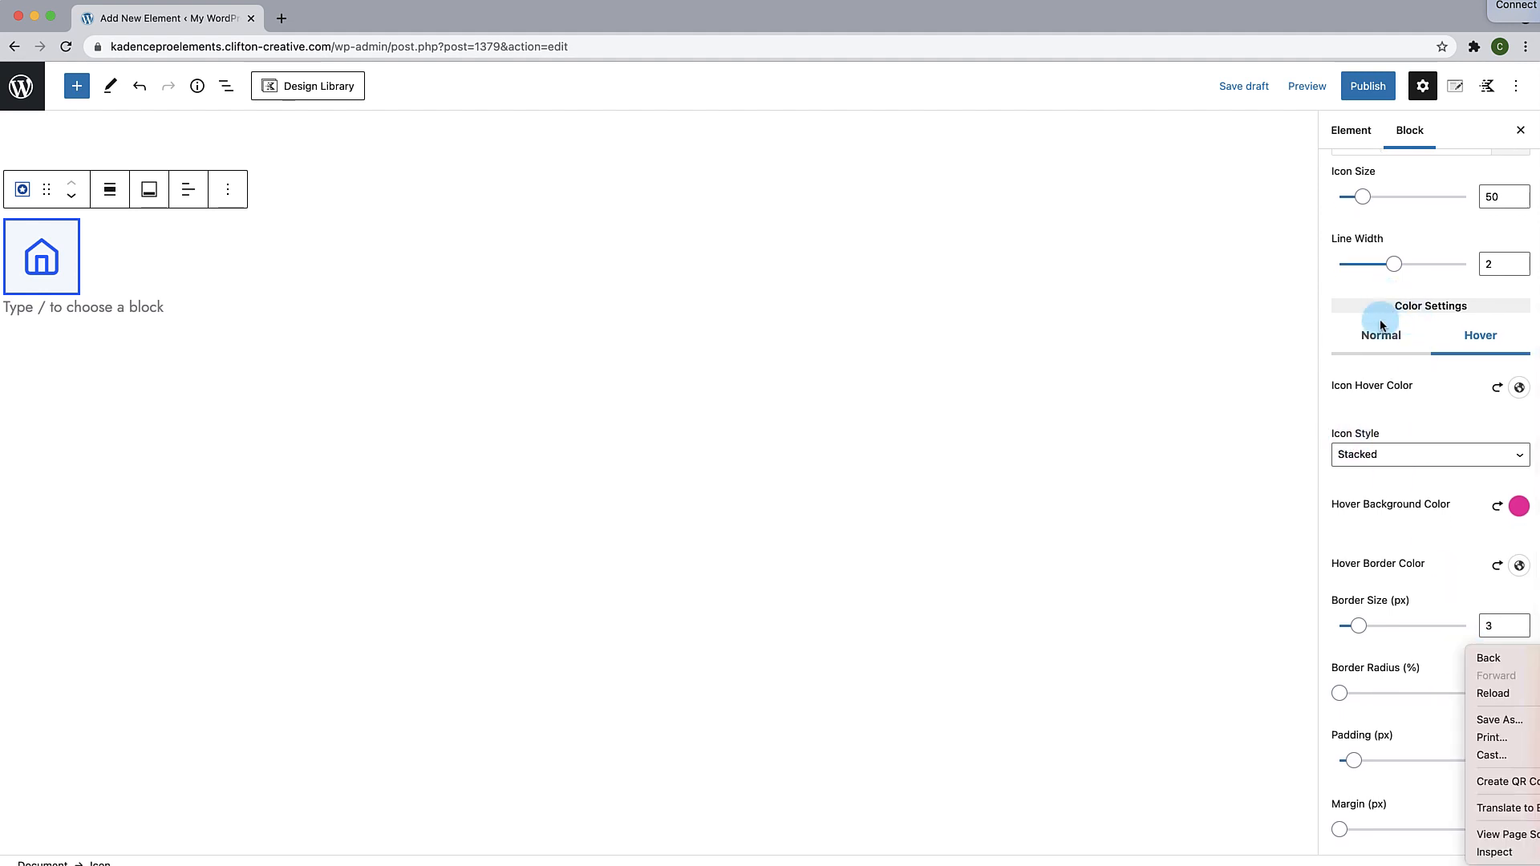
pyautogui.click(1373, 353)
pyautogui.click(1380, 337)
pyautogui.scroll(-3, 1417, 573)
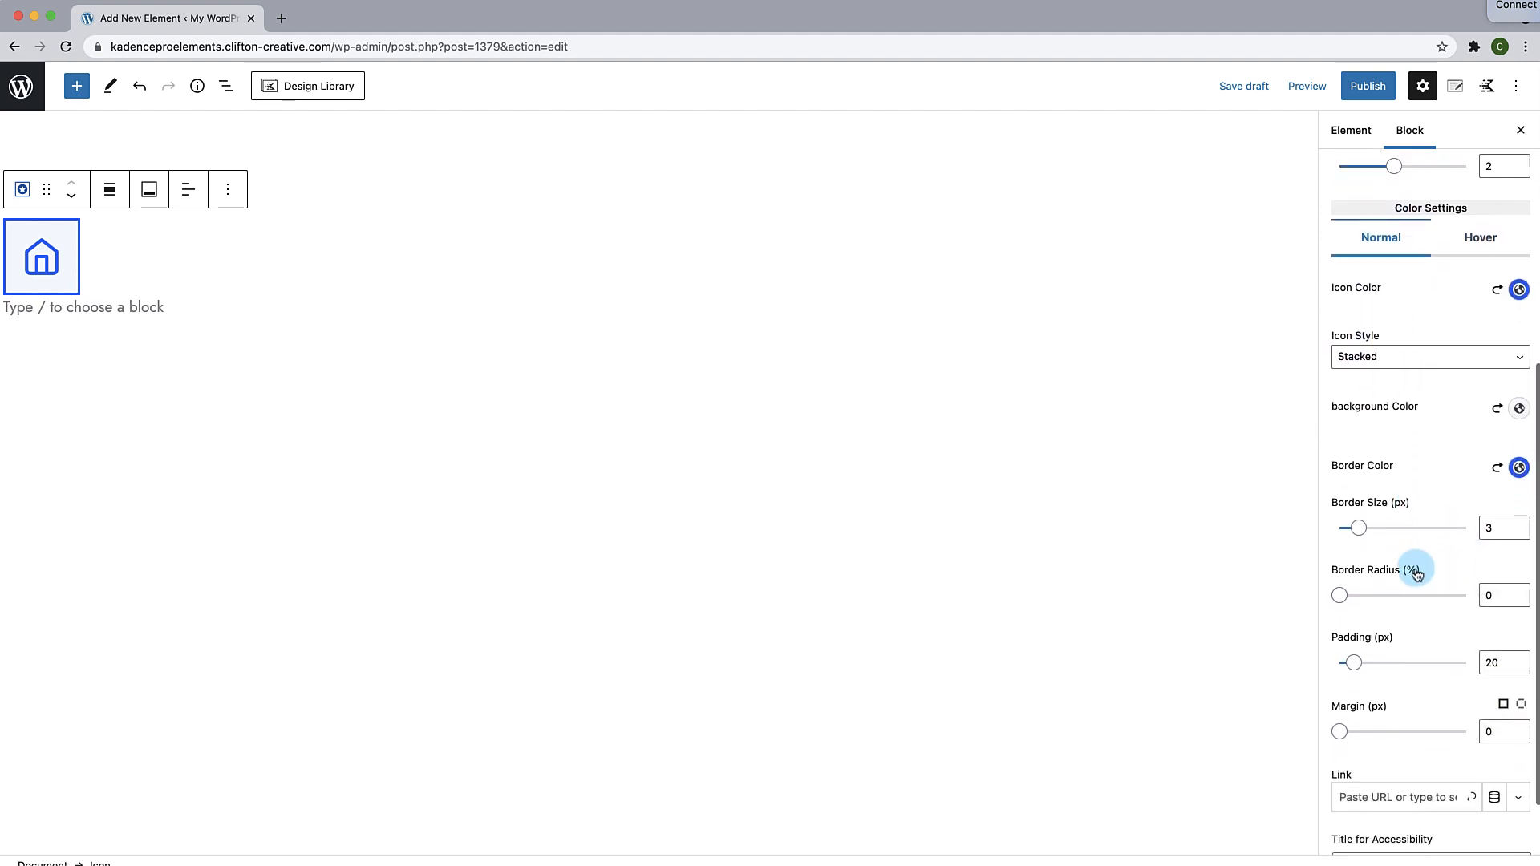
pyautogui.scroll(-2, 1417, 573)
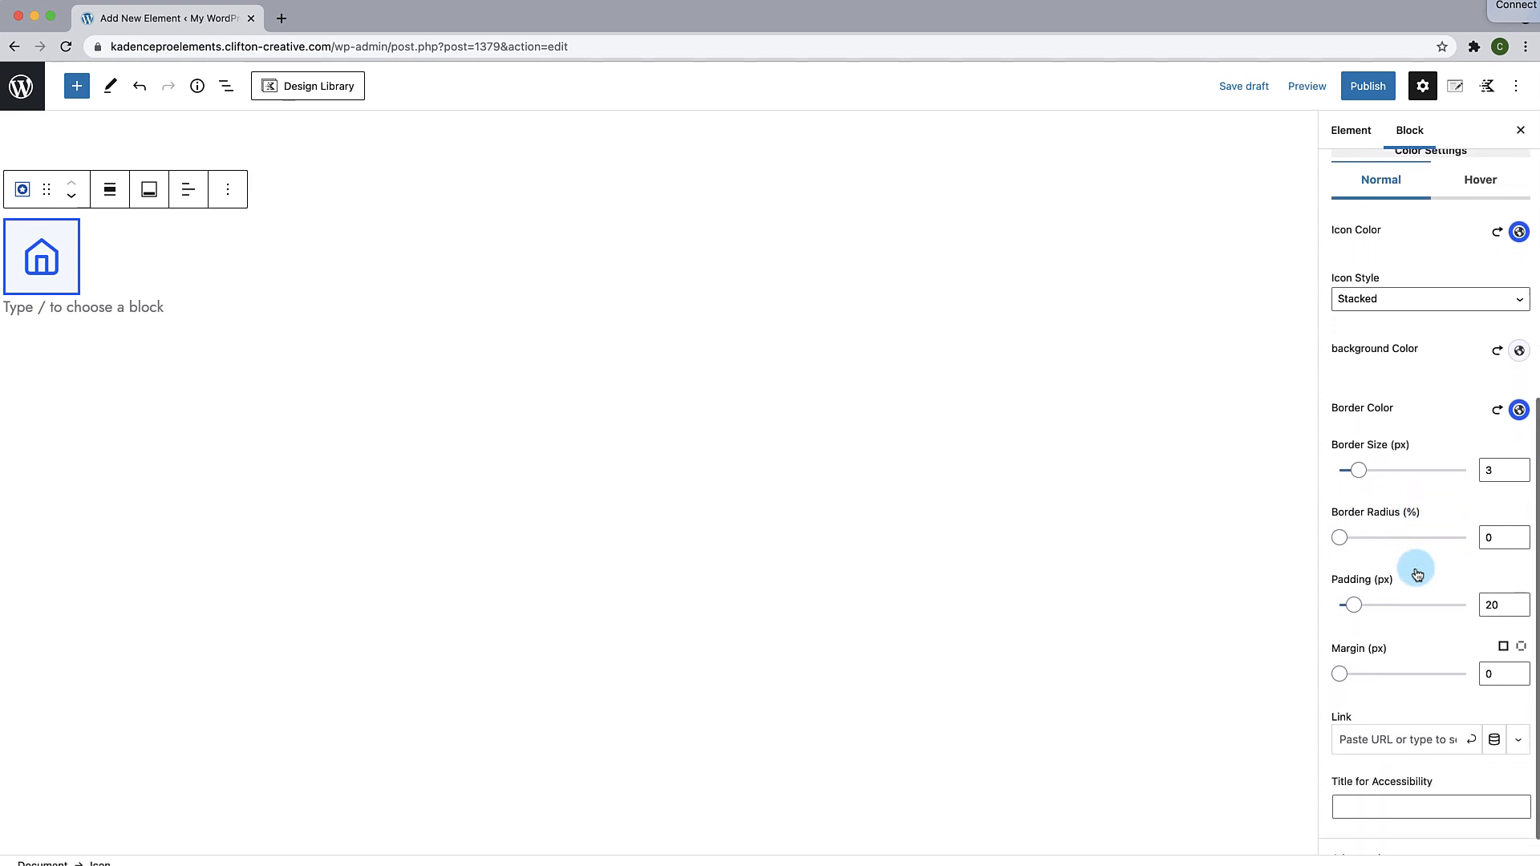
pyautogui.scroll(5, 1417, 573)
pyautogui.scroll(3, 1417, 573)
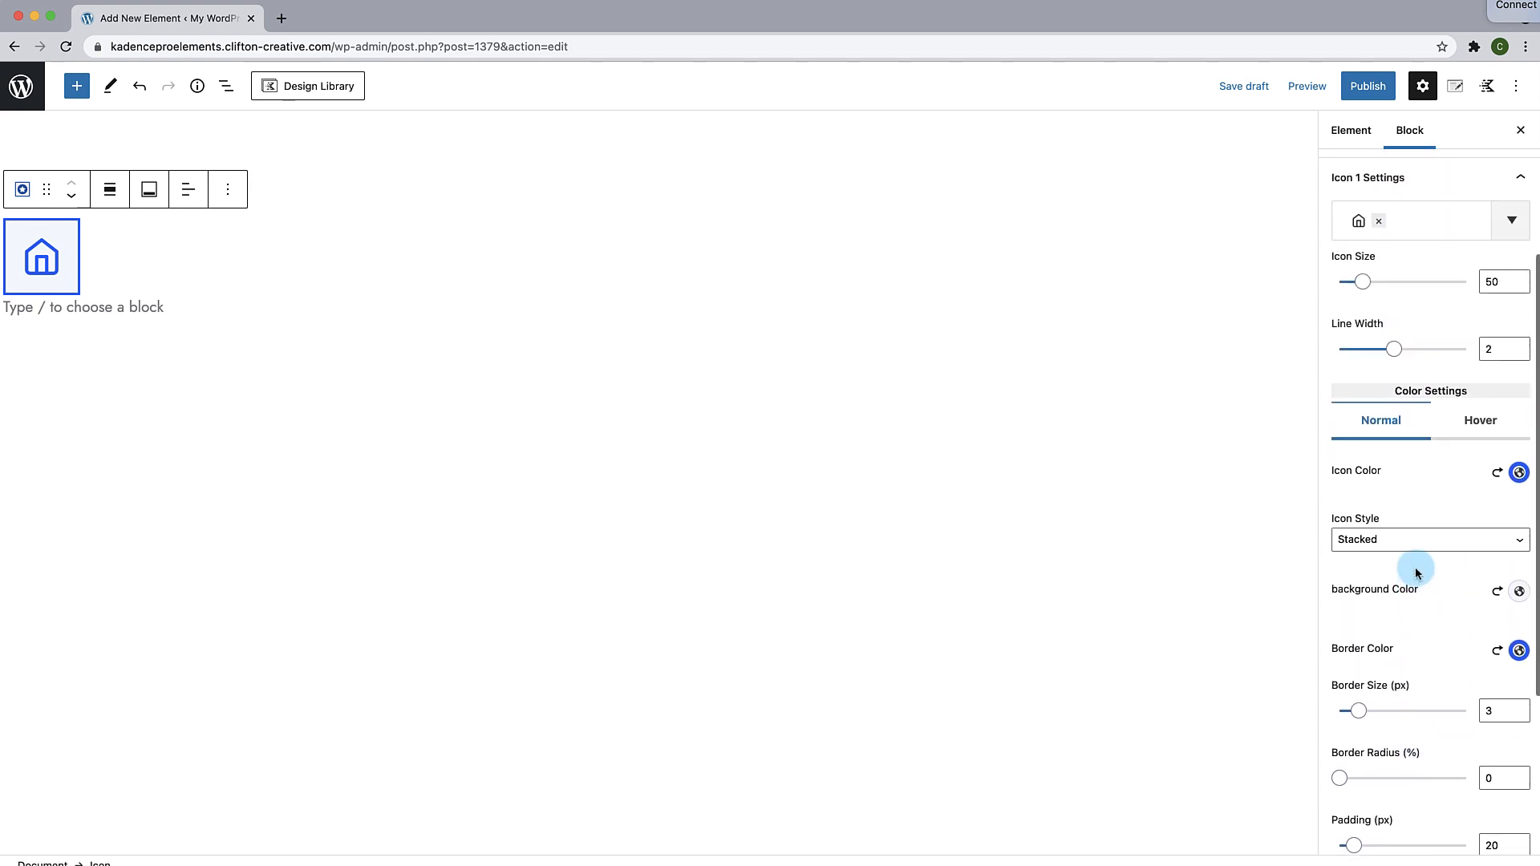
pyautogui.click(1491, 352)
pyautogui.moveTo(1491, 352); pyautogui.dragTo(1482, 353)
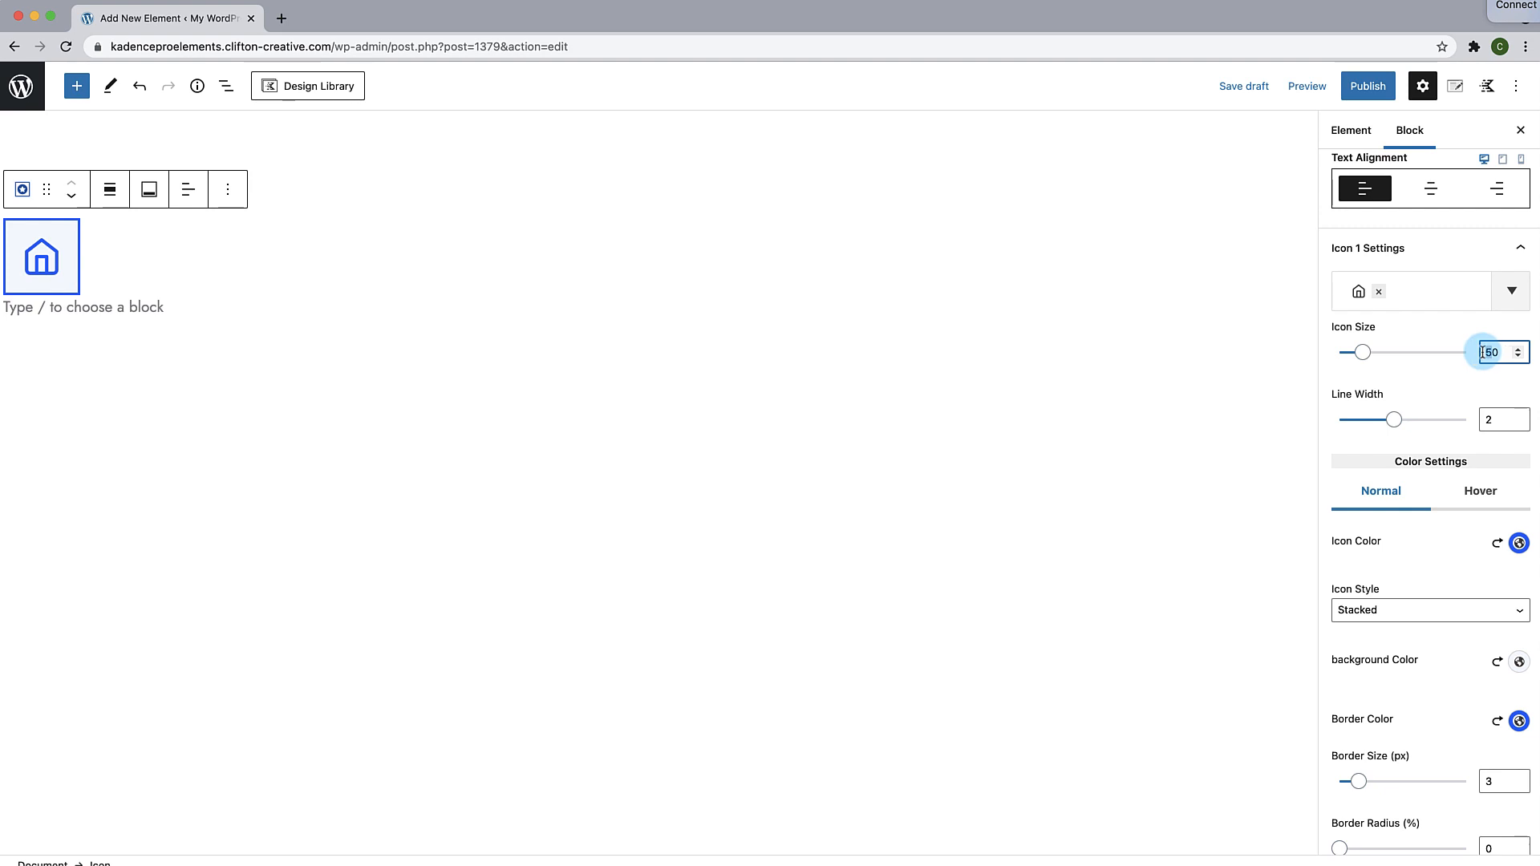
# Step: Set the home icon's size to 40 and its padding to 10 px
pyautogui.write('4')
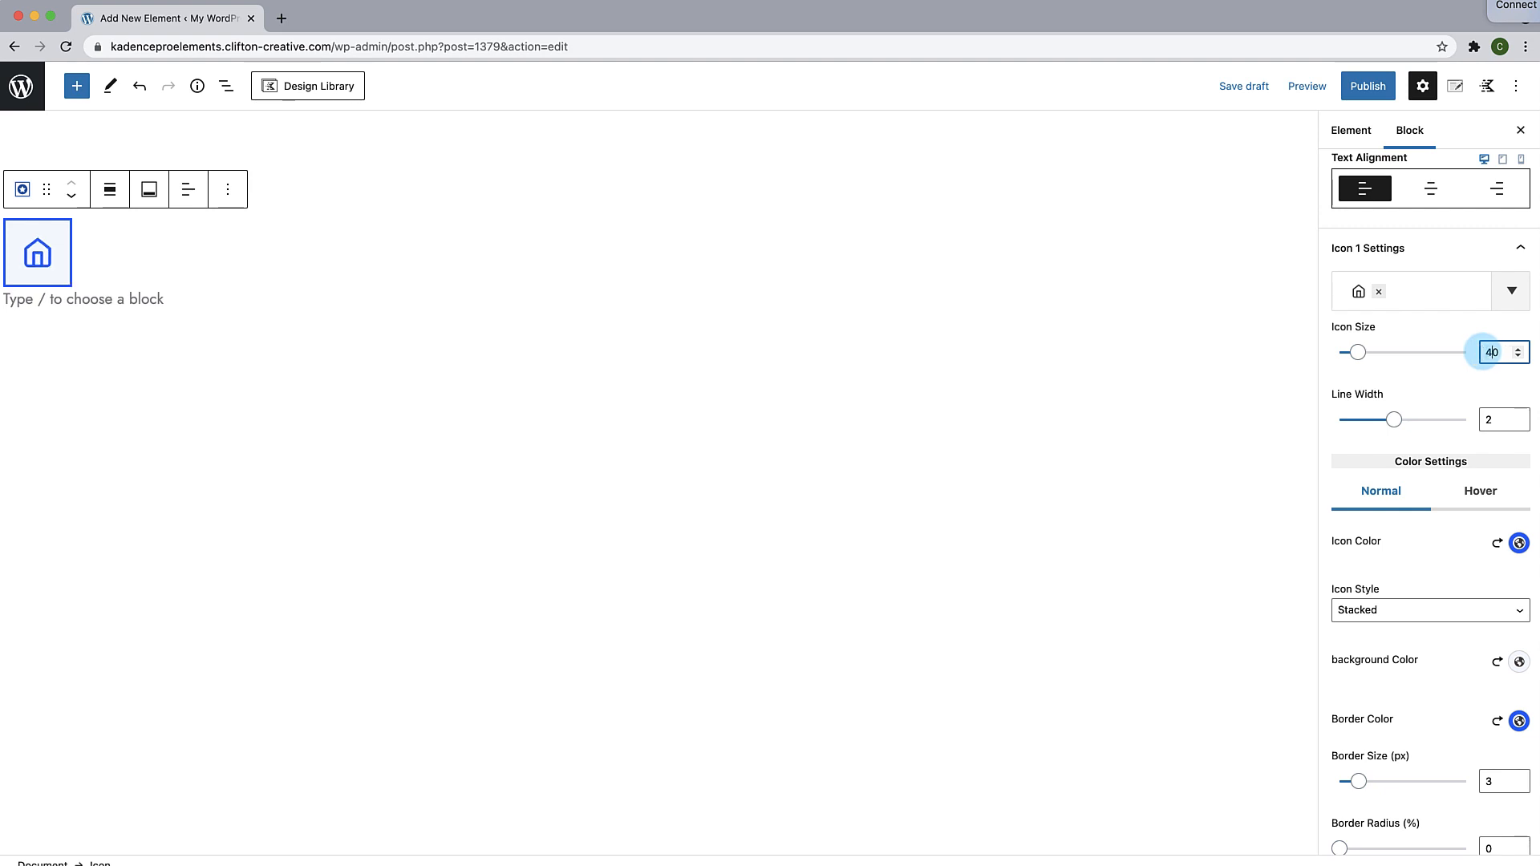
pyautogui.scroll(-5, 1447, 639)
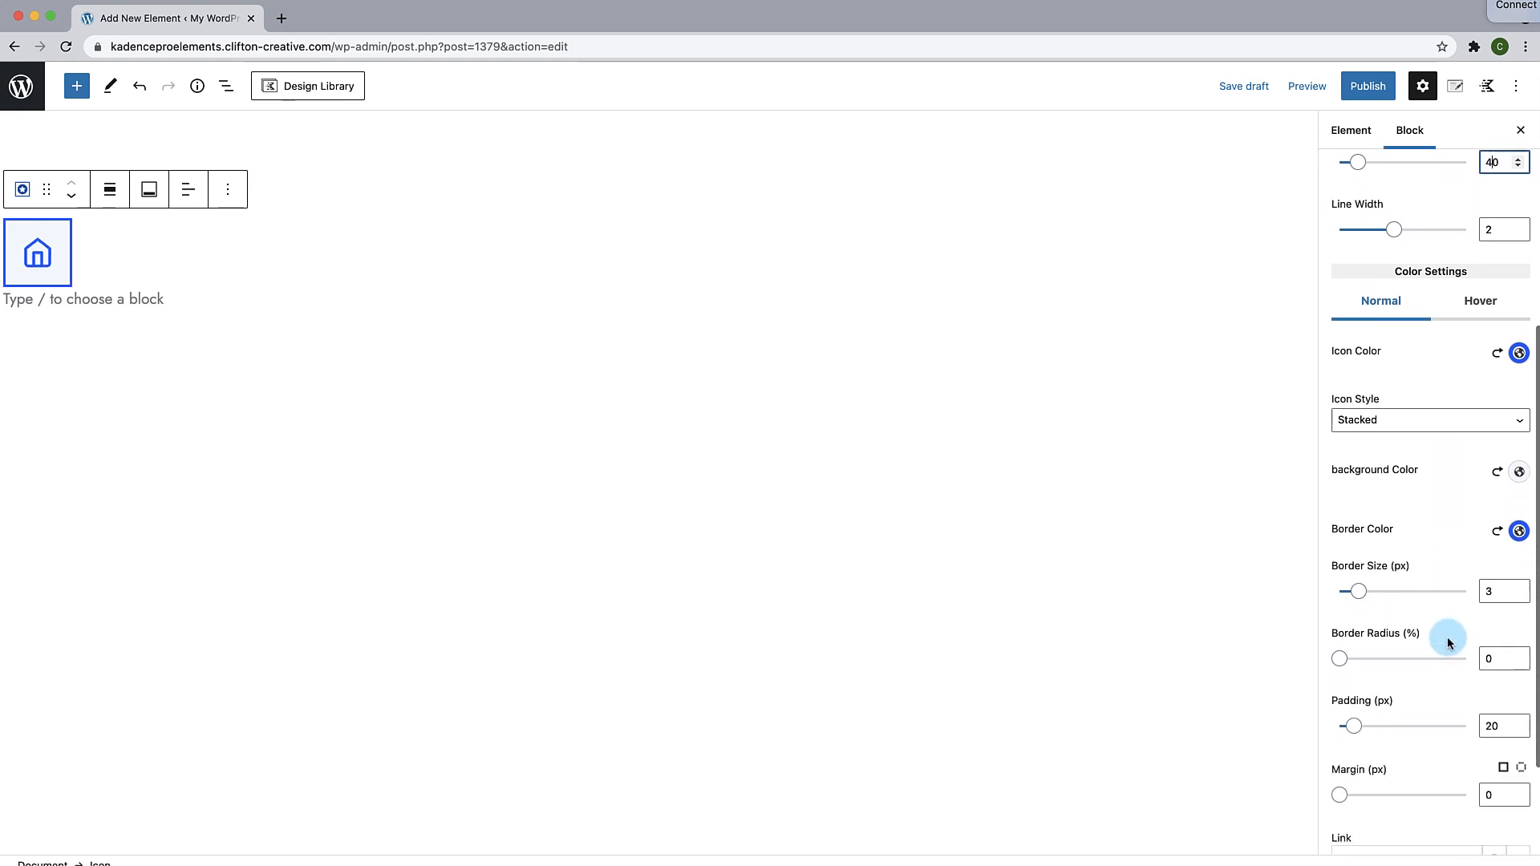
pyautogui.scroll(-2, 1449, 642)
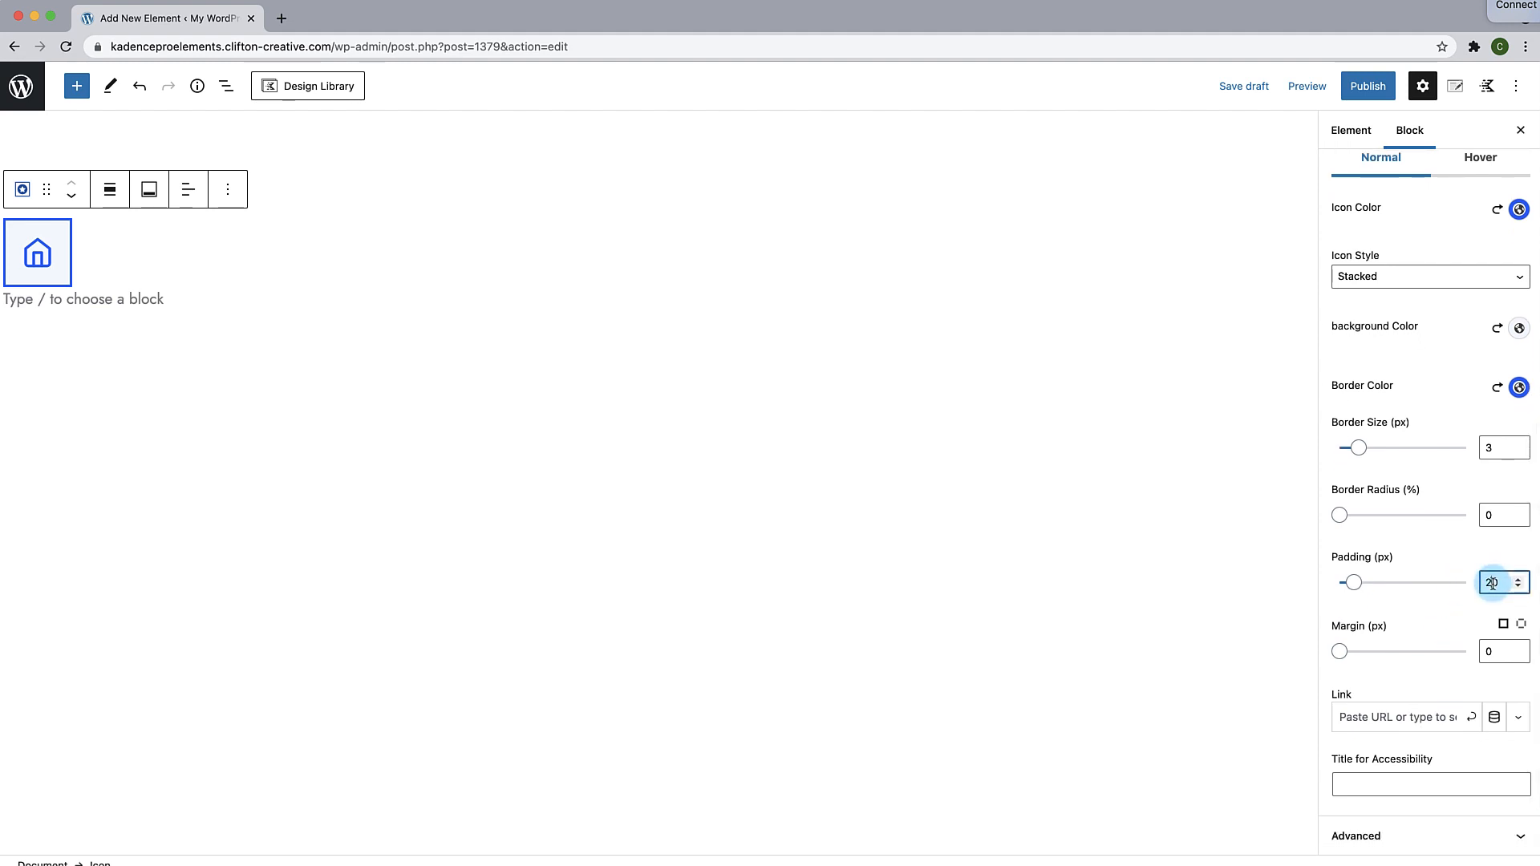
pyautogui.moveTo(1493, 584); pyautogui.dragTo(1475, 582)
pyautogui.write('1')
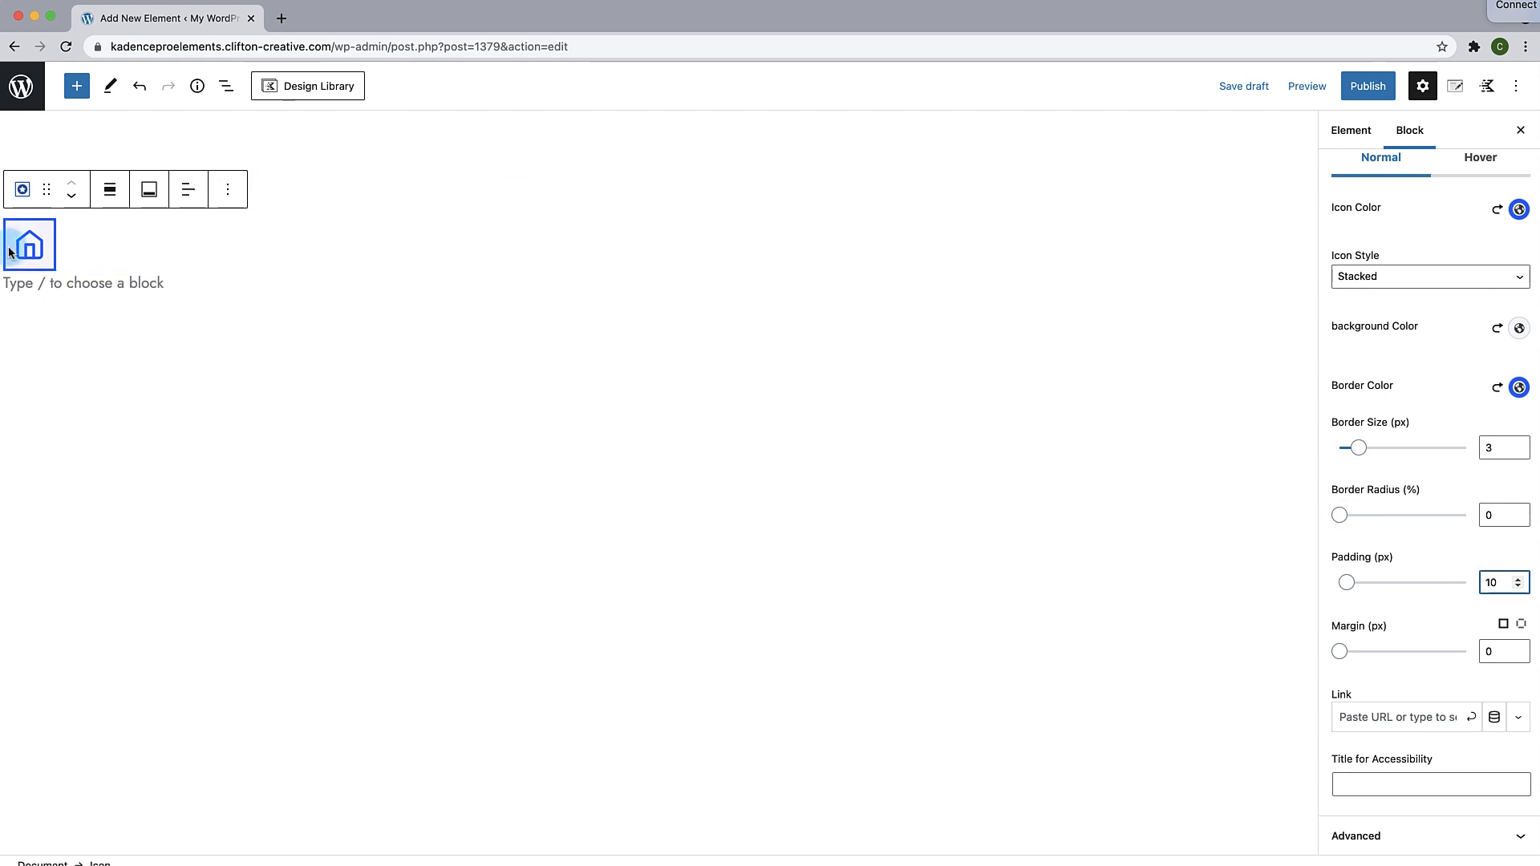
# Step: Duplicate the home icon block twice to make three stacked icon blocks
pyautogui.click(37, 267)
pyautogui.click(193, 265)
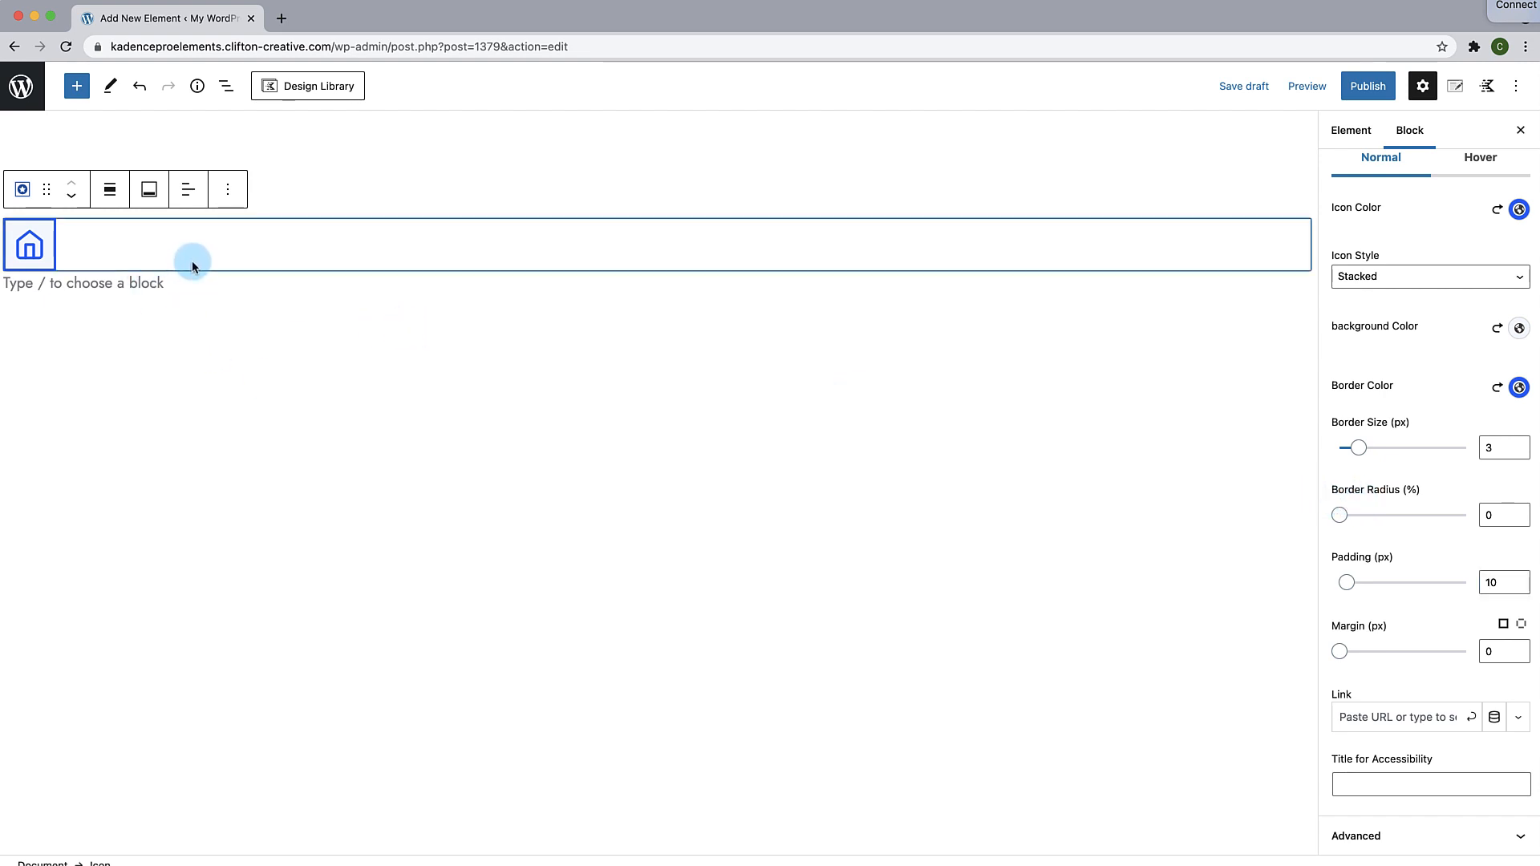
pyautogui.click(230, 193)
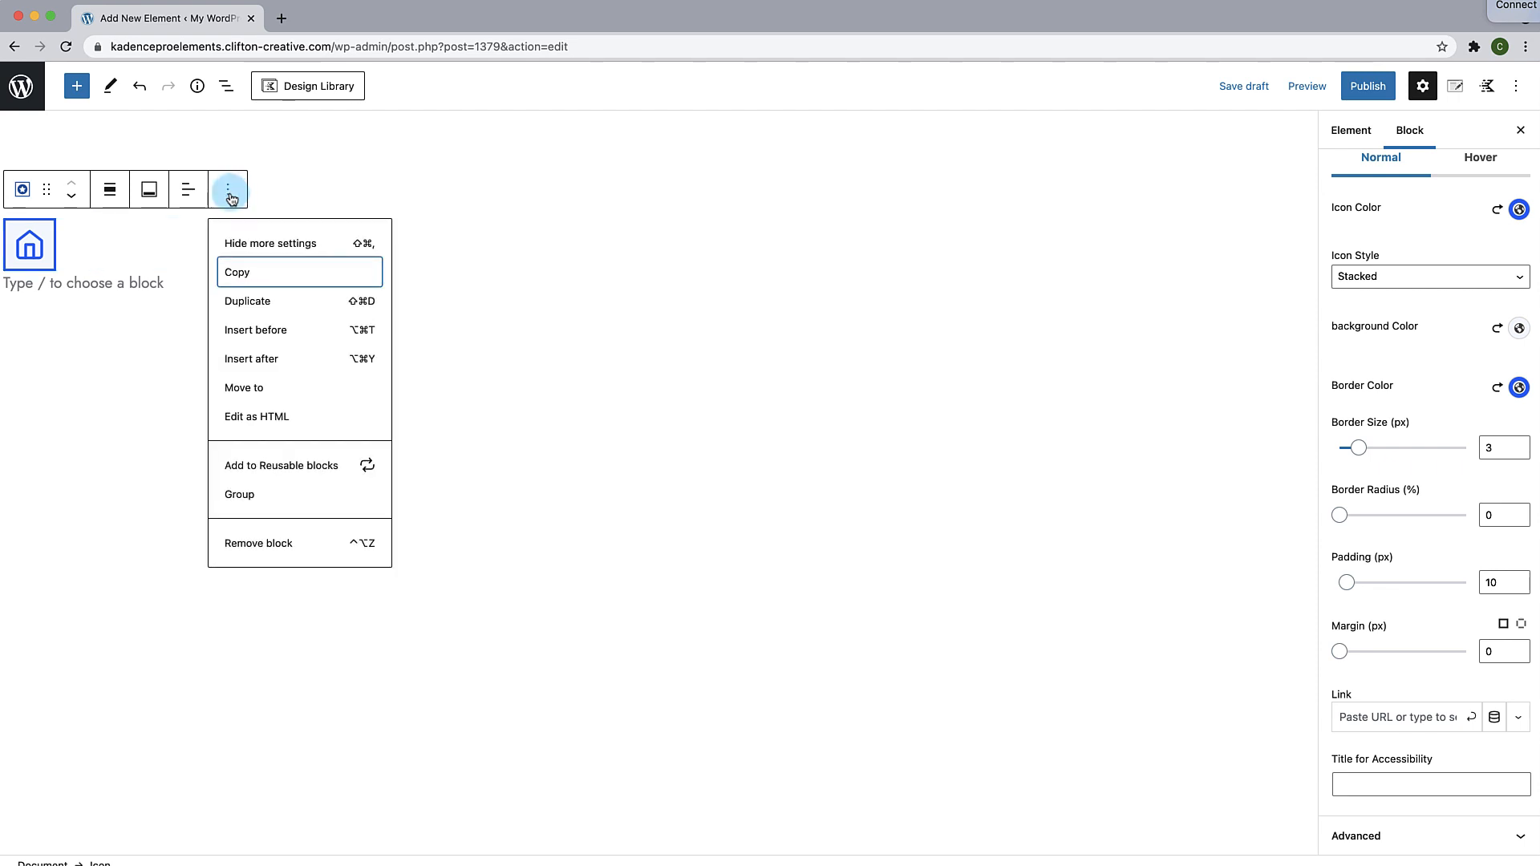
pyautogui.click(248, 301)
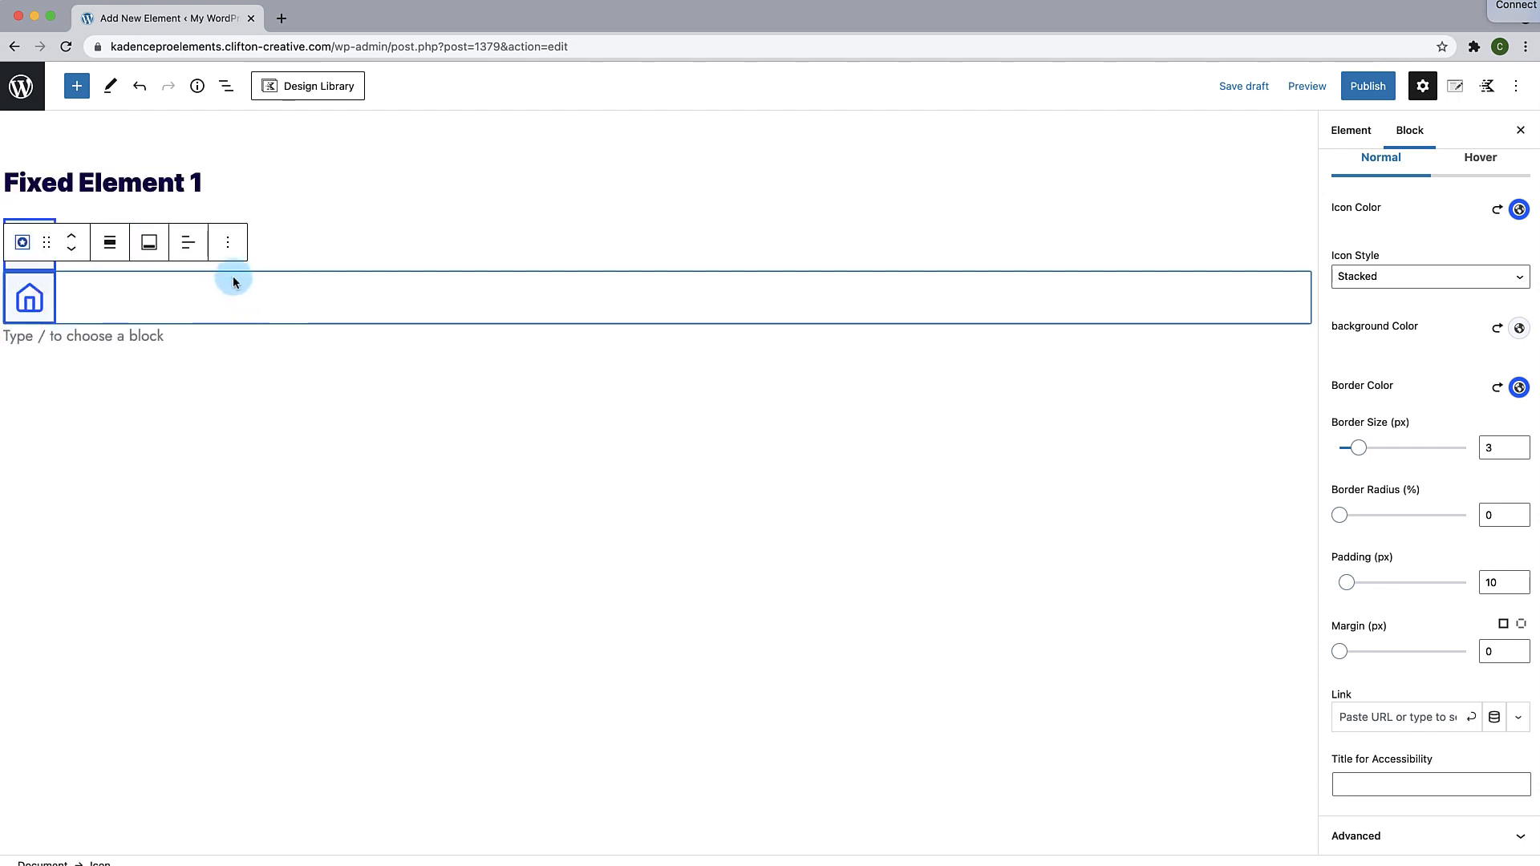
pyautogui.click(228, 243)
pyautogui.click(251, 357)
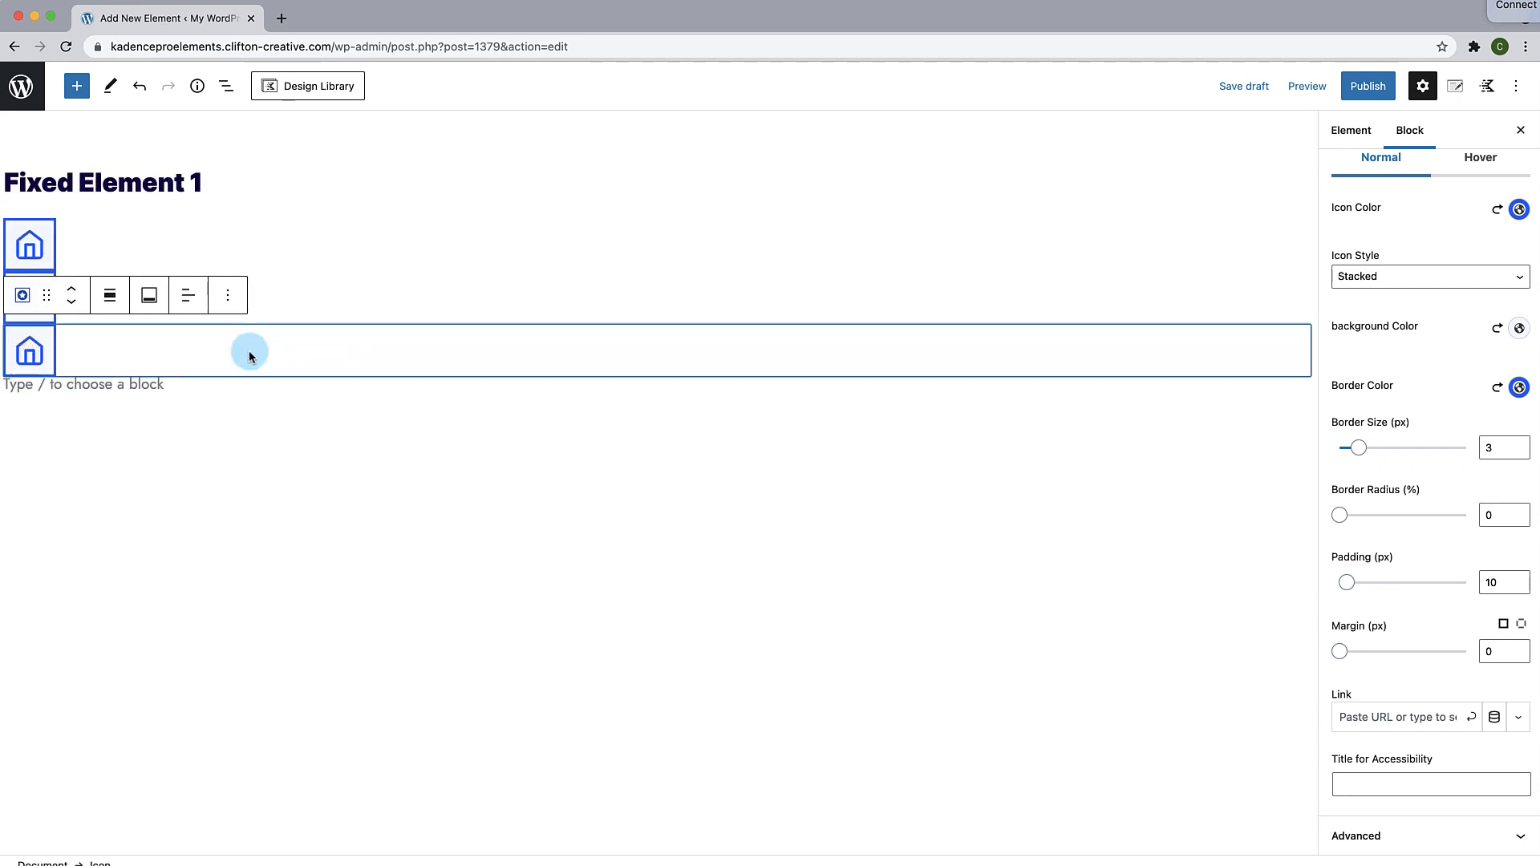
# Step: Try a count of three icons in the first icon block, and return the count to one
pyautogui.scroll(5, 1395, 469)
pyautogui.scroll(2, 1394, 474)
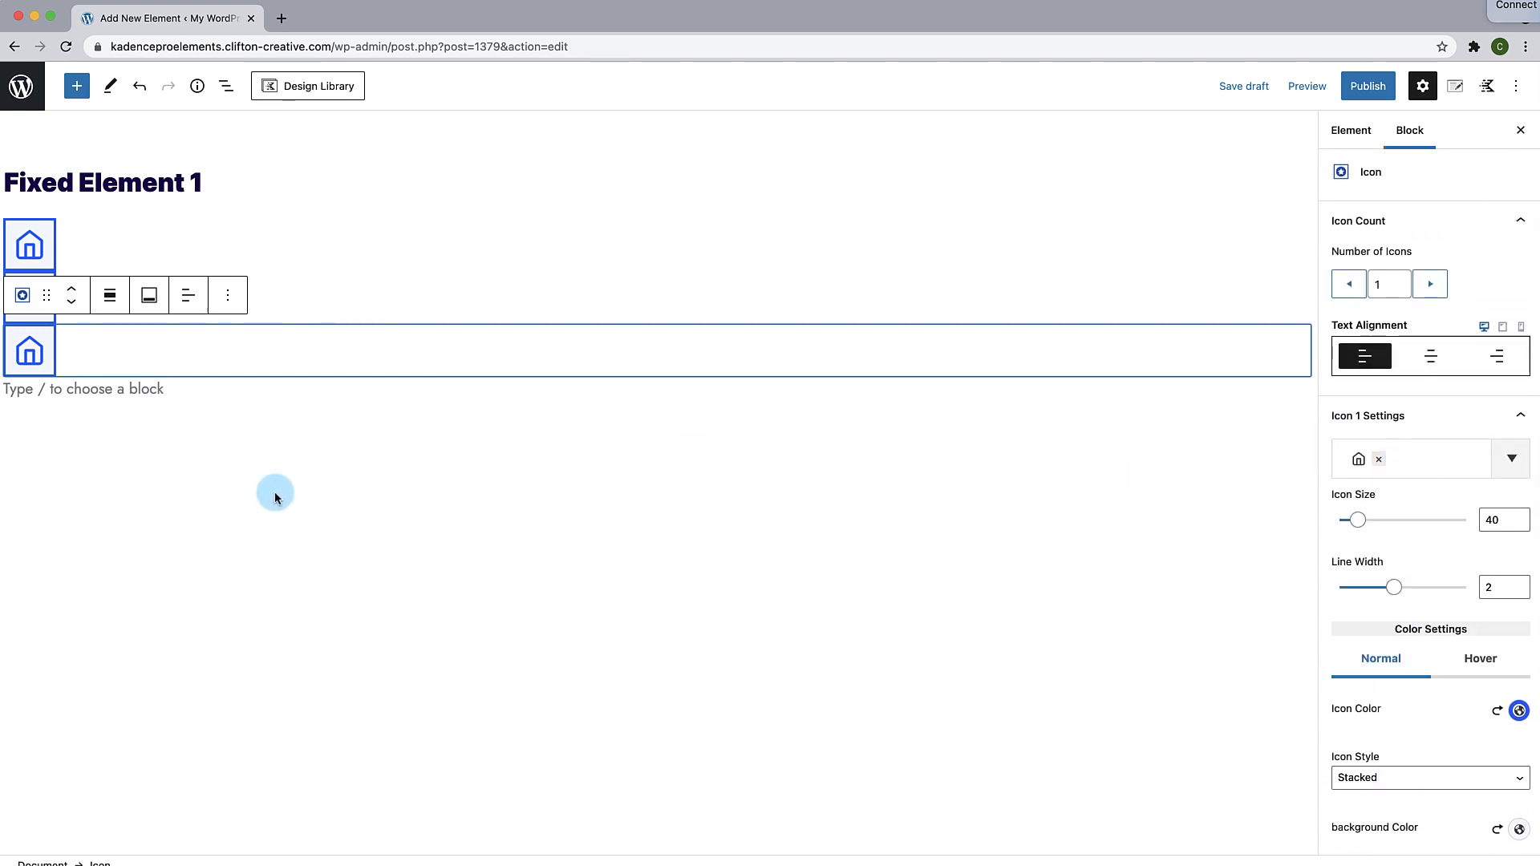
pyautogui.click(277, 491)
pyautogui.click(155, 281)
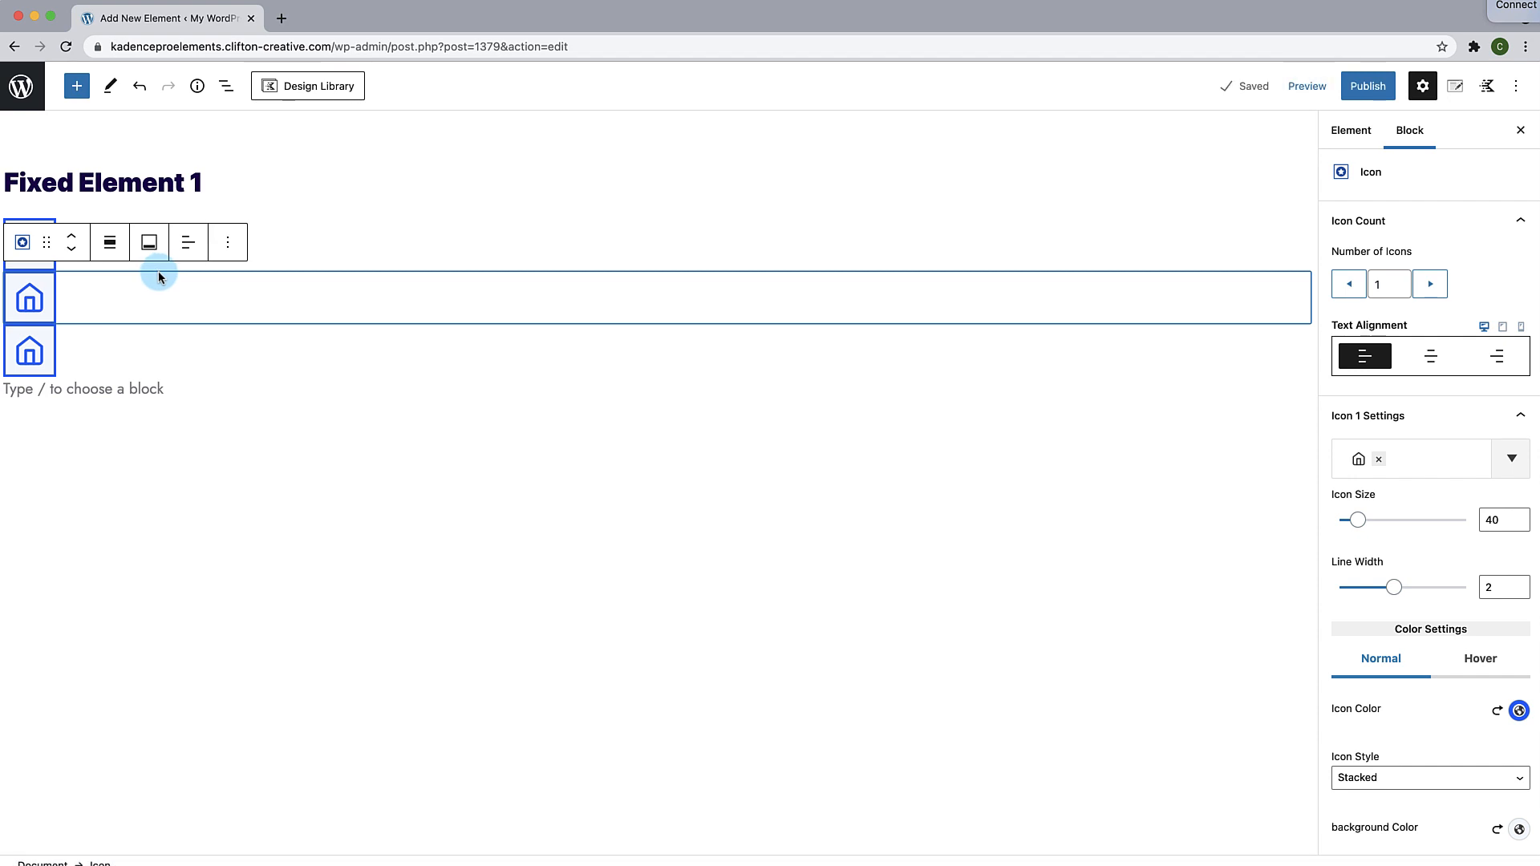
pyautogui.click(296, 245)
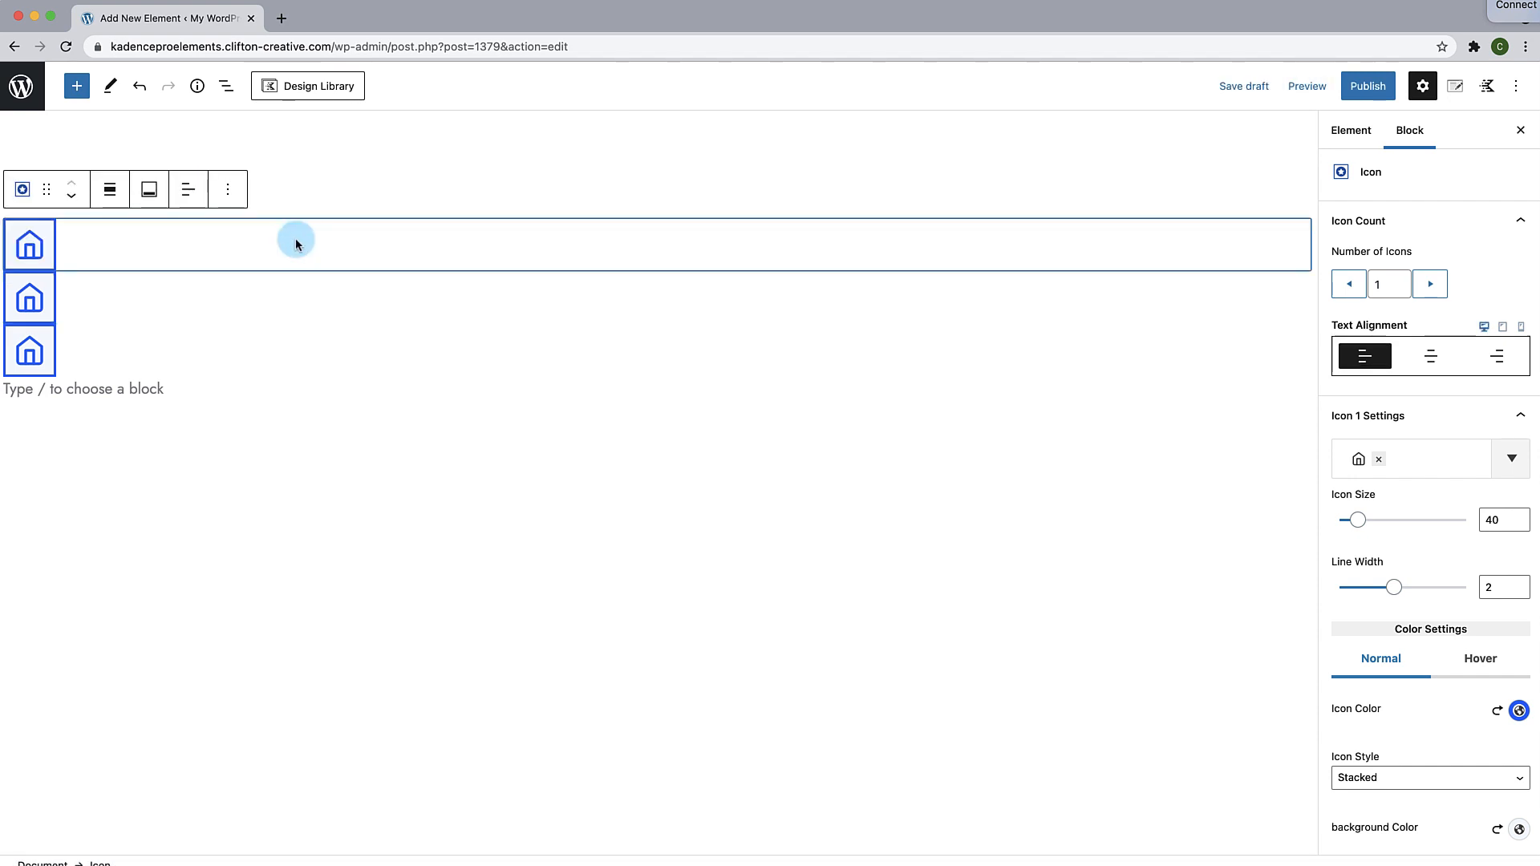
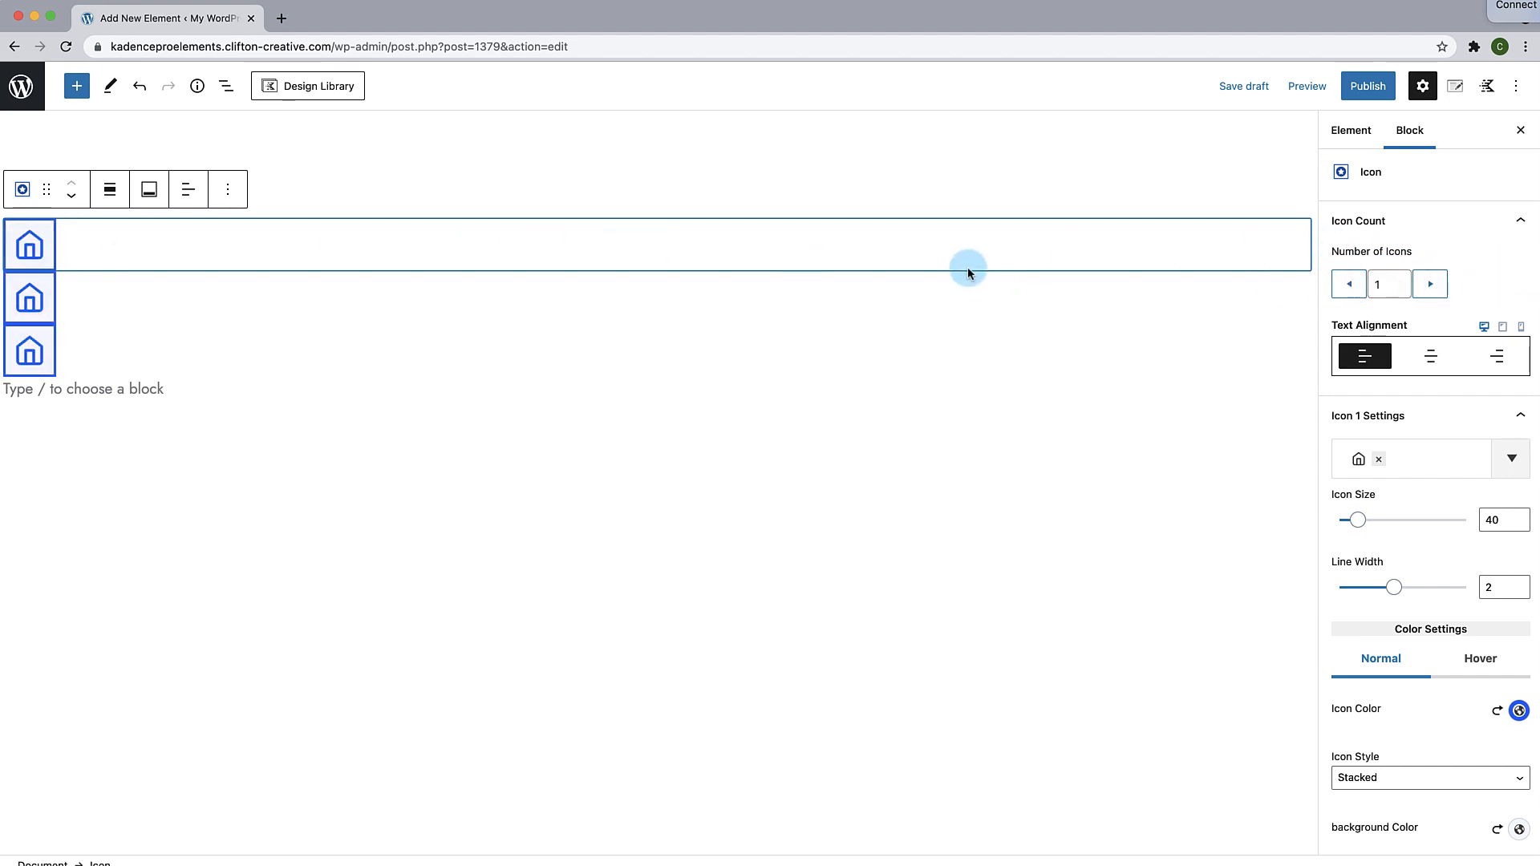
pyautogui.click(1426, 286)
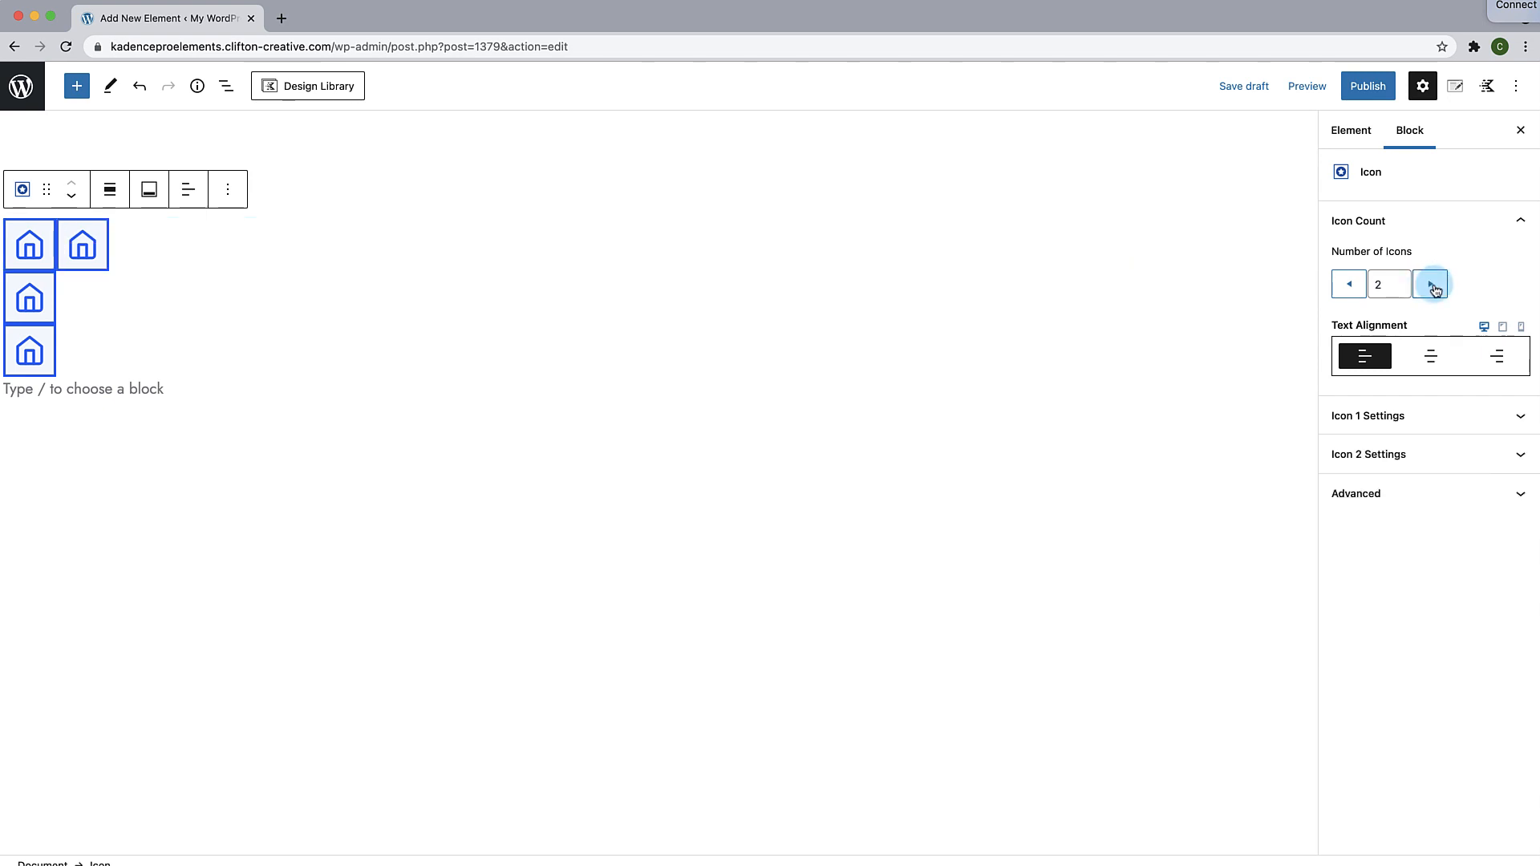
pyautogui.click(1433, 286)
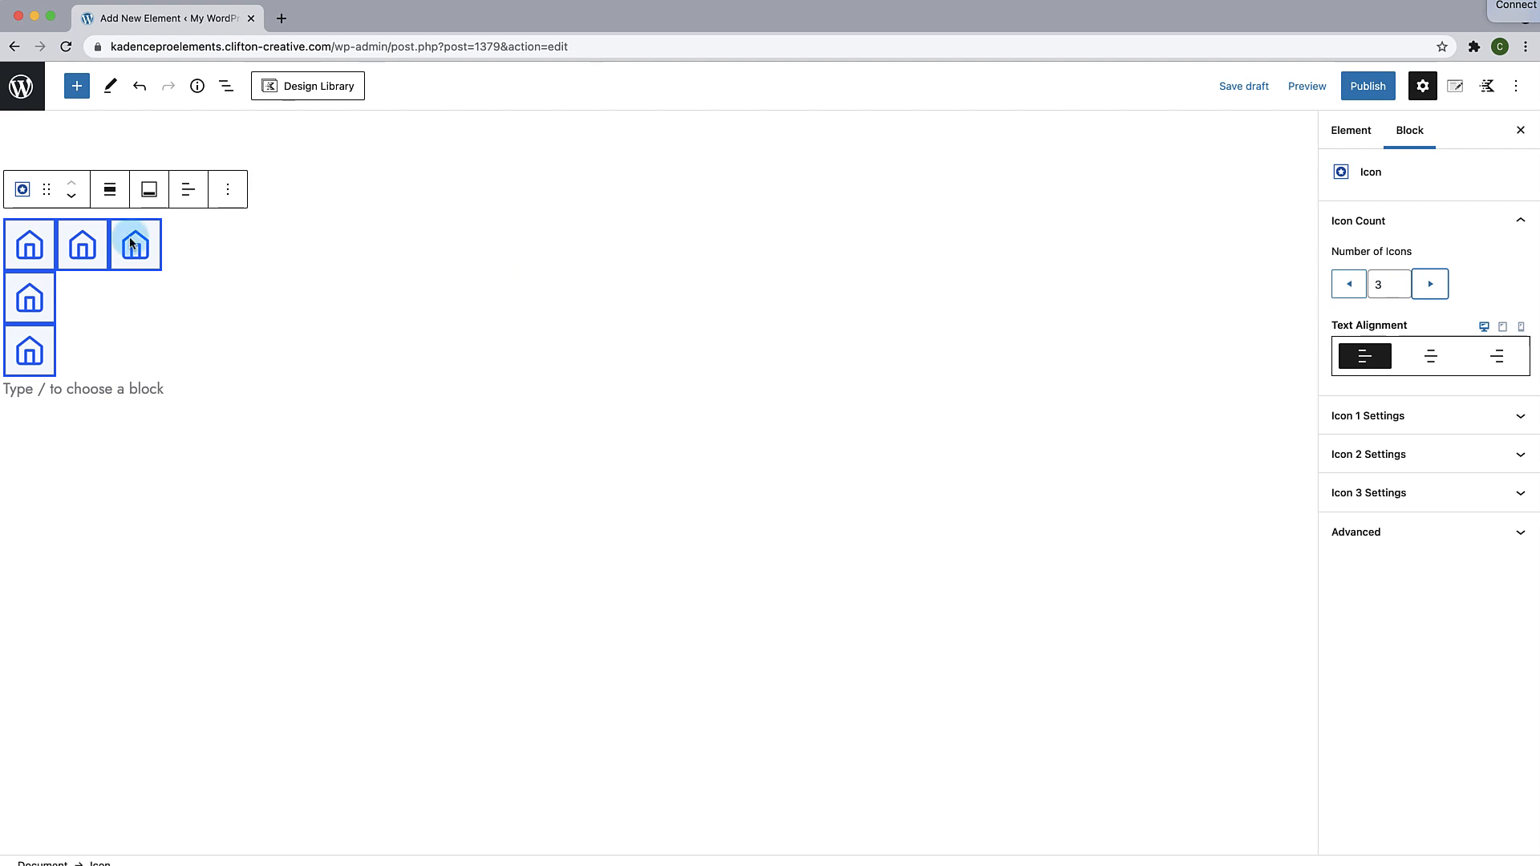
pyautogui.click(1351, 286)
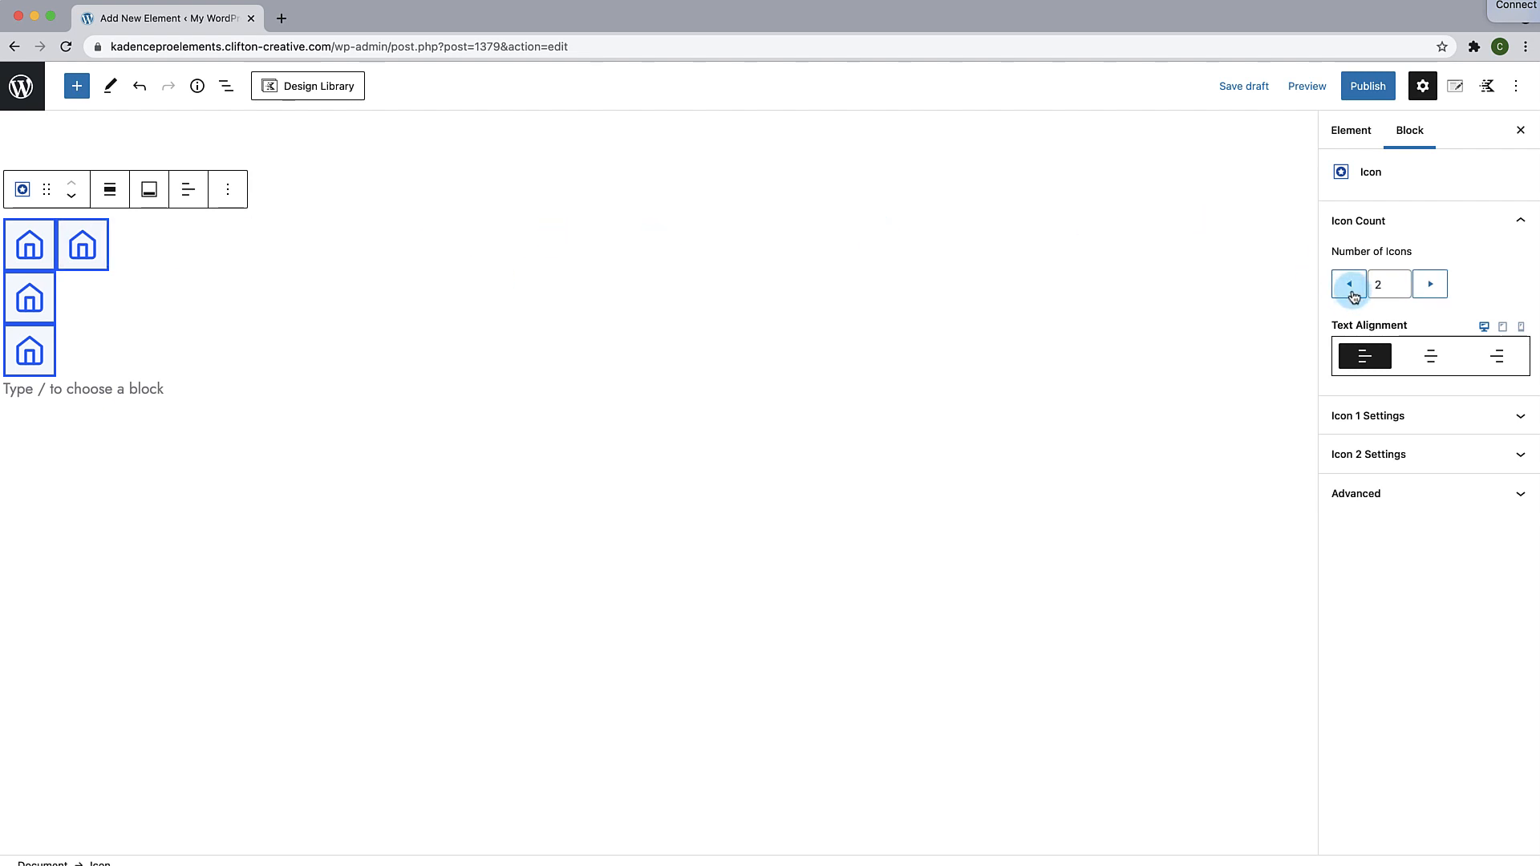
pyautogui.click(1350, 286)
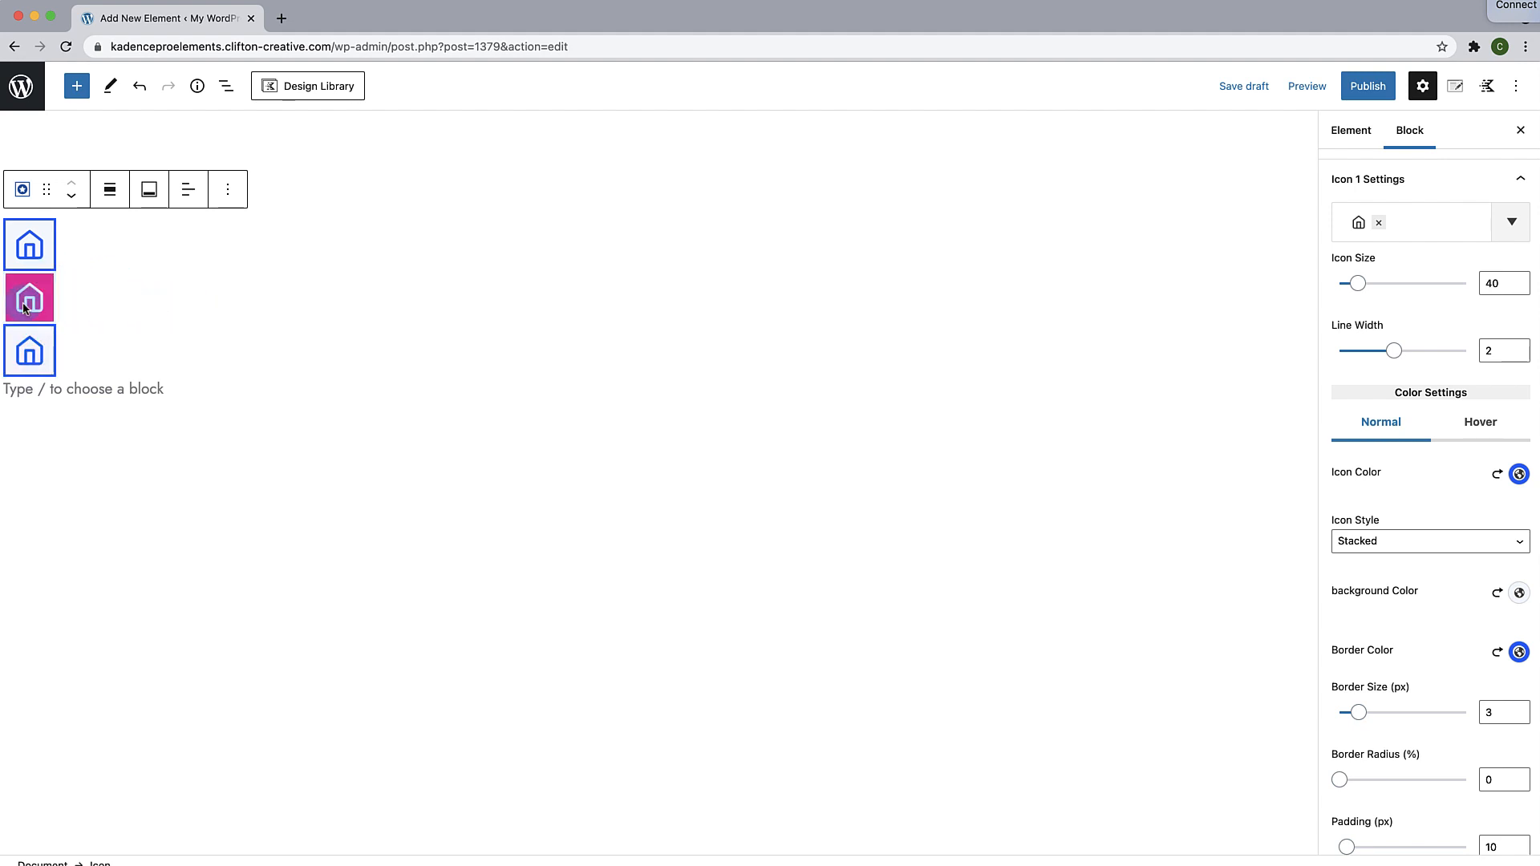
# Step: Switch the first icon's margin to individual sides and set its bottom margin to 20 px
pyautogui.click(48, 262)
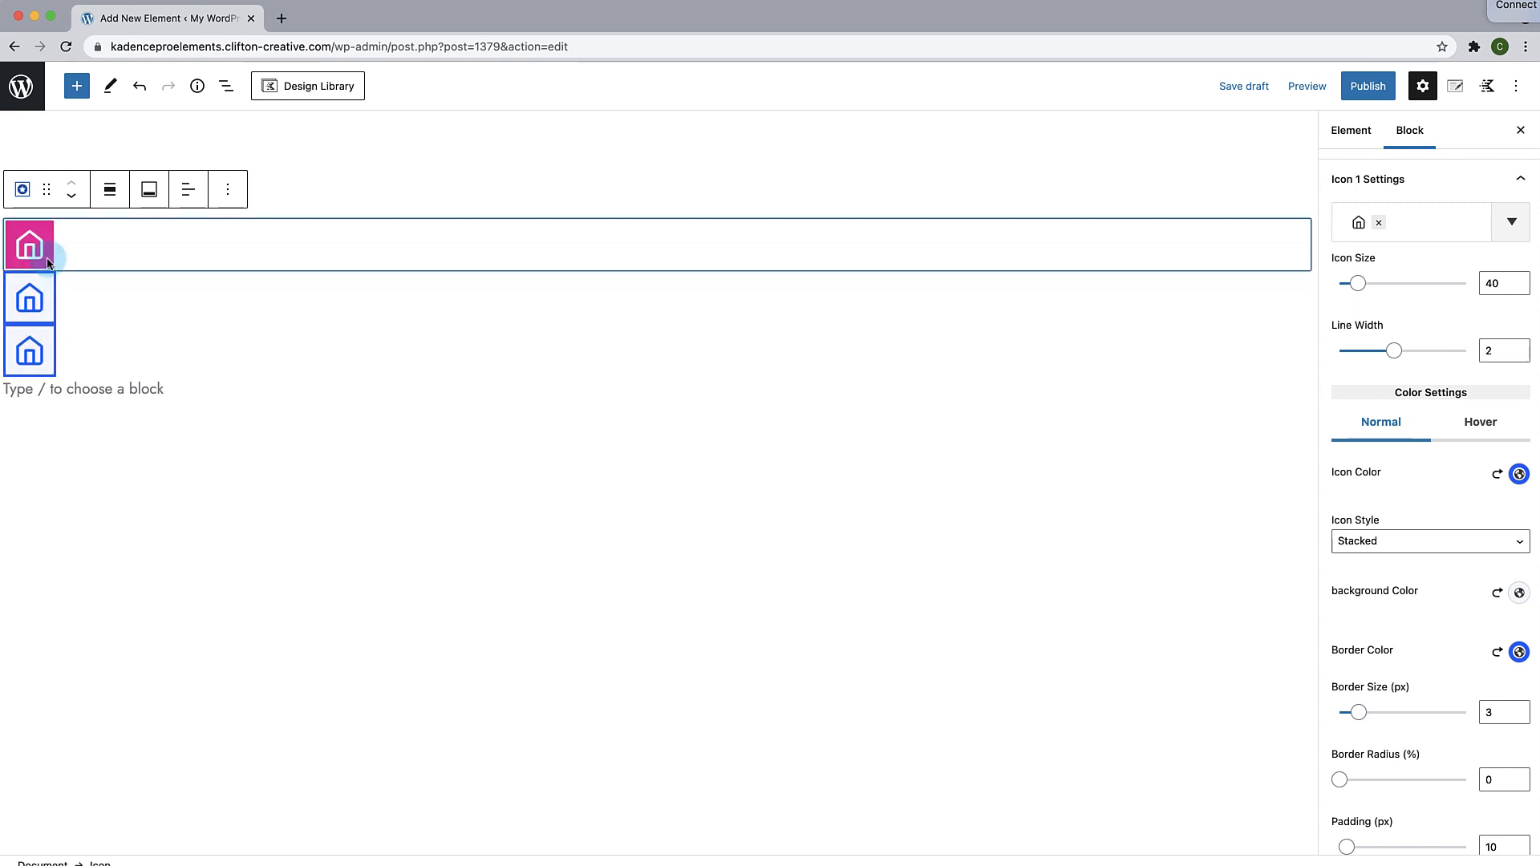
pyautogui.scroll(-5, 1416, 602)
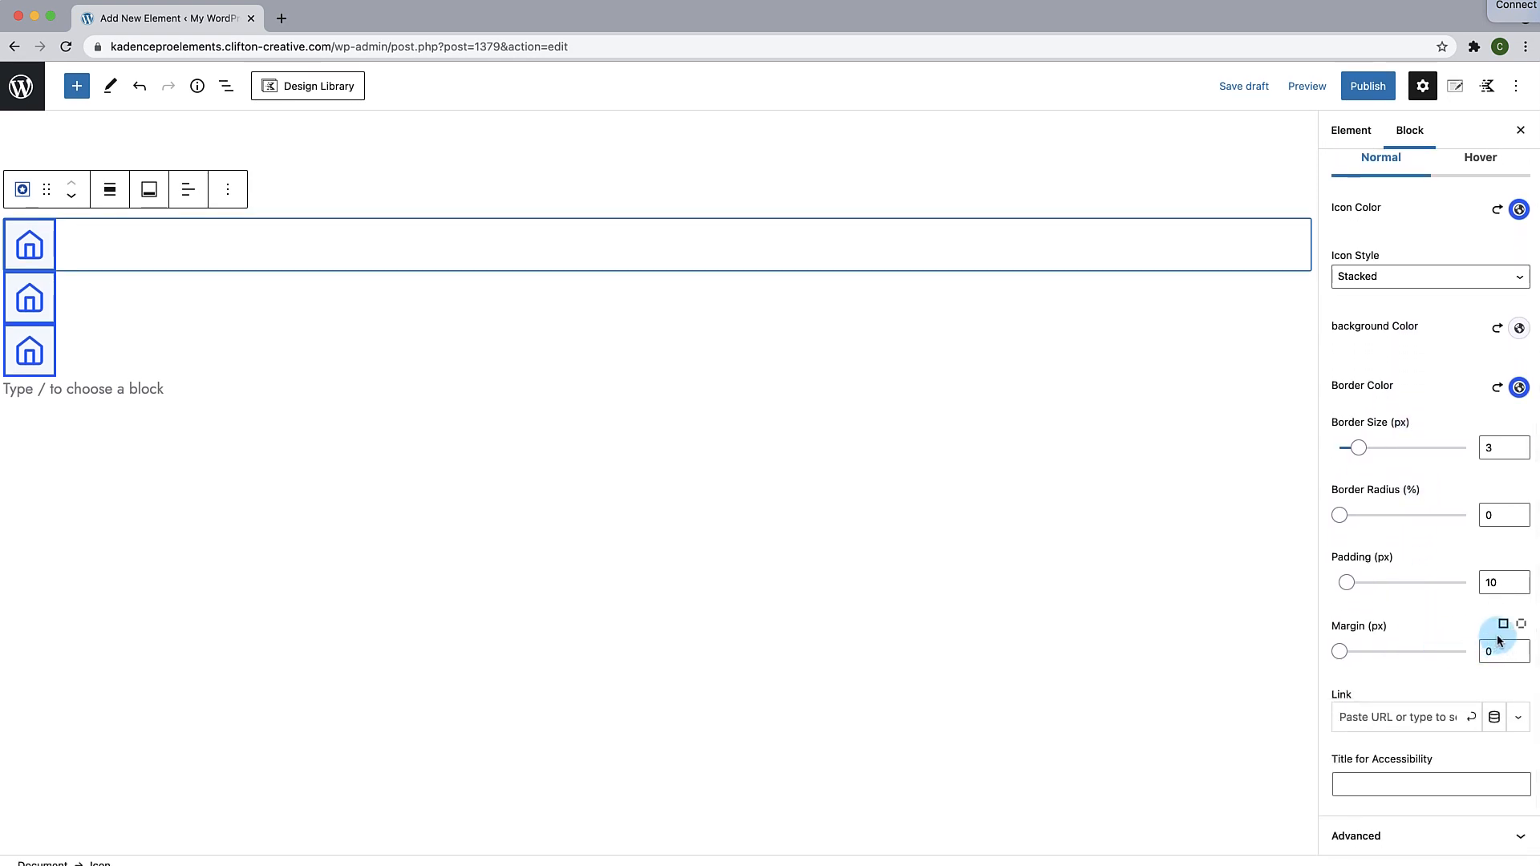
pyautogui.click(1501, 630)
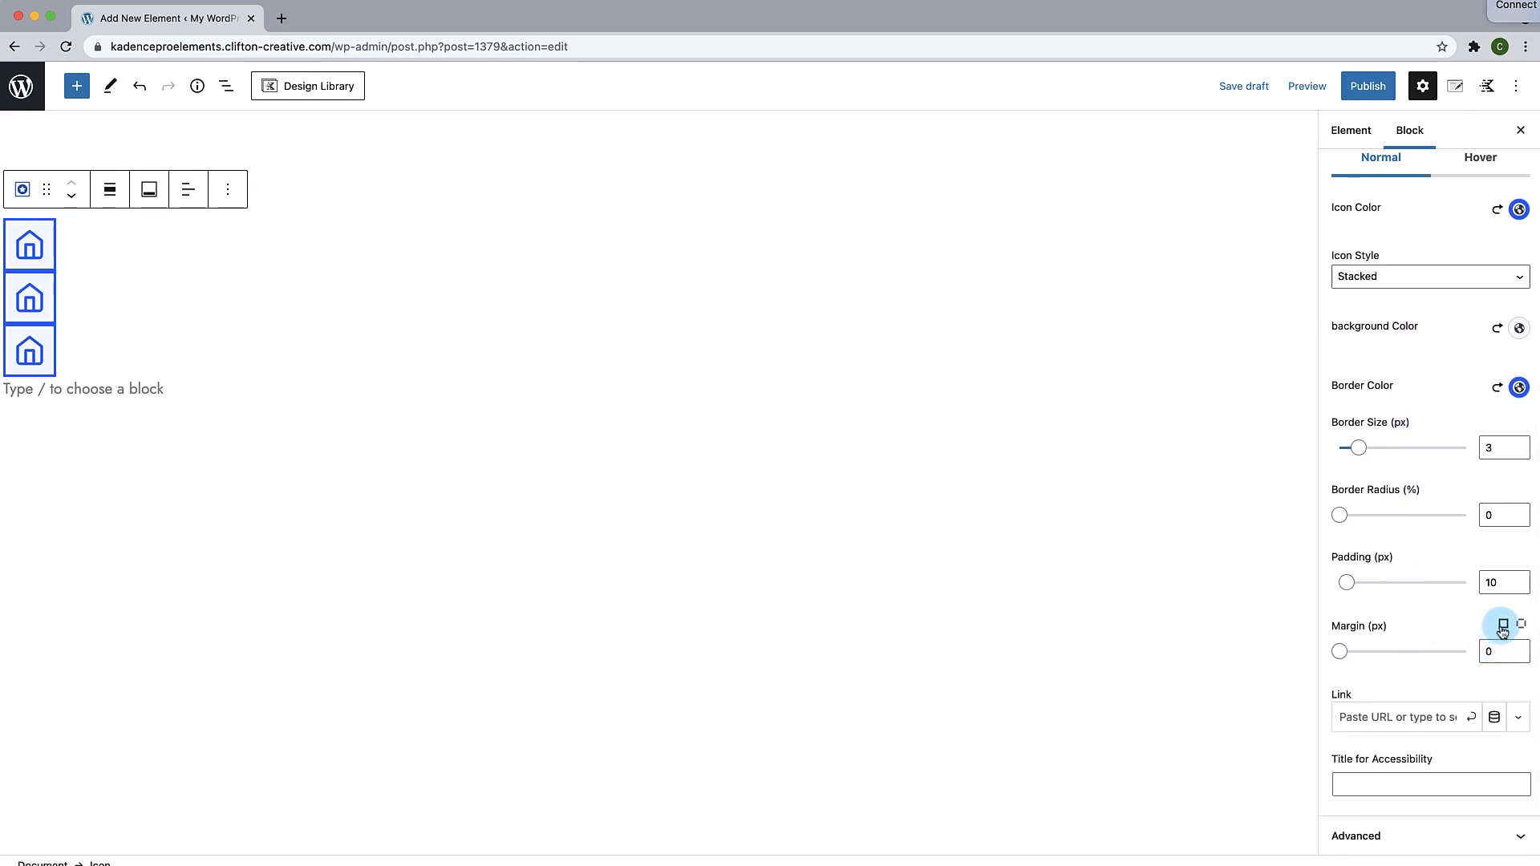
pyautogui.click(1521, 625)
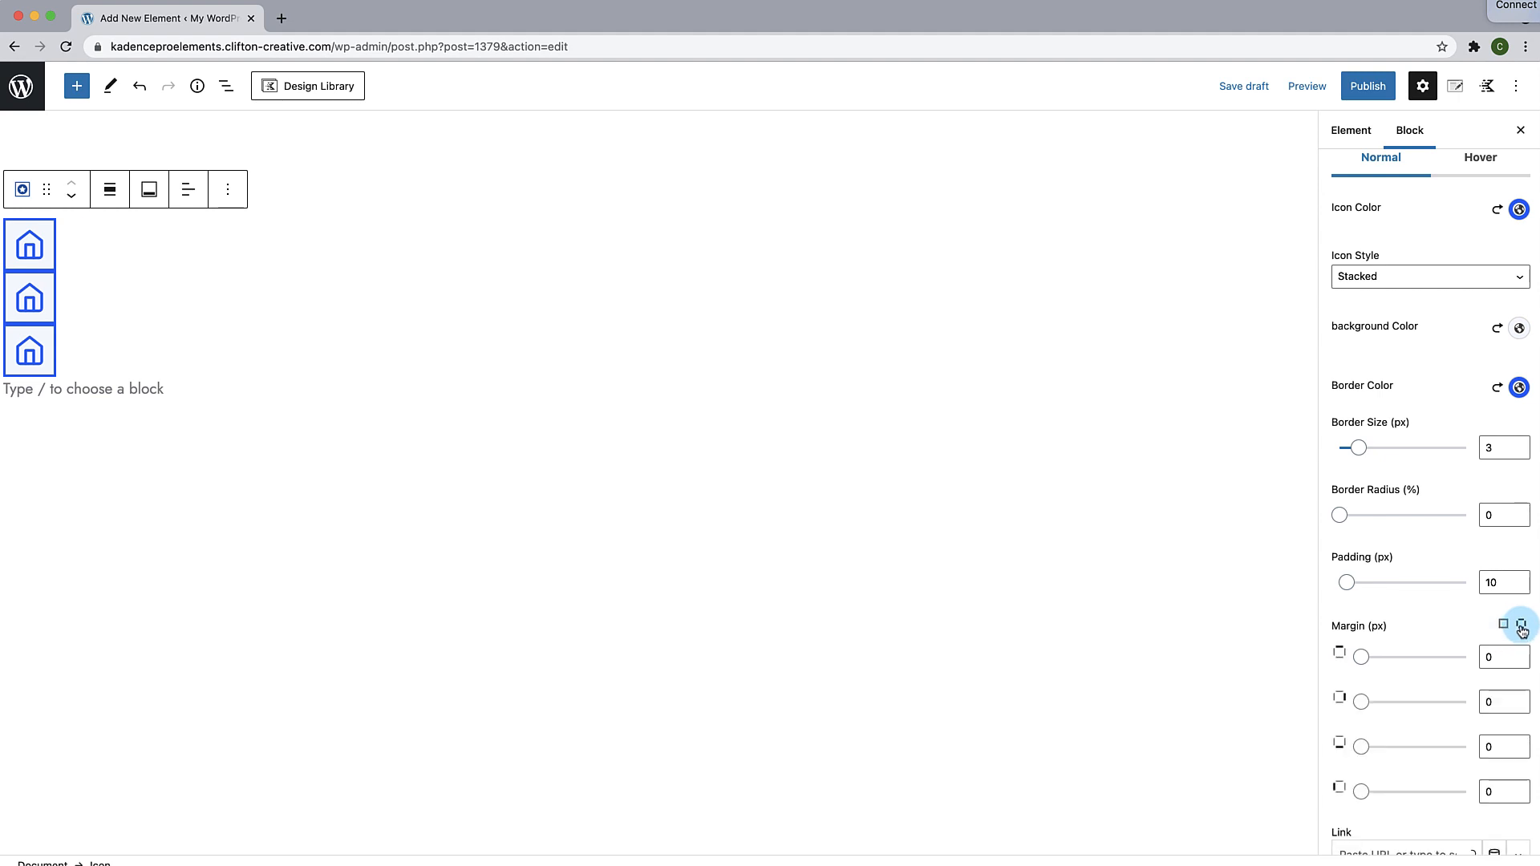
pyautogui.scroll(-2, 1423, 677)
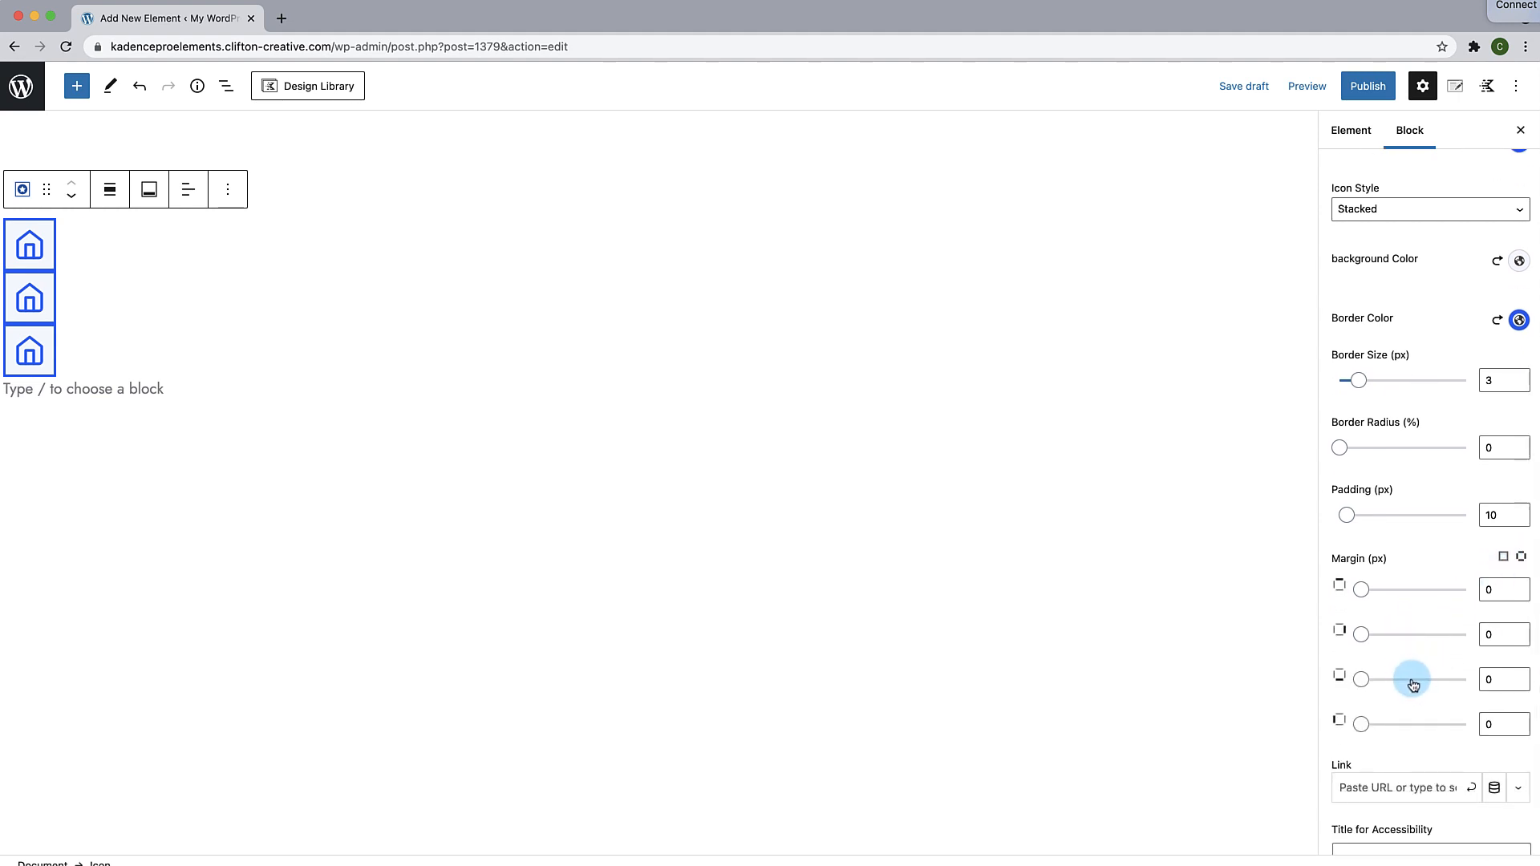
pyautogui.scroll(-2, 1409, 683)
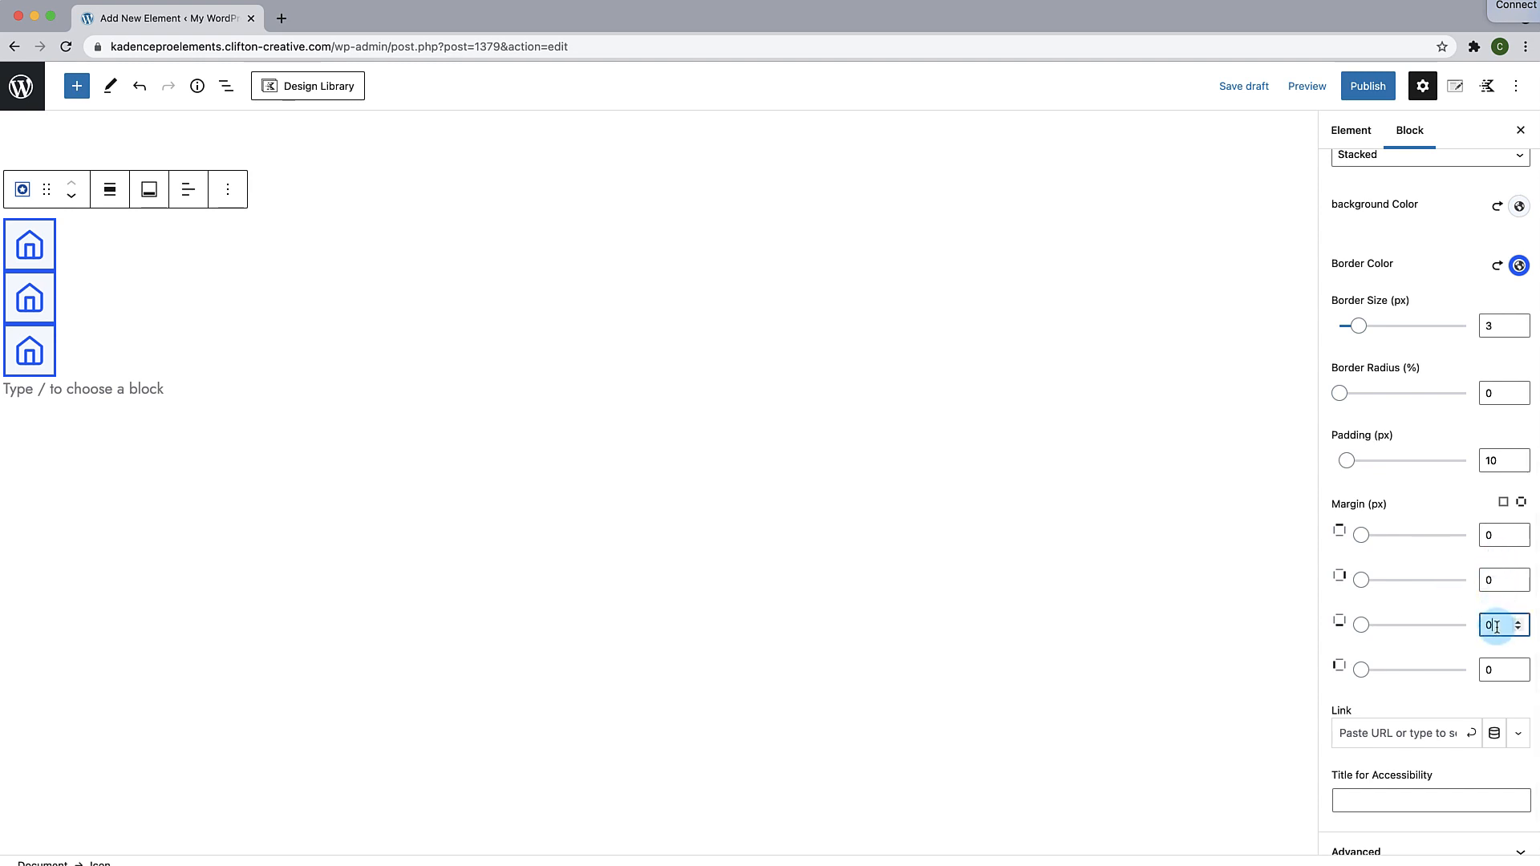
pyautogui.moveTo(1494, 627); pyautogui.dragTo(1478, 631)
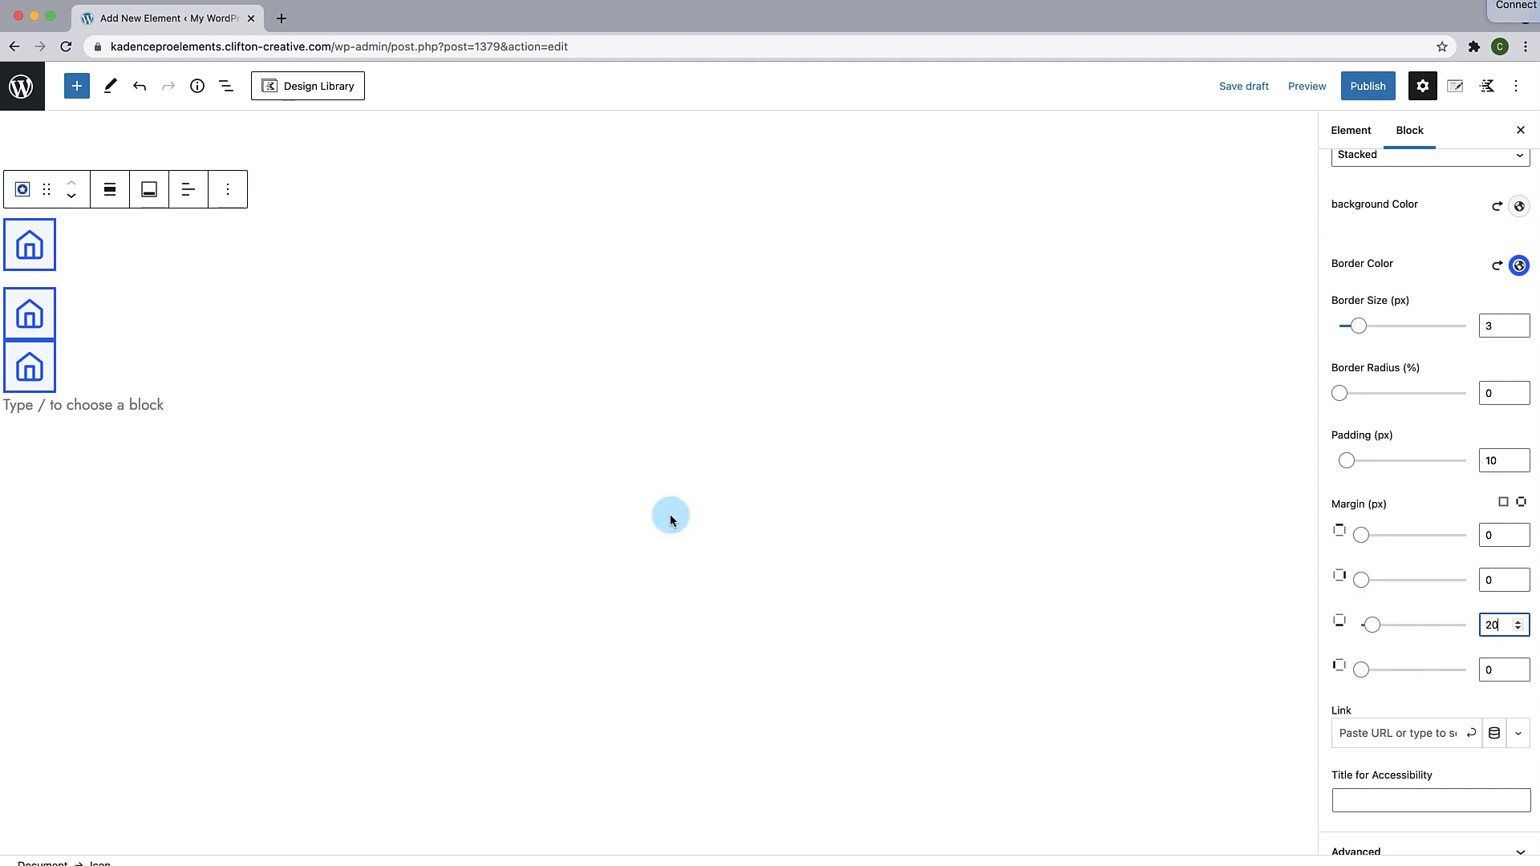
# Step: Give the second icon block a bottom margin of 20 px
pyautogui.click(42, 315)
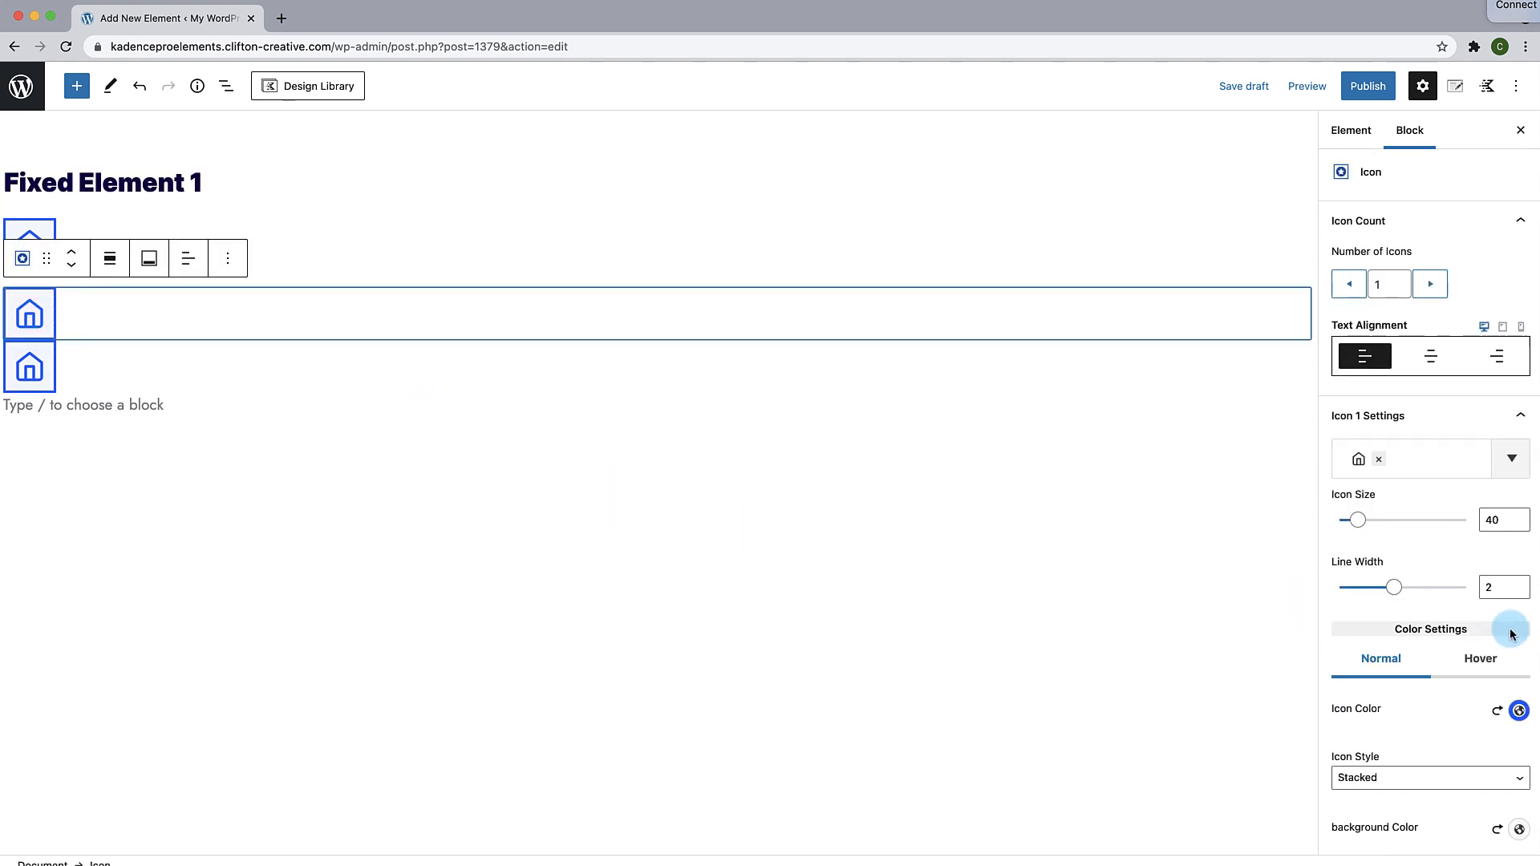
pyautogui.scroll(-6, 1506, 629)
pyautogui.click(1492, 747)
pyautogui.write('20')
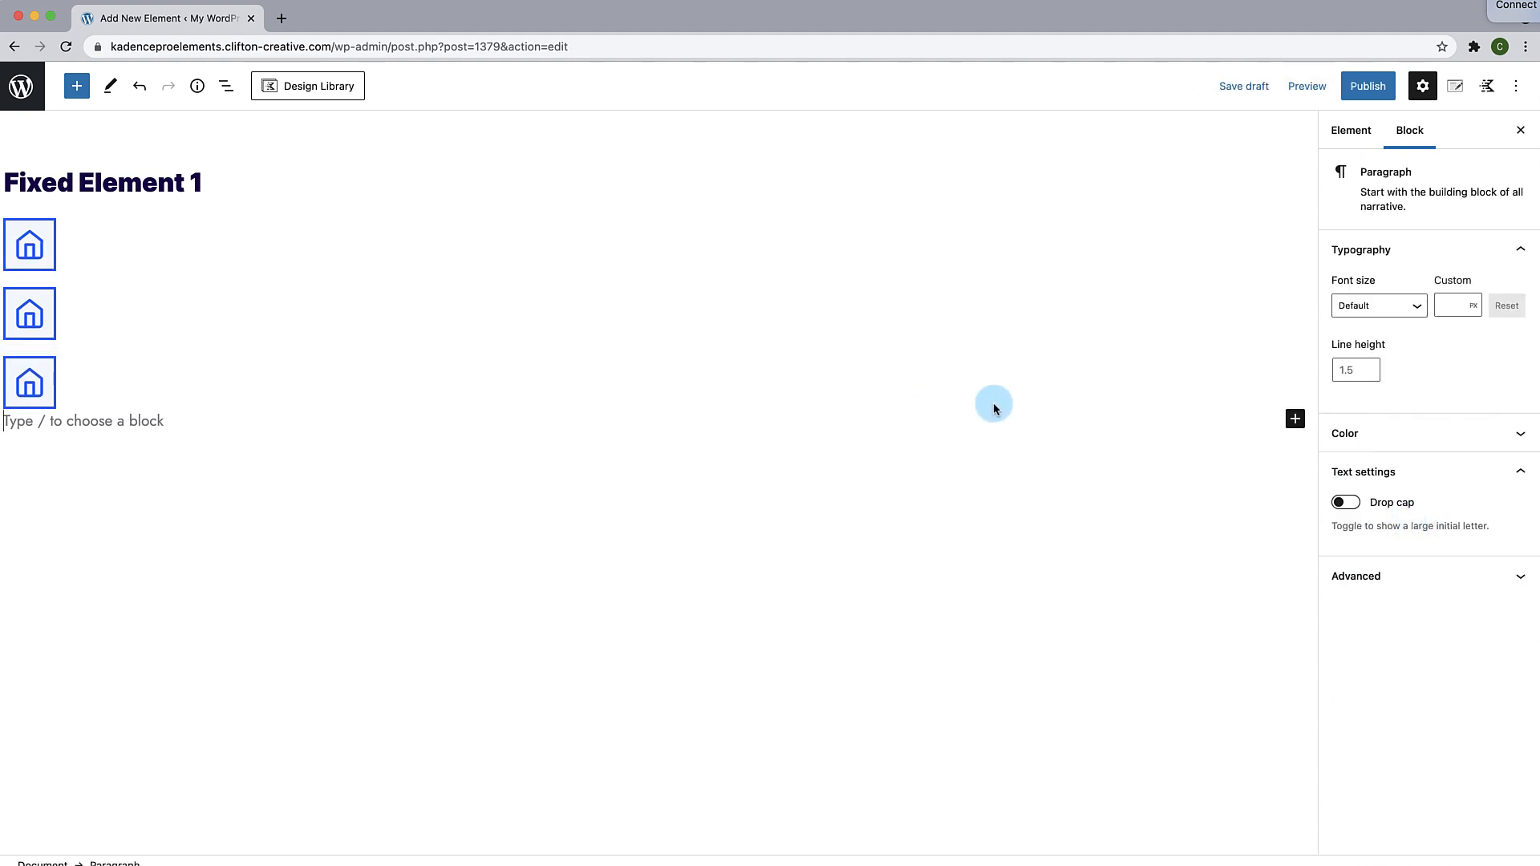
# Step: Replace the second block's home icon with the plain outlined phone handset, searching the icon library for "phon"
pyautogui.click(28, 321)
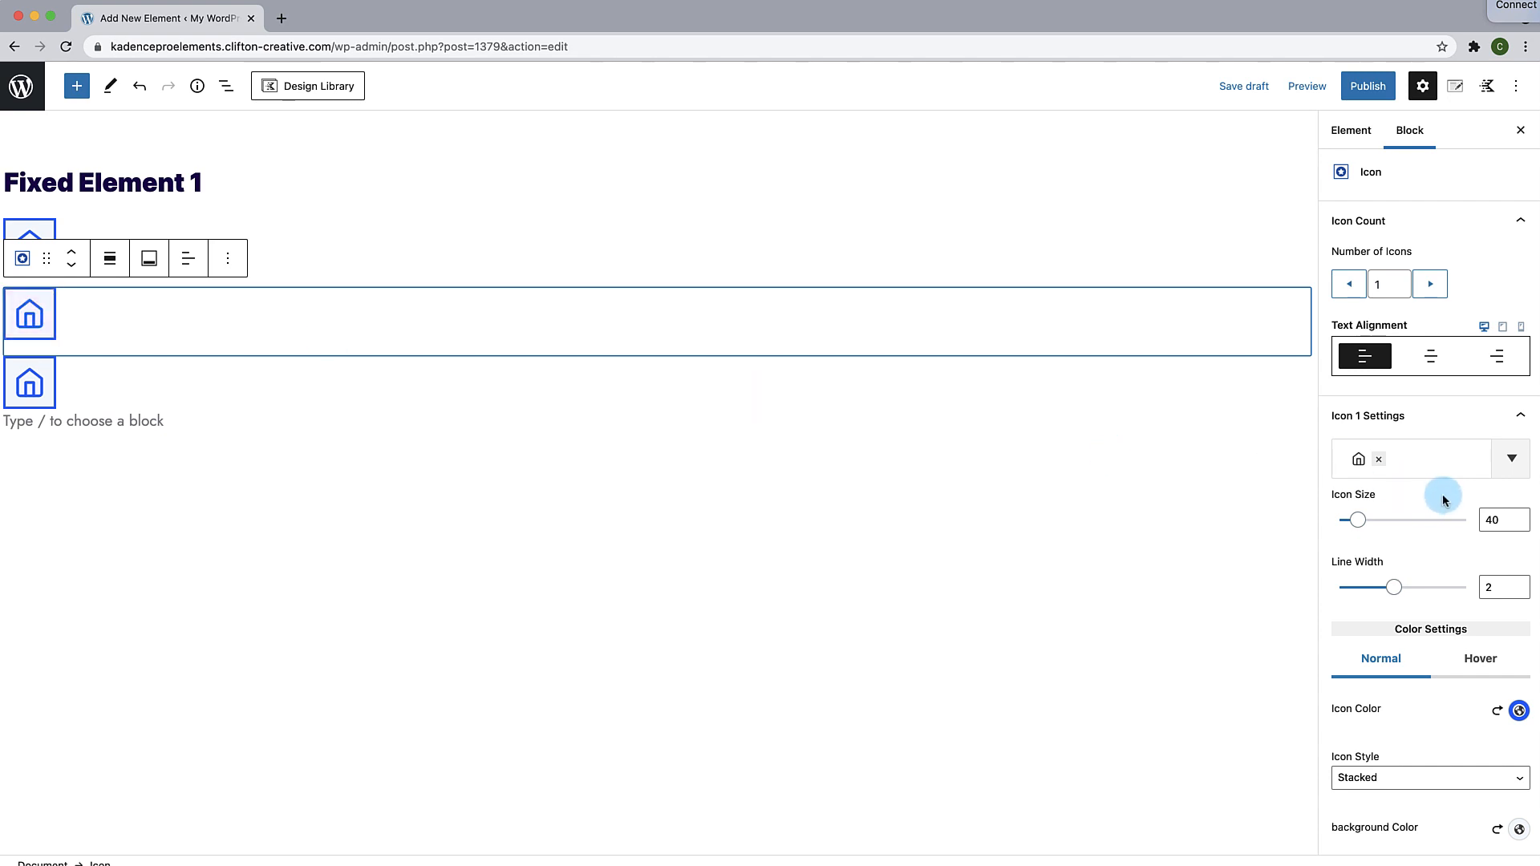
pyautogui.click(1381, 462)
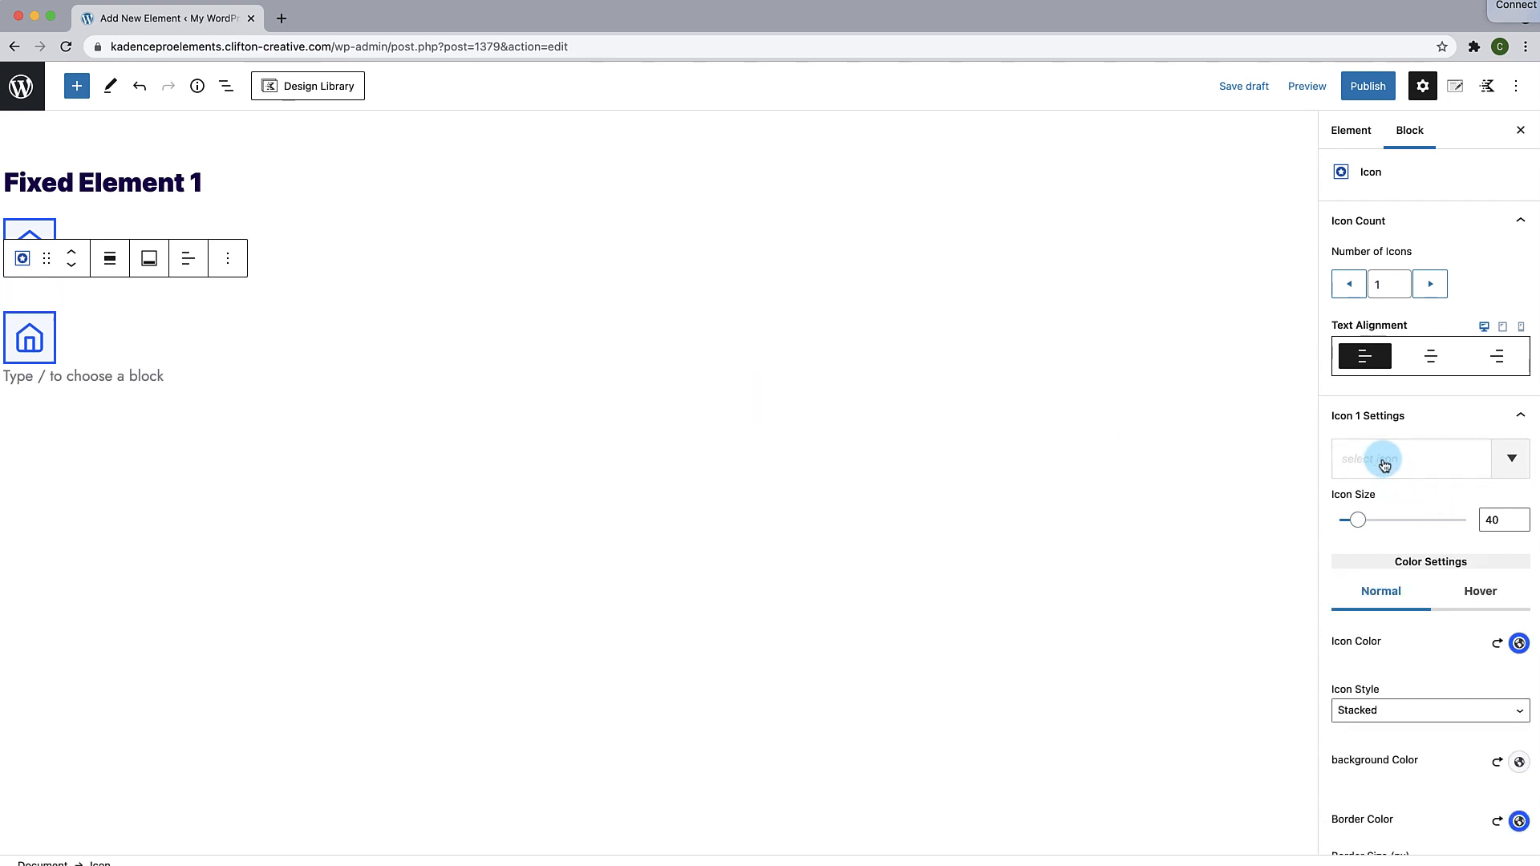
pyautogui.click(1384, 464)
pyautogui.write('phon')
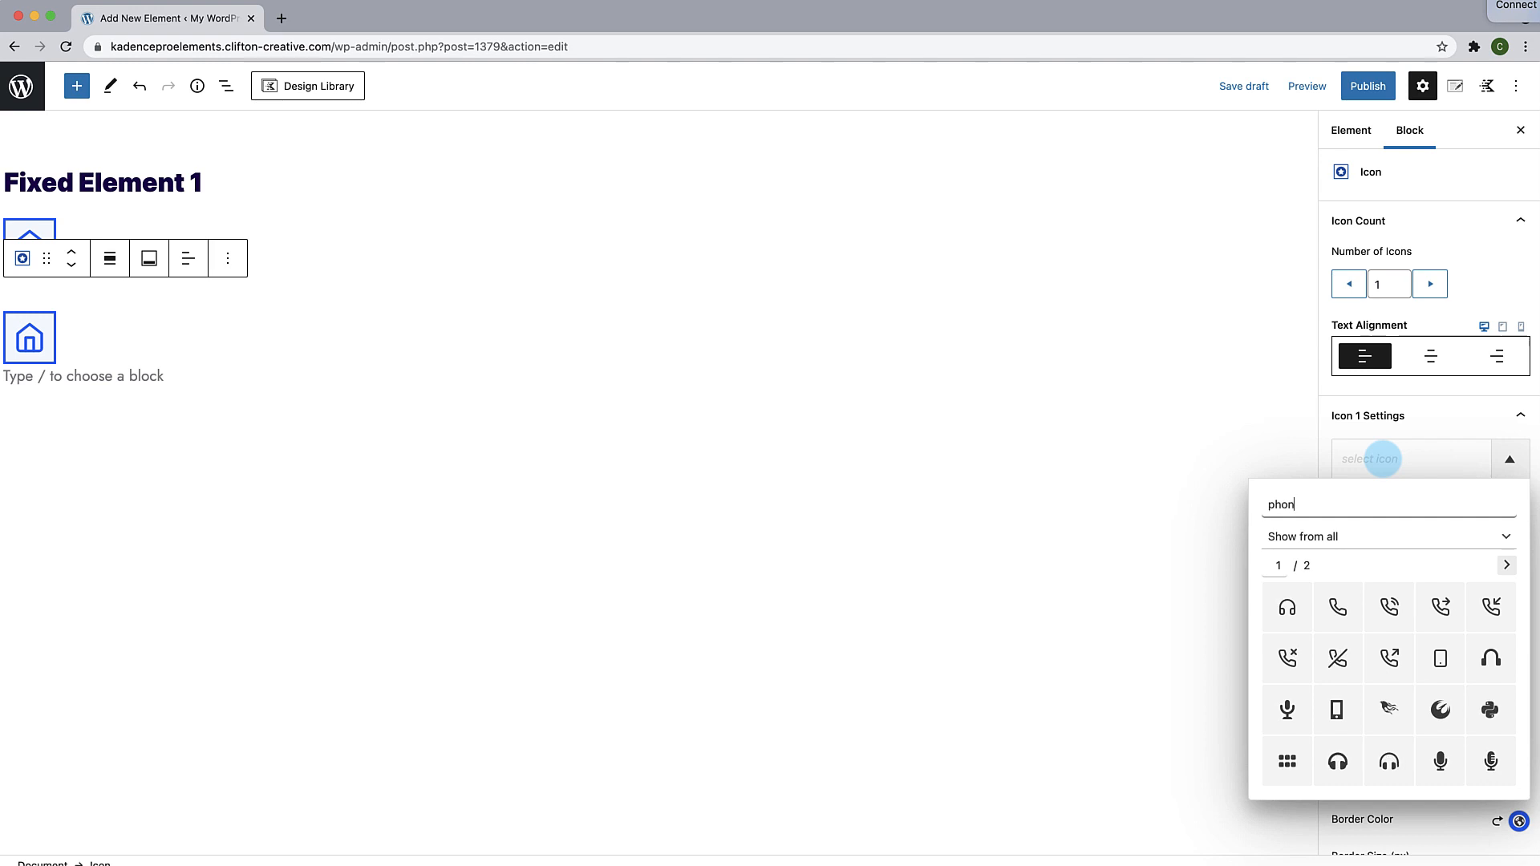
pyautogui.click(1347, 618)
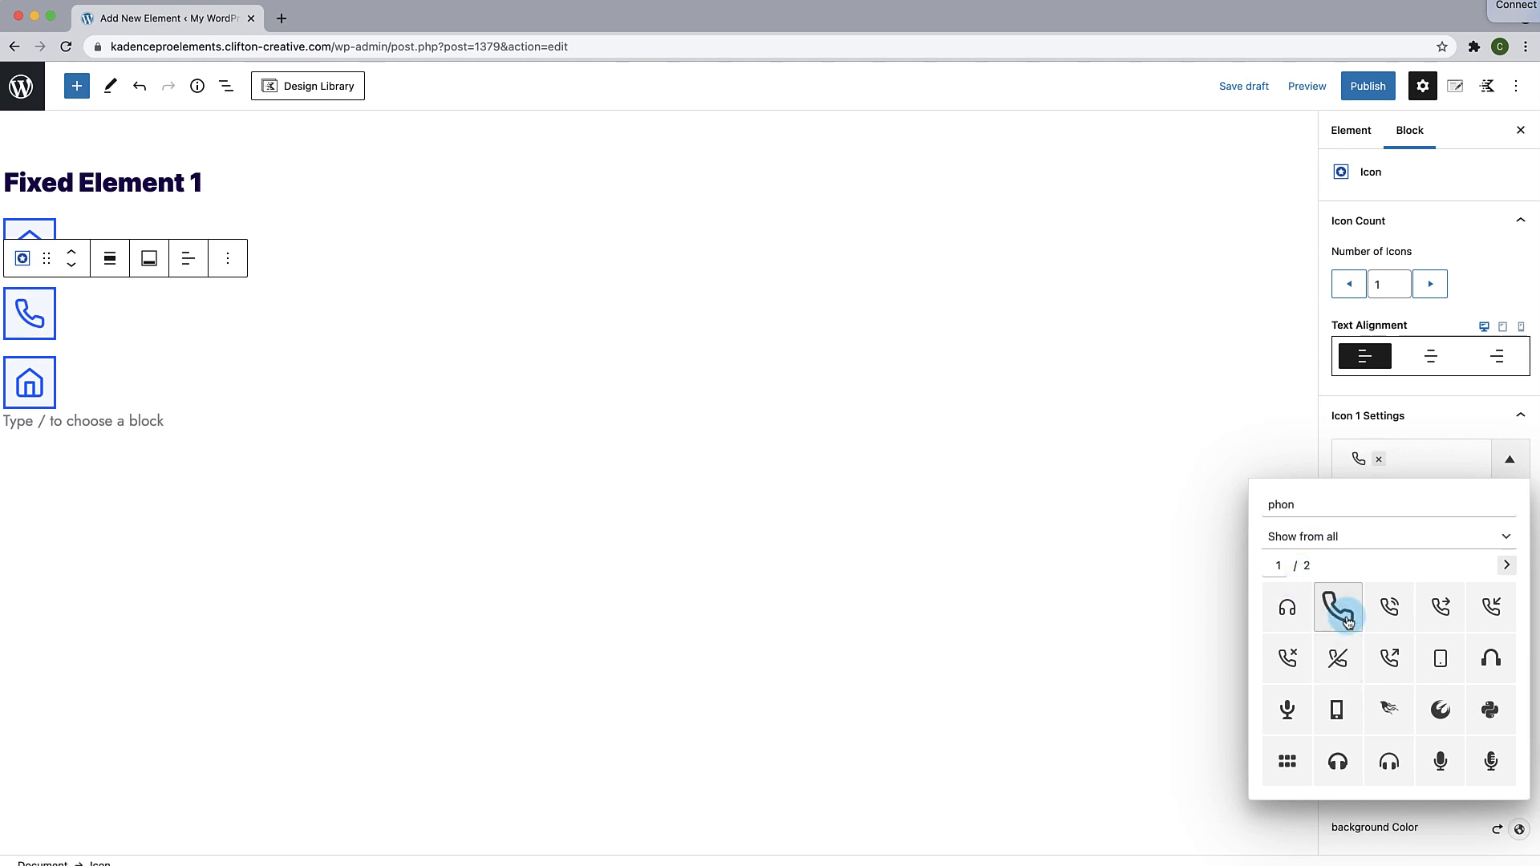
# Step: Replace the third block's home icon with the outlined headphones, searching the icon library for "phone"
pyautogui.click(34, 389)
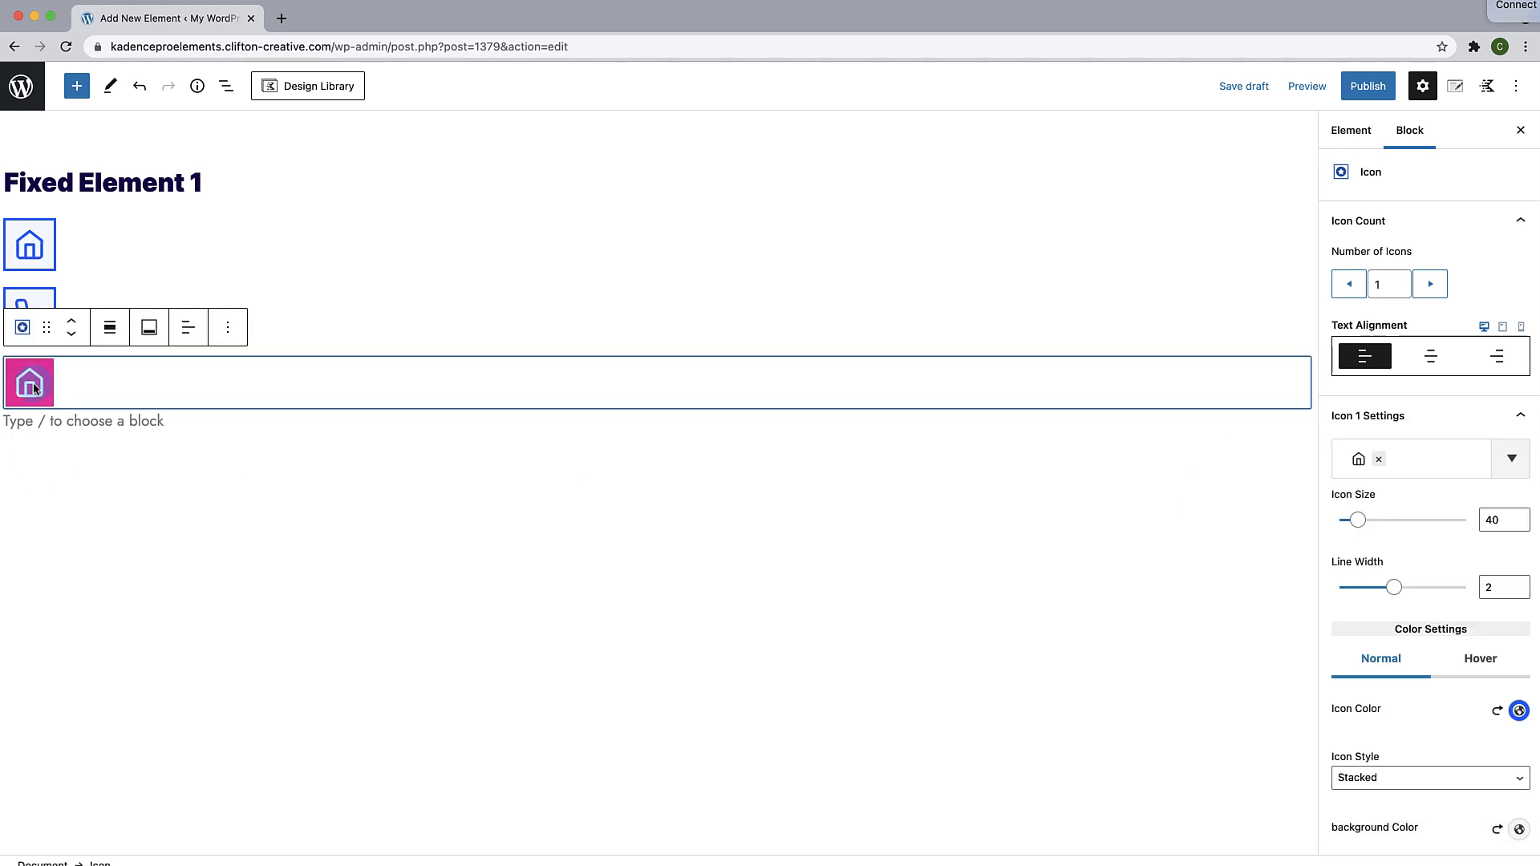
pyautogui.click(1379, 459)
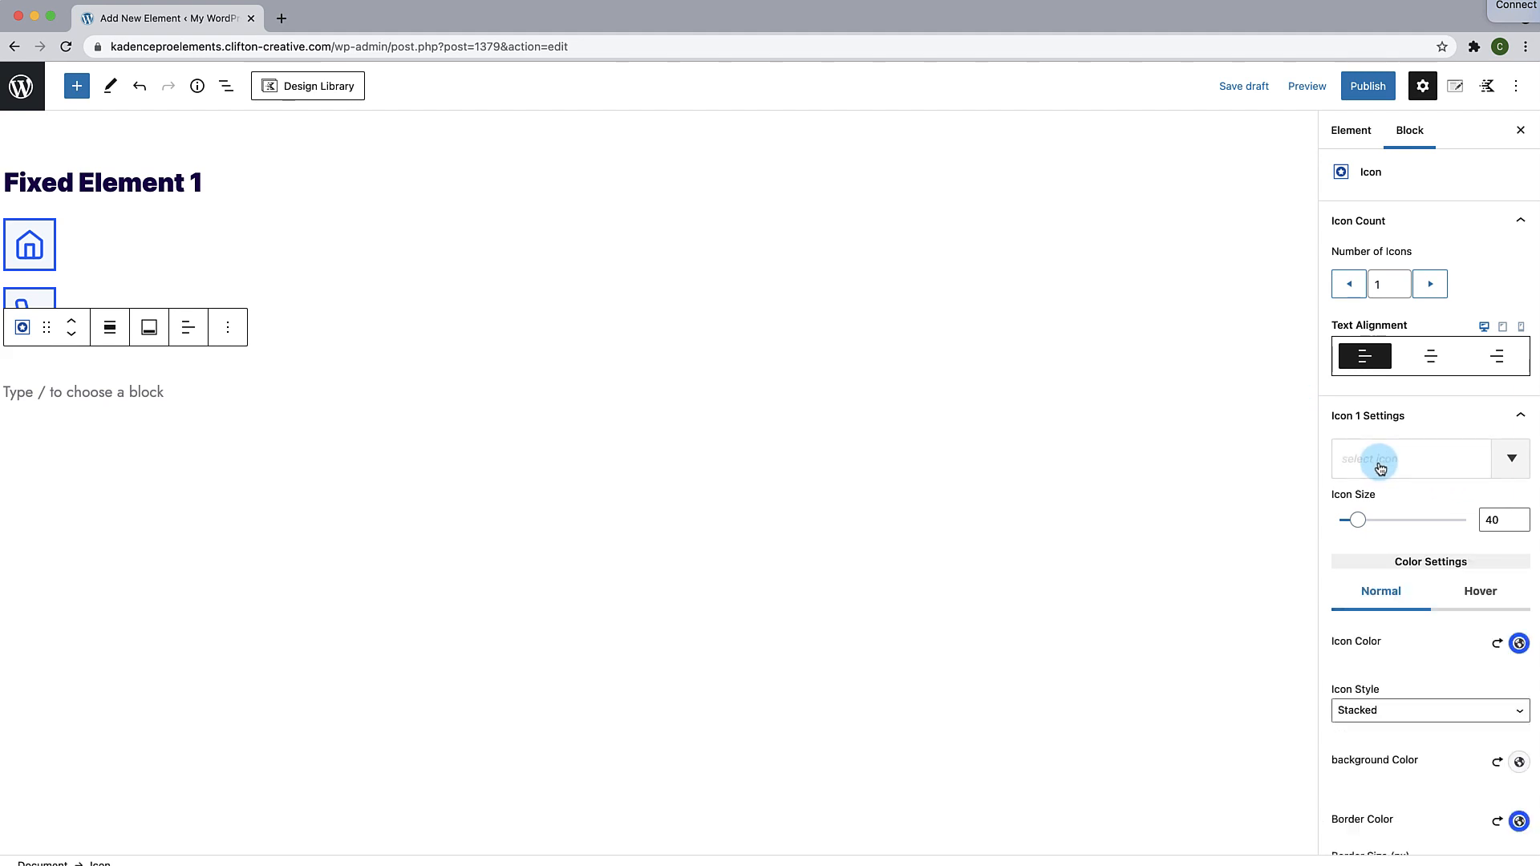
pyautogui.click(1382, 466)
pyautogui.write('phone')
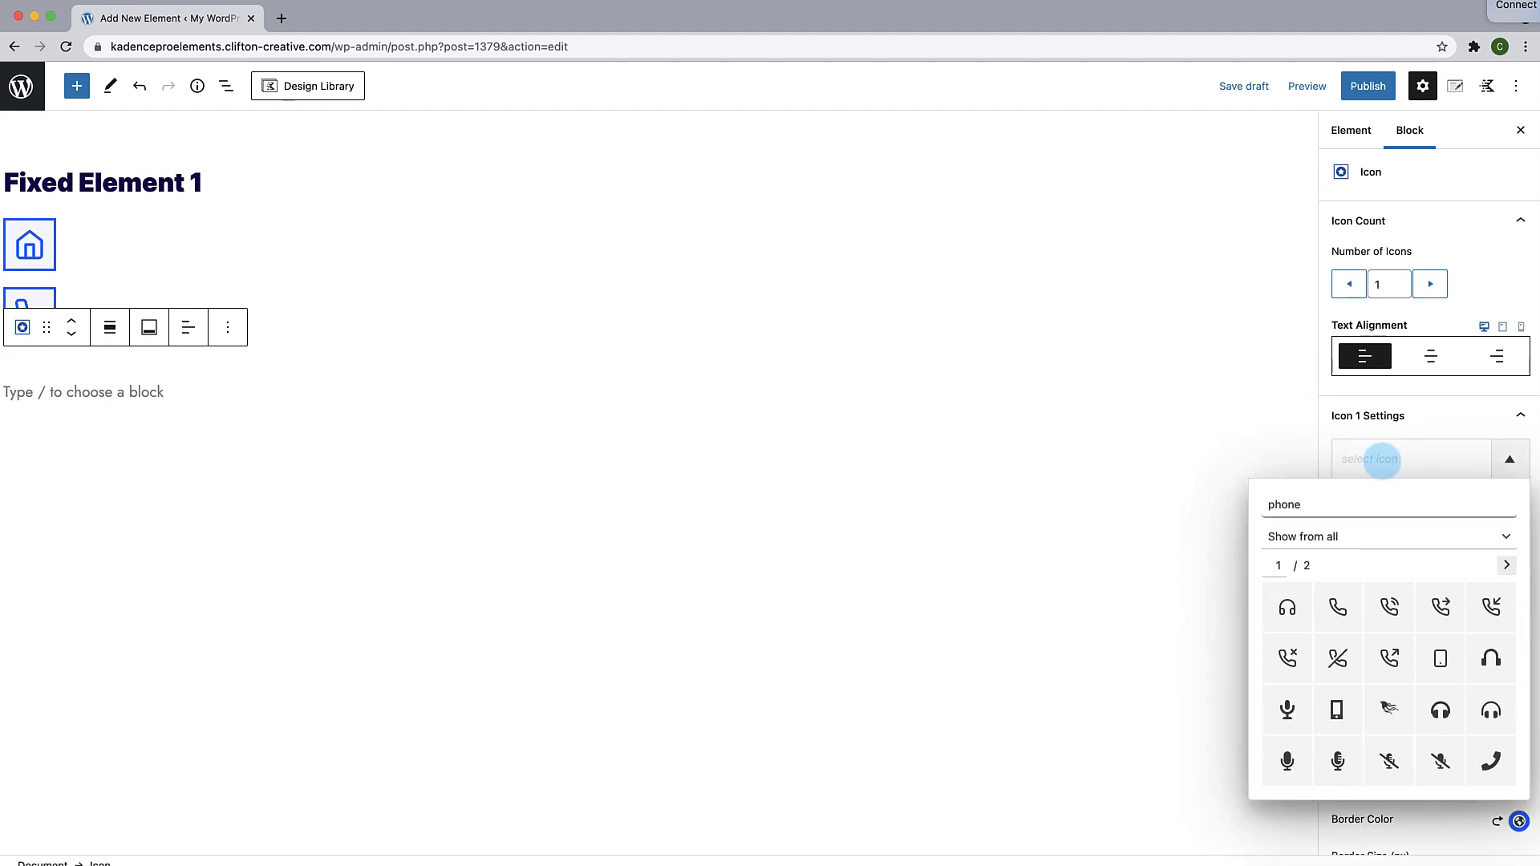
pyautogui.click(1288, 611)
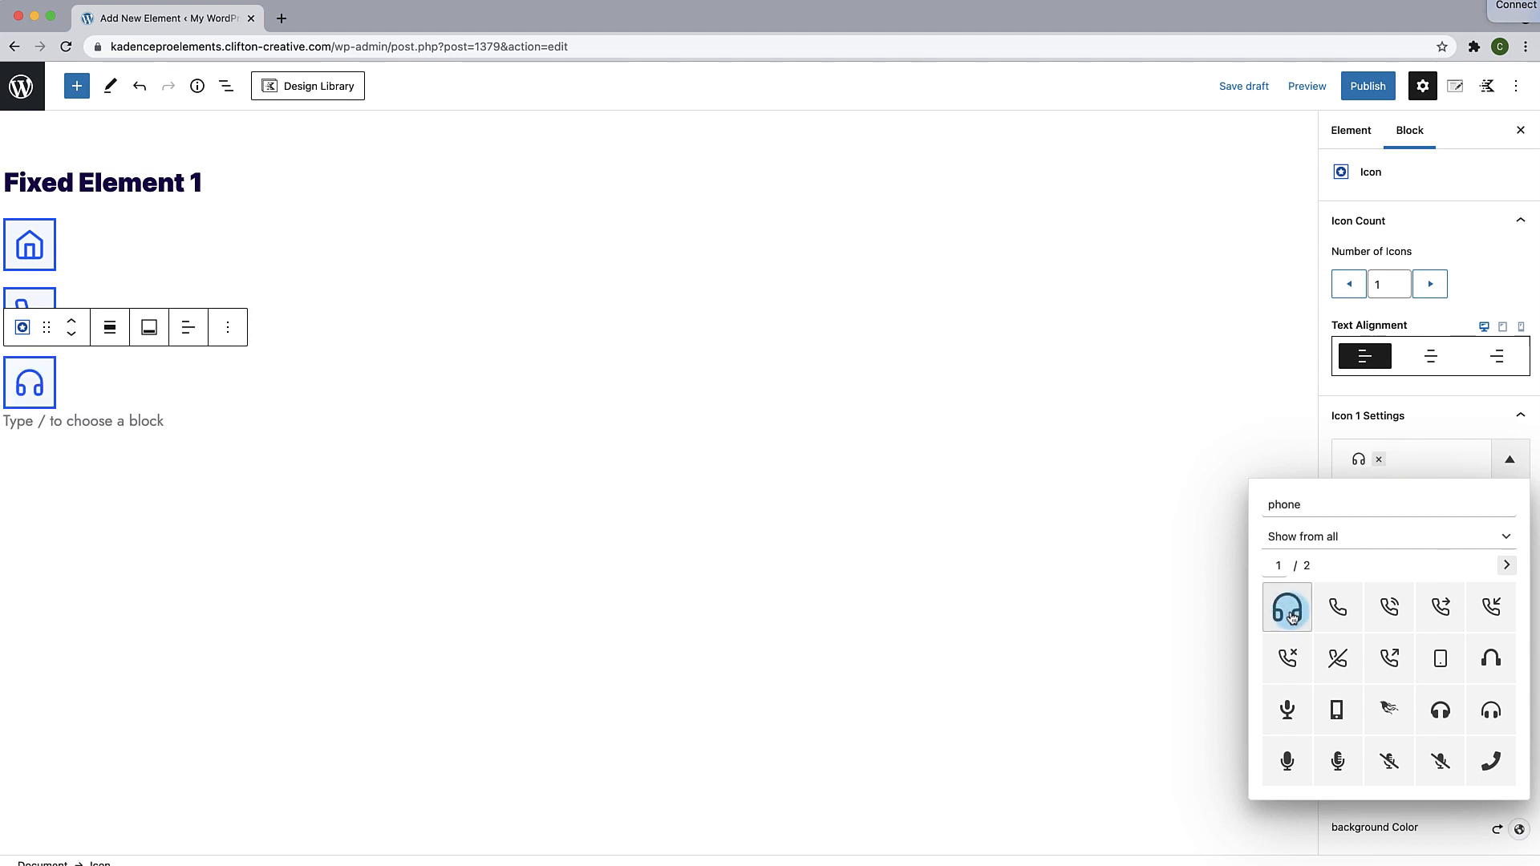
pyautogui.click(223, 503)
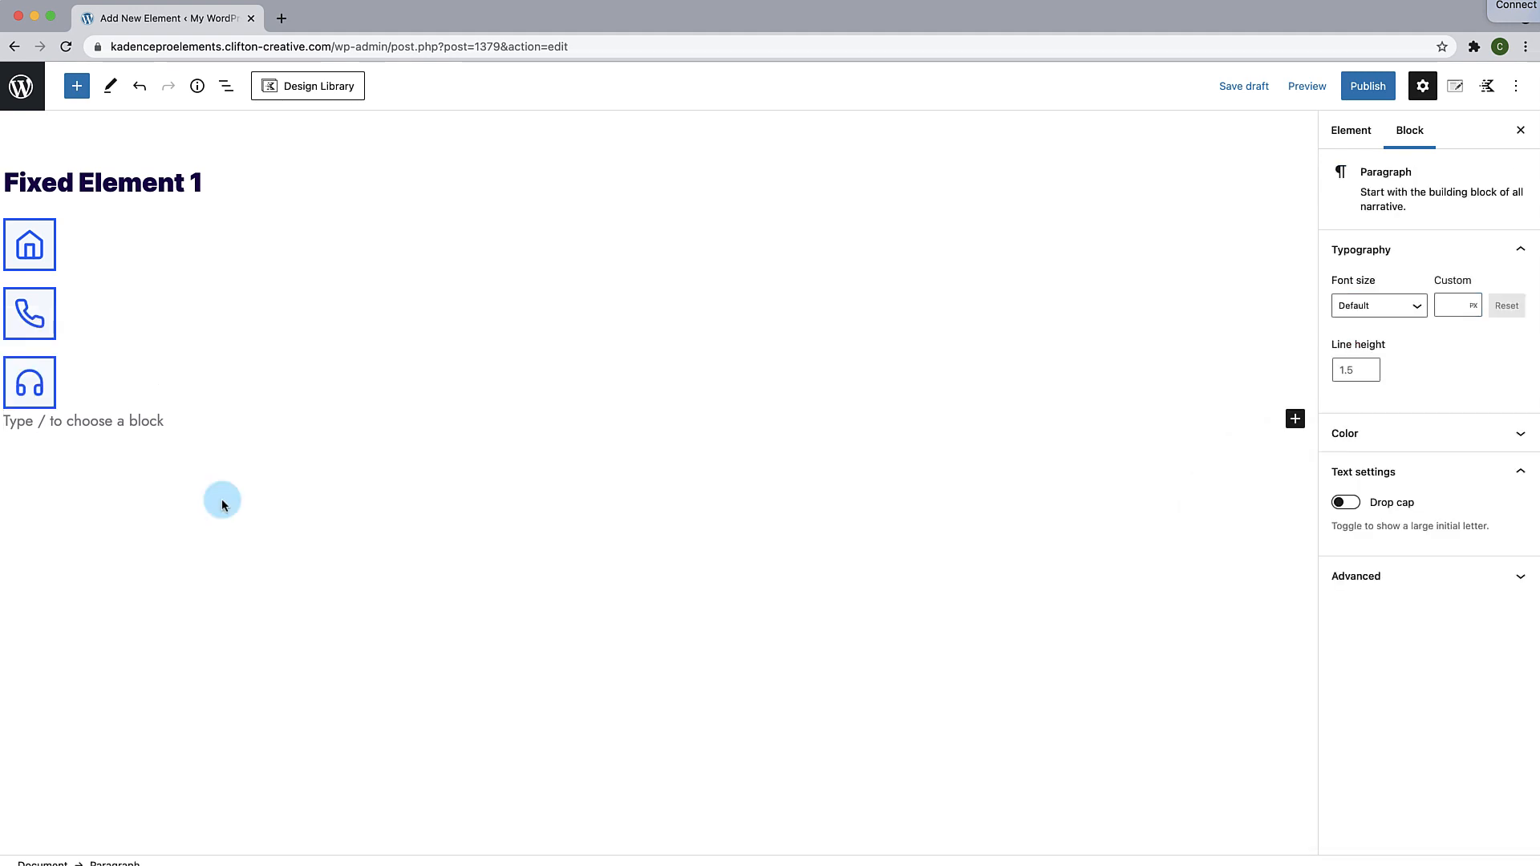
# Step: Duplicate the headphones icon block to create a fourth icon block in the stack
pyautogui.click(155, 393)
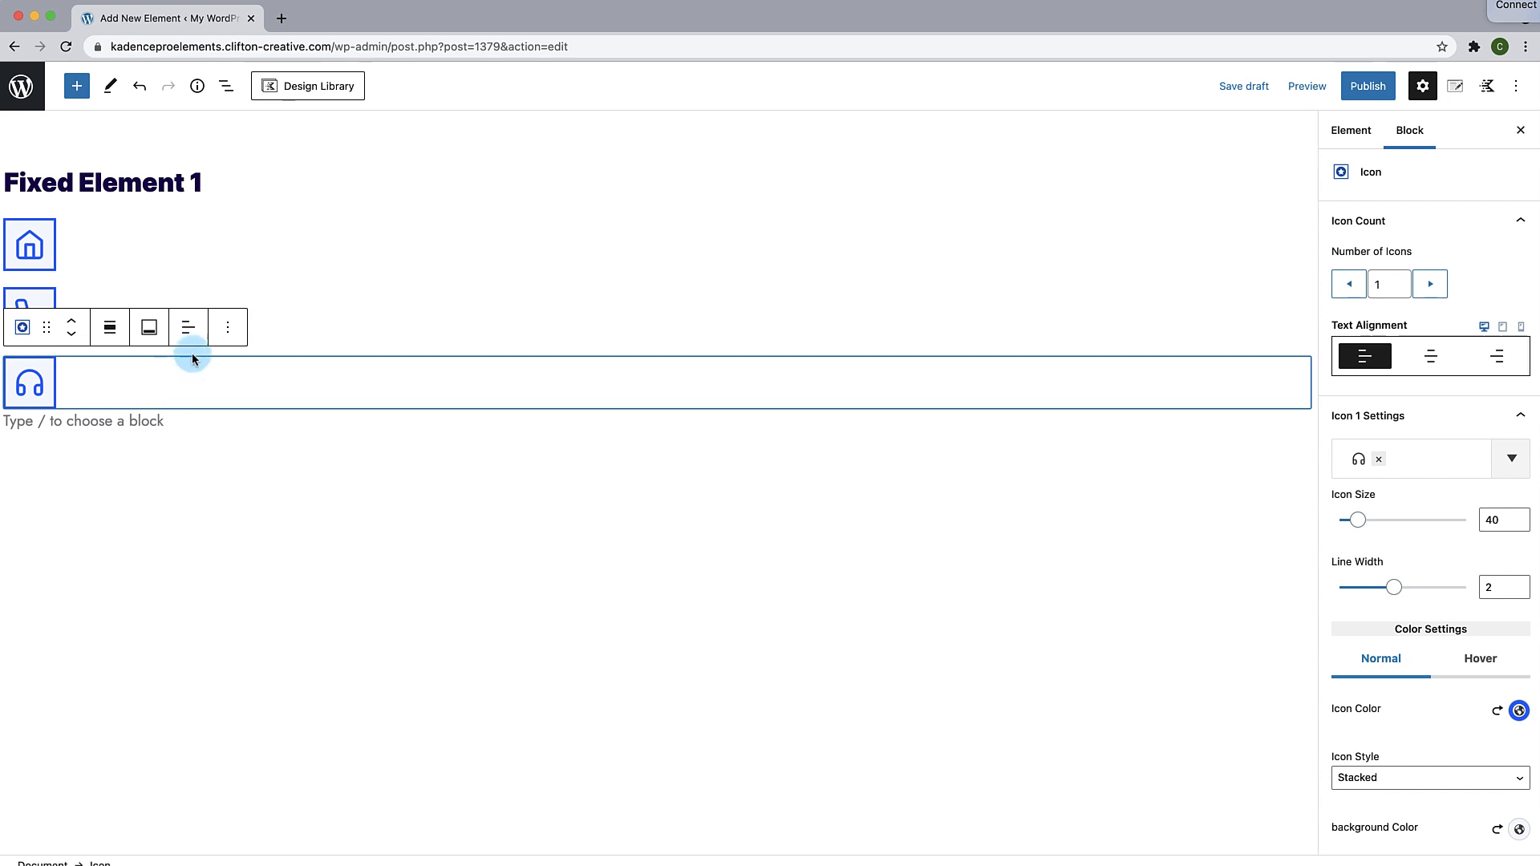
pyautogui.click(228, 328)
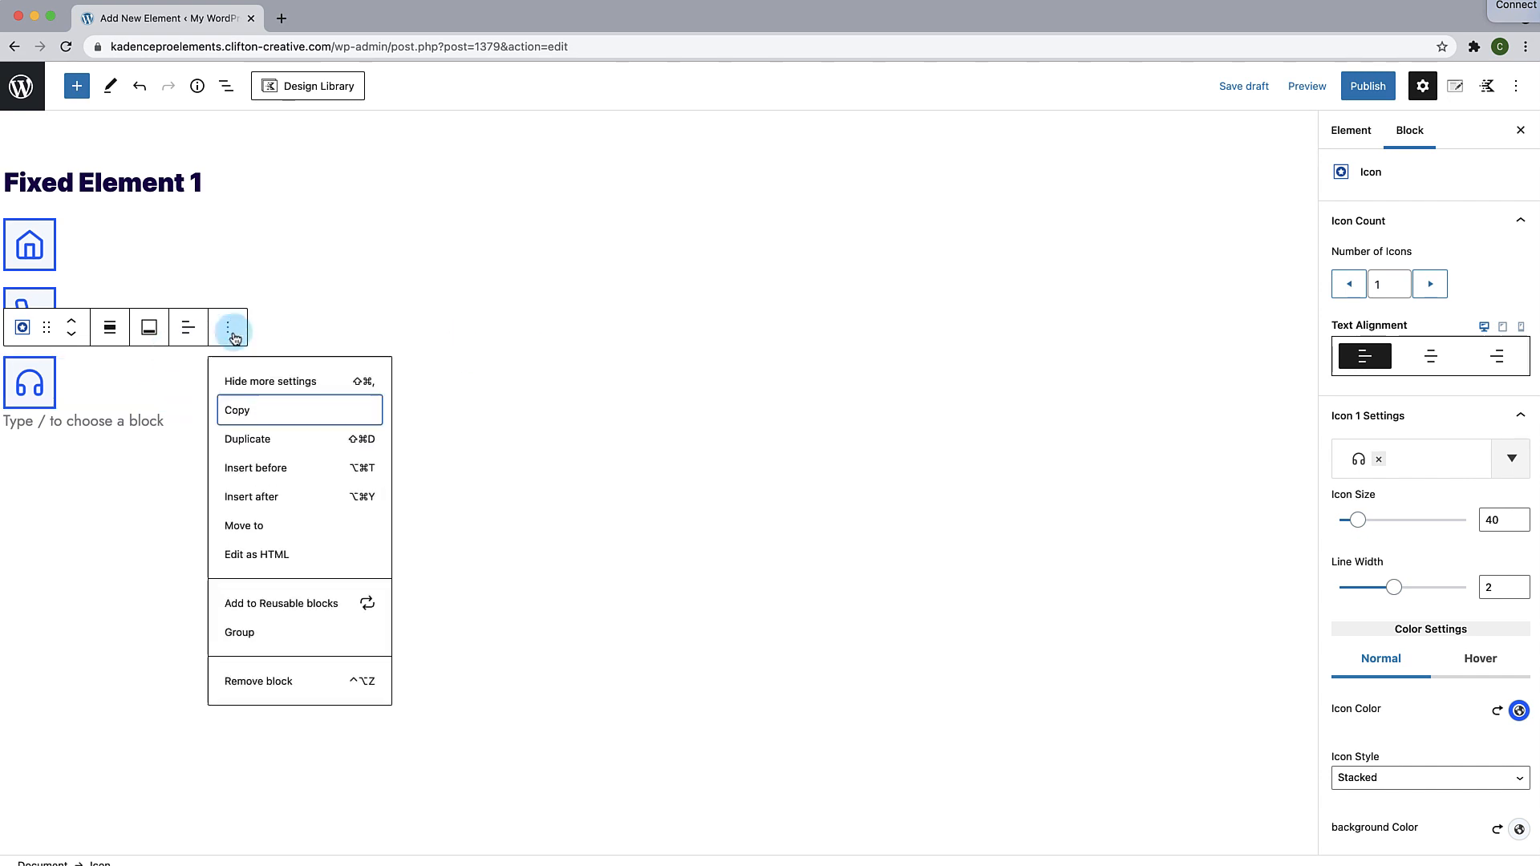
pyautogui.click(256, 441)
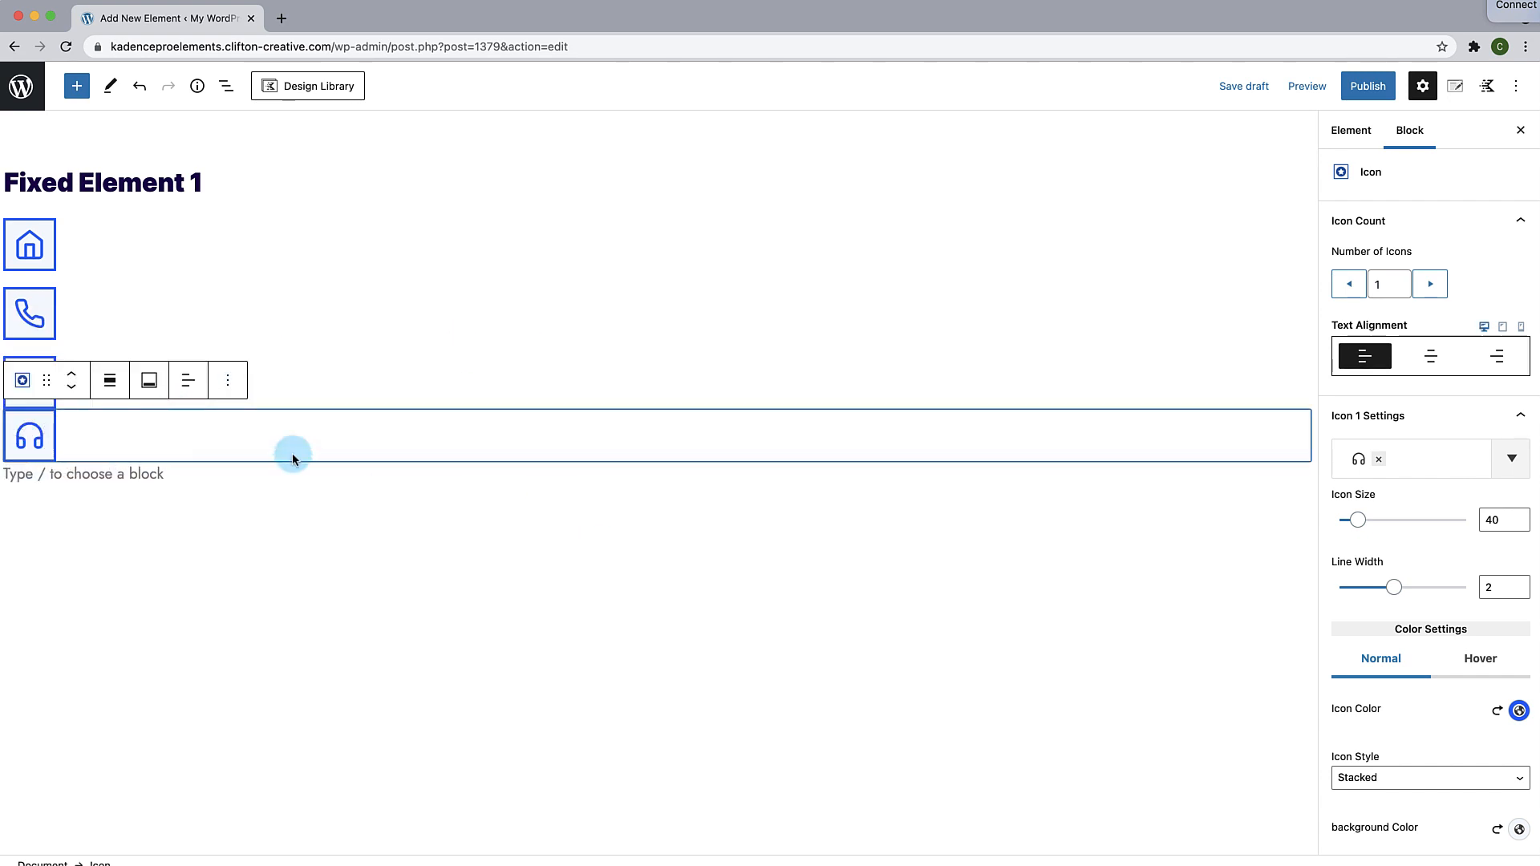
# Step: Switch the third icon block's margin to individual sides and set its bottom margin to 20 px
pyautogui.scroll(-5, 1461, 642)
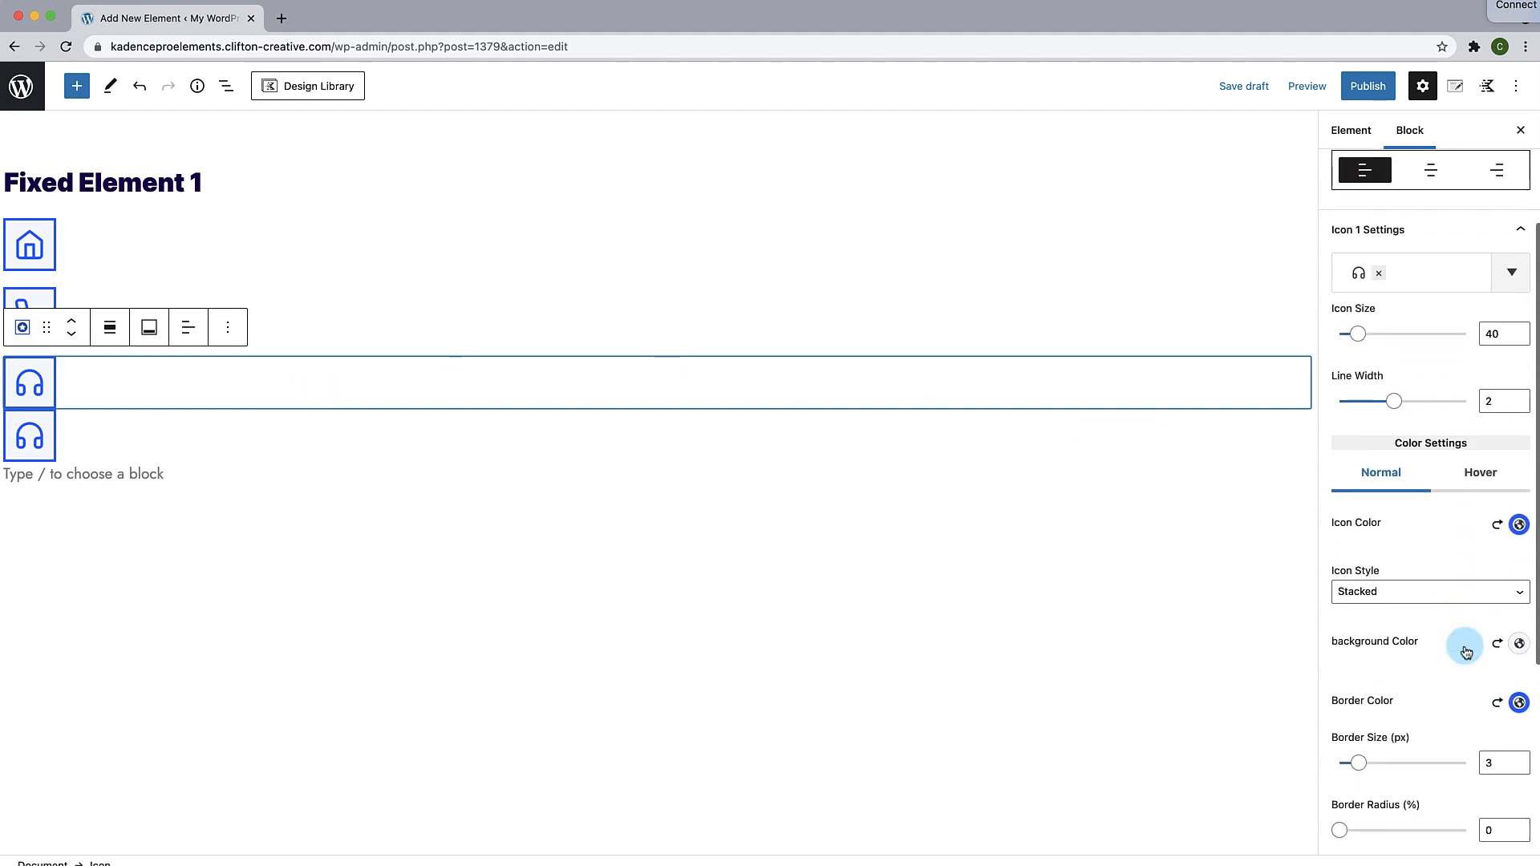
pyautogui.scroll(-2, 1464, 642)
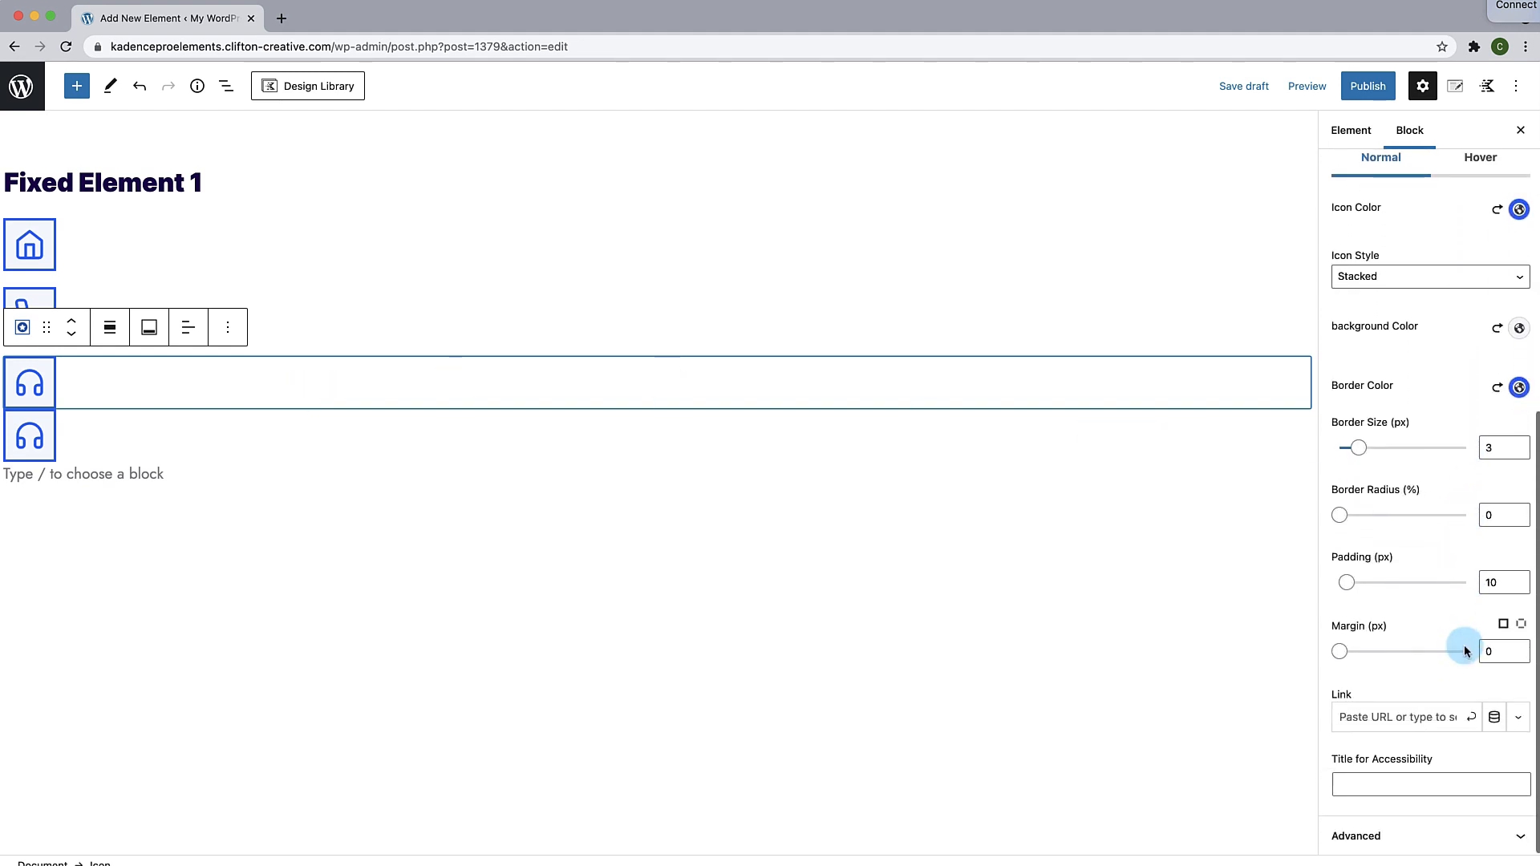
pyautogui.click(1521, 626)
pyautogui.moveTo(1494, 747); pyautogui.dragTo(1466, 756)
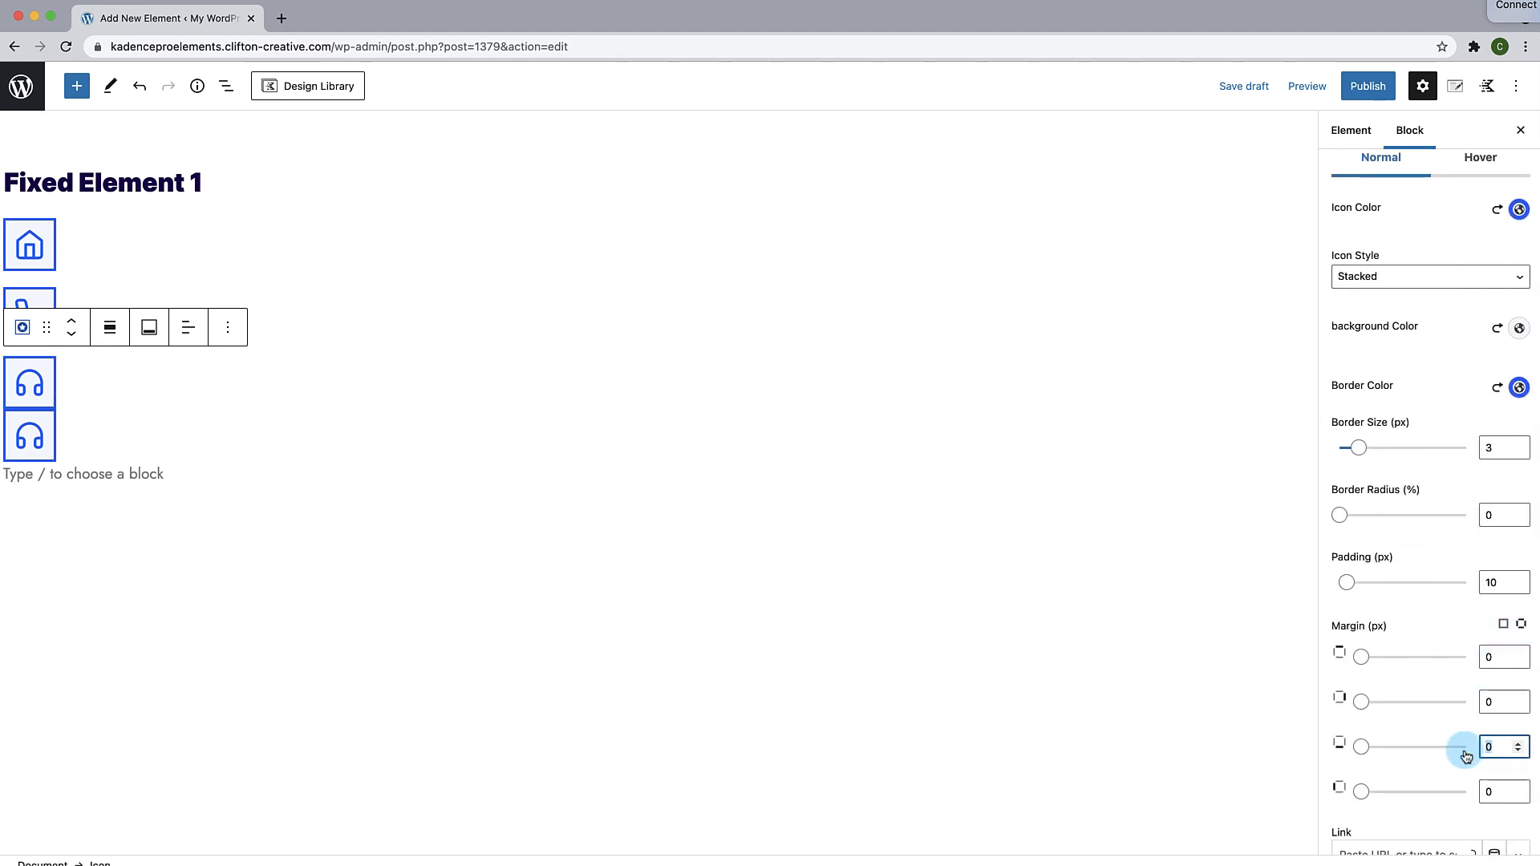
pyautogui.write('20')
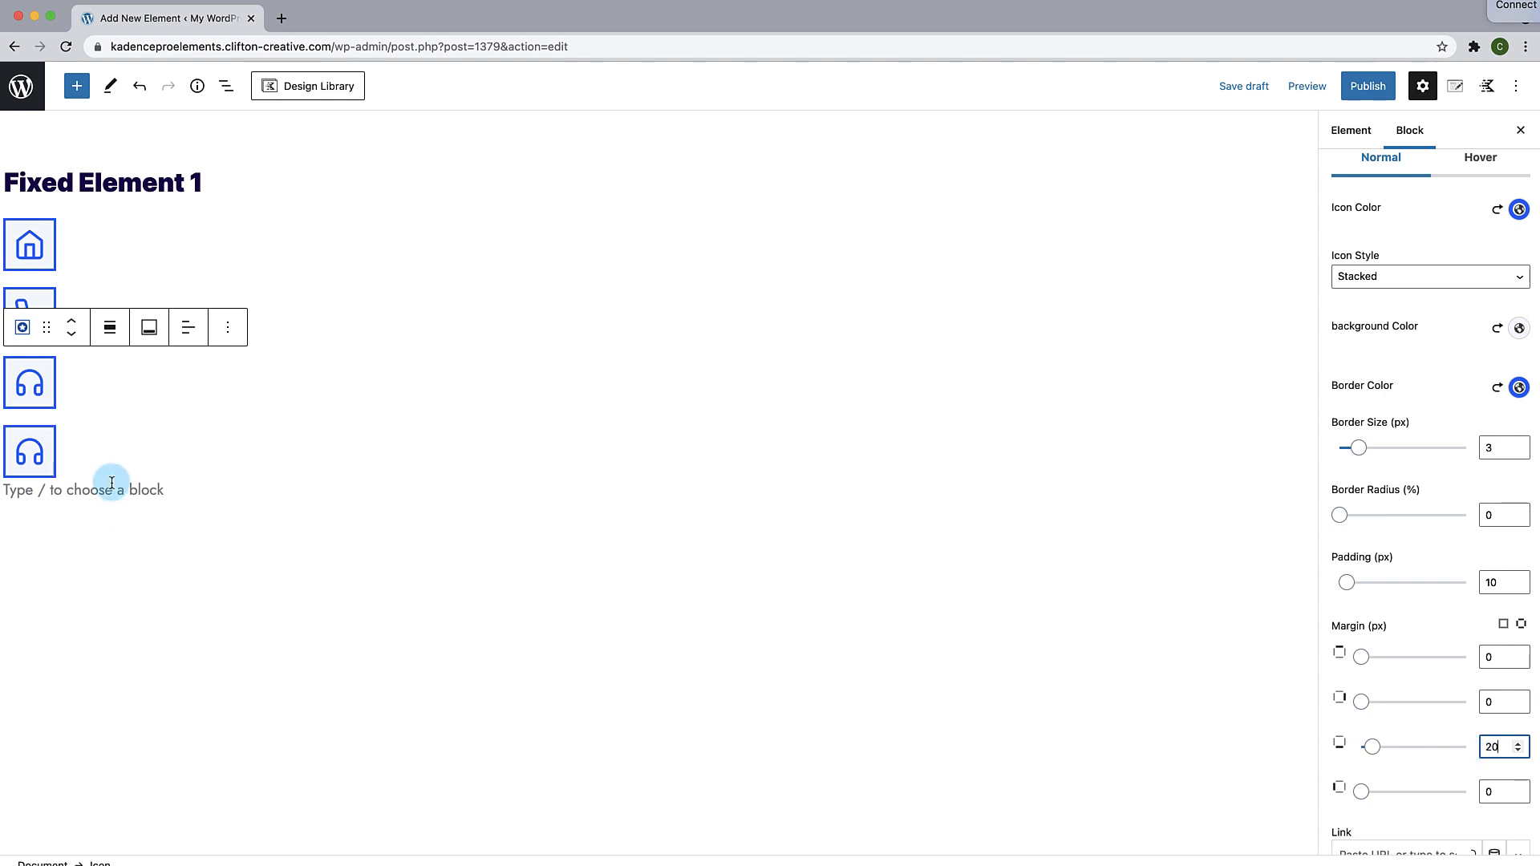
# Step: Replace the fourth block's headphones icon with the solid open envelope, searching the icon library for "enve"
pyautogui.click(49, 461)
pyautogui.click(1375, 457)
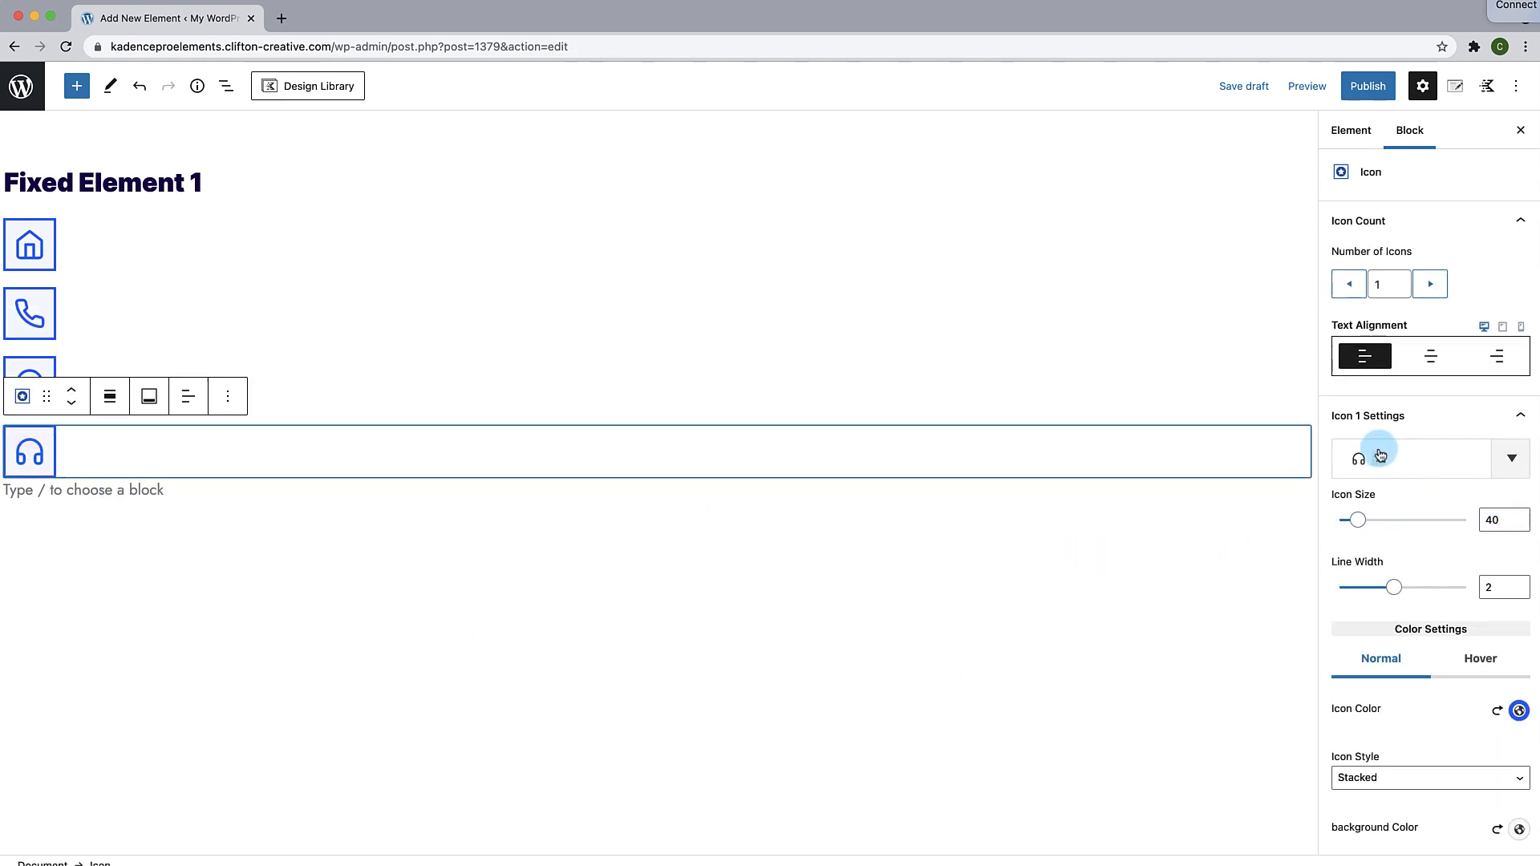
pyautogui.click(1394, 461)
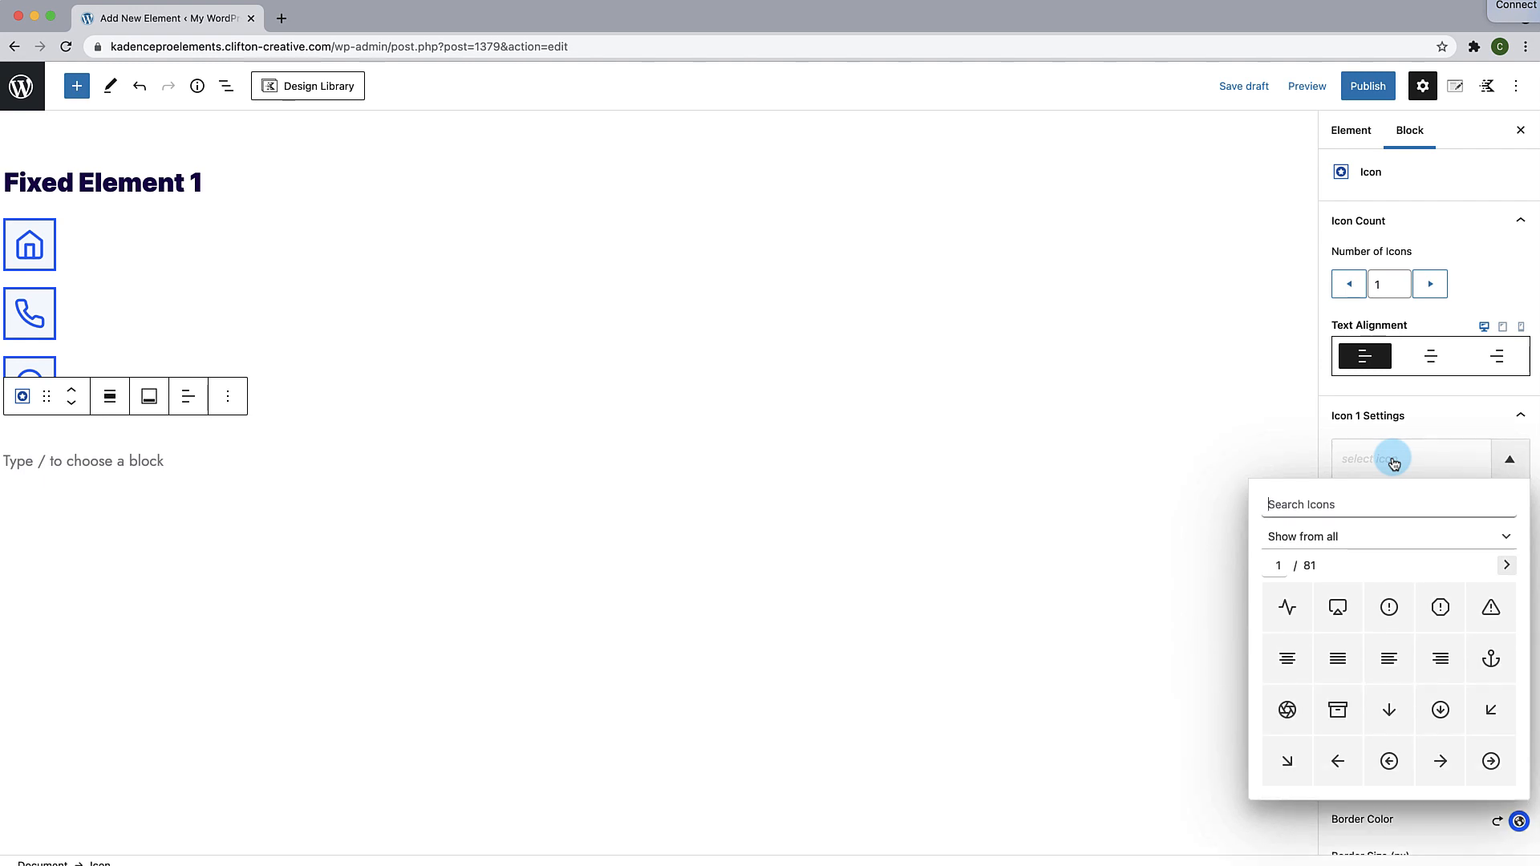
pyautogui.write('enve')
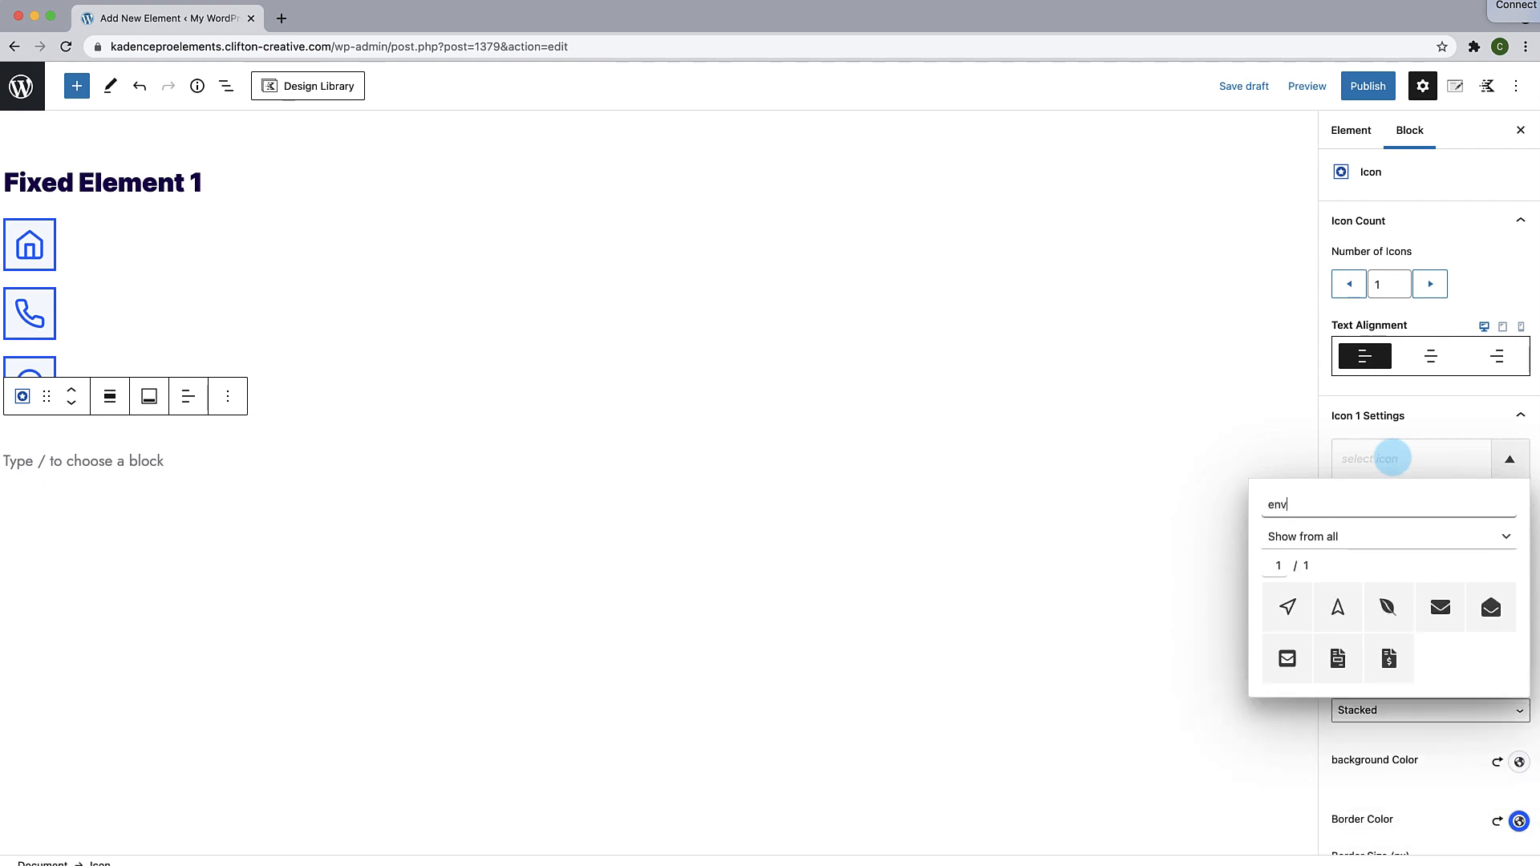
pyautogui.click(1290, 609)
pyautogui.click(1339, 615)
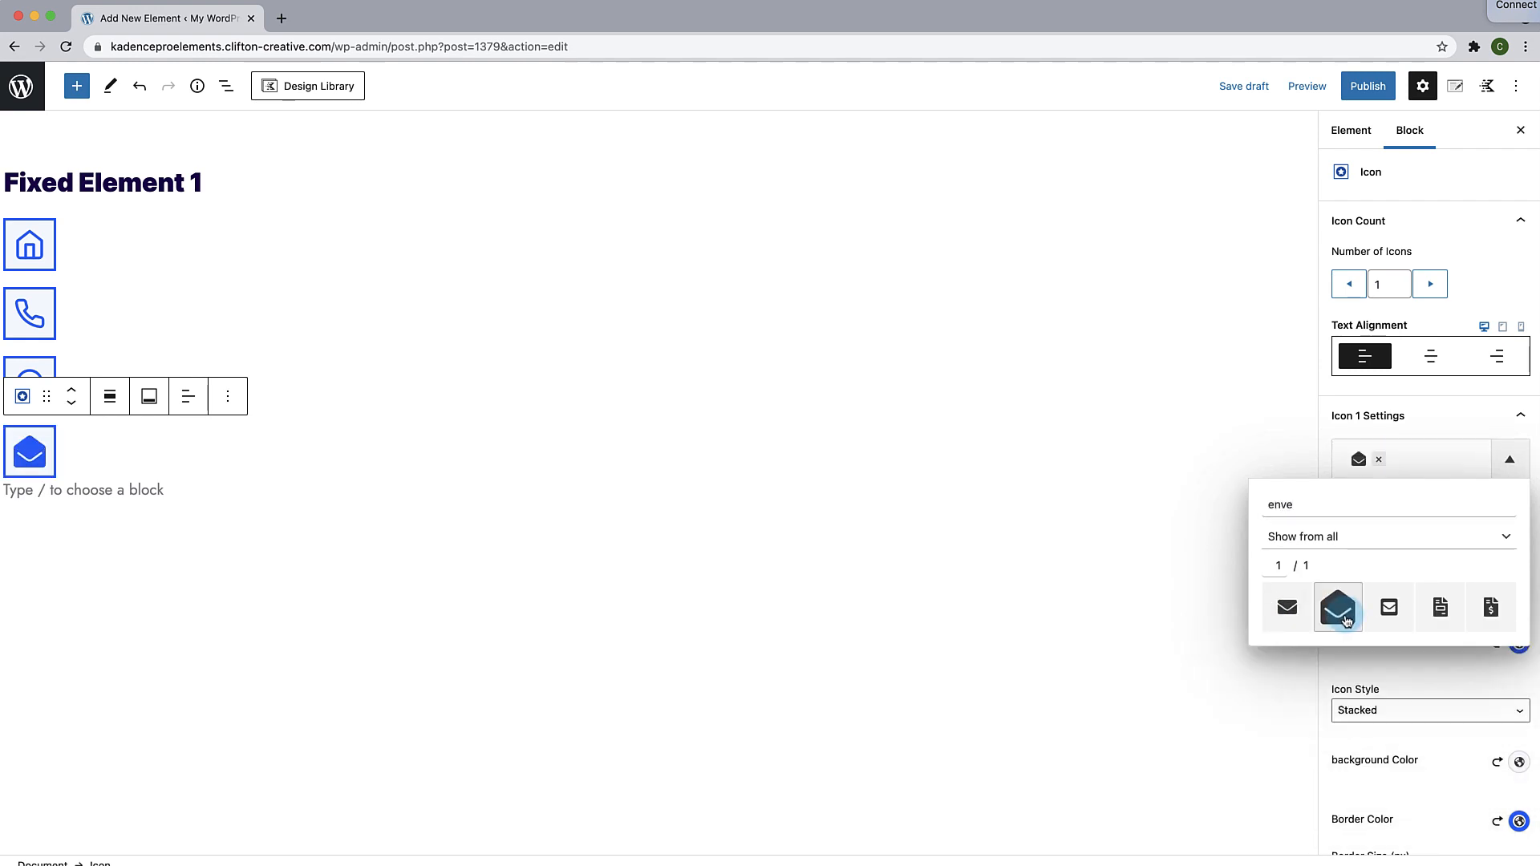
pyautogui.click(994, 626)
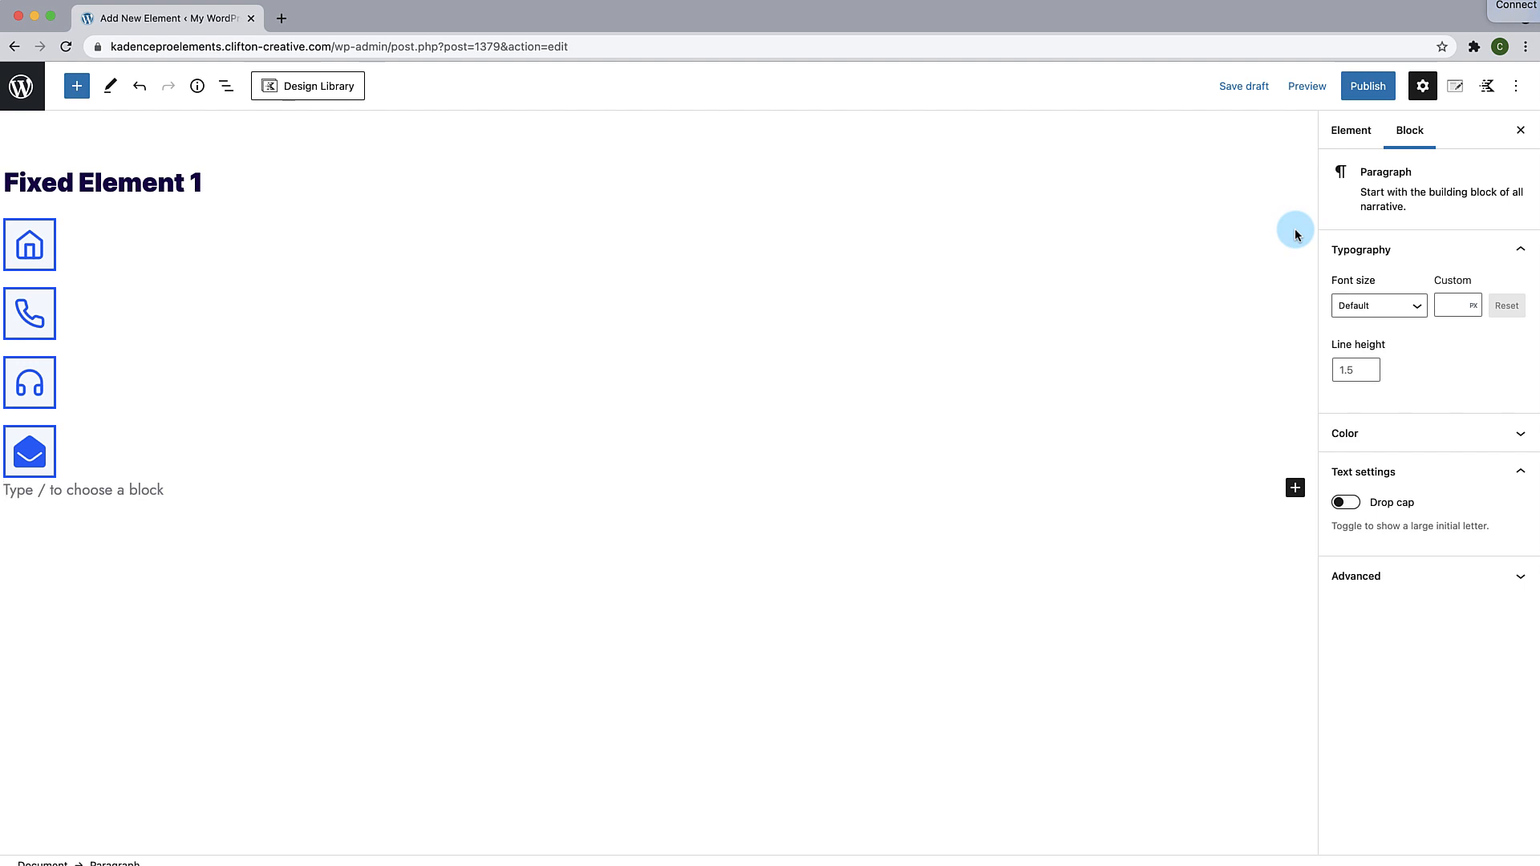
# Step: Set the element's placement to Fixed Top After Scroll with a scroll-down distance of 500 before it appears
pyautogui.click(1456, 86)
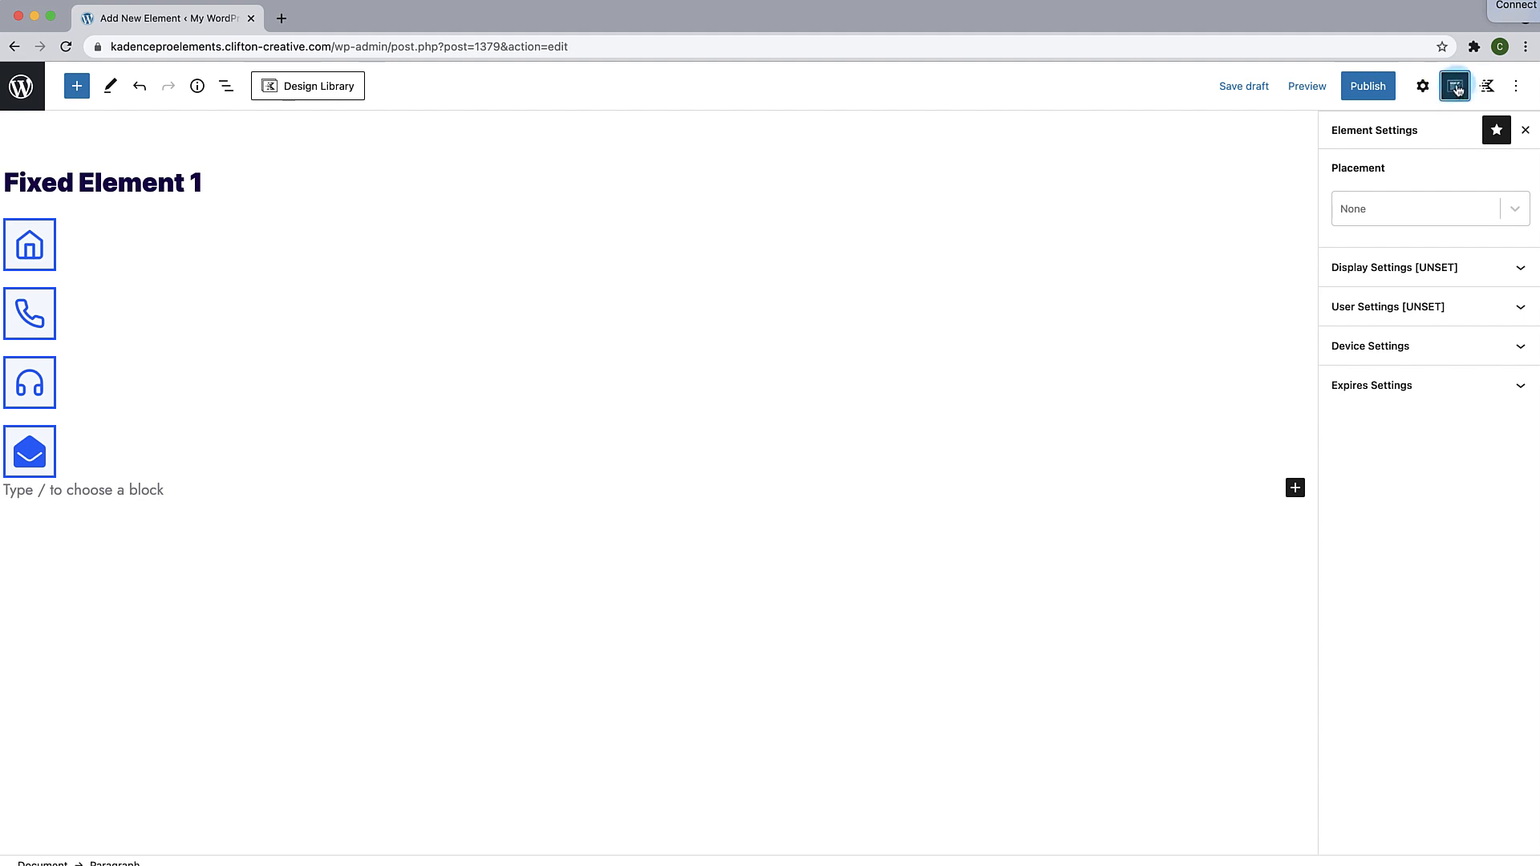
pyautogui.click(1522, 209)
pyautogui.click(1447, 304)
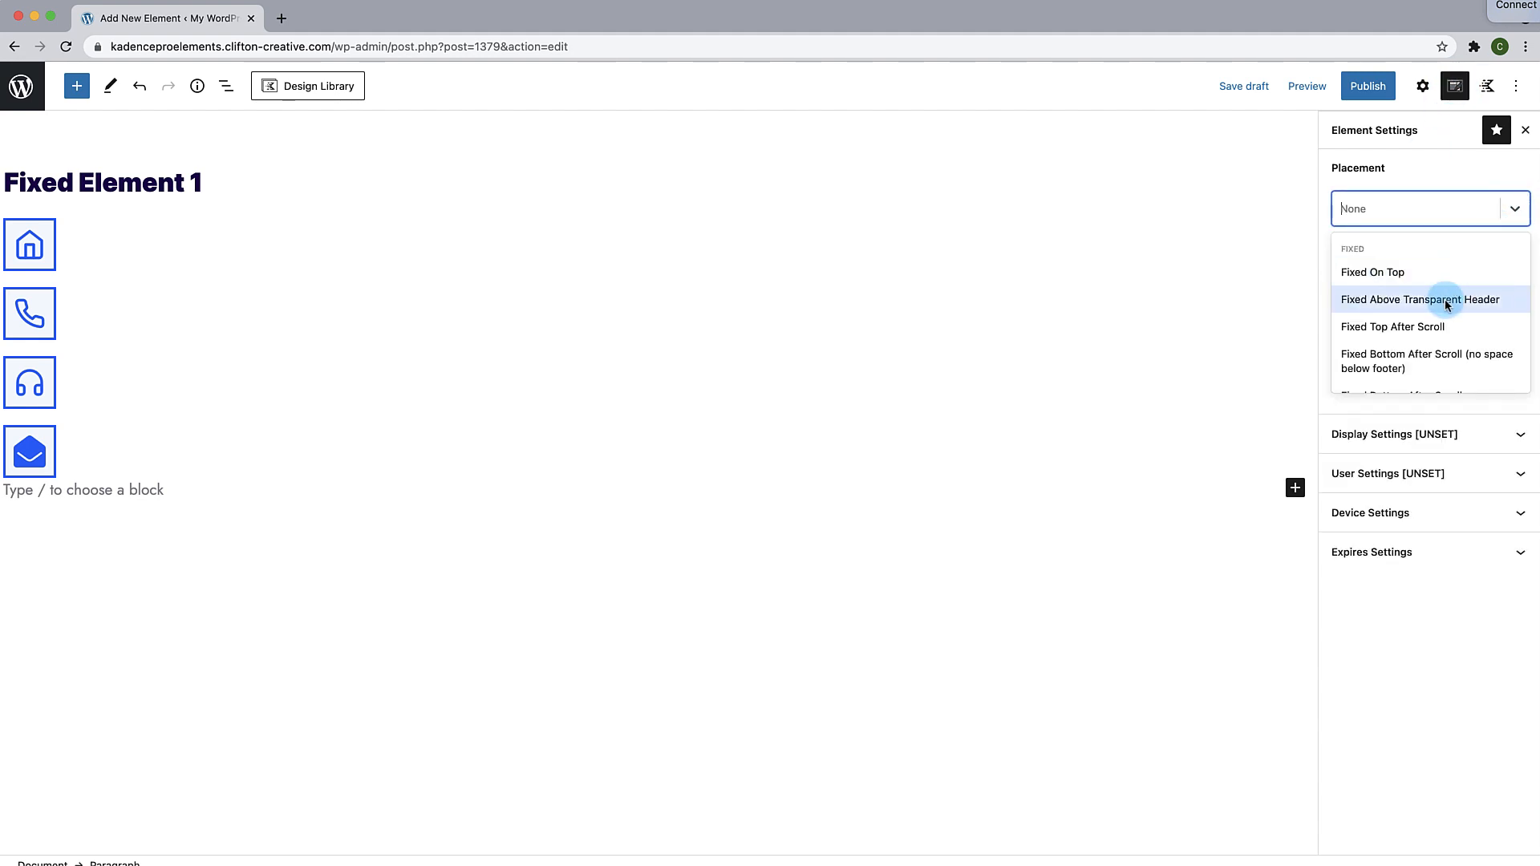
pyautogui.scroll(-3, 1447, 304)
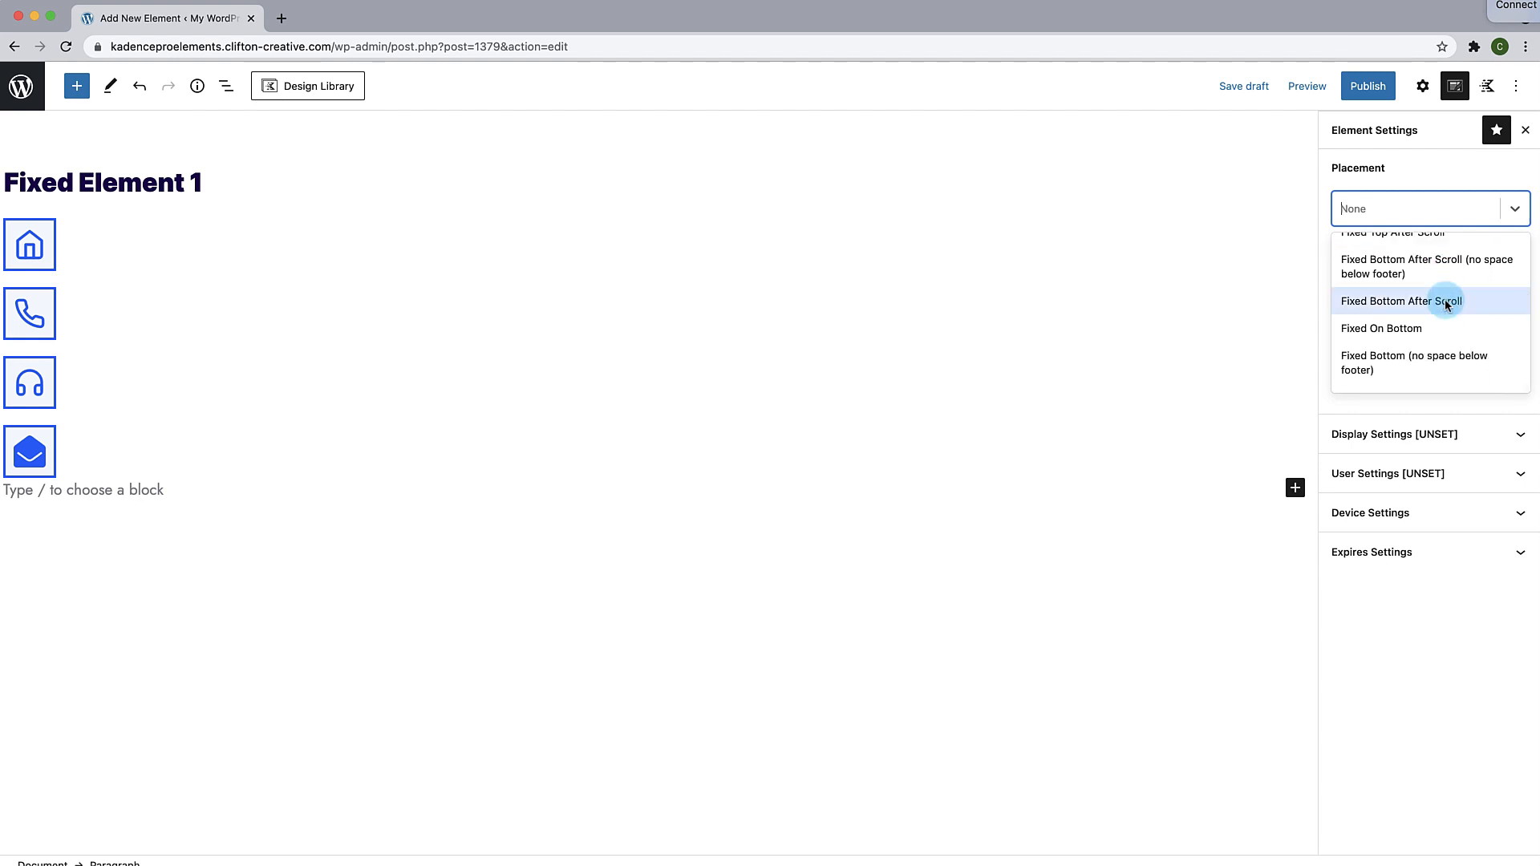
pyautogui.scroll(3, 1444, 313)
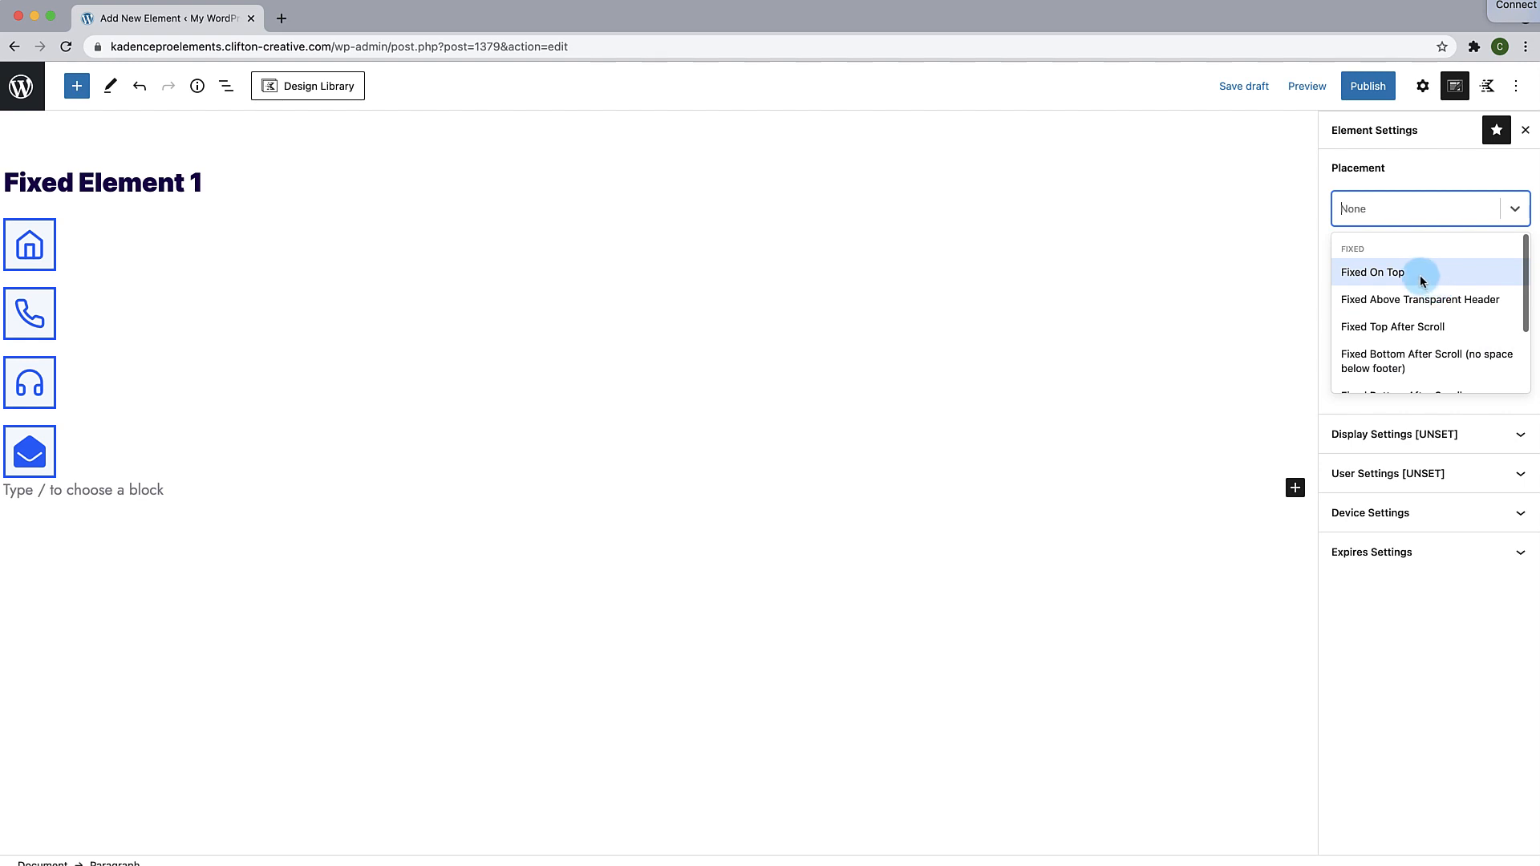
pyautogui.scroll(-1, 1422, 301)
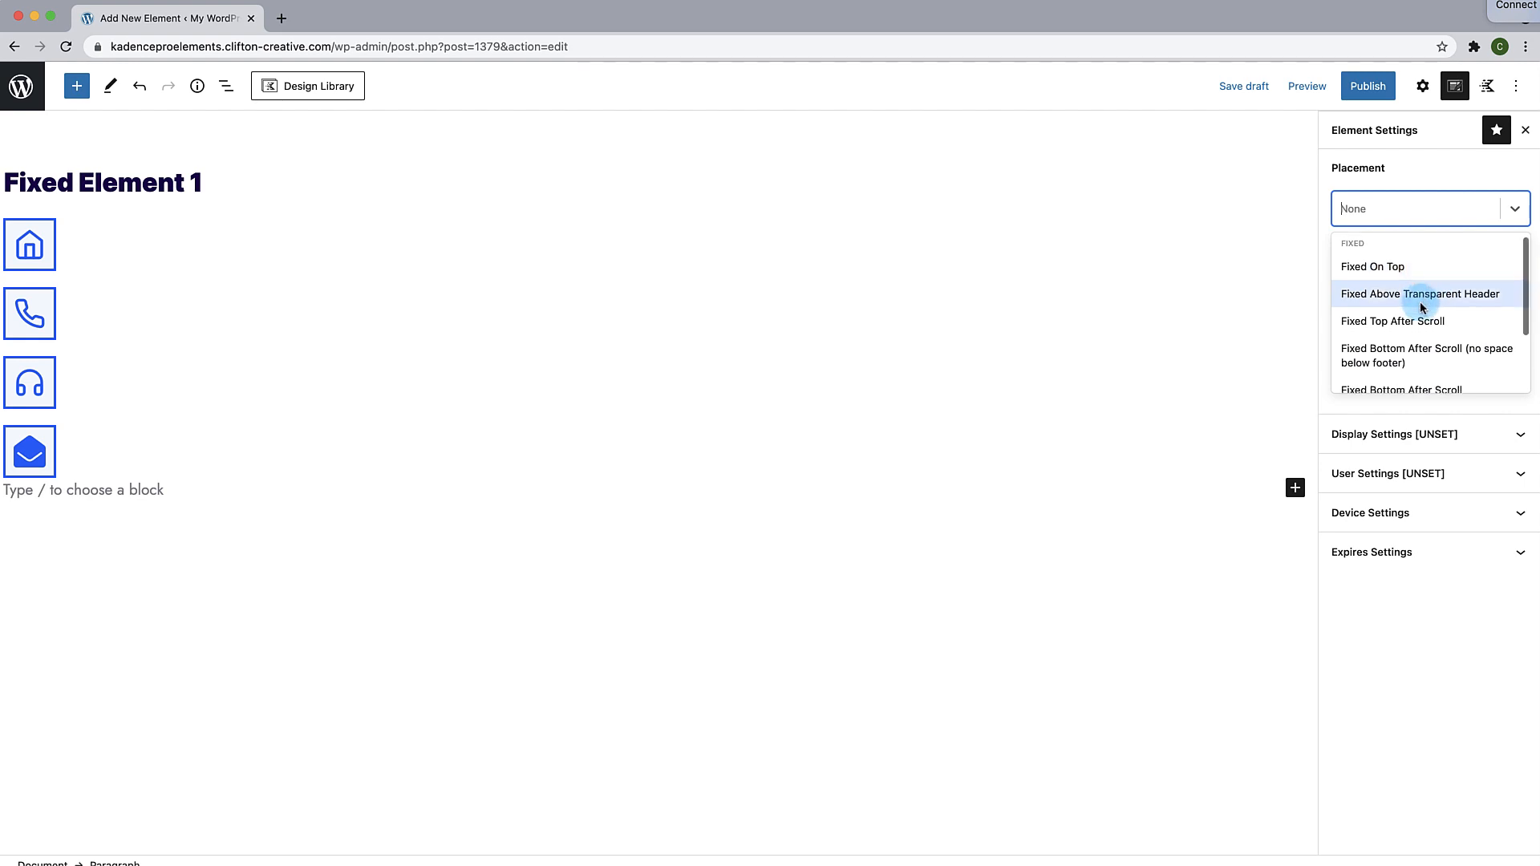
pyautogui.scroll(-1, 1422, 307)
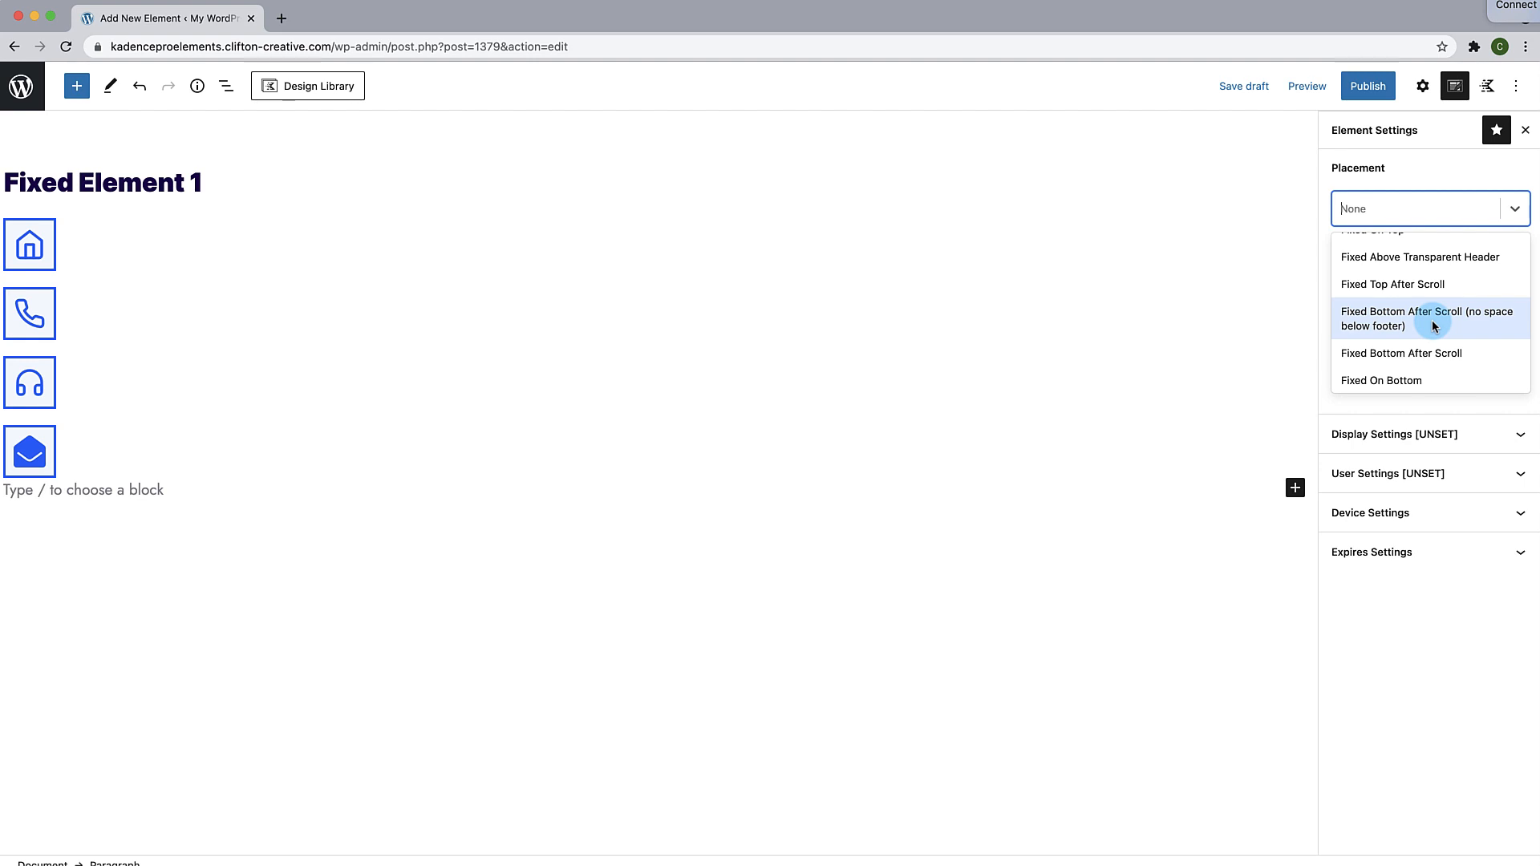
pyautogui.scroll(-2, 1434, 321)
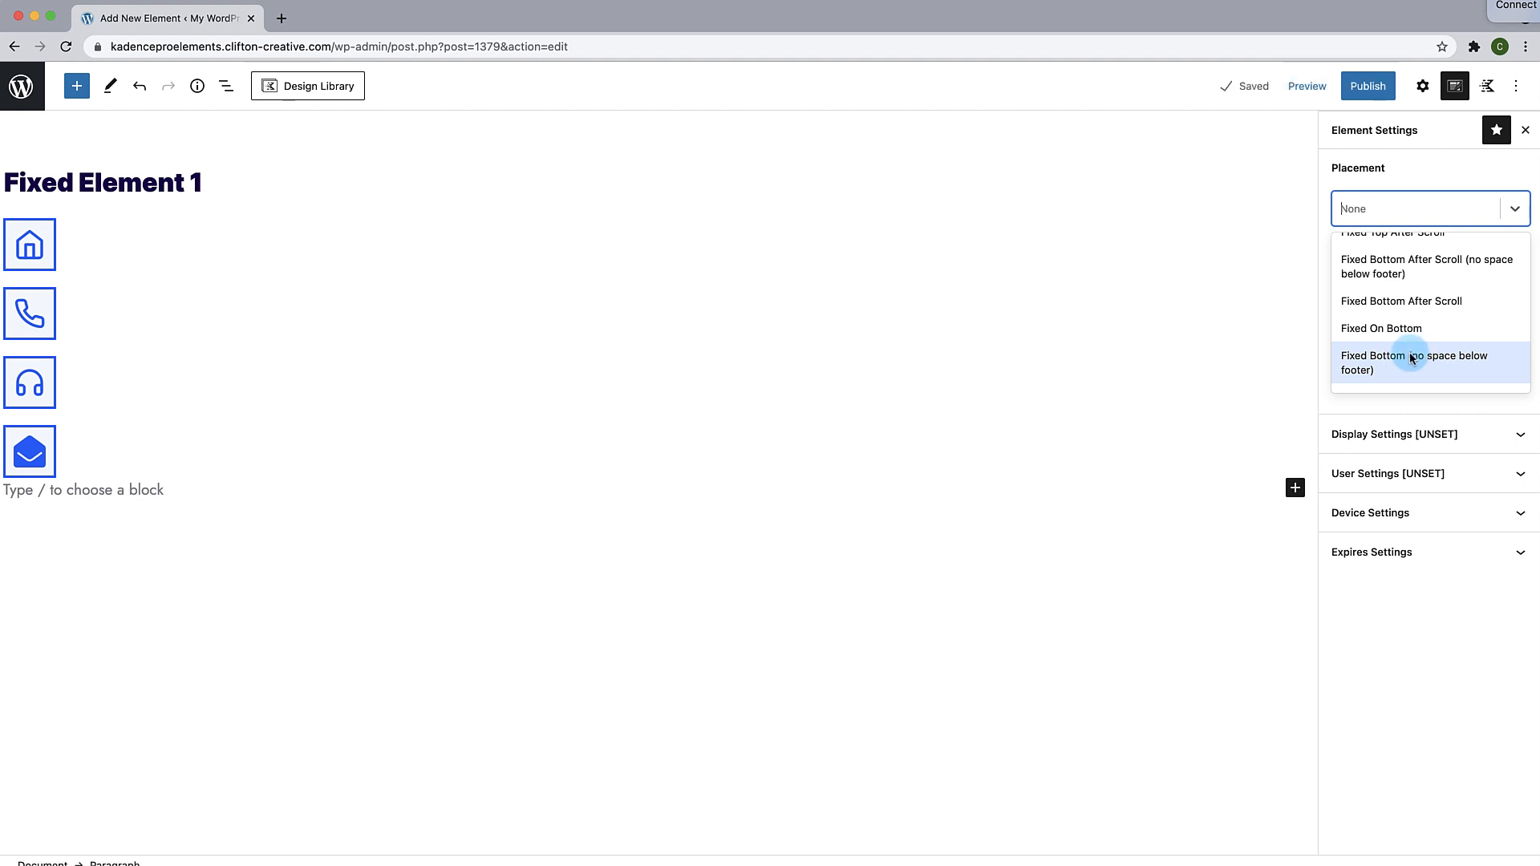
pyautogui.scroll(3, 1411, 359)
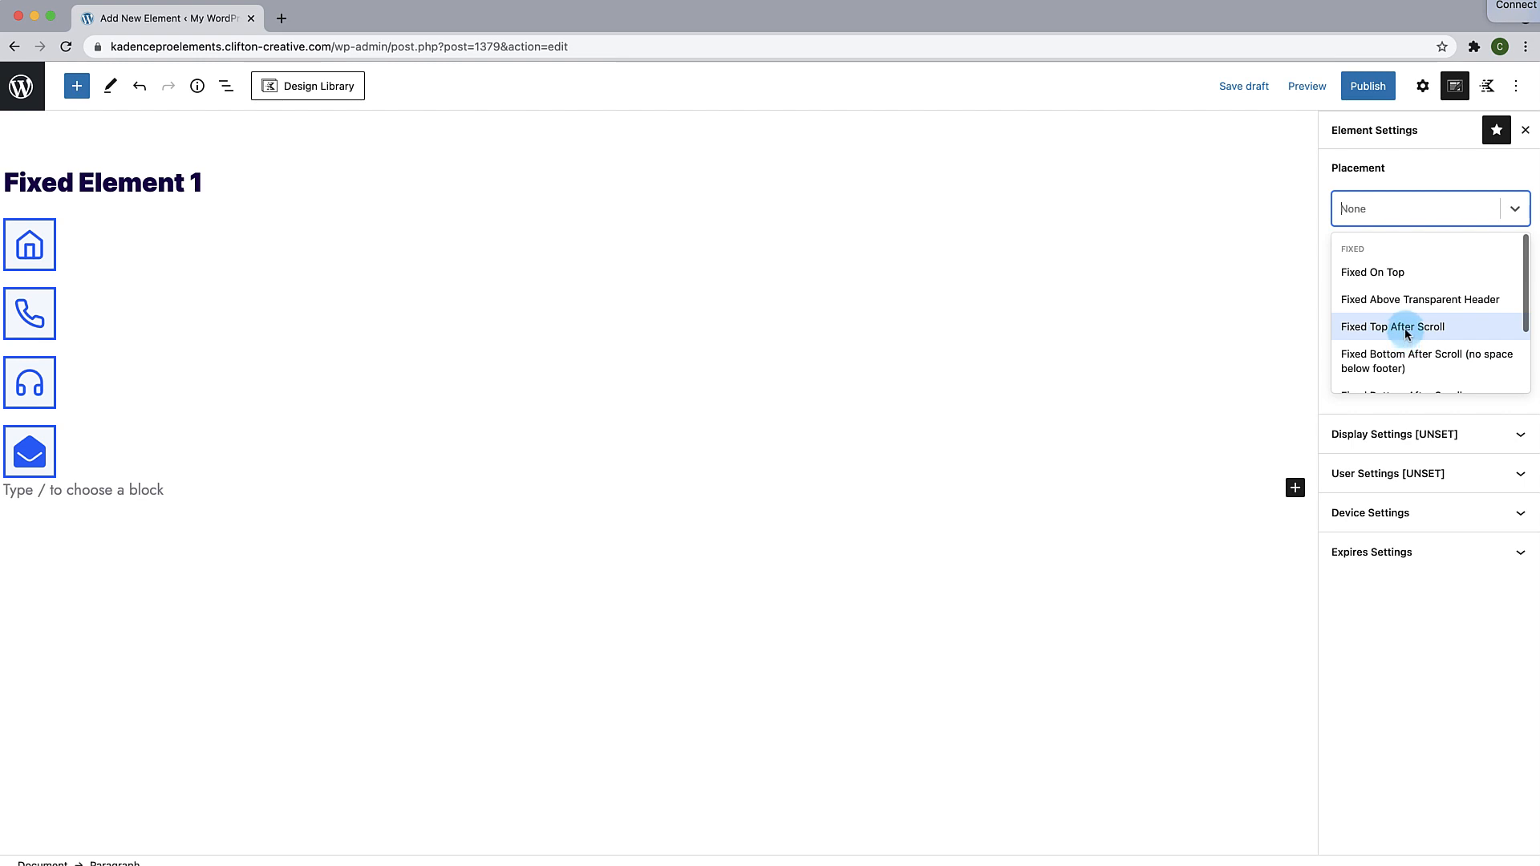
pyautogui.click(1406, 334)
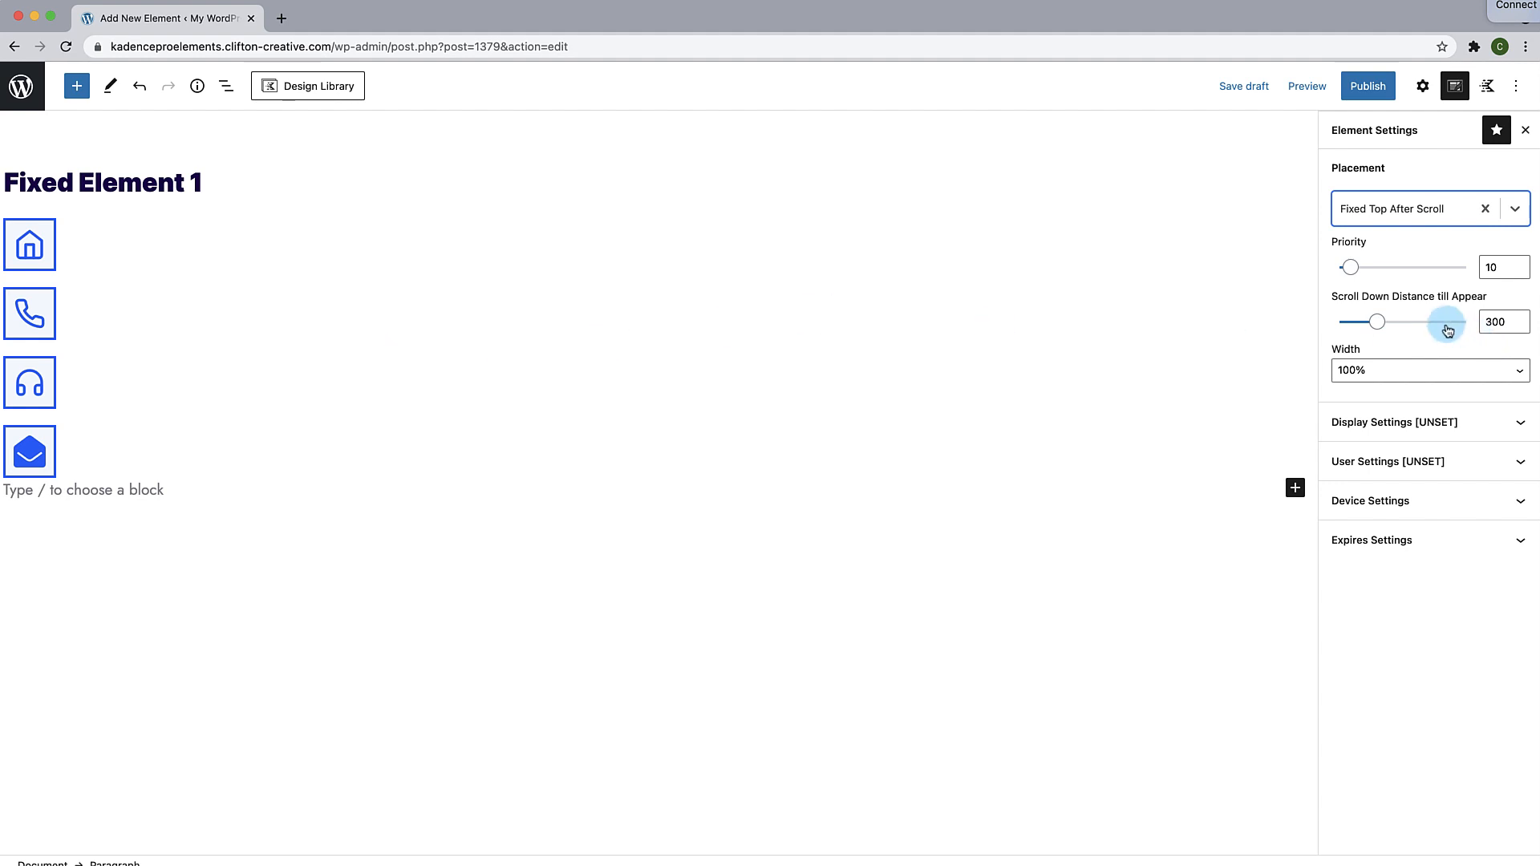
pyautogui.click(1491, 322)
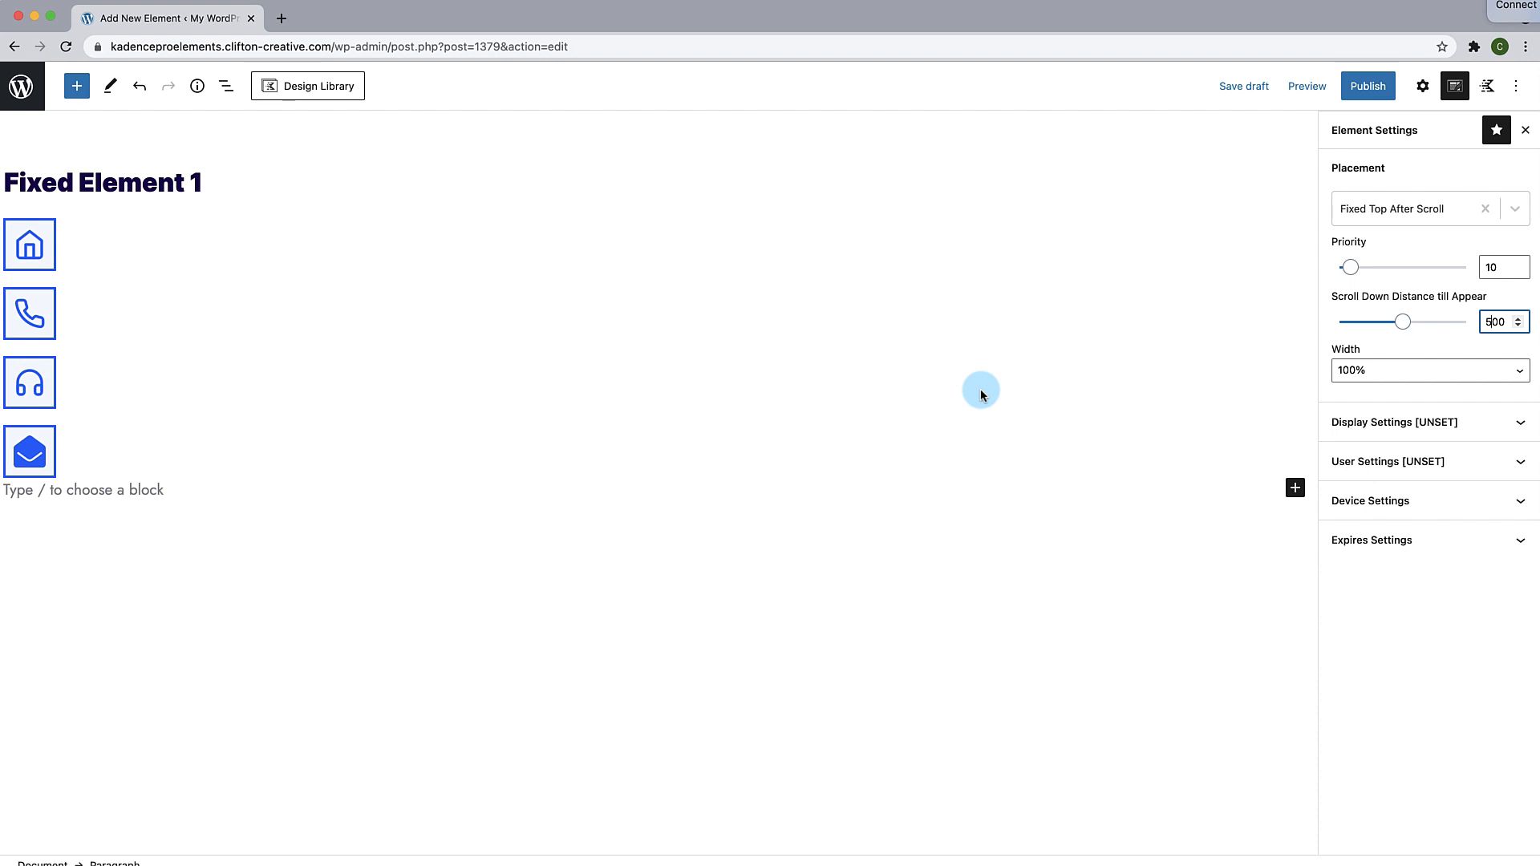
# Step: Set the element's display rule to show on the Entire Site
pyautogui.click(1483, 431)
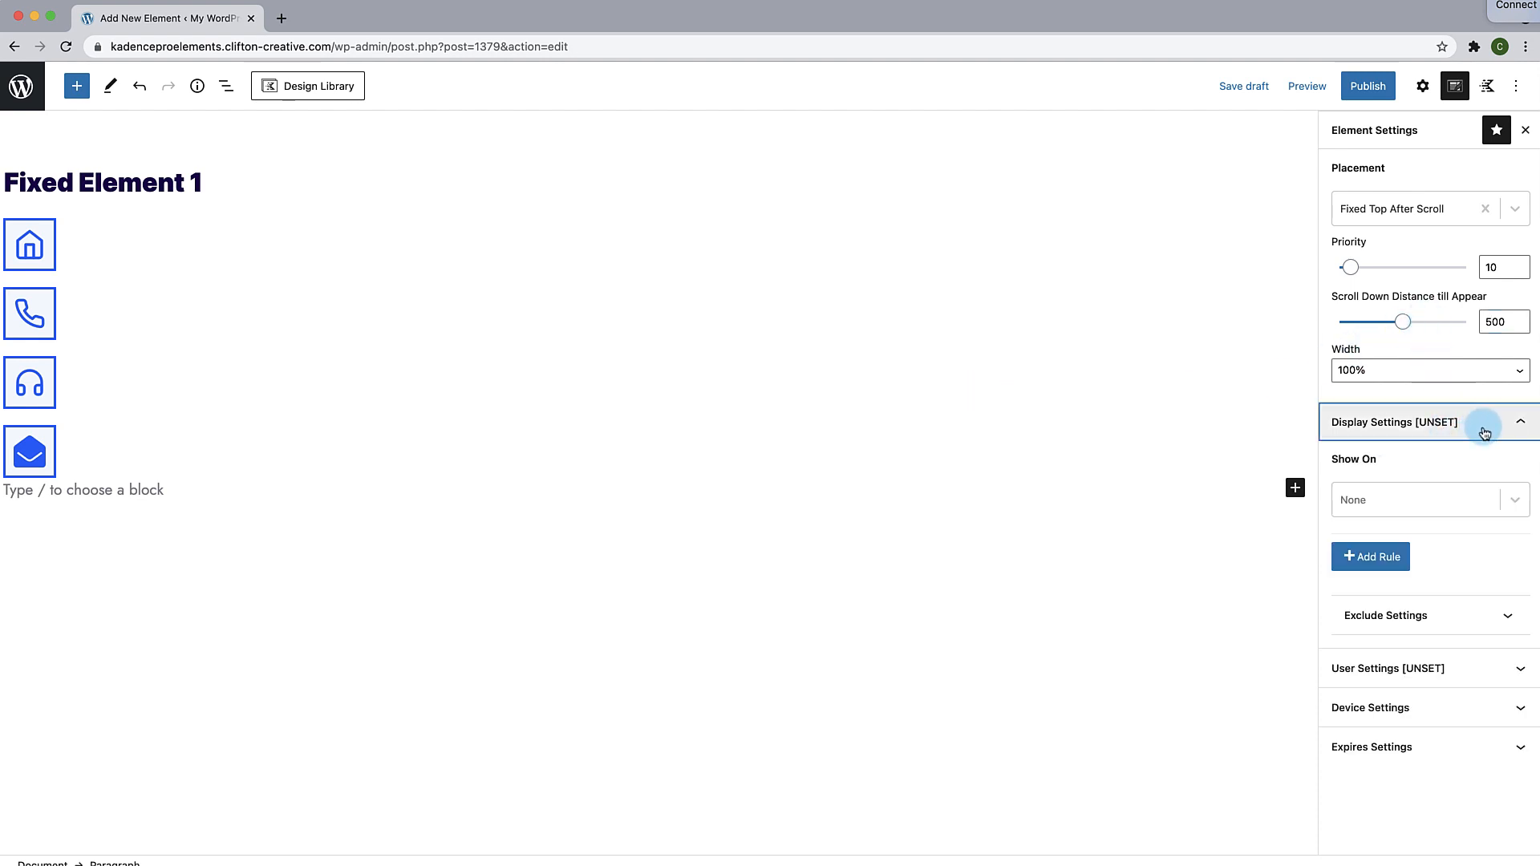
pyautogui.click(1514, 500)
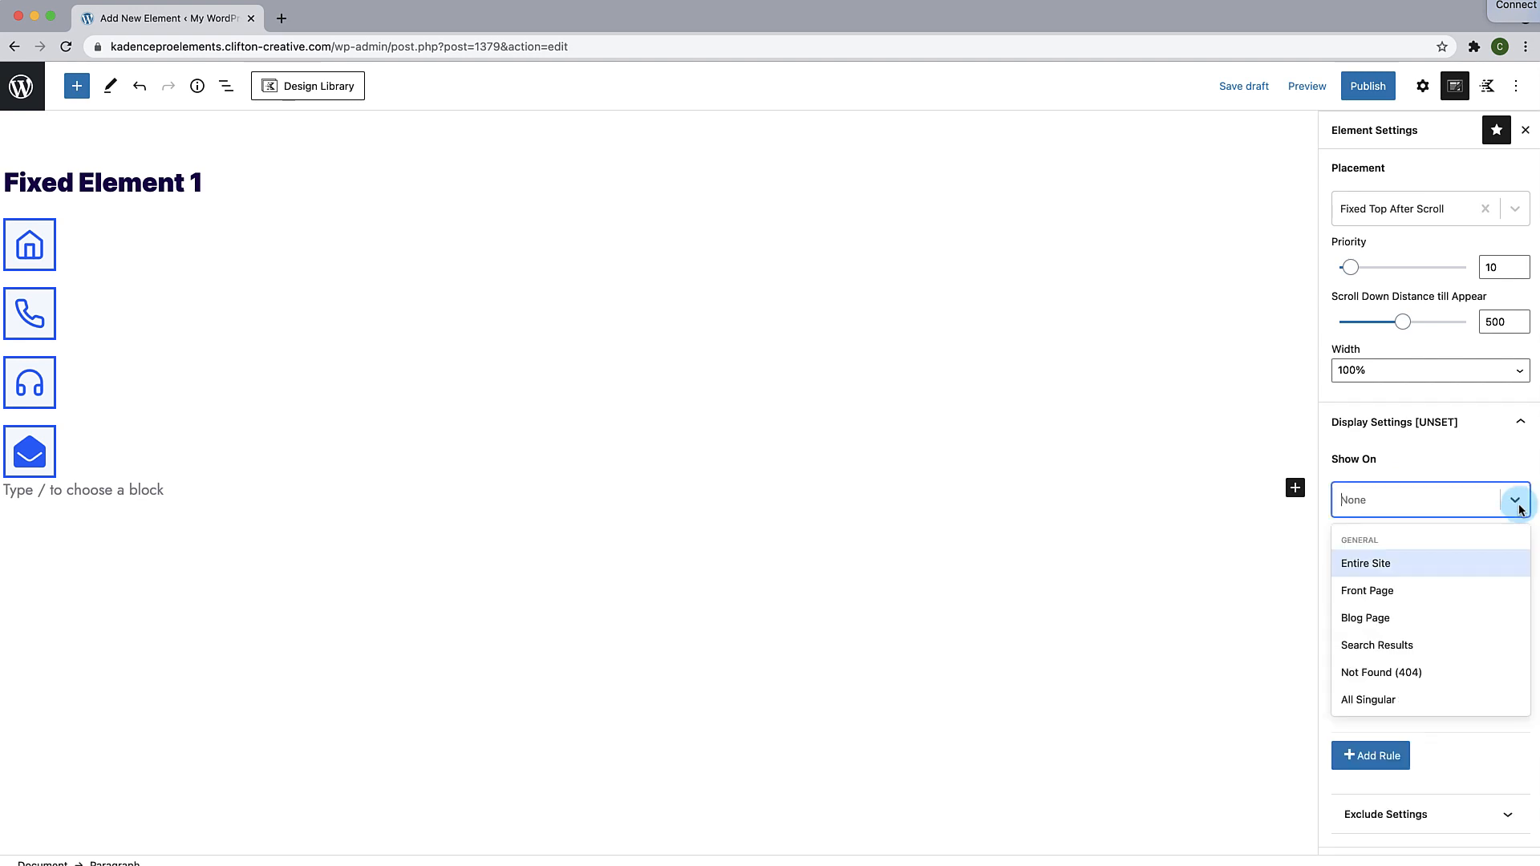
pyautogui.click(1377, 565)
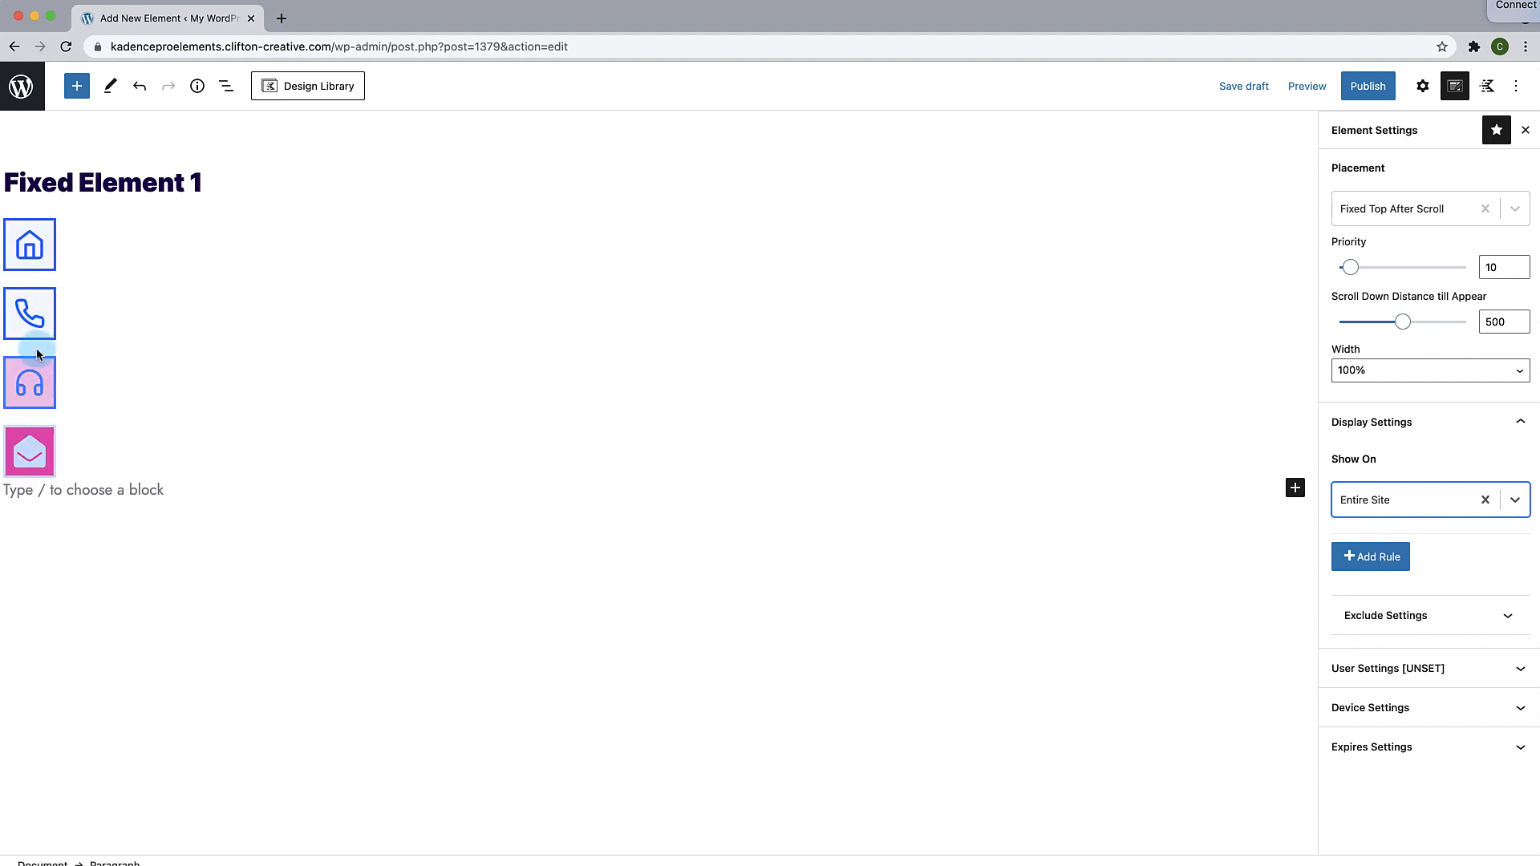
pyautogui.click(57, 231)
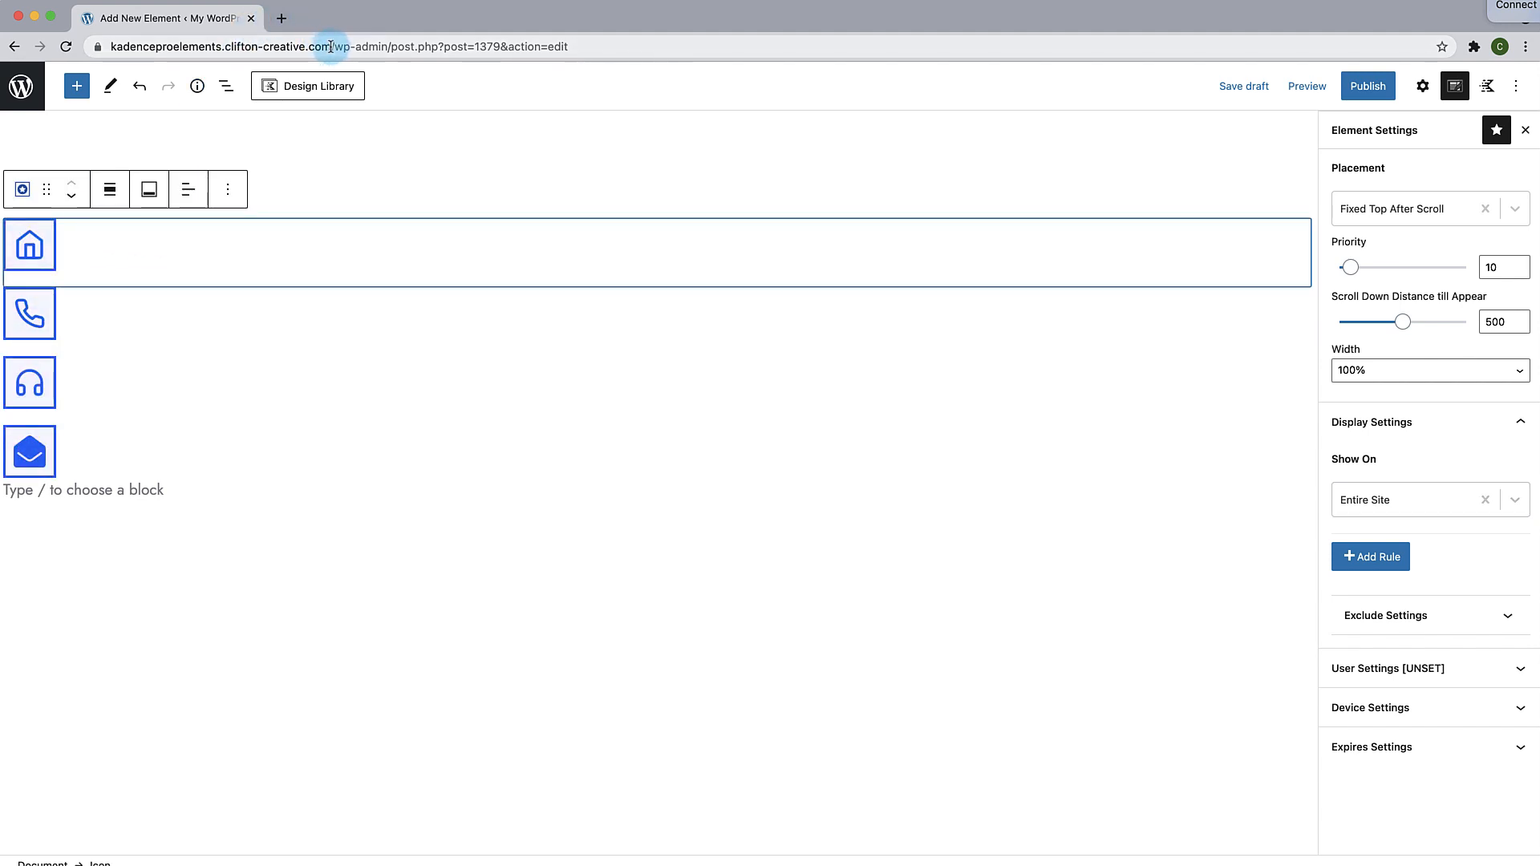
pyautogui.moveTo(331, 47); pyautogui.dragTo(83, 53)
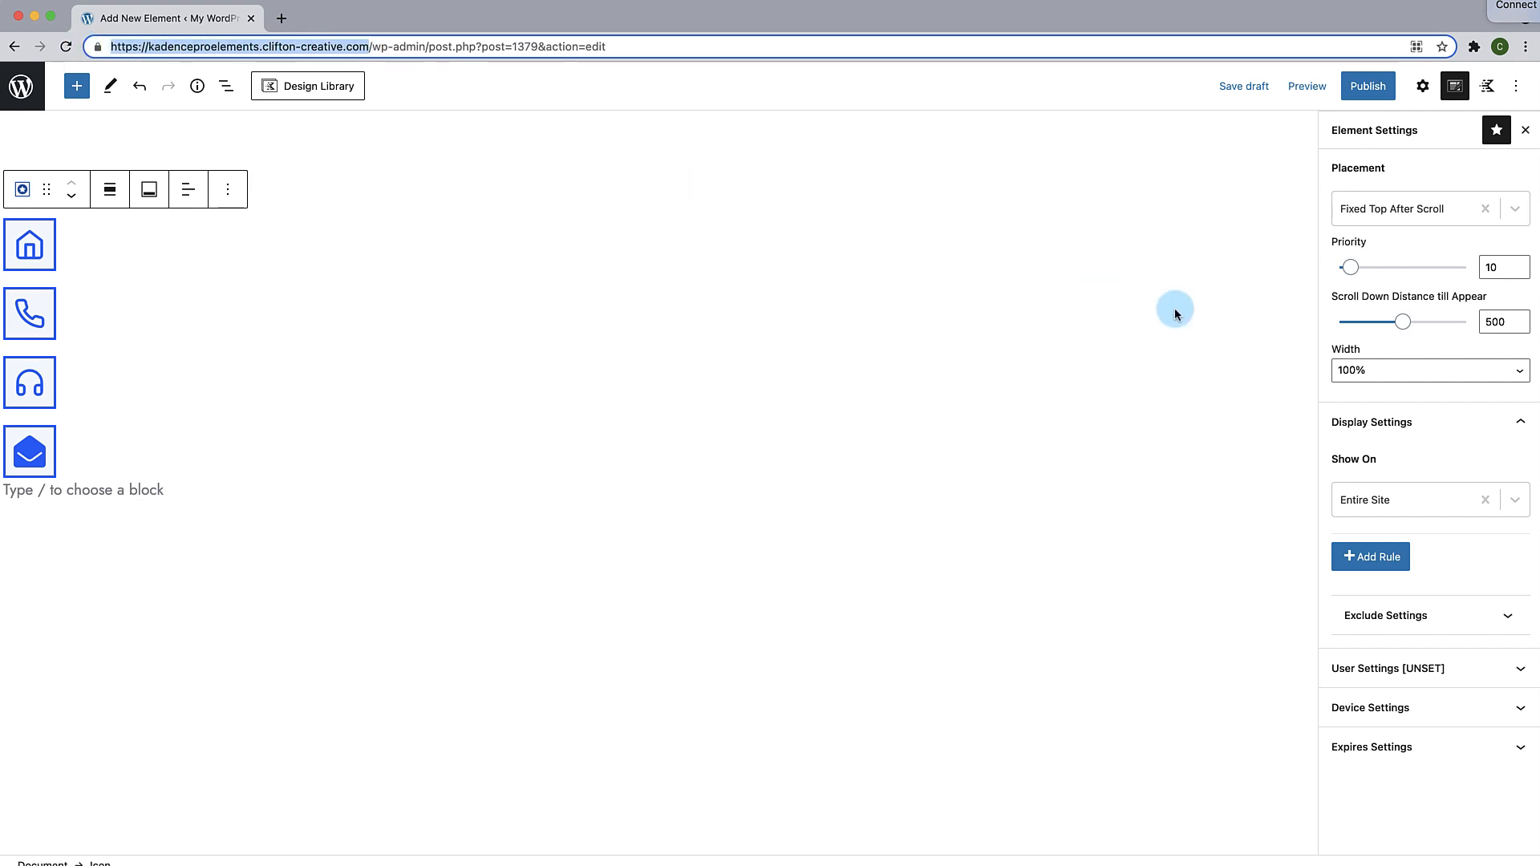
pyautogui.click(30, 245)
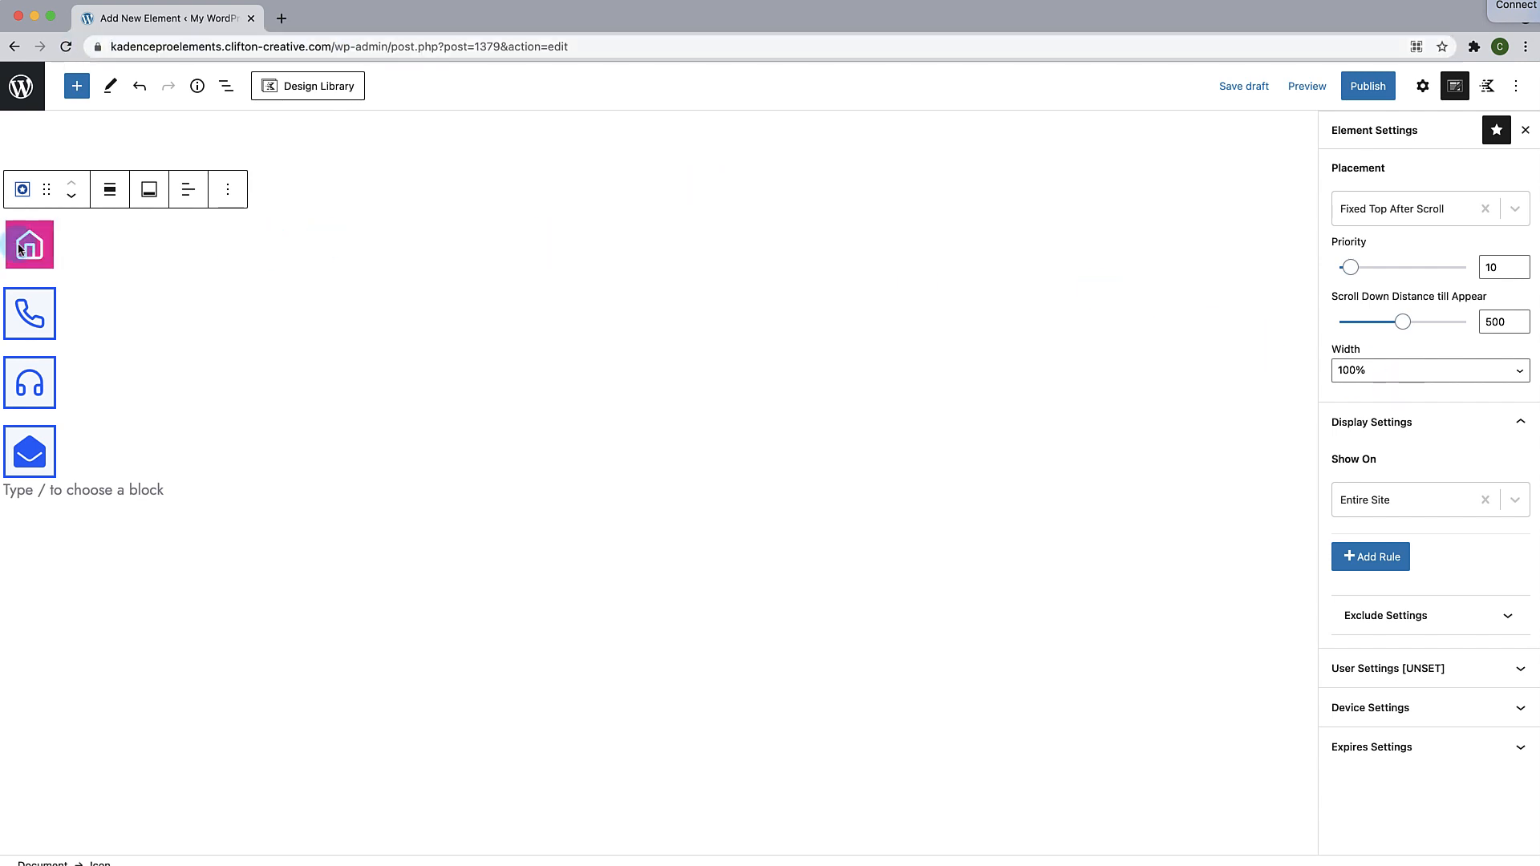
pyautogui.click(1422, 86)
pyautogui.click(1363, 714)
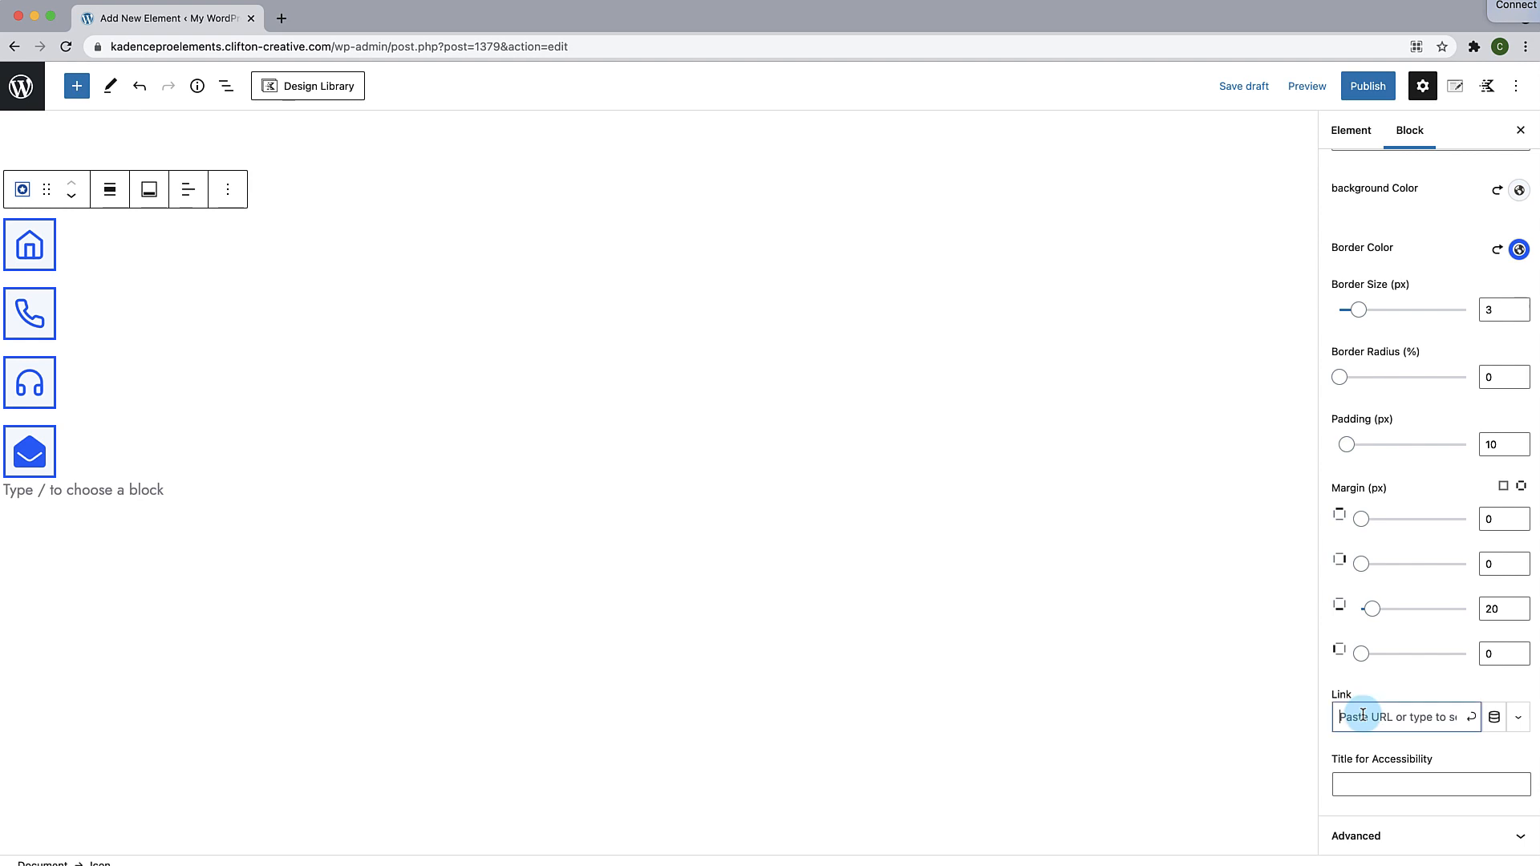
pyautogui.press('super+v')
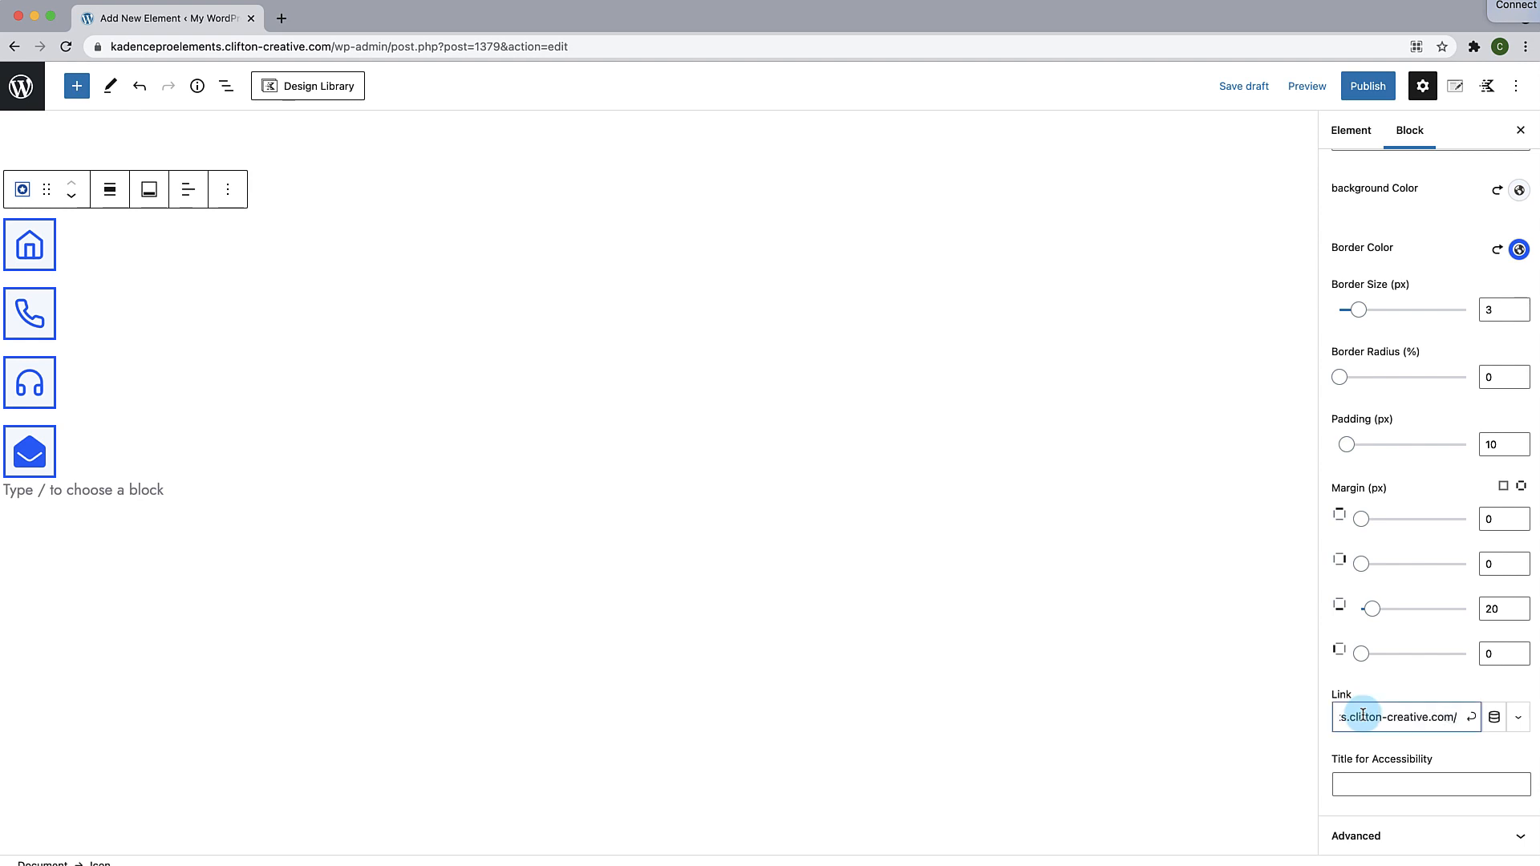
pyautogui.click(1473, 718)
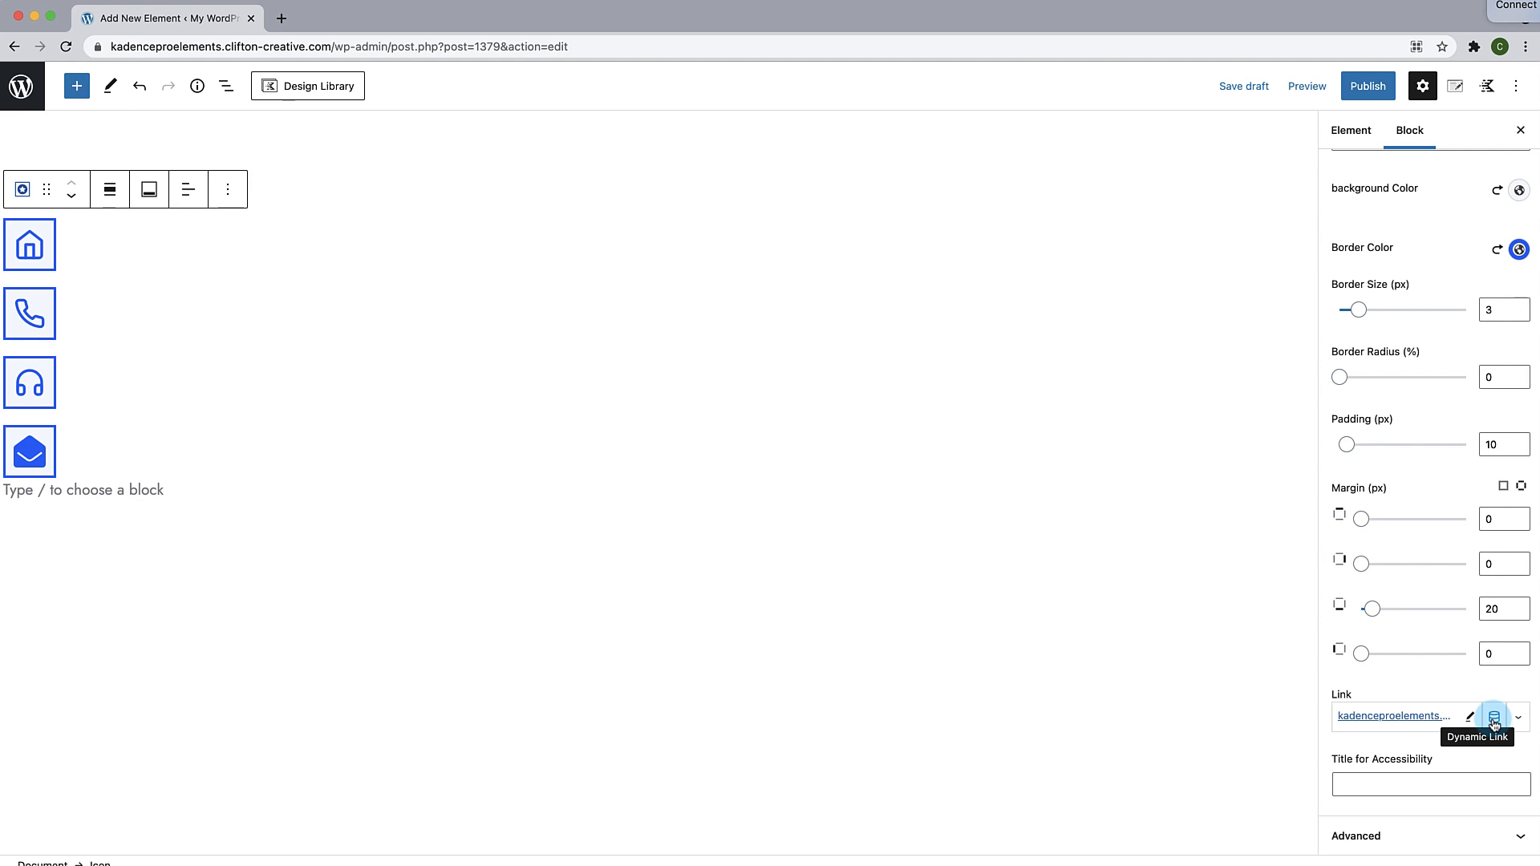
# Step: Publish the fixed element
pyautogui.click(1367, 88)
pyautogui.click(1367, 95)
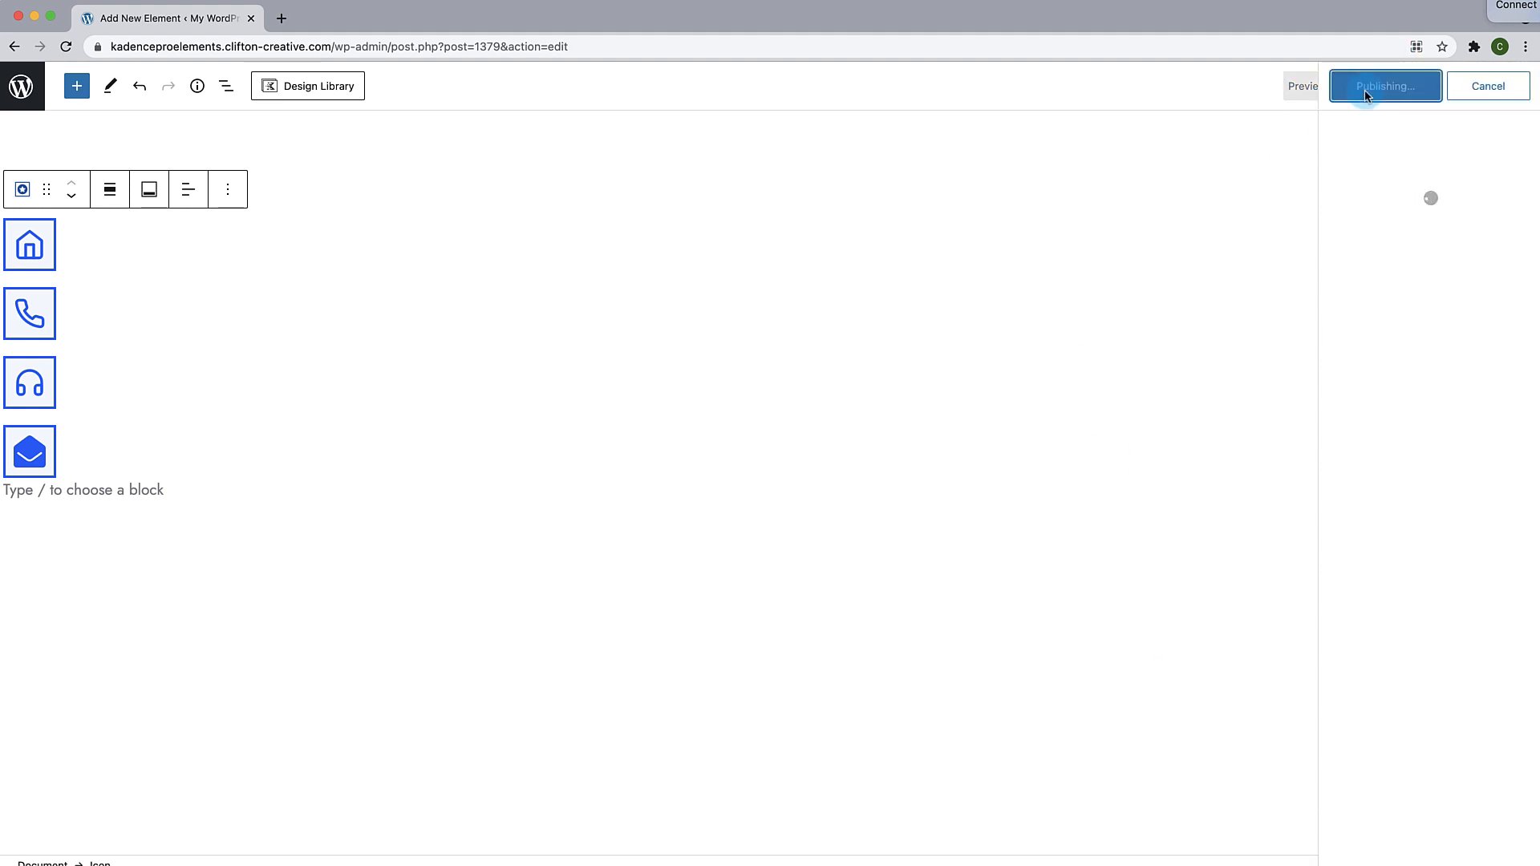
# Step: Open kadenceproelements.clifton-creative.com in a new browser tab and check how the fixed icons behave further down the page
pyautogui.click(282, 20)
pyautogui.write('kadenceproelements.clifton-creative.com')
pyautogui.press('Return')
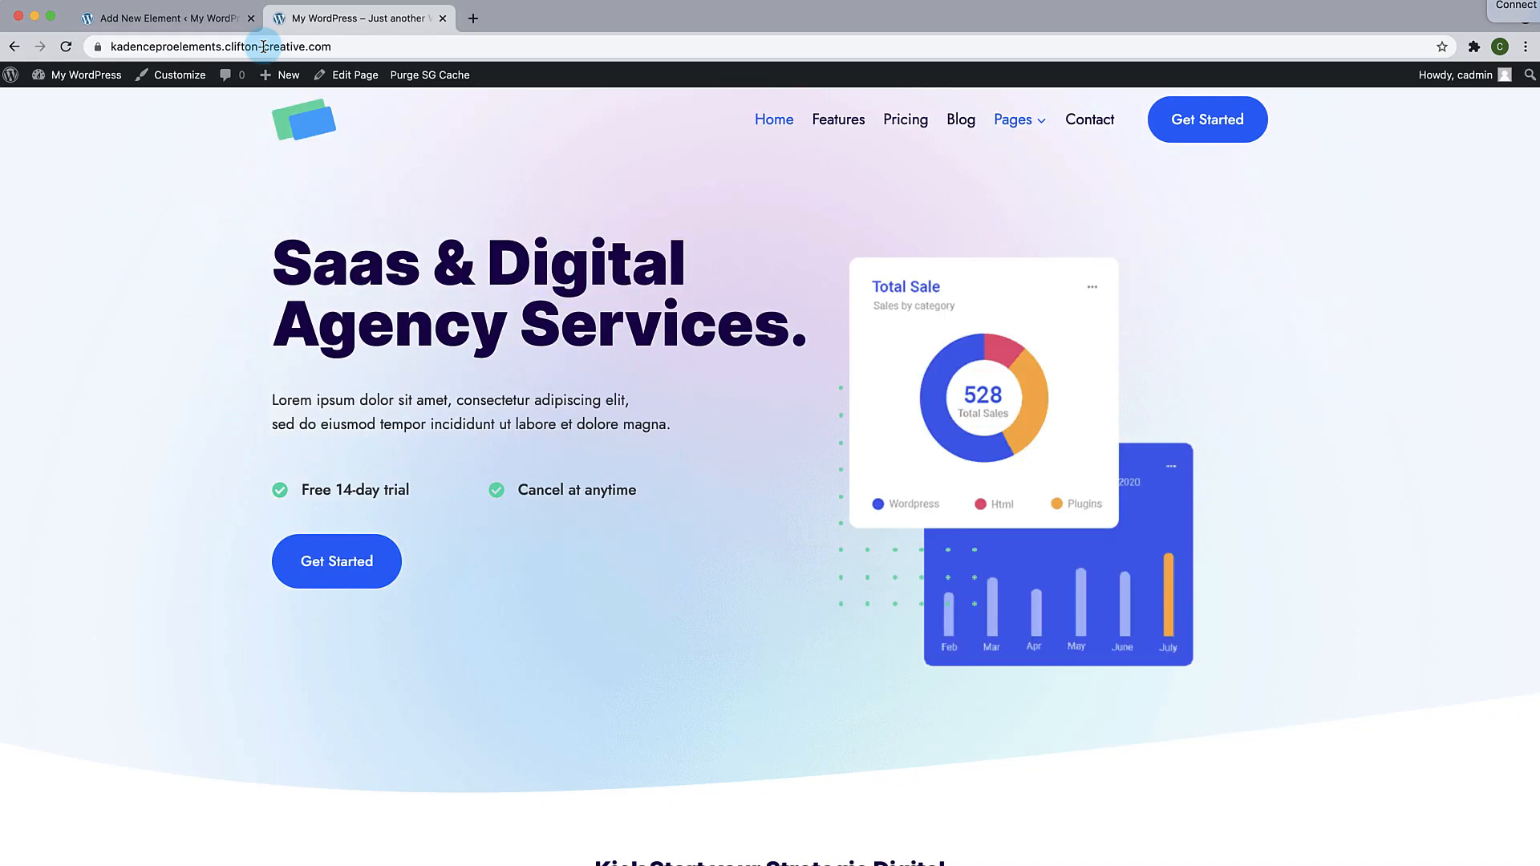
pyautogui.scroll(-6, 558, 361)
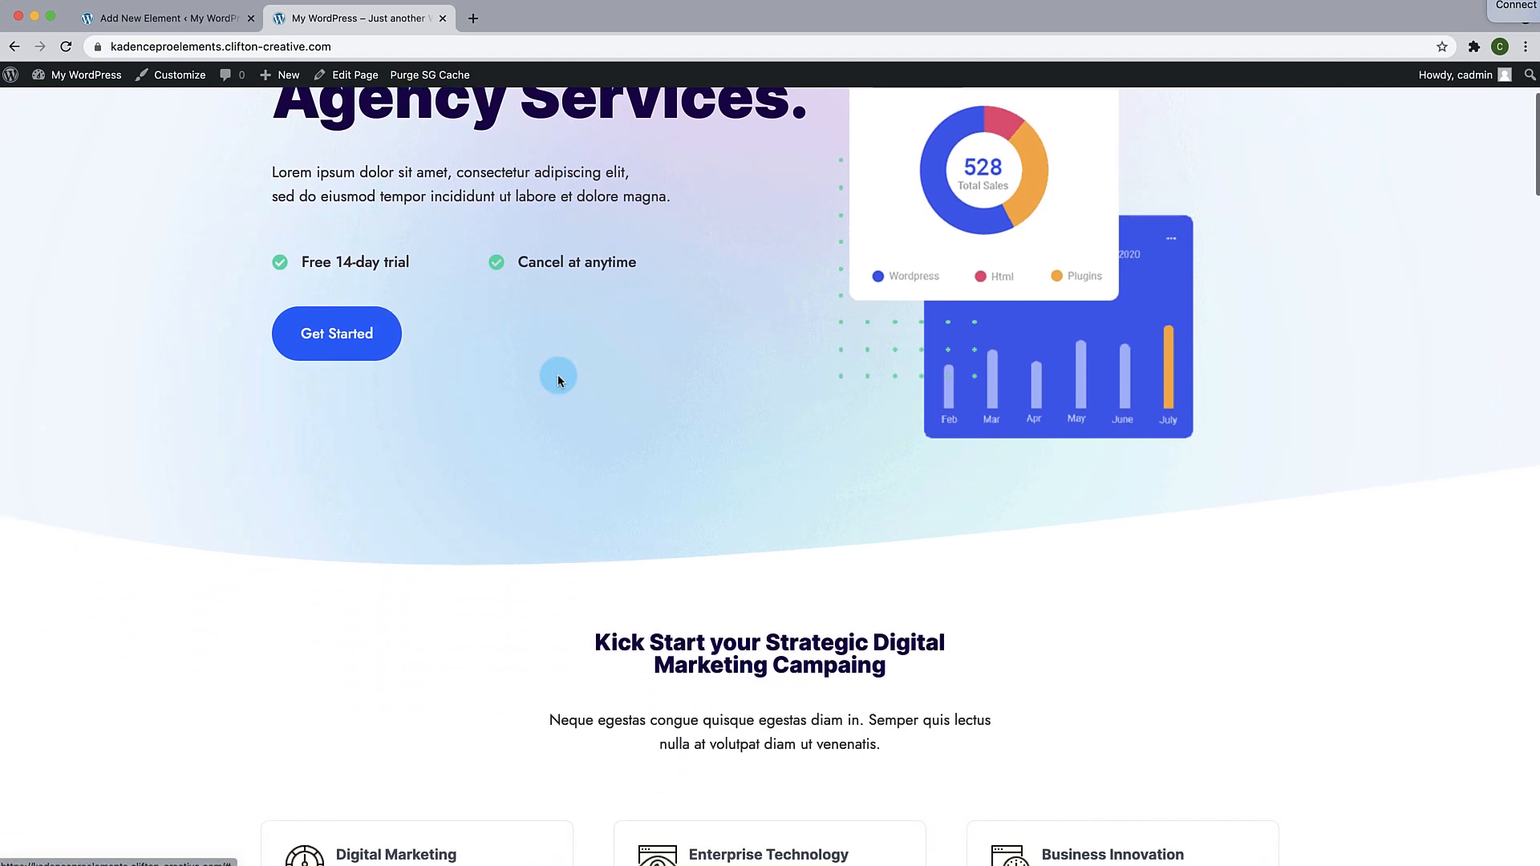
pyautogui.scroll(-7, 559, 380)
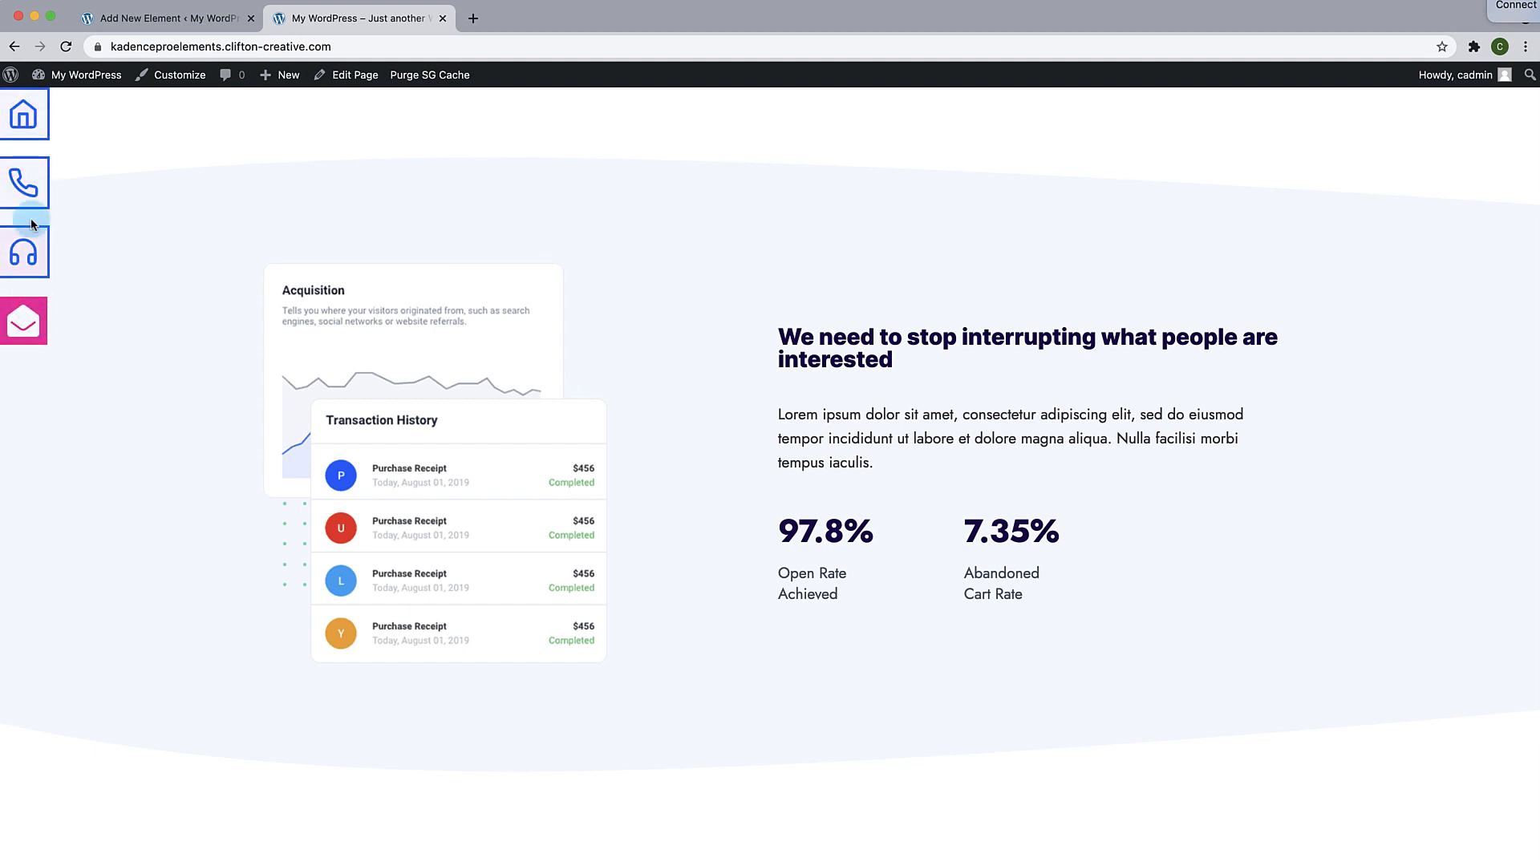
# Step: Check the fixed icons further down the home page and back at its start
pyautogui.scroll(-13, 296, 383)
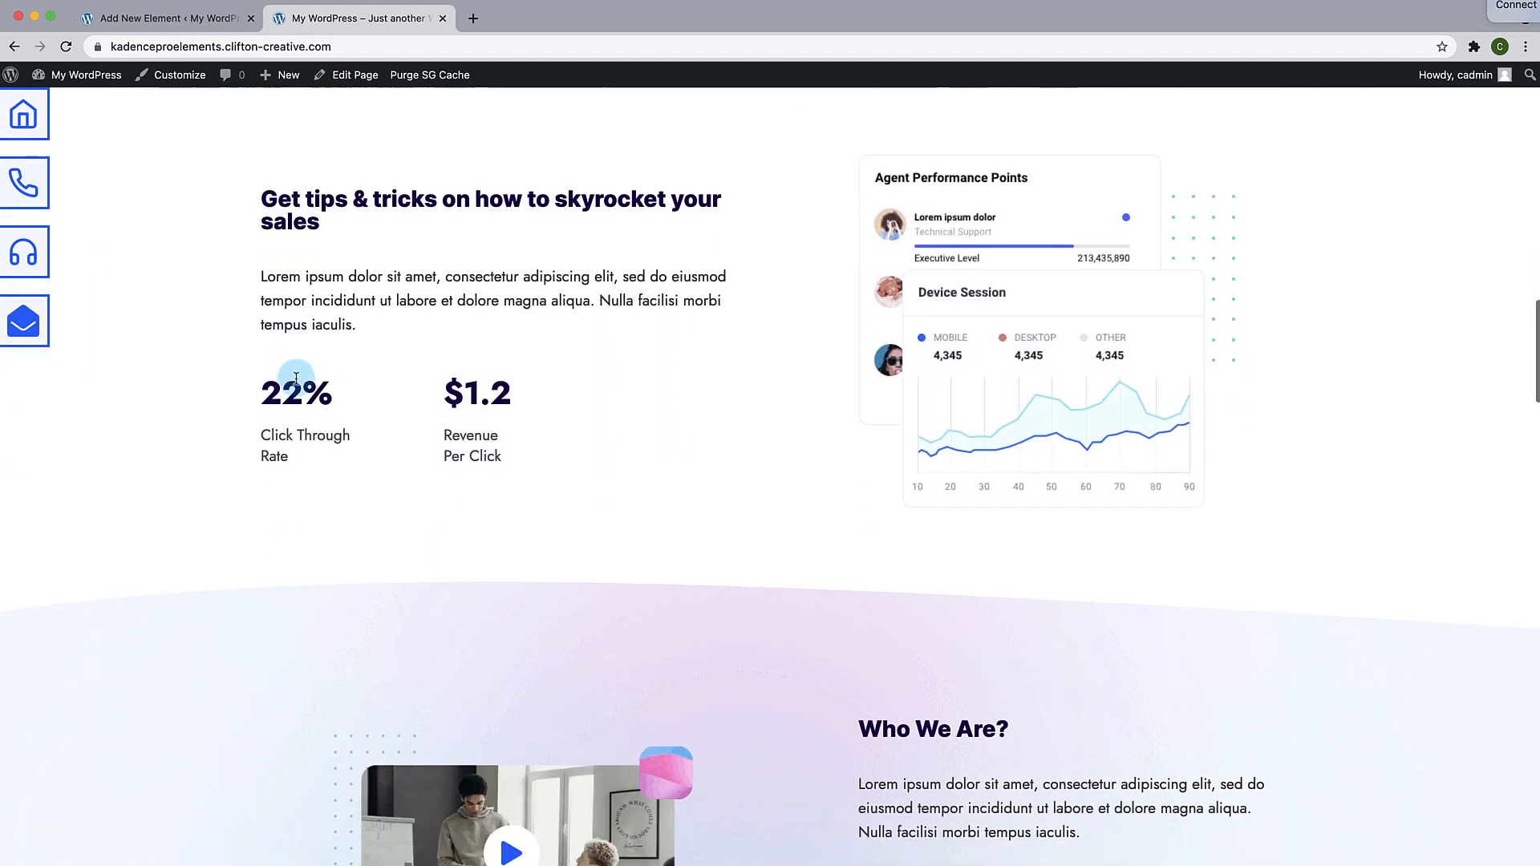
pyautogui.scroll(-4, 295, 380)
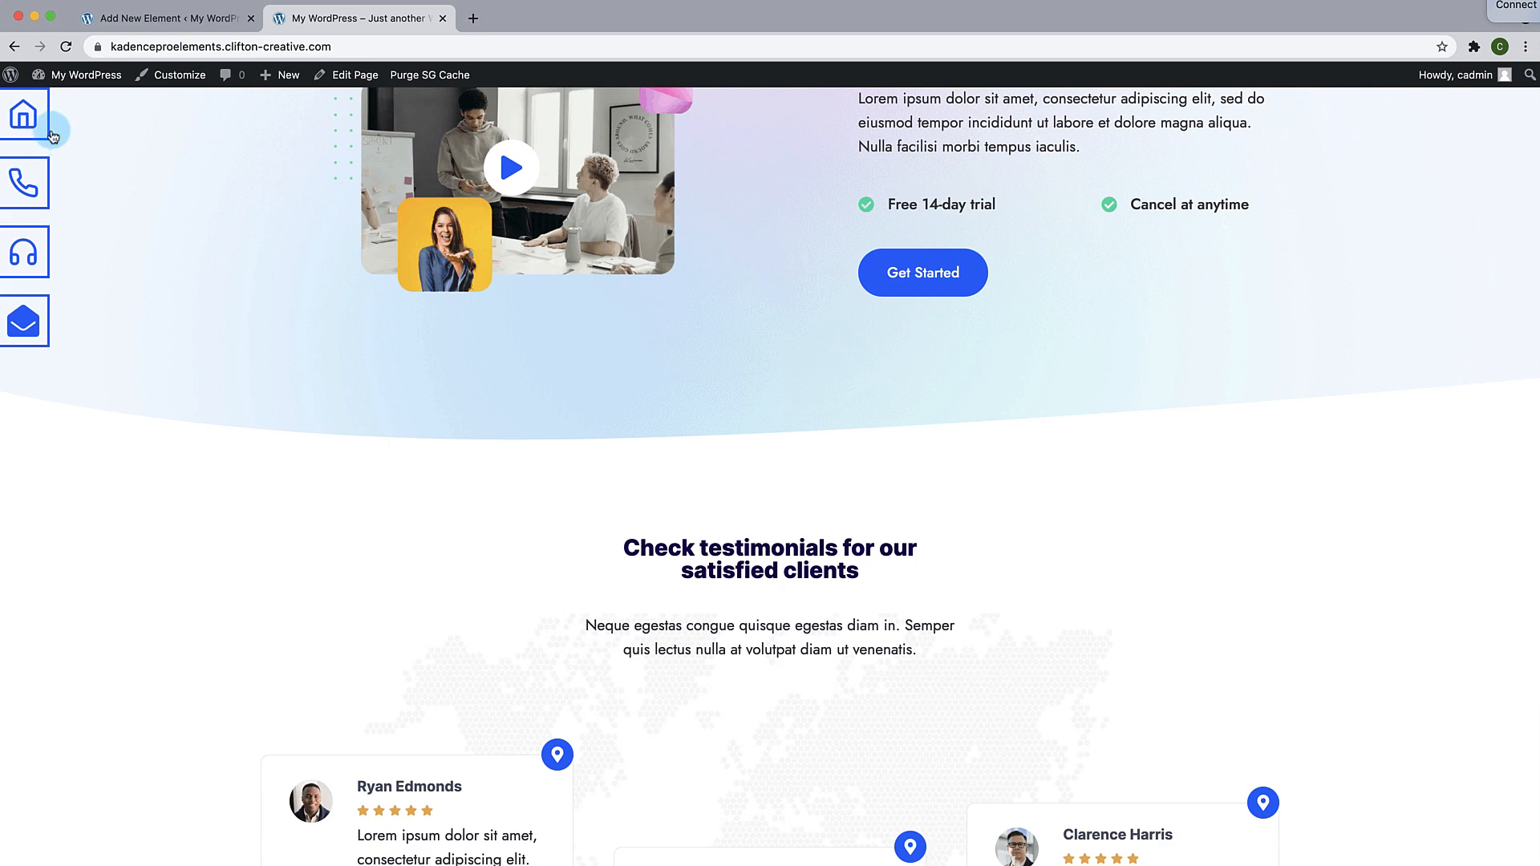
pyautogui.scroll(17, 163, 204)
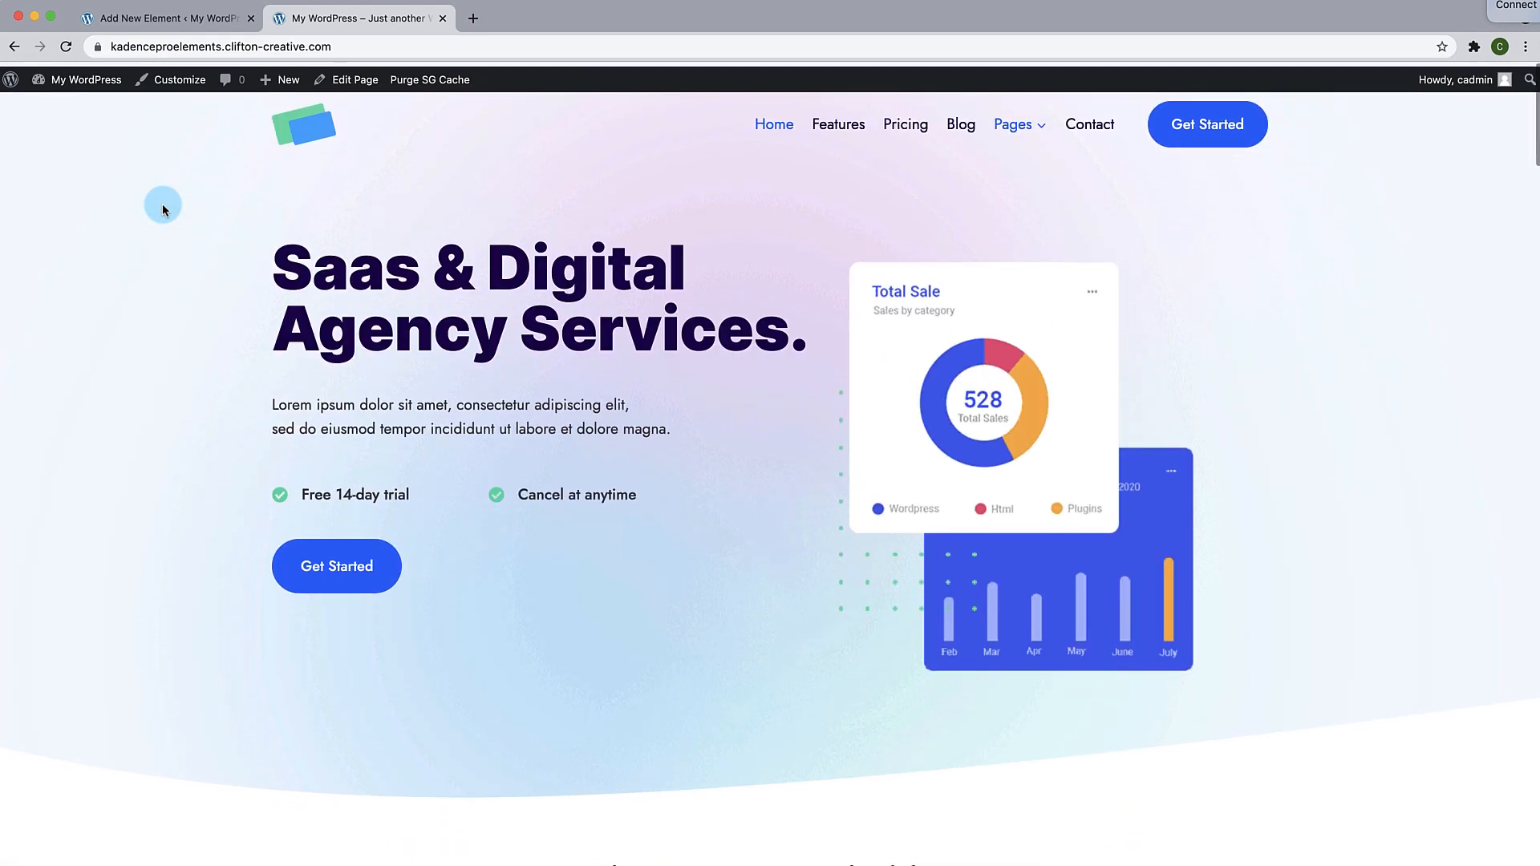
# Step: Open the Pricing page, check the fixed icons at its end, and test the home icon's link
pyautogui.click(916, 127)
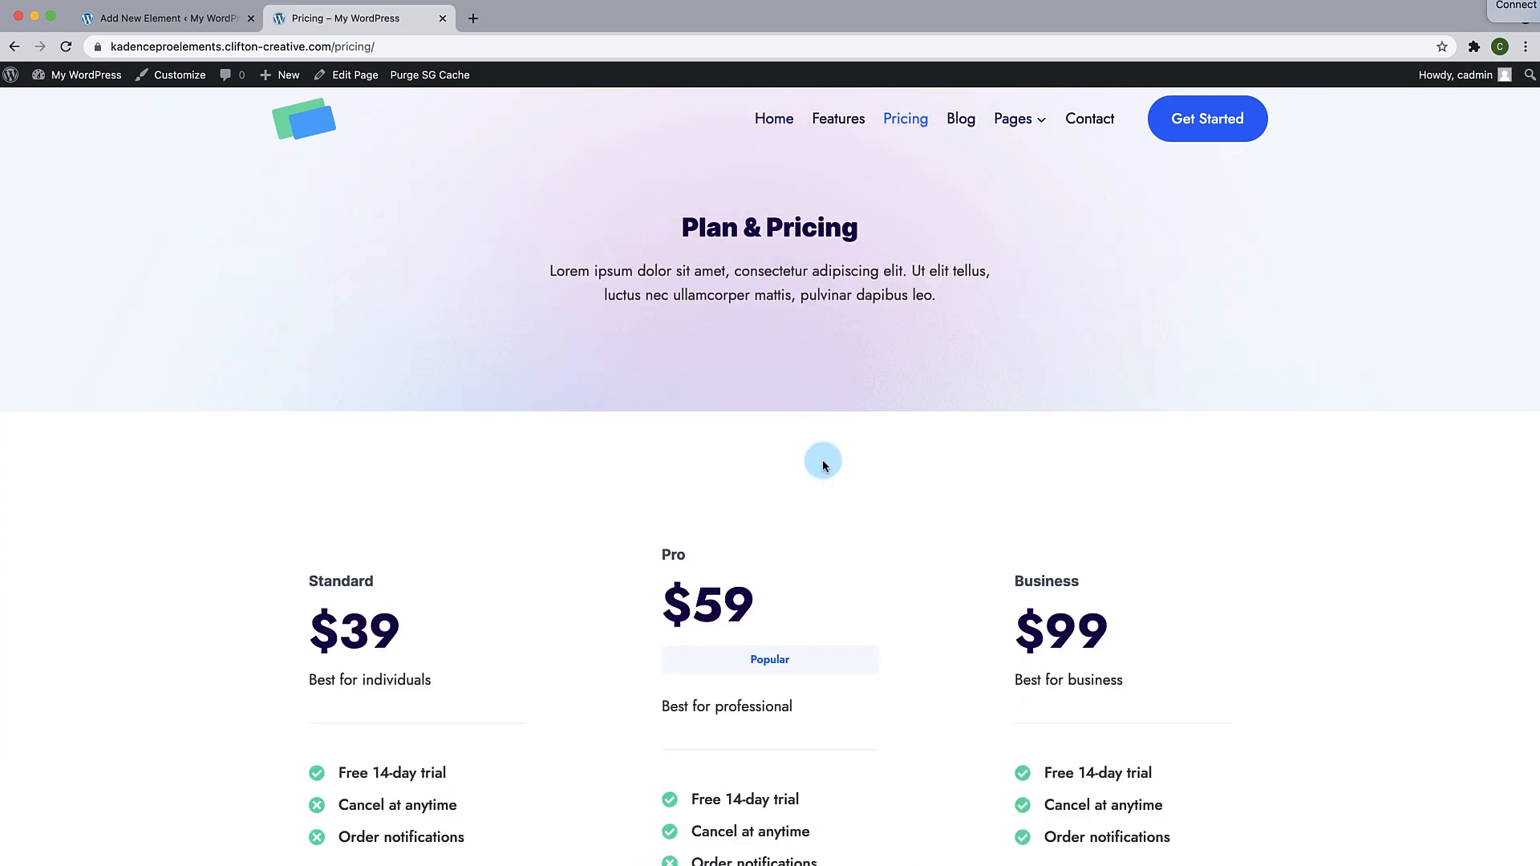
pyautogui.scroll(-6, 823, 464)
pyautogui.scroll(-10, 823, 464)
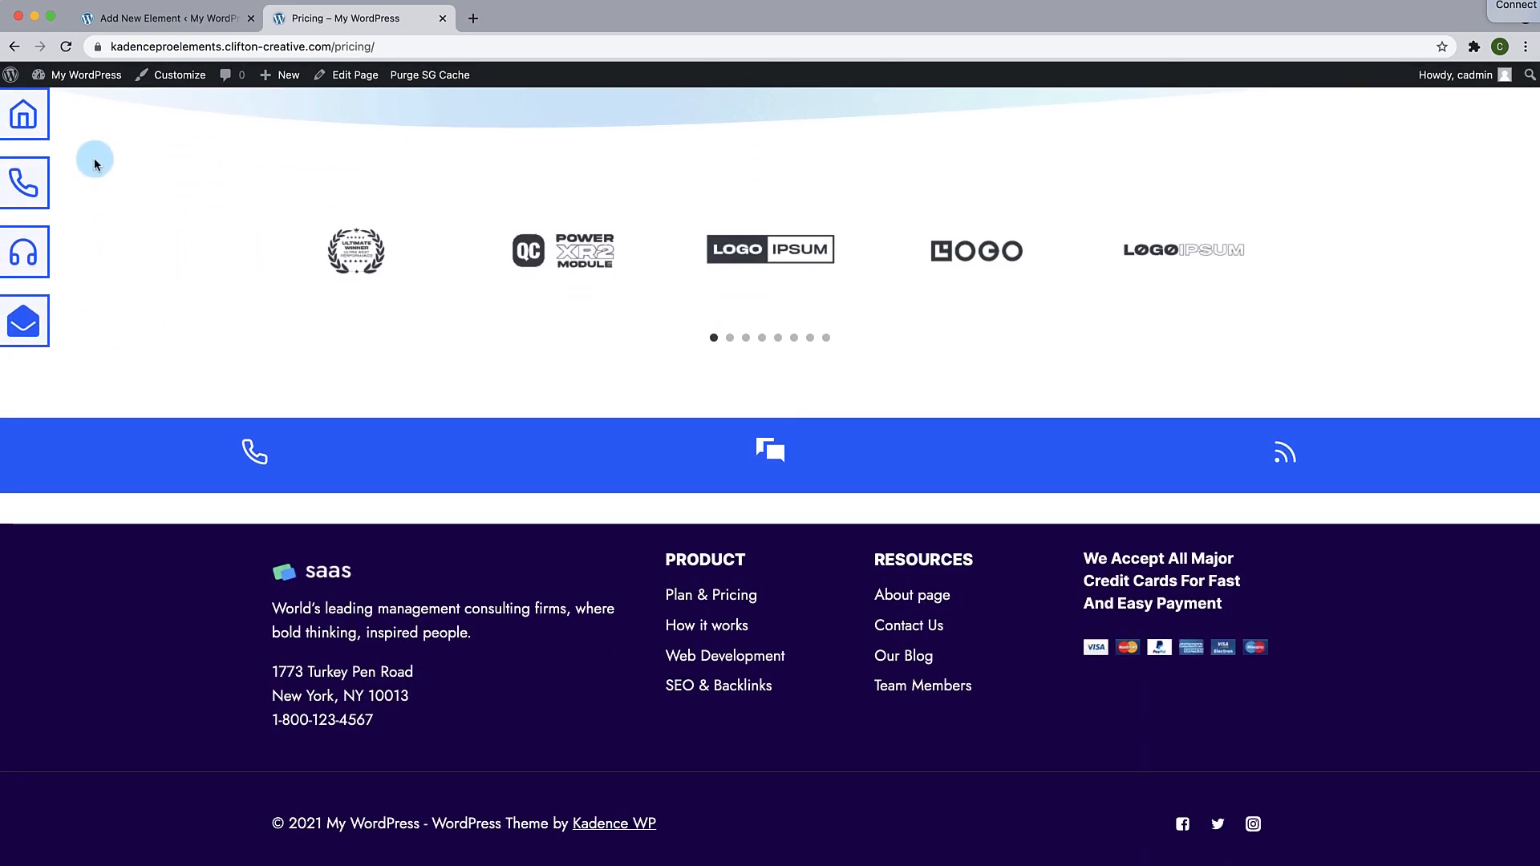
pyautogui.click(16, 121)
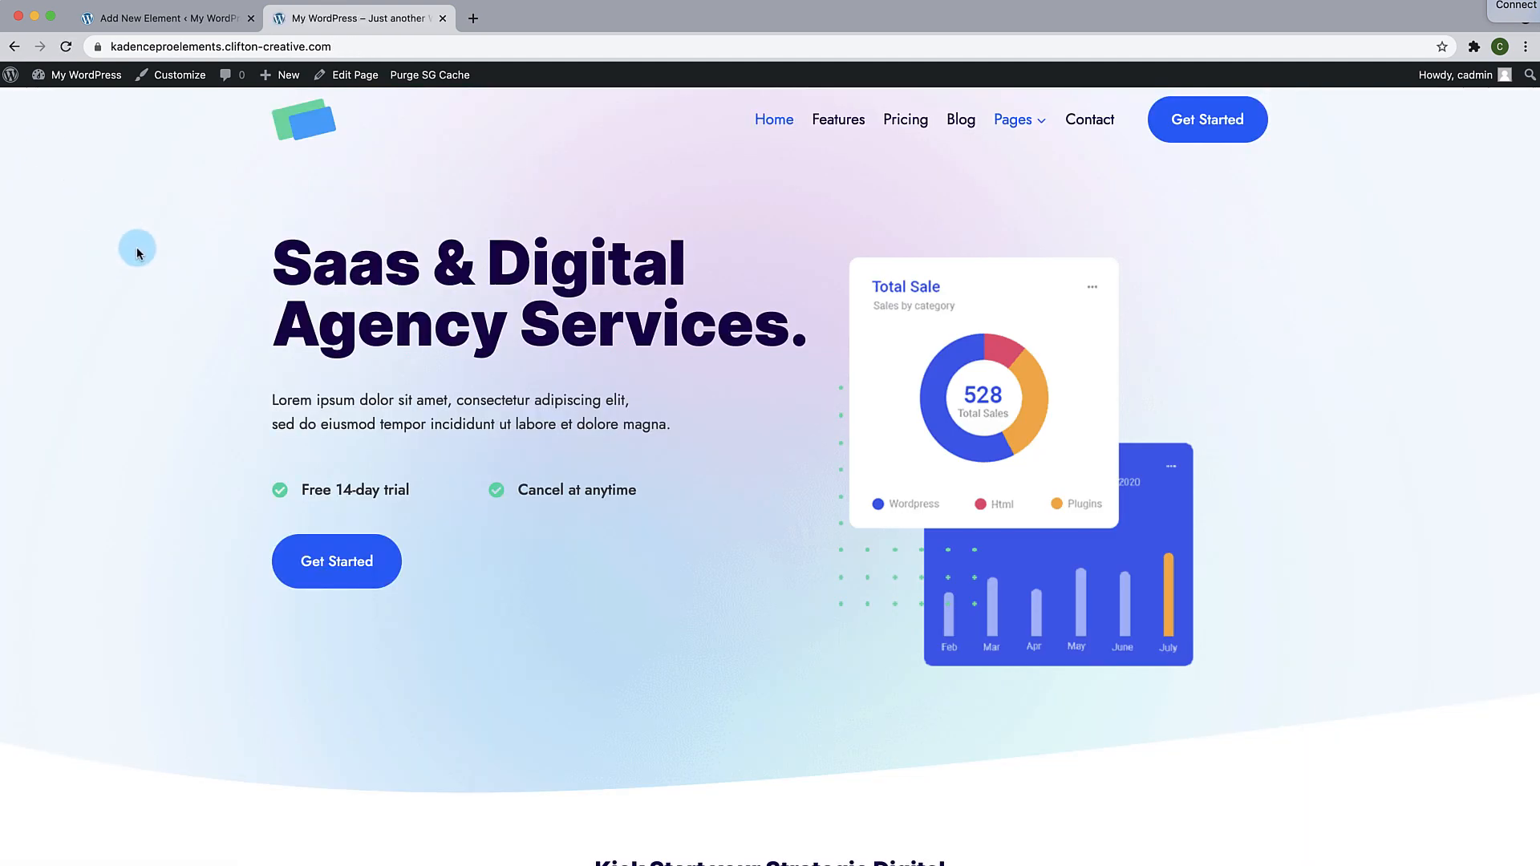
# Step: Examine on the home page where the icons appear during scrolling and how they react to the pointer
pyautogui.scroll(-15, 302, 409)
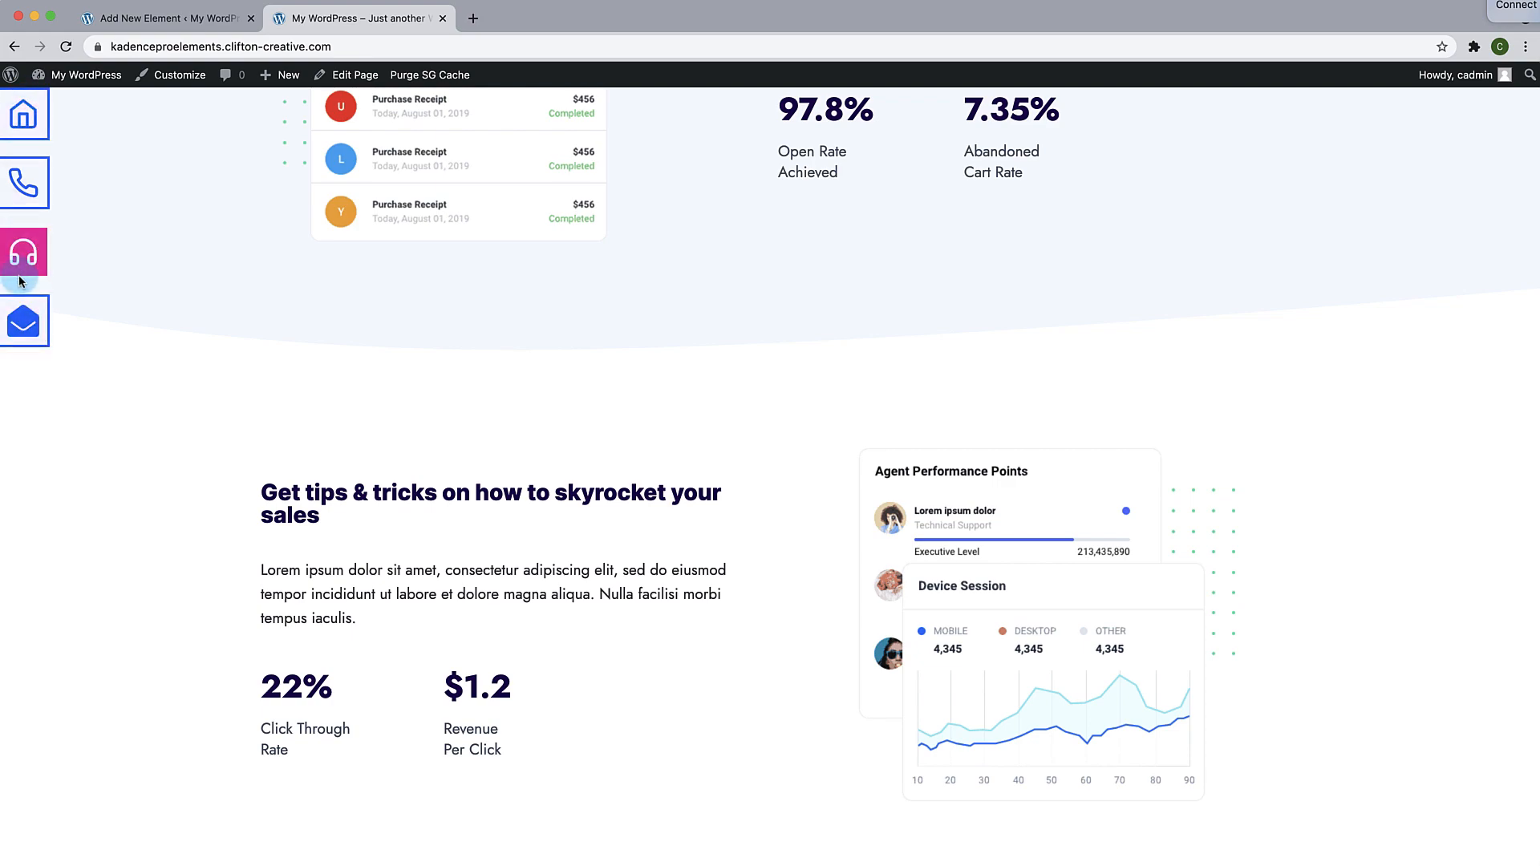
pyautogui.scroll(20, 302, 337)
pyautogui.scroll(-9, 302, 336)
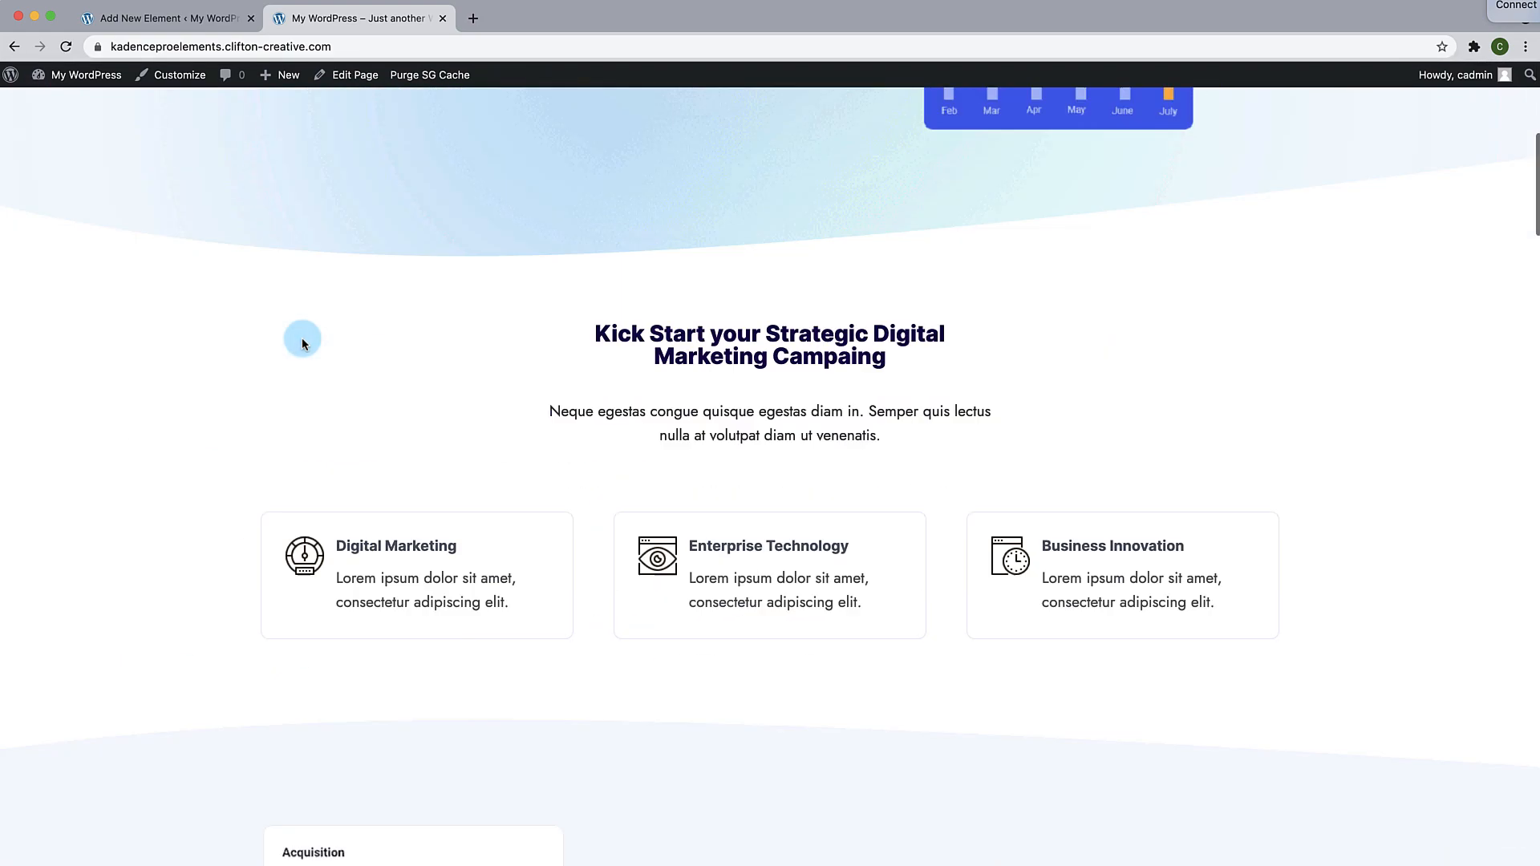
pyautogui.scroll(-9, 303, 343)
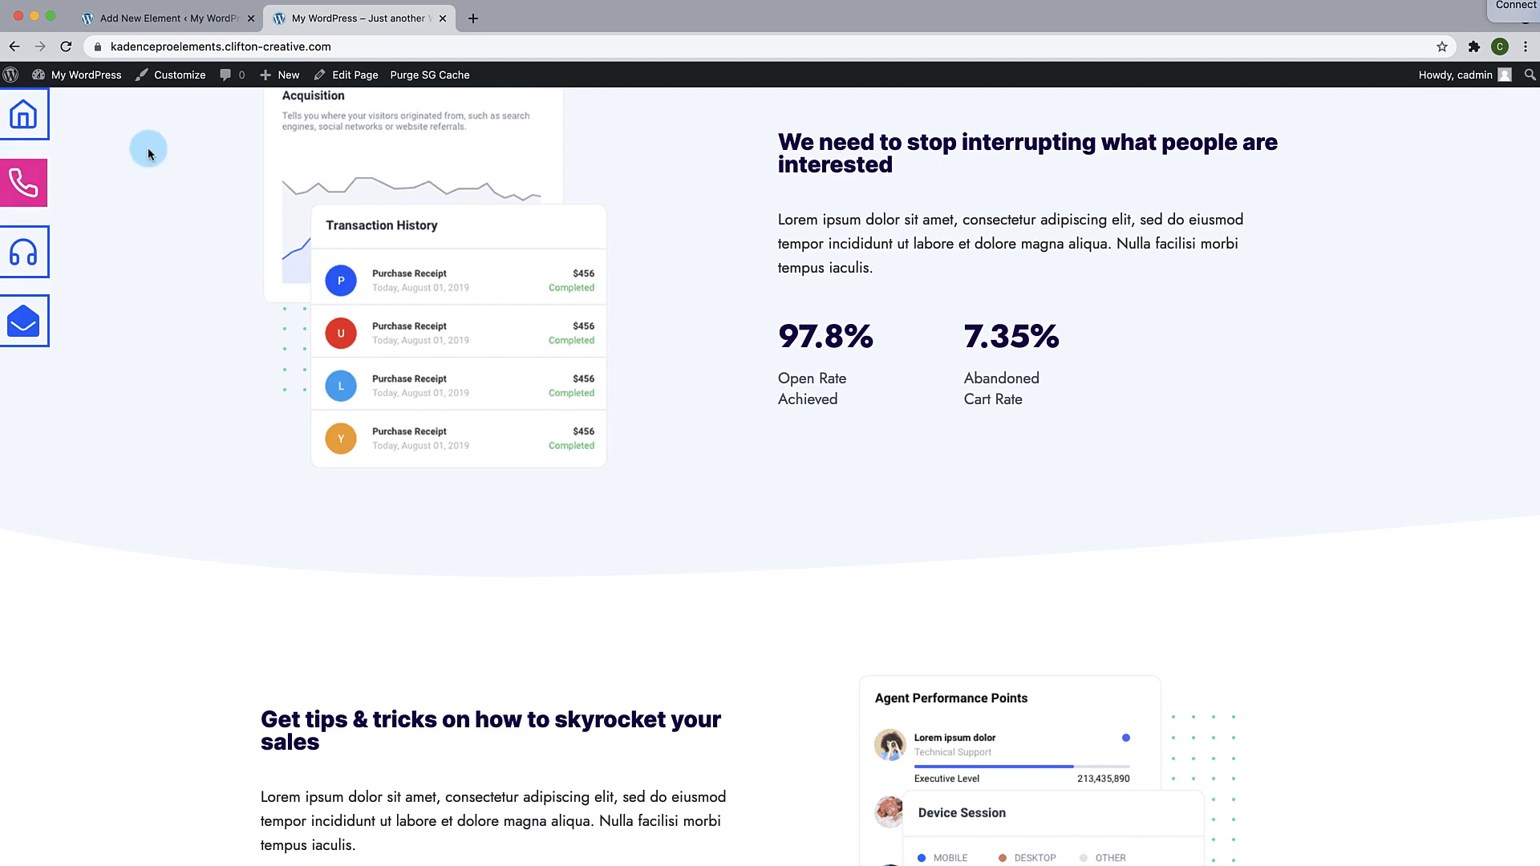
pyautogui.scroll(15, 206, 151)
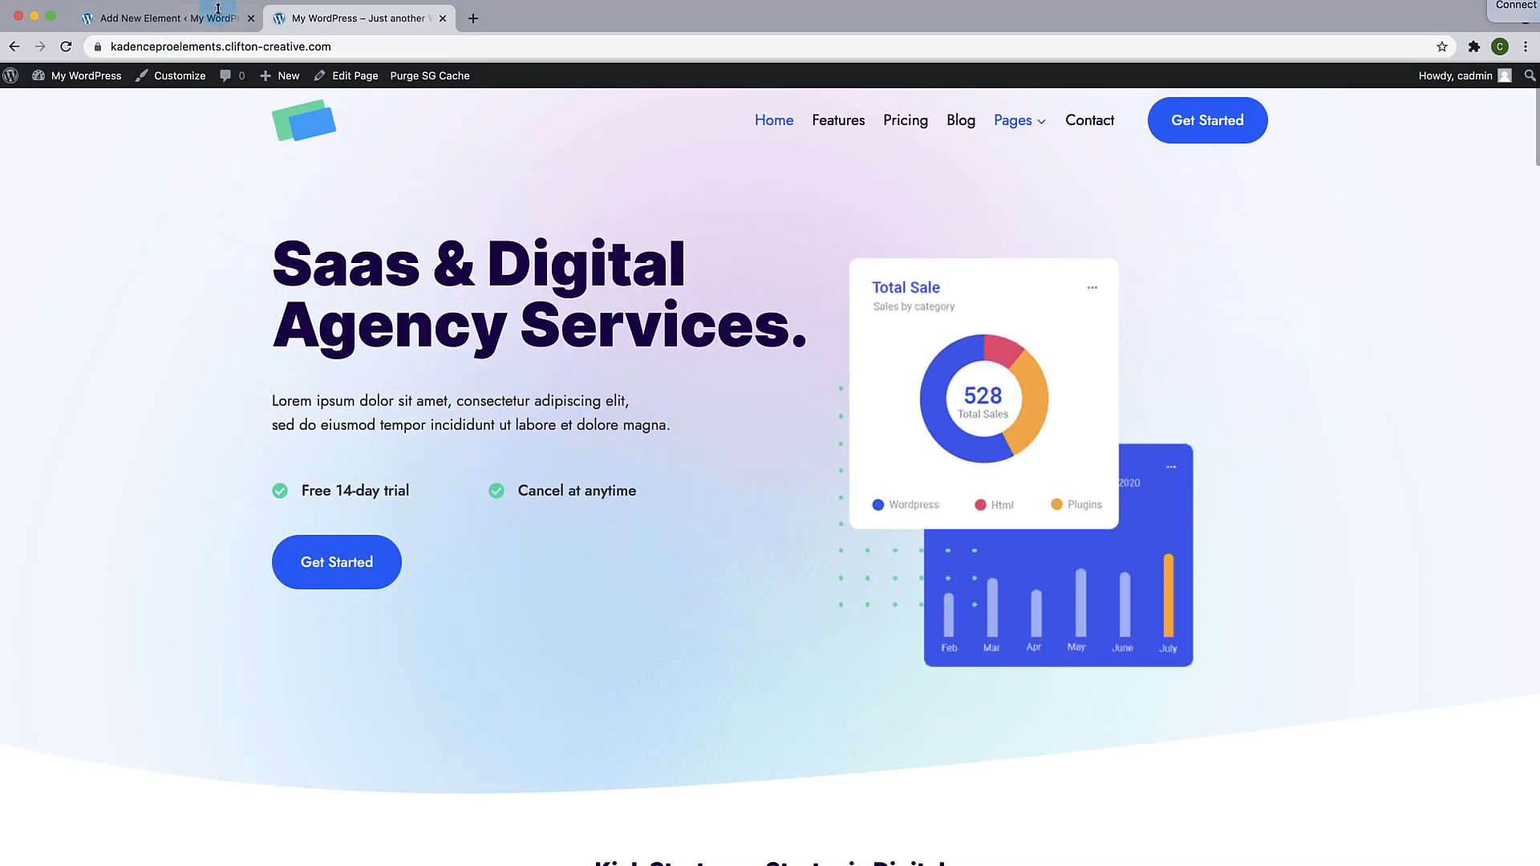
# Step: Give the element a Fixed width of 90 px, X distance 10 and Y distance 300 from the edge, and update it
pyautogui.click(192, 18)
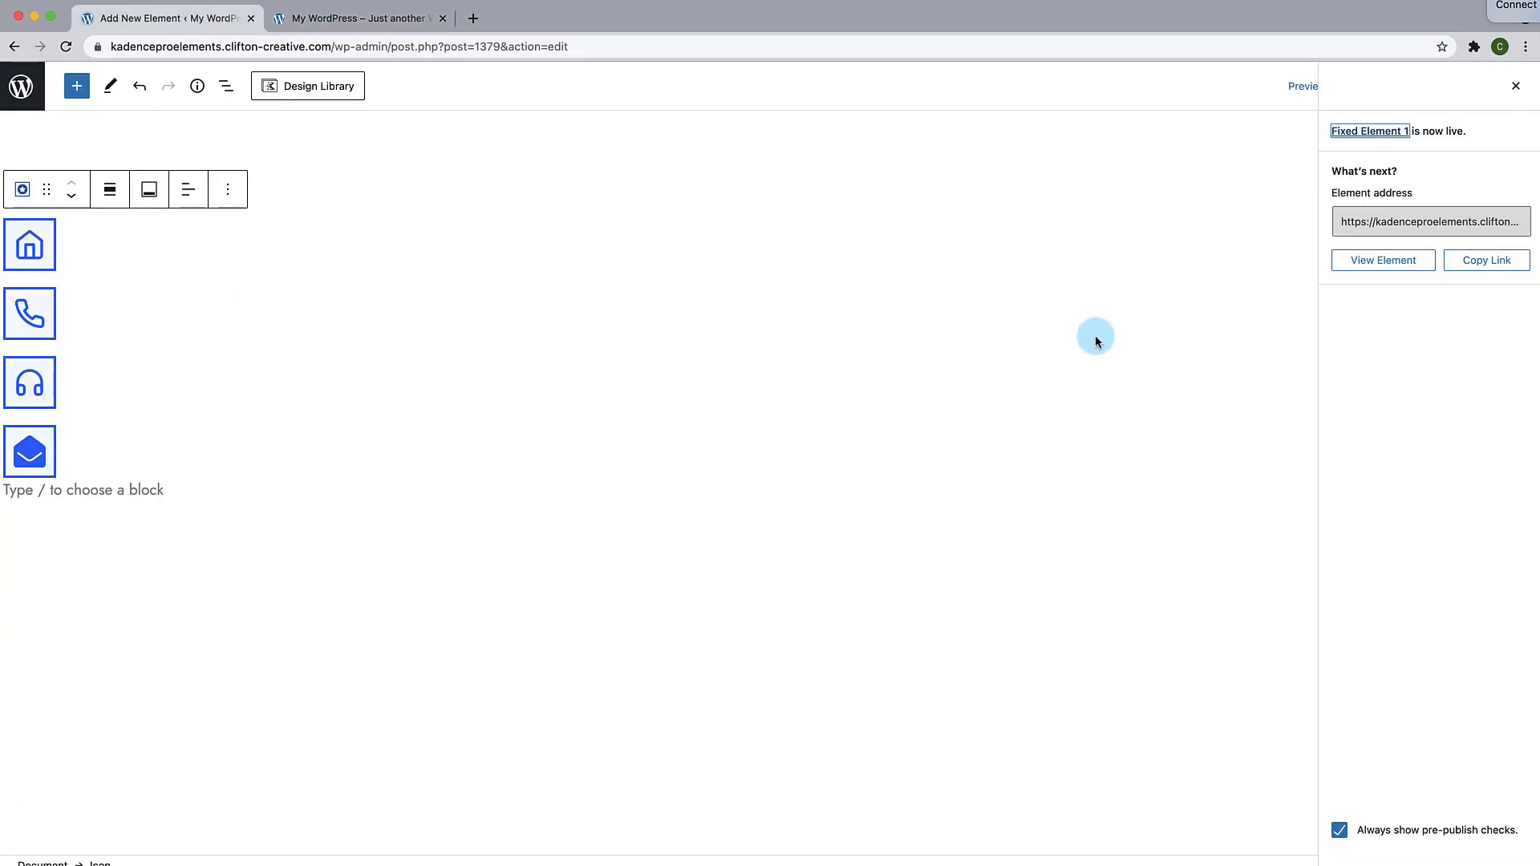
pyautogui.click(1515, 86)
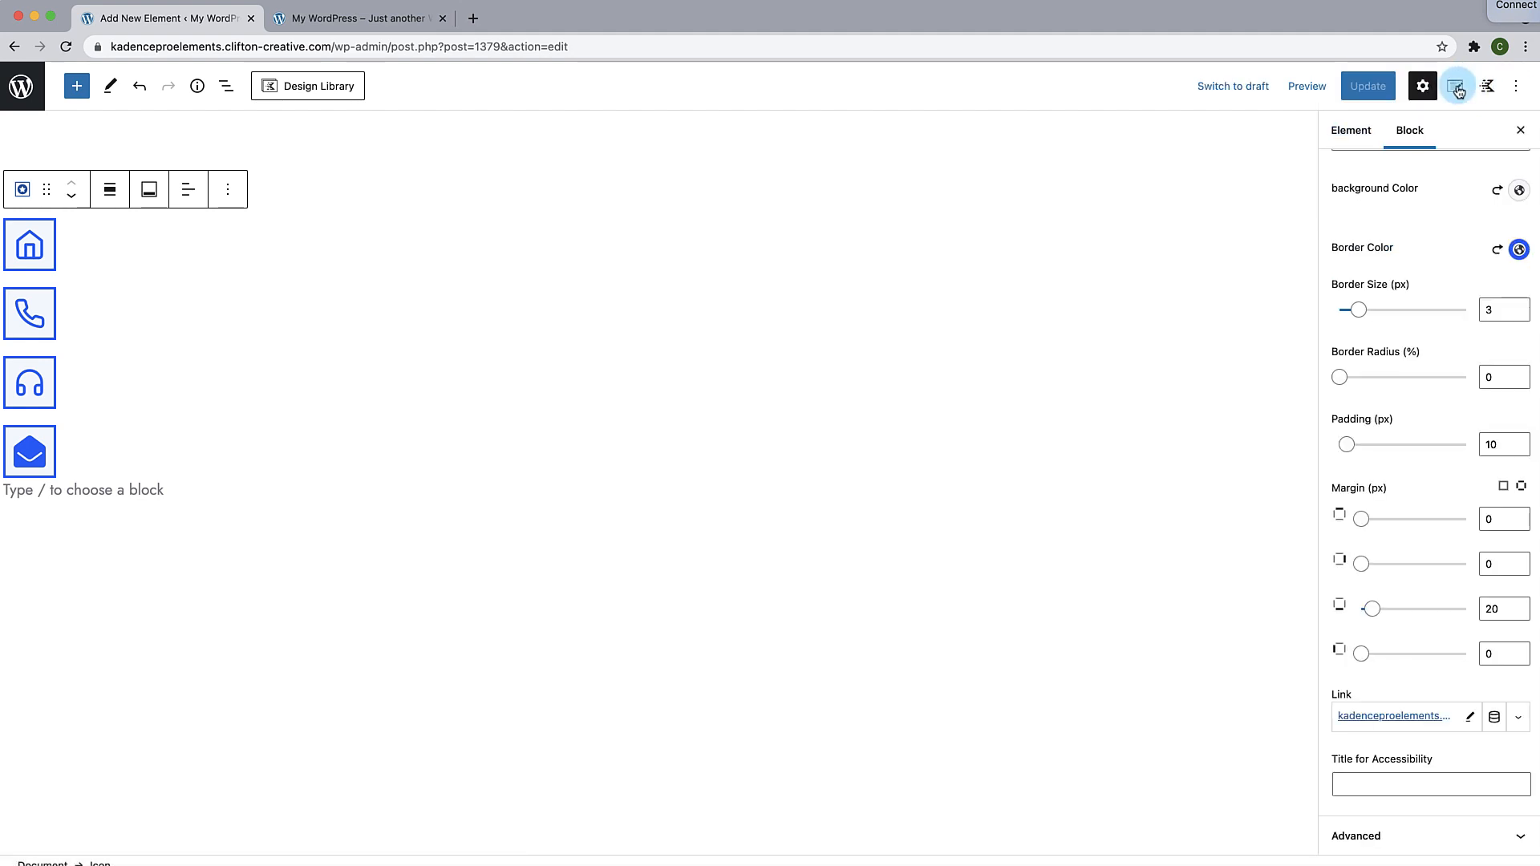
pyautogui.click(1457, 88)
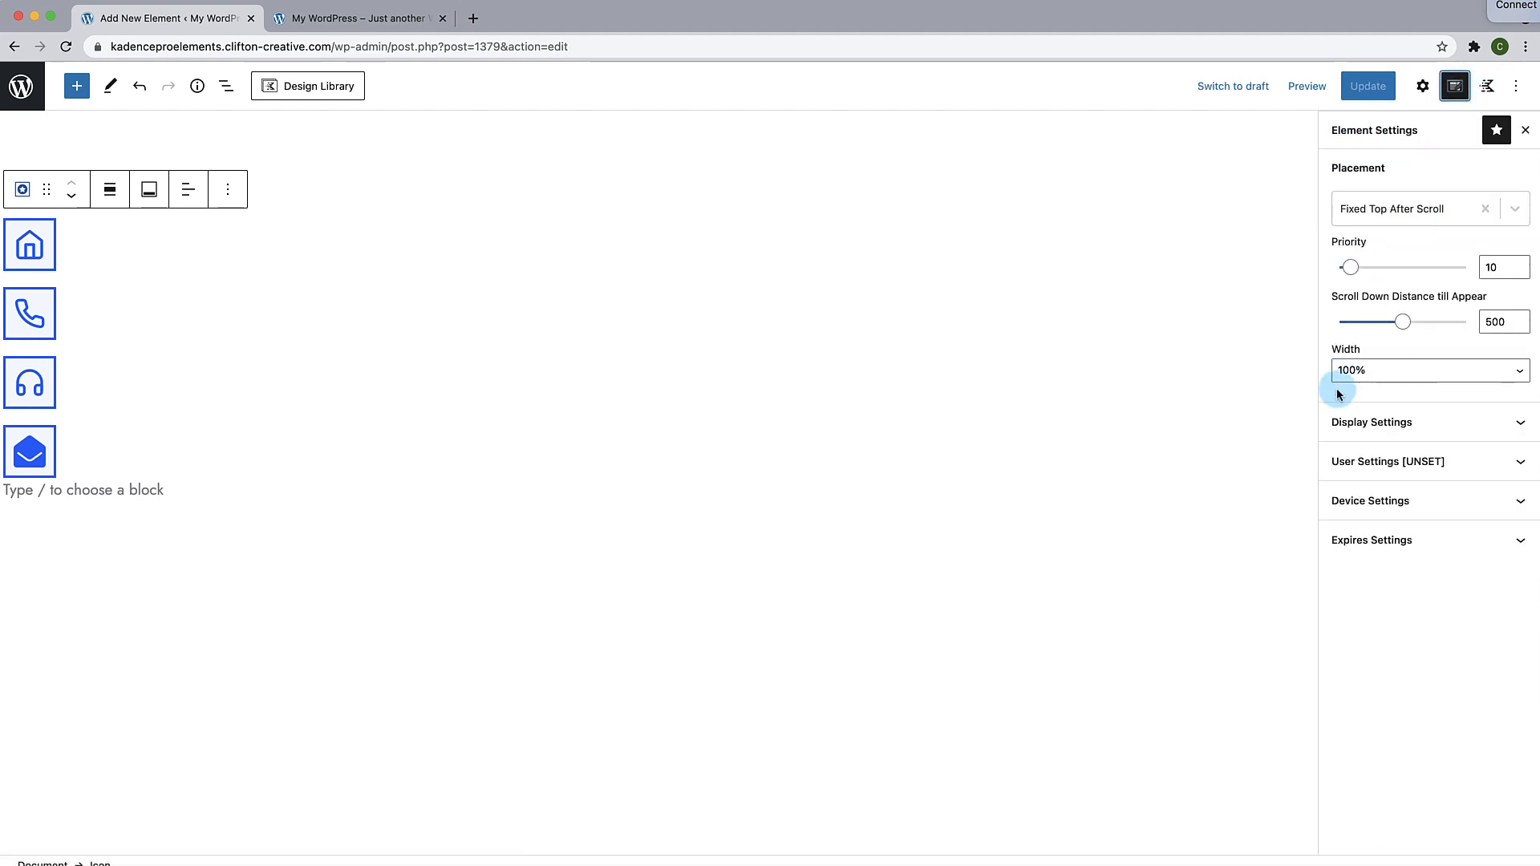
pyautogui.click(1449, 377)
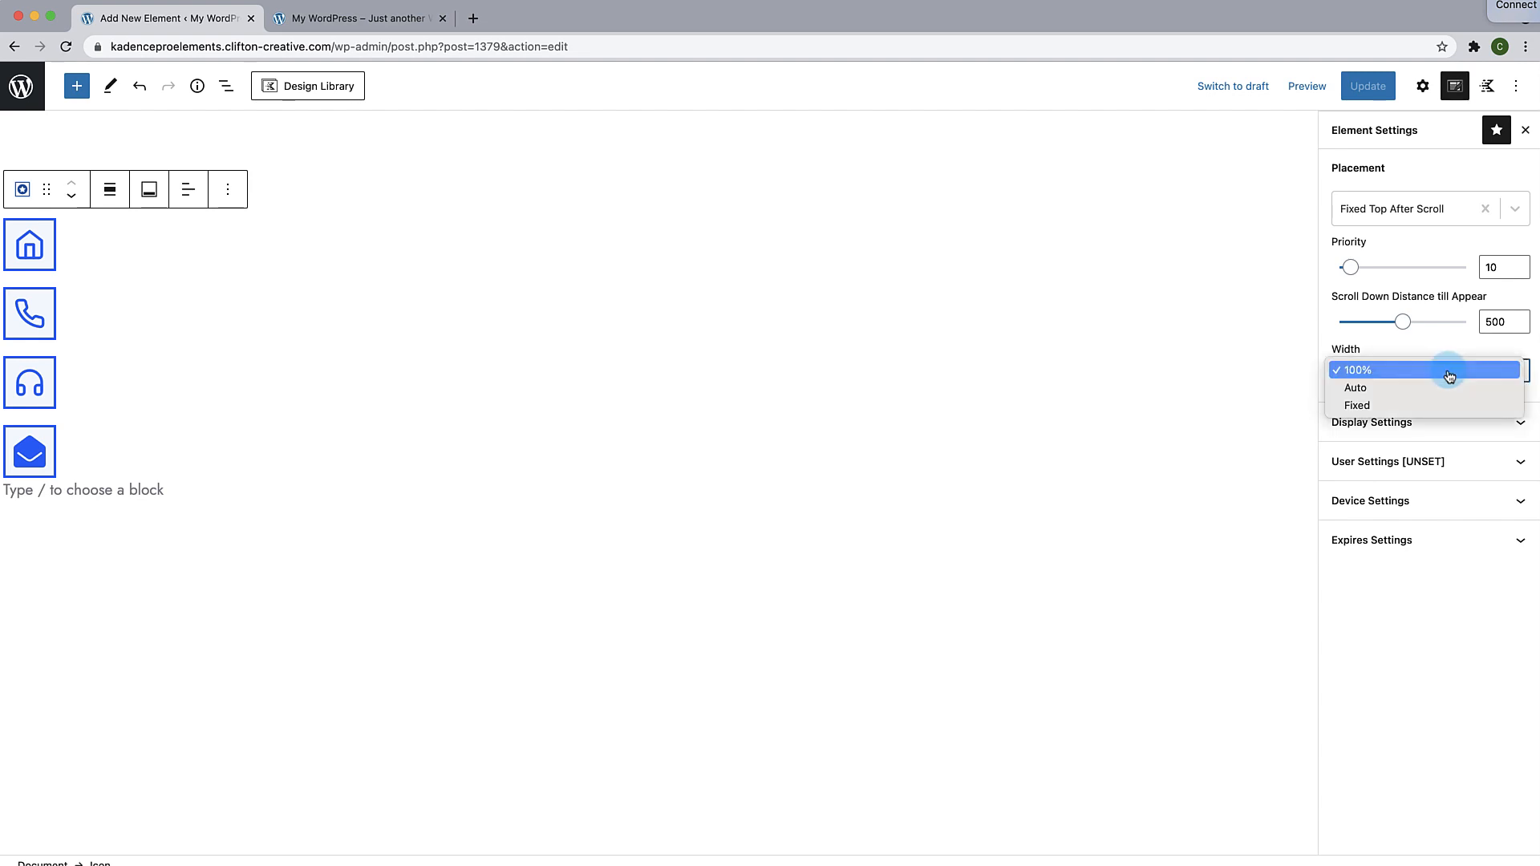
pyautogui.click(1400, 404)
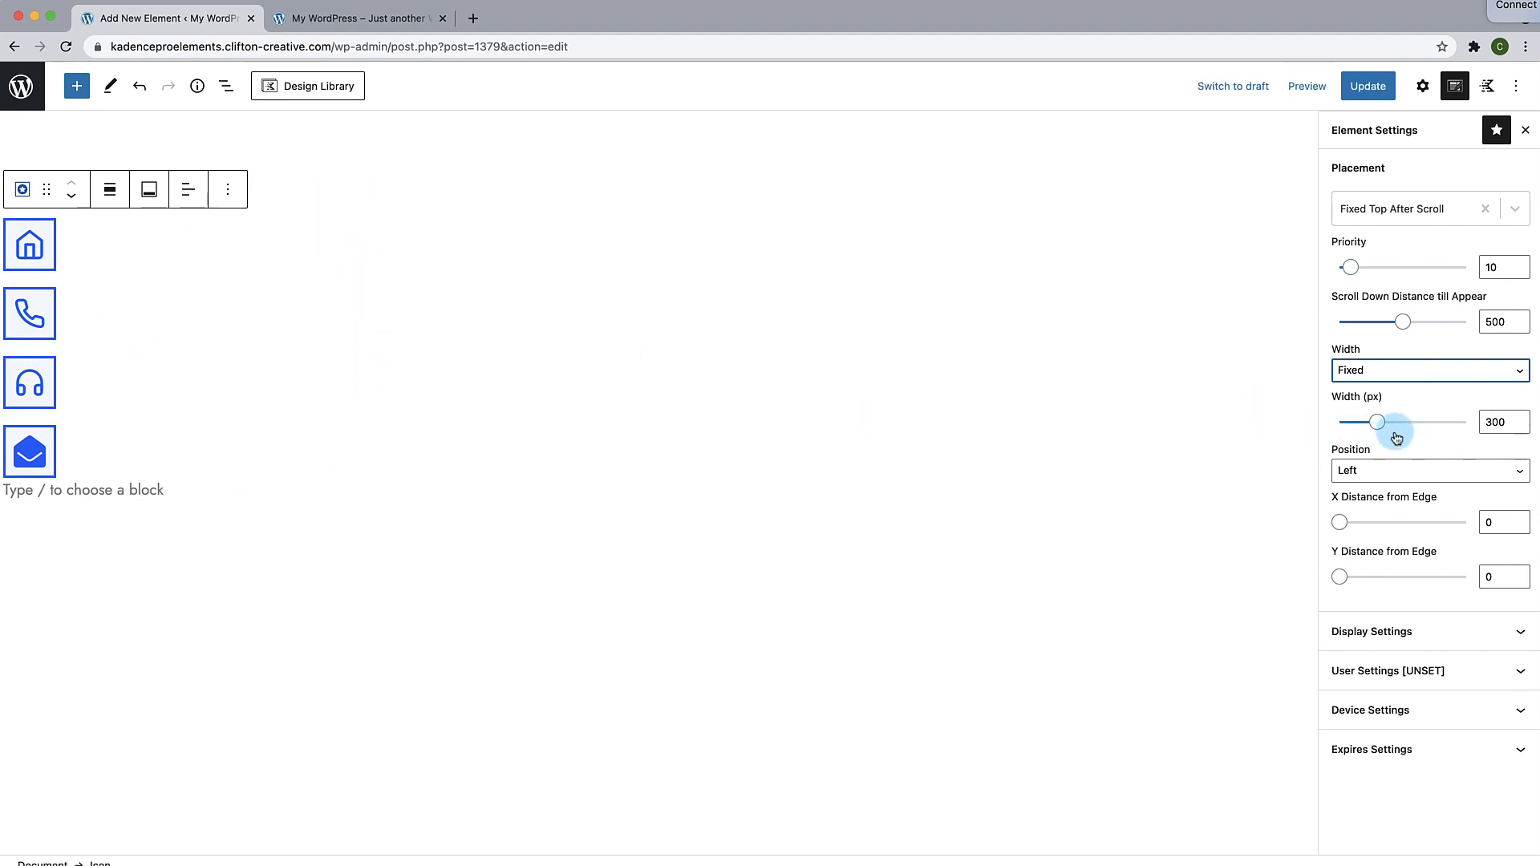
pyautogui.click(1497, 422)
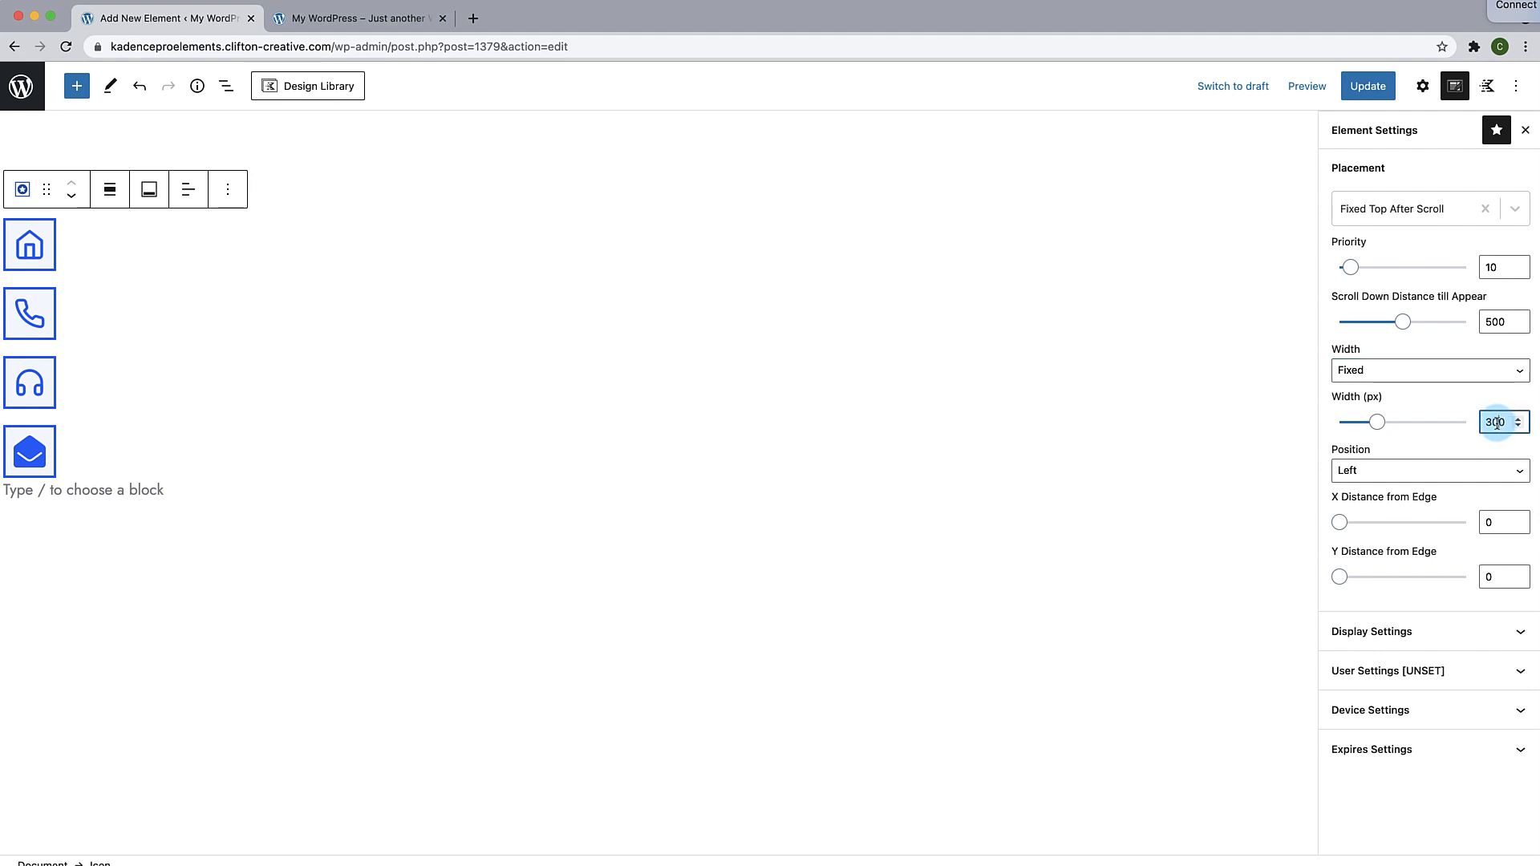
pyautogui.click(1483, 422)
pyautogui.write('90')
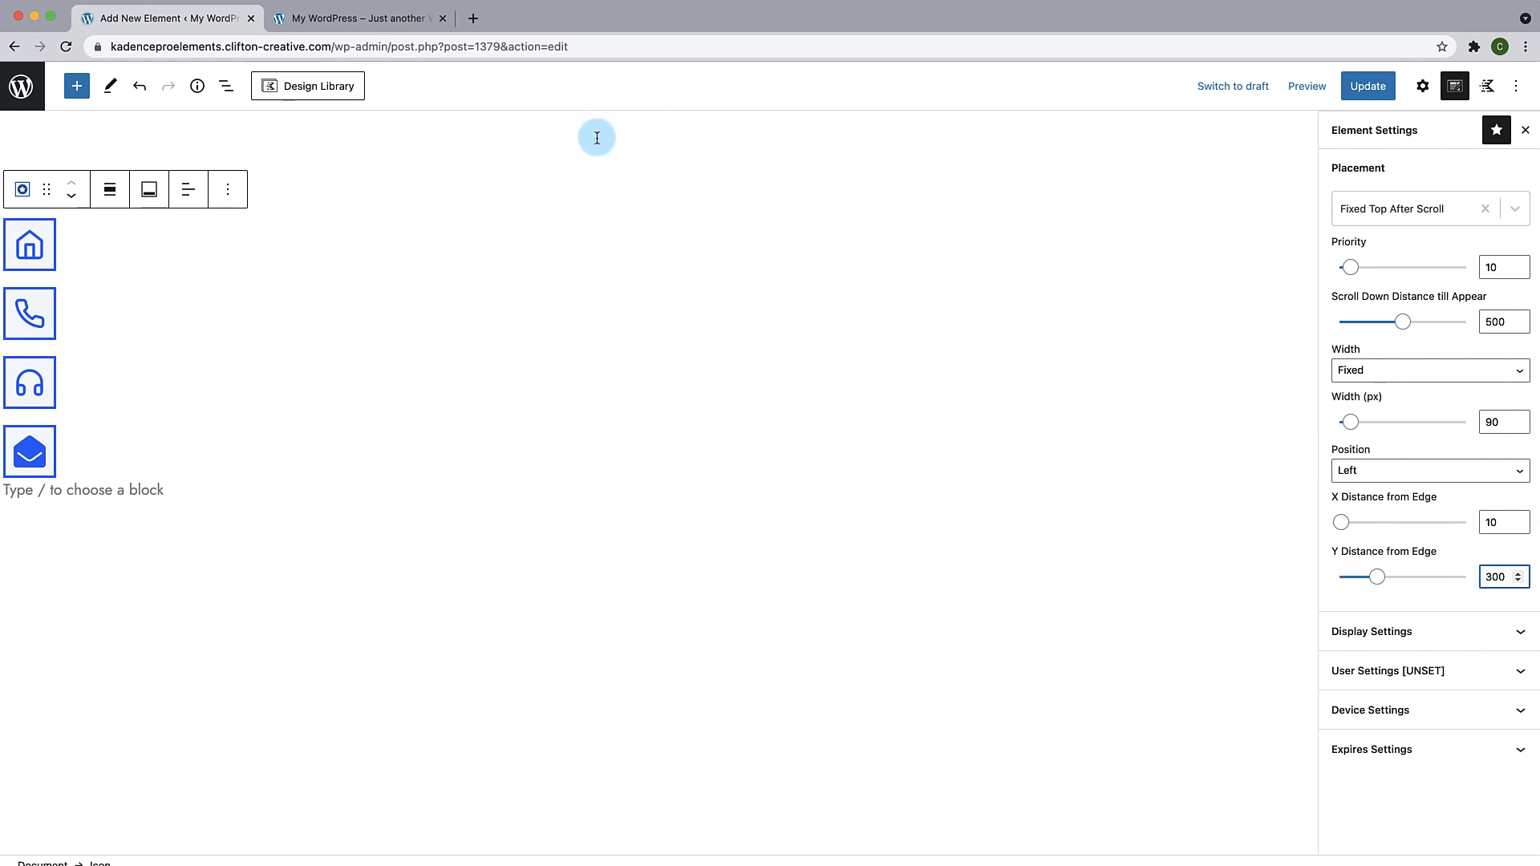
pyautogui.click(1369, 88)
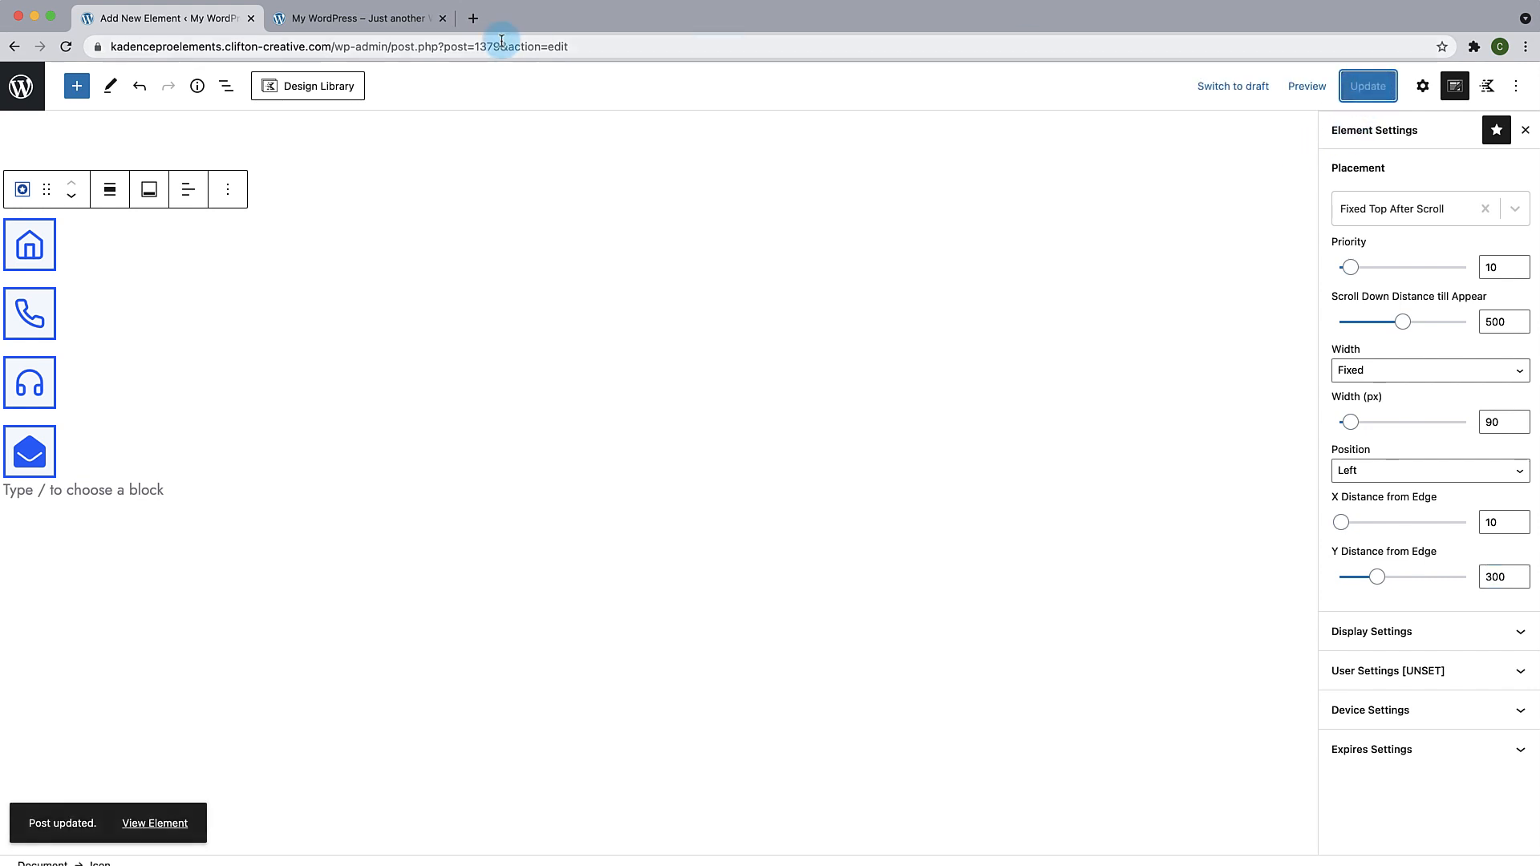
# Step: Reload the site's home page and check the icons' new position and scroll-triggered appearance
pyautogui.click(375, 19)
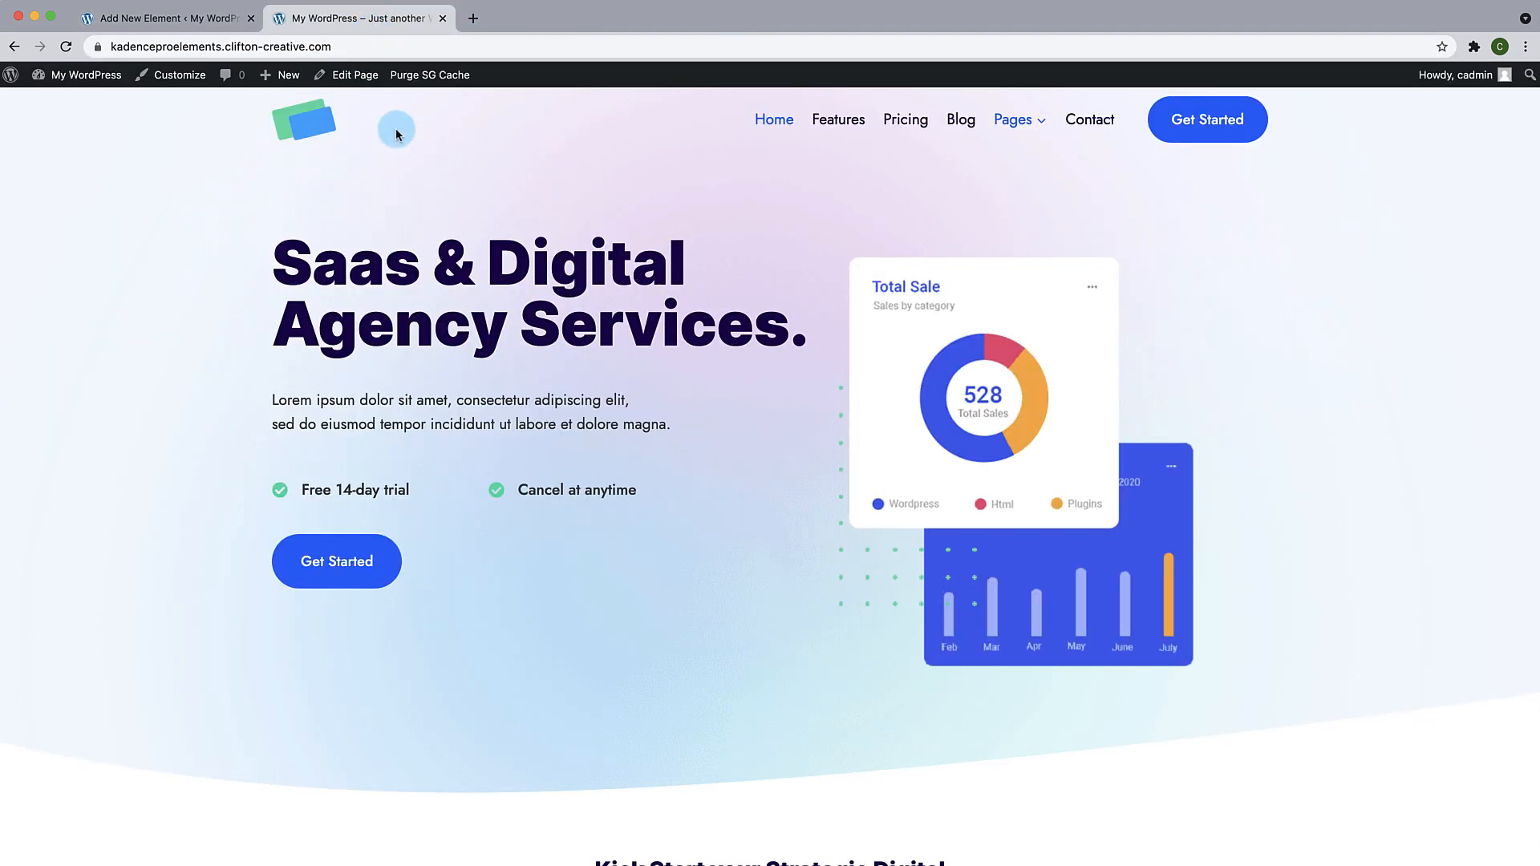
pyautogui.click(67, 47)
pyautogui.scroll(-9, 557, 419)
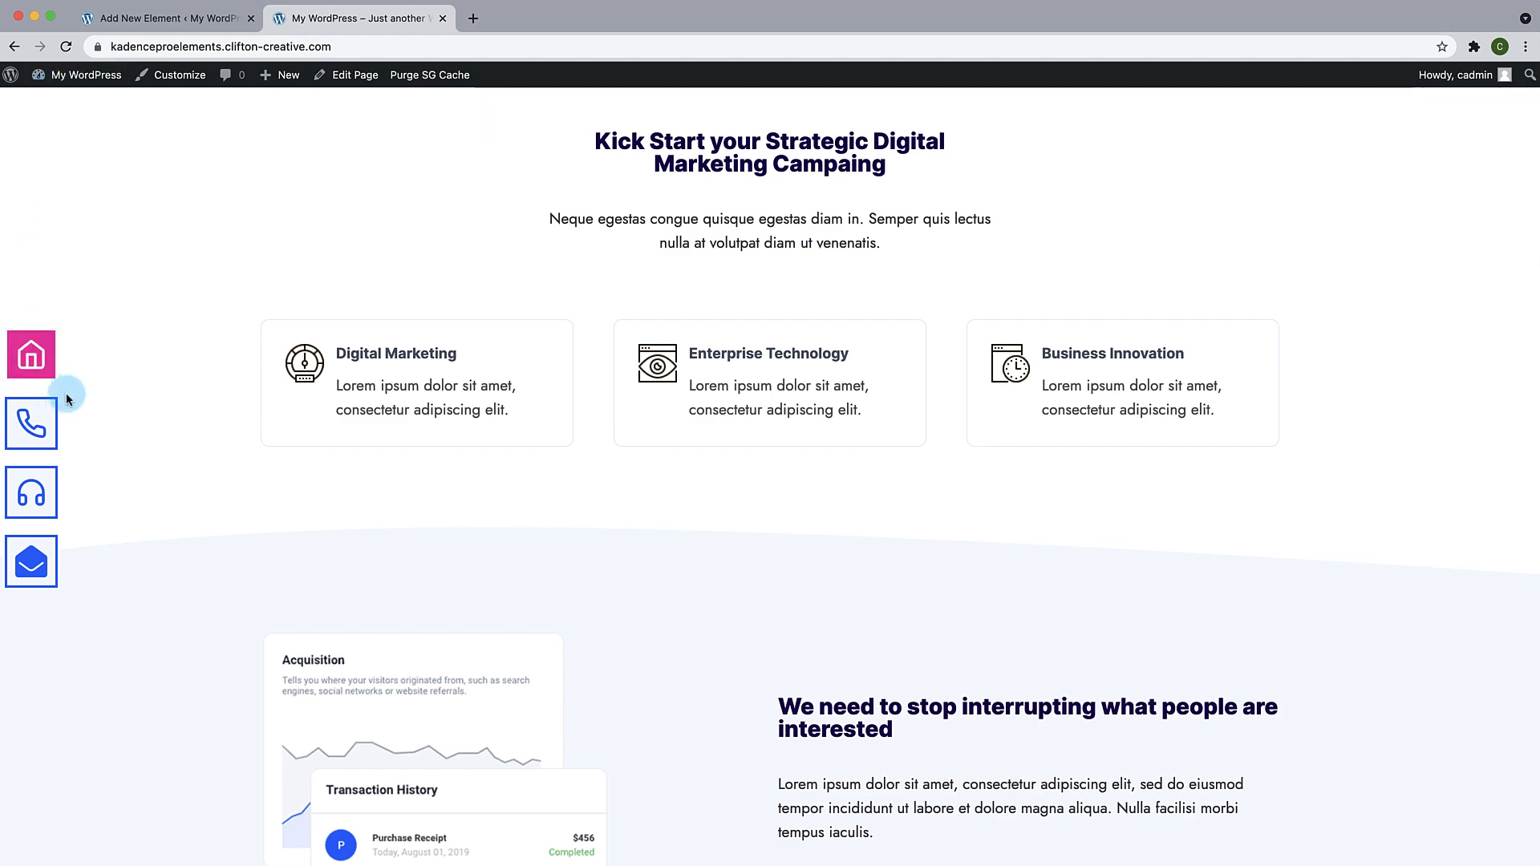
pyautogui.scroll(10, 469, 475)
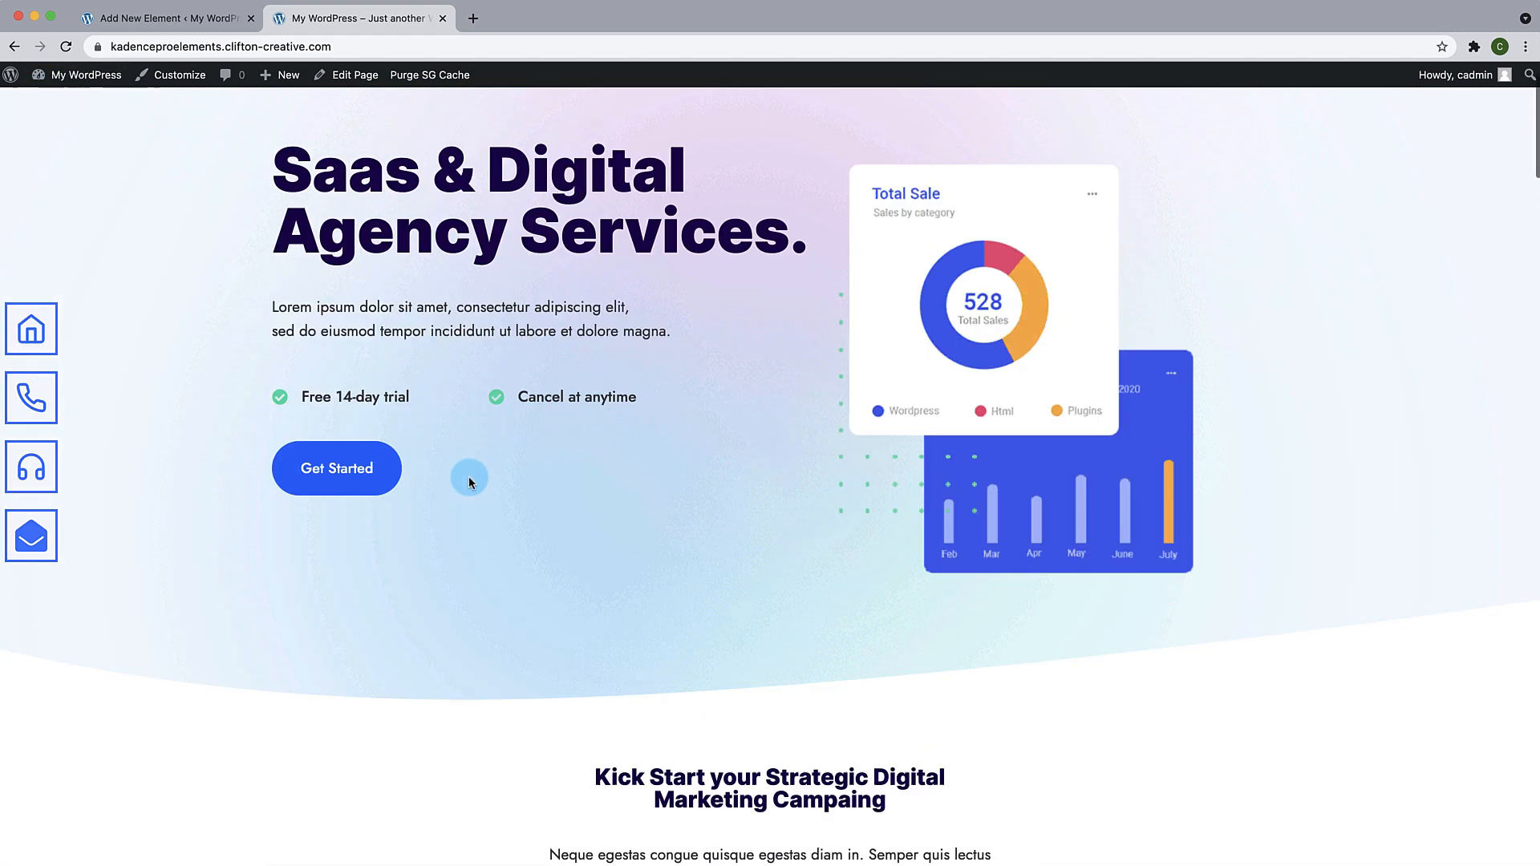
pyautogui.scroll(-10, 469, 475)
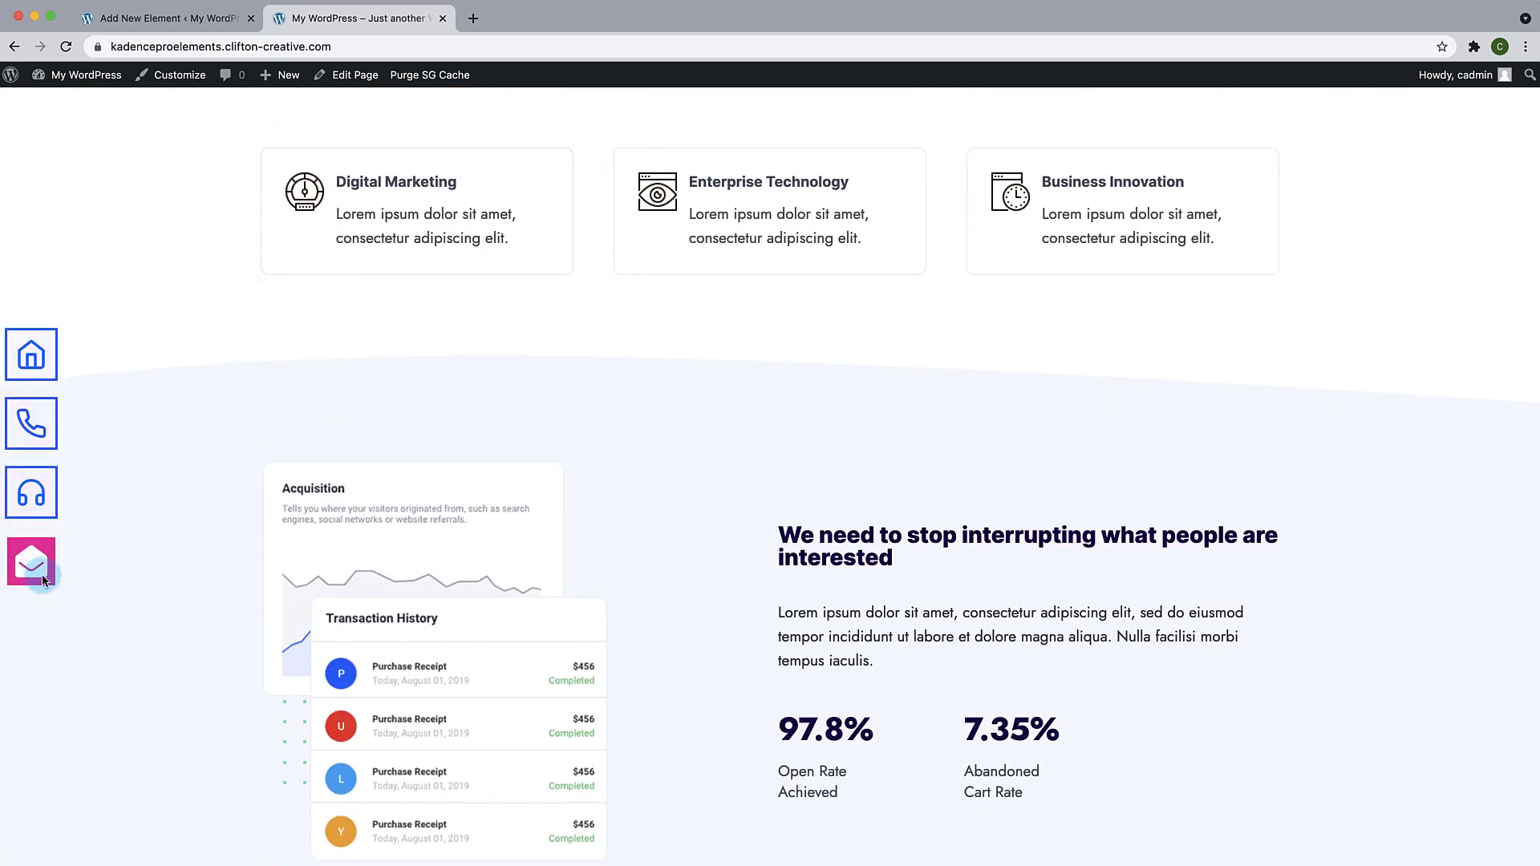
pyautogui.scroll(4, 457, 437)
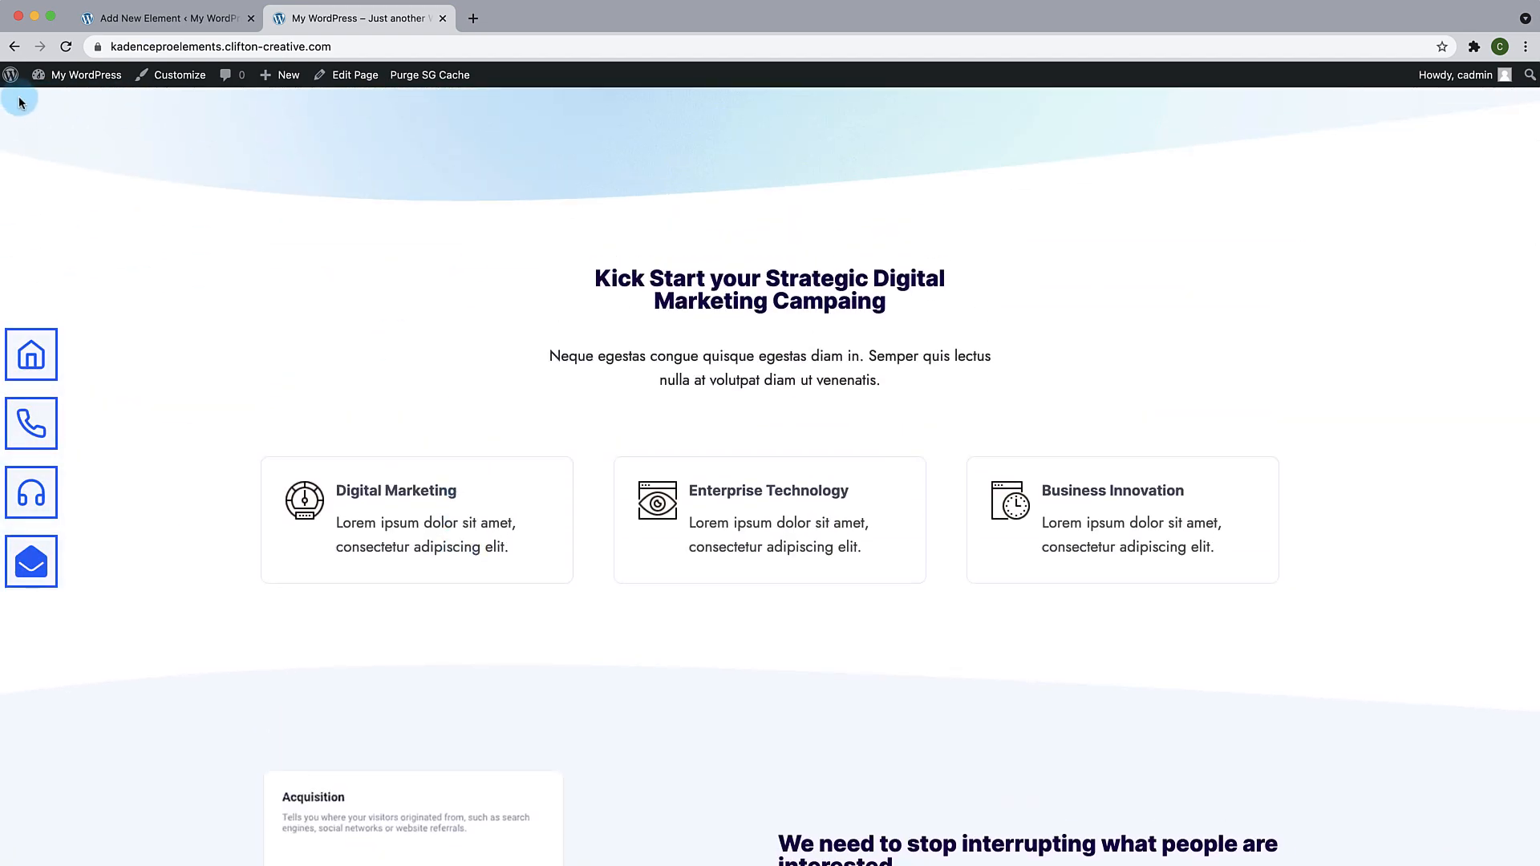
pyautogui.scroll(-4, 615, 351)
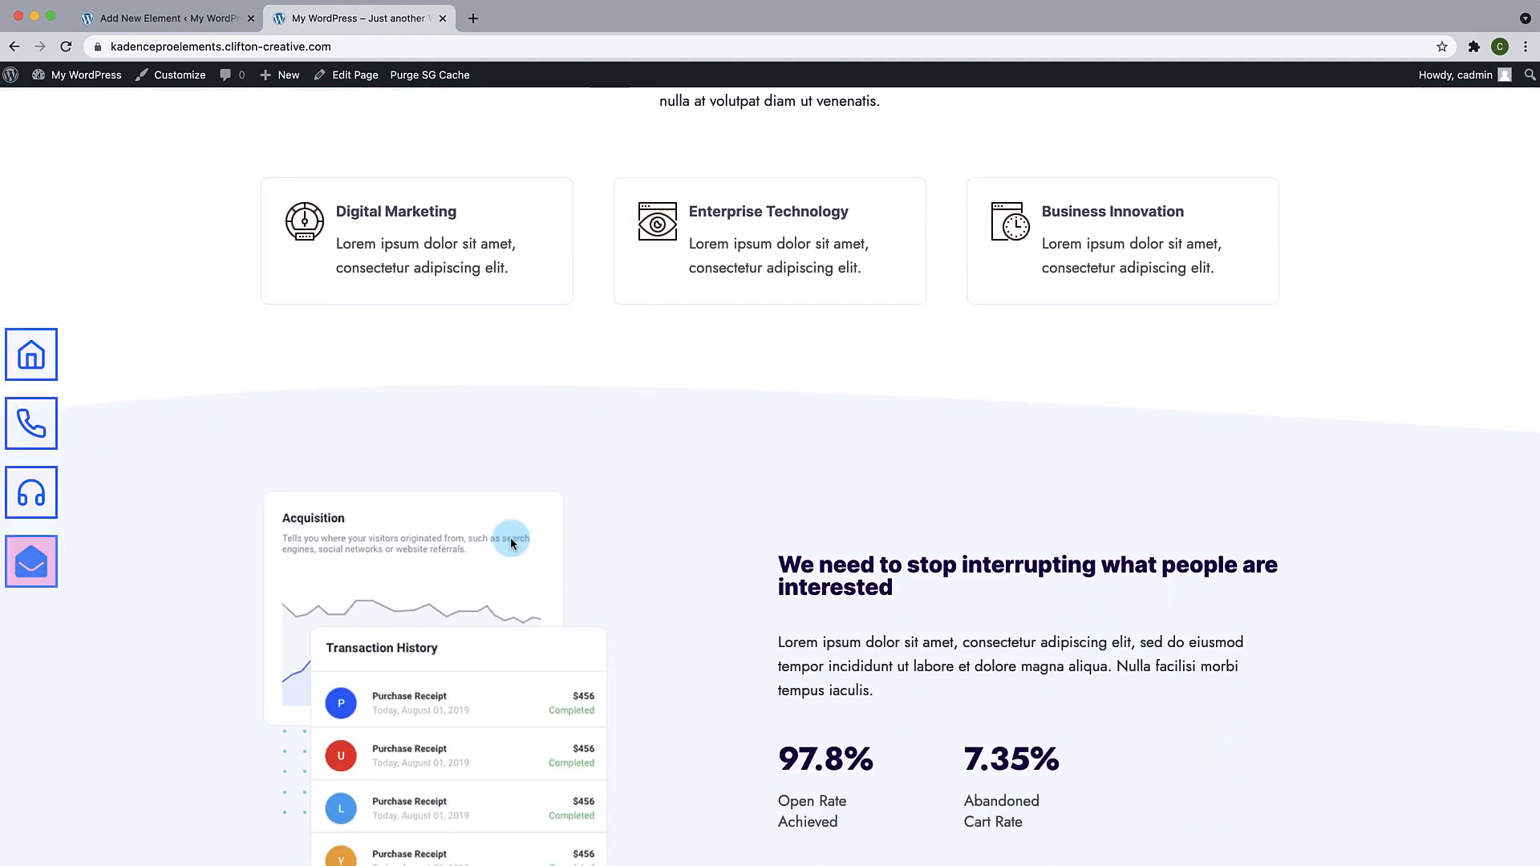
# Step: Examine how the fixed icons sit over the page sections, the blue contact bar and the footer along the whole home page
pyautogui.scroll(-11, 511, 537)
pyautogui.scroll(-15, 510, 537)
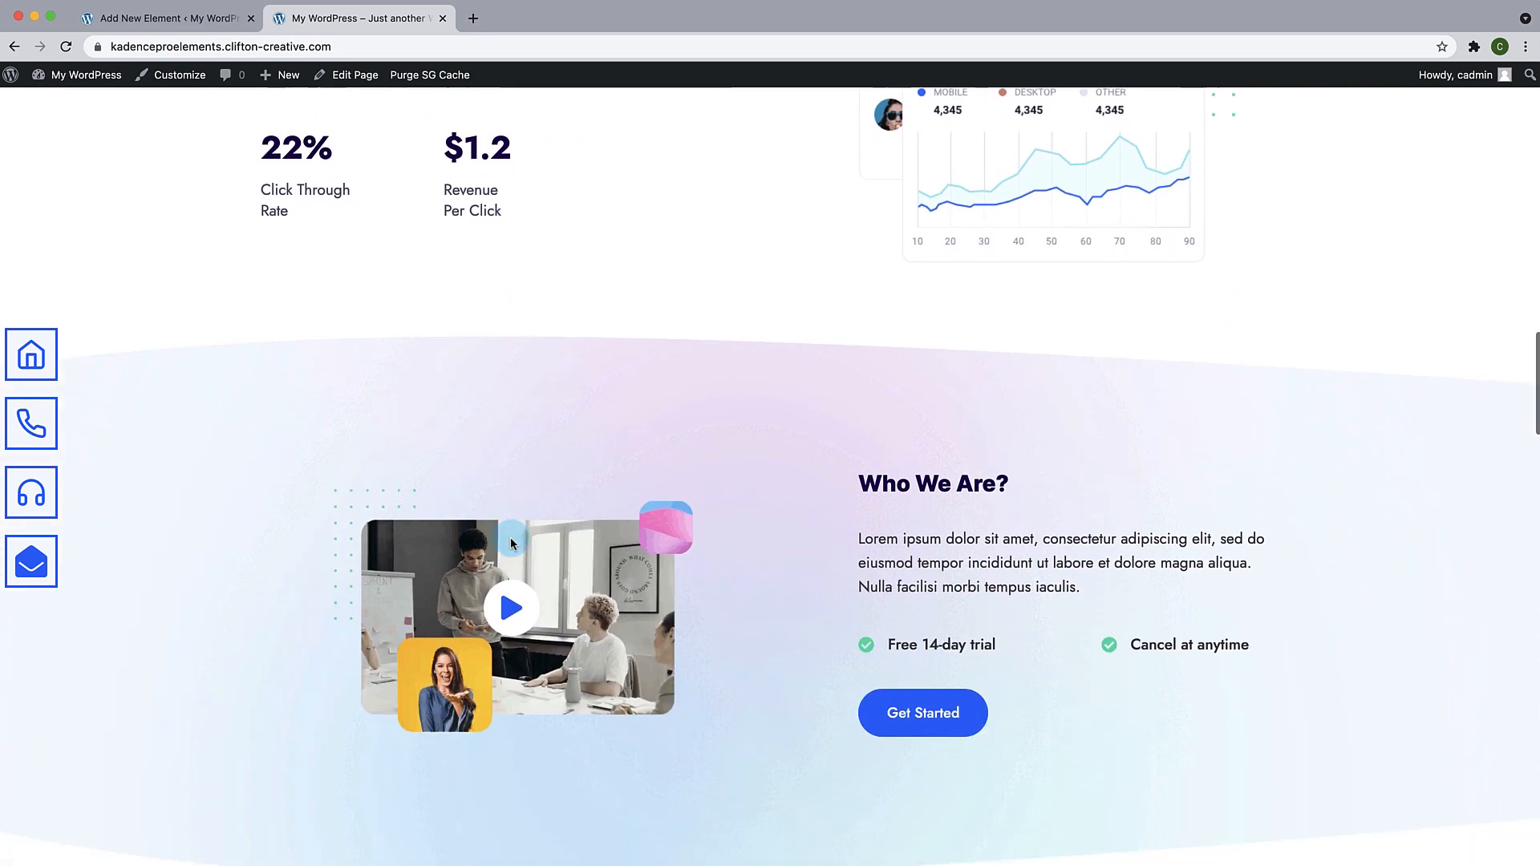
pyautogui.scroll(-20, 511, 544)
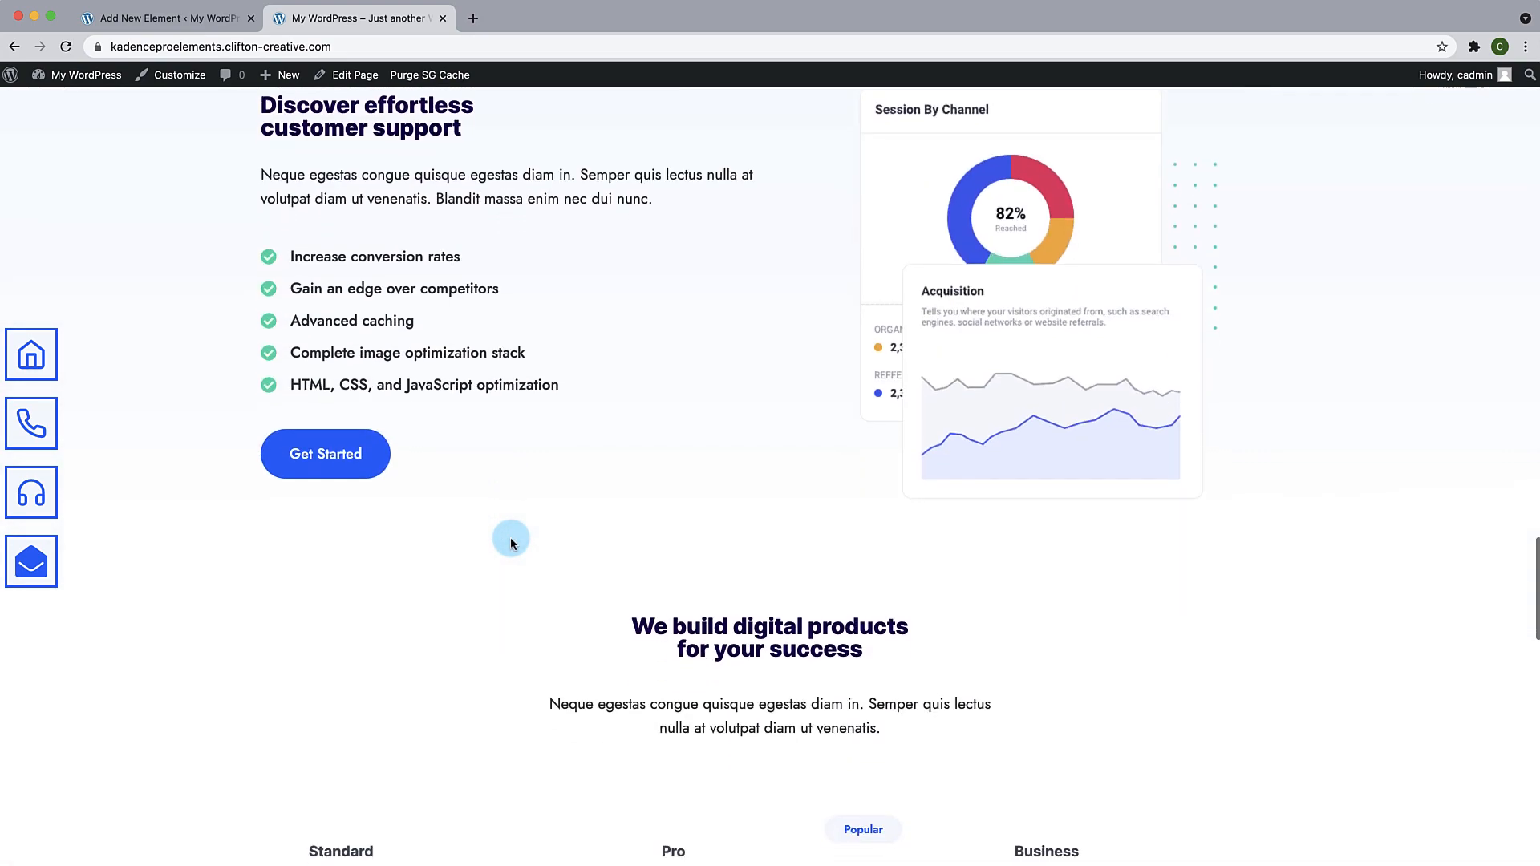
pyautogui.scroll(-7, 510, 544)
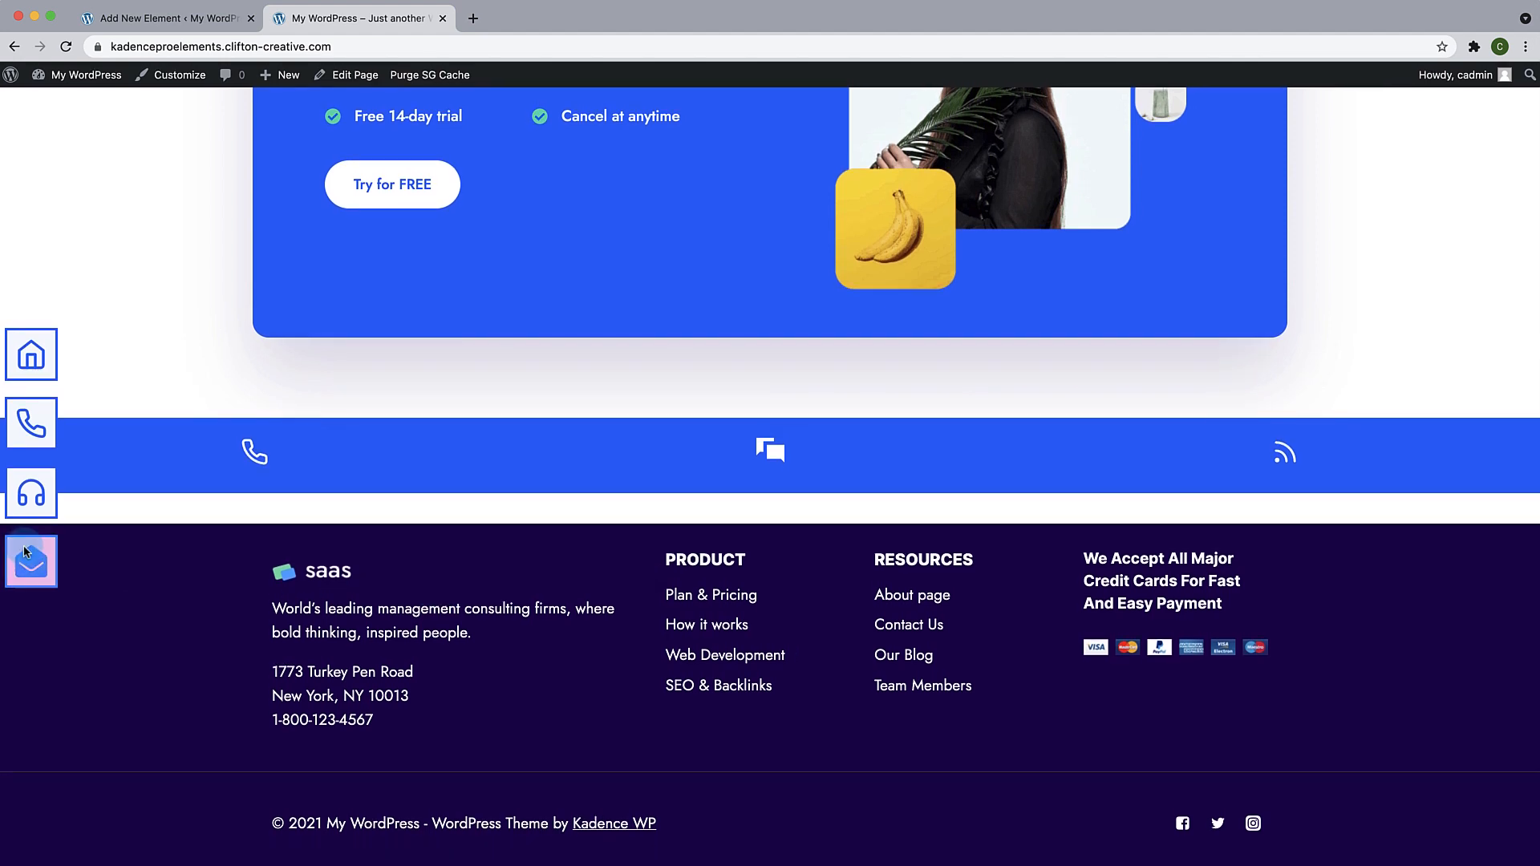
pyautogui.scroll(1, 218, 574)
pyautogui.scroll(2, 217, 573)
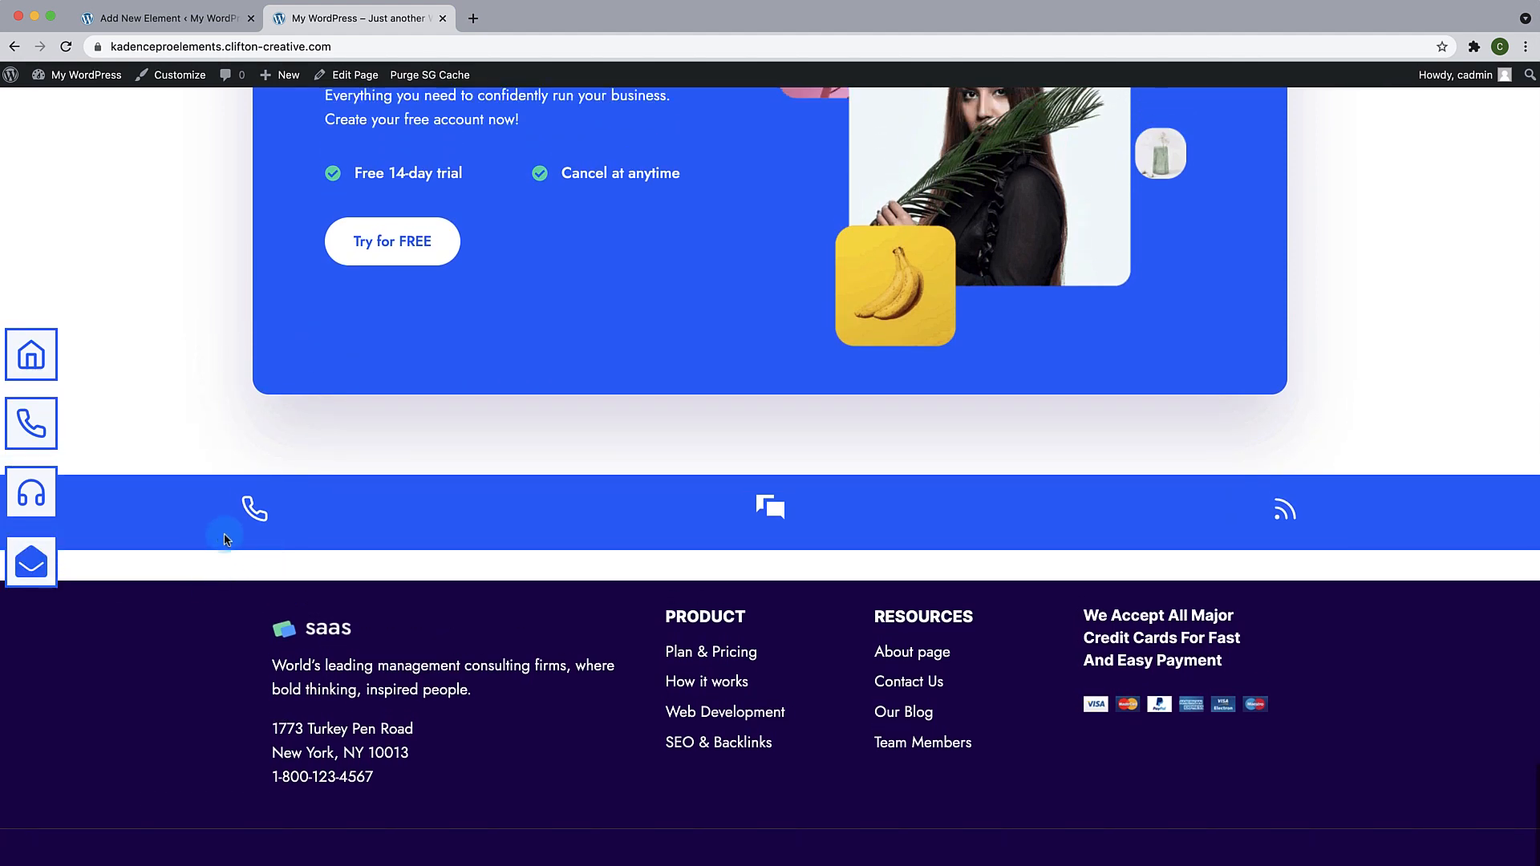
pyautogui.scroll(1, 357, 619)
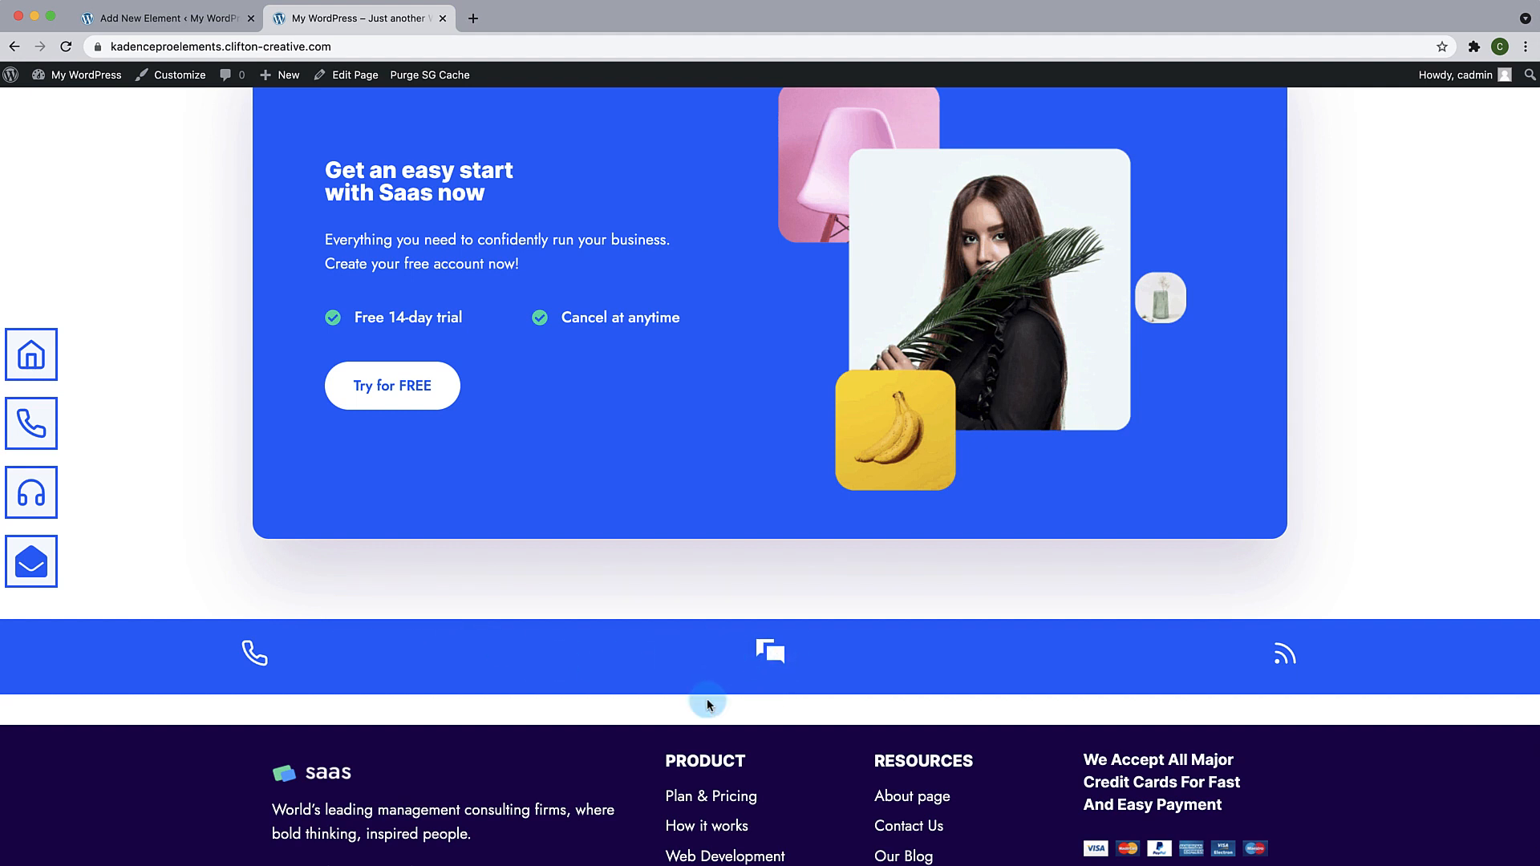
pyautogui.scroll(-3, 707, 703)
pyautogui.scroll(6, 498, 465)
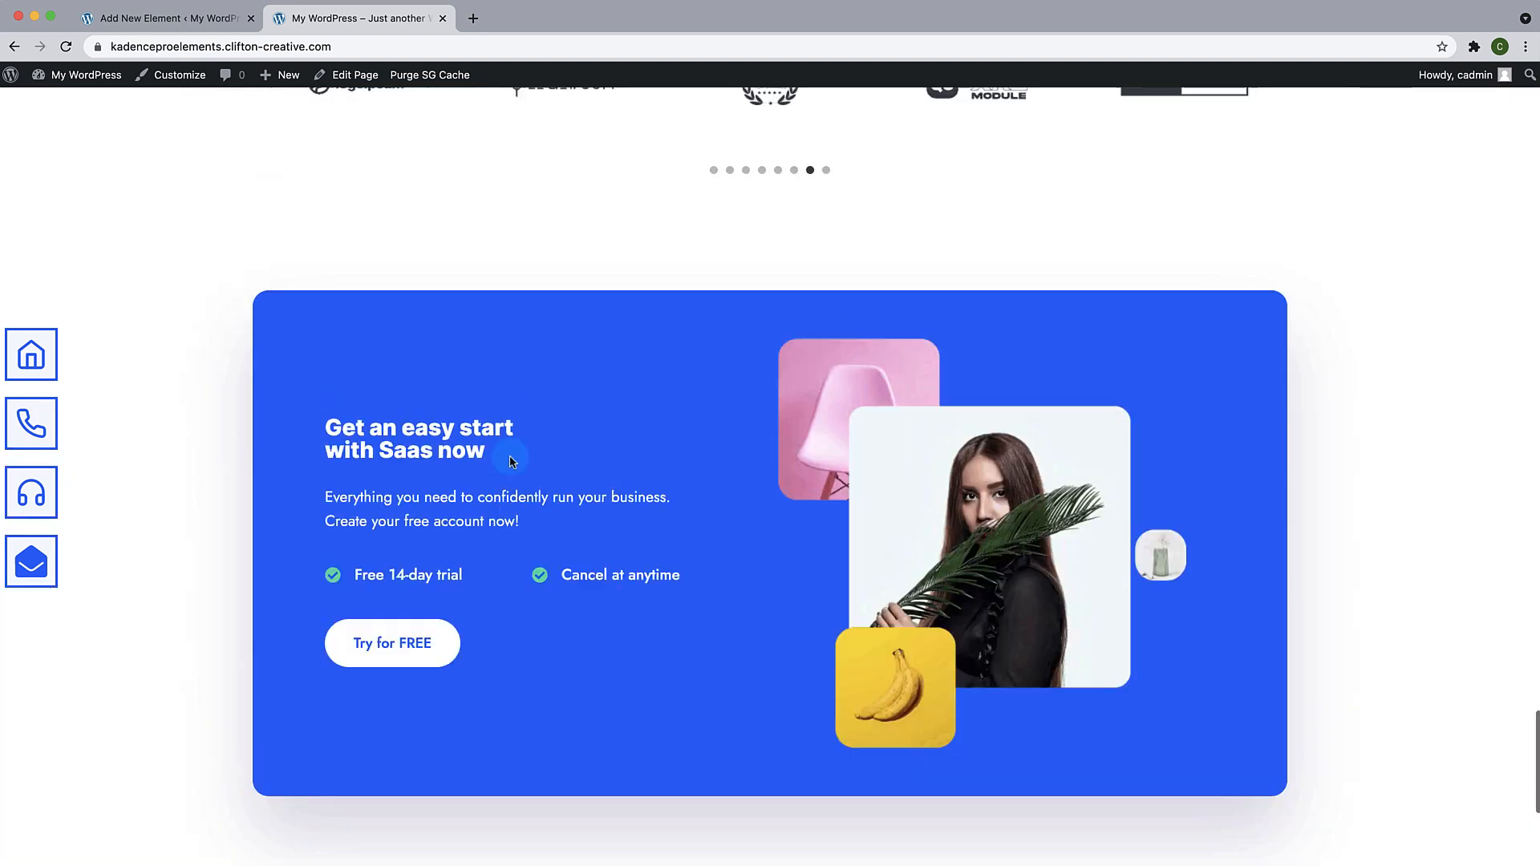
pyautogui.scroll(5, 510, 461)
pyautogui.scroll(-9, 509, 454)
pyautogui.scroll(1, 509, 452)
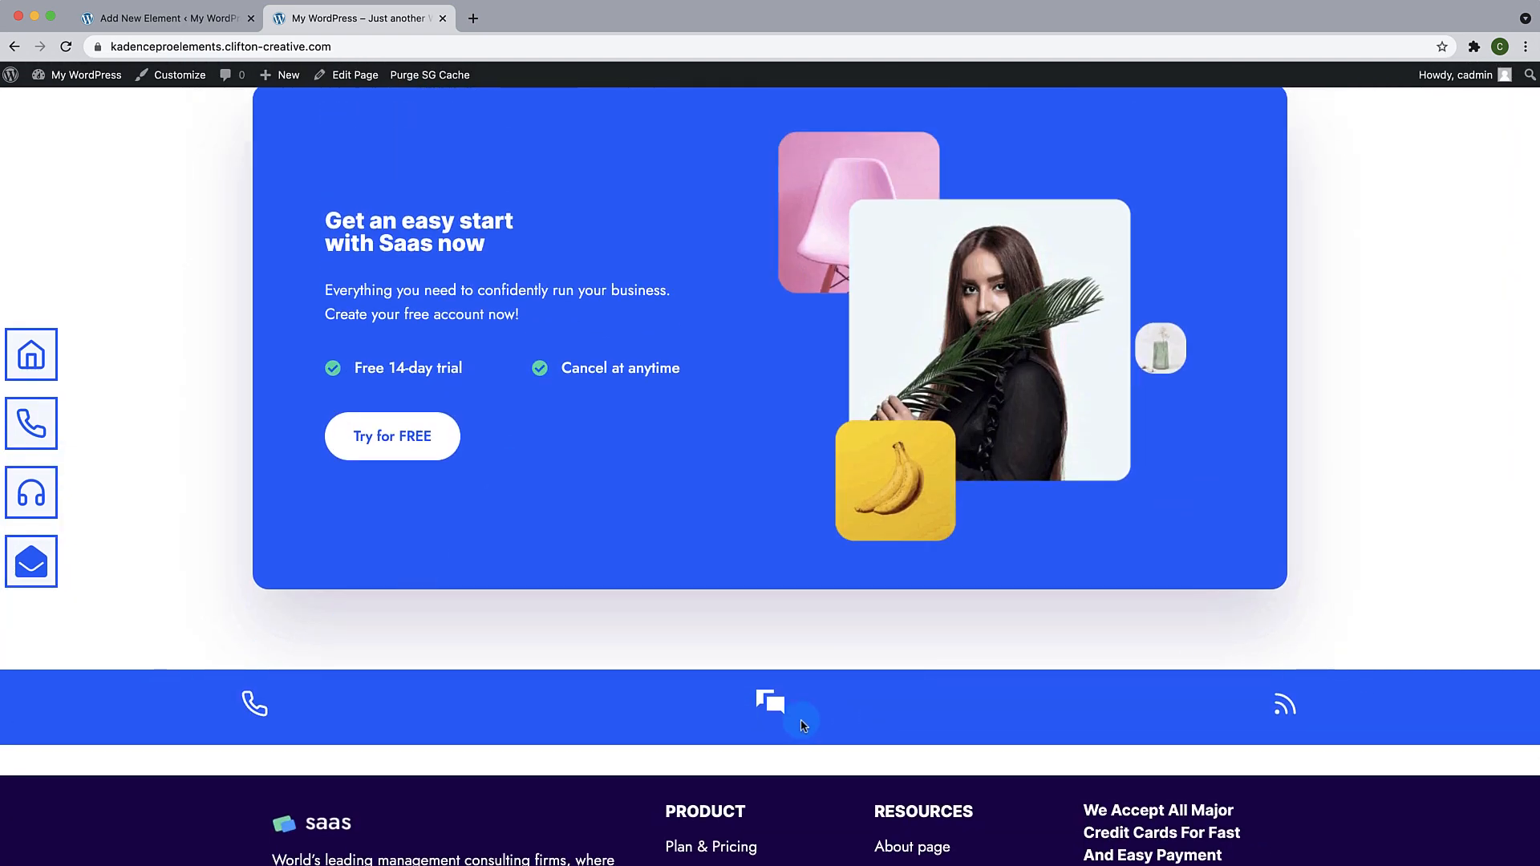
pyautogui.scroll(-3, 896, 722)
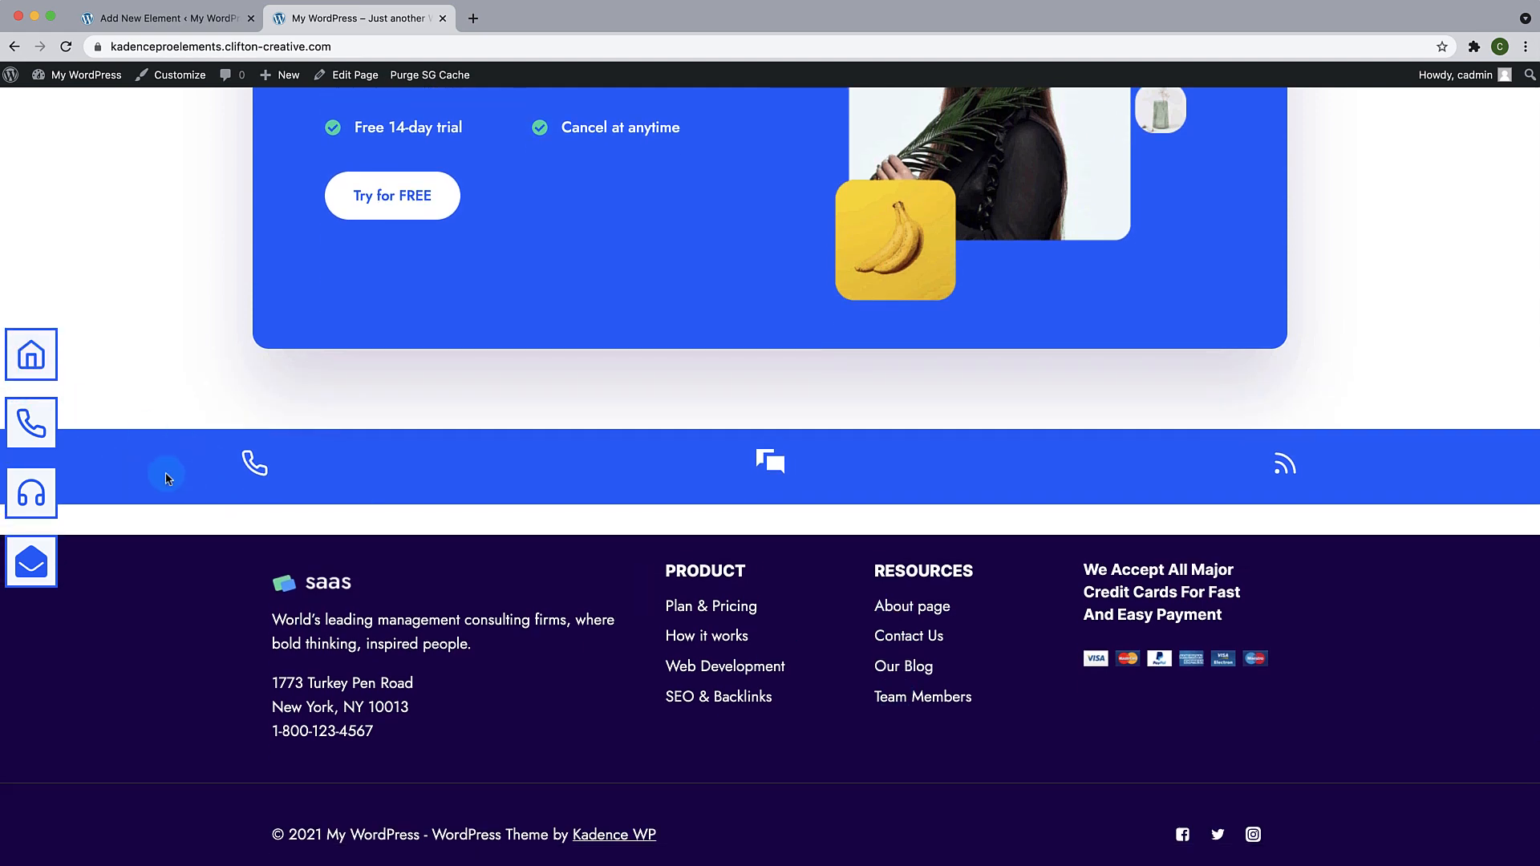
pyautogui.scroll(15, 241, 449)
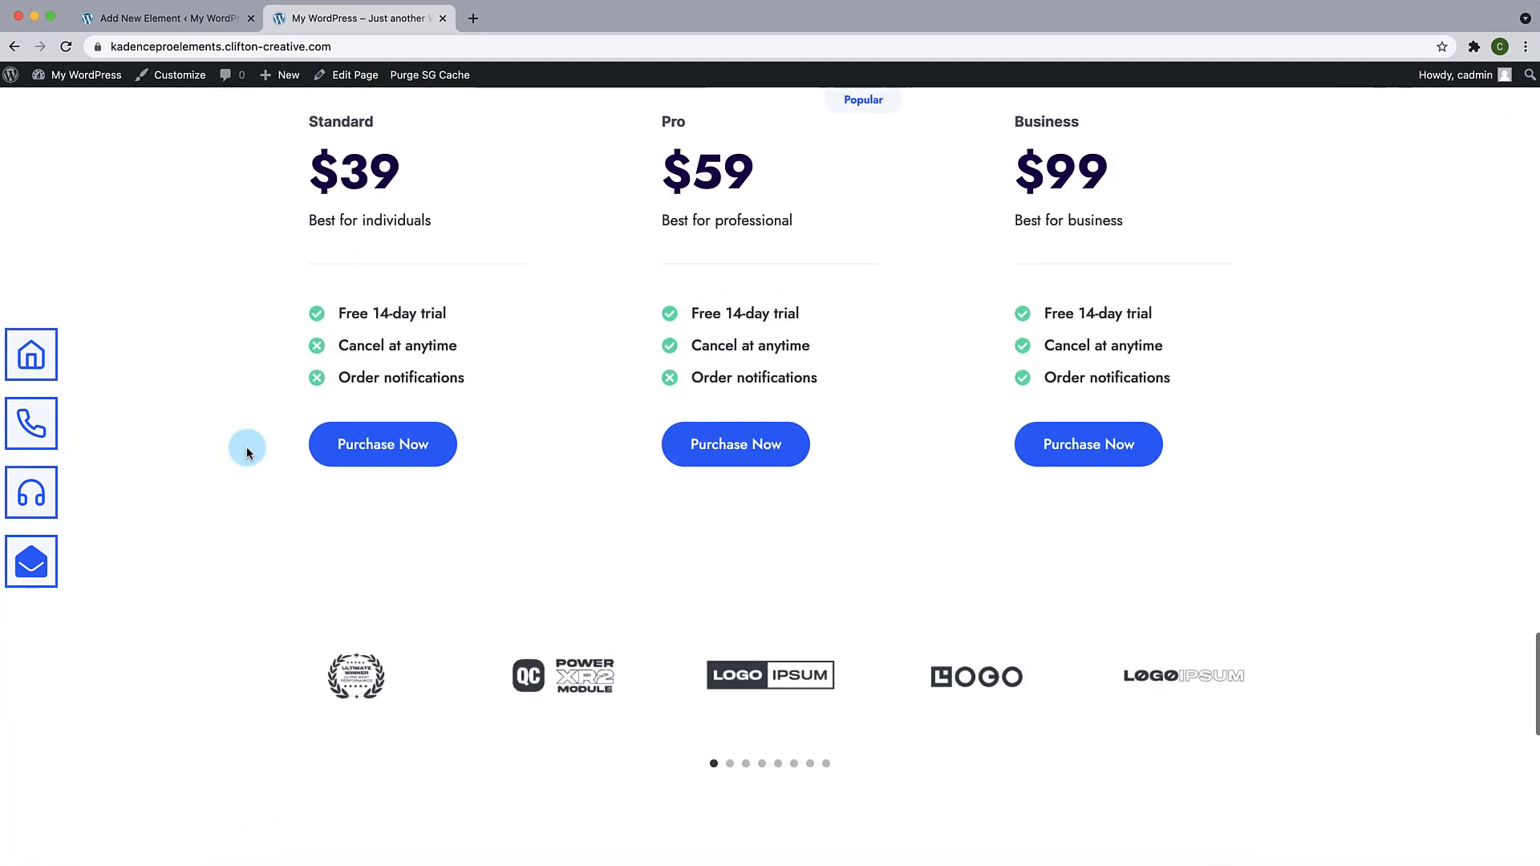
pyautogui.scroll(15, 247, 447)
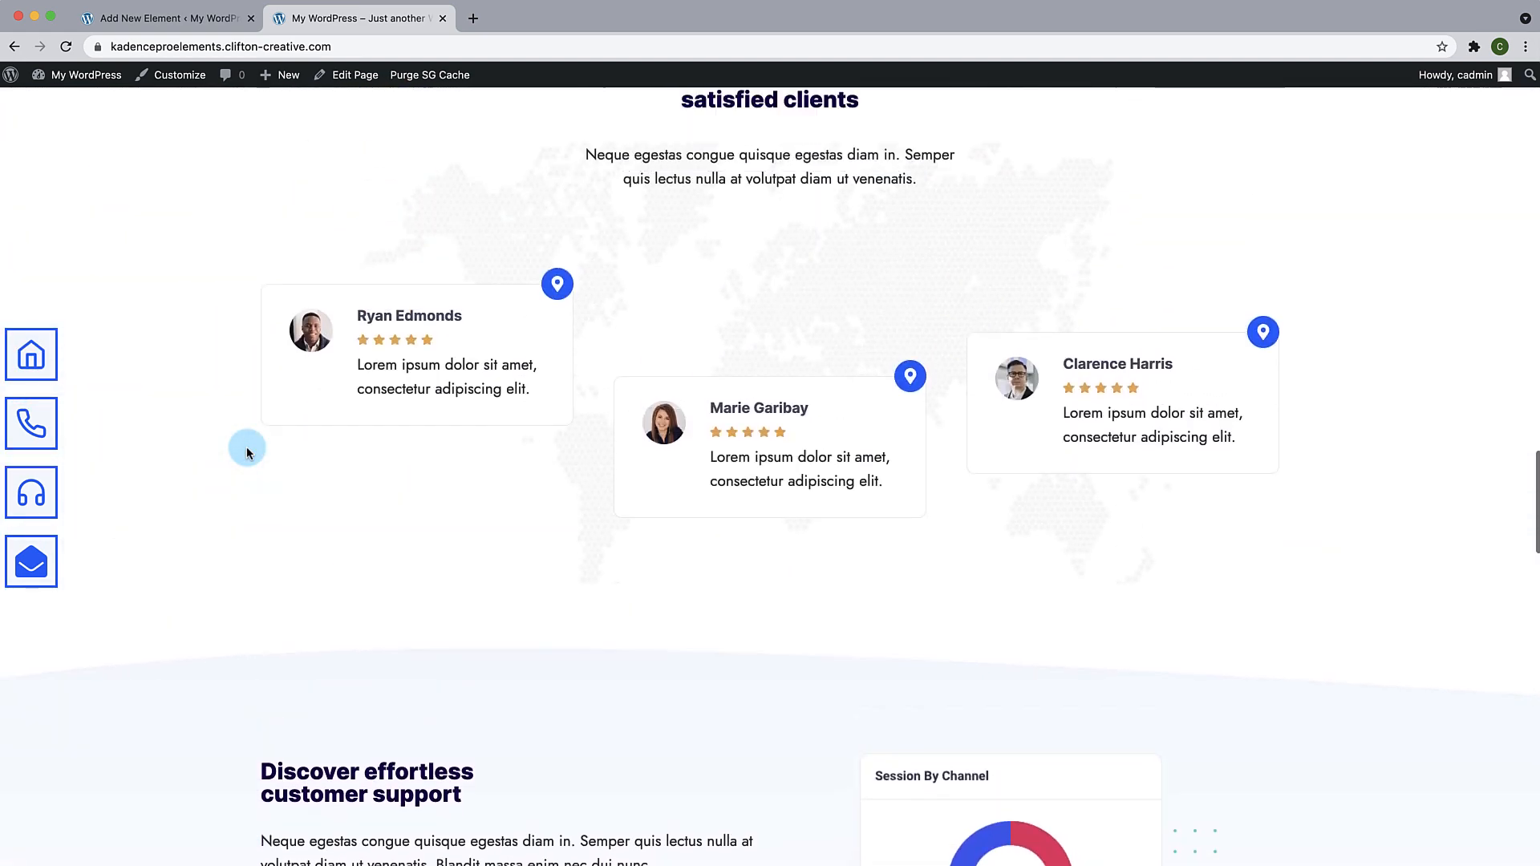
pyautogui.scroll(15, 247, 446)
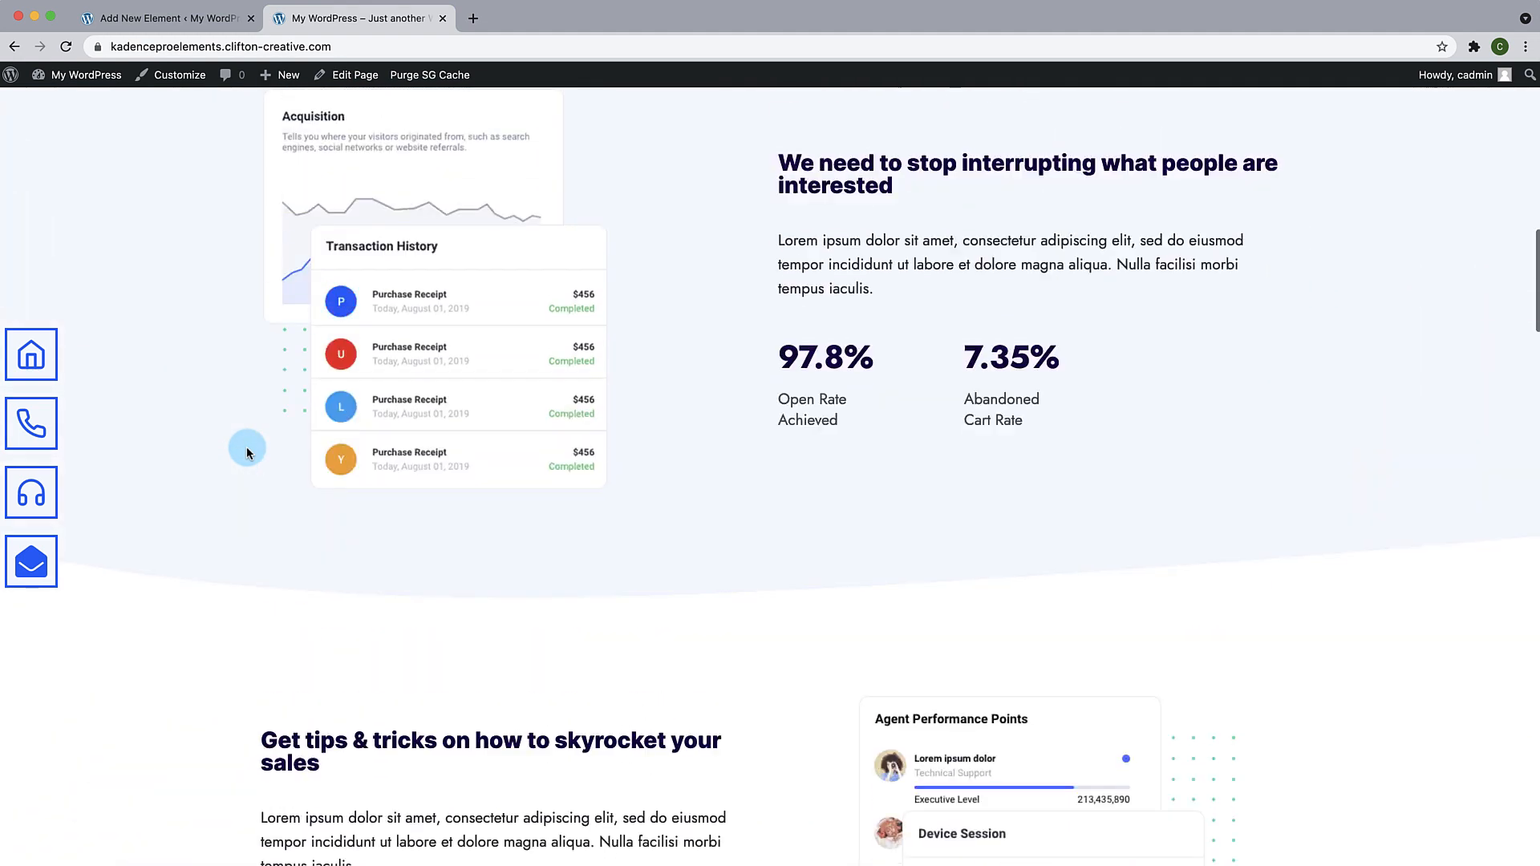
# Step: Try the fixed home icon and examine how the icon stack shows and hides while scrolling along the home page
pyautogui.scroll(5, 247, 446)
pyautogui.click(29, 361)
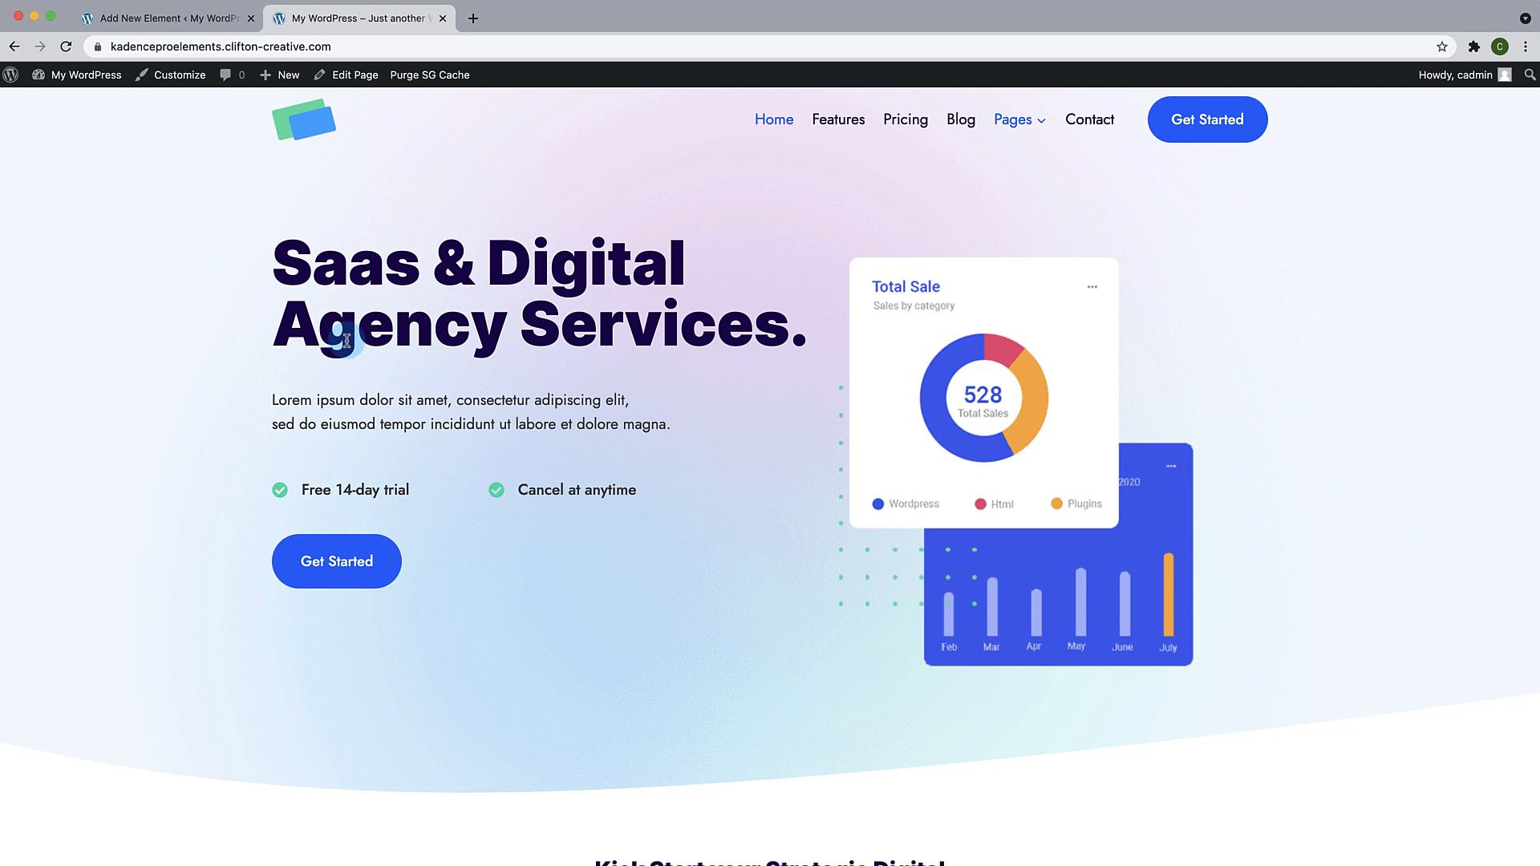
pyautogui.scroll(-10, 347, 341)
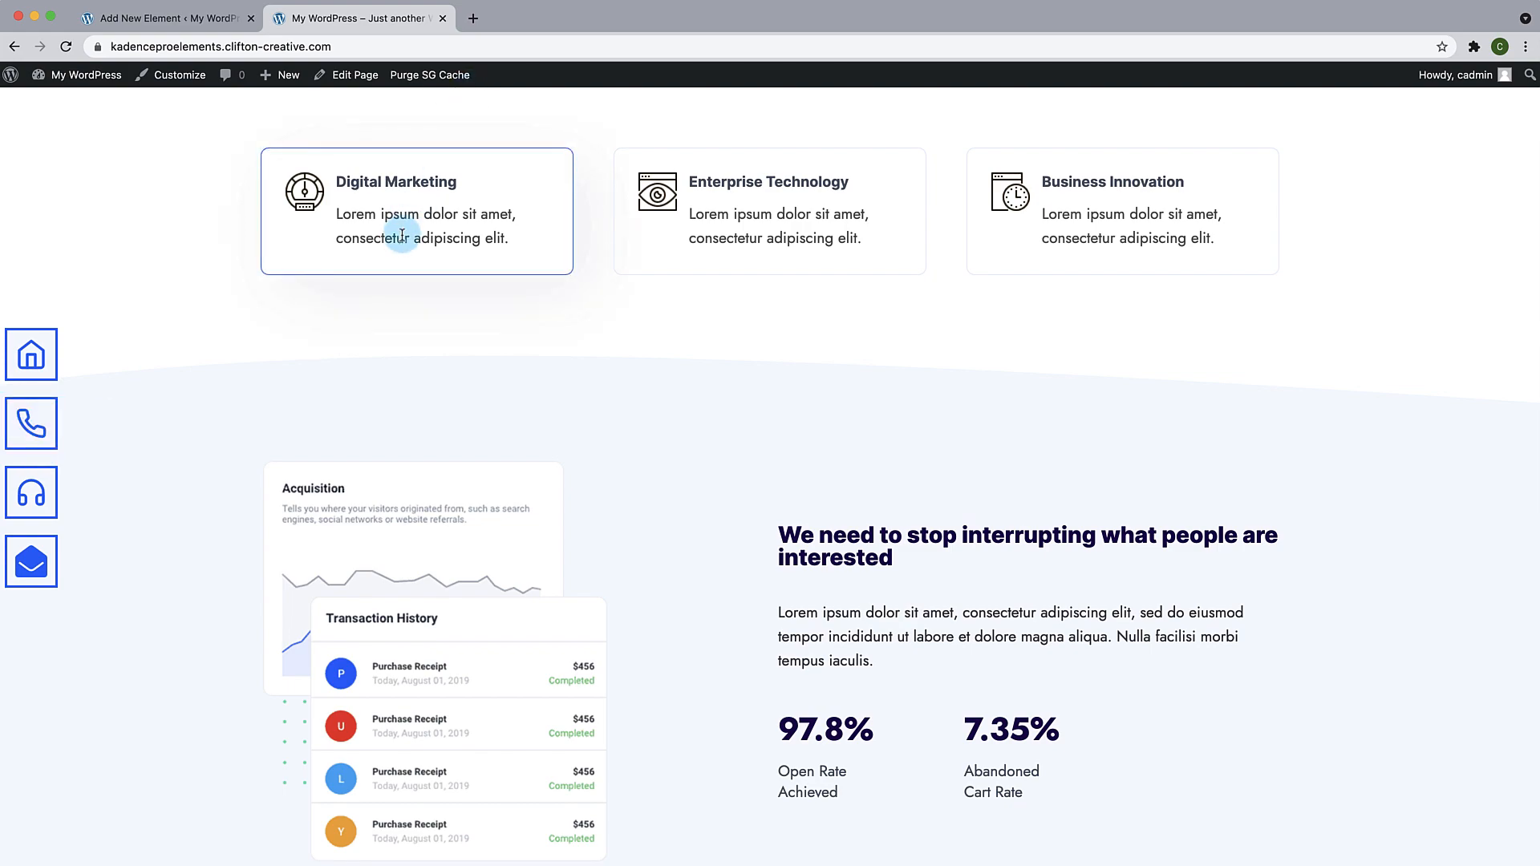
pyautogui.scroll(10, 385, 270)
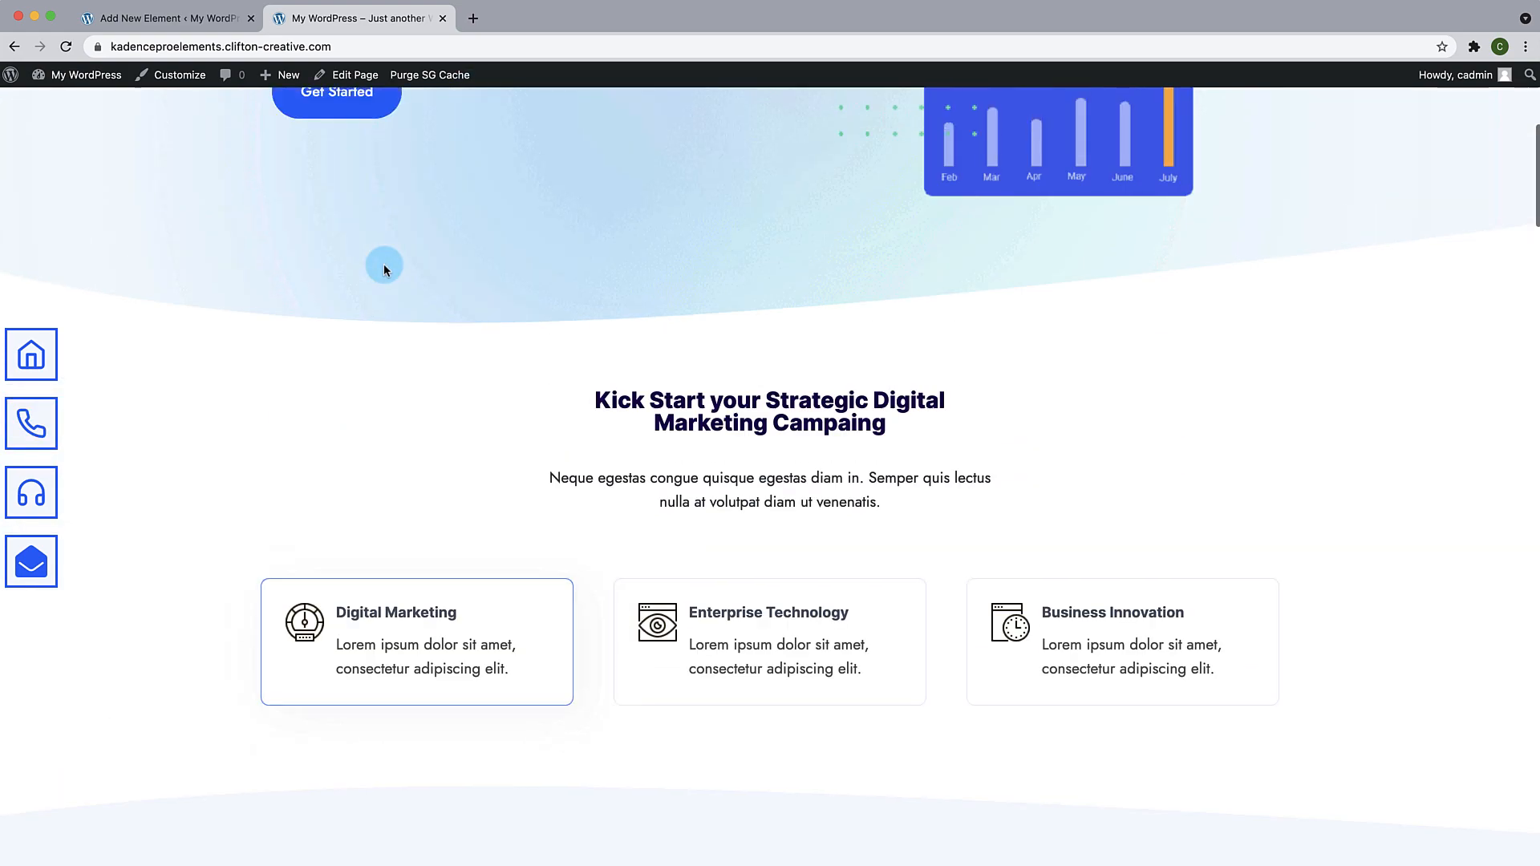
pyautogui.scroll(-7, 385, 270)
pyautogui.scroll(-10, 385, 270)
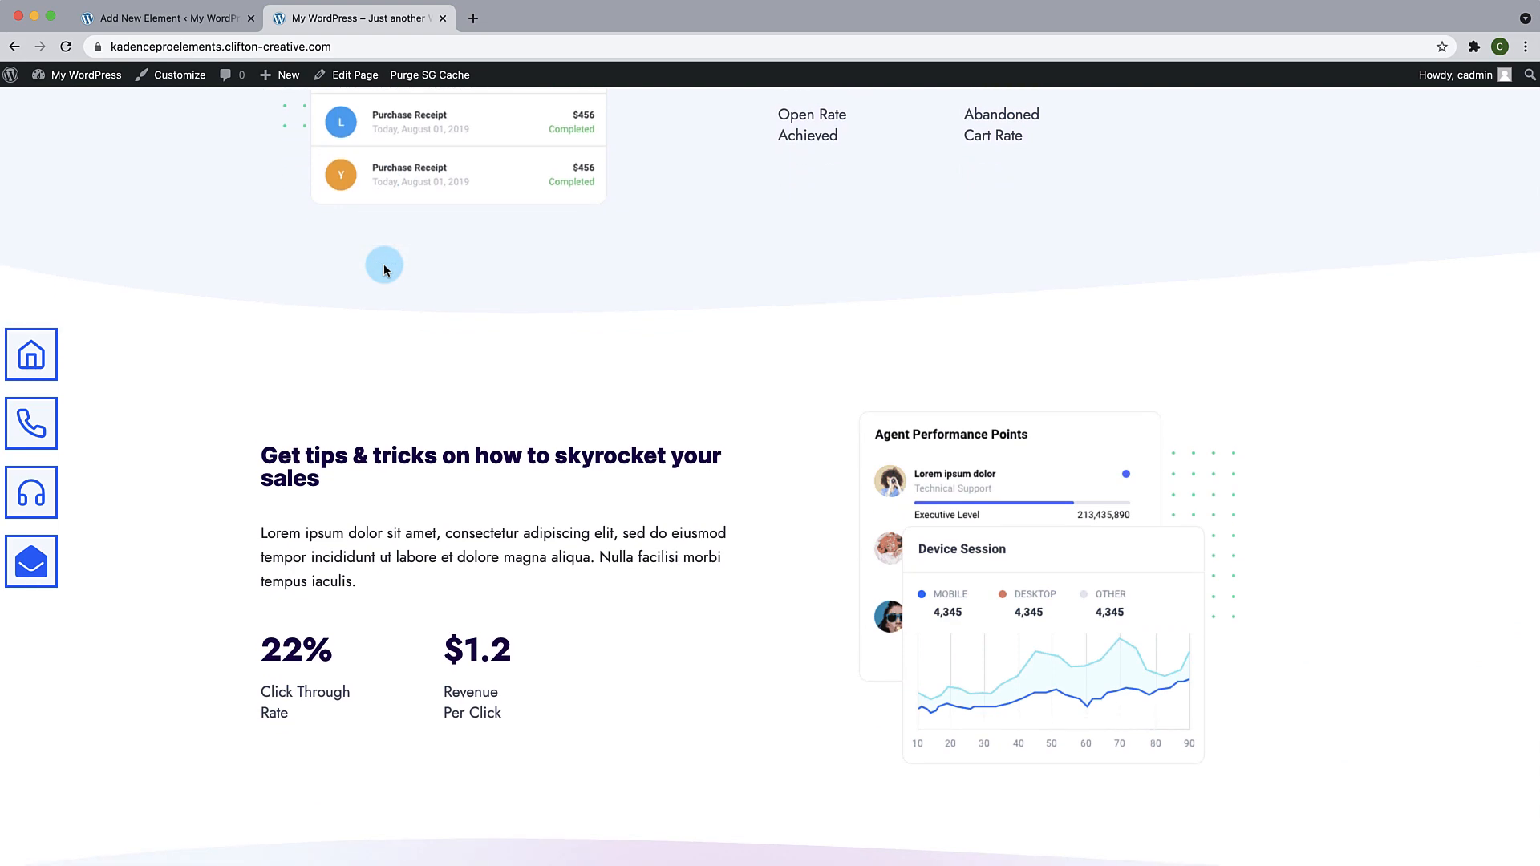
pyautogui.scroll(10, 385, 270)
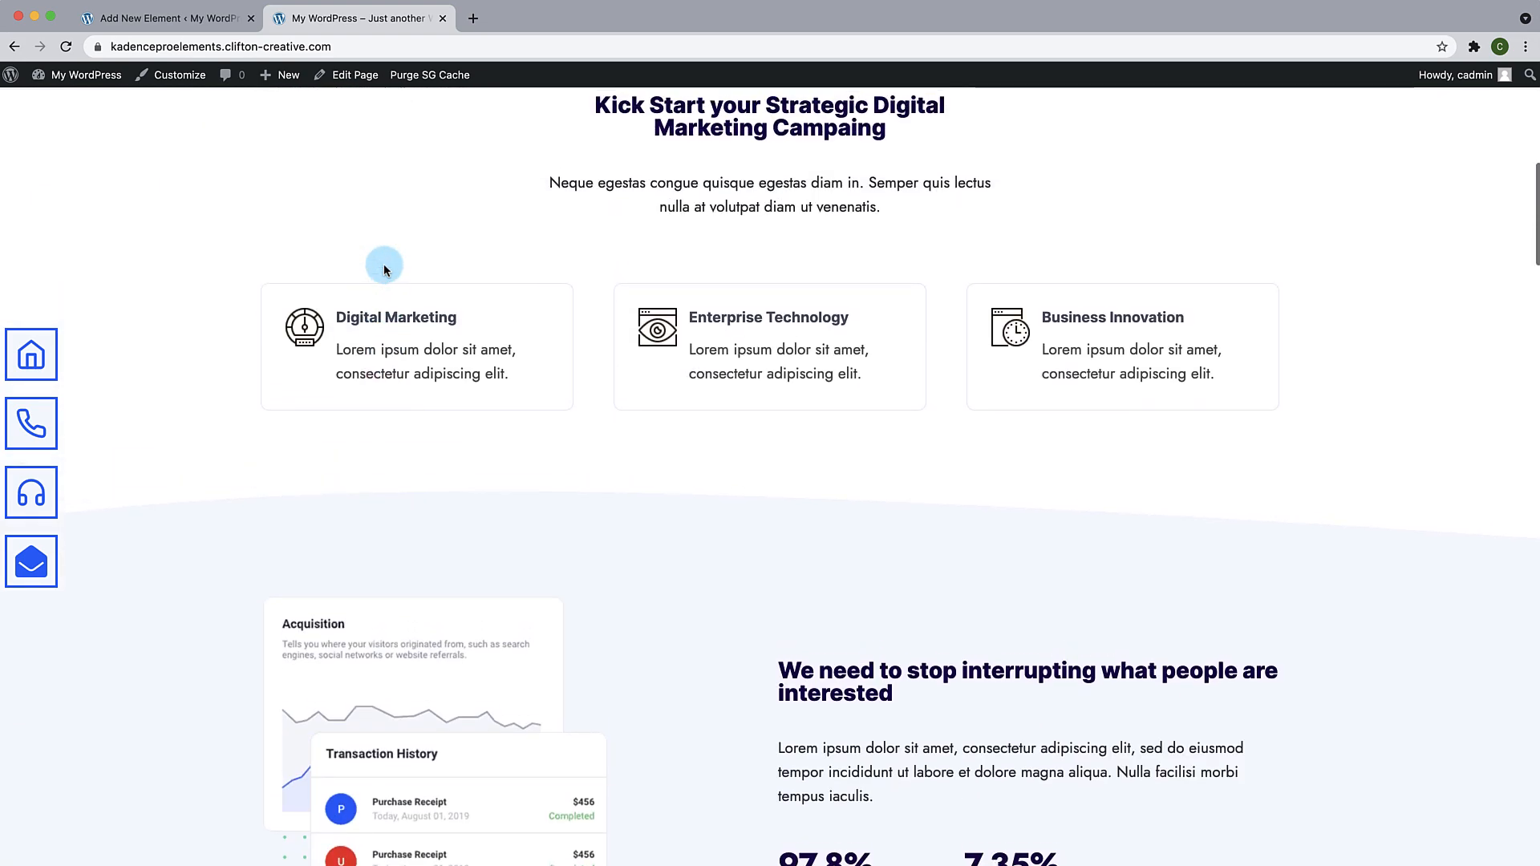
pyautogui.scroll(7, 385, 269)
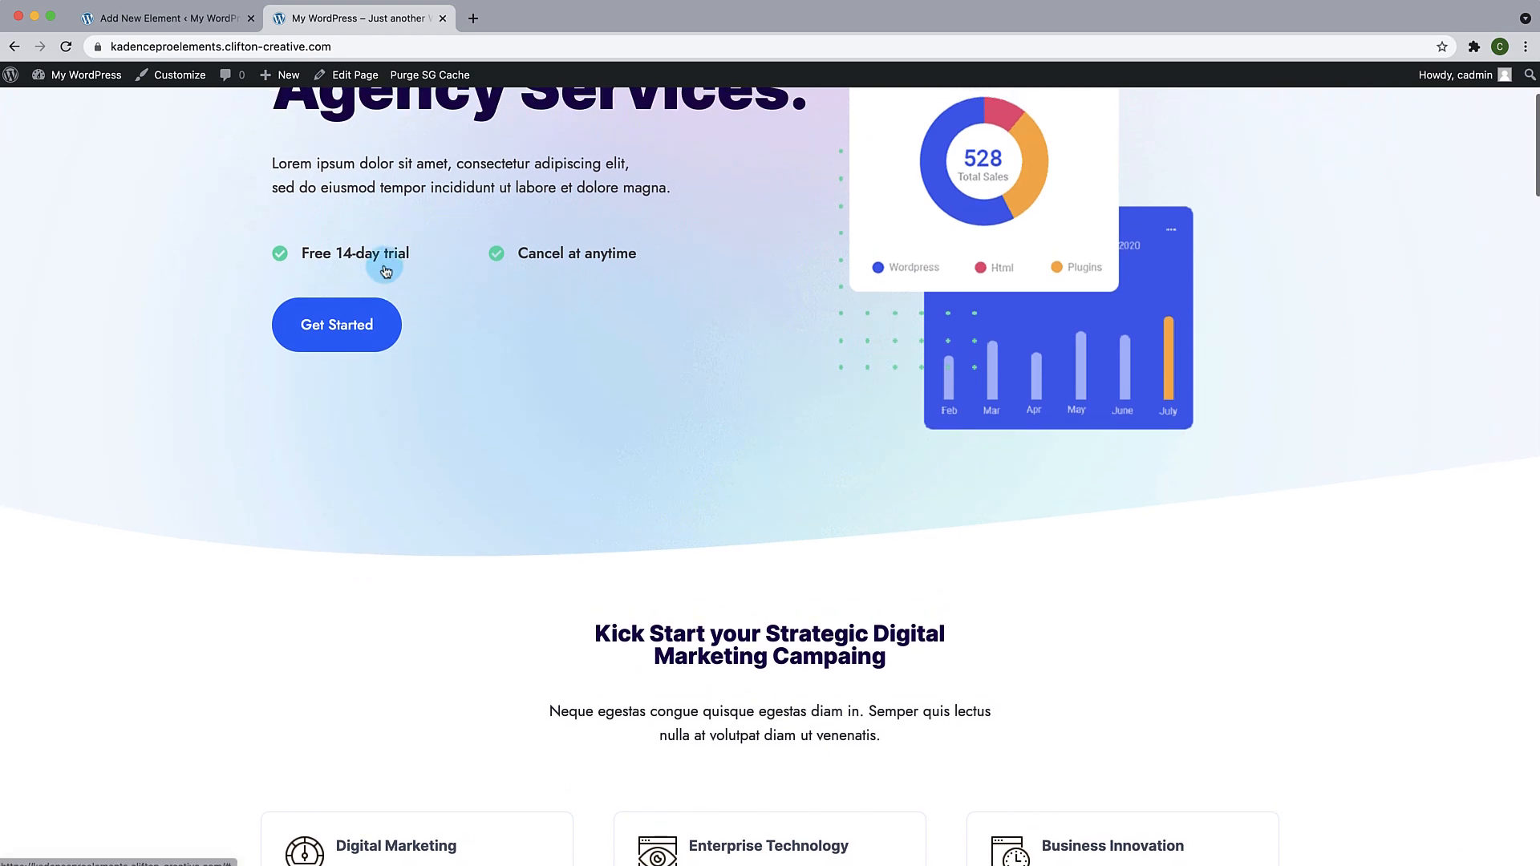
pyautogui.scroll(3, 385, 270)
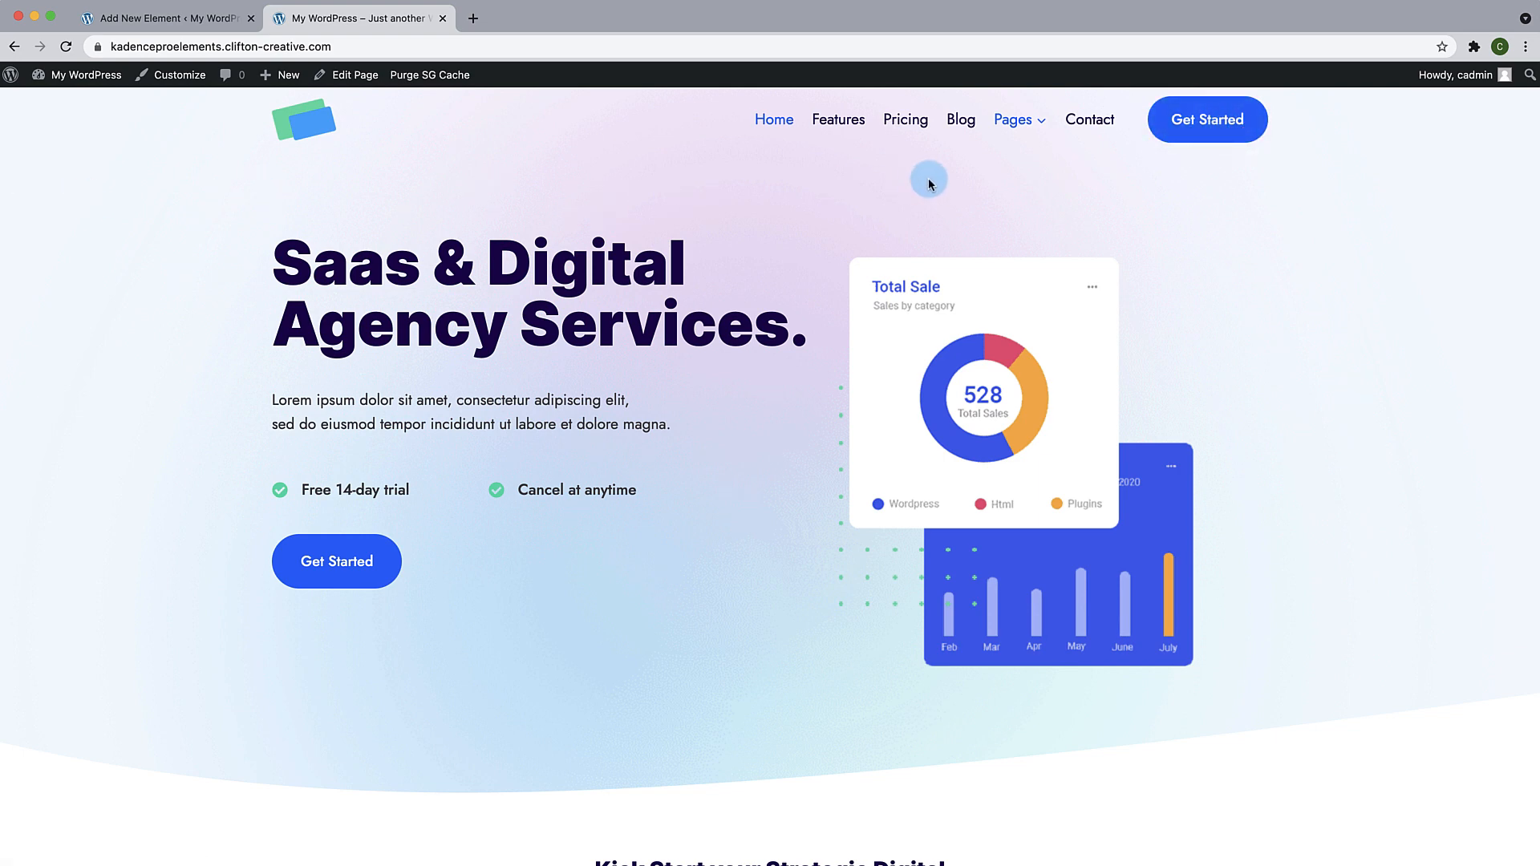
# Step: Open the site customizer's Header settings and review the available header items and extra header options
pyautogui.click(181, 87)
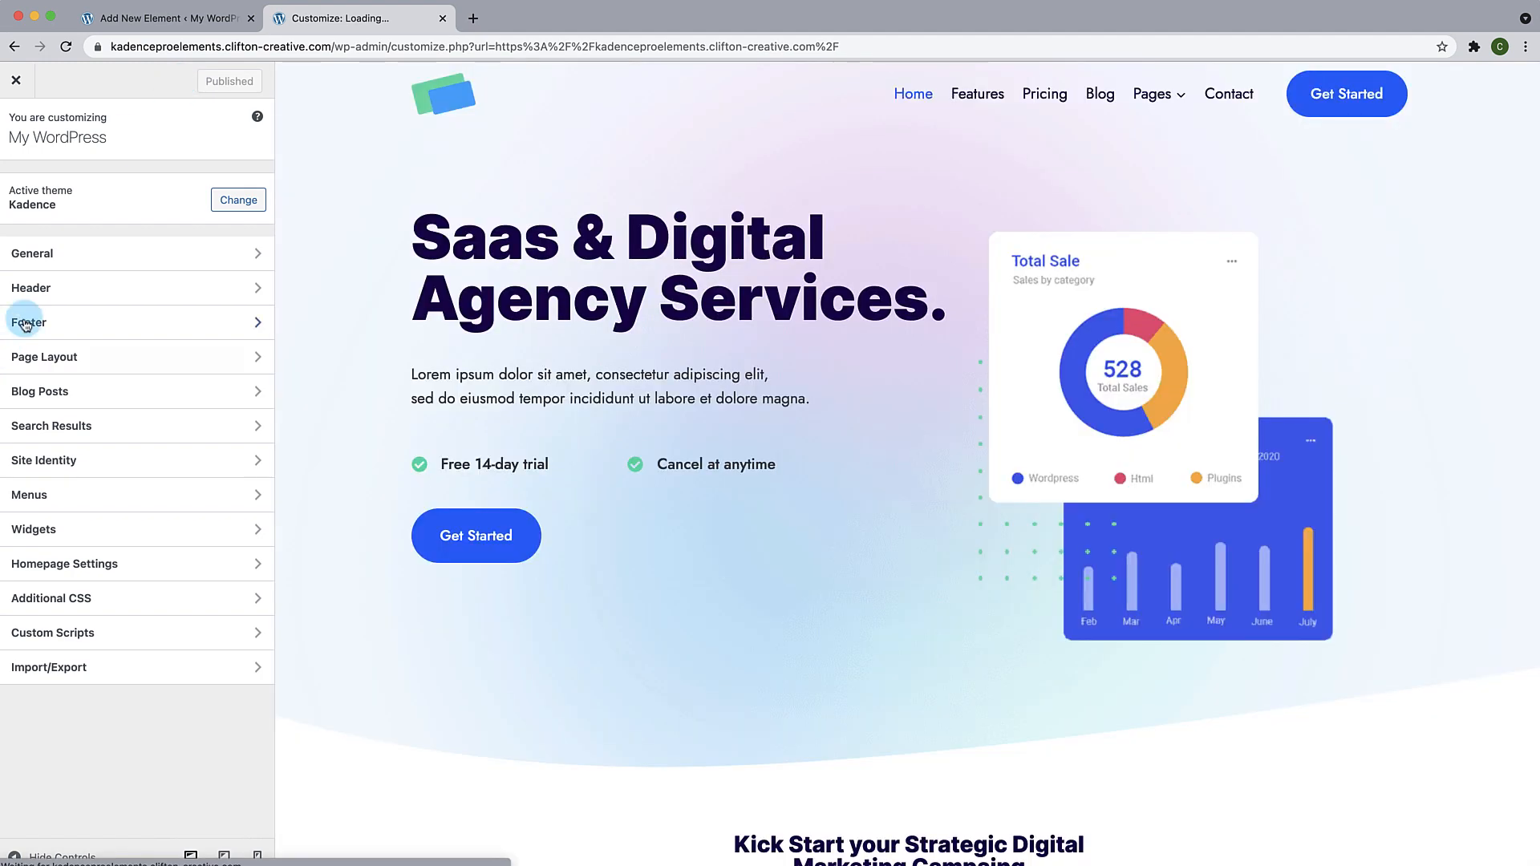
pyautogui.click(47, 288)
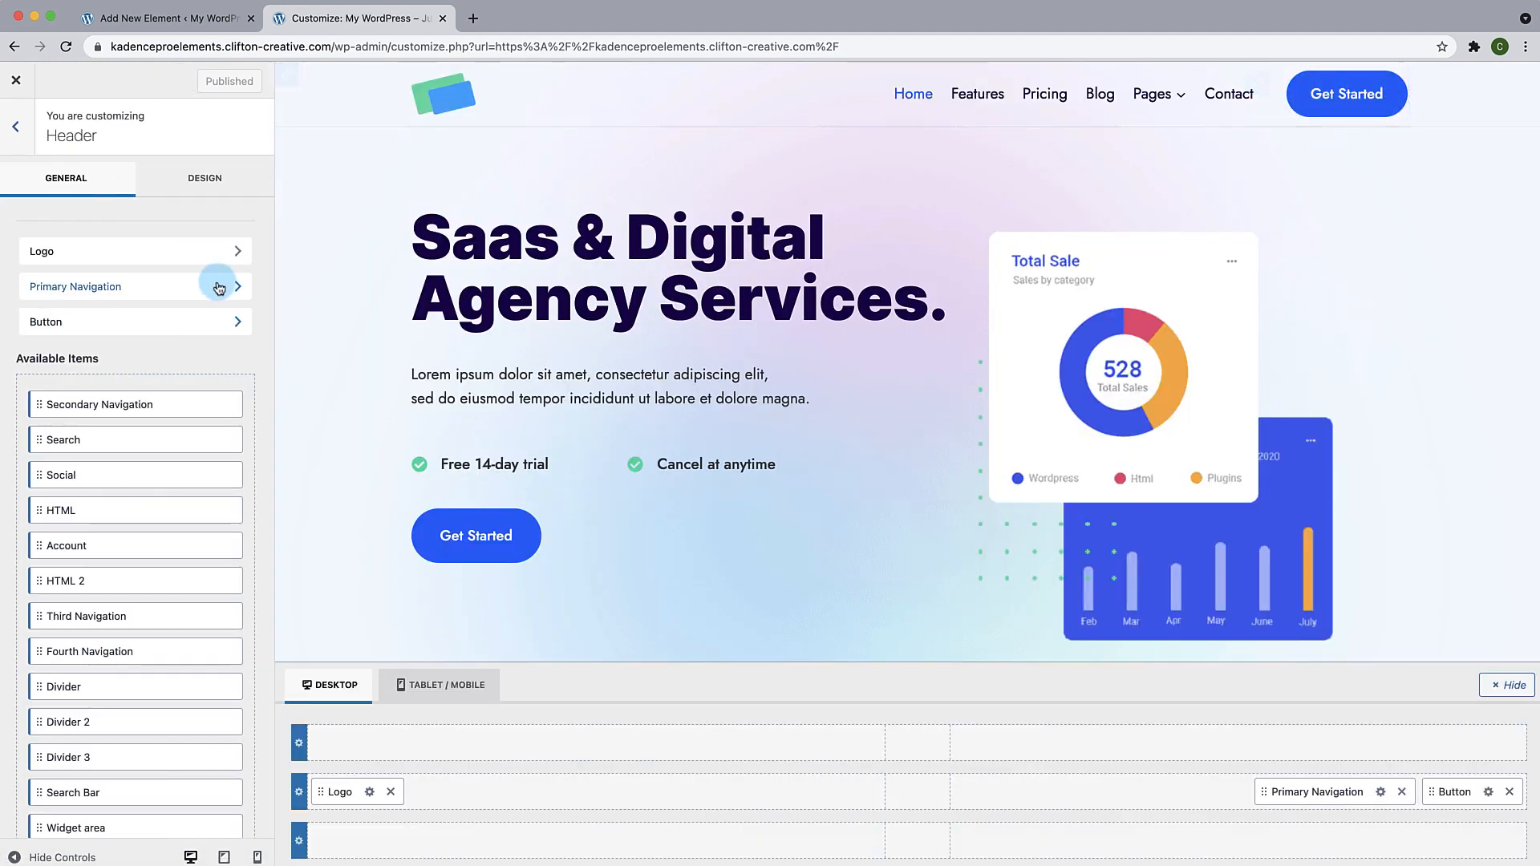
pyautogui.scroll(-5, 54, 423)
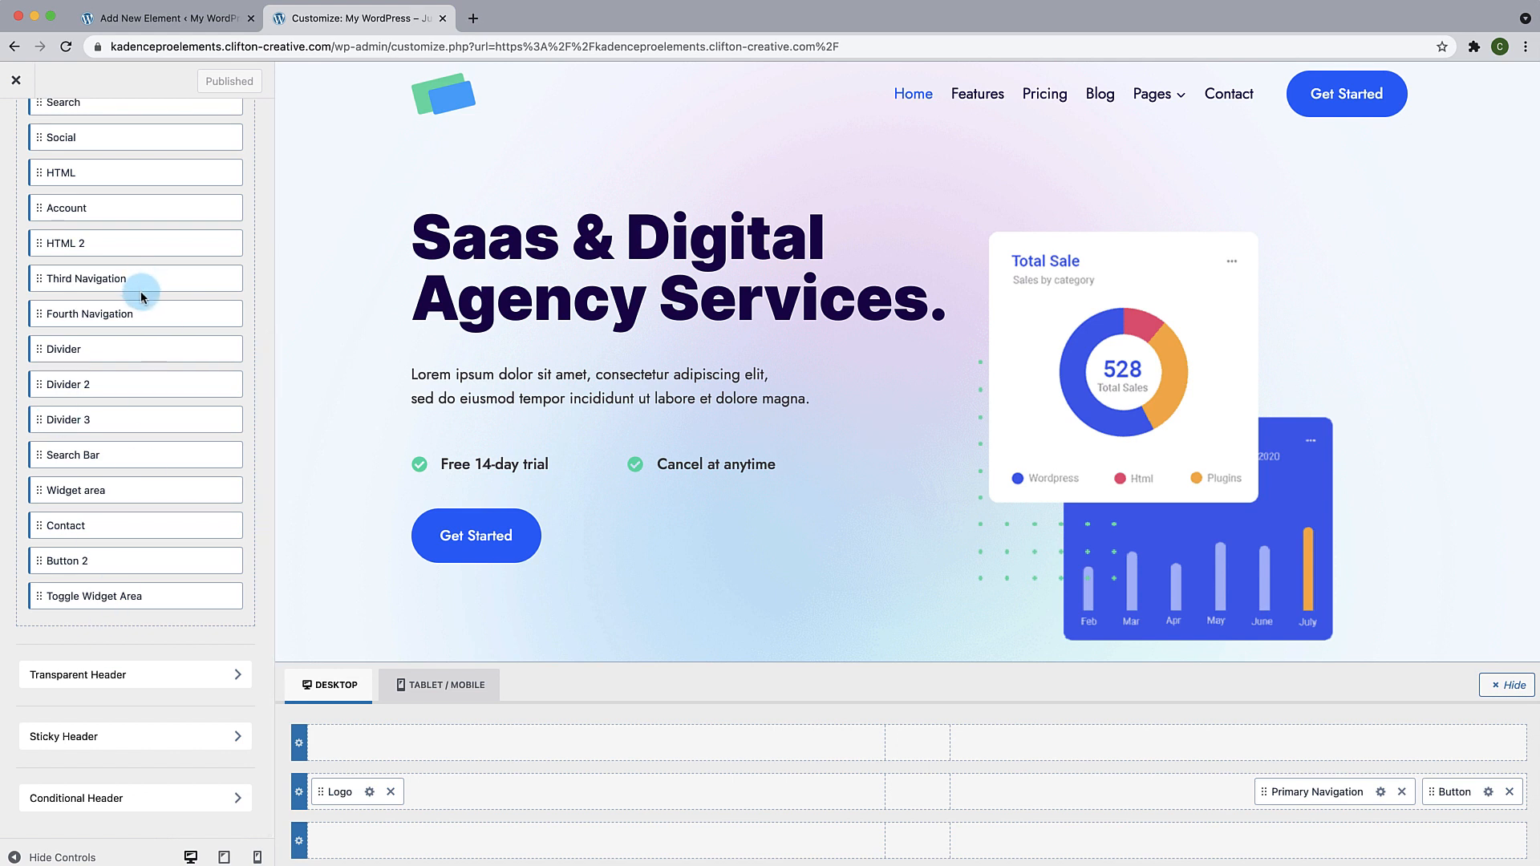
pyautogui.scroll(5, 107, 682)
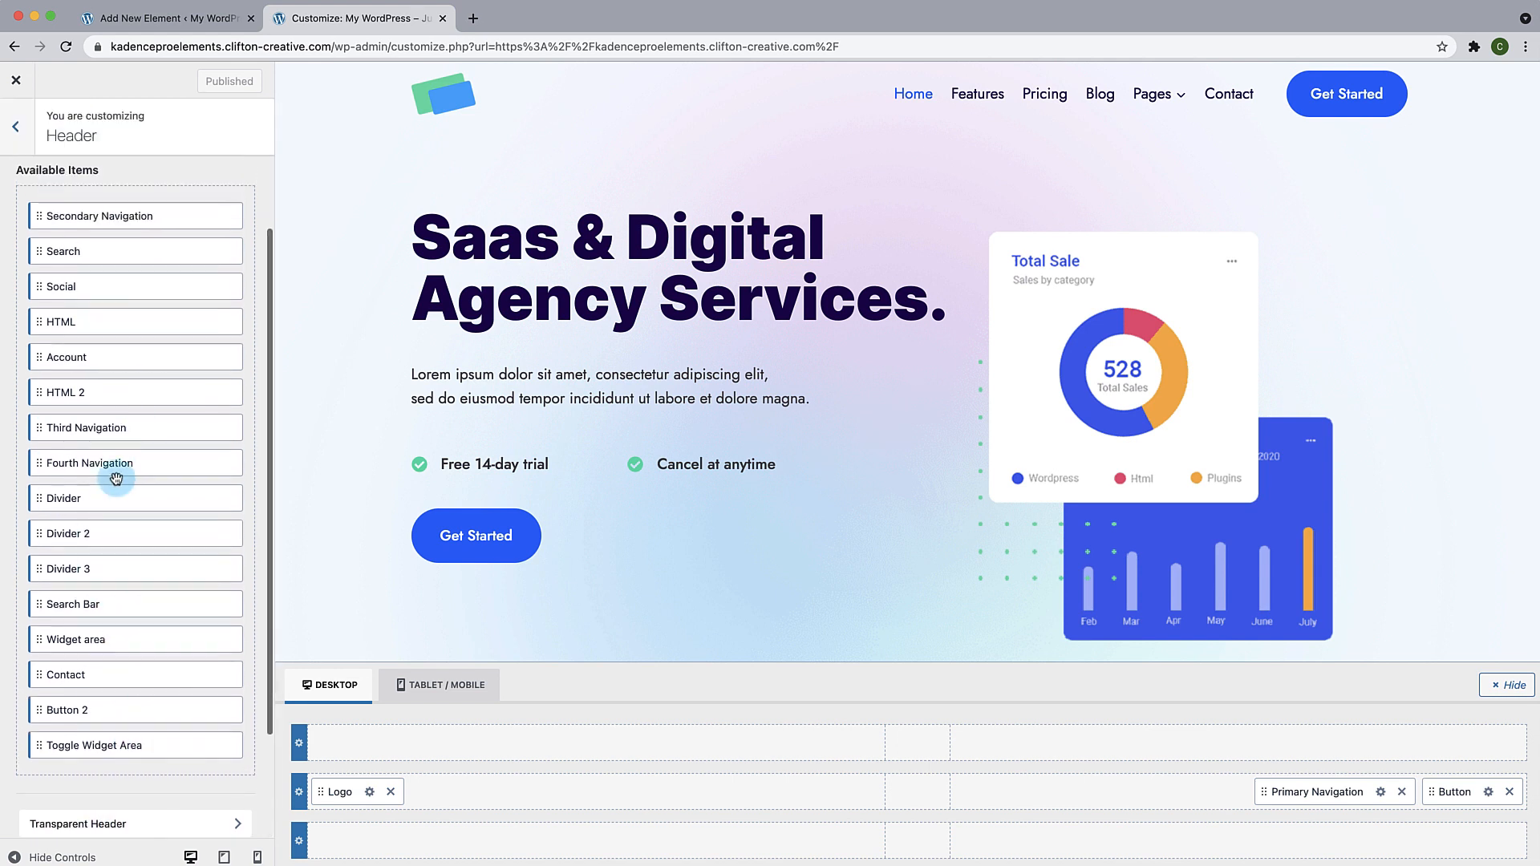
pyautogui.scroll(-1, 115, 479)
pyautogui.scroll(-5, 114, 479)
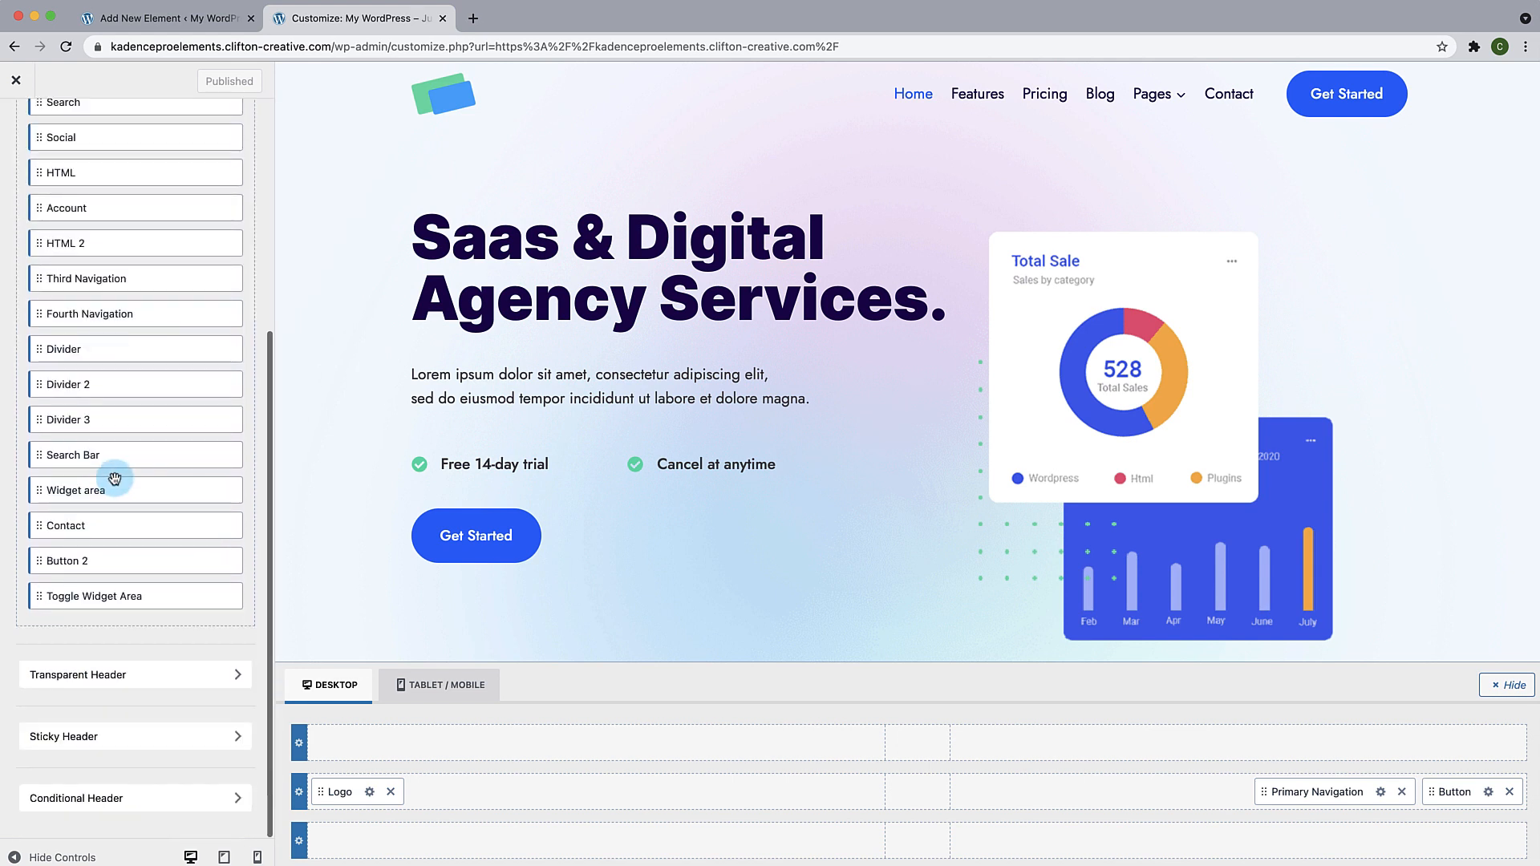
# Step: Review the general and design options of the Transparent Header, and return to the Header settings
pyautogui.click(101, 682)
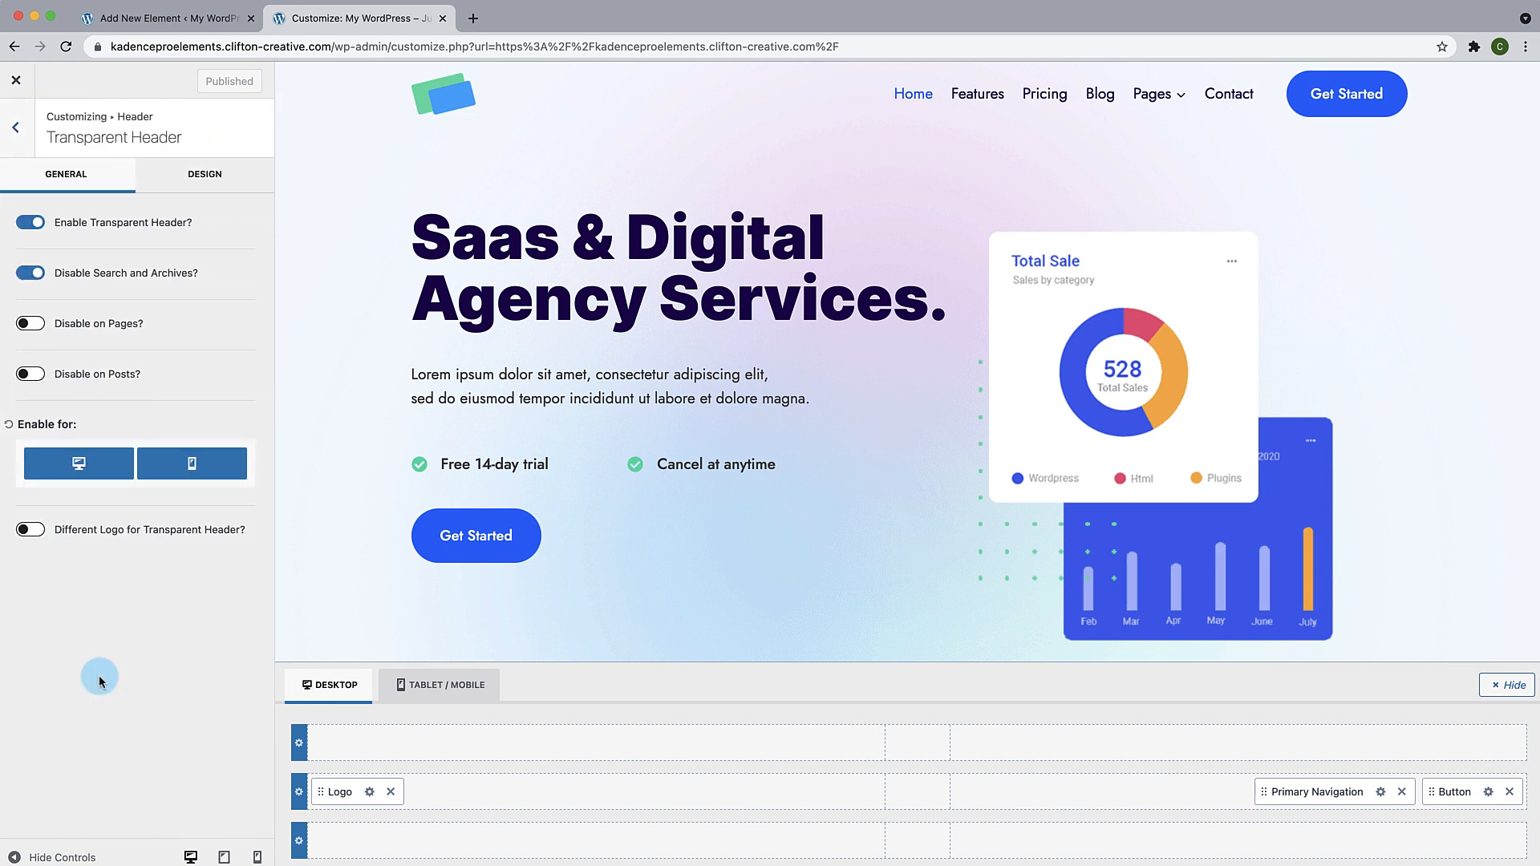
pyautogui.click(223, 187)
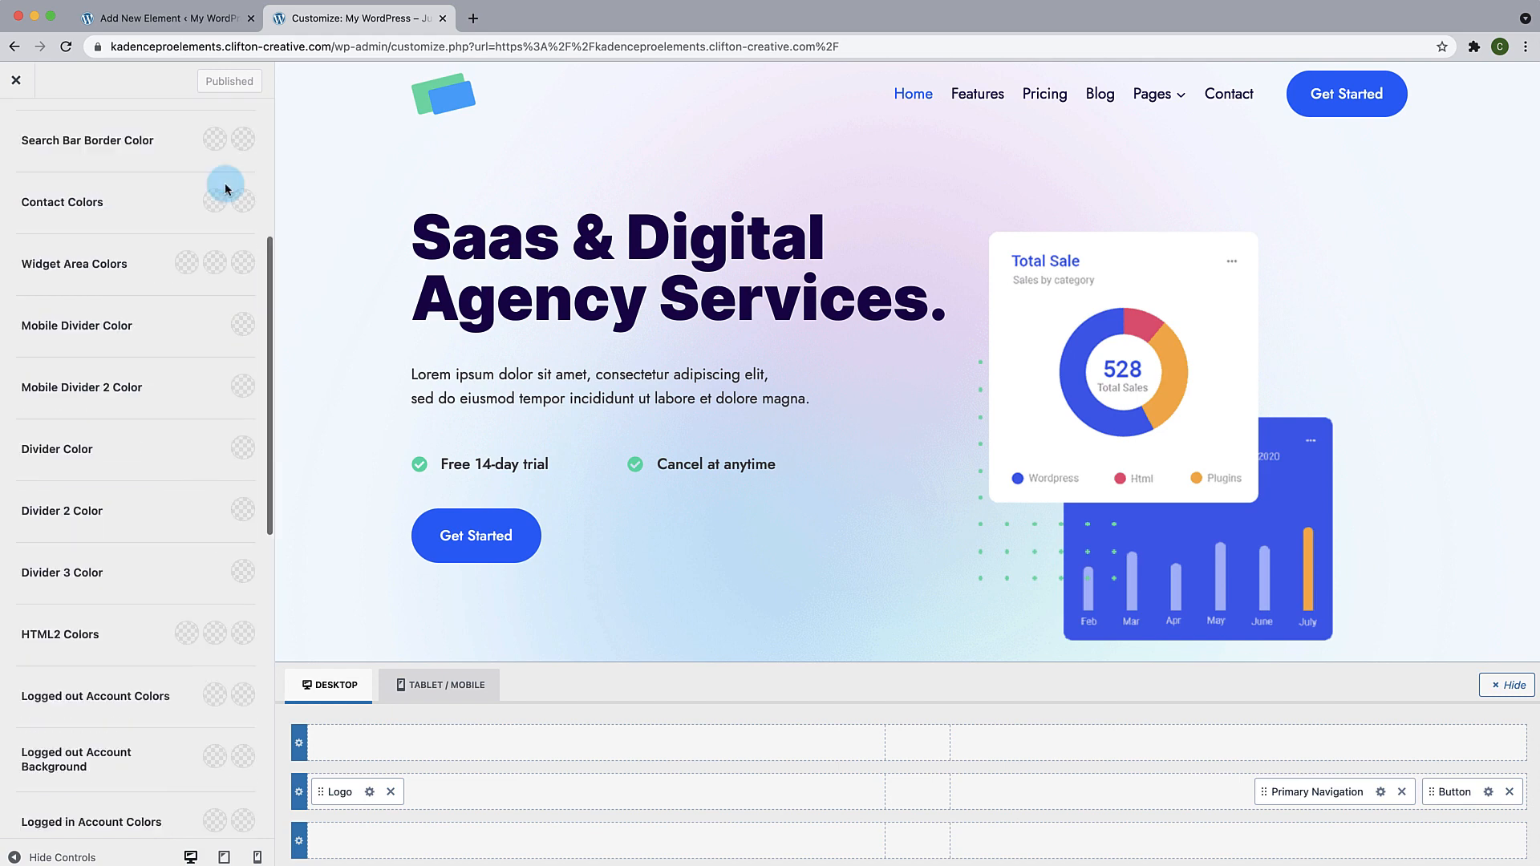
pyautogui.scroll(5, 120, 161)
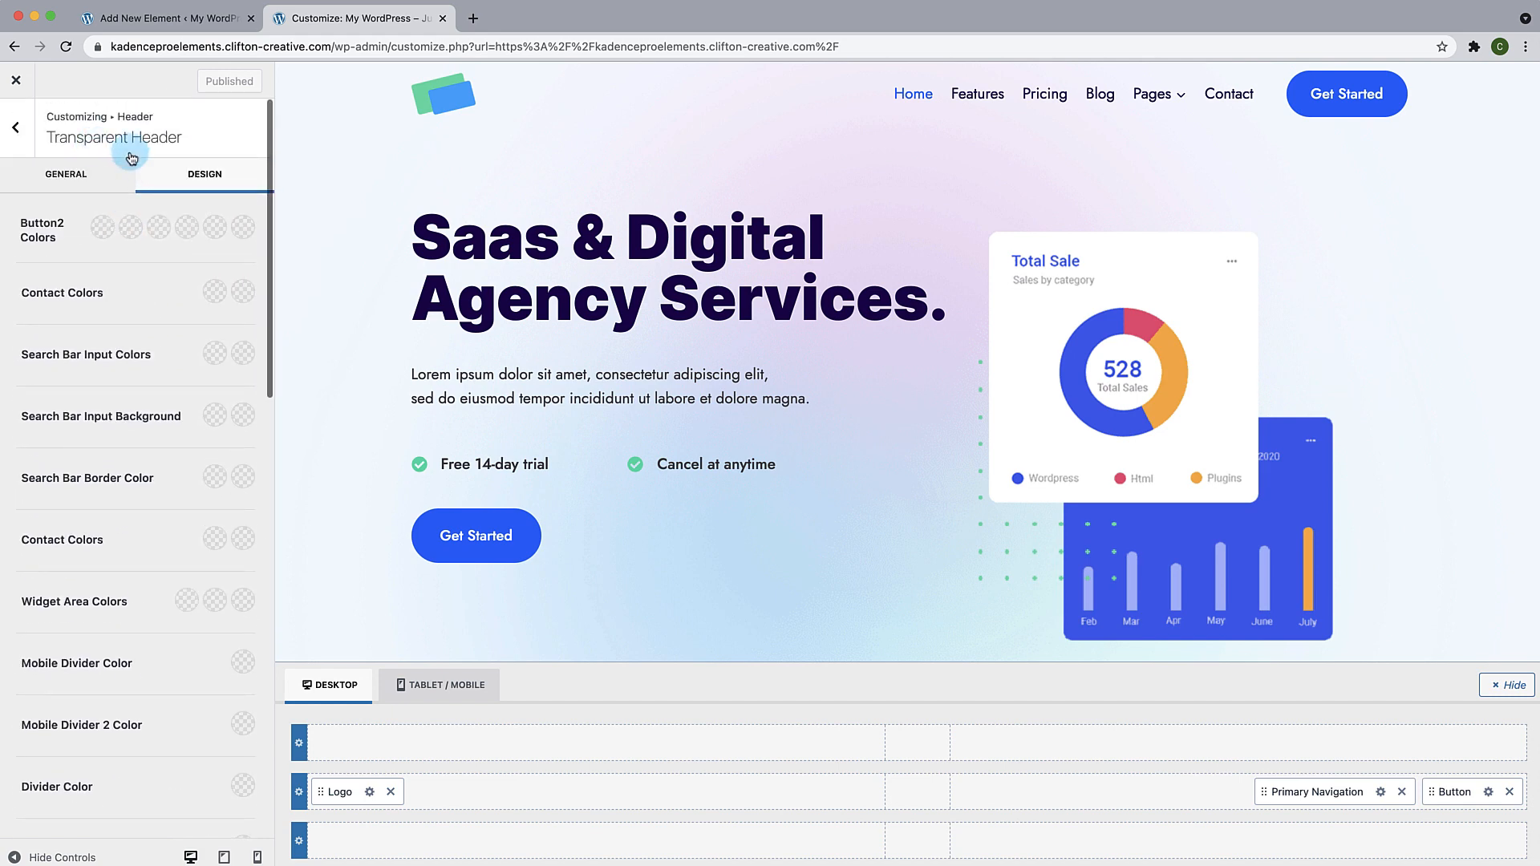
pyautogui.click(16, 128)
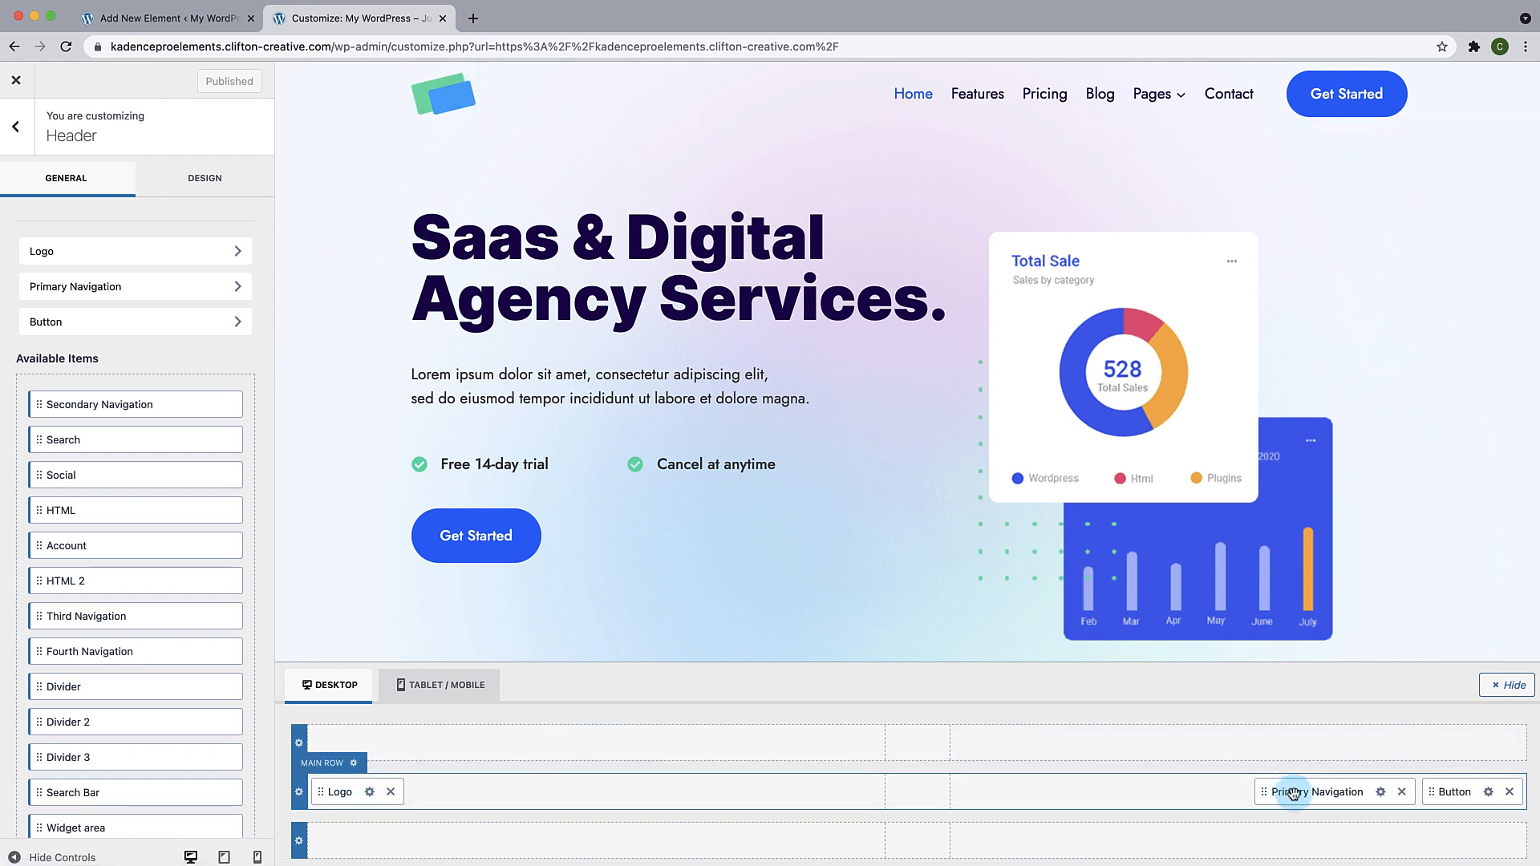
# Step: Review the design and general settings of the header's Get Started button
pyautogui.click(1488, 792)
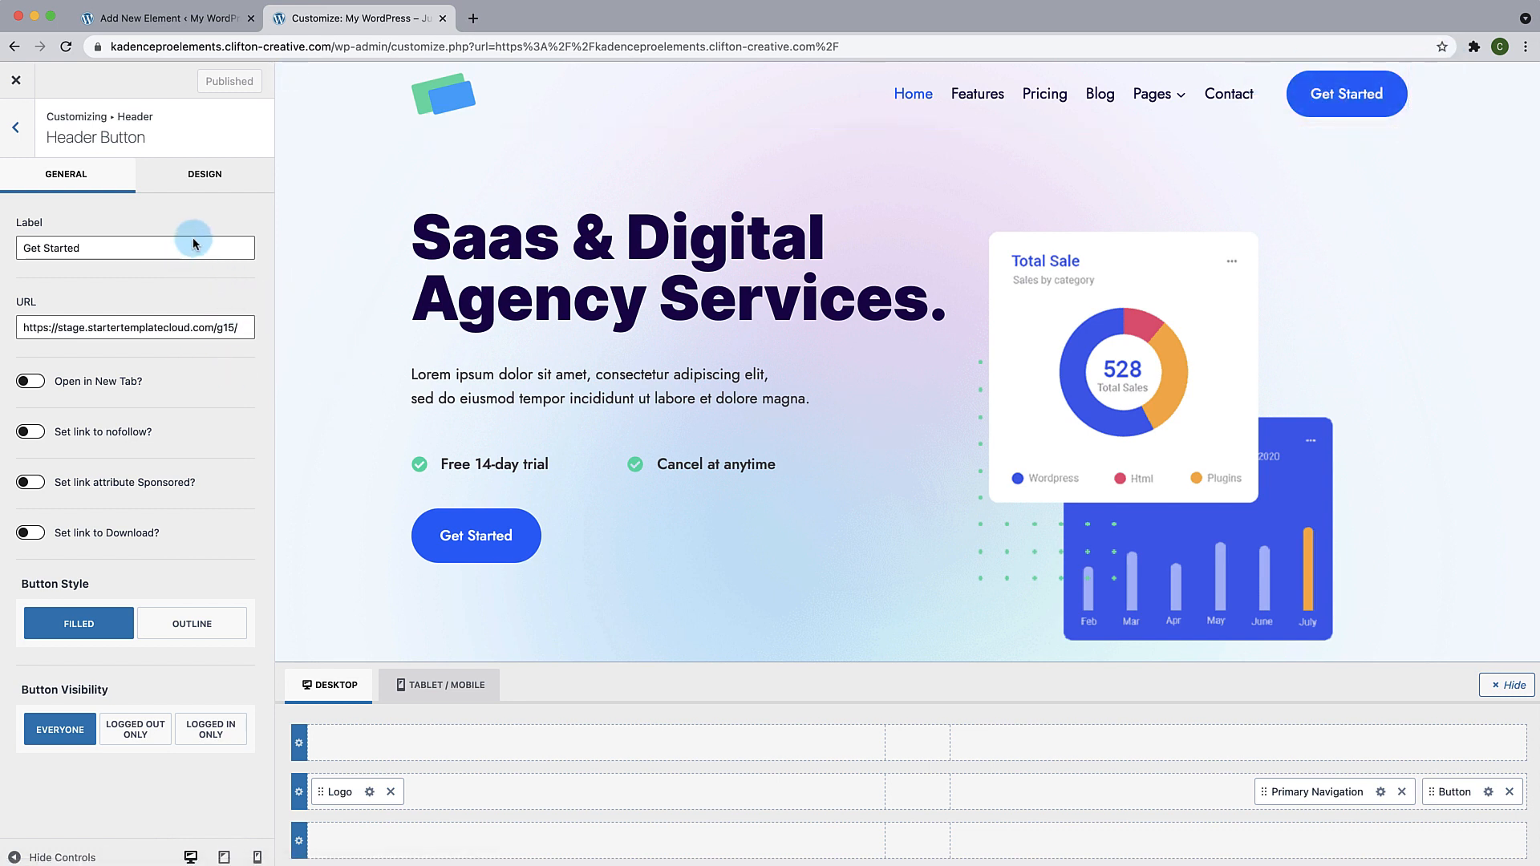
pyautogui.click(212, 192)
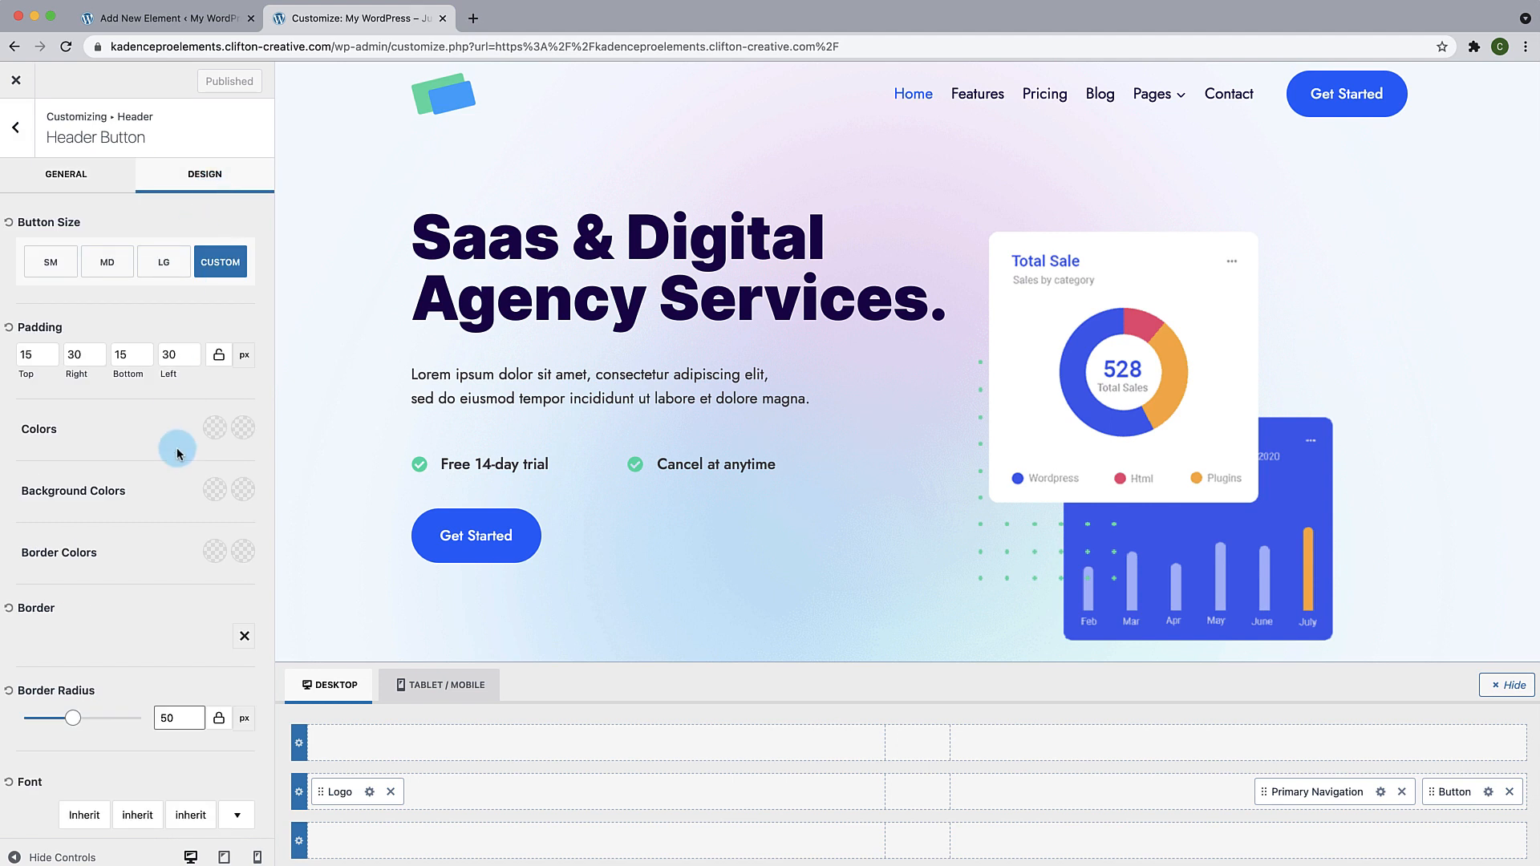
pyautogui.scroll(-5, 178, 449)
pyautogui.scroll(-5, 178, 453)
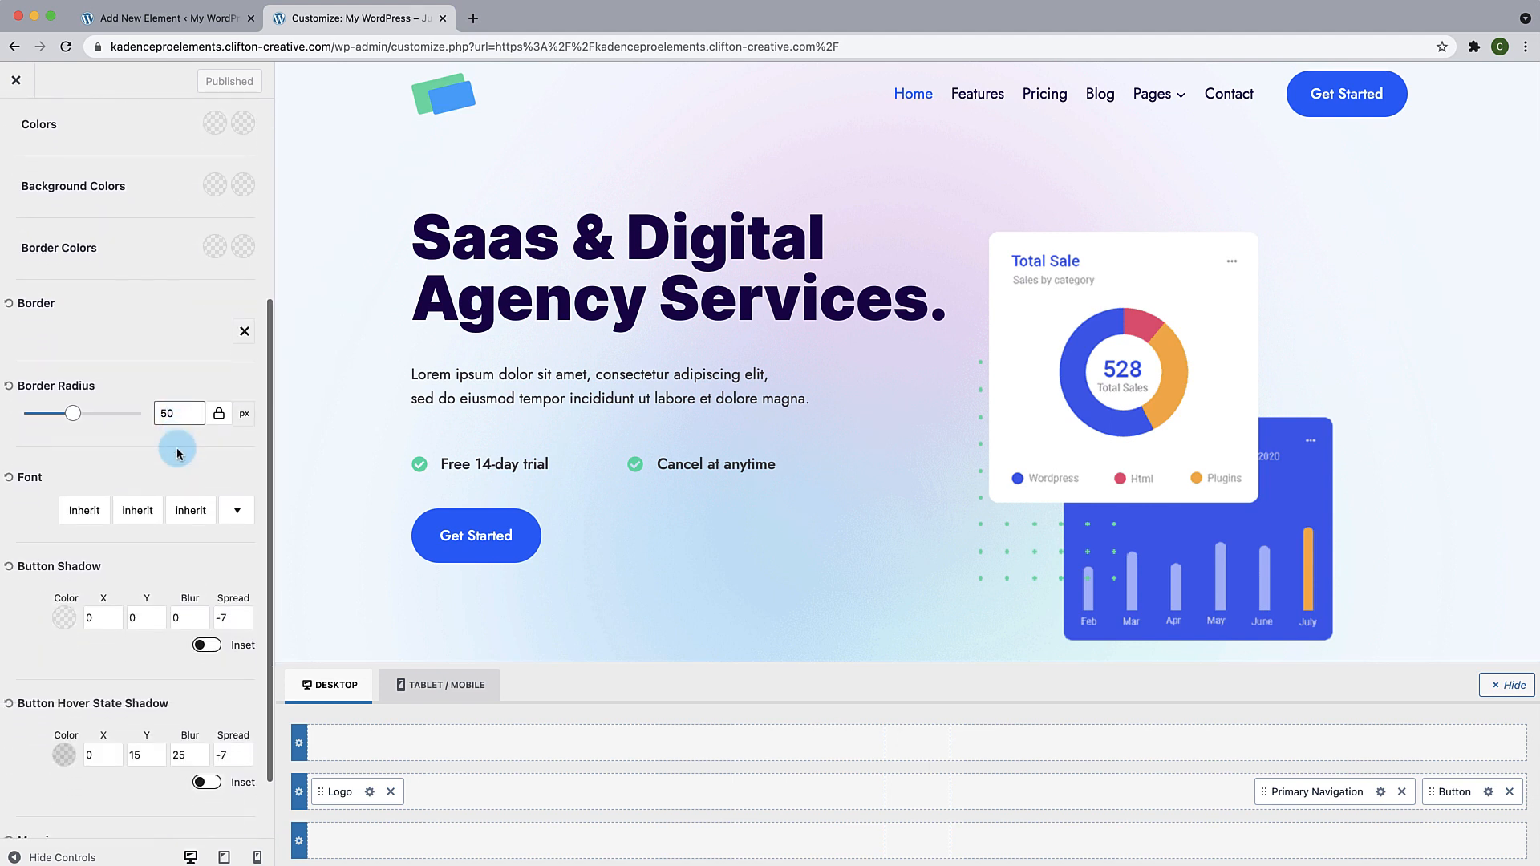
pyautogui.scroll(10, 178, 453)
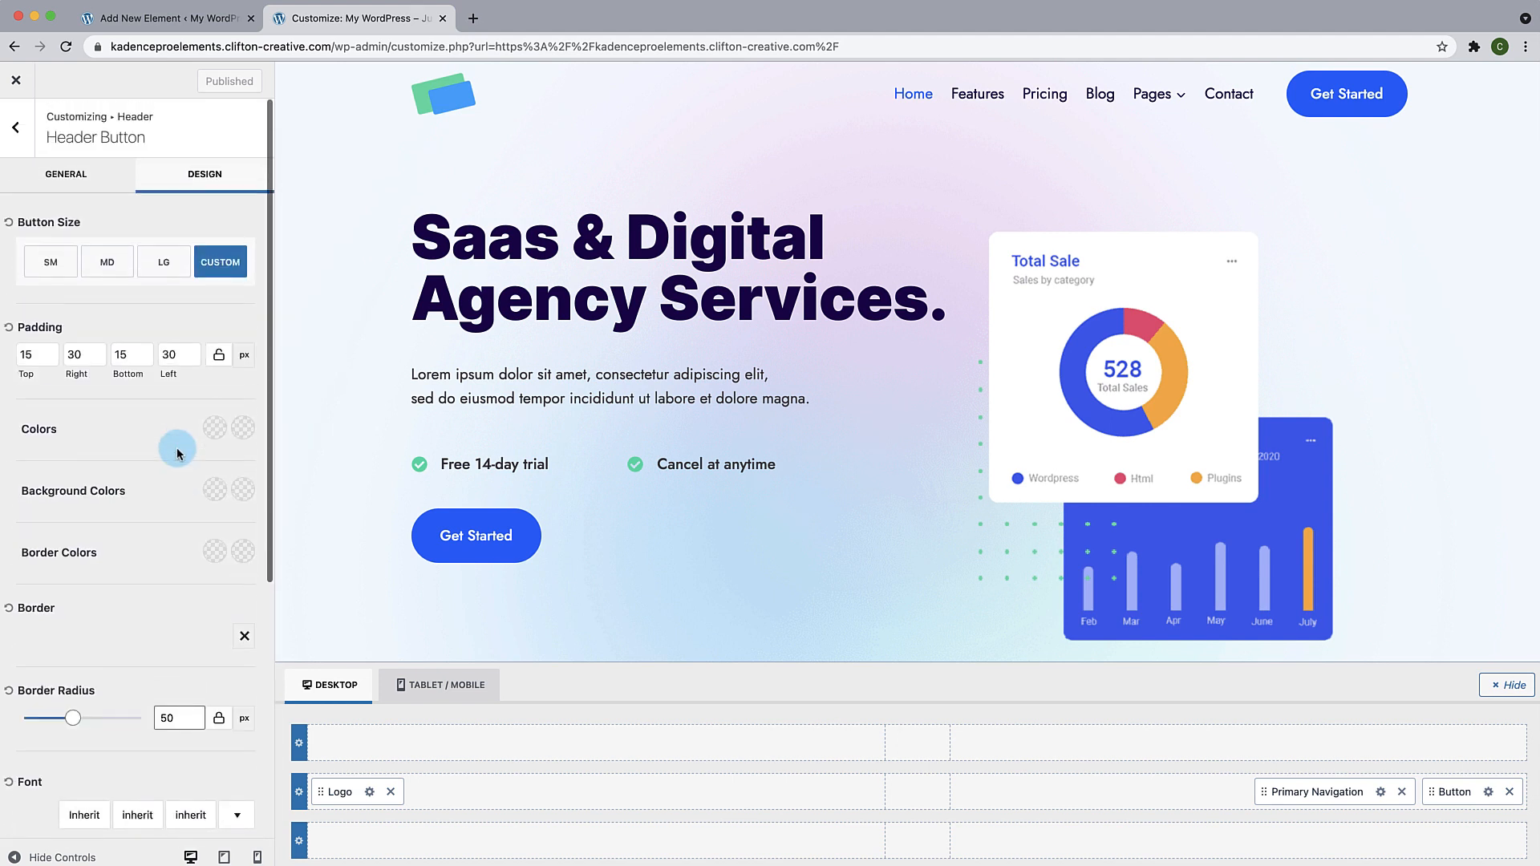
pyautogui.click(85, 183)
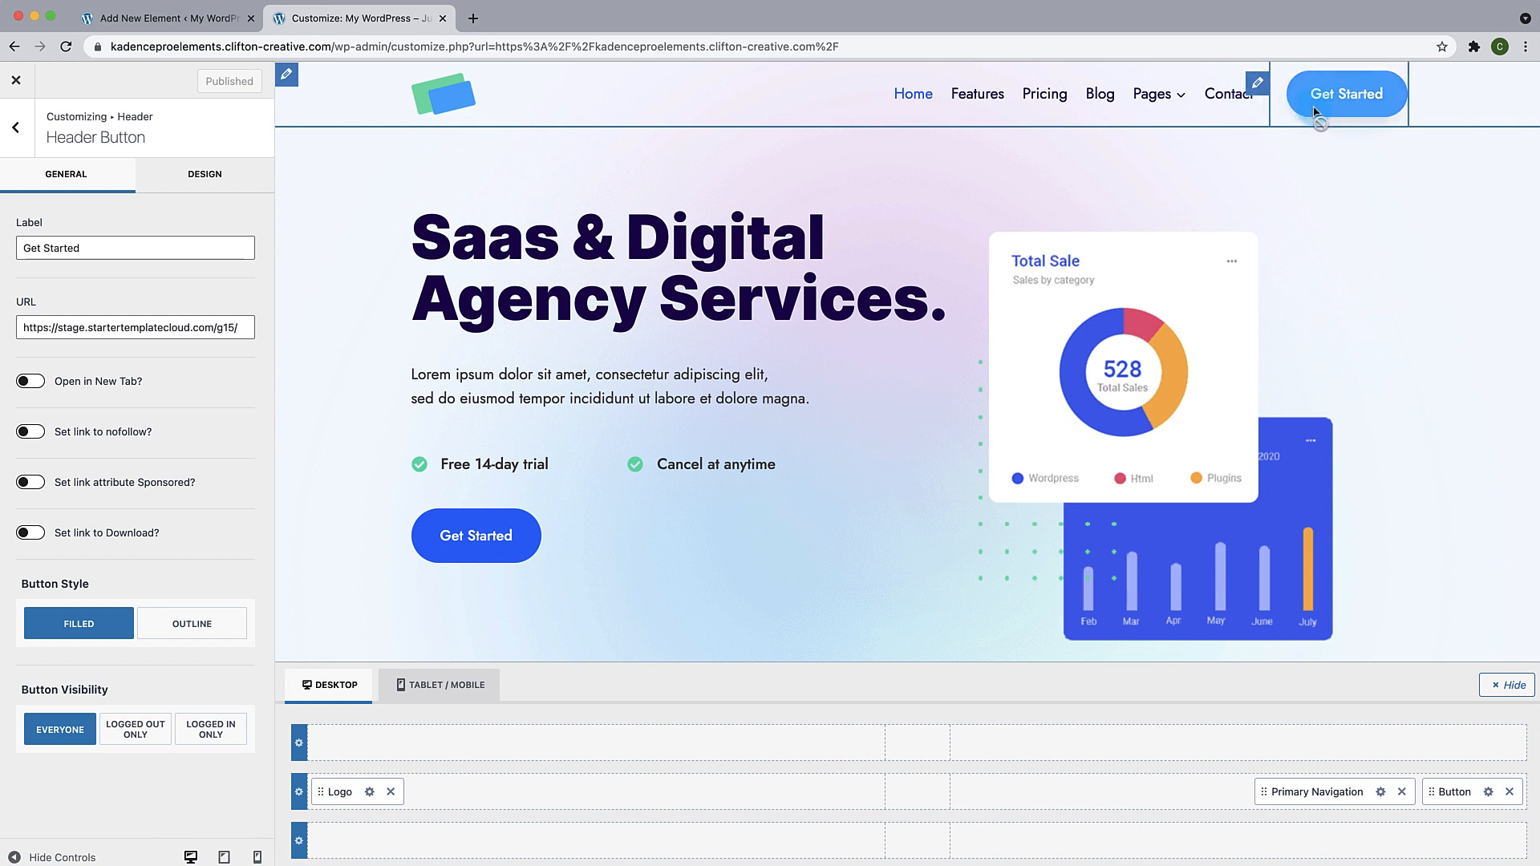
pyautogui.click(101, 264)
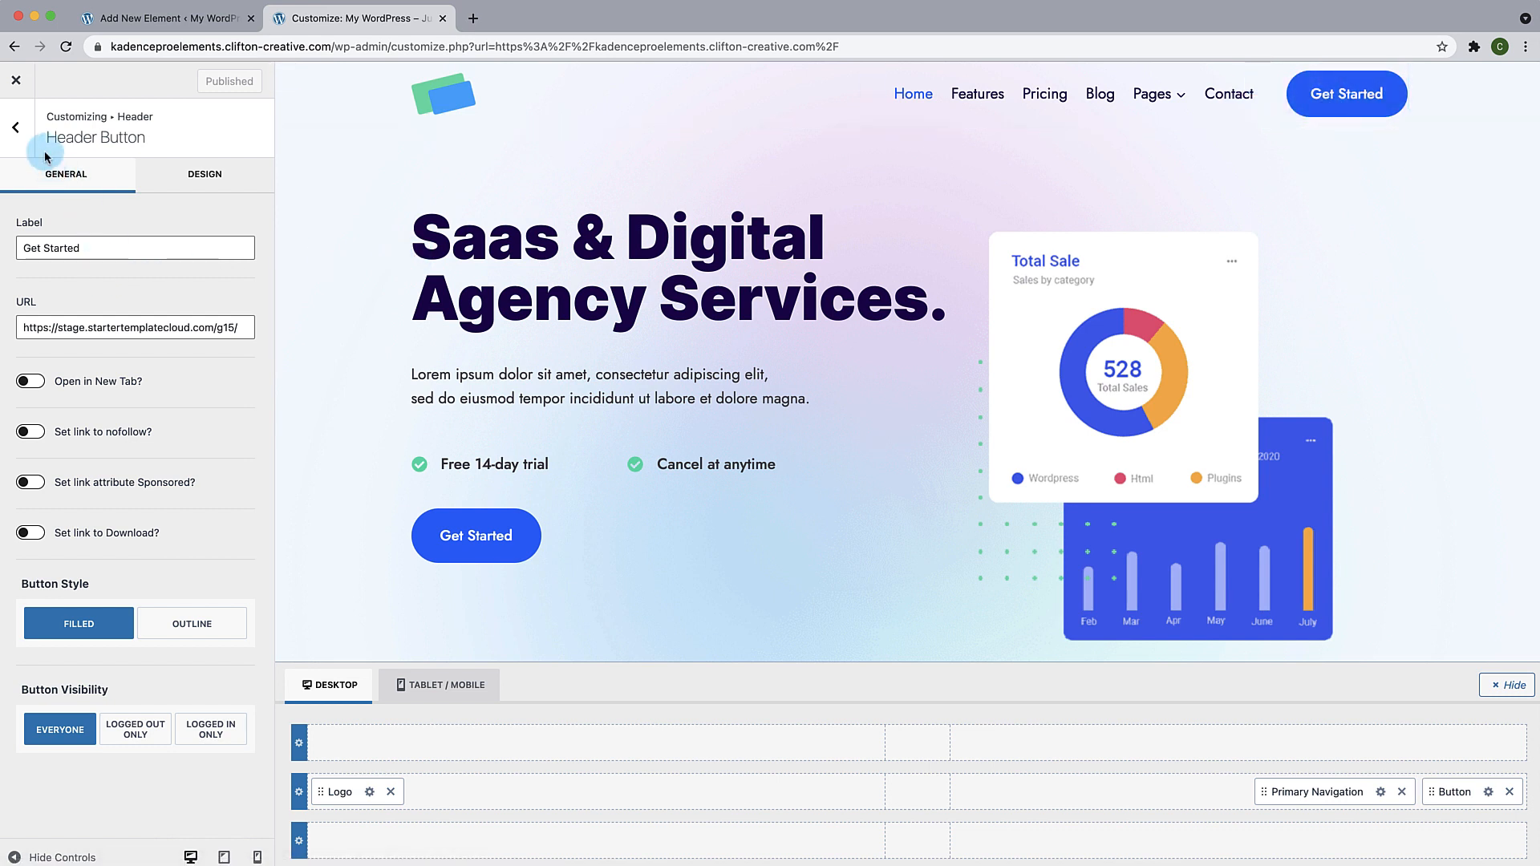
# Step: Look through the header builder's available items again and close the customizer
pyautogui.click(22, 140)
pyautogui.scroll(-2, 147, 433)
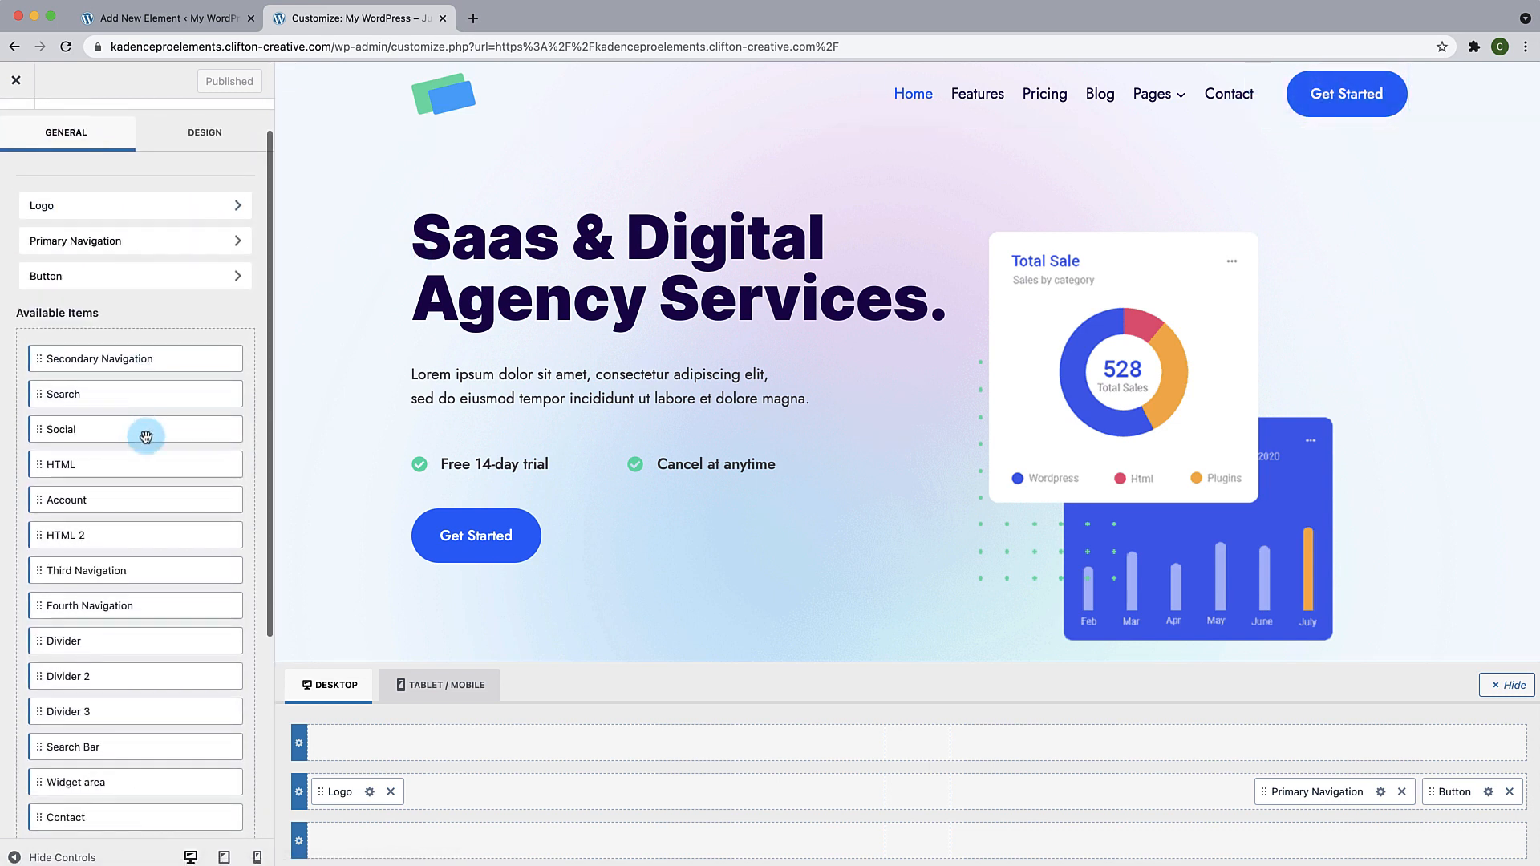
pyautogui.scroll(-2, 149, 481)
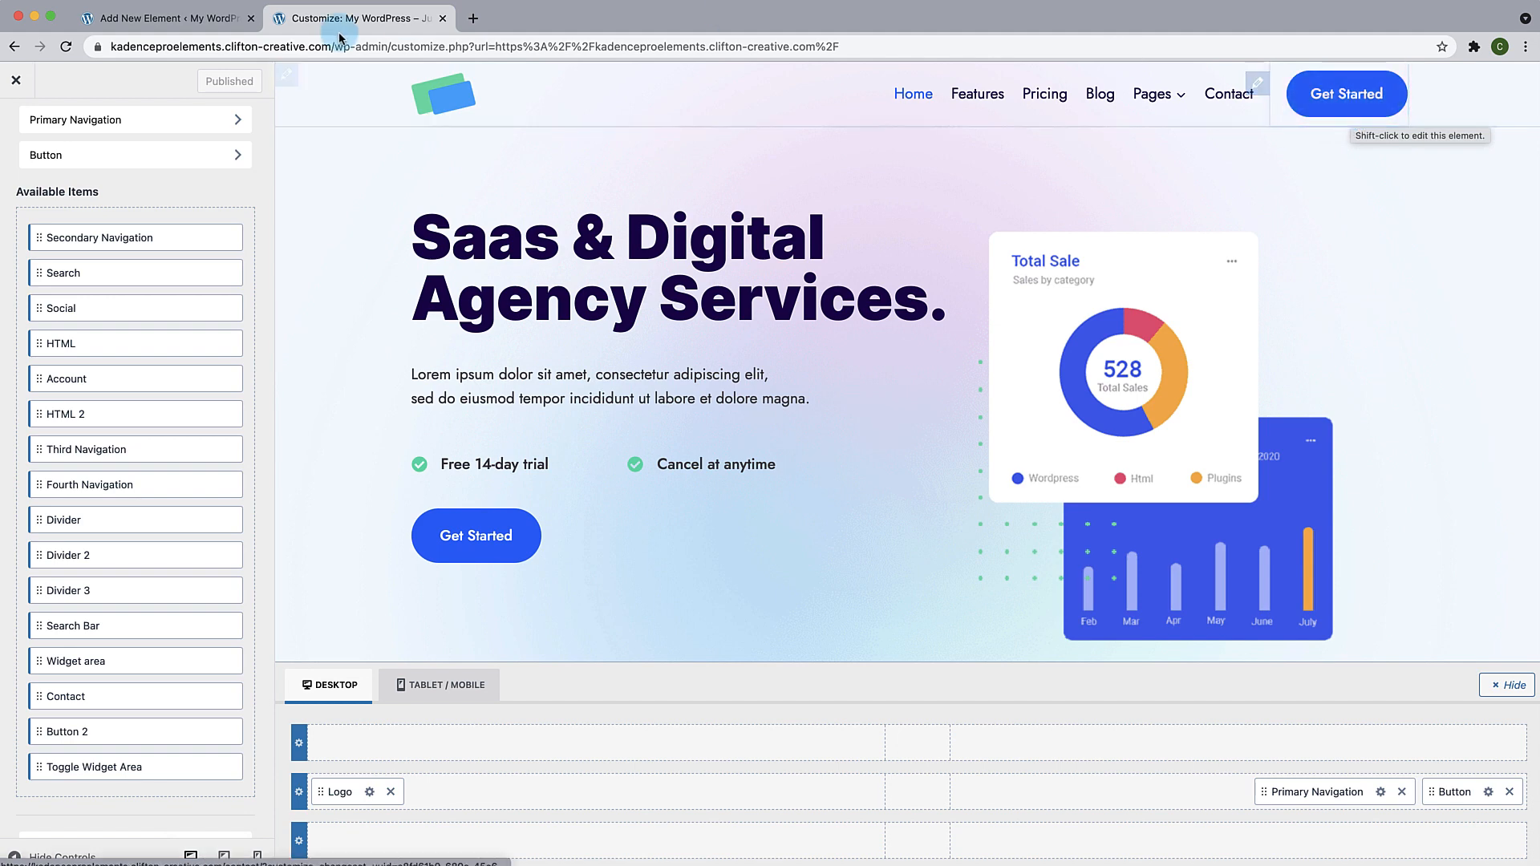
pyautogui.click(17, 83)
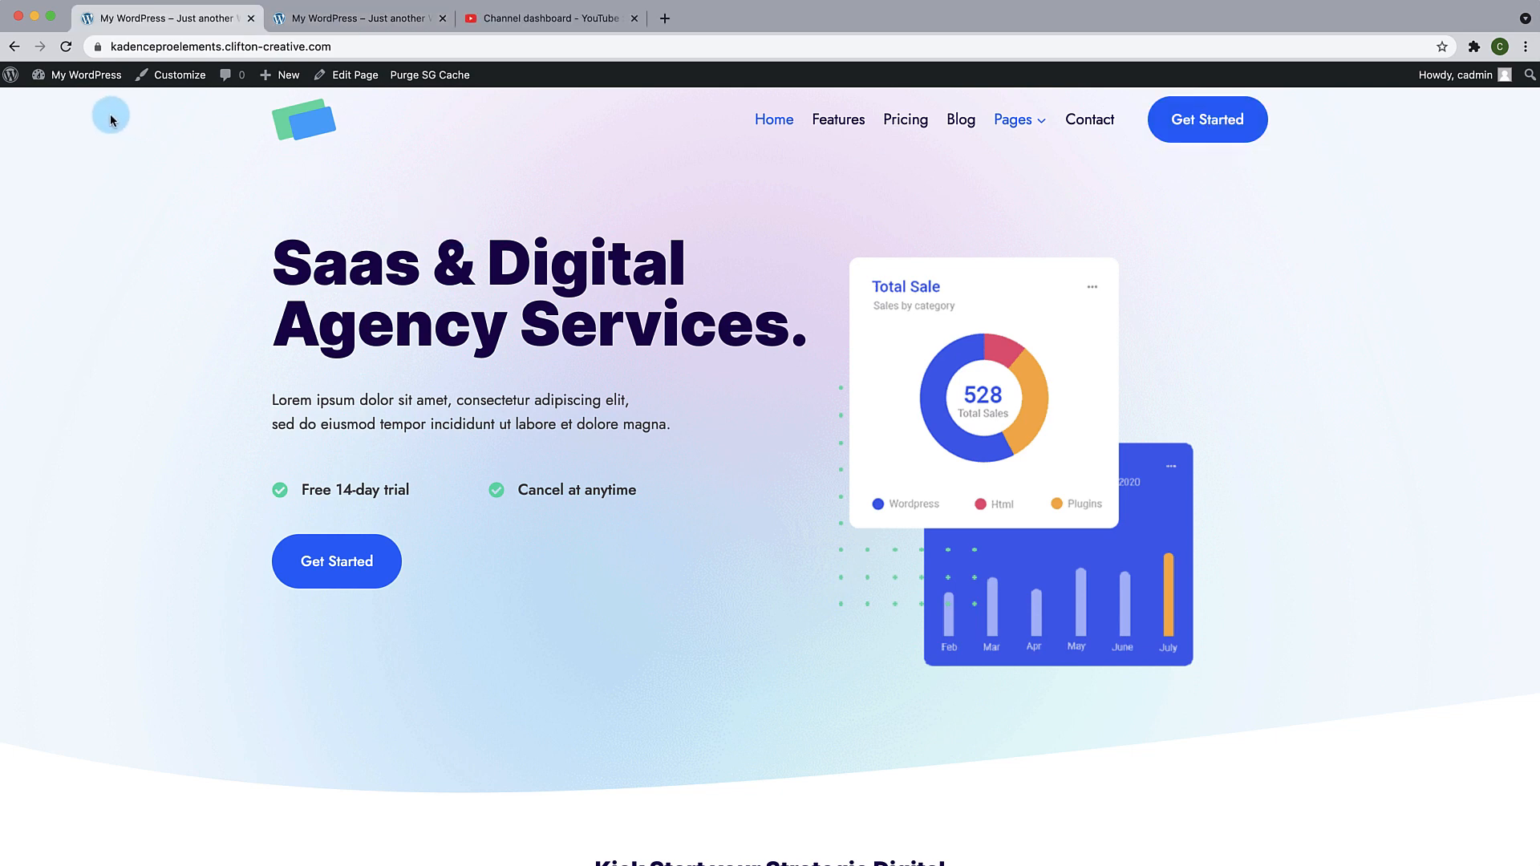
# Step: Add a new Kadence element of the Default type from the WordPress admin's Elements list
pyautogui.moveTo(81, 76)
pyautogui.click(63, 105)
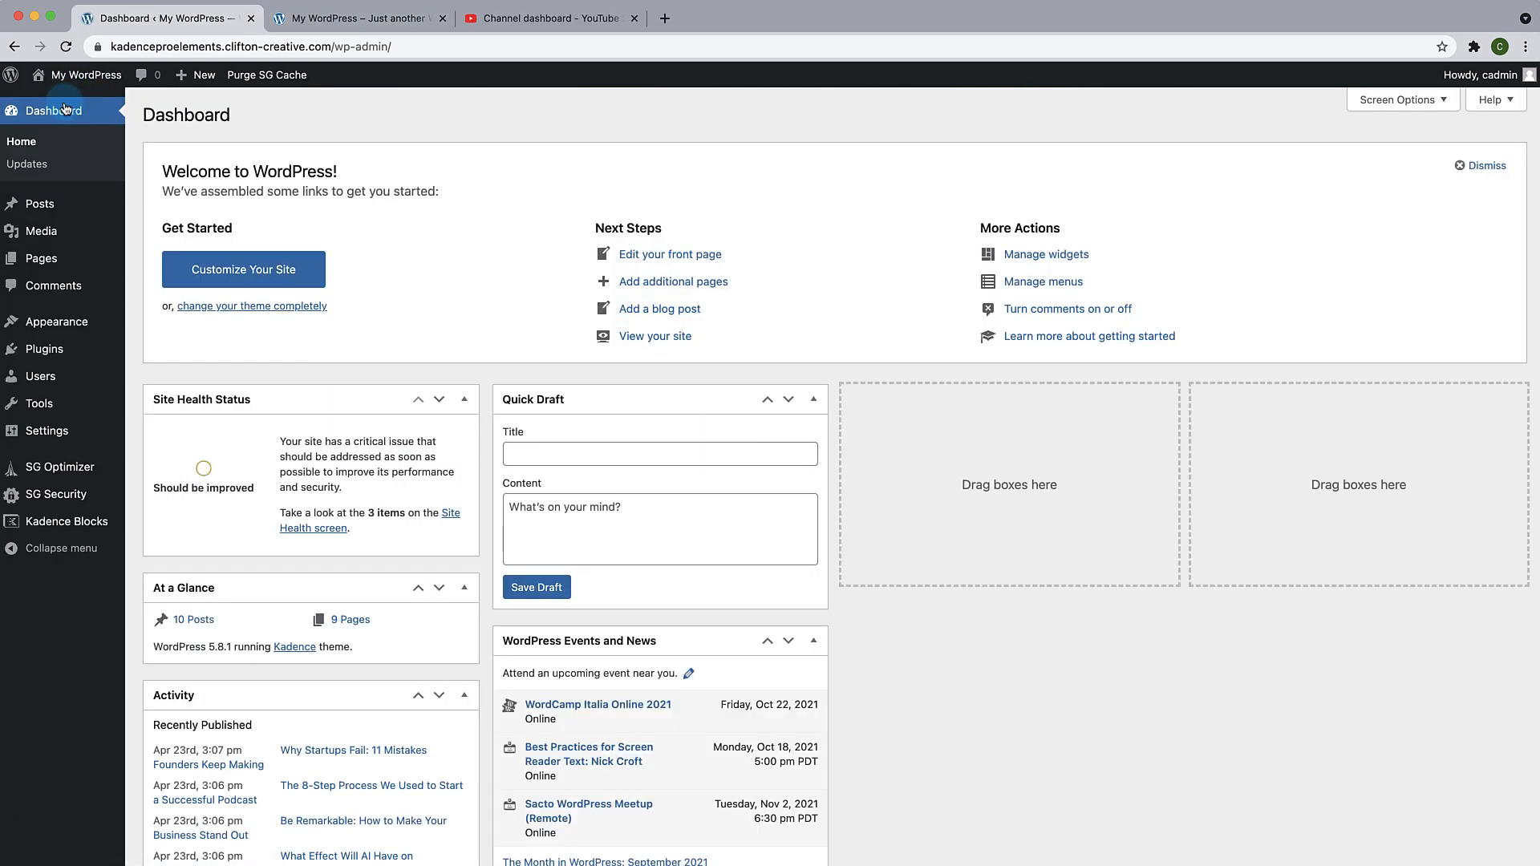
pyautogui.moveTo(53, 321)
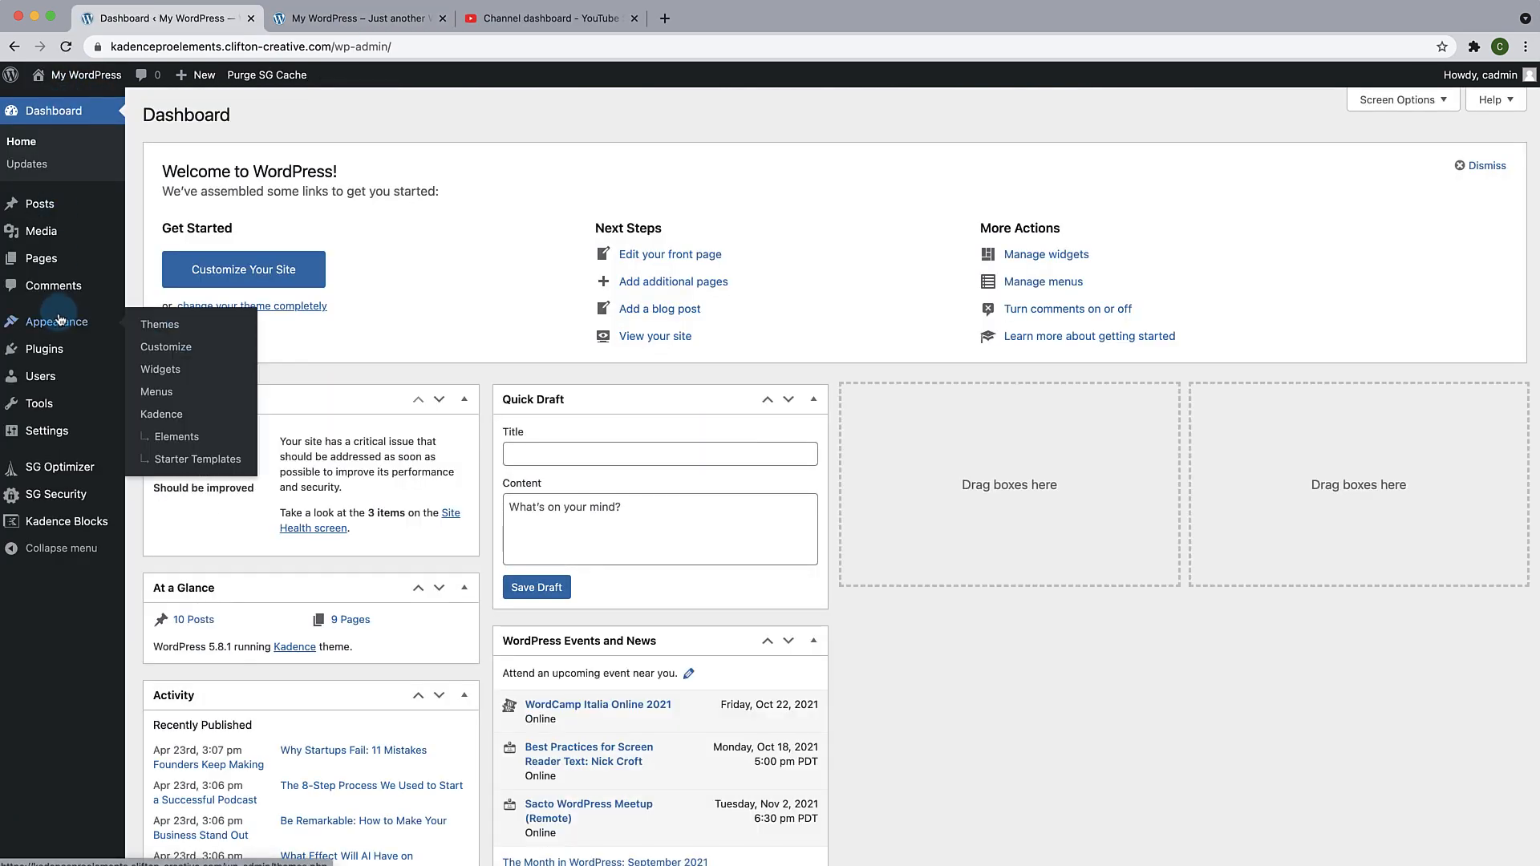
pyautogui.click(177, 439)
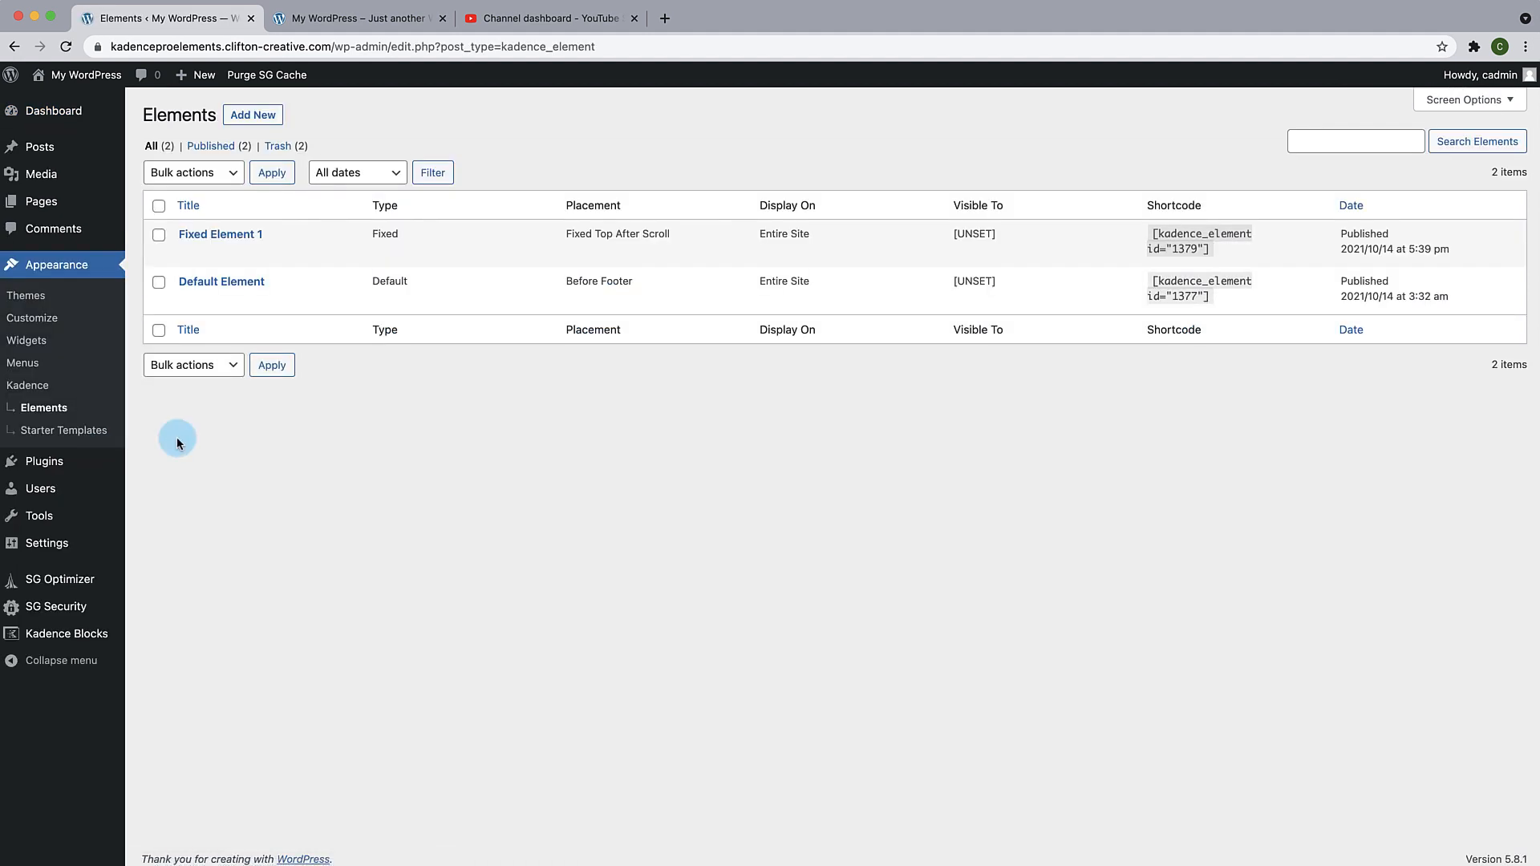
pyautogui.click(242, 117)
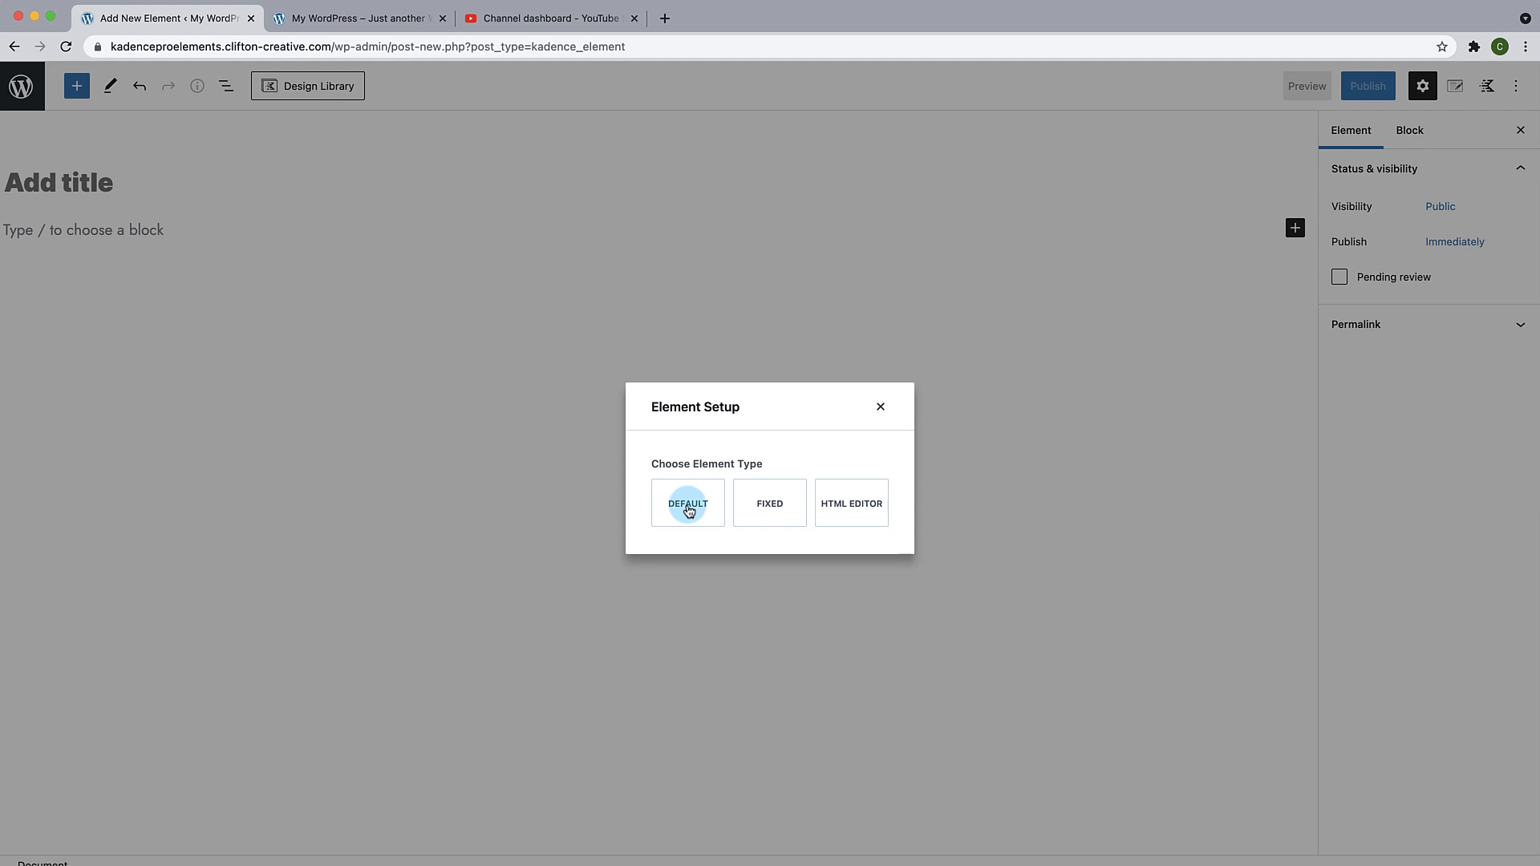
pyautogui.click(688, 505)
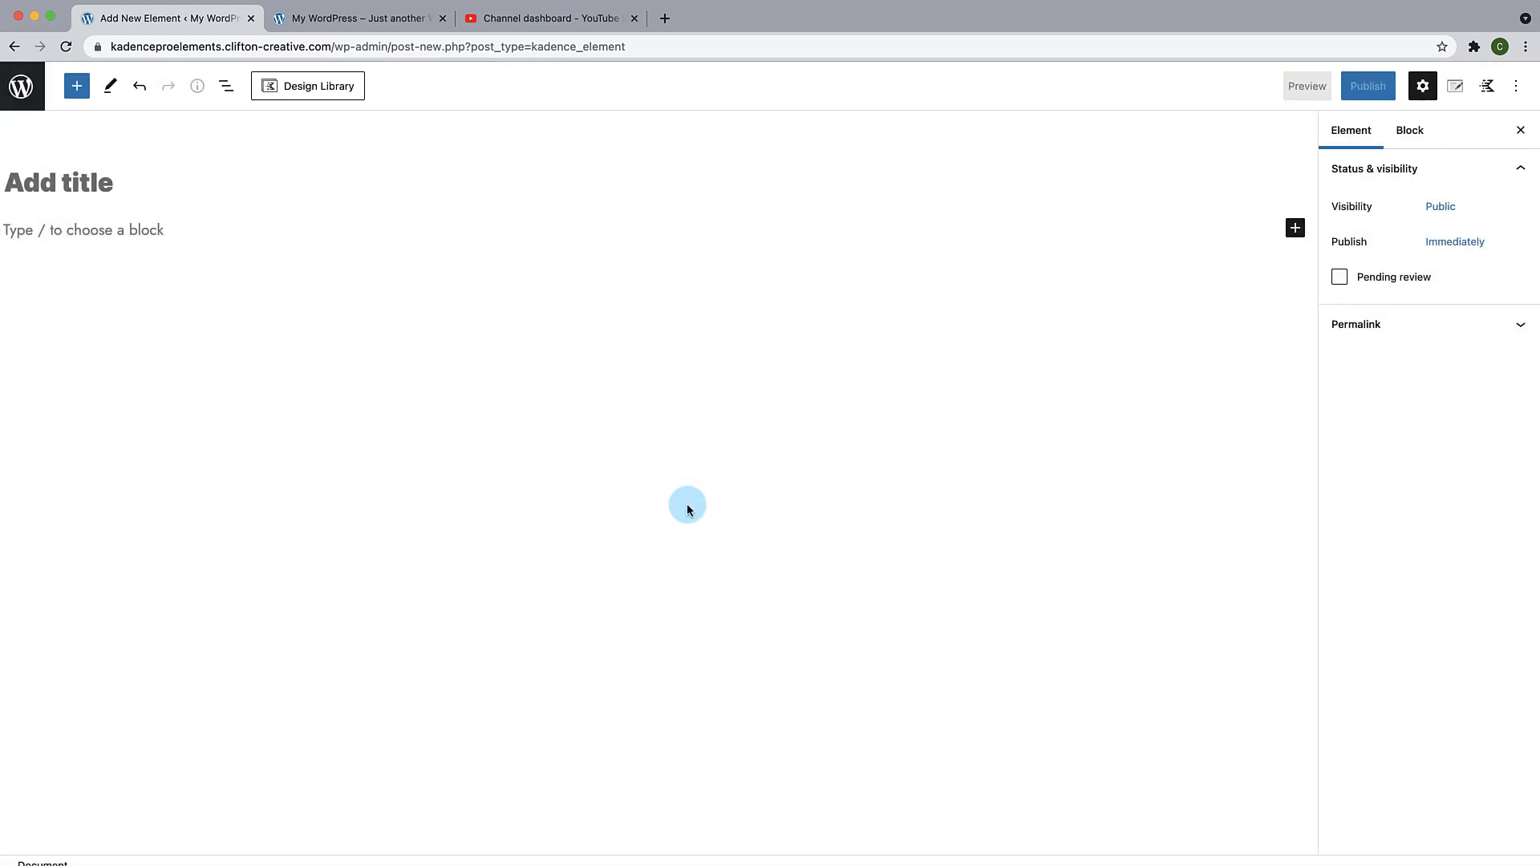
# Step: Title the new element "Custom Header Button Icon"
pyautogui.click(123, 187)
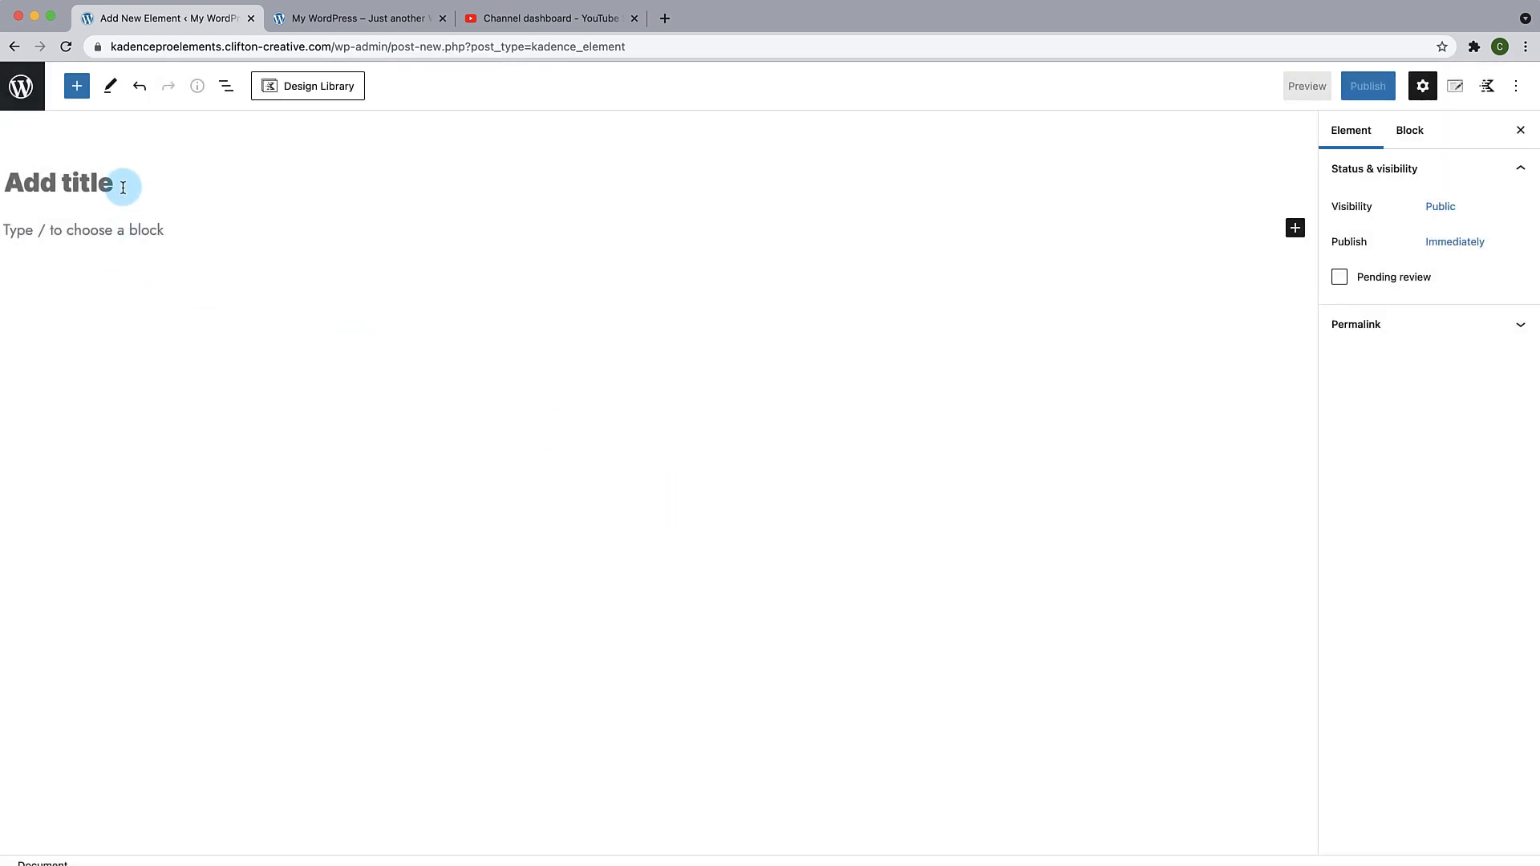
pyautogui.write('Custom H')
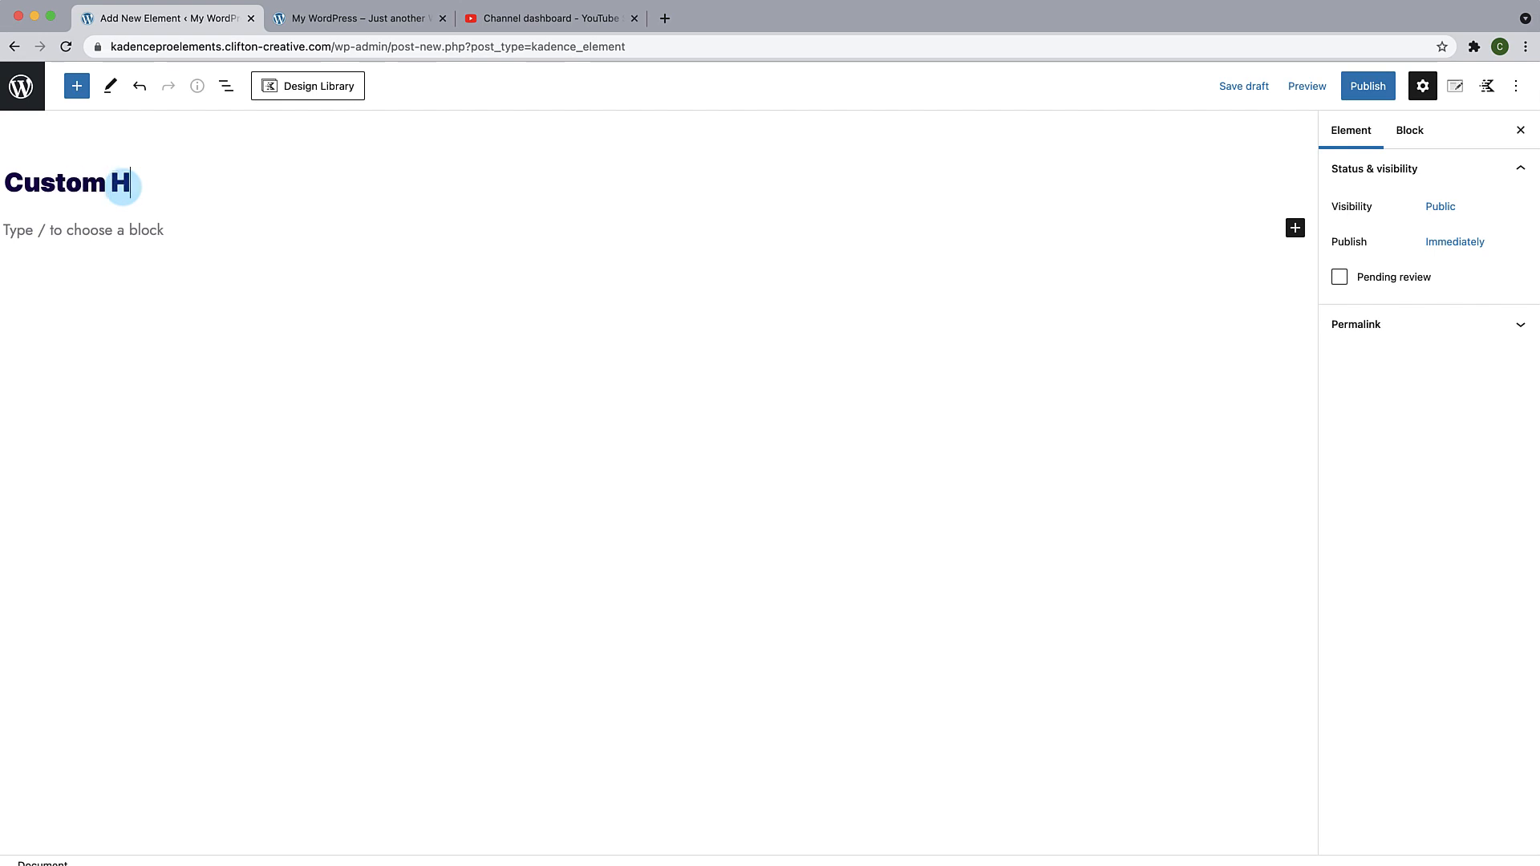
pyautogui.write('eader butt')
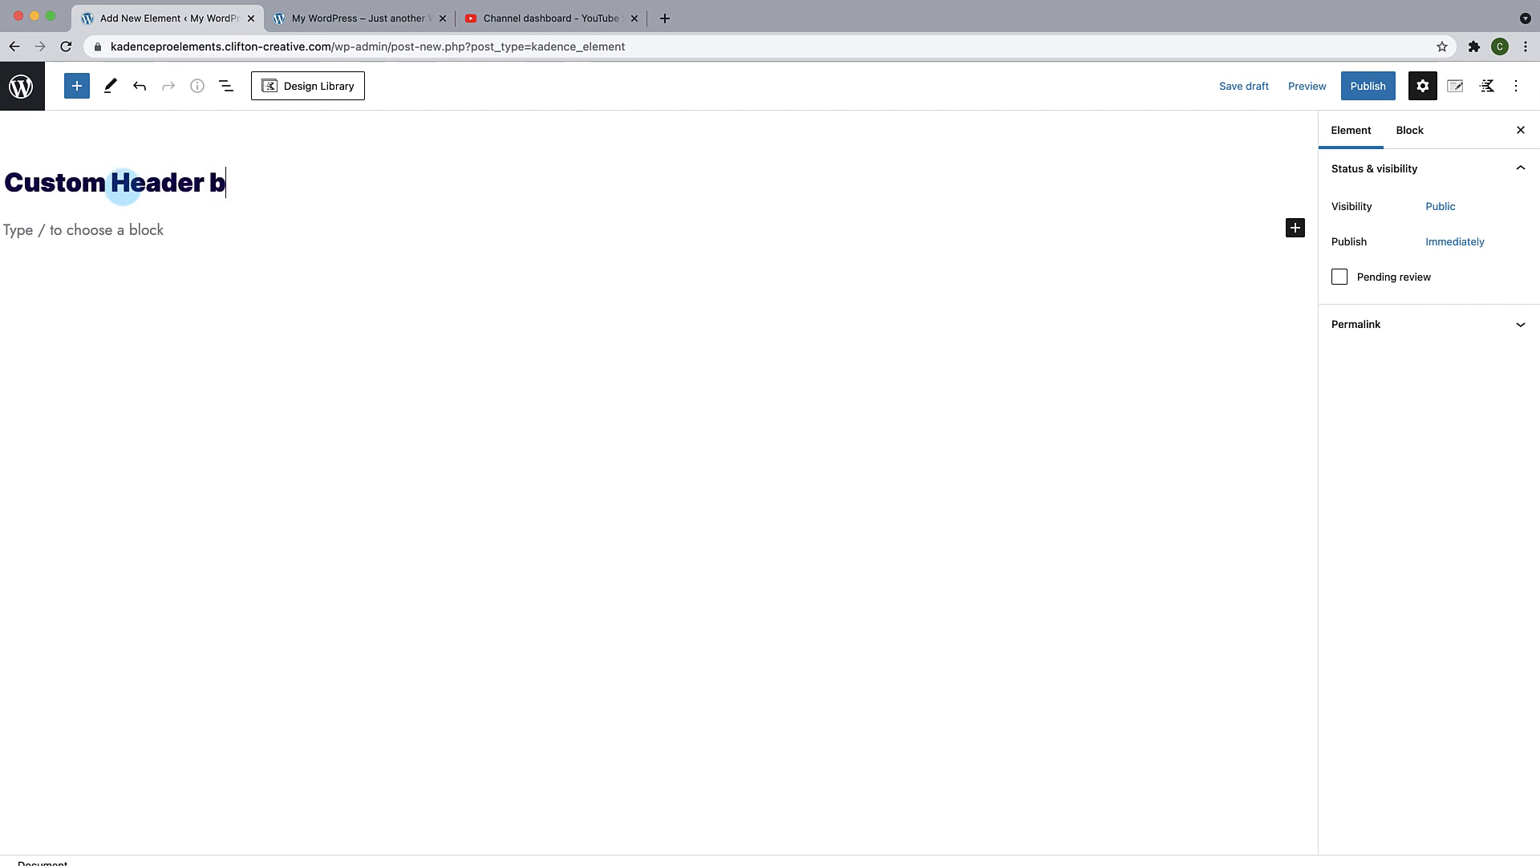
pyautogui.press('BackSpace')
pyautogui.press('BackSpace')
pyautogui.press('BackSpace')
pyautogui.press('BackSpace')
pyautogui.write('Button I')
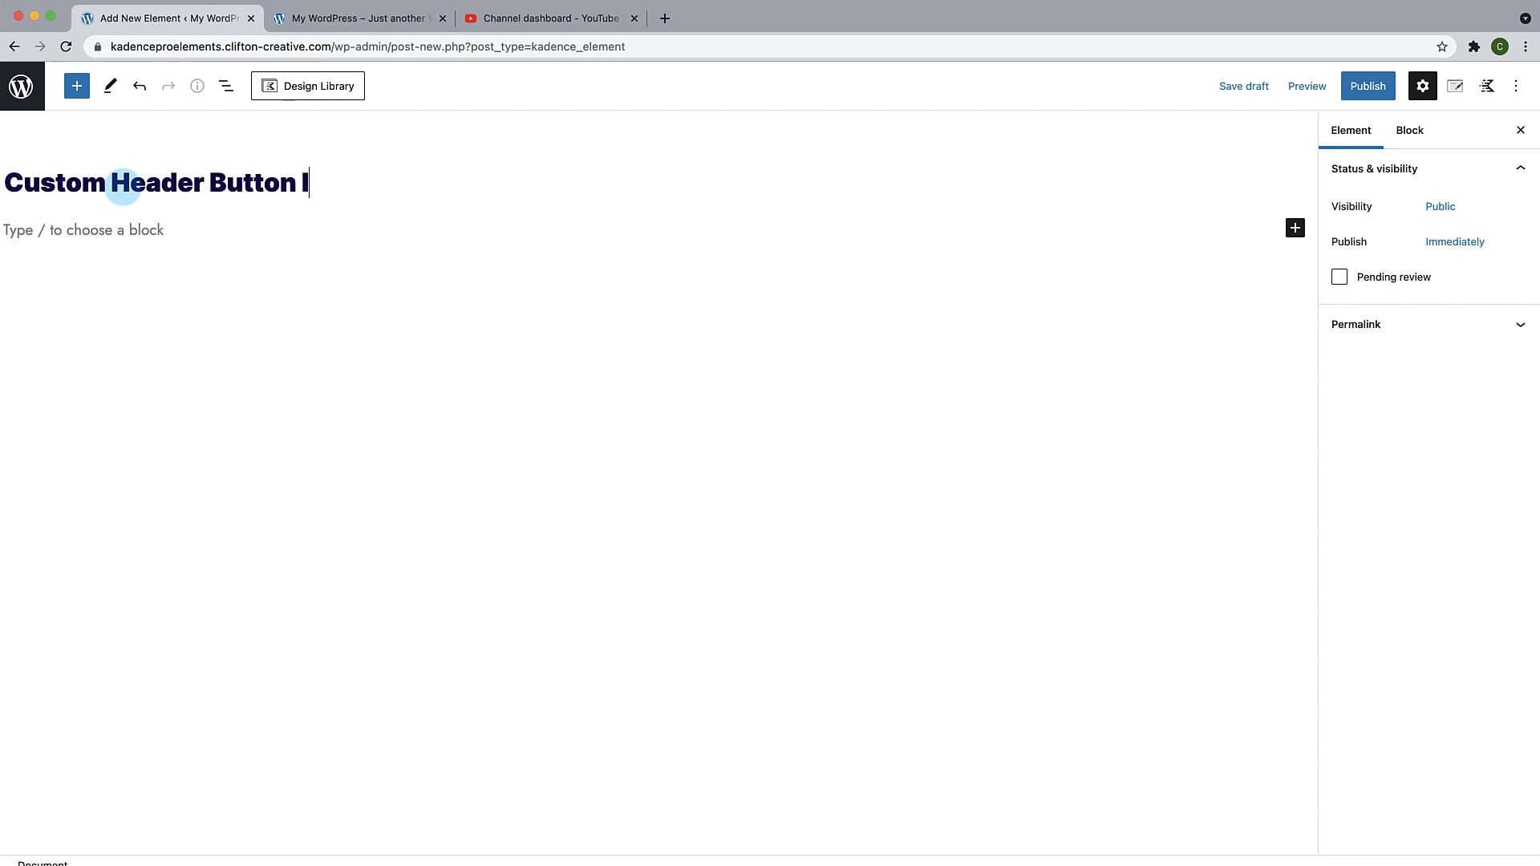
pyautogui.write('con')
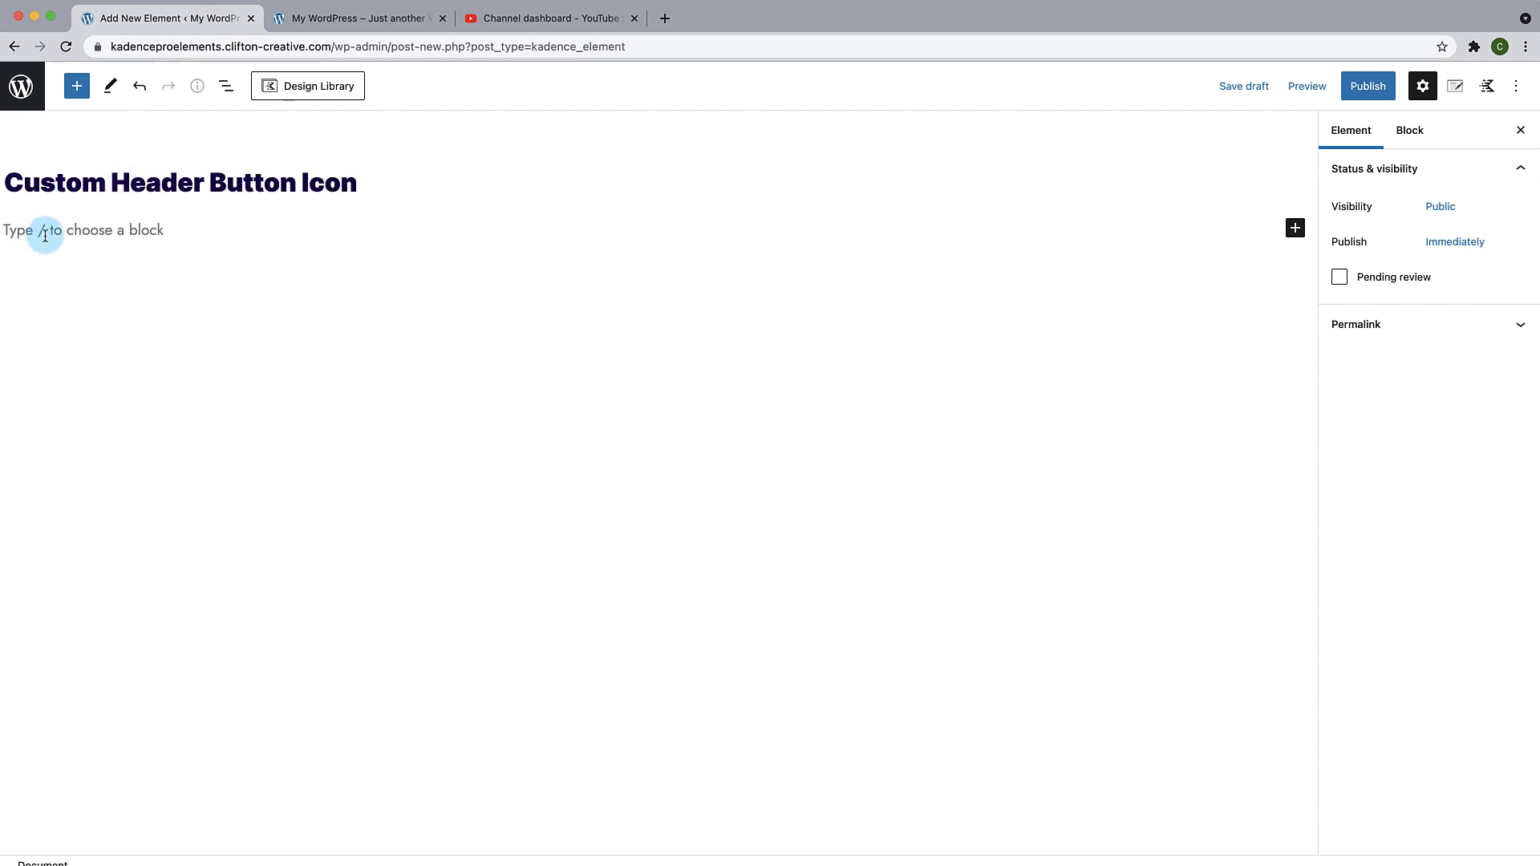
# Step: Insert a Kadence Advanced Button block below the element title
pyautogui.click(78, 86)
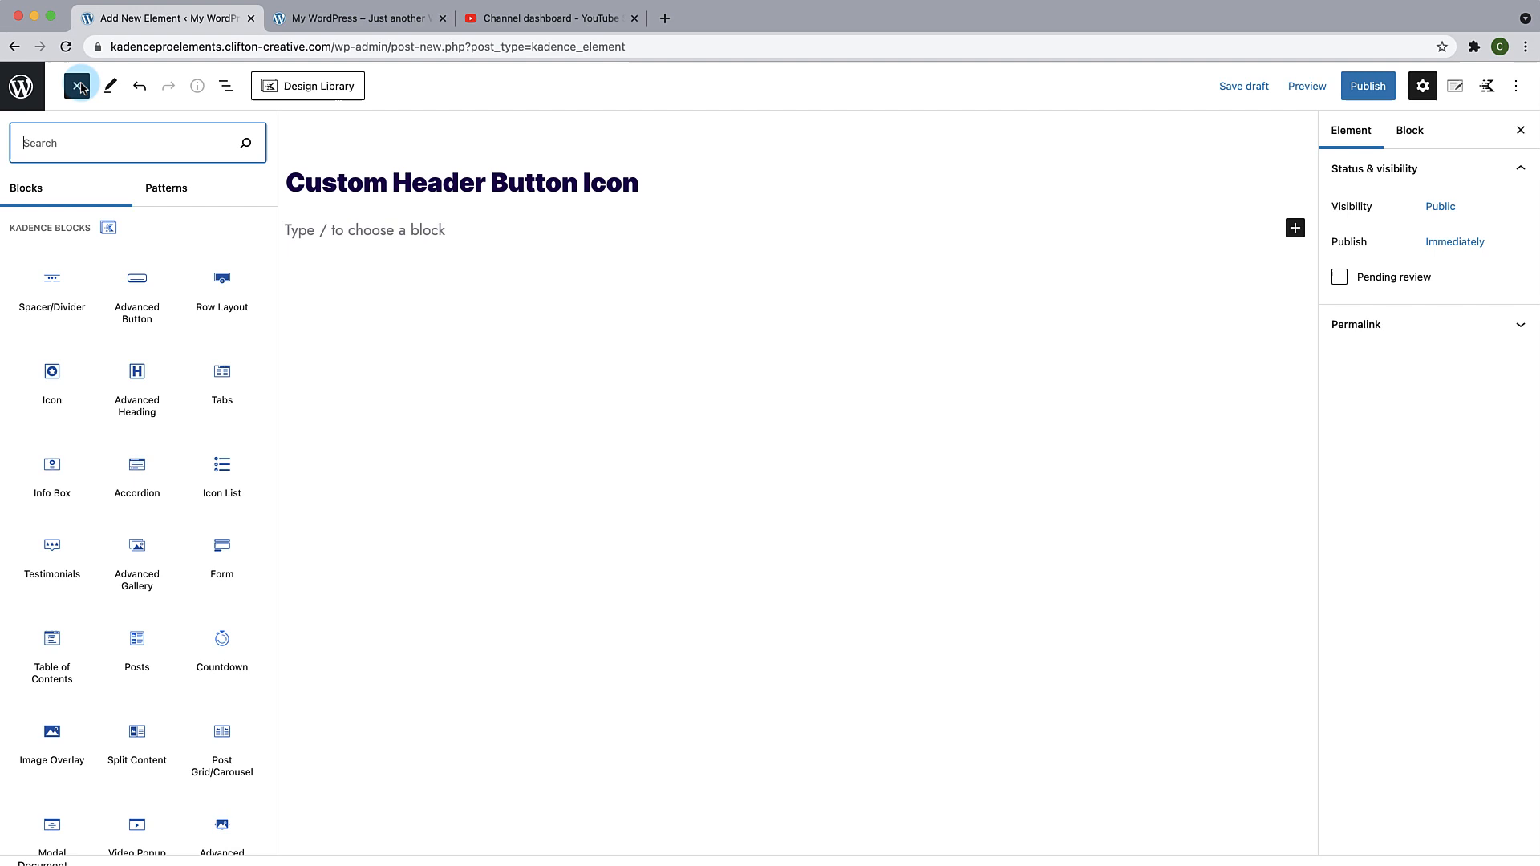
pyautogui.click(138, 317)
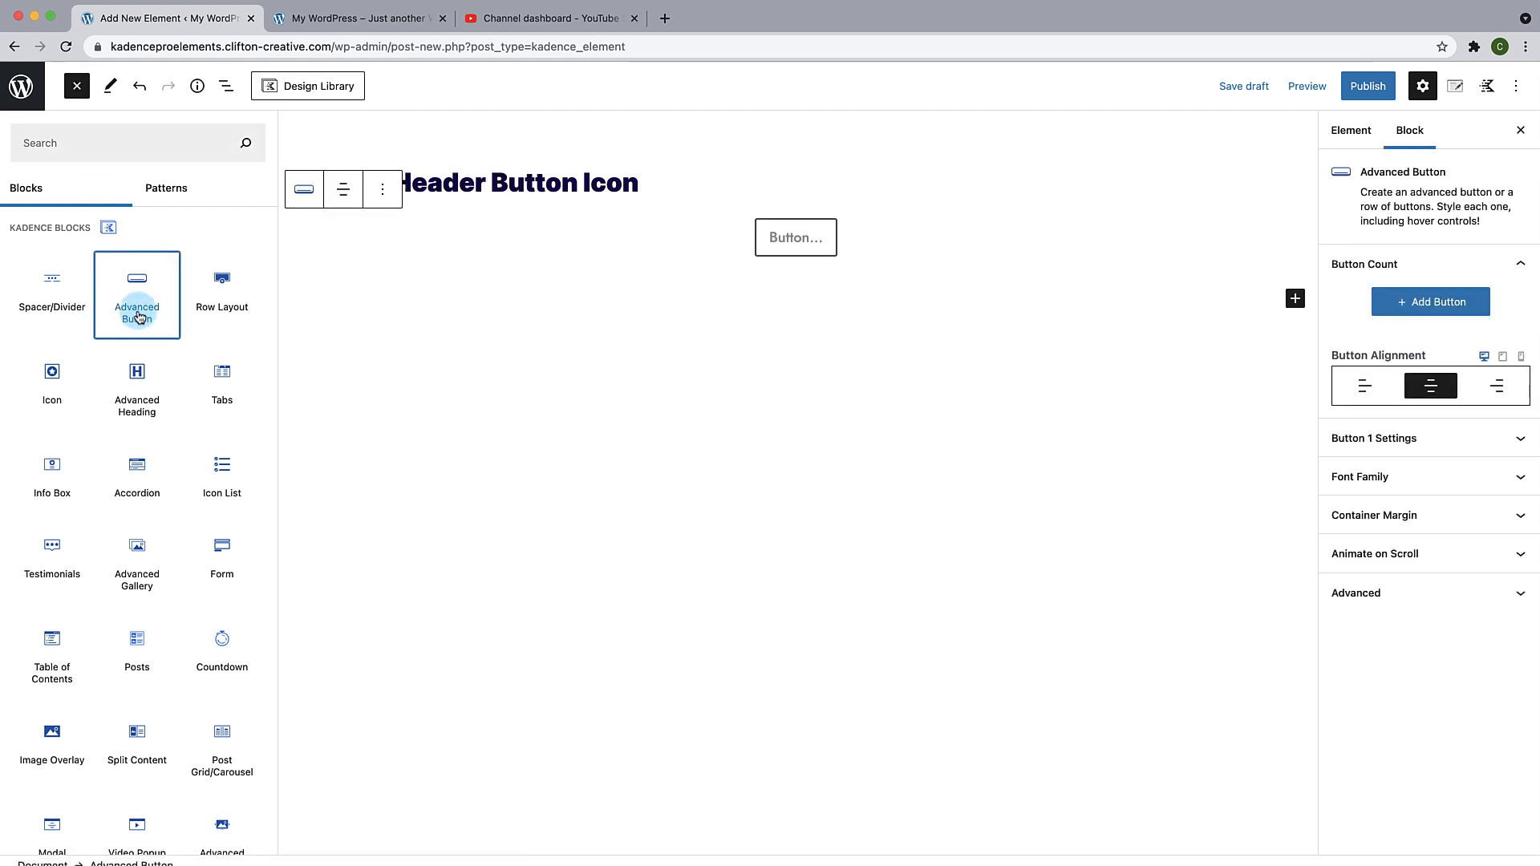
pyautogui.click(777, 244)
# Step: Label the new button "Instant Quote"
pyautogui.click(669, 245)
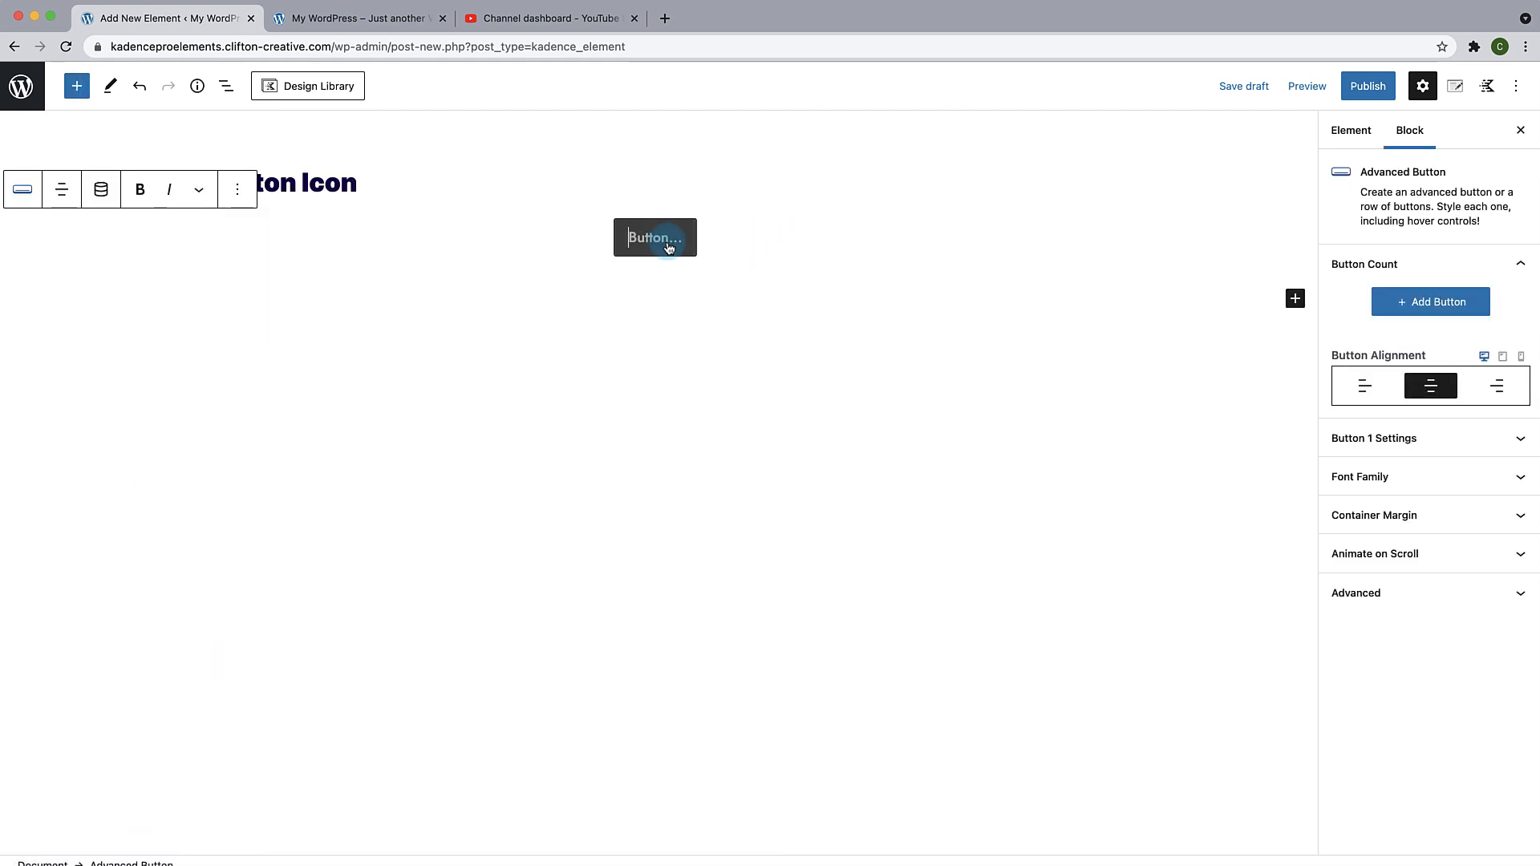
pyautogui.write('Insant')
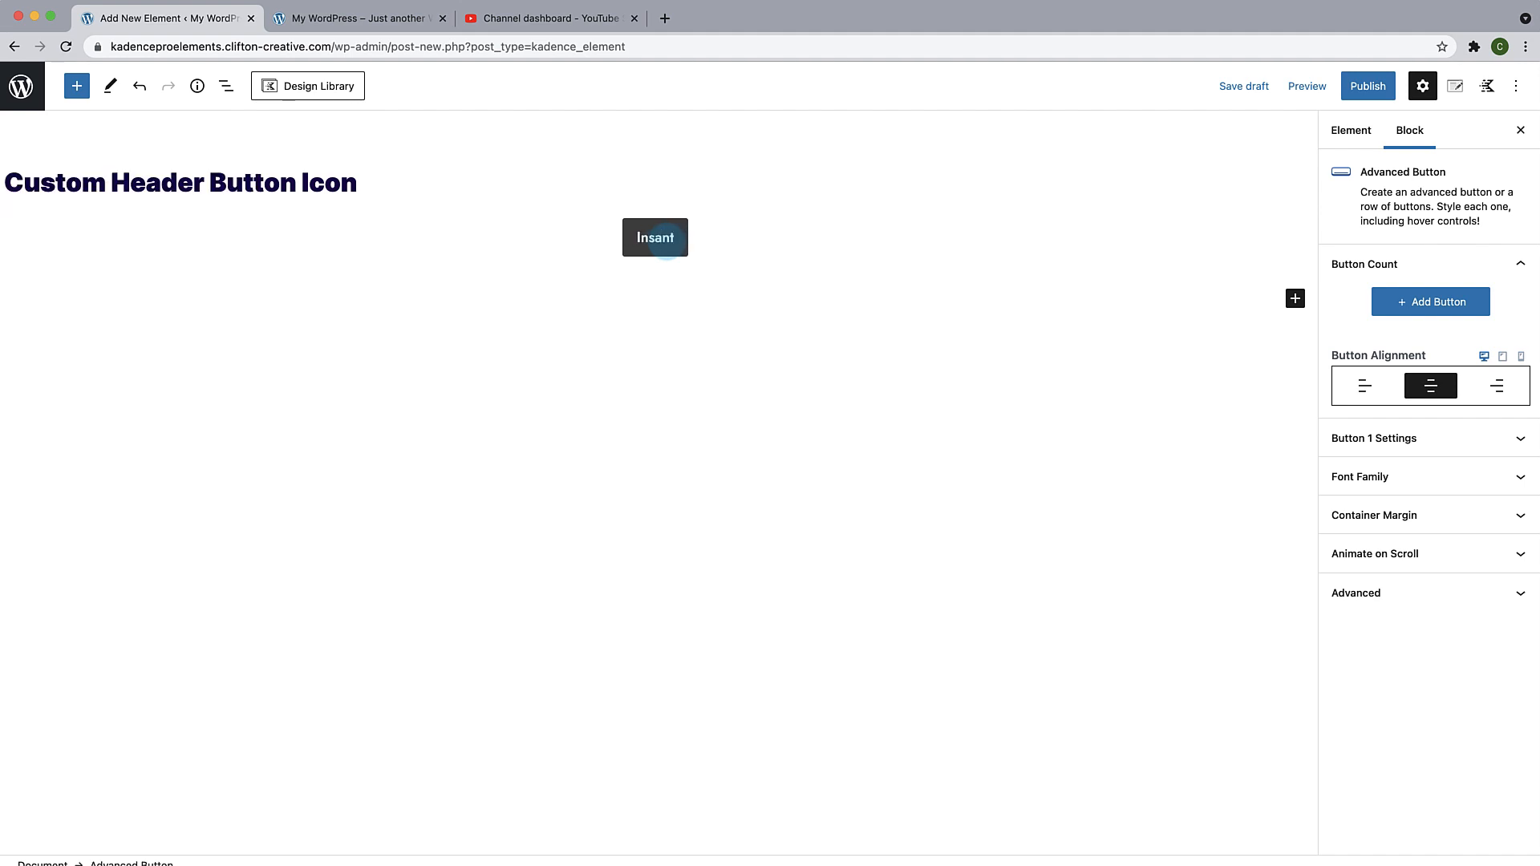
pyautogui.press('BackSpace')
pyautogui.write('st')
pyautogui.press('BackSpace')
pyautogui.press('BackSpace')
pyautogui.press('BackSpace')
pyautogui.press('BackSpace')
pyautogui.press('BackSpace')
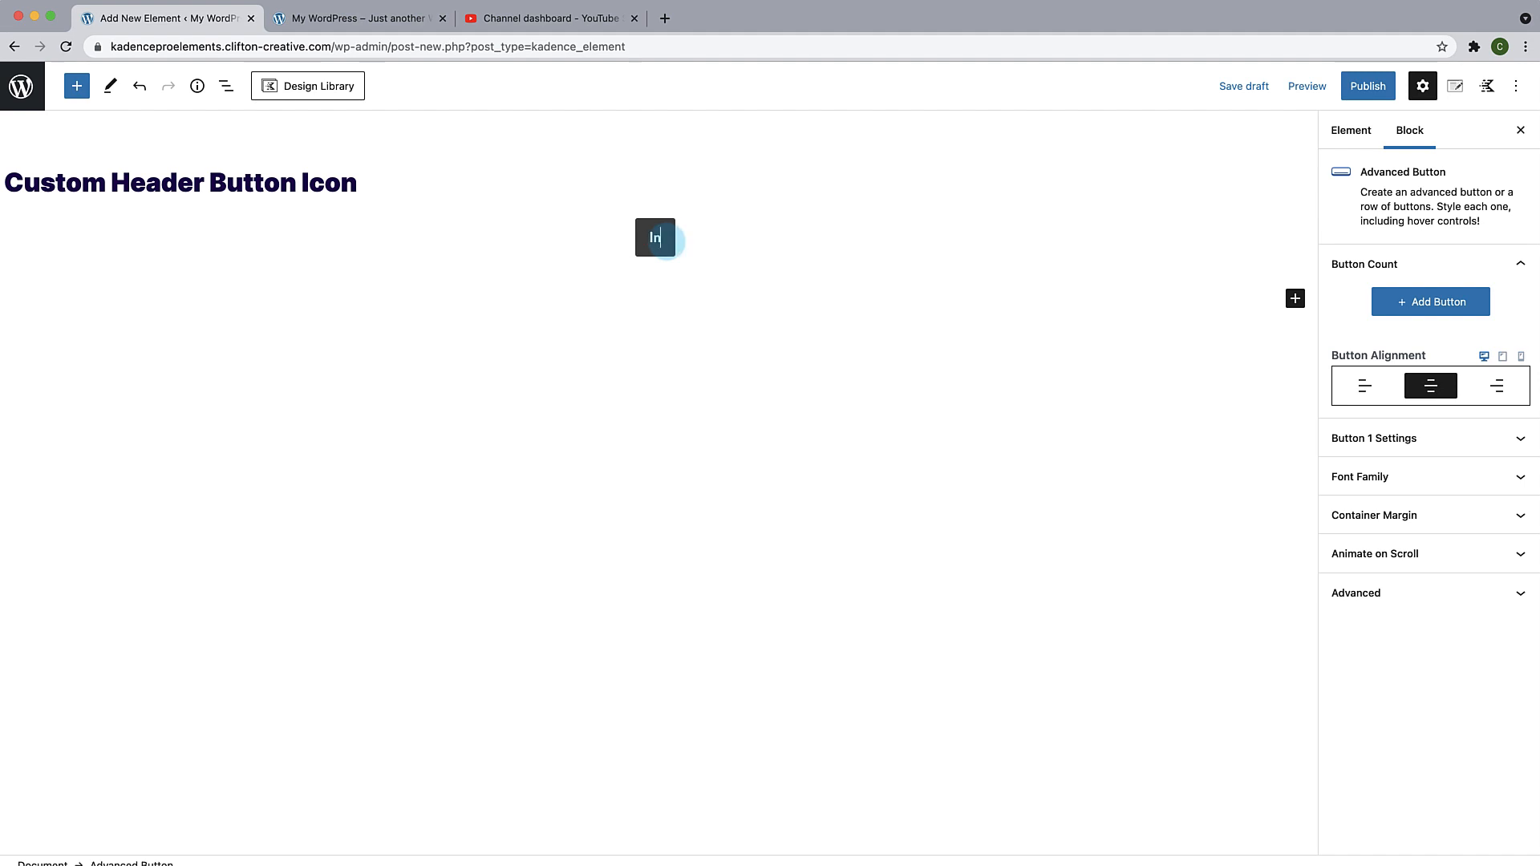
pyautogui.write('stant')
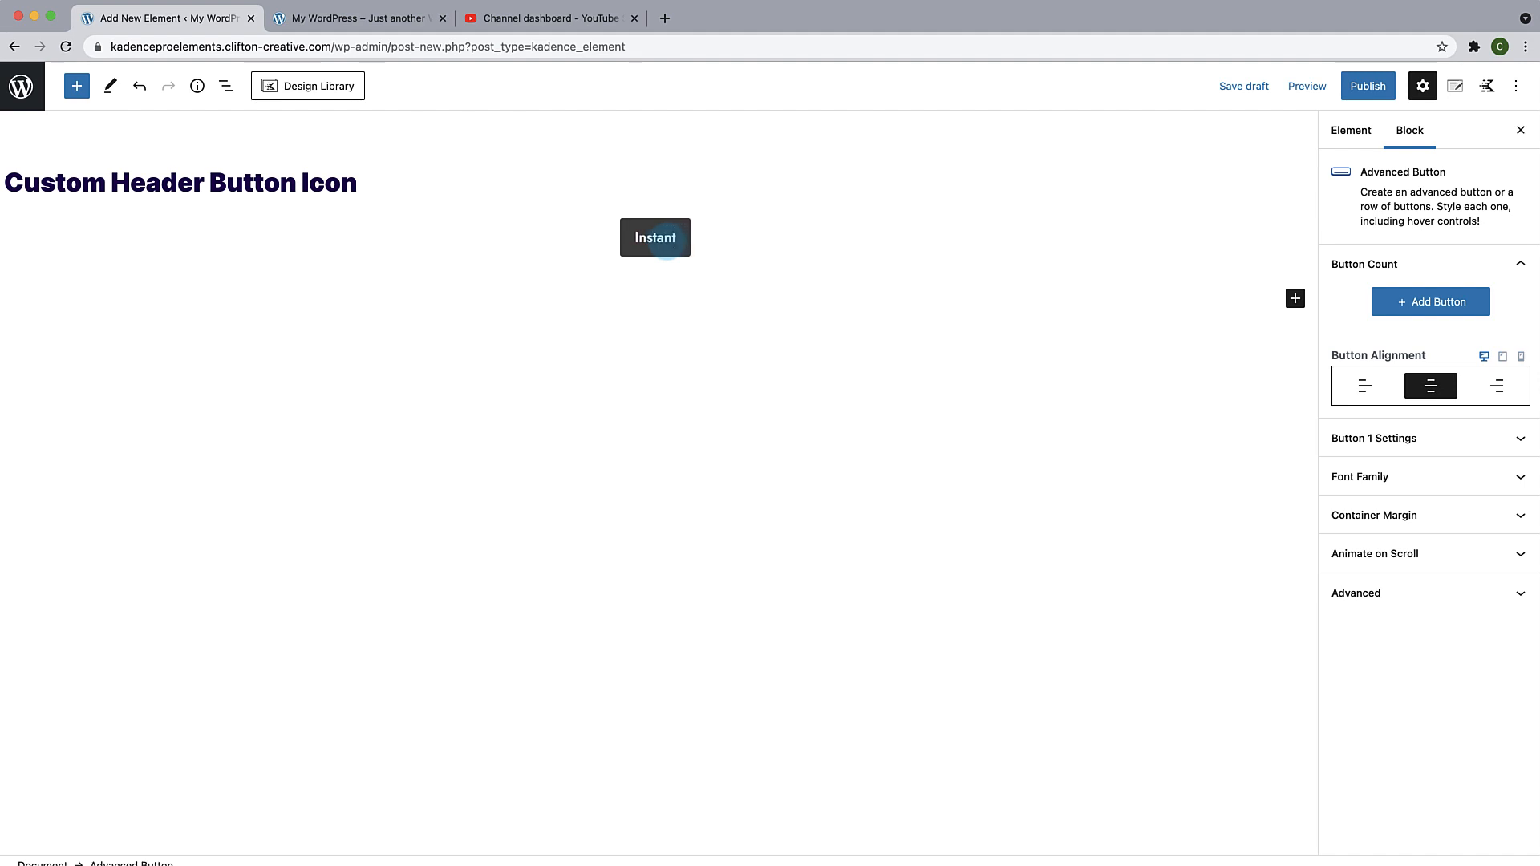
pyautogui.write(' Qu')
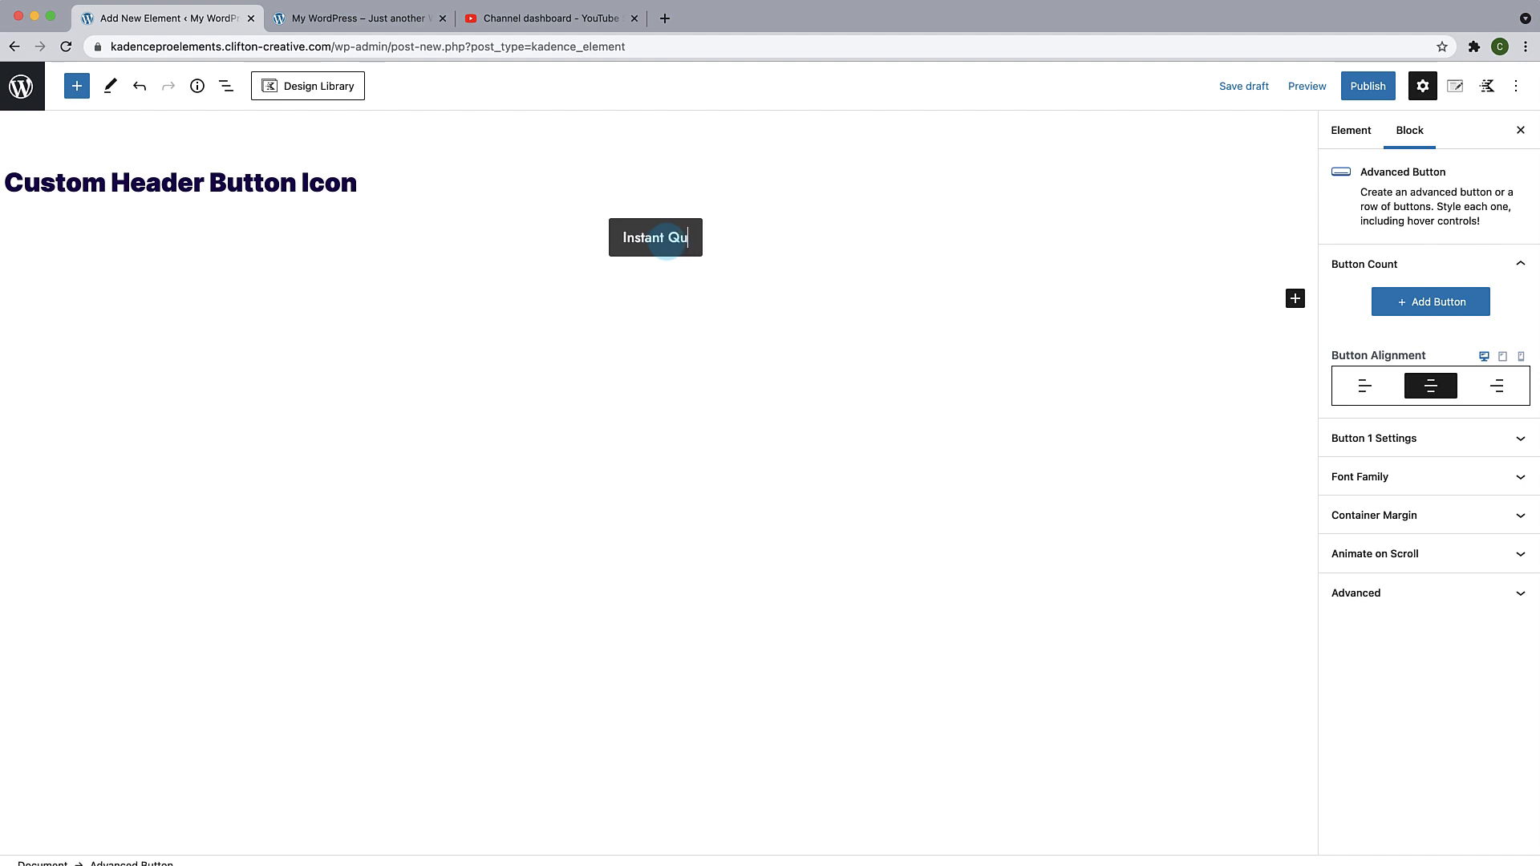
pyautogui.write('toe')
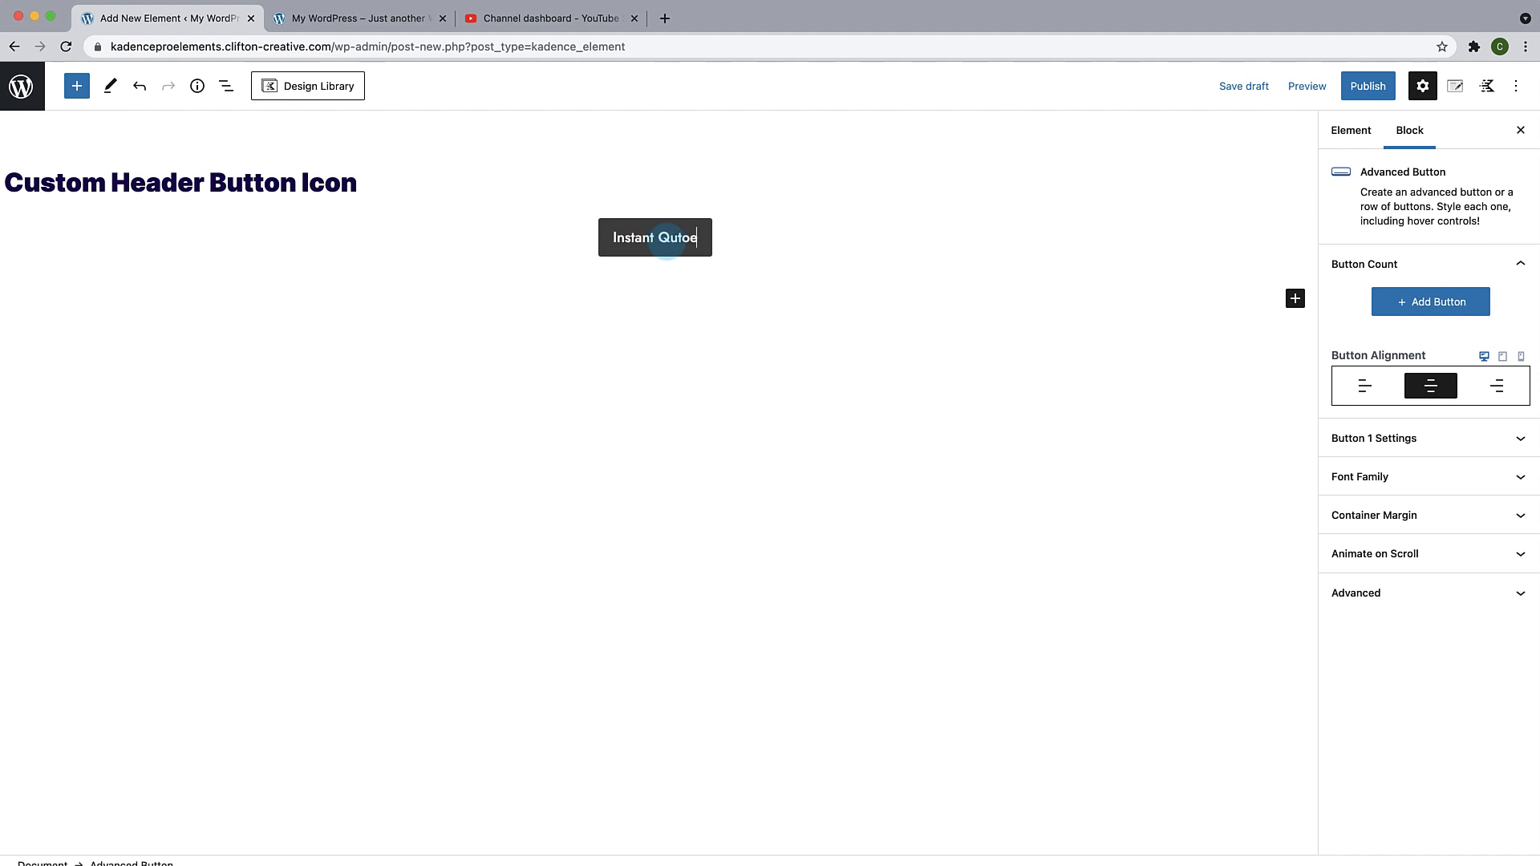
pyautogui.press('BackSpace')
pyautogui.press('BackSpace')
pyautogui.write('oe')
pyautogui.press('BackSpace')
pyautogui.press('BackSpace')
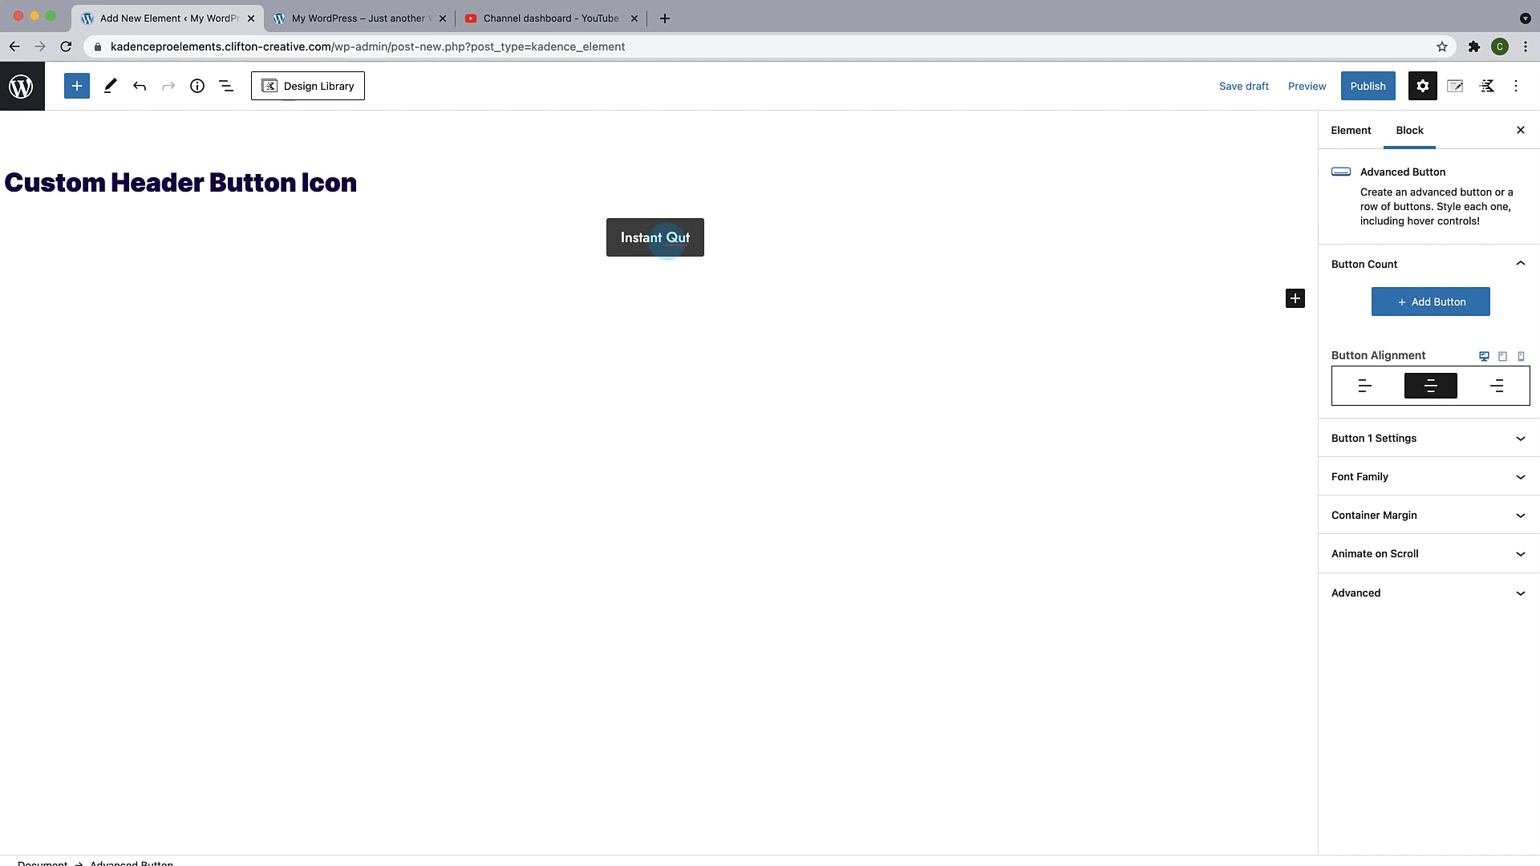
pyautogui.press('BackSpace')
pyautogui.write('ote')
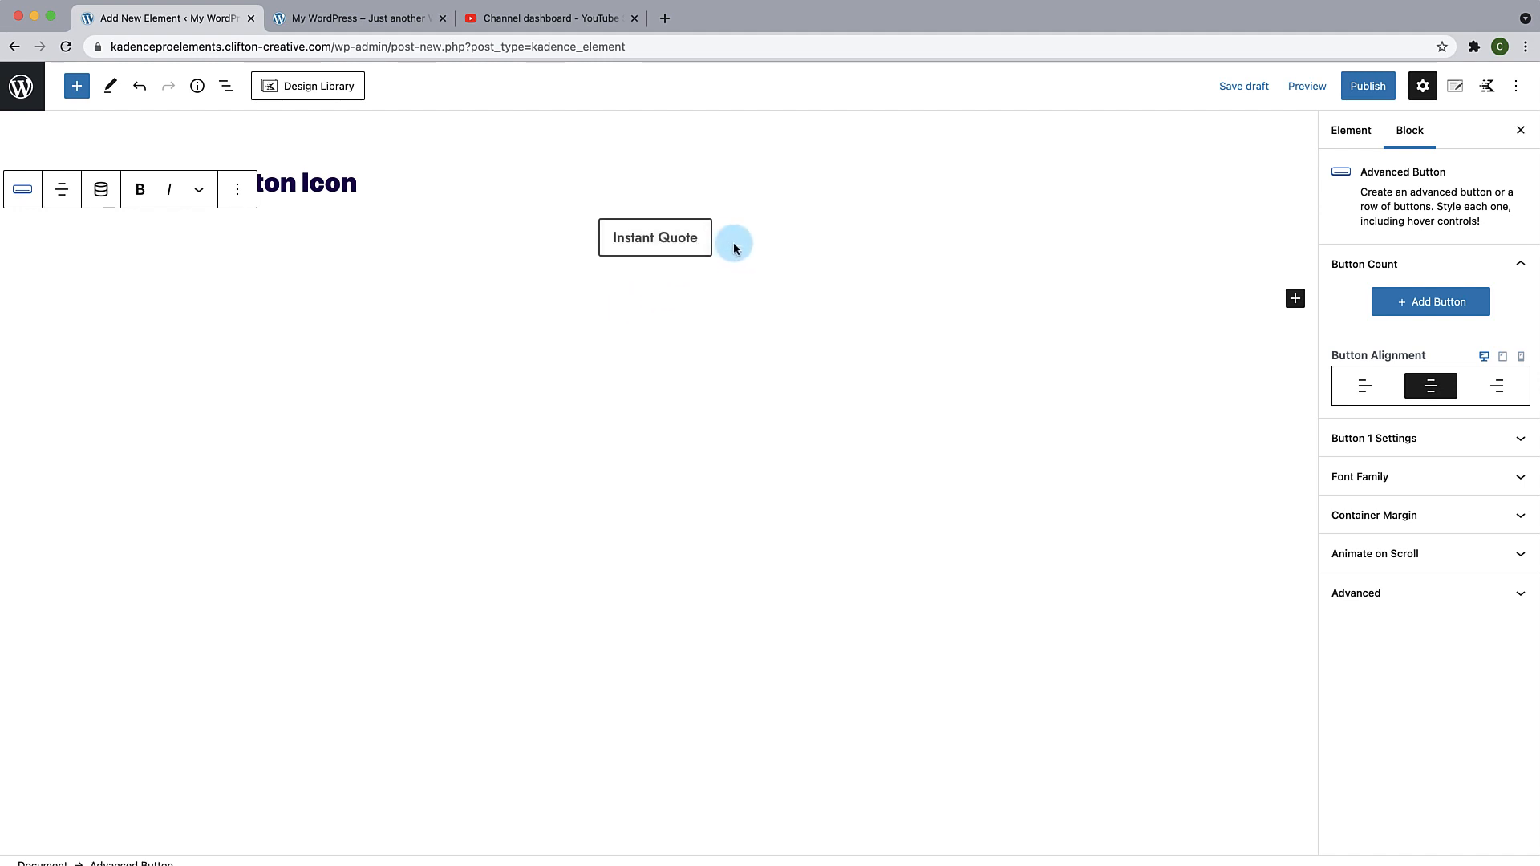
# Step: Give the Instant Quote button a custom size with 13 top and bottom padding and 30 left and right padding
pyautogui.click(713, 256)
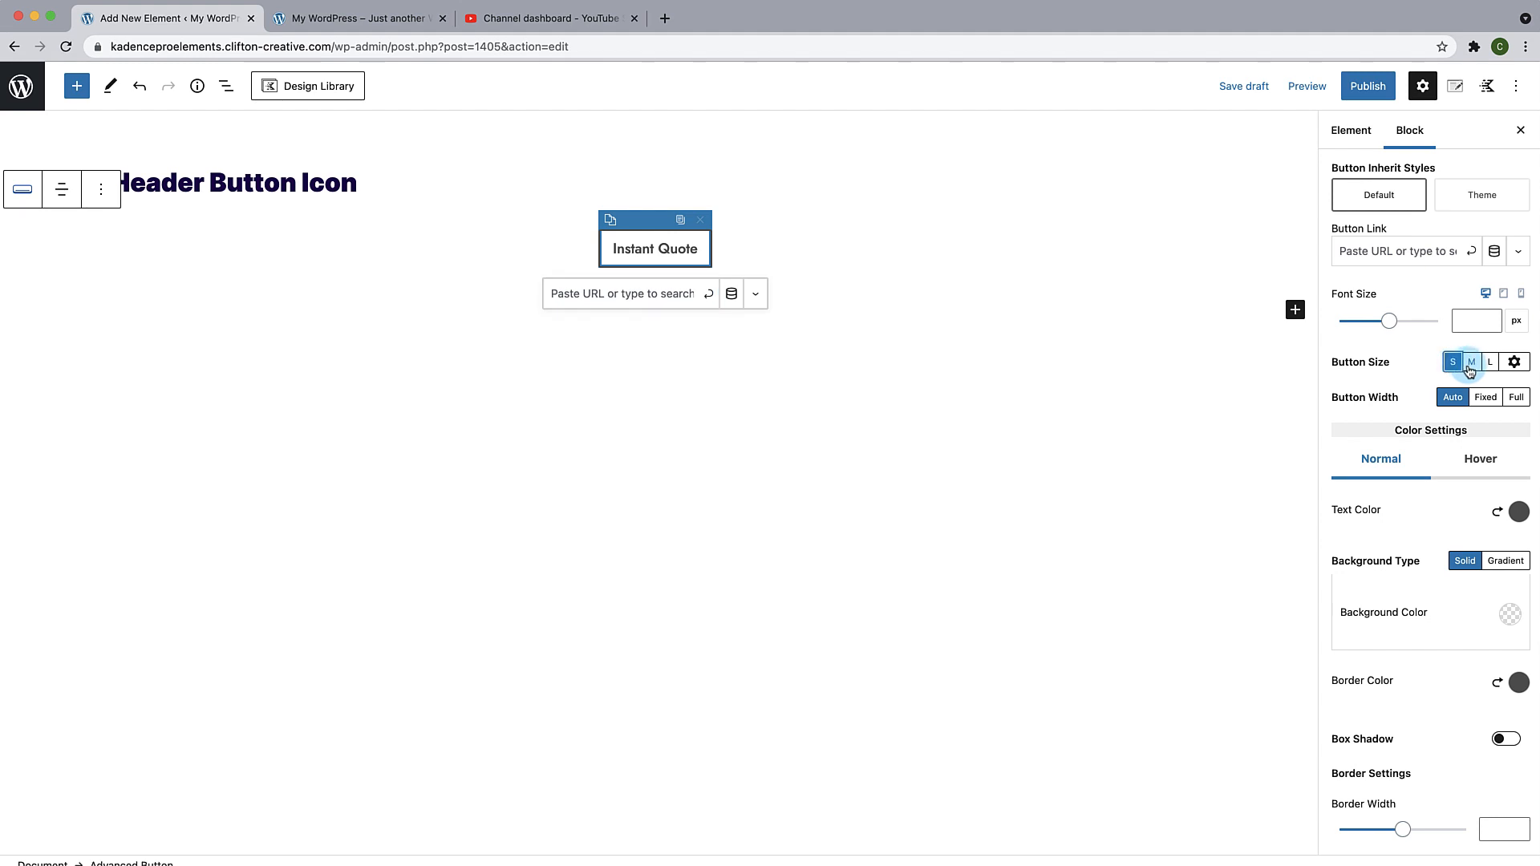
pyautogui.click(1514, 363)
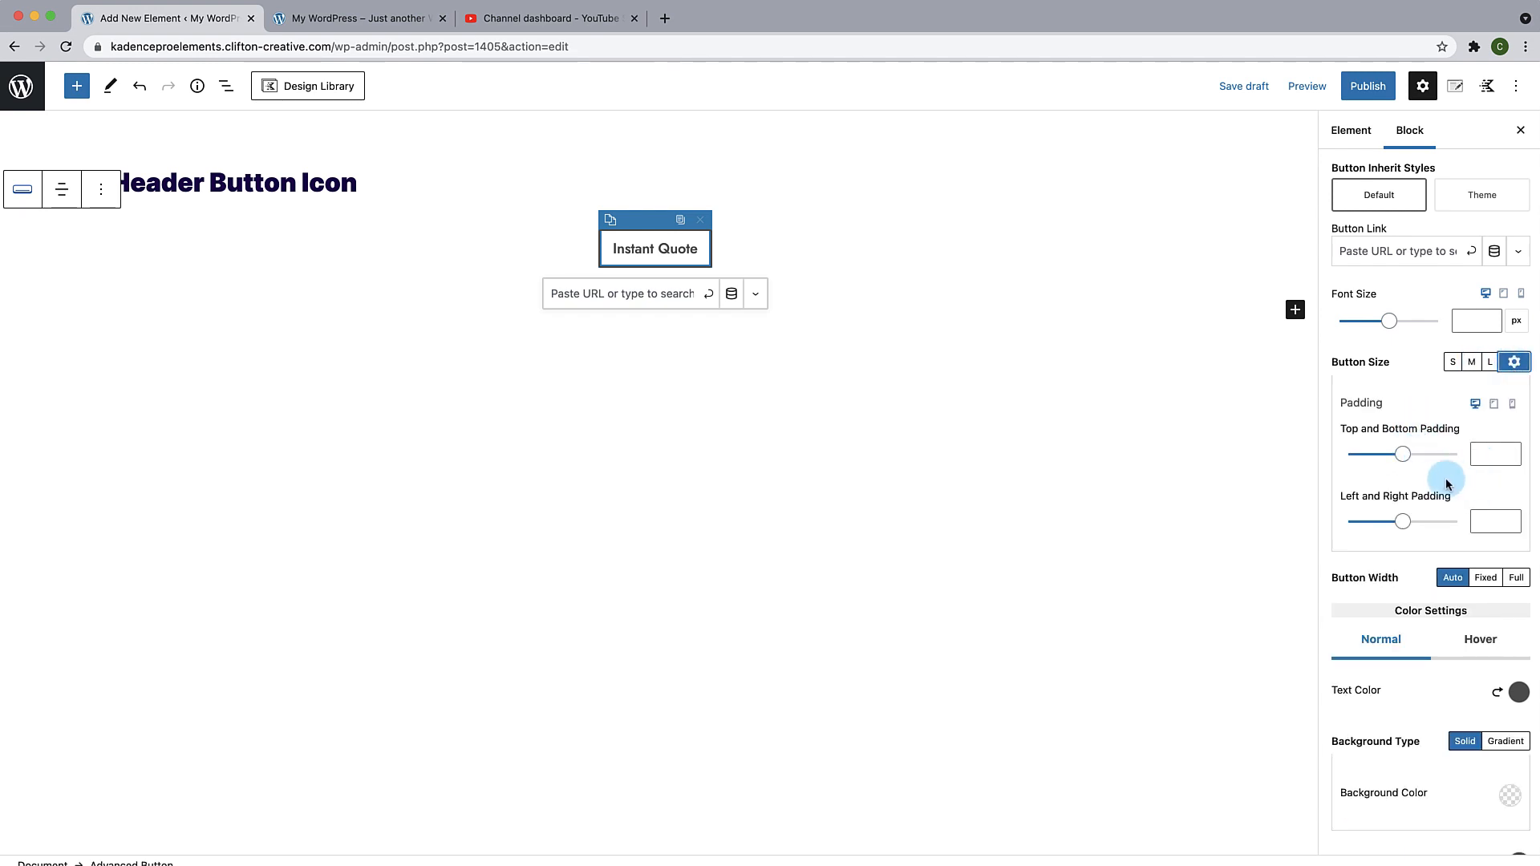
pyautogui.click(1483, 454)
pyautogui.write('1')
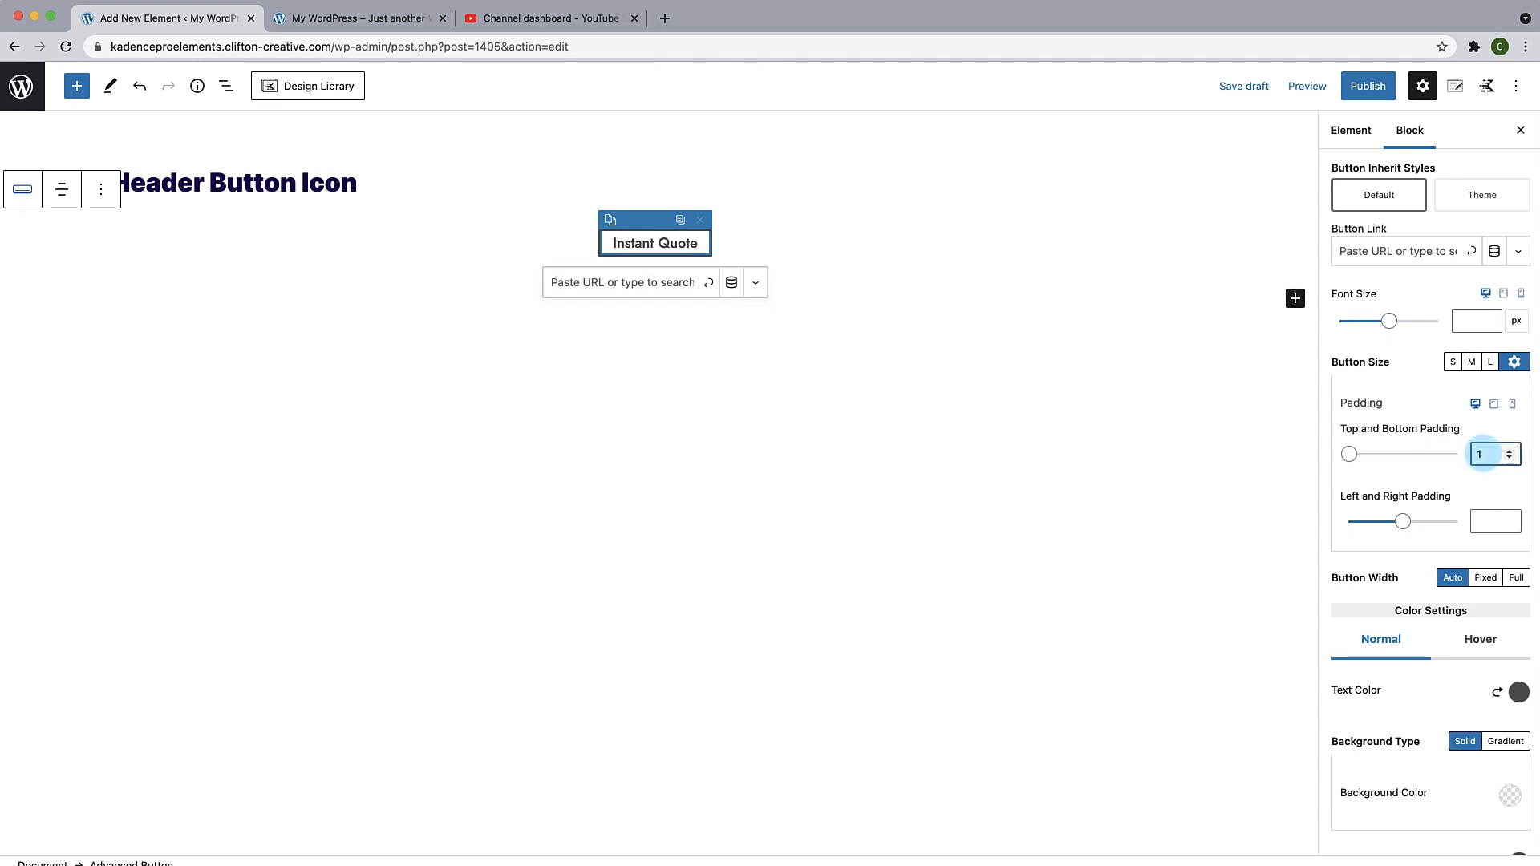
pyautogui.write('3')
pyautogui.click(1486, 524)
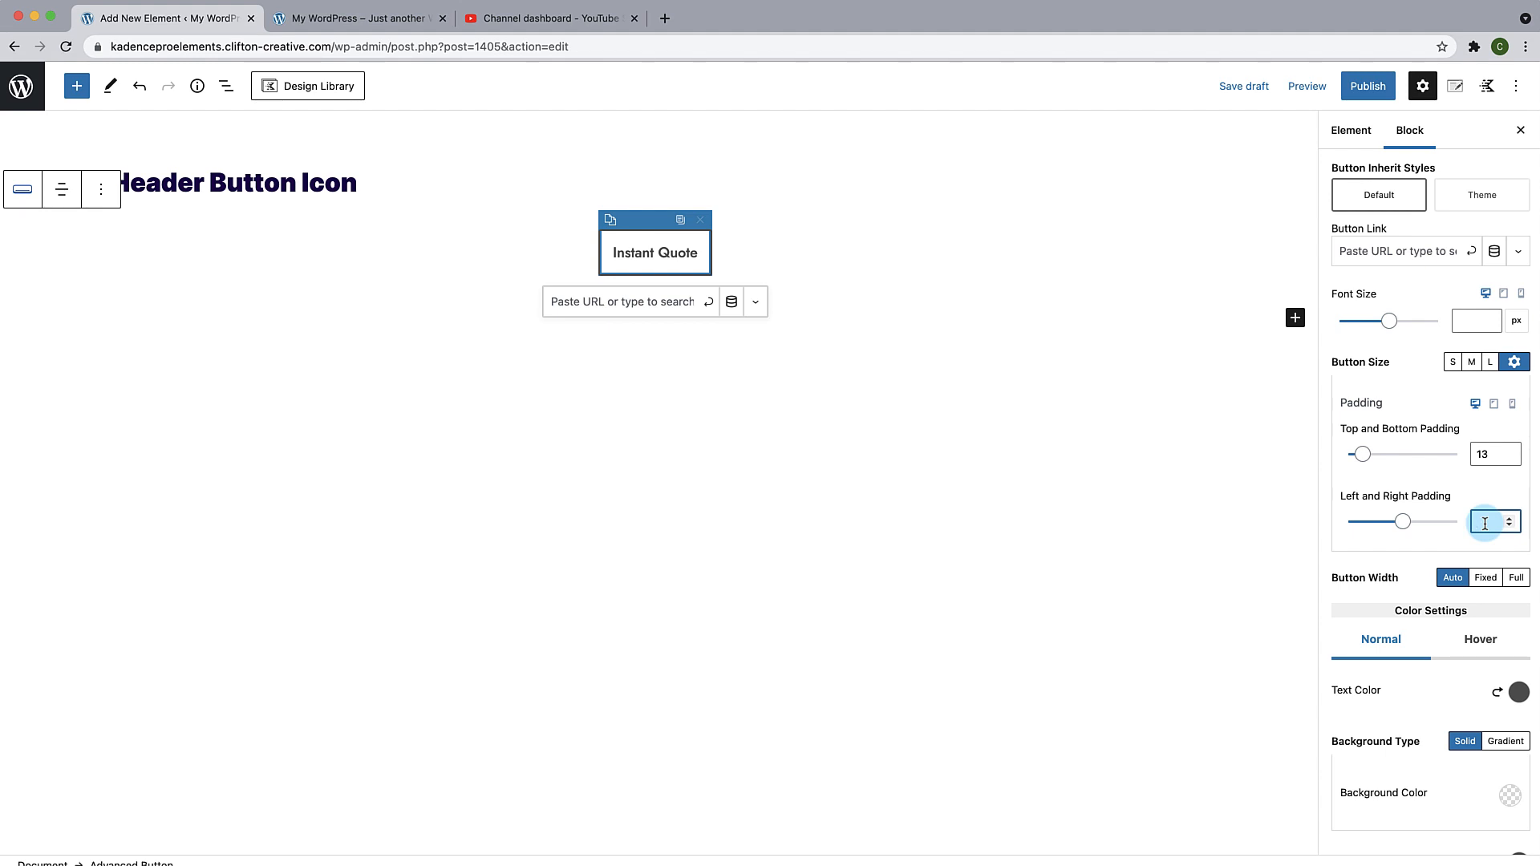
pyautogui.write('30')
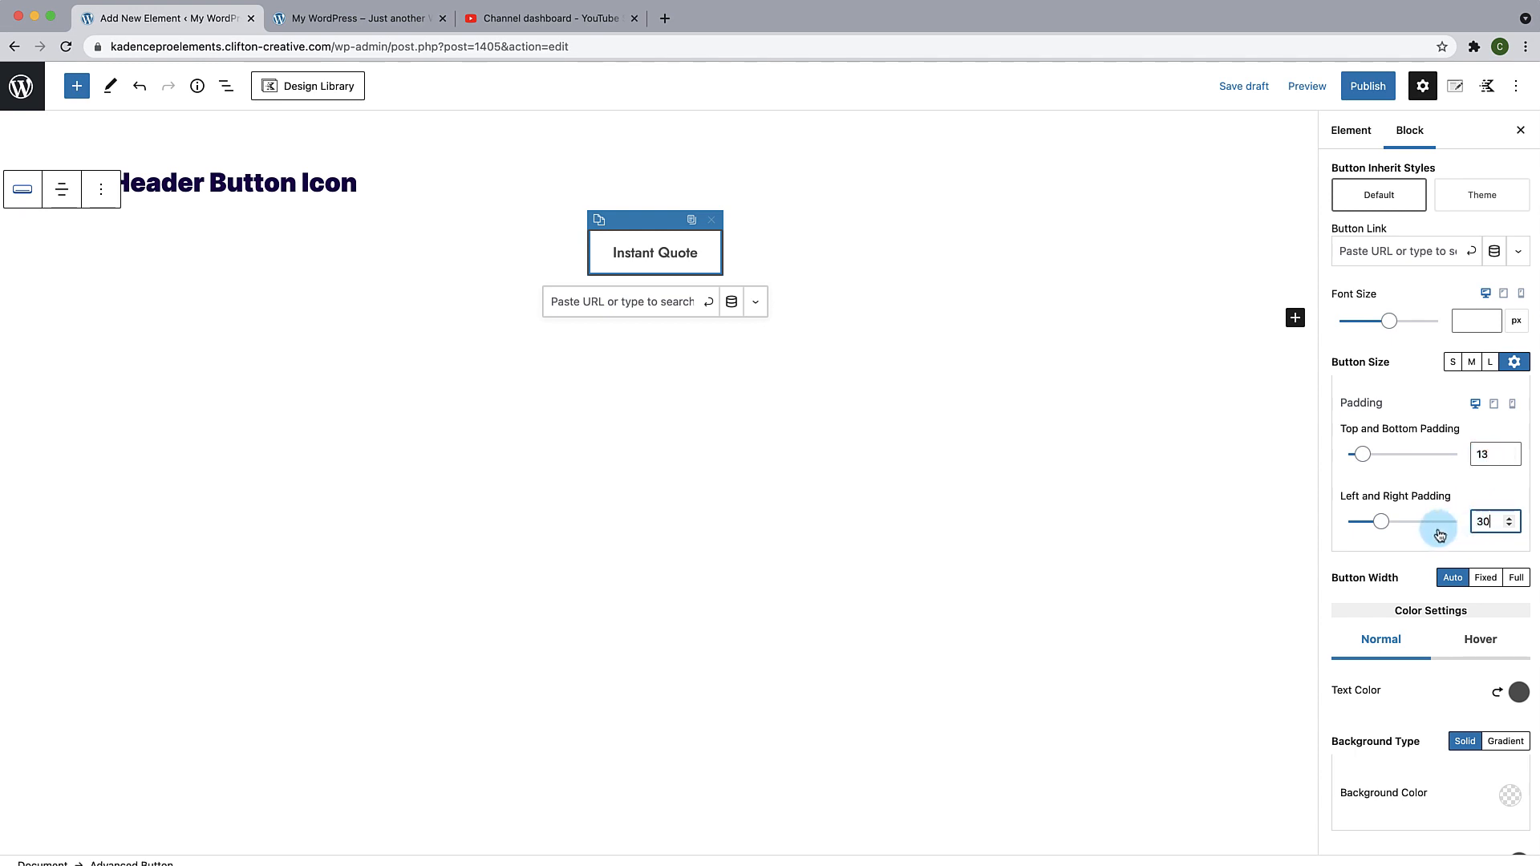
# Step: Set the button's normal text color to the white palette color, FFFFFF
pyautogui.scroll(-2, 1444, 528)
pyautogui.scroll(-5, 1438, 529)
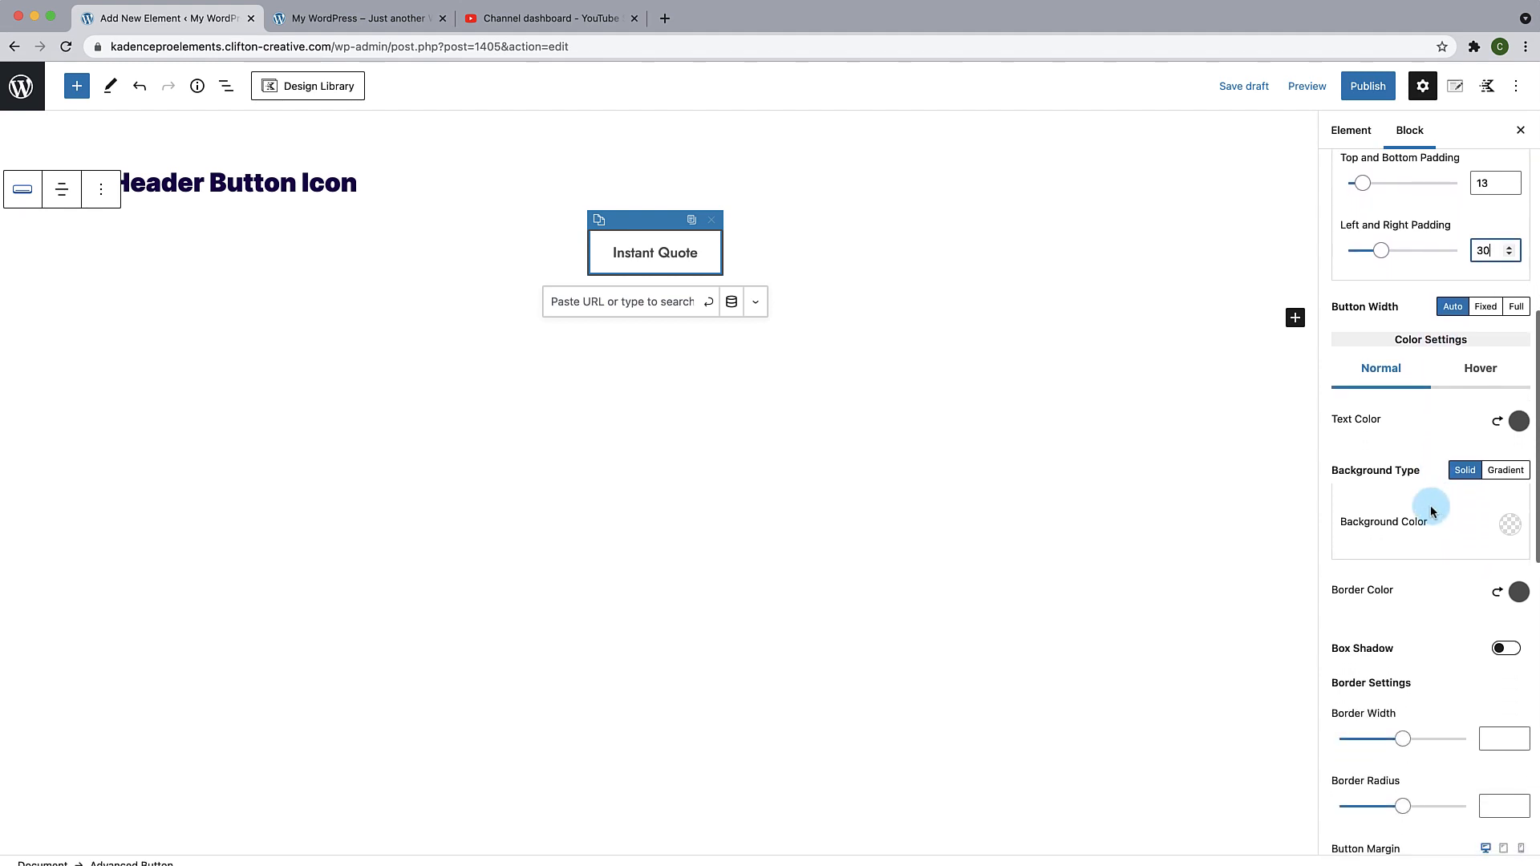
pyautogui.click(1518, 422)
pyautogui.click(1507, 377)
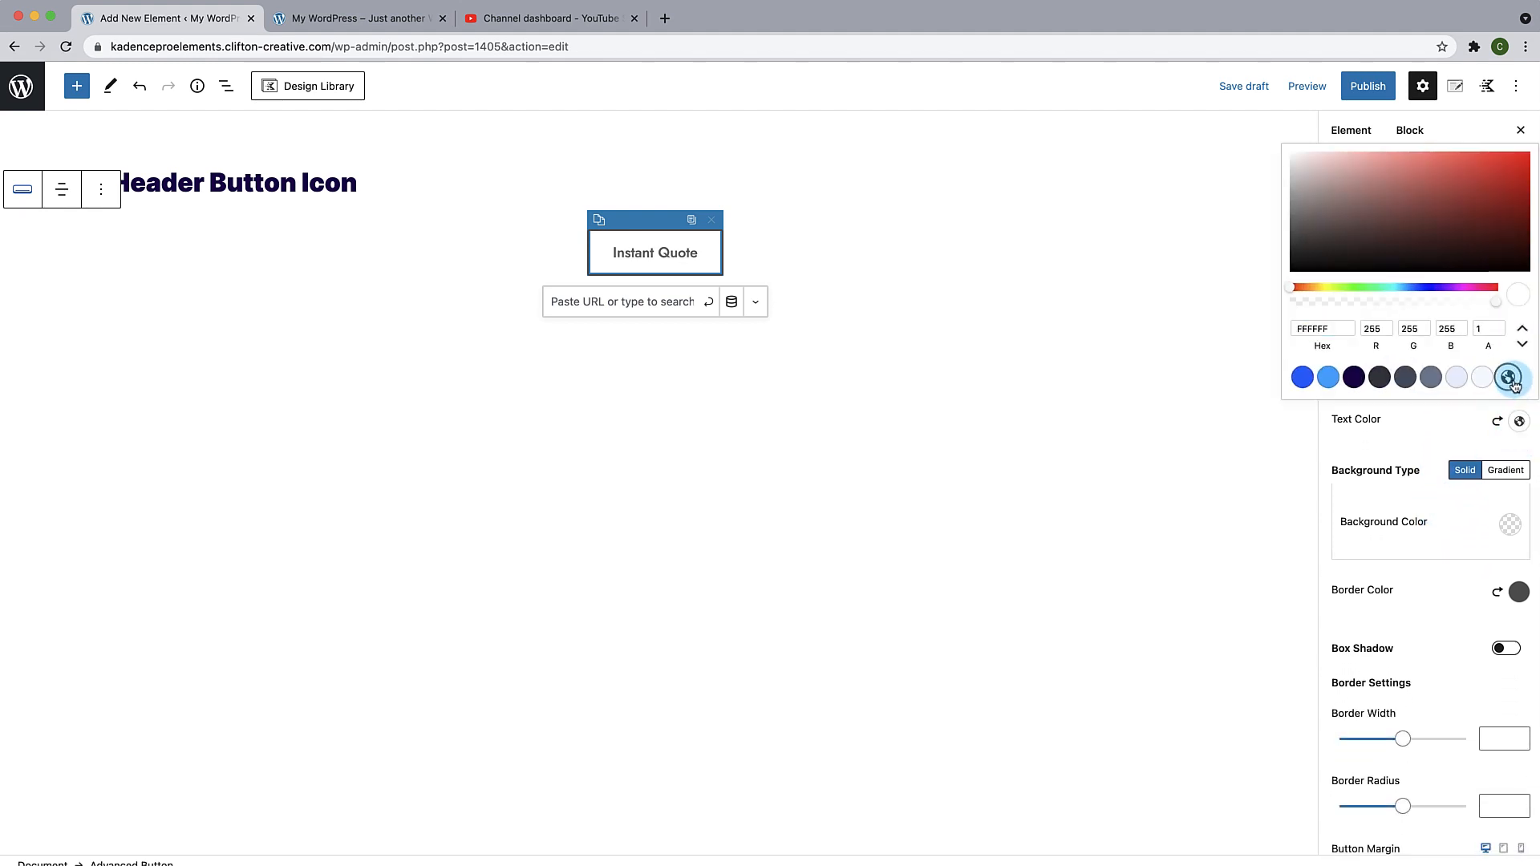
pyautogui.click(1461, 436)
# Step: Give the button a solid pinkish-red normal background color, FF005E
pyautogui.click(1512, 526)
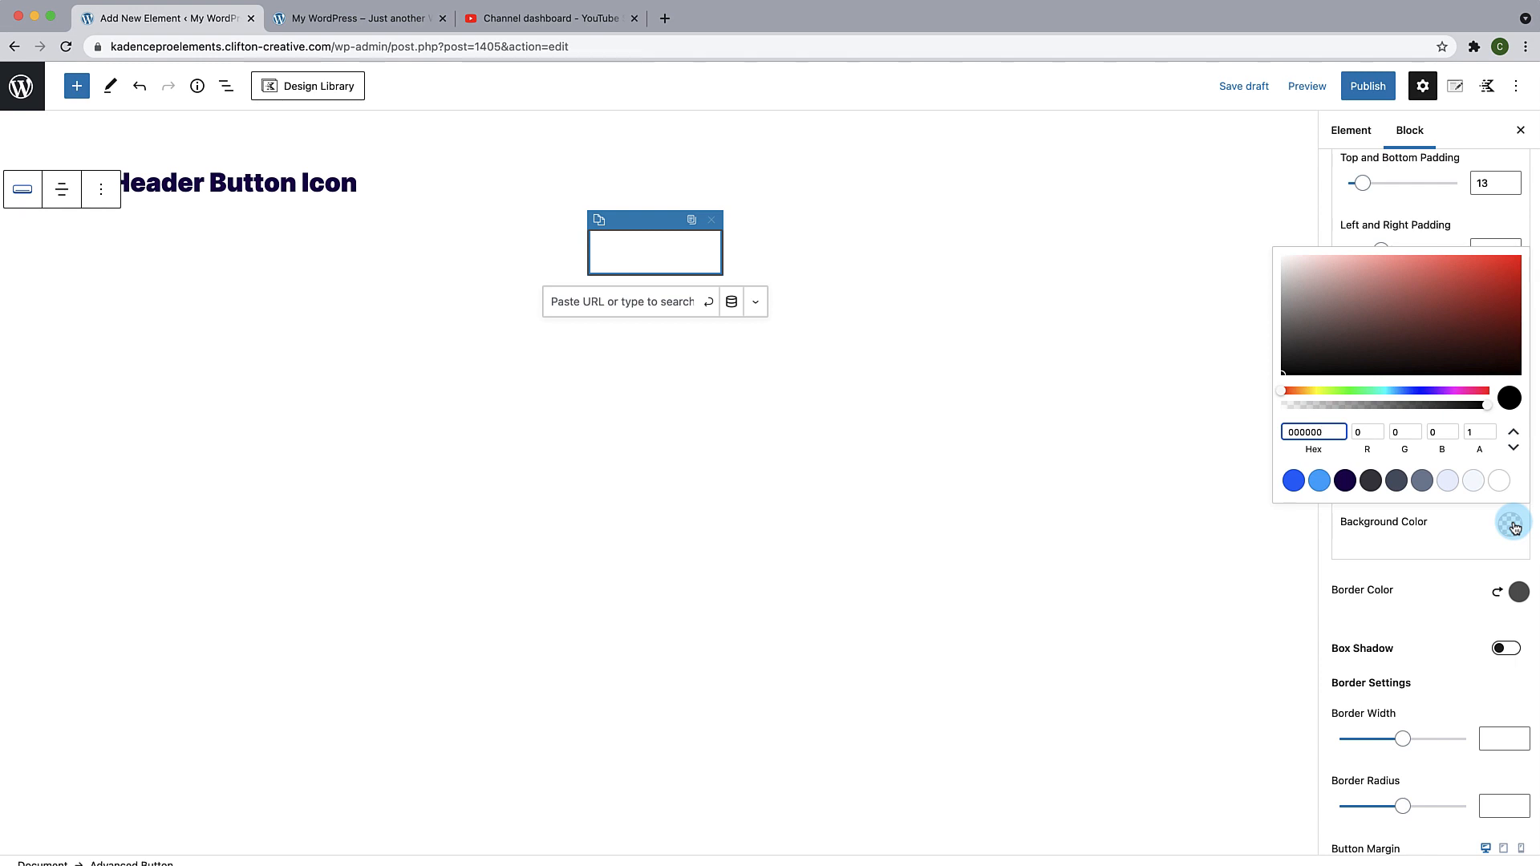
pyautogui.click(1442, 392)
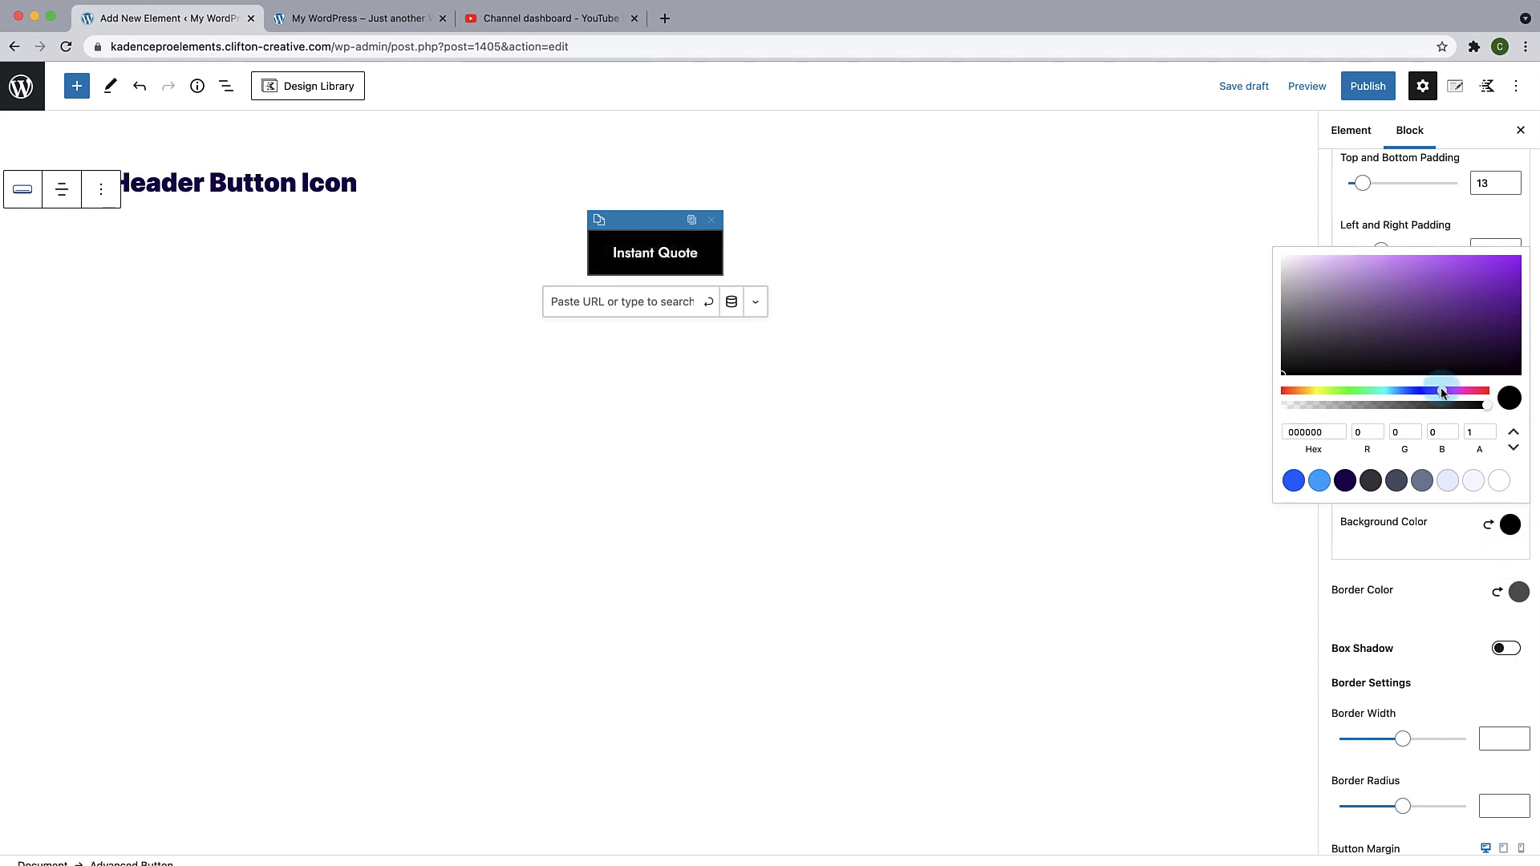
pyautogui.moveTo(1442, 392); pyautogui.dragTo(1481, 393)
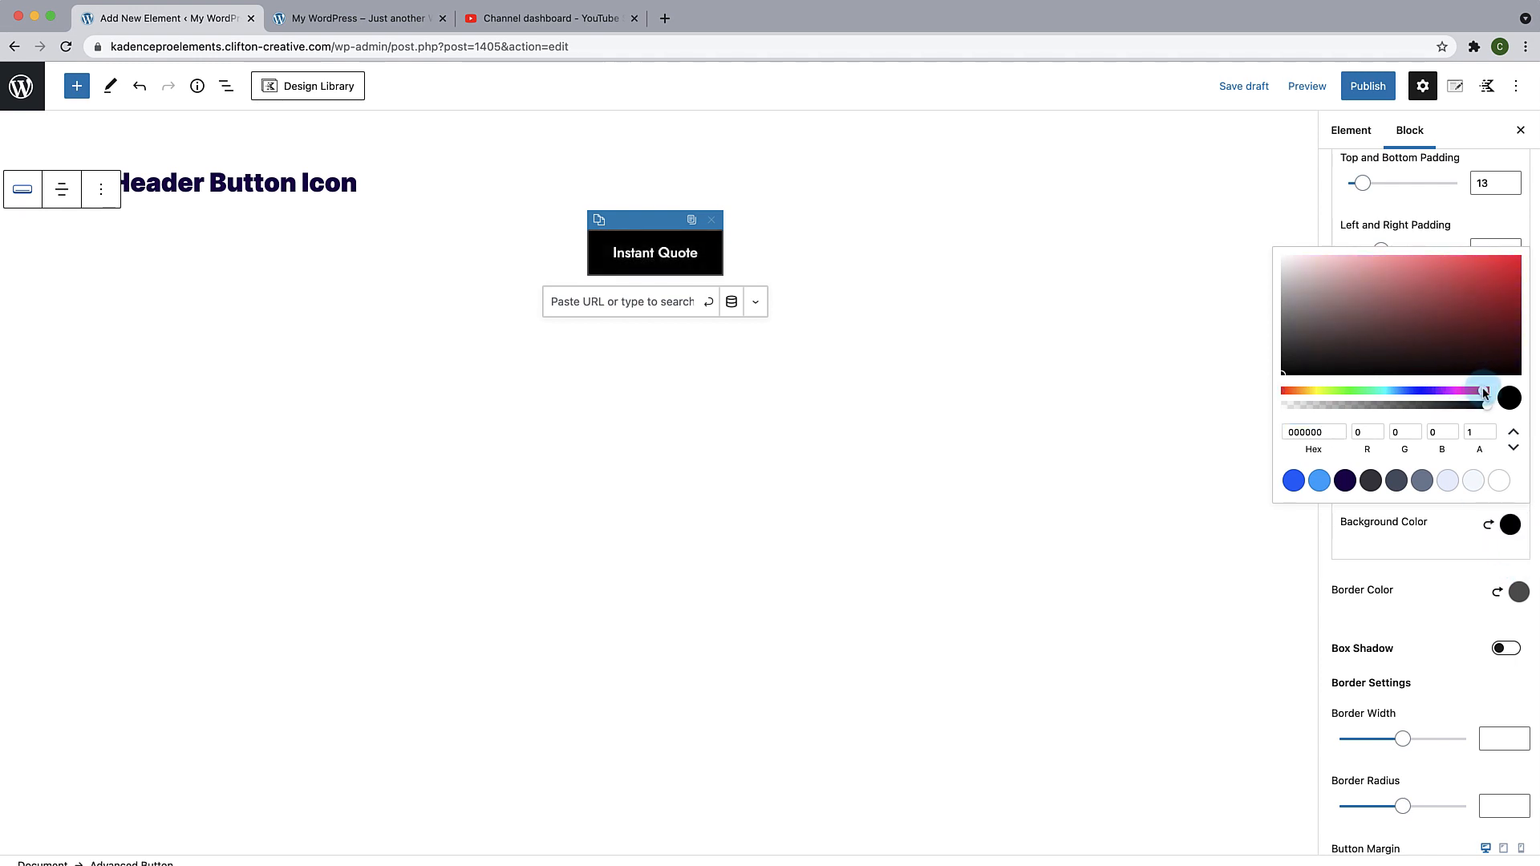
pyautogui.moveTo(1517, 295); pyautogui.dragTo(1526, 257)
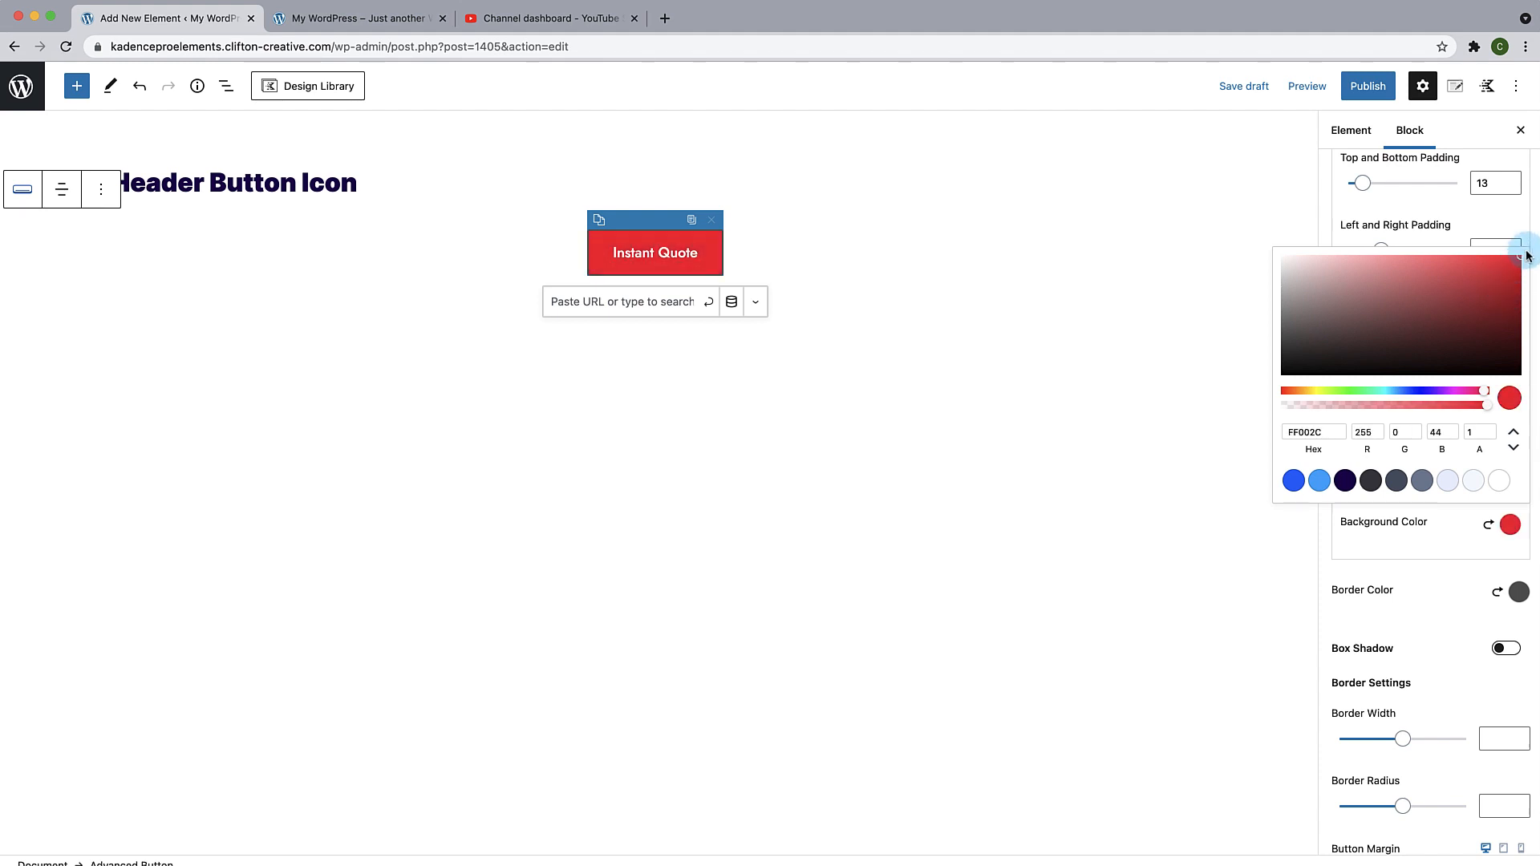
pyautogui.moveTo(1470, 406); pyautogui.dragTo(1463, 406)
pyautogui.click(1474, 405)
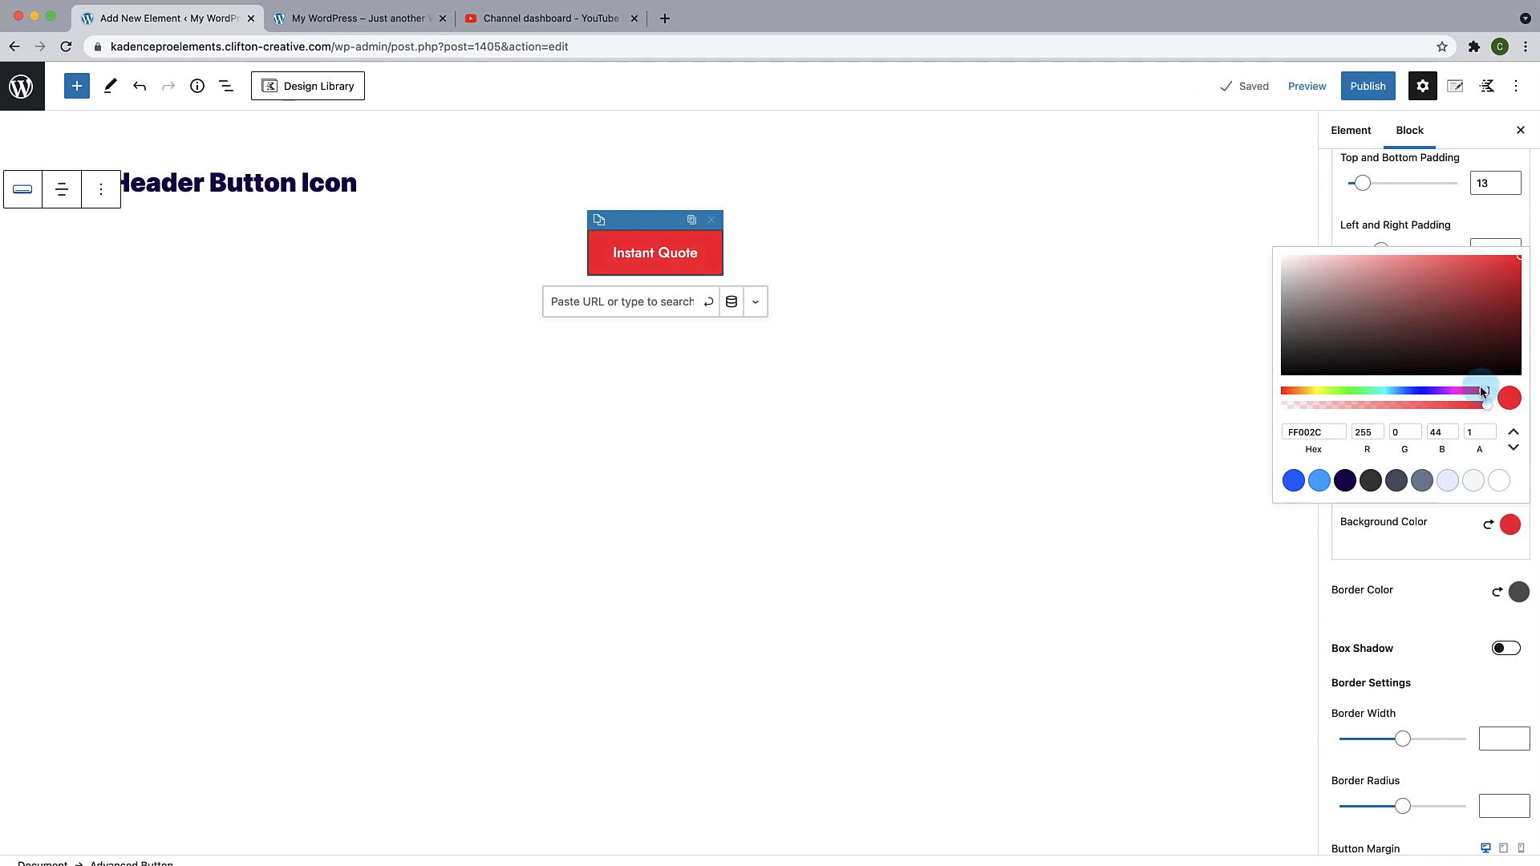
pyautogui.click(1478, 392)
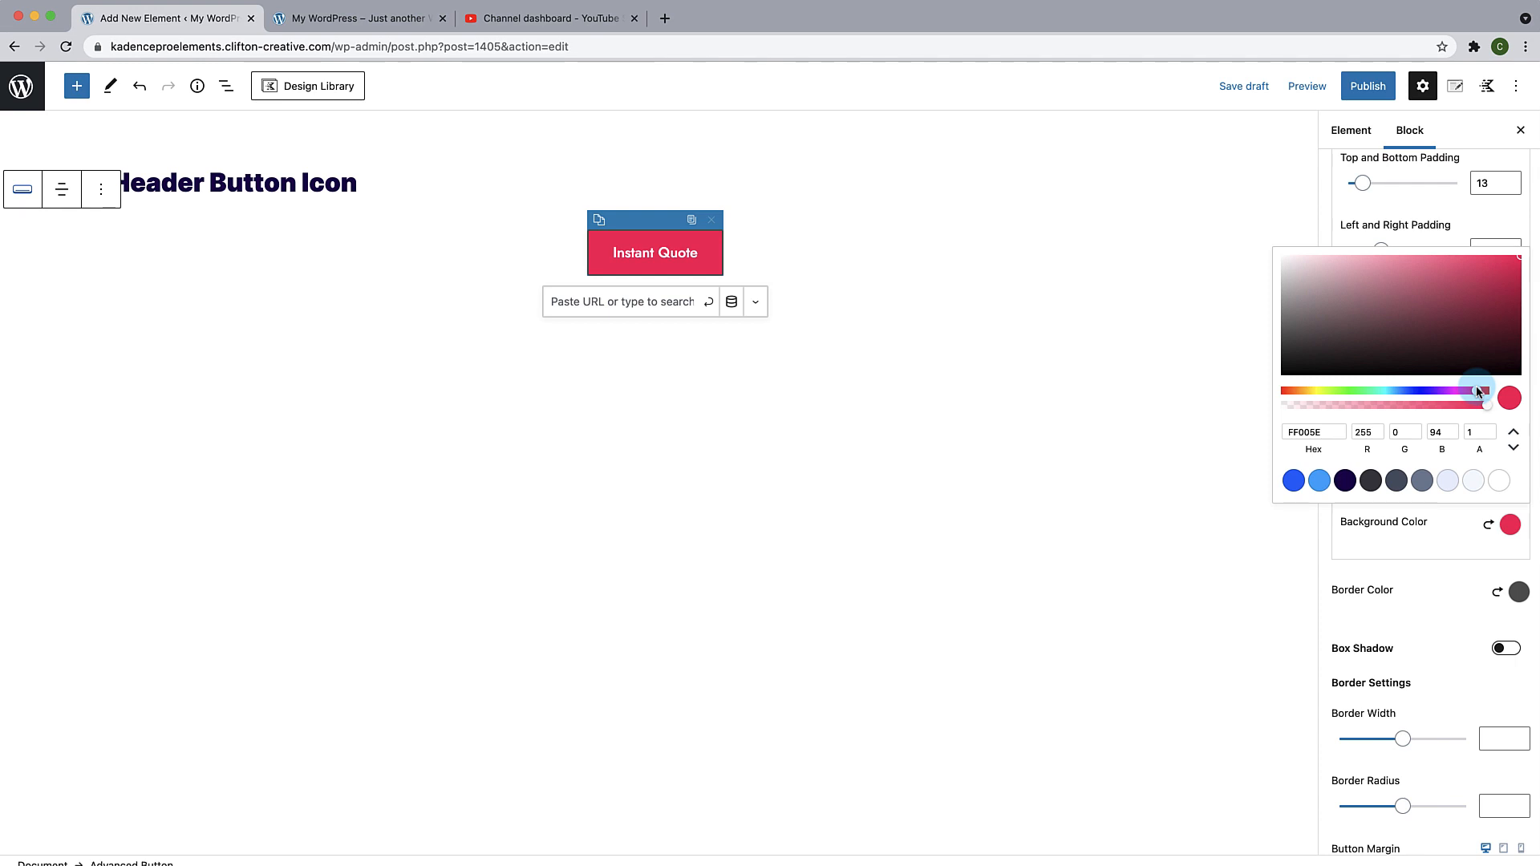
# Step: Copy the background's hex code FF005E and apply it as the button's normal border color
pyautogui.click(1325, 431)
pyautogui.click(1258, 426)
pyautogui.click(1335, 430)
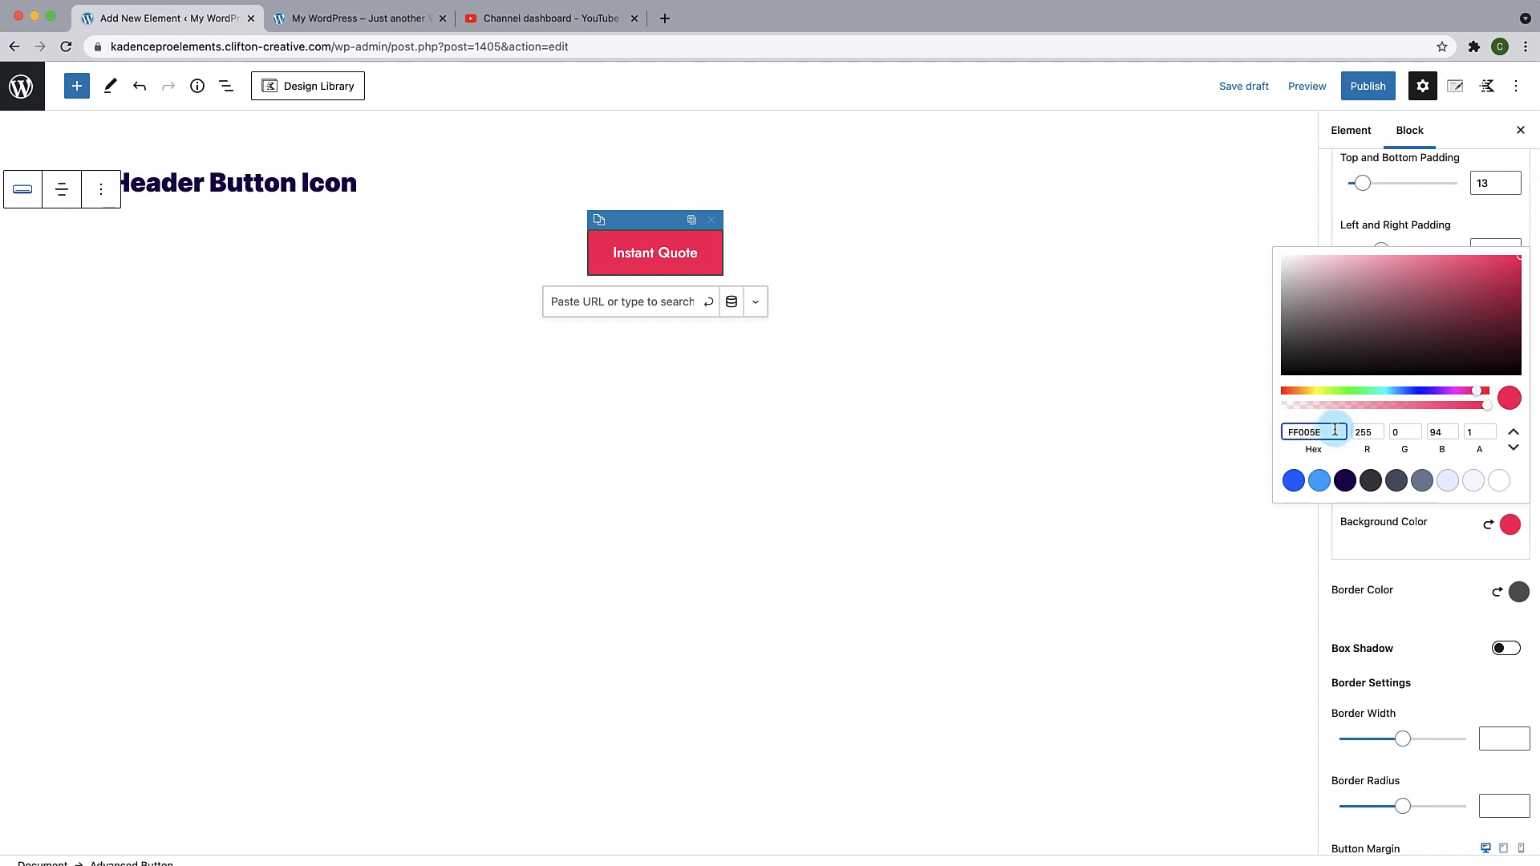
pyautogui.moveTo(1331, 430); pyautogui.dragTo(1284, 431)
pyautogui.press('super+c')
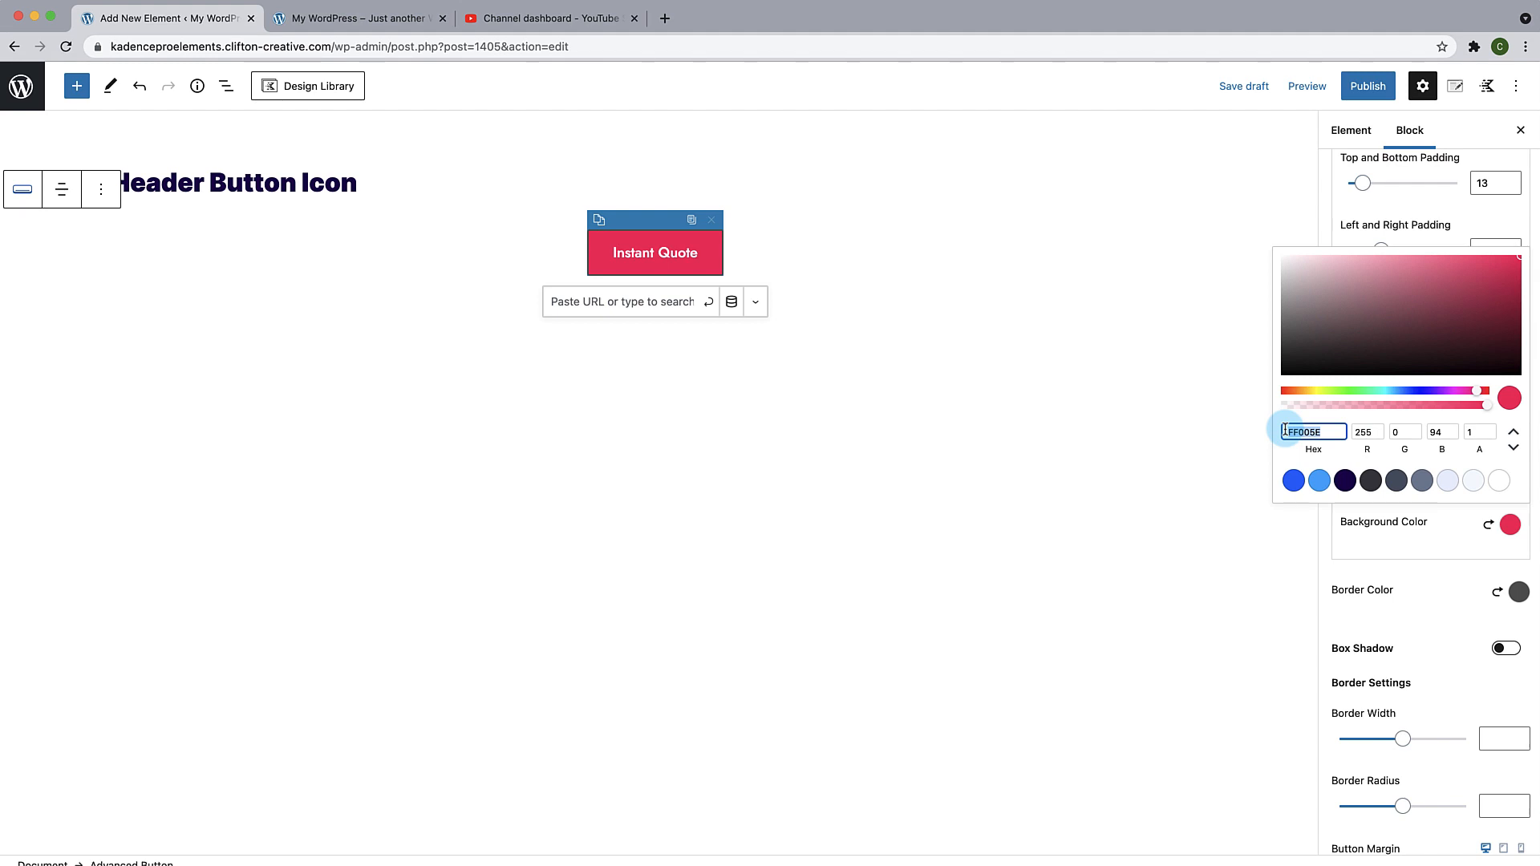
pyautogui.click(1429, 584)
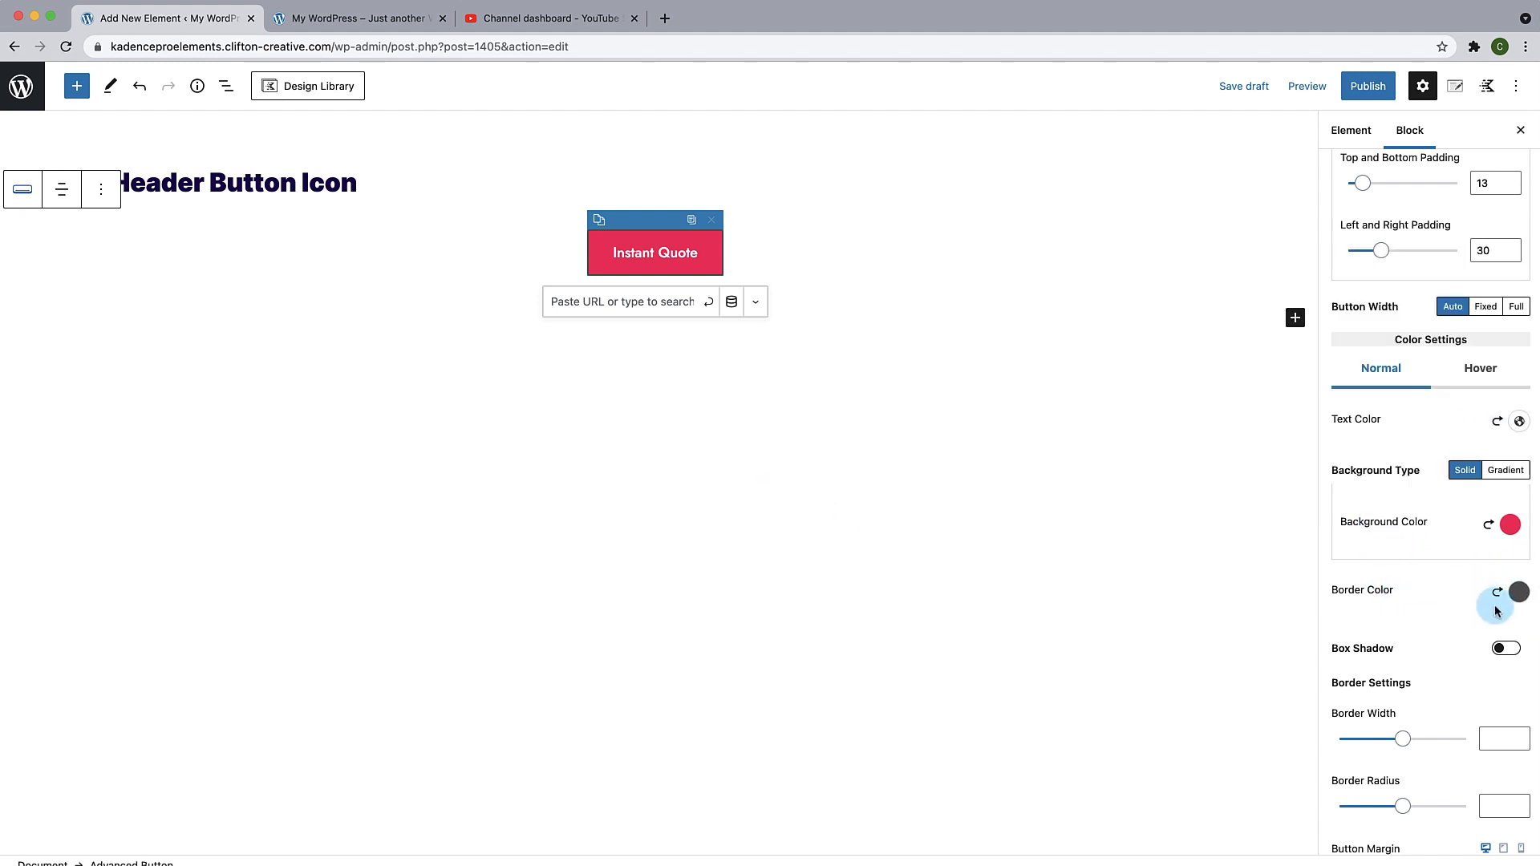
pyautogui.click(1519, 594)
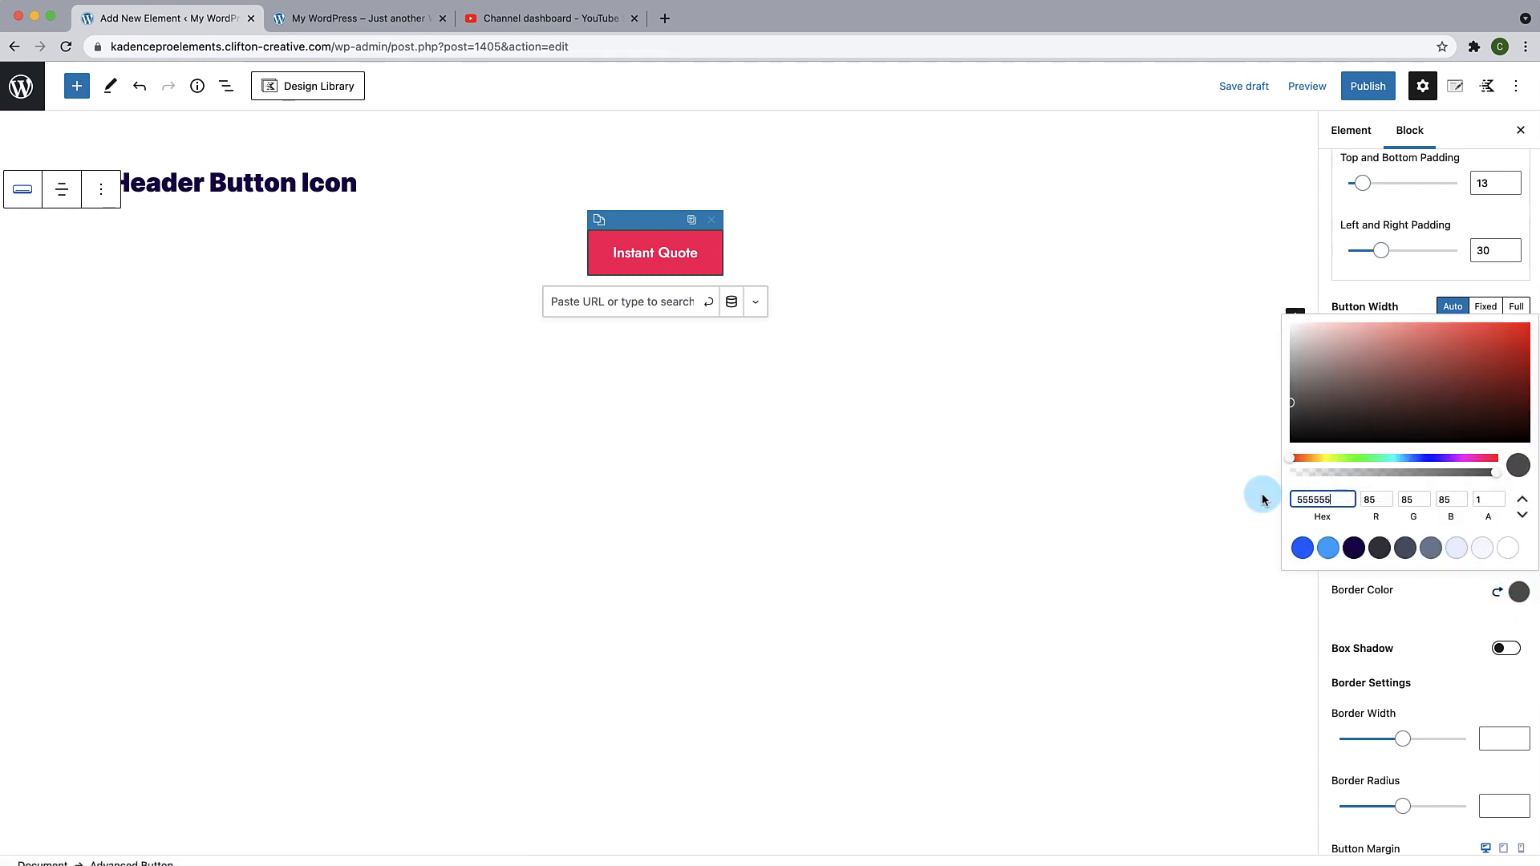
pyautogui.moveTo(1352, 500); pyautogui.dragTo(1292, 503)
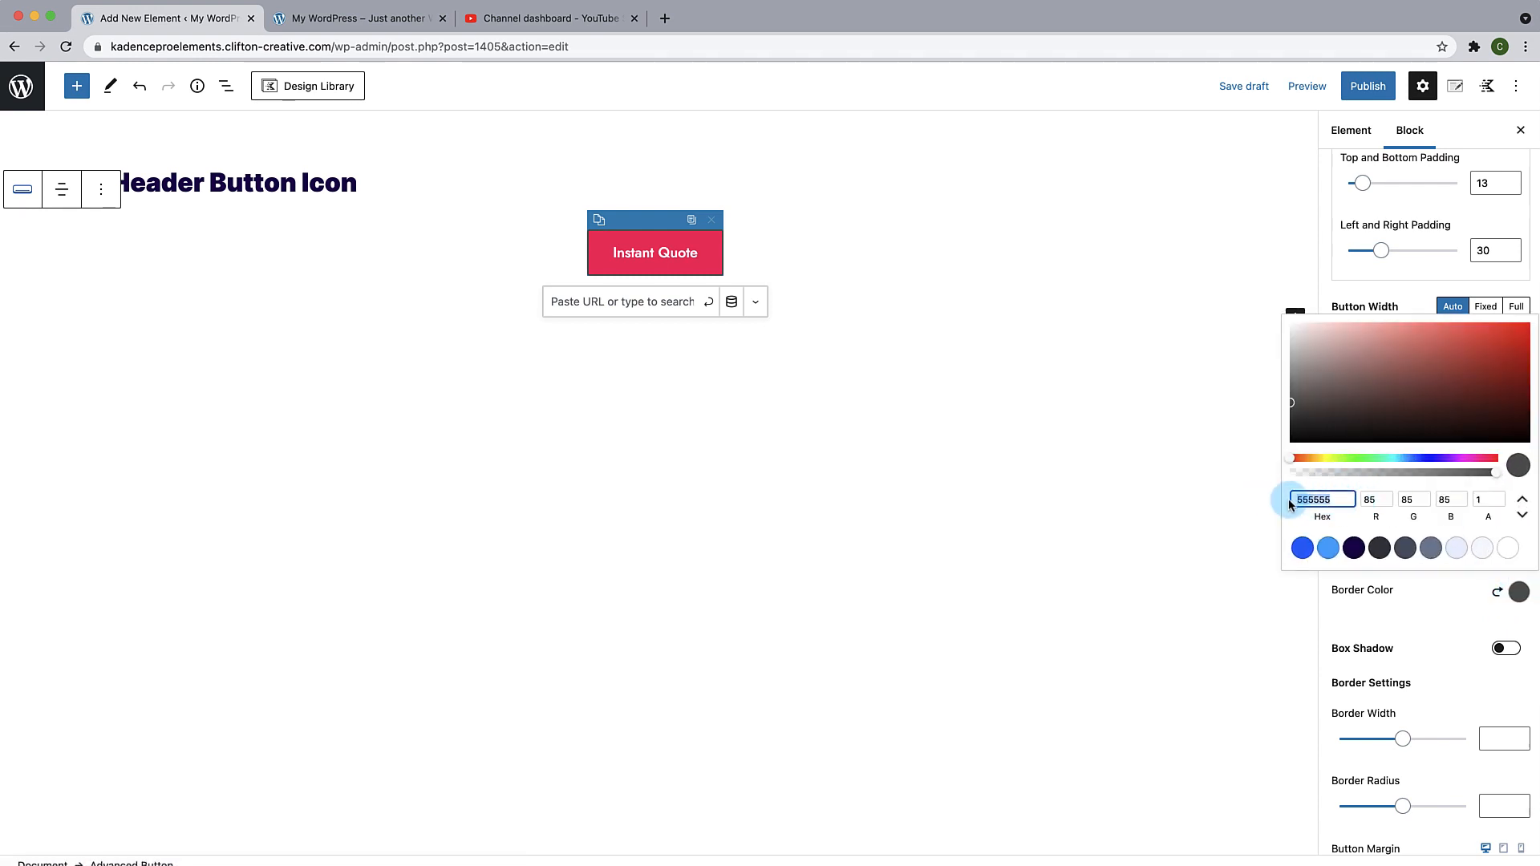
pyautogui.press('super+v')
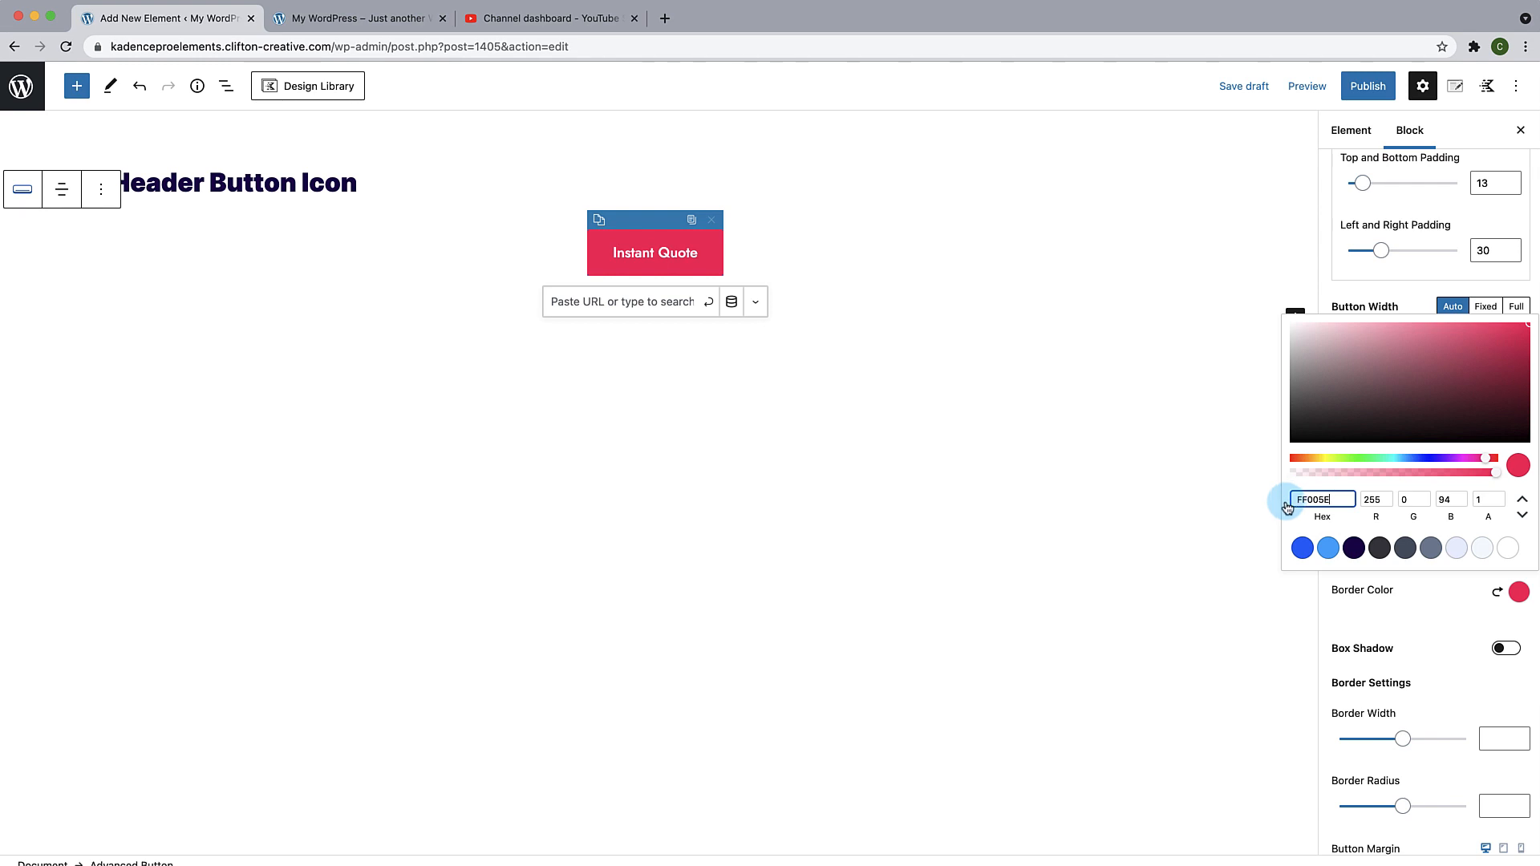
pyautogui.click(1437, 602)
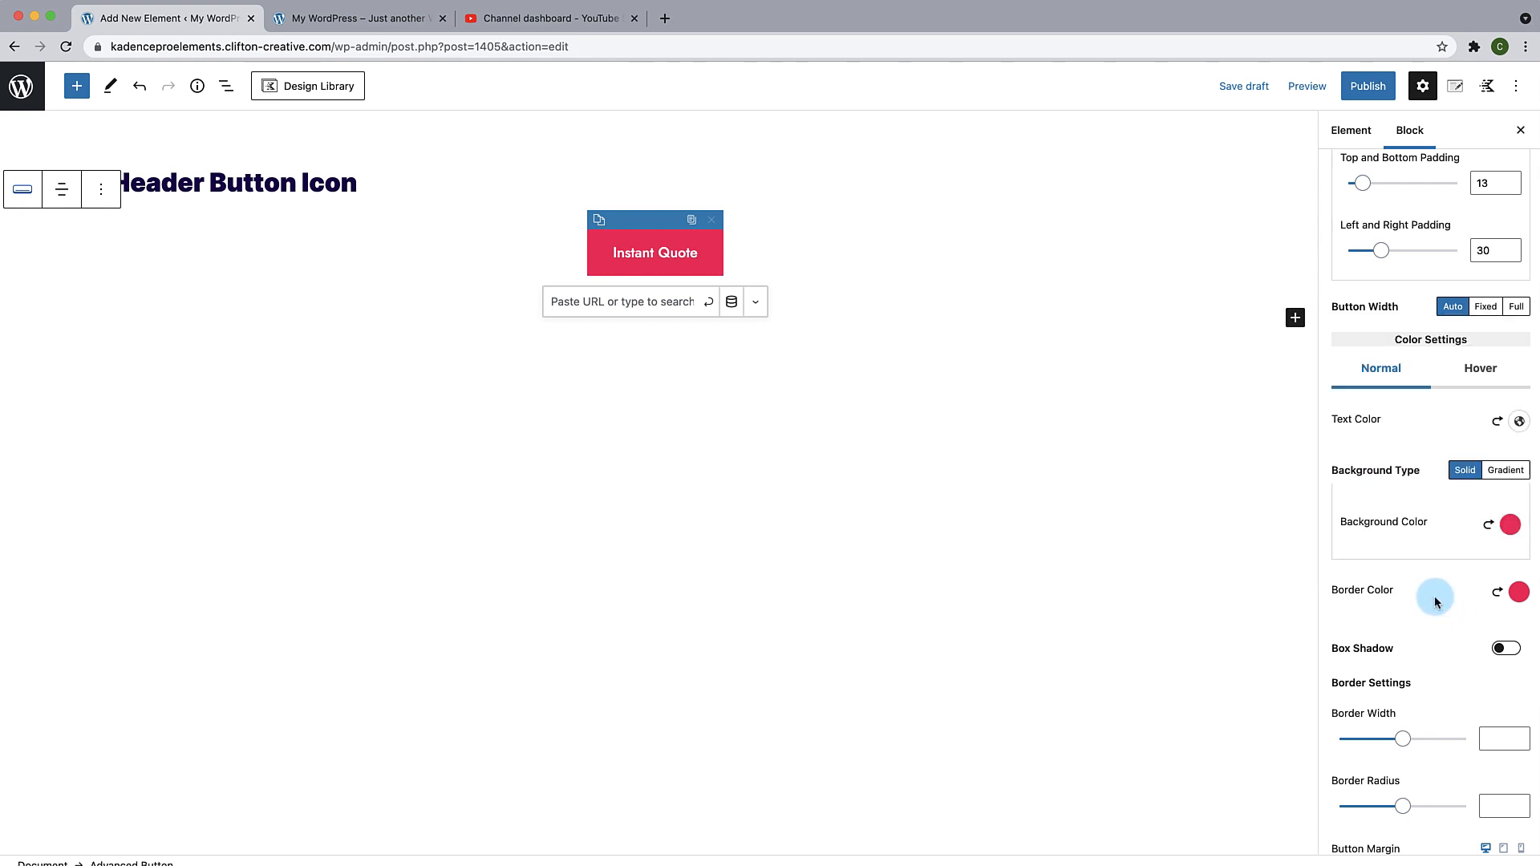
# Step: Set the button's hover text color to a near-black shade
pyautogui.click(1483, 370)
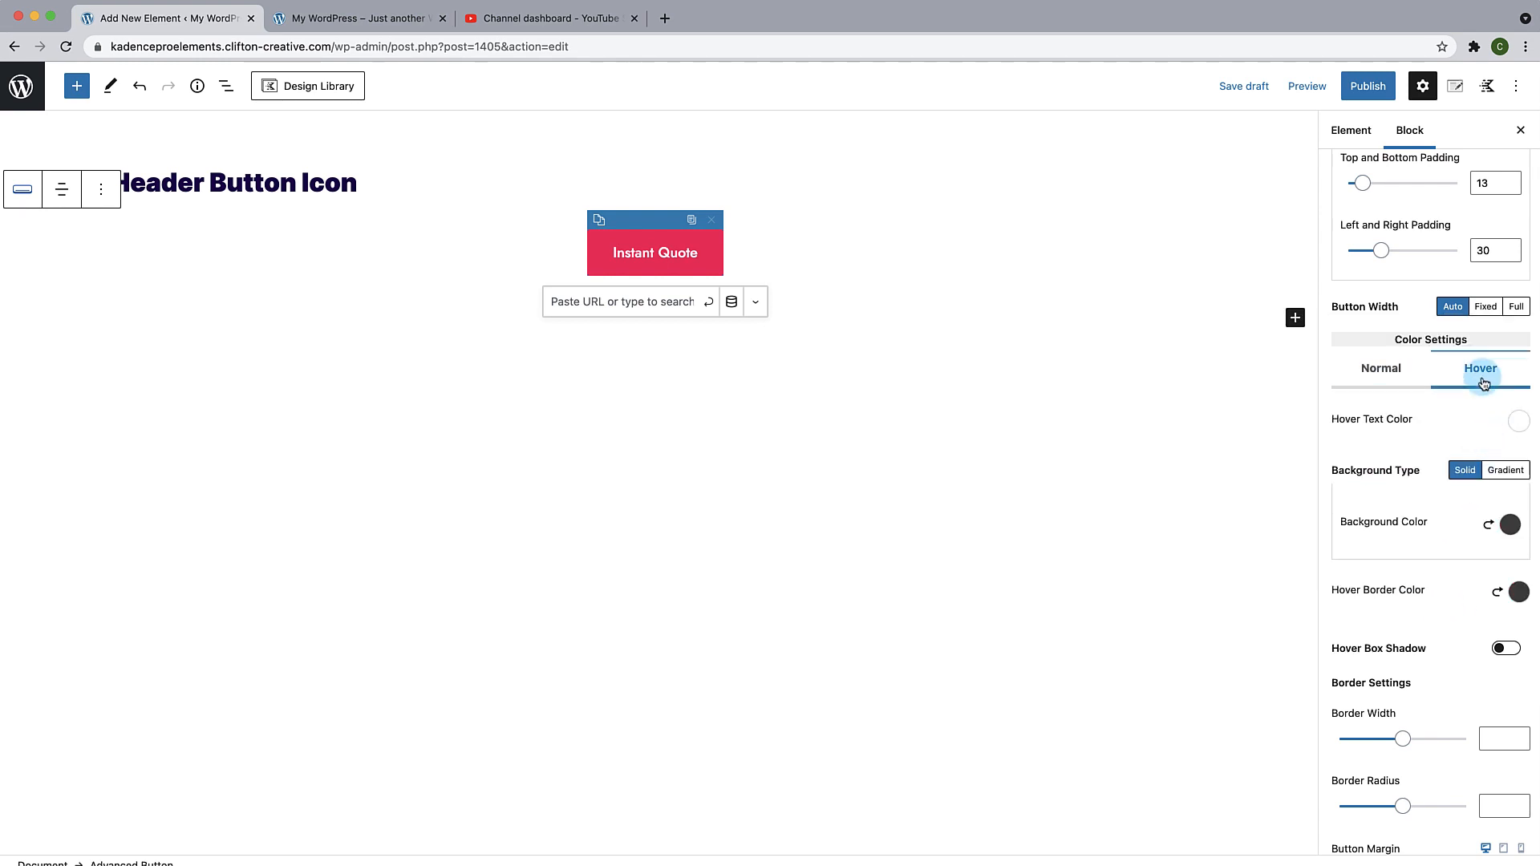
pyautogui.click(1517, 425)
pyautogui.click(1381, 380)
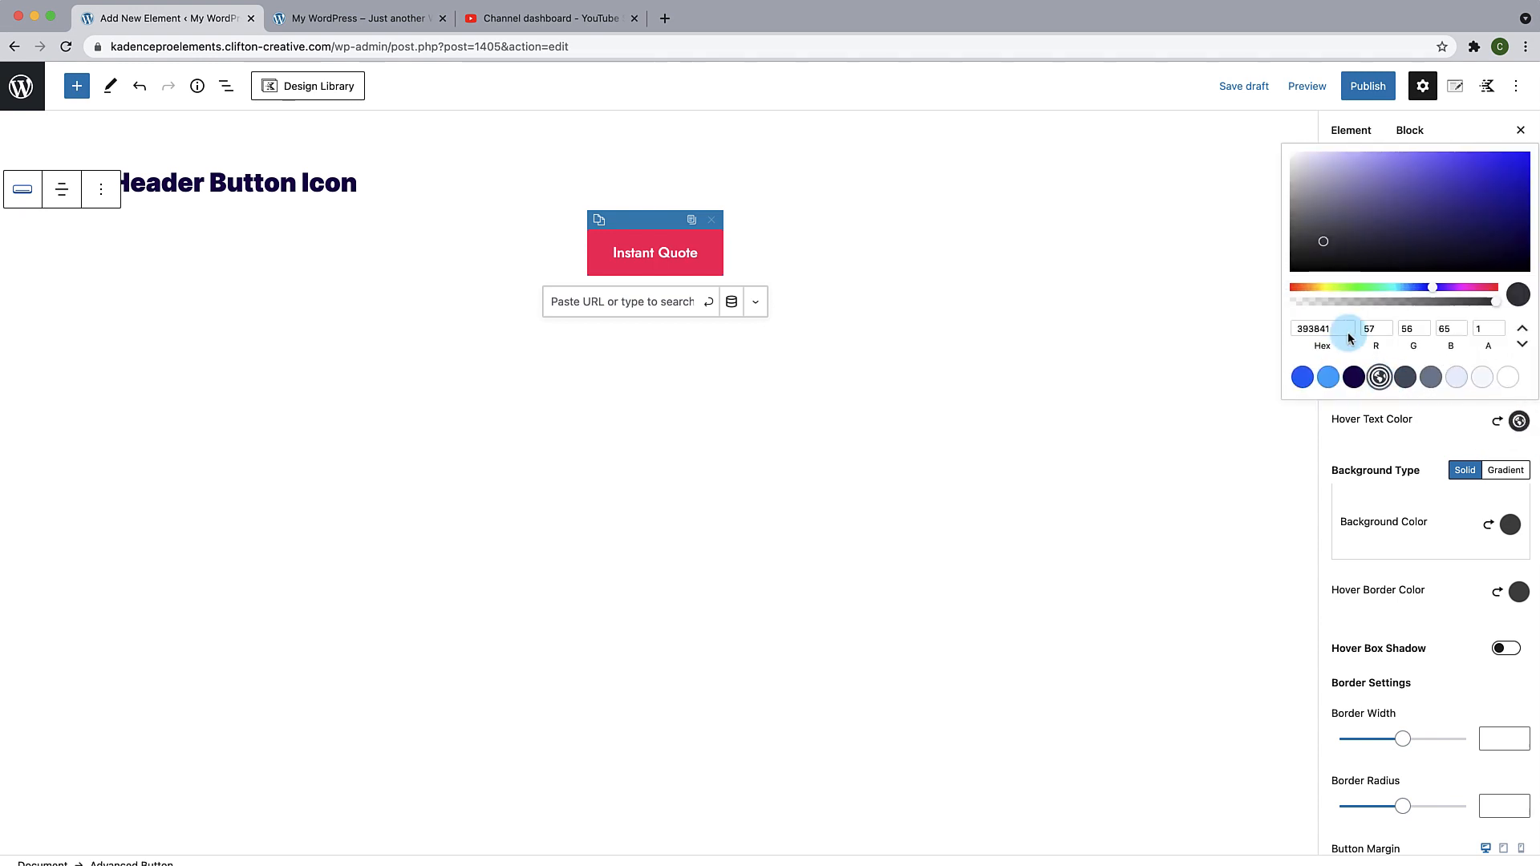
pyautogui.moveTo(1344, 260); pyautogui.dragTo(1316, 263)
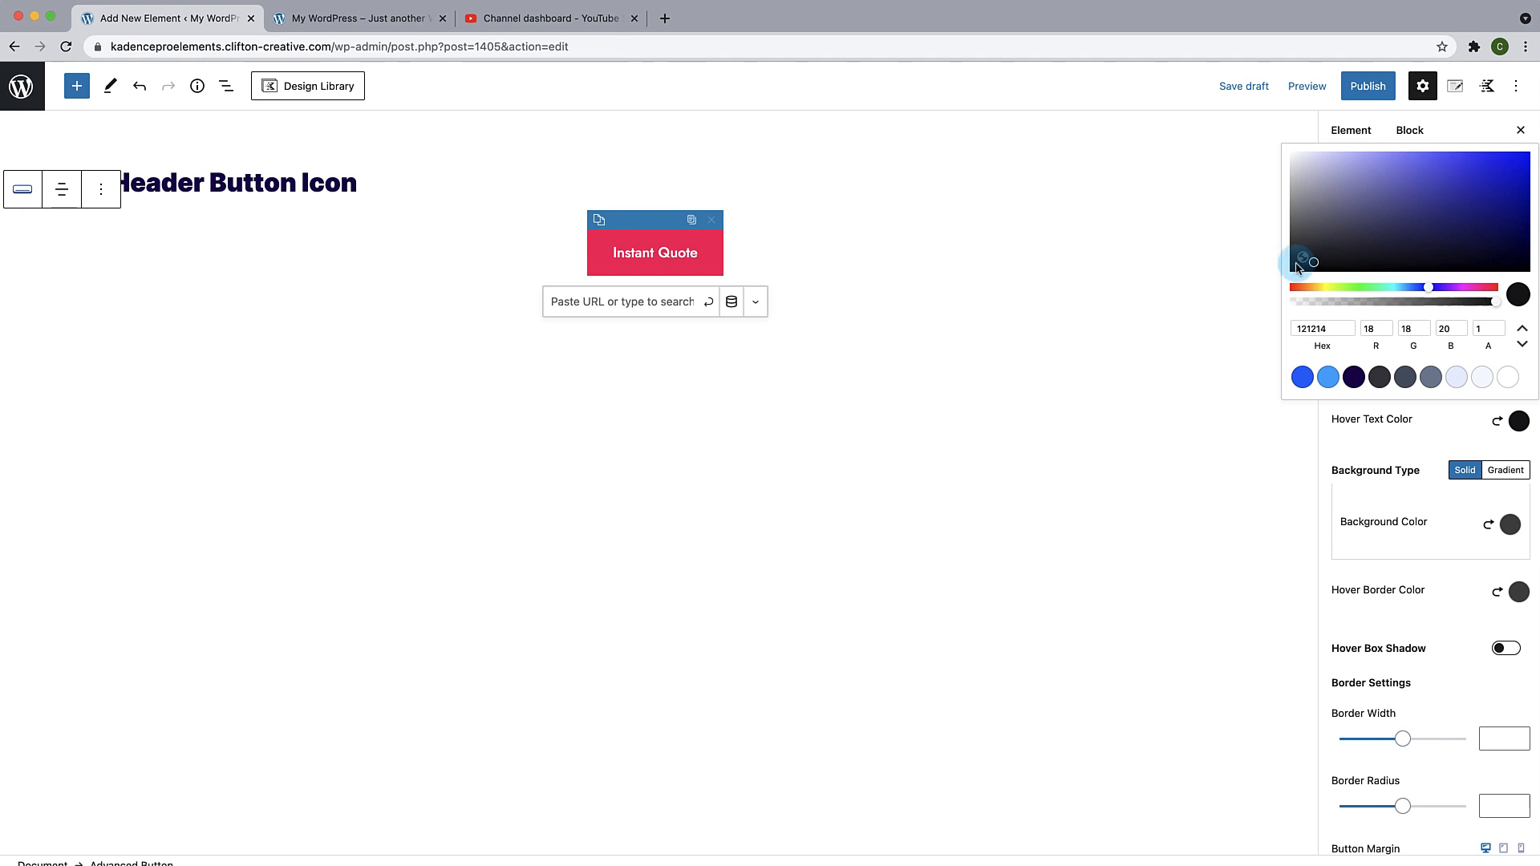
pyautogui.moveTo(1303, 264); pyautogui.dragTo(1303, 265)
pyautogui.click(1405, 491)
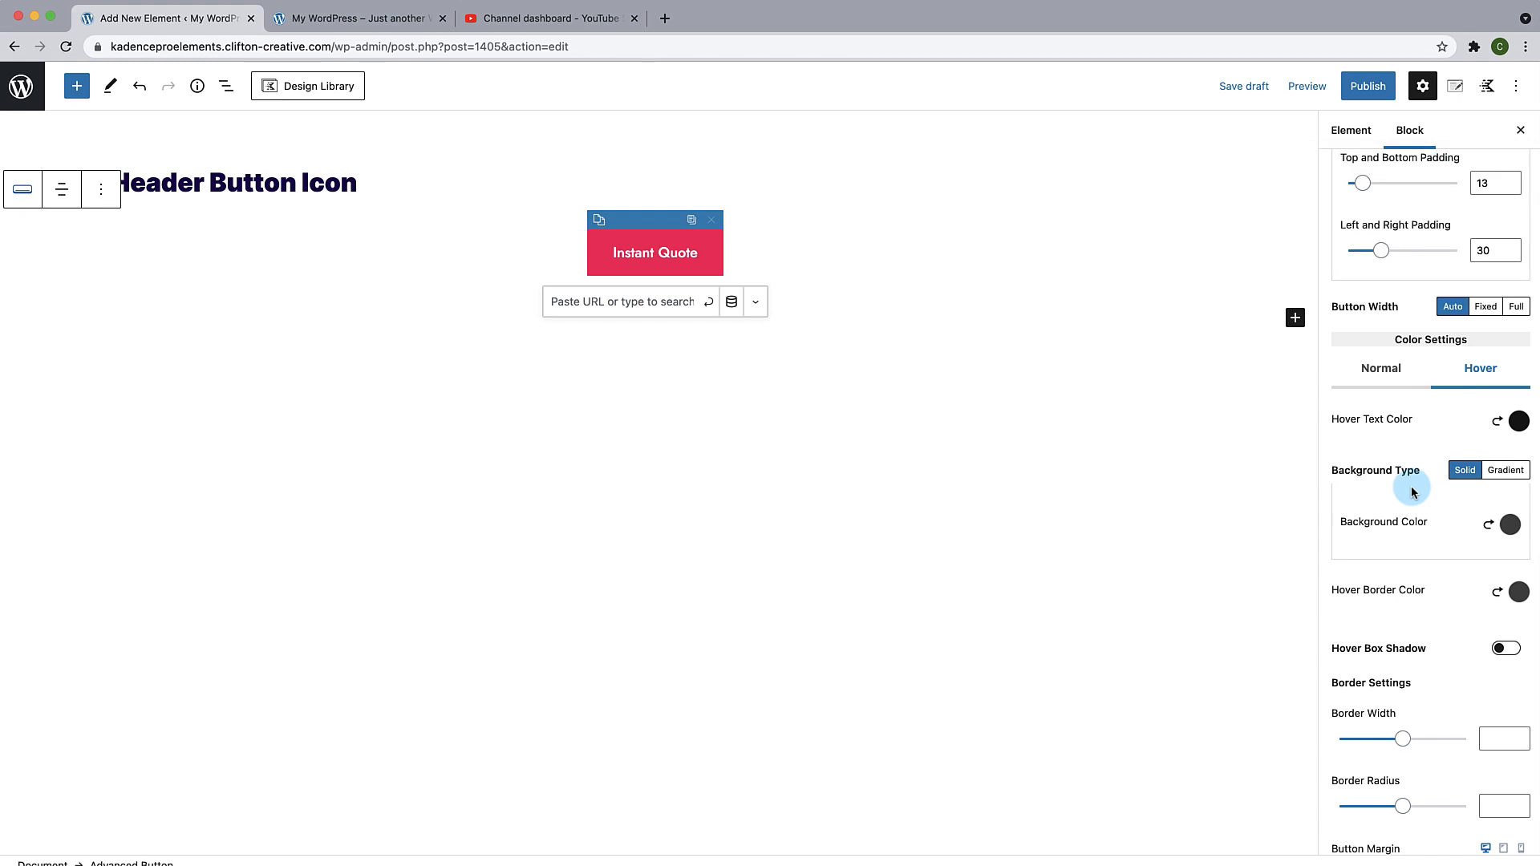
# Step: Give the button a solid orange hover background color, F9AC00
pyautogui.click(1507, 531)
pyautogui.moveTo(1308, 392); pyautogui.dragTo(1305, 391)
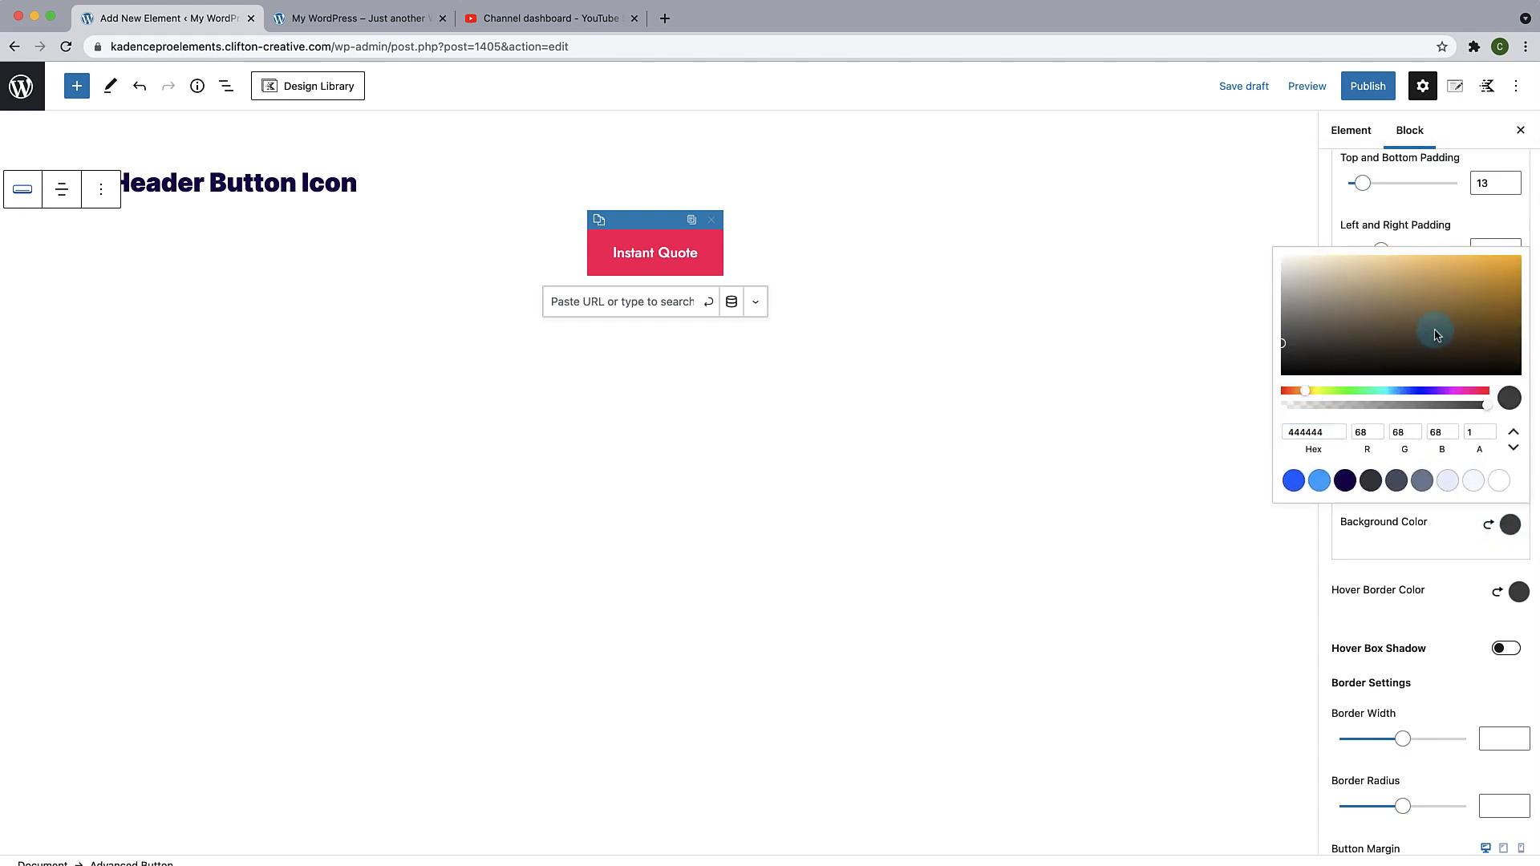
pyautogui.moveTo(1434, 329); pyautogui.dragTo(1522, 255)
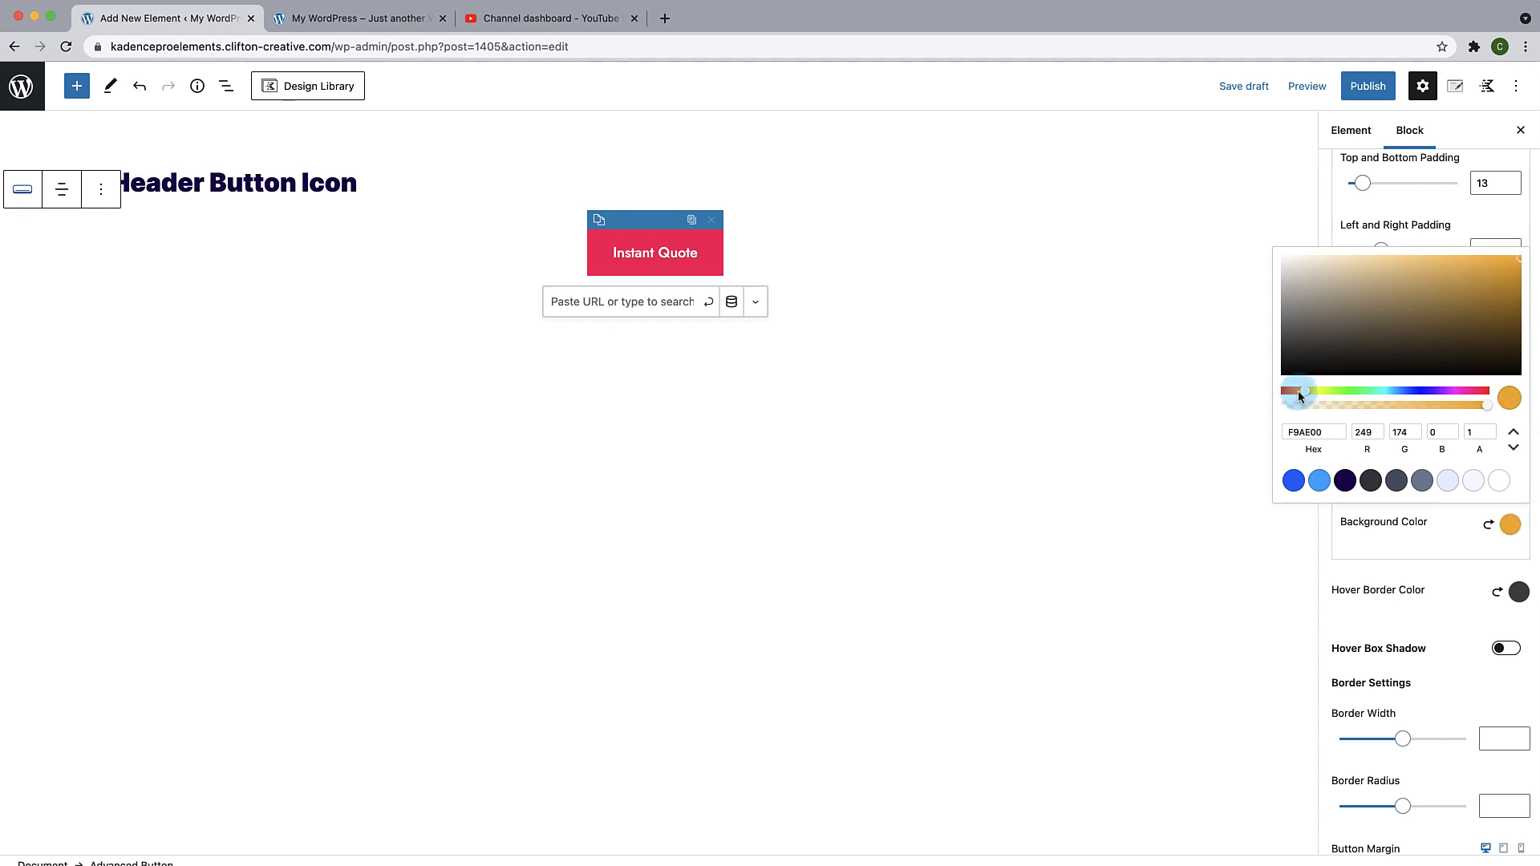
pyautogui.moveTo(1303, 391); pyautogui.dragTo(1306, 392)
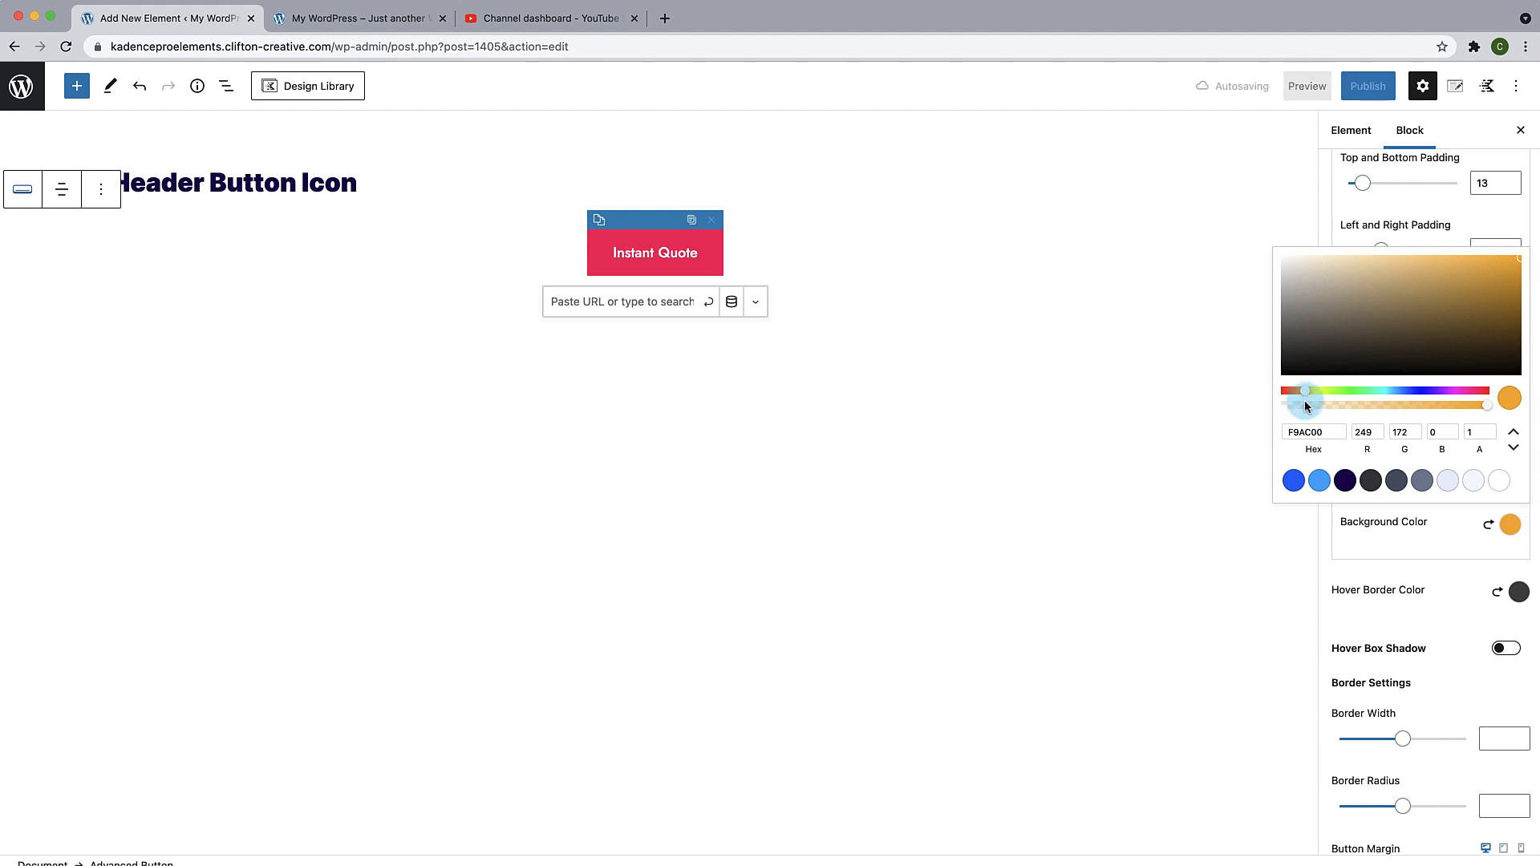
# Step: Copy the hover background's hex code F9AC00 and apply it as the button's hover border color
pyautogui.click(1304, 432)
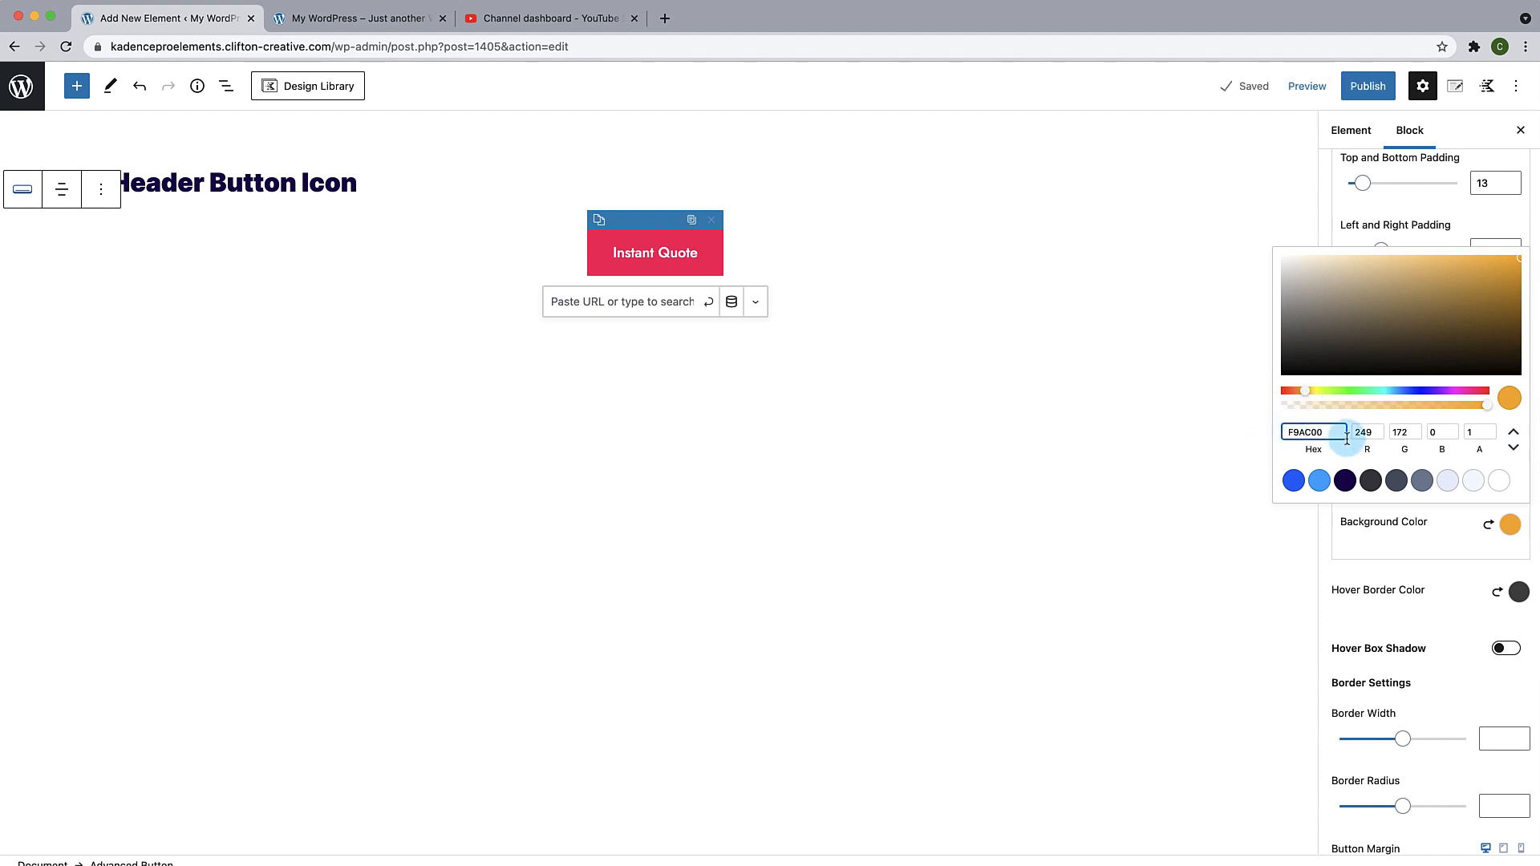
pyautogui.moveTo(1343, 432); pyautogui.dragTo(1284, 432)
pyautogui.press('super+c')
pyautogui.click(1516, 593)
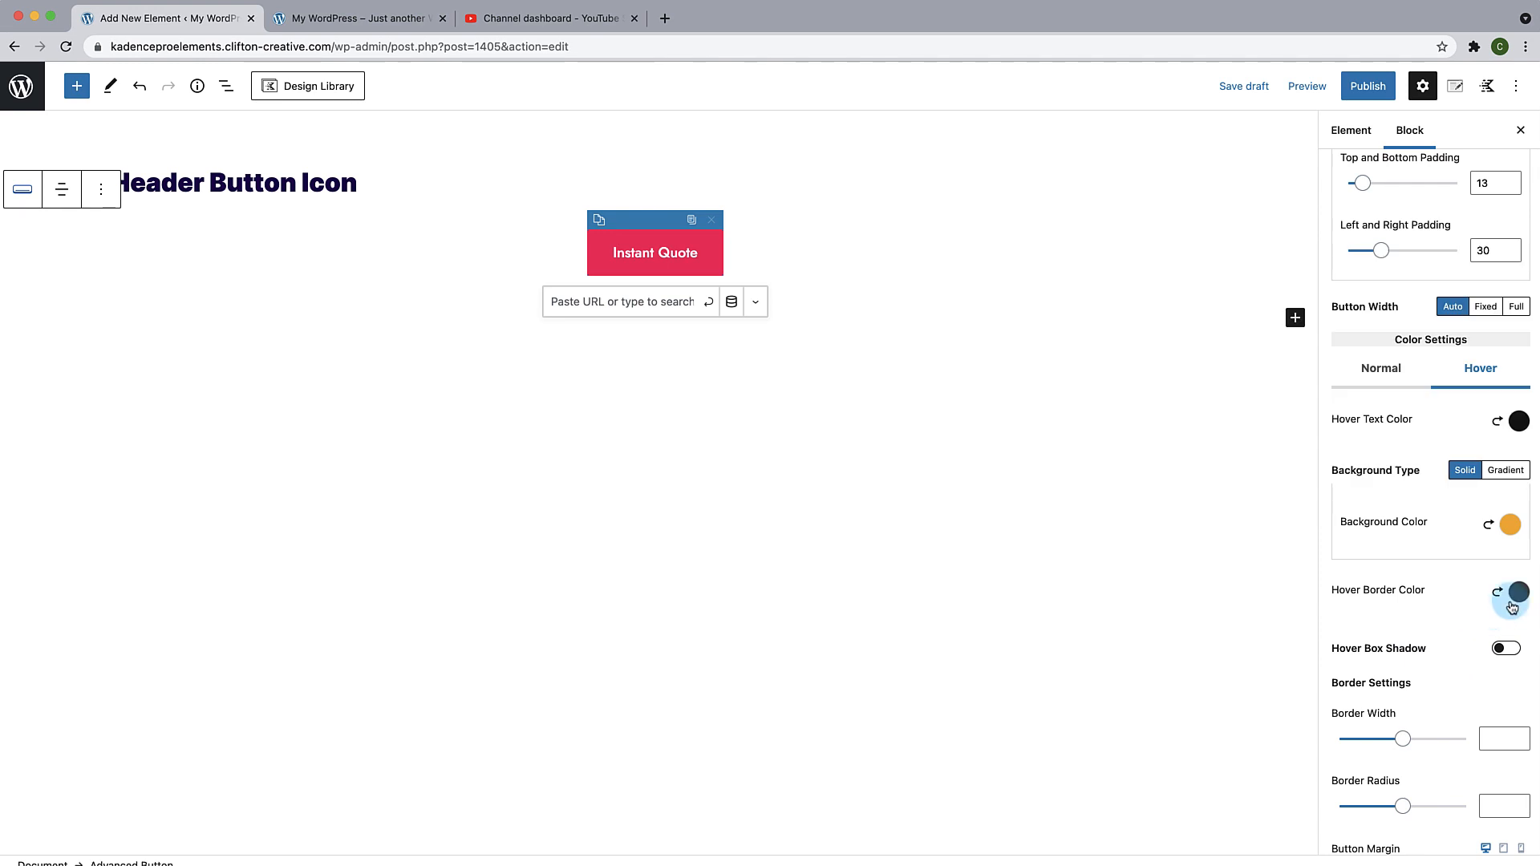
pyautogui.click(1517, 592)
pyautogui.moveTo(1326, 507); pyautogui.dragTo(1288, 501)
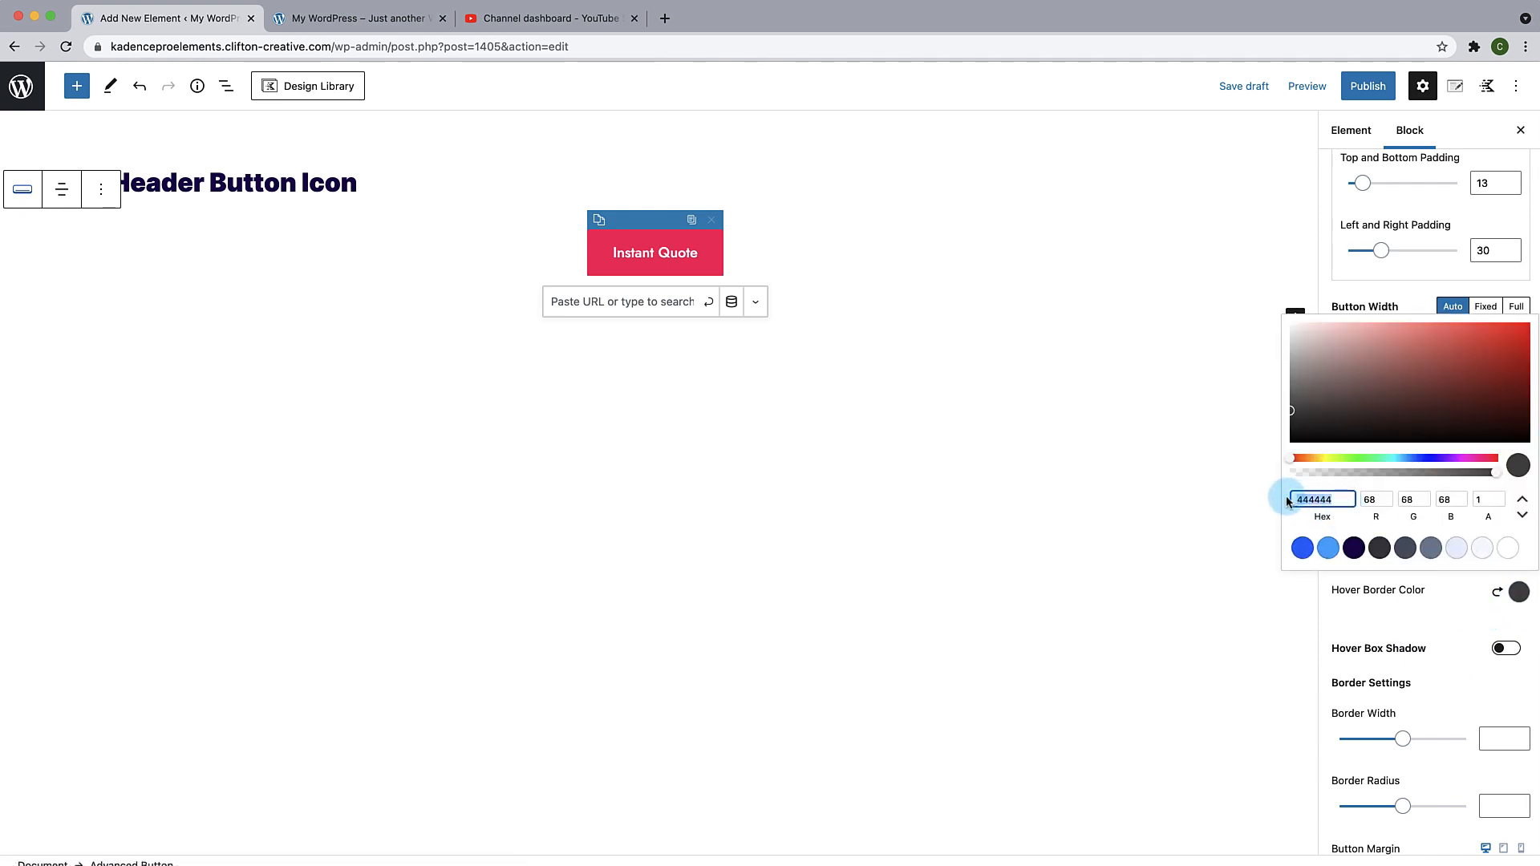
pyautogui.press('super+v')
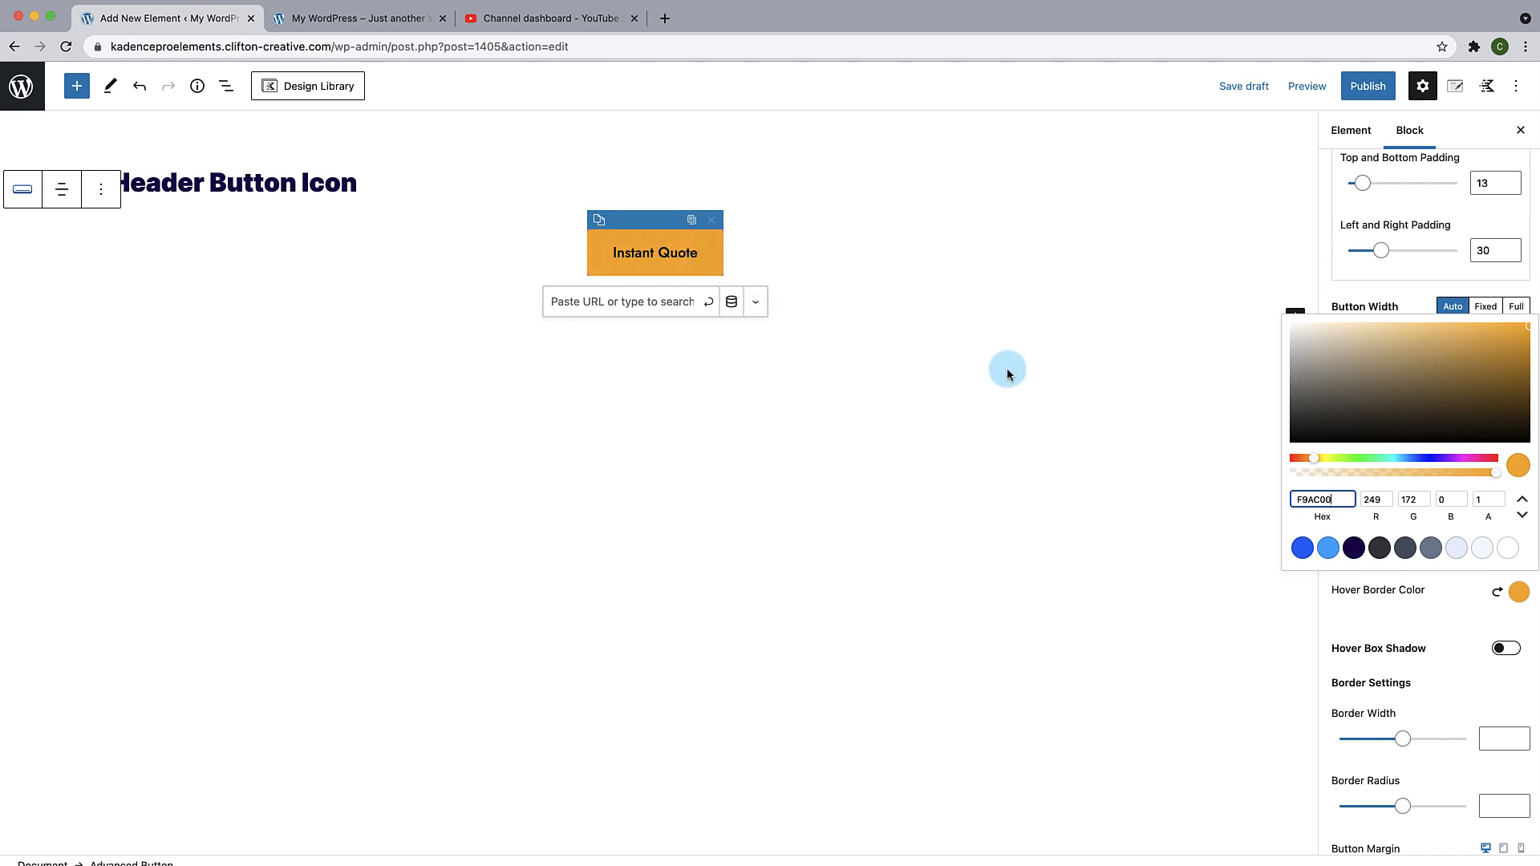
# Step: Shift the button's hover border color to yellow F9CF00 and match the hover background color to it
pyautogui.moveTo(1316, 465); pyautogui.dragTo(1293, 499)
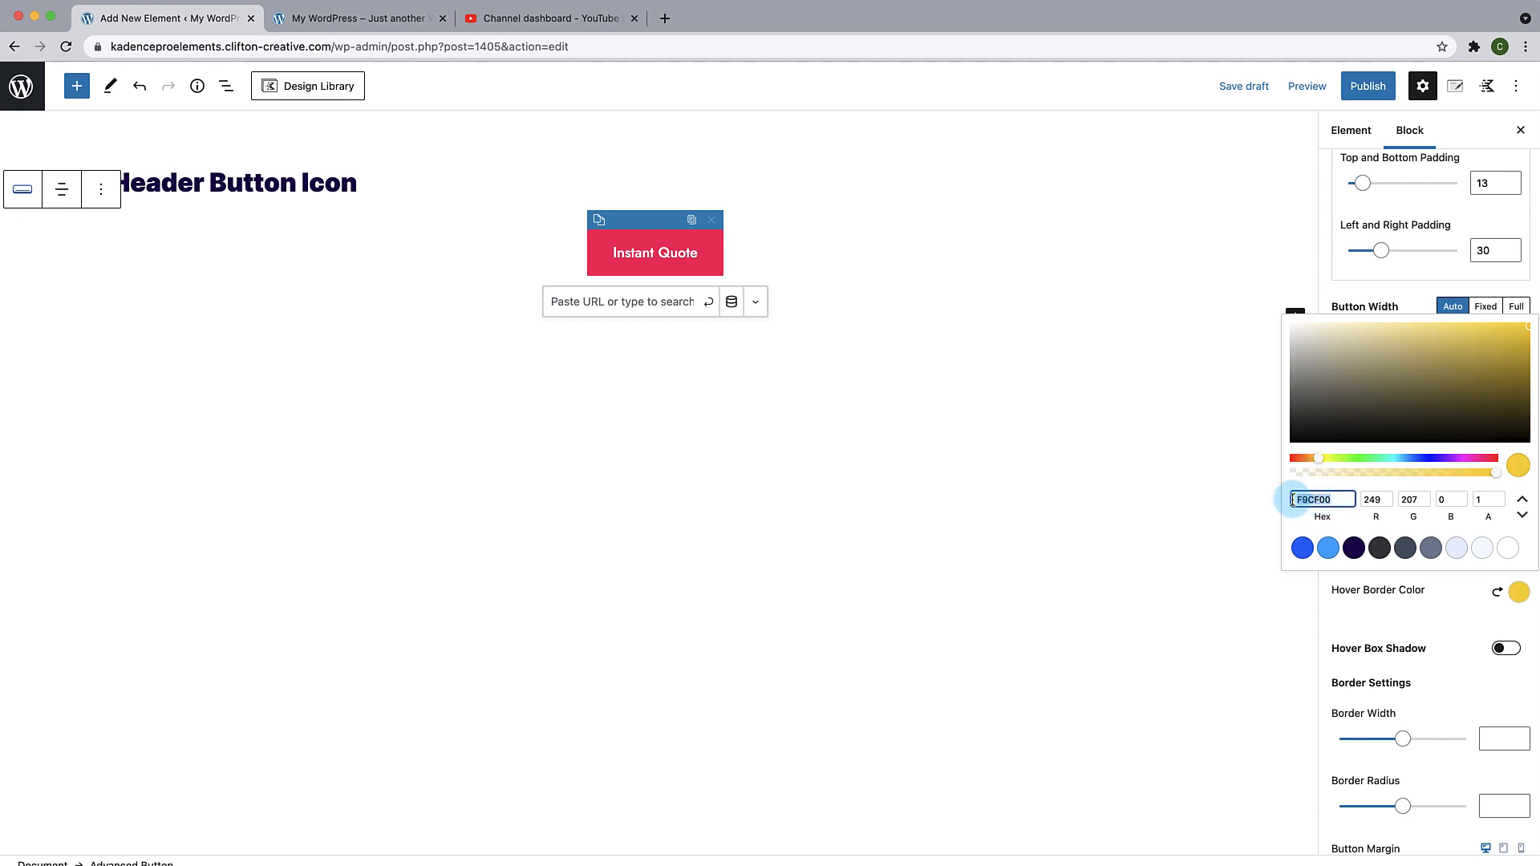
pyautogui.click(1380, 618)
pyautogui.click(1505, 523)
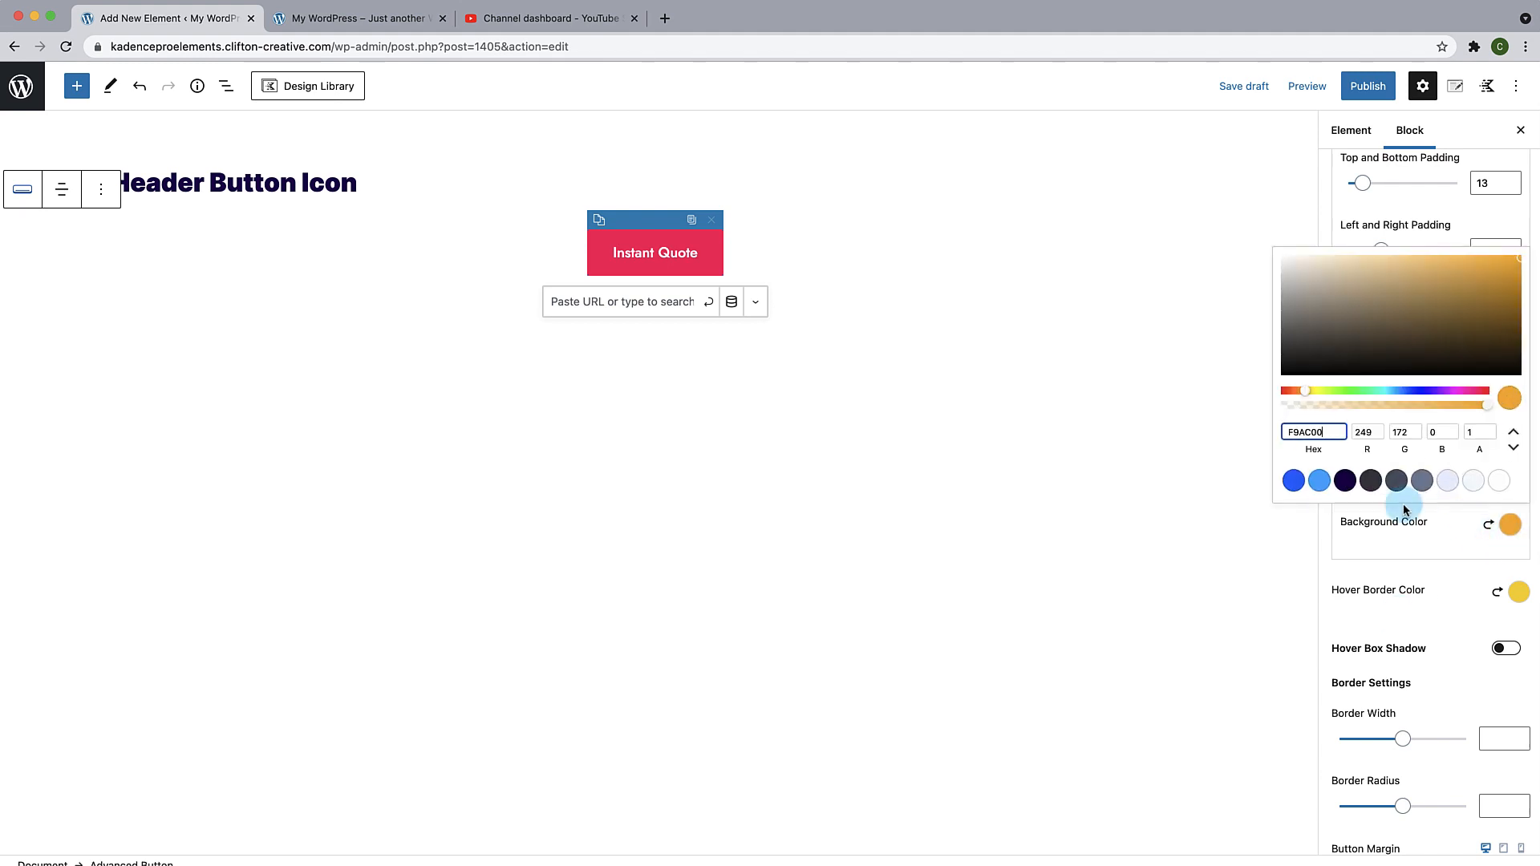
pyautogui.moveTo(1329, 433); pyautogui.dragTo(1267, 433)
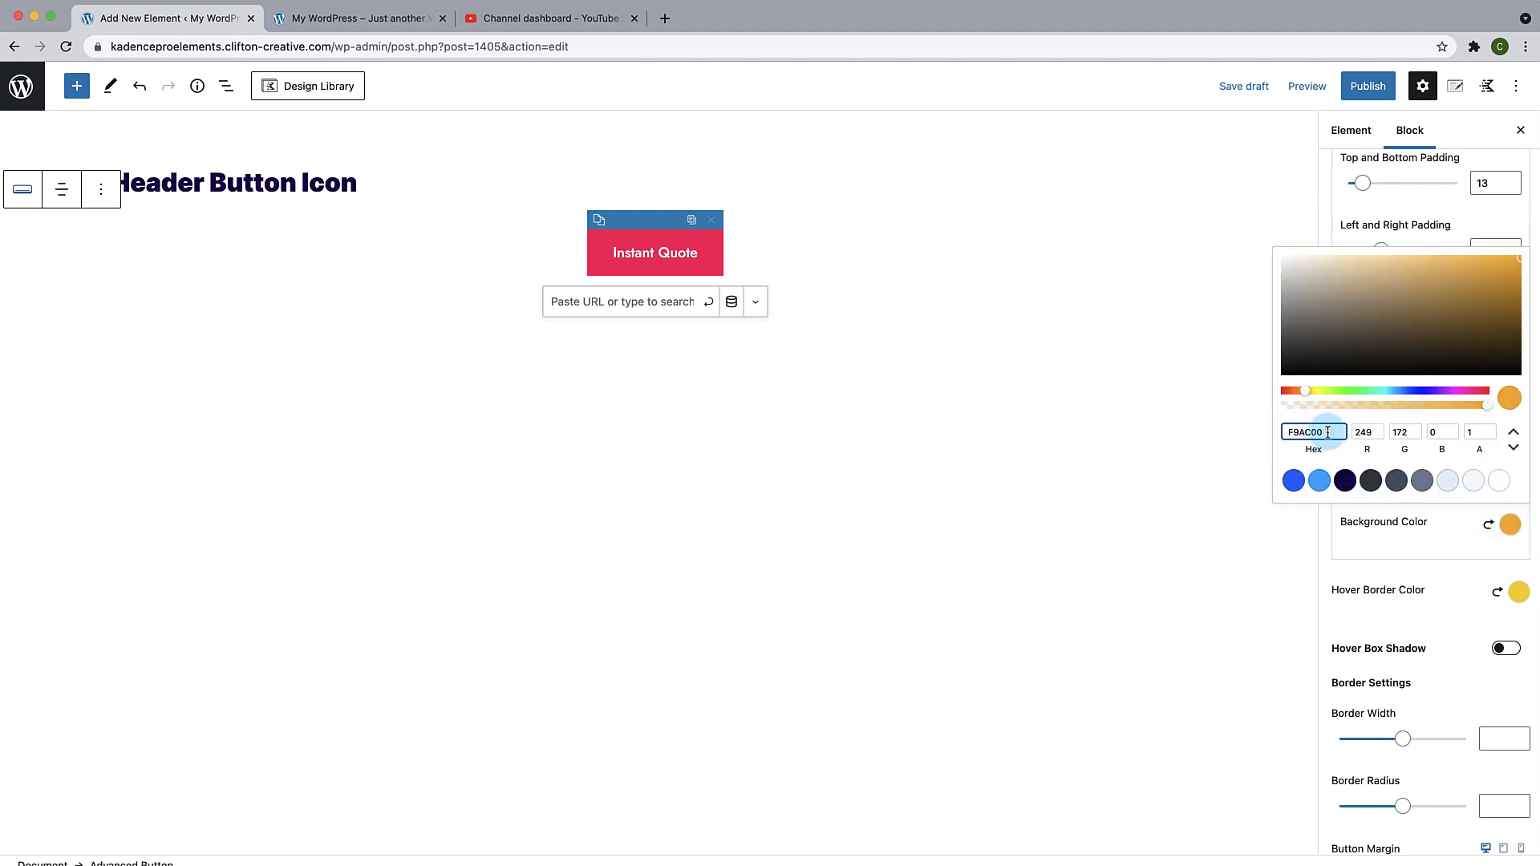
pyautogui.click(1227, 540)
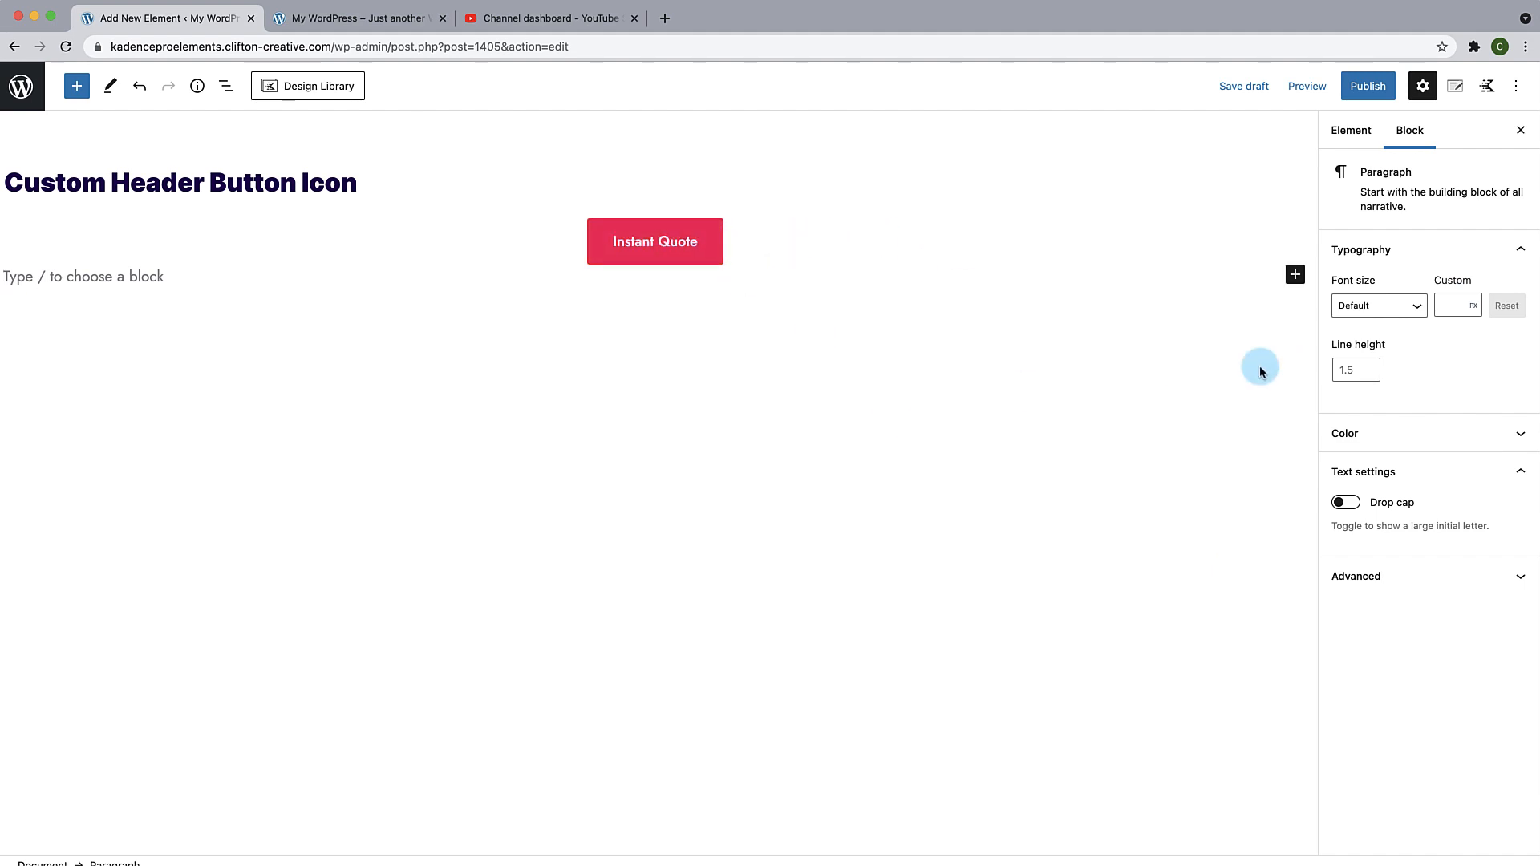
# Step: Round the Instant Quote button's corners with a border radius of 50
pyautogui.click(704, 259)
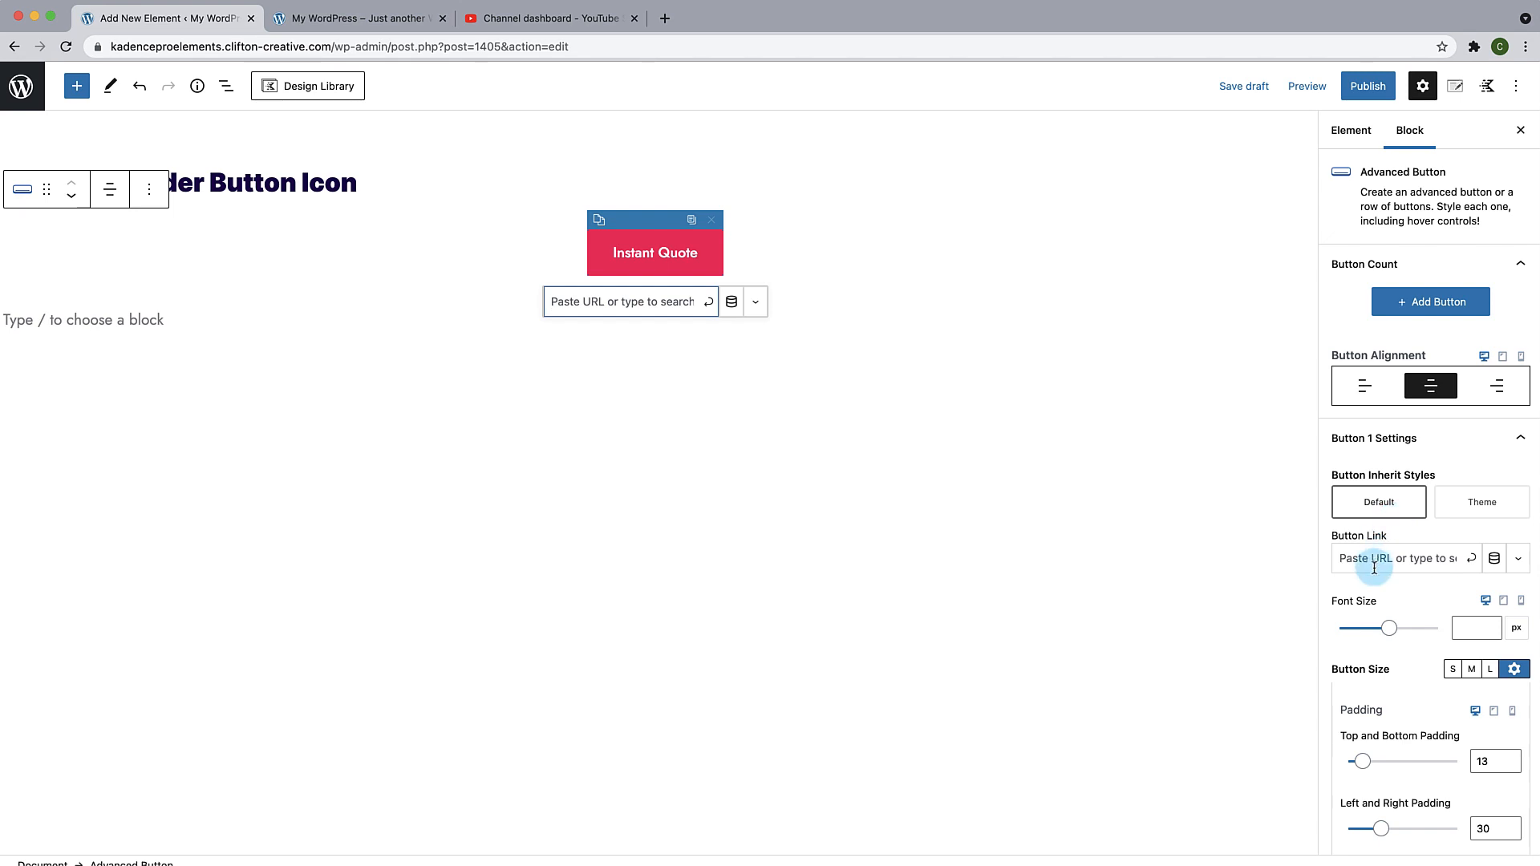
pyautogui.scroll(-3, 1374, 568)
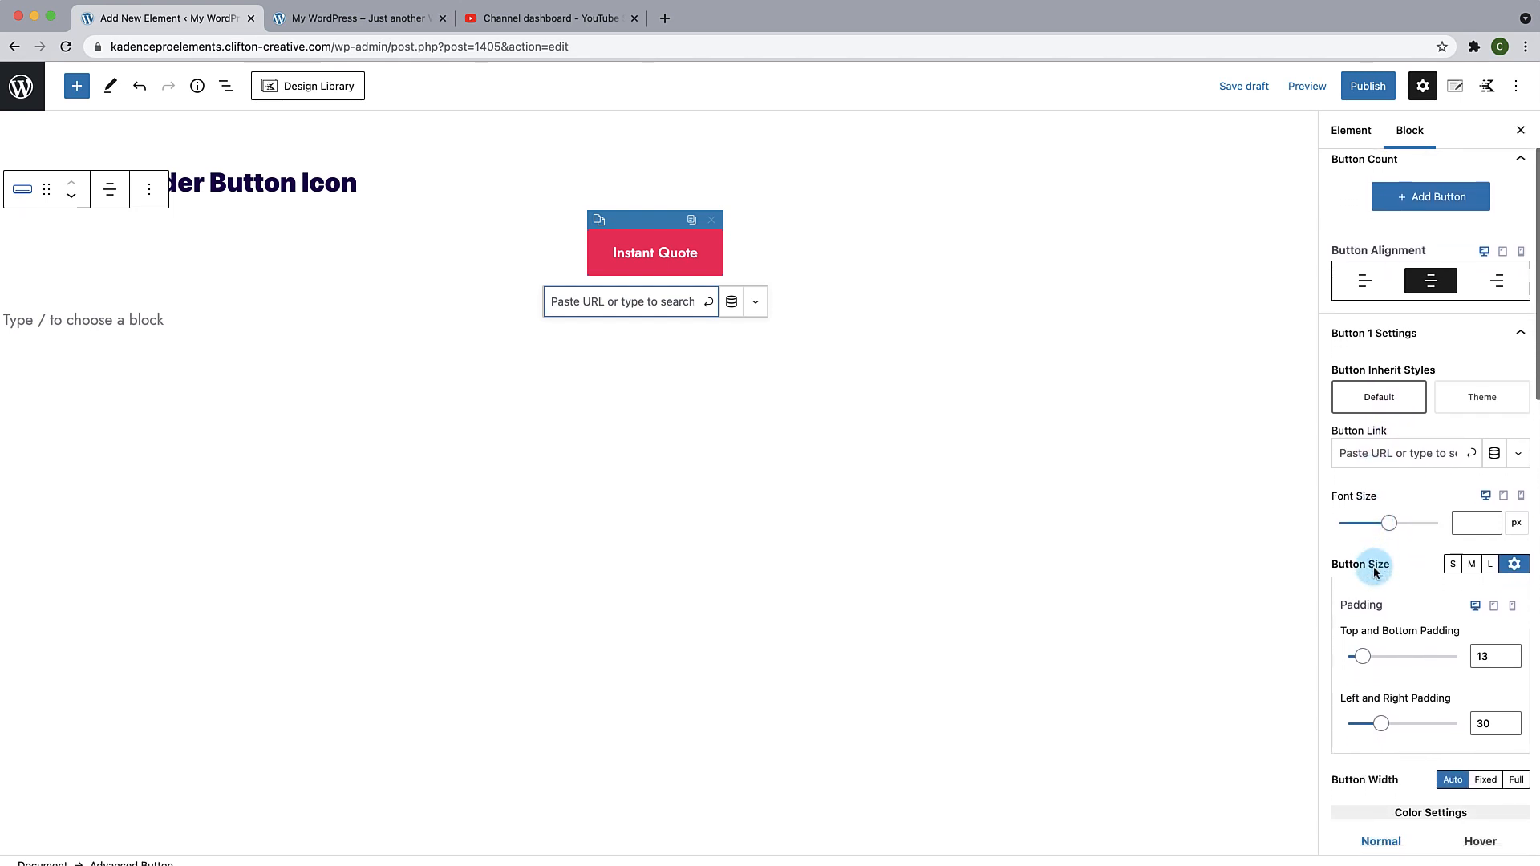
pyautogui.scroll(-8, 1374, 570)
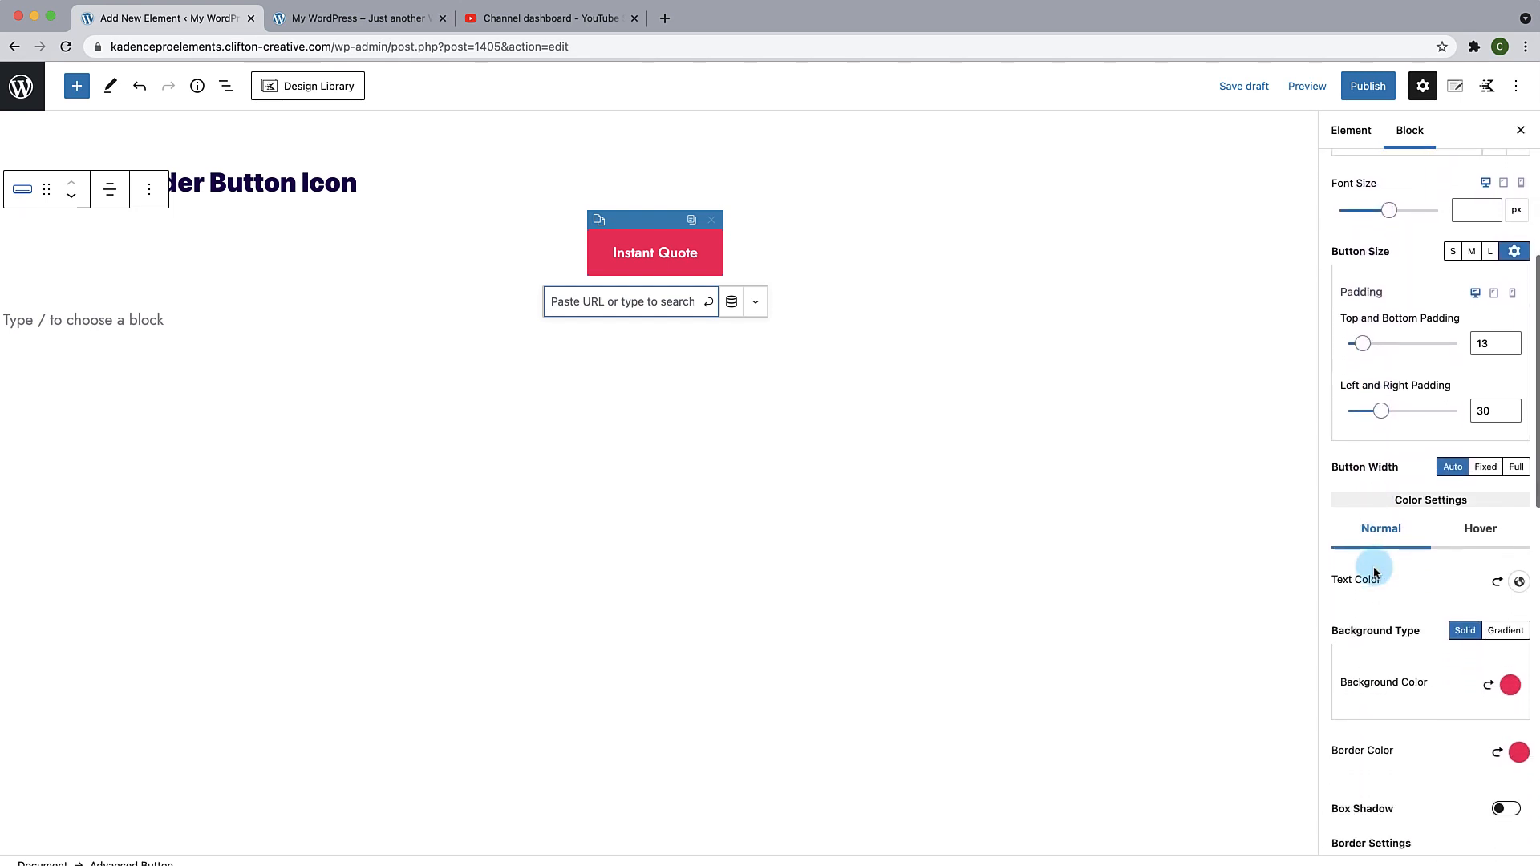
pyautogui.scroll(-7, 1374, 571)
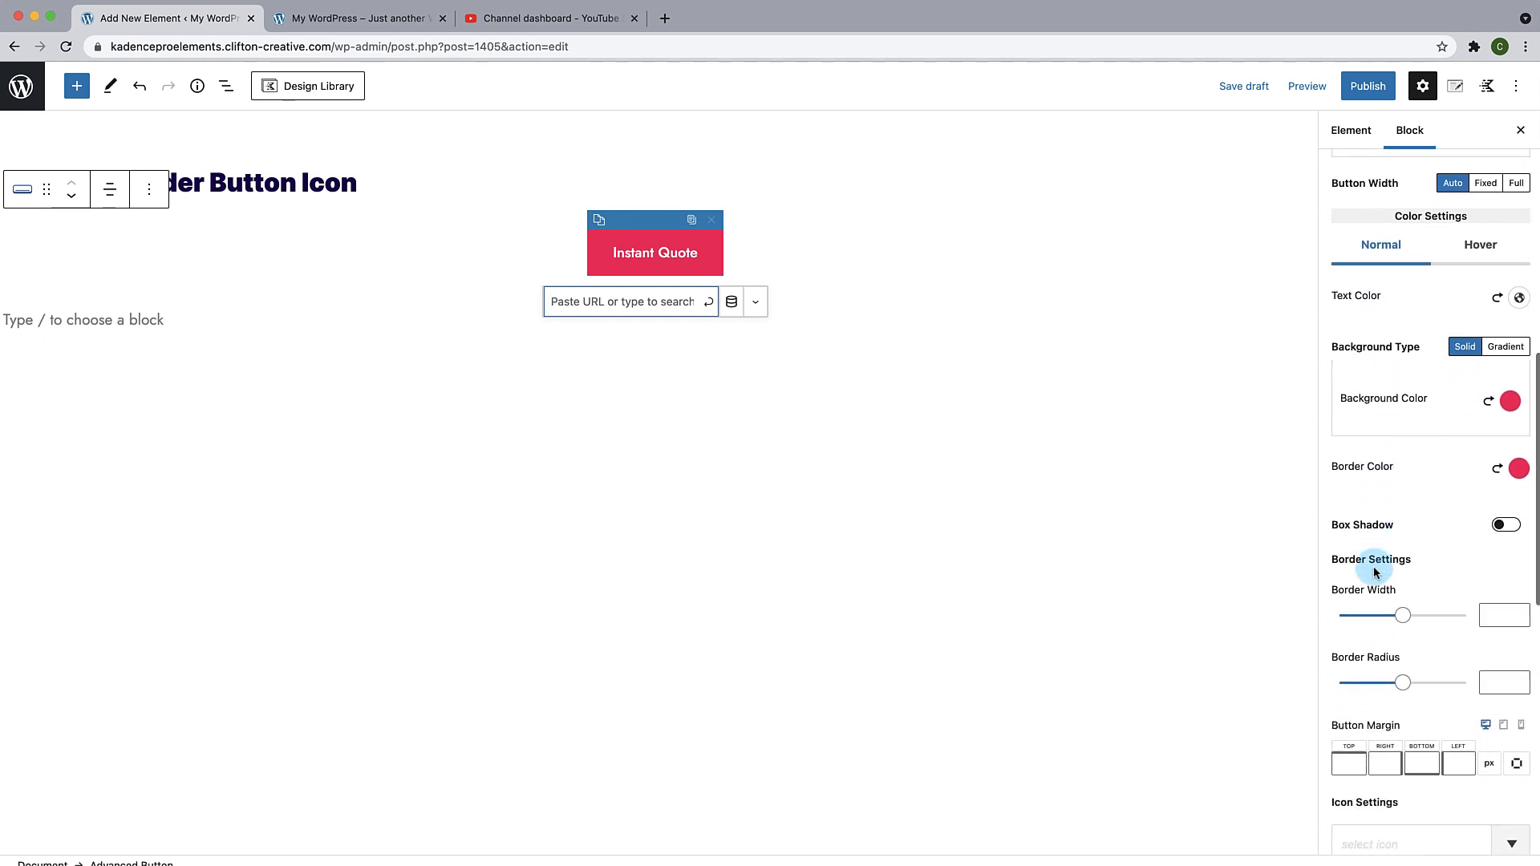
pyautogui.scroll(-2, 1375, 571)
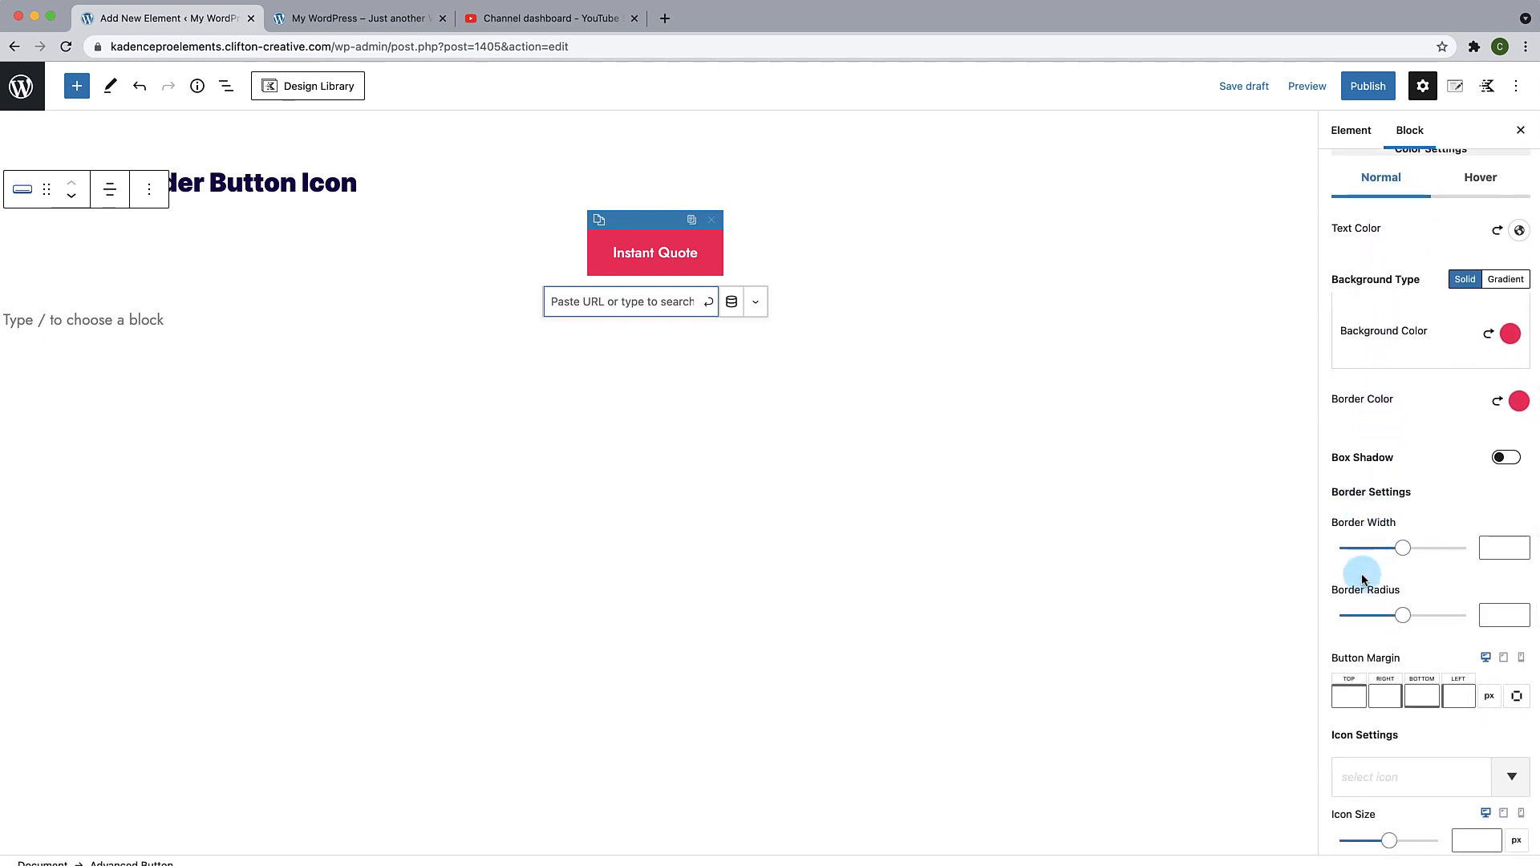
pyautogui.scroll(-1, 1363, 579)
pyautogui.click(1497, 590)
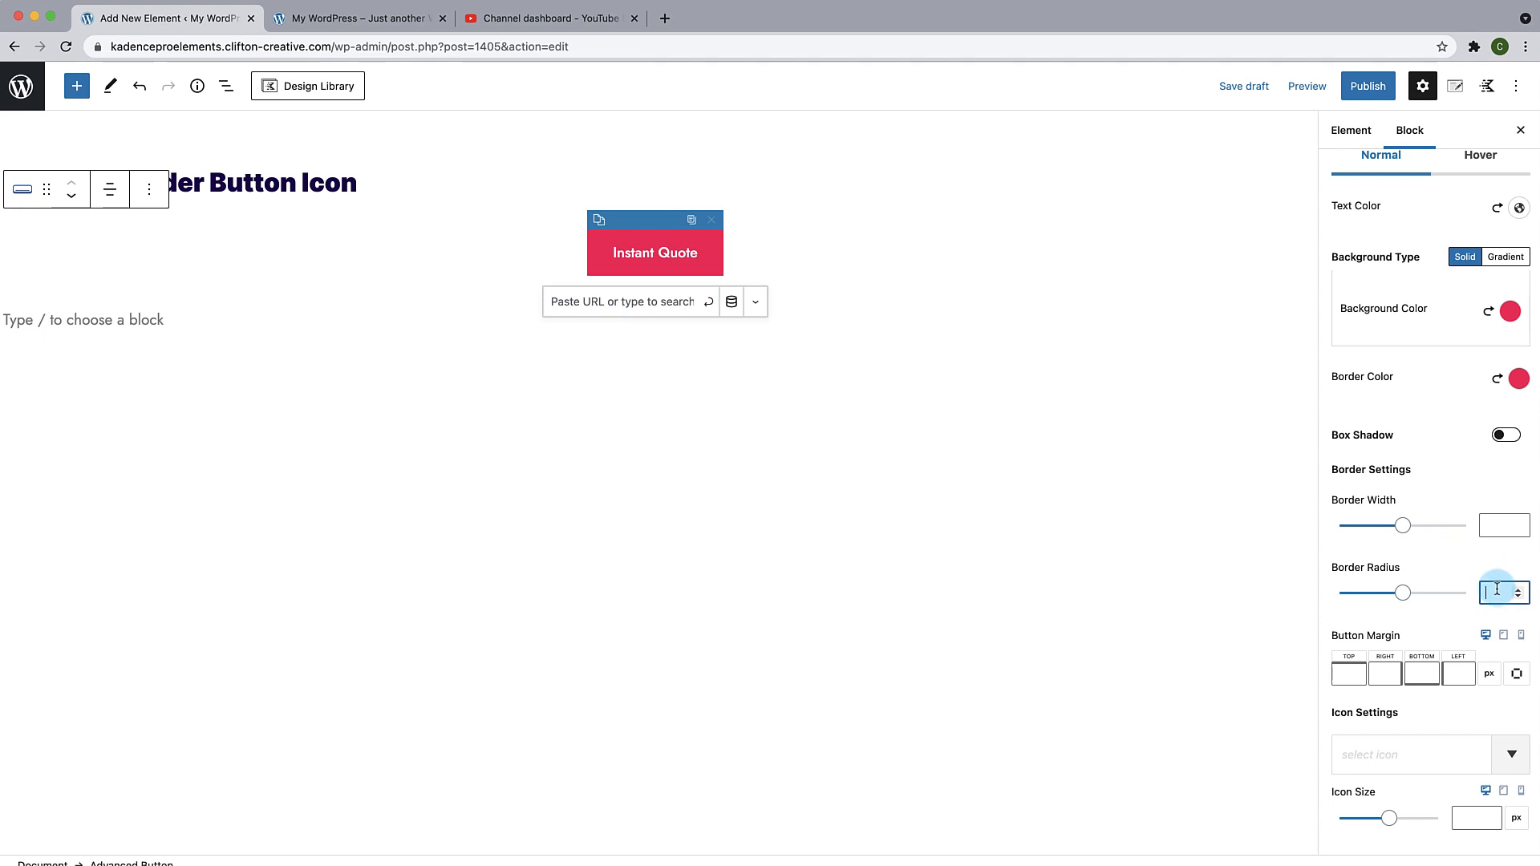
pyautogui.write('50')
pyautogui.click(1072, 555)
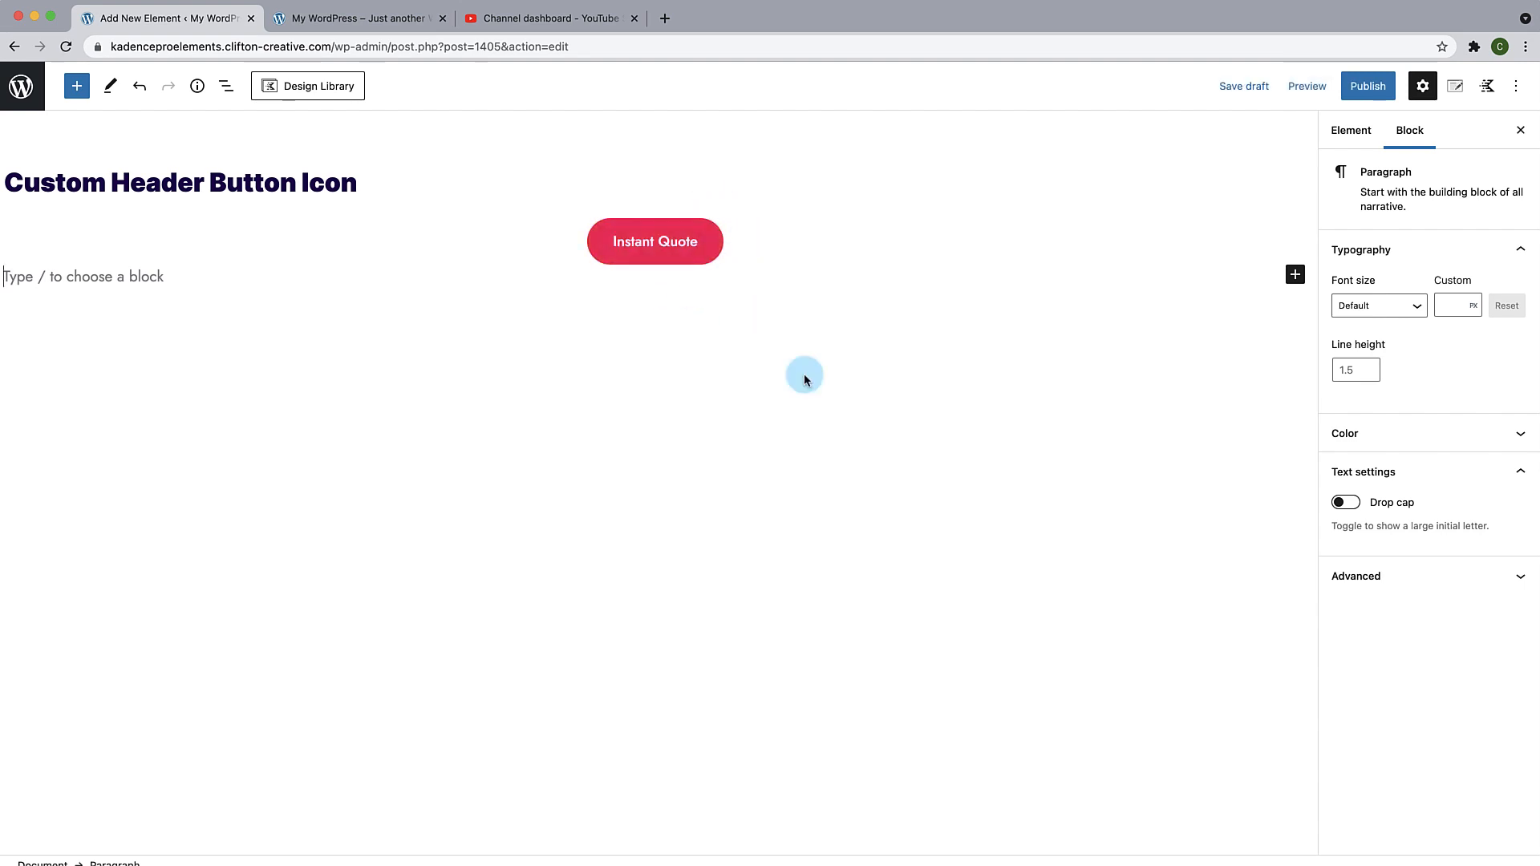
# Step: Set the Instant Quote button's font family to the Google font Jost, leaving its text transform at None
pyautogui.click(897, 252)
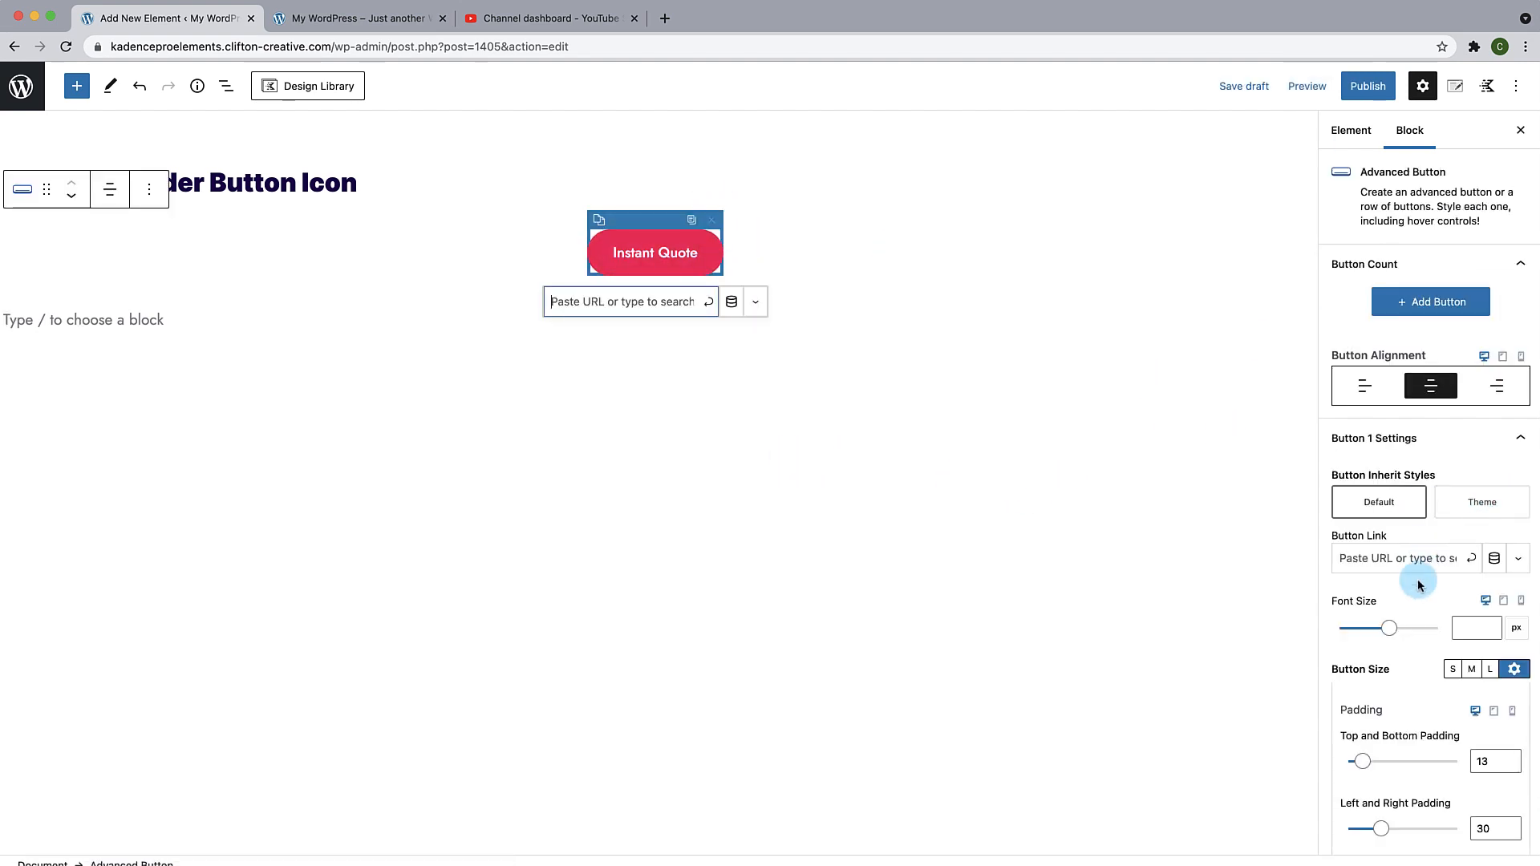
pyautogui.scroll(-5, 1436, 631)
pyautogui.scroll(-2, 1445, 631)
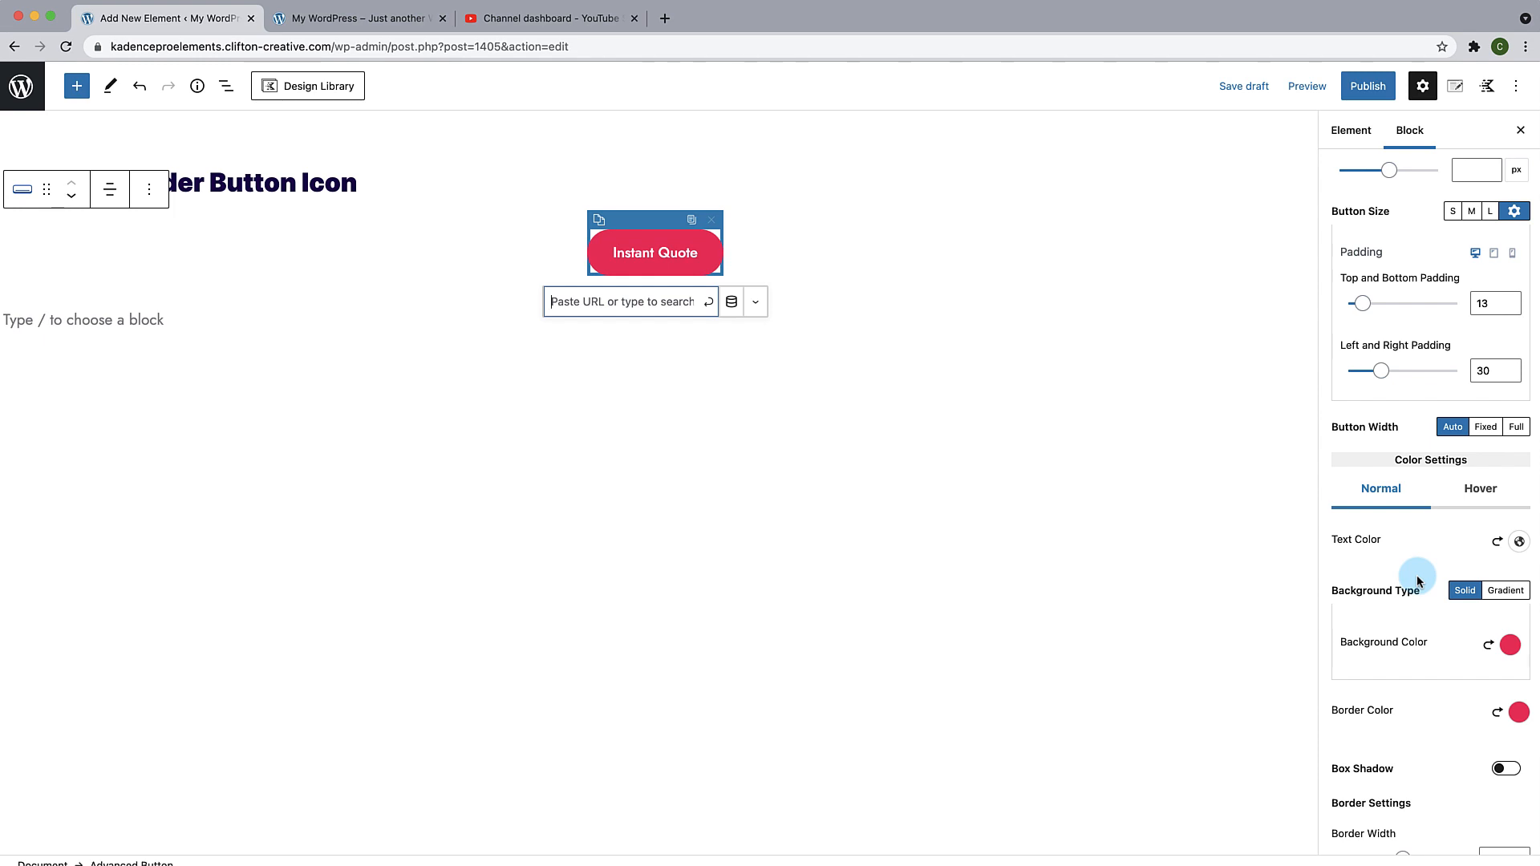
pyautogui.scroll(-8, 1418, 581)
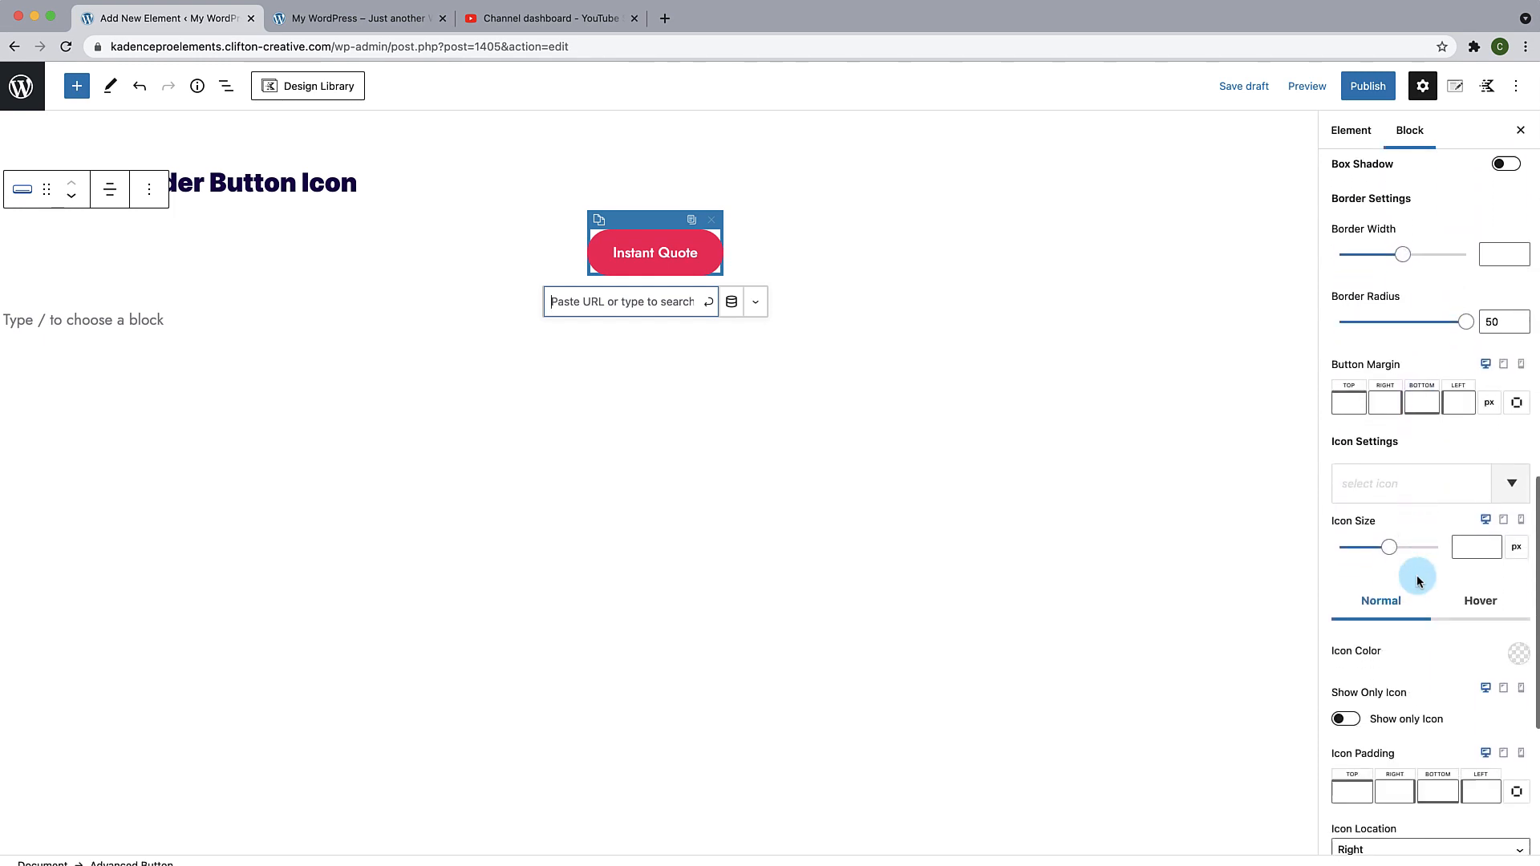
pyautogui.scroll(-1, 1418, 581)
pyautogui.scroll(-5, 1418, 581)
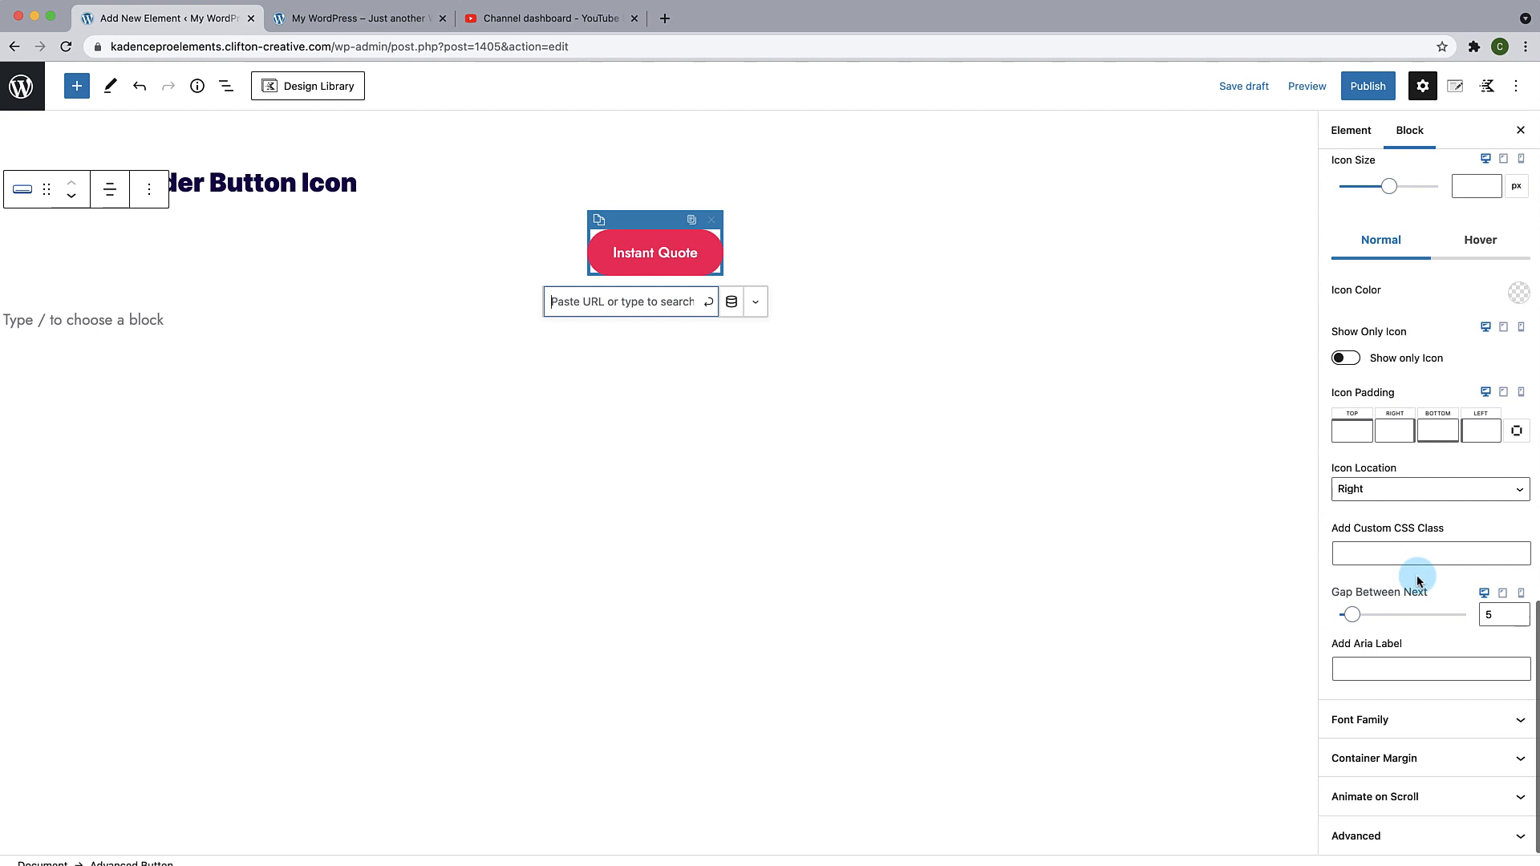
pyautogui.click(1392, 720)
pyautogui.click(1390, 723)
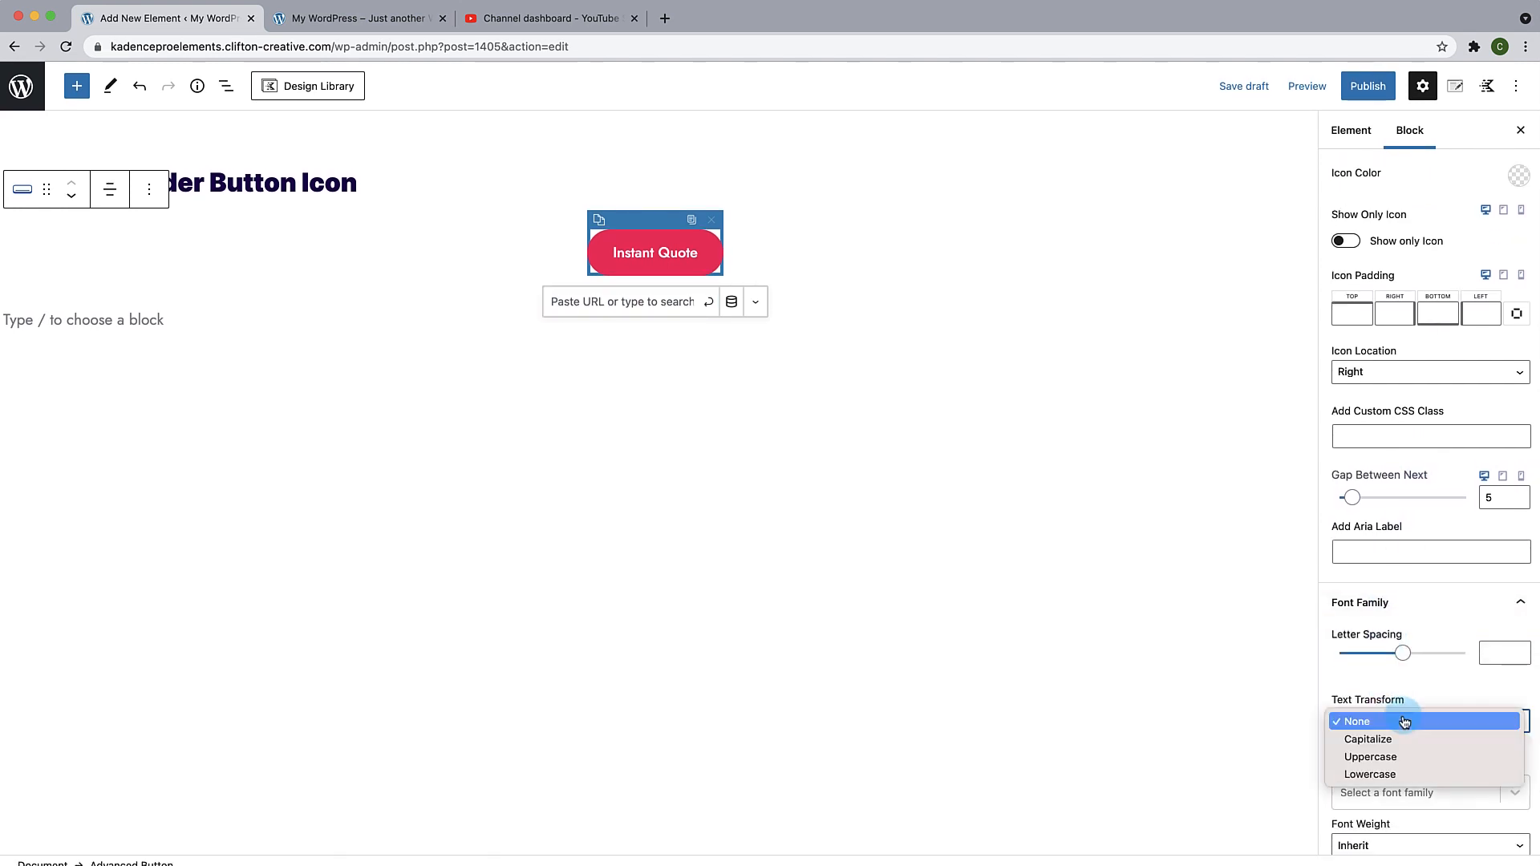
pyautogui.click(1342, 694)
pyautogui.scroll(-1, 1364, 702)
pyautogui.scroll(-2, 1369, 705)
pyautogui.click(1381, 641)
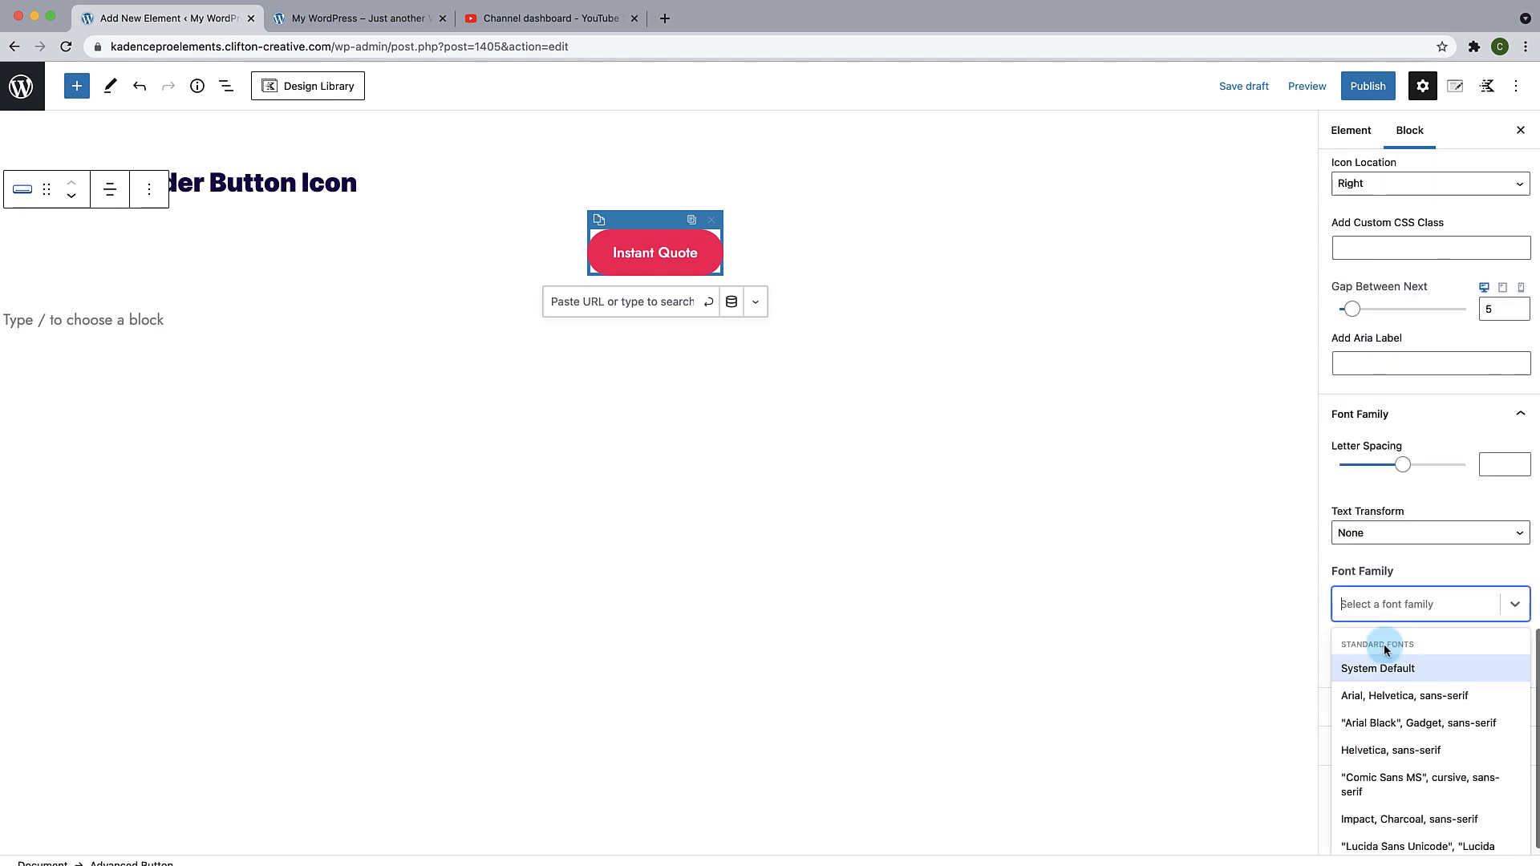
pyautogui.write('jost')
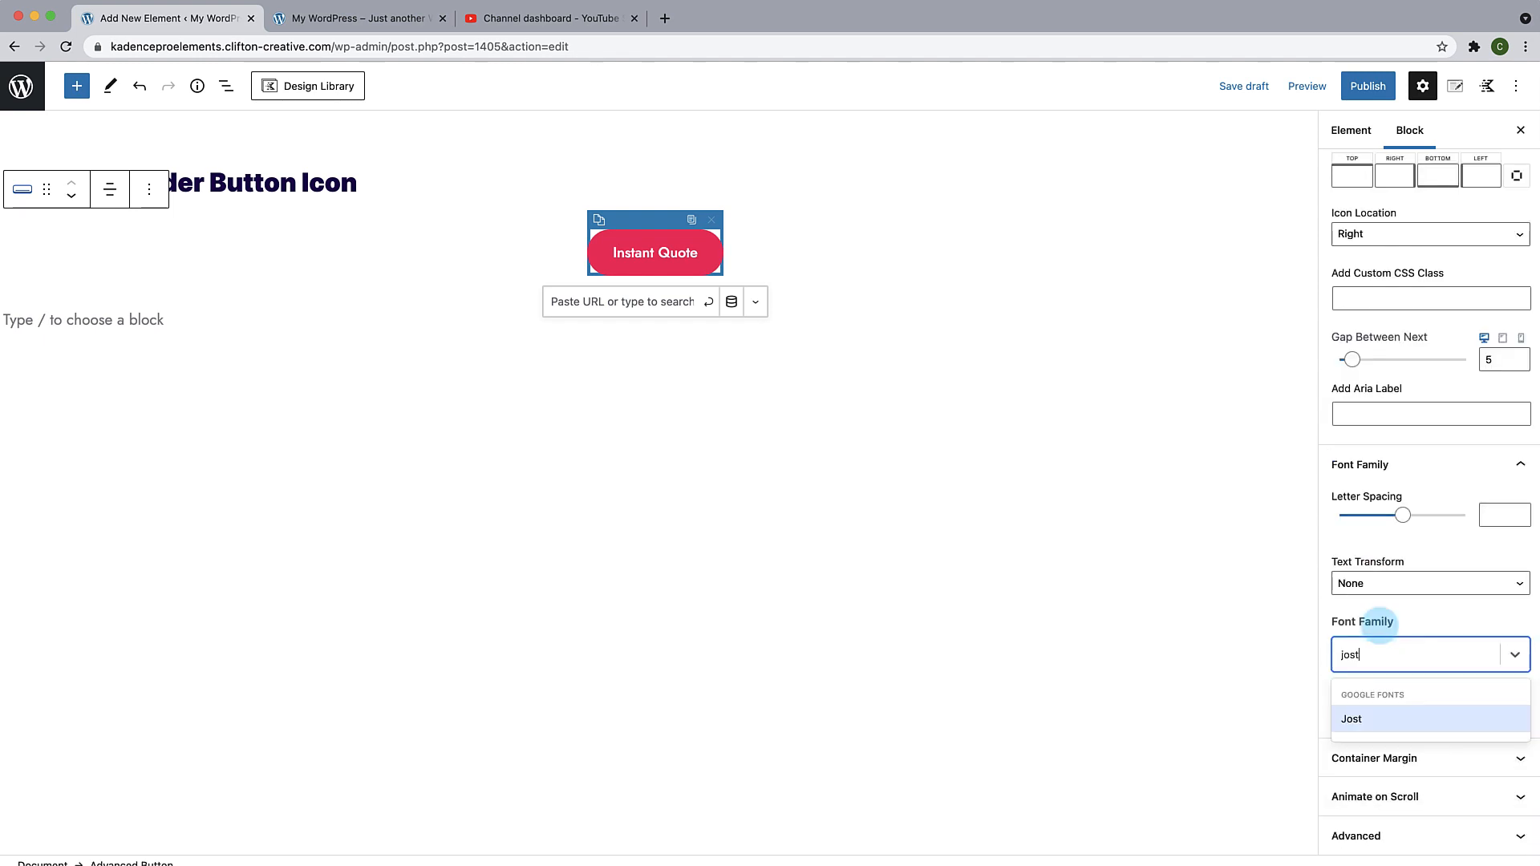
pyautogui.click(1352, 719)
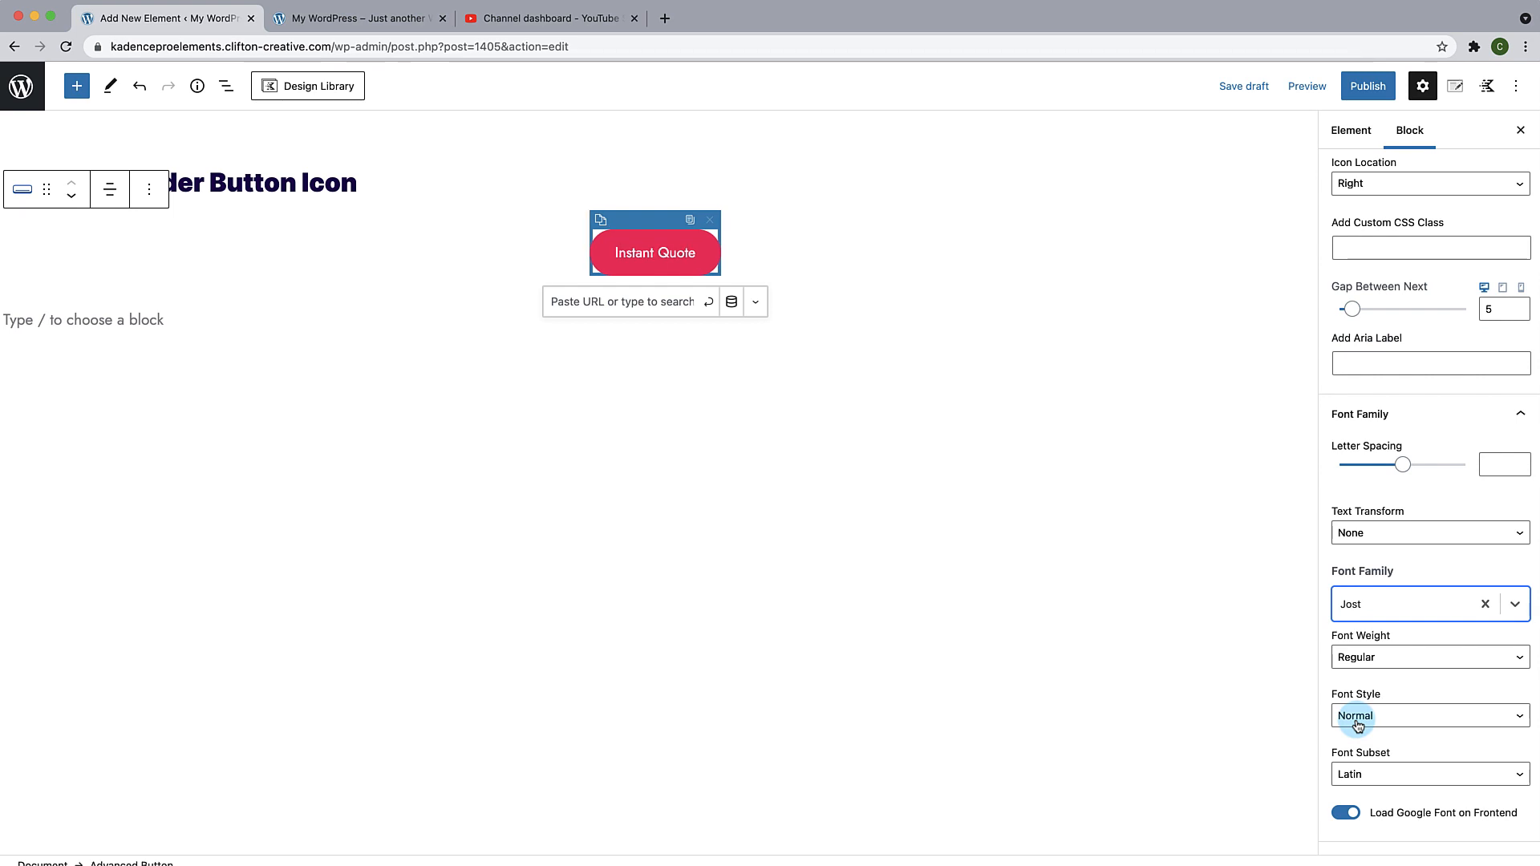
# Step: Set the button text's font weight to 500
pyautogui.scroll(-1, 1404, 686)
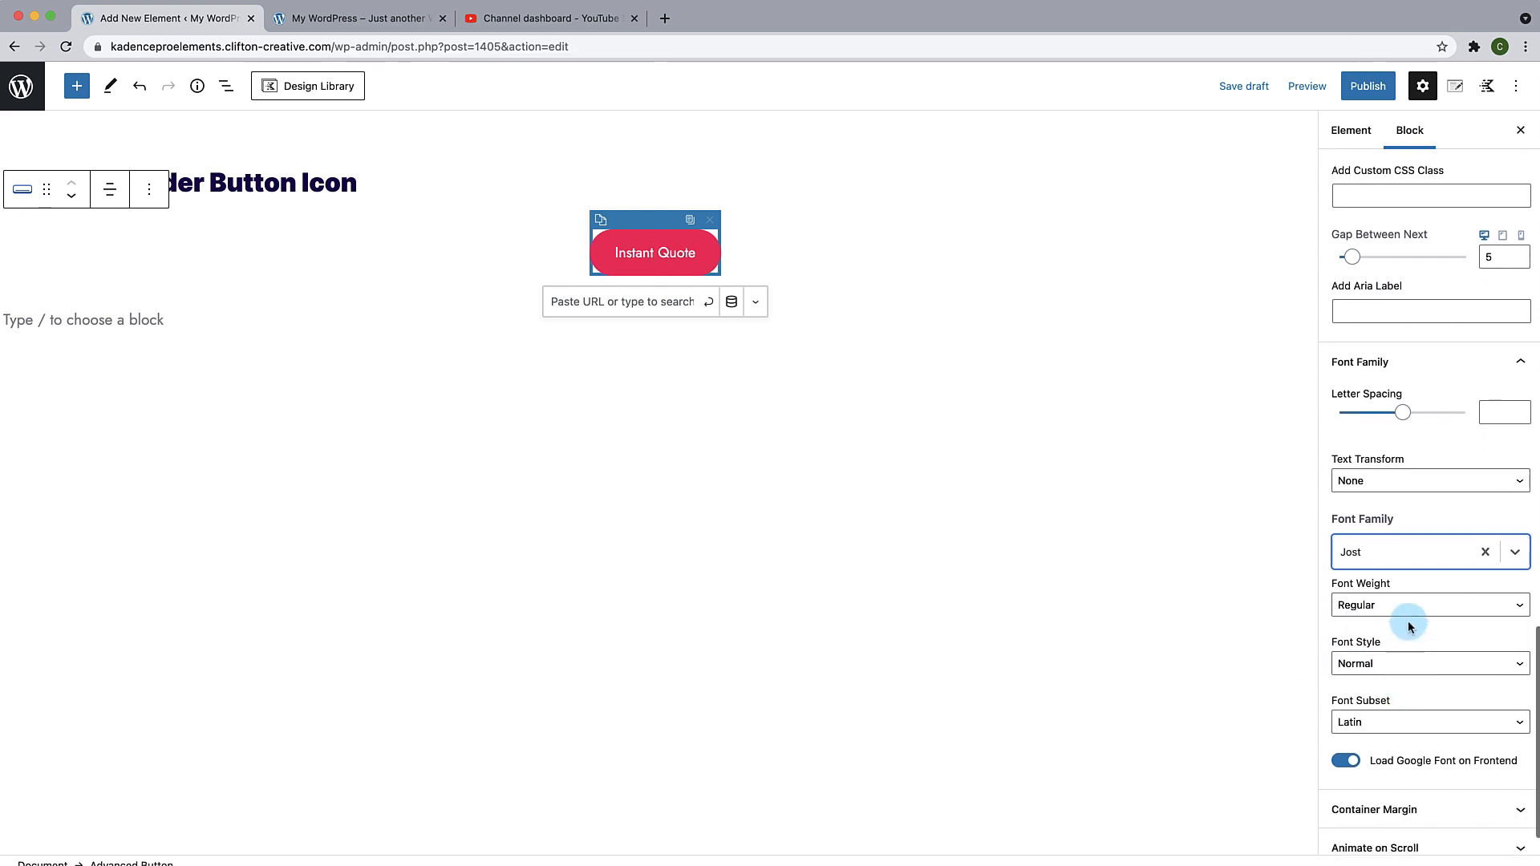
pyautogui.click(1411, 612)
pyautogui.click(1379, 626)
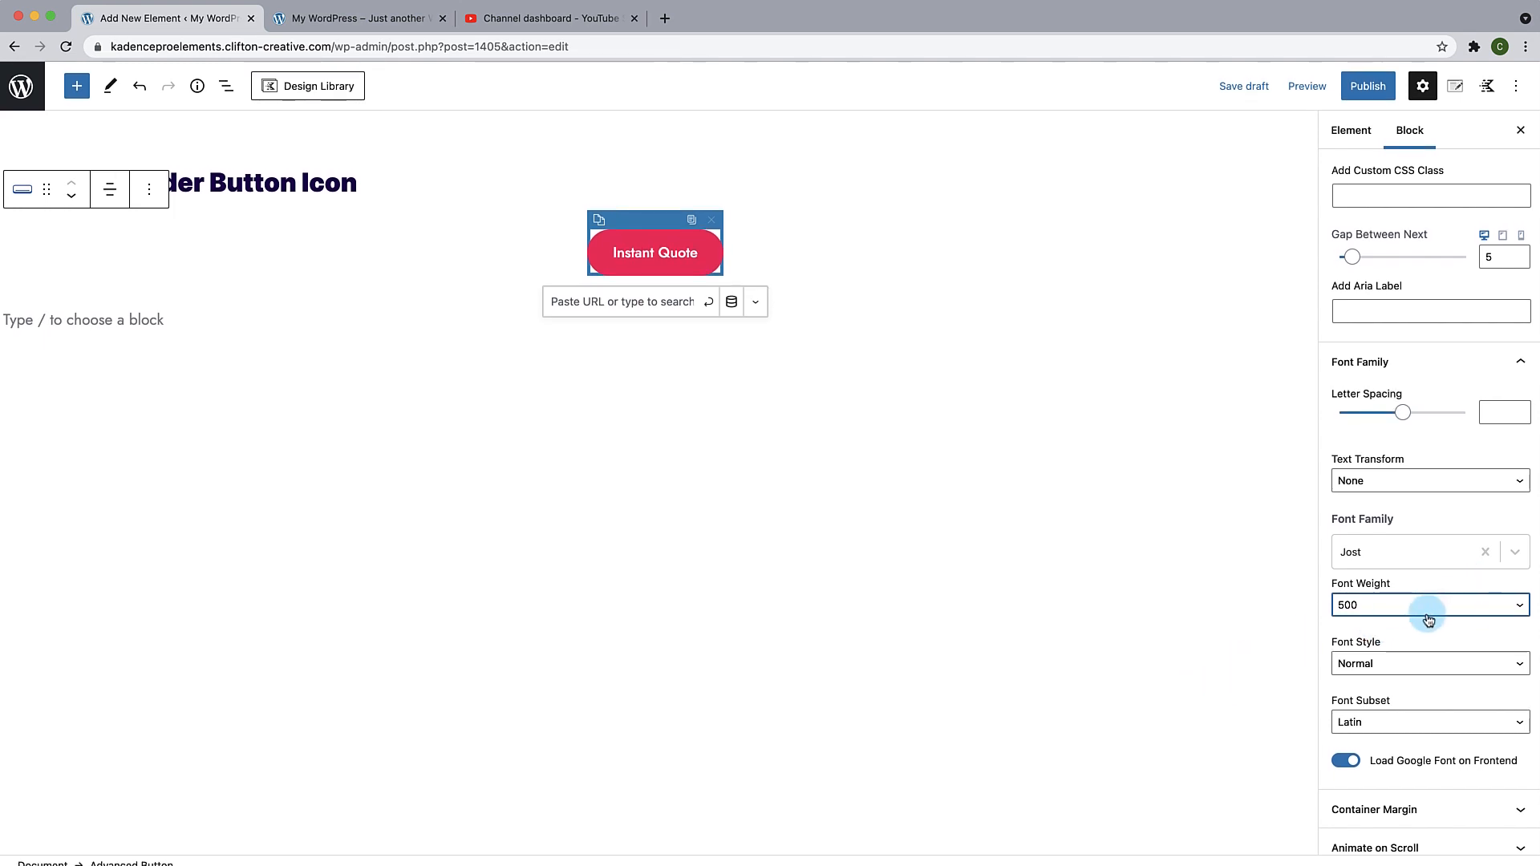
# Step: Find a "hand" icon in the icon settings and add the right-pointing hand to the Instant Quote button
pyautogui.scroll(5, 1428, 618)
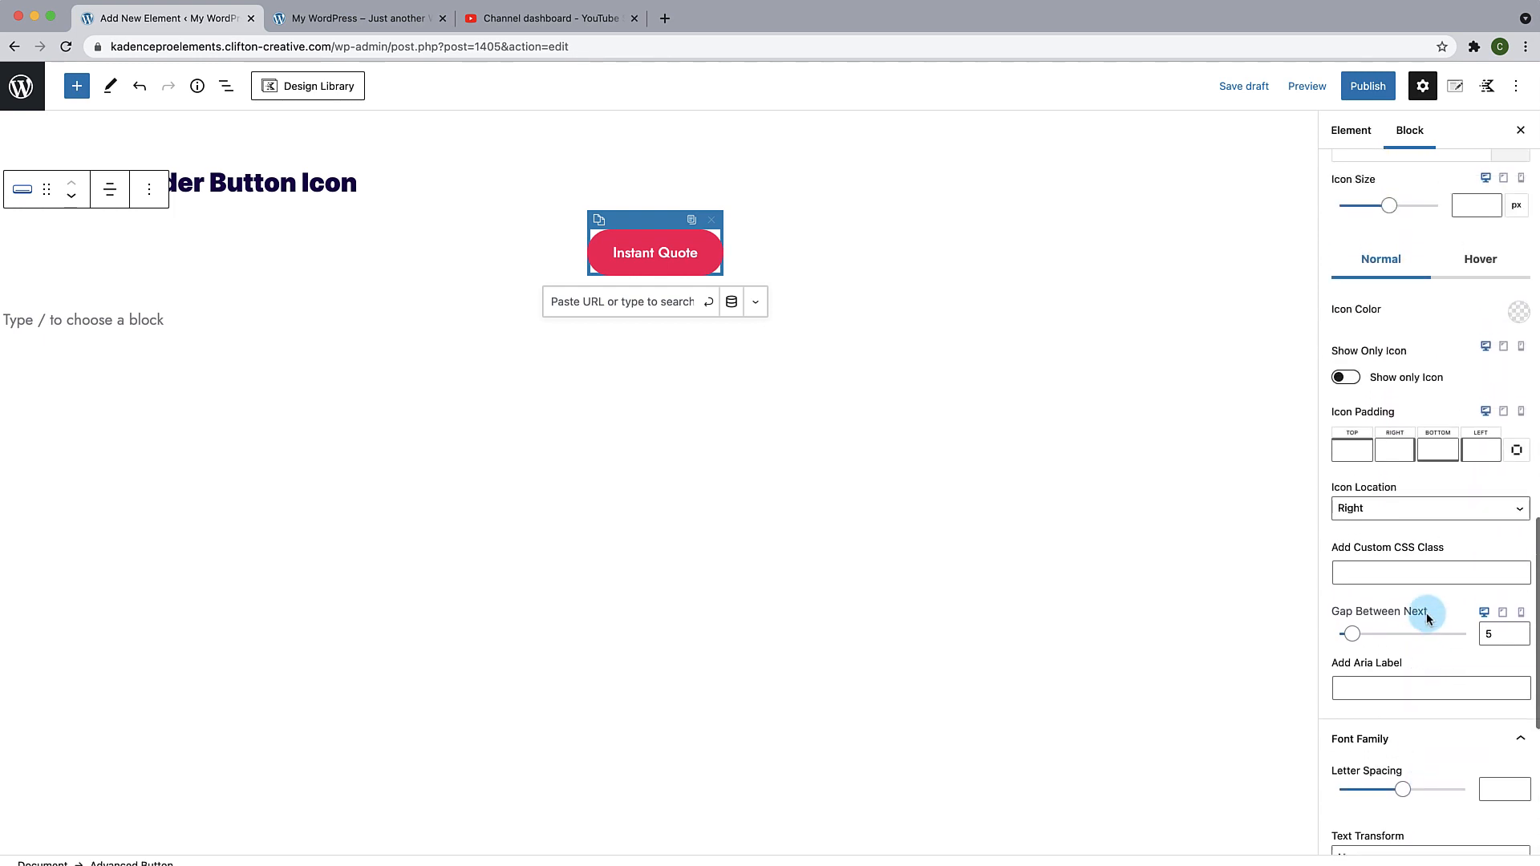
pyautogui.scroll(7, 1428, 618)
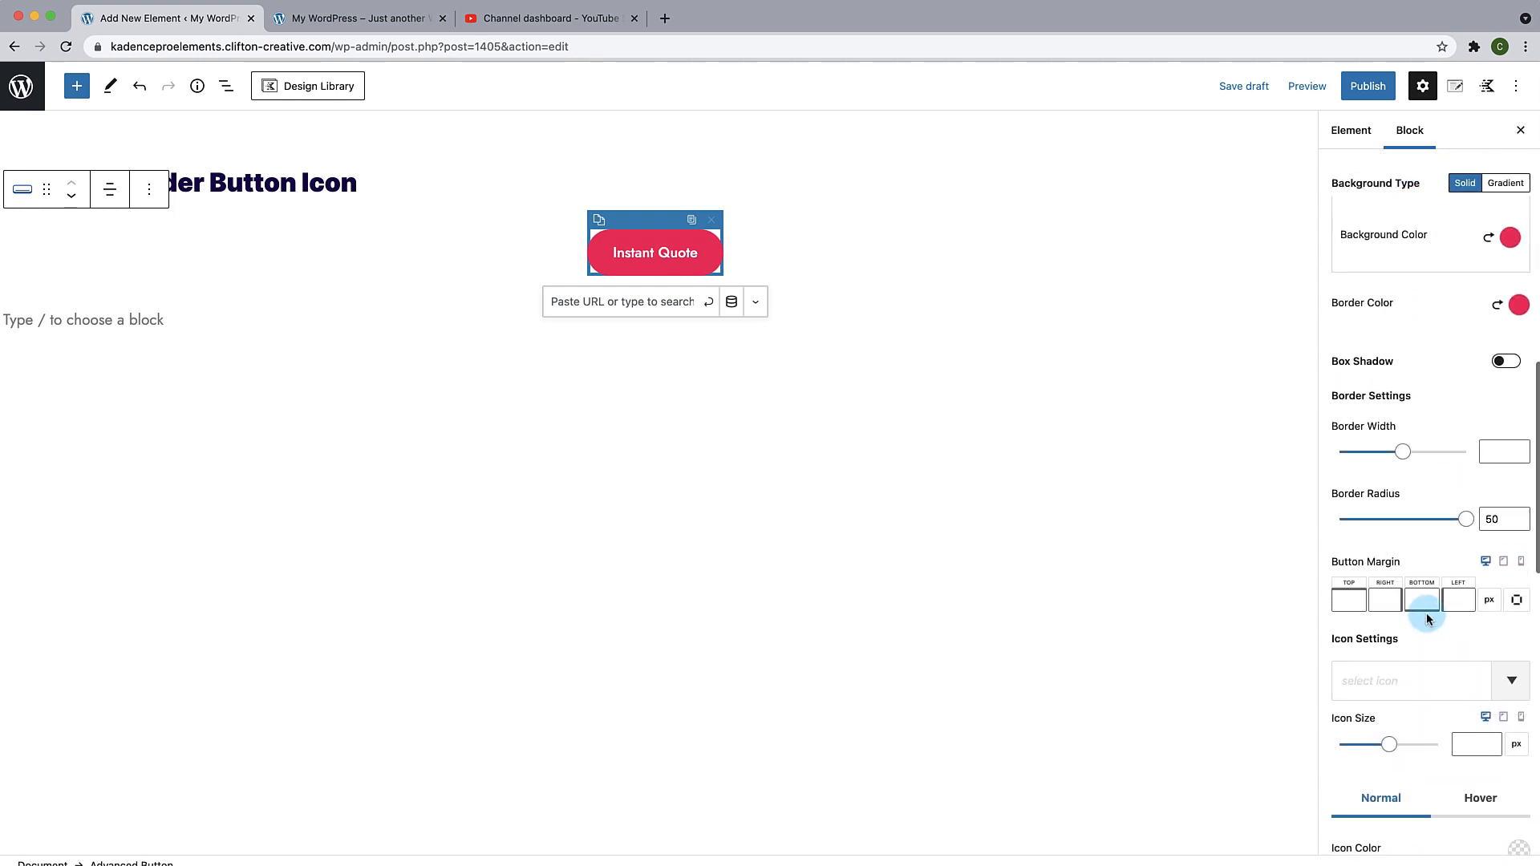
pyautogui.scroll(4, 1427, 615)
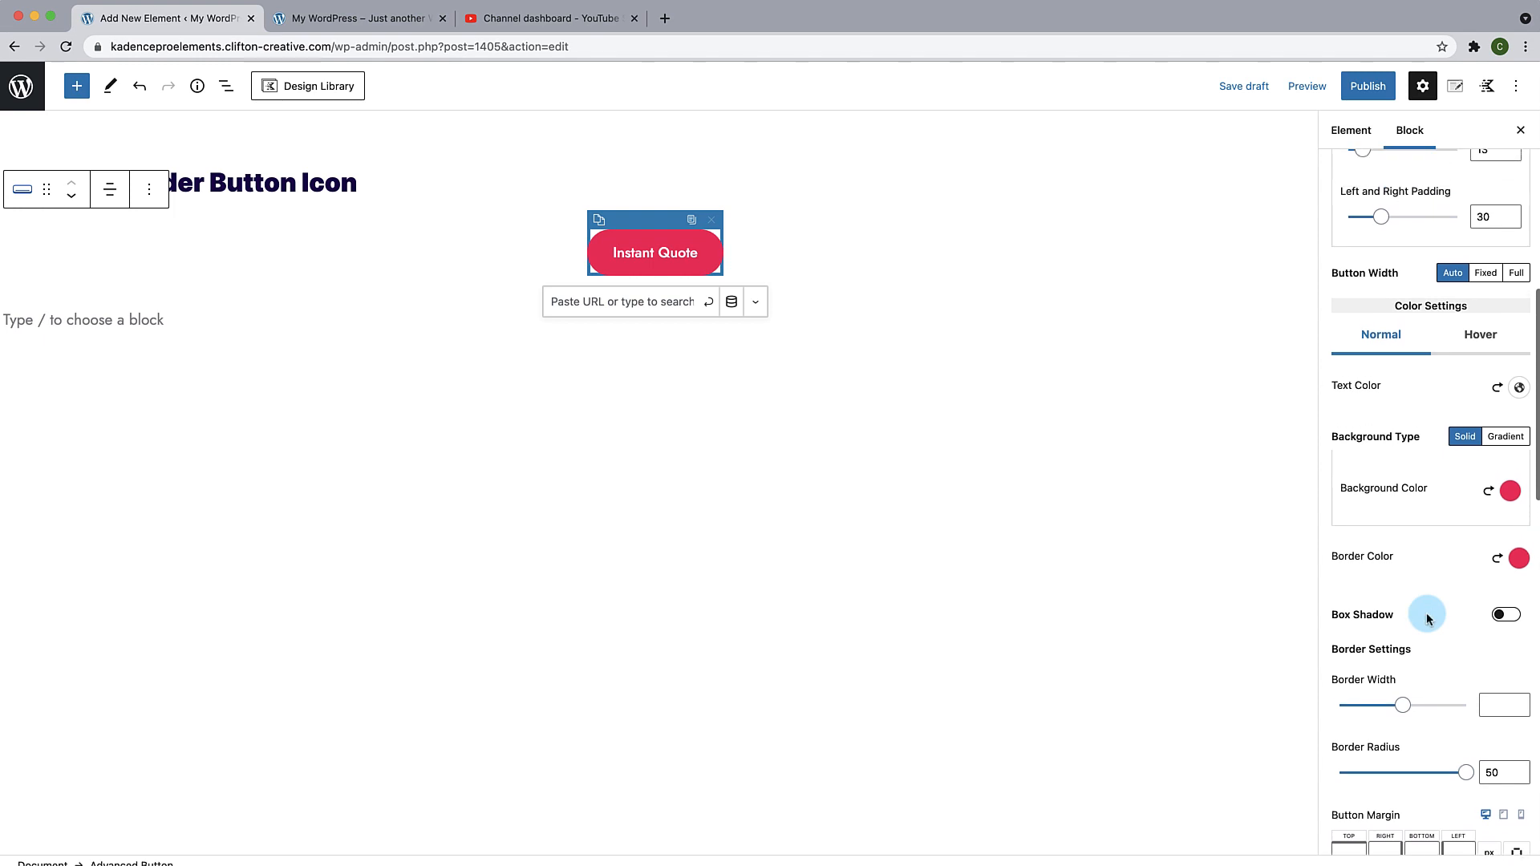
pyautogui.scroll(1, 1428, 616)
pyautogui.scroll(-6, 1427, 615)
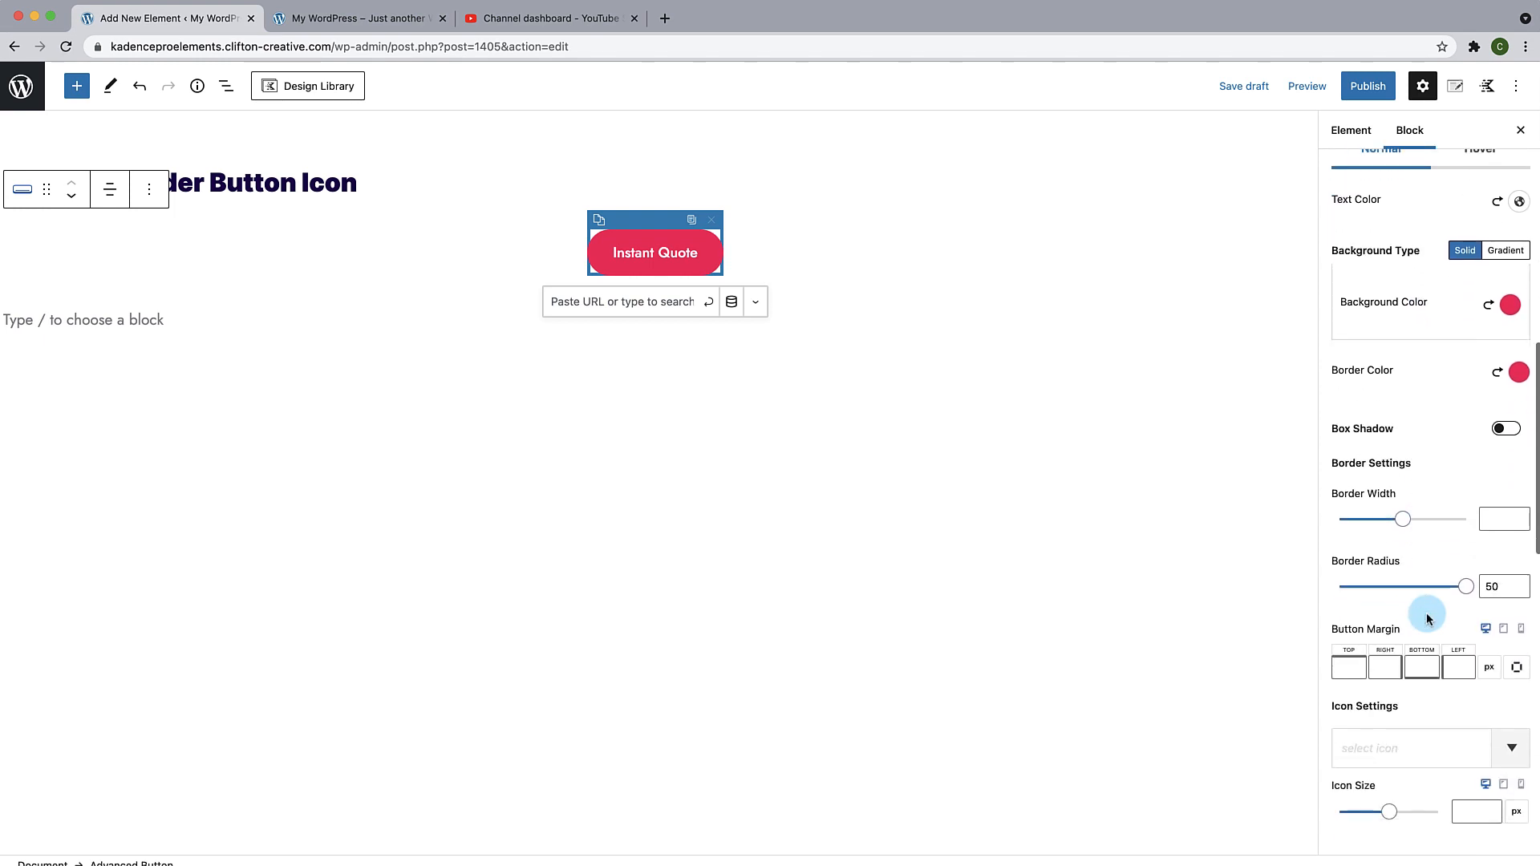
pyautogui.scroll(-2, 1427, 614)
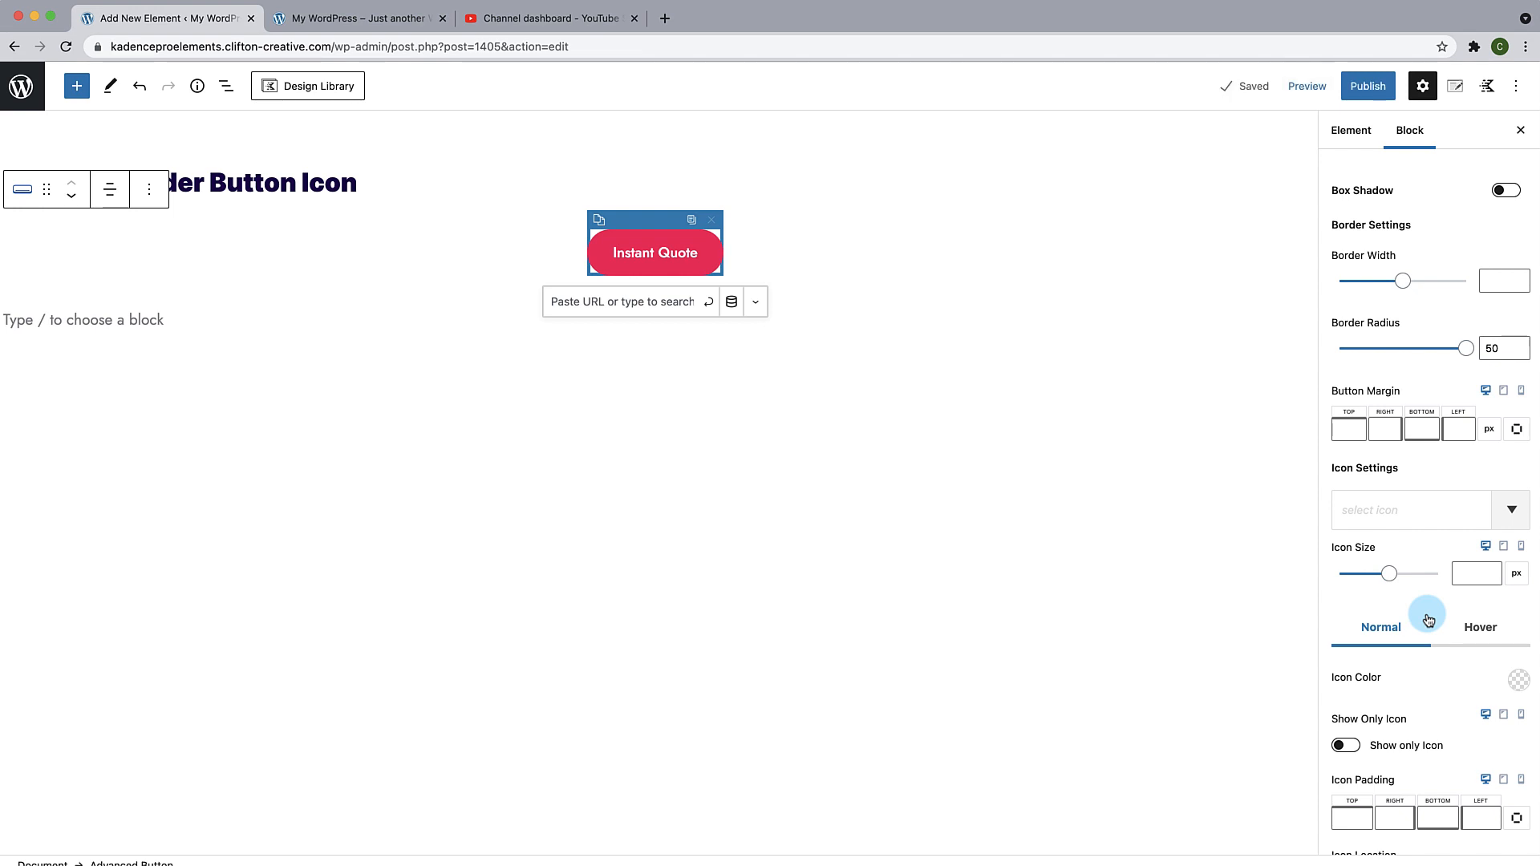
pyautogui.click(1420, 512)
pyautogui.click(1306, 558)
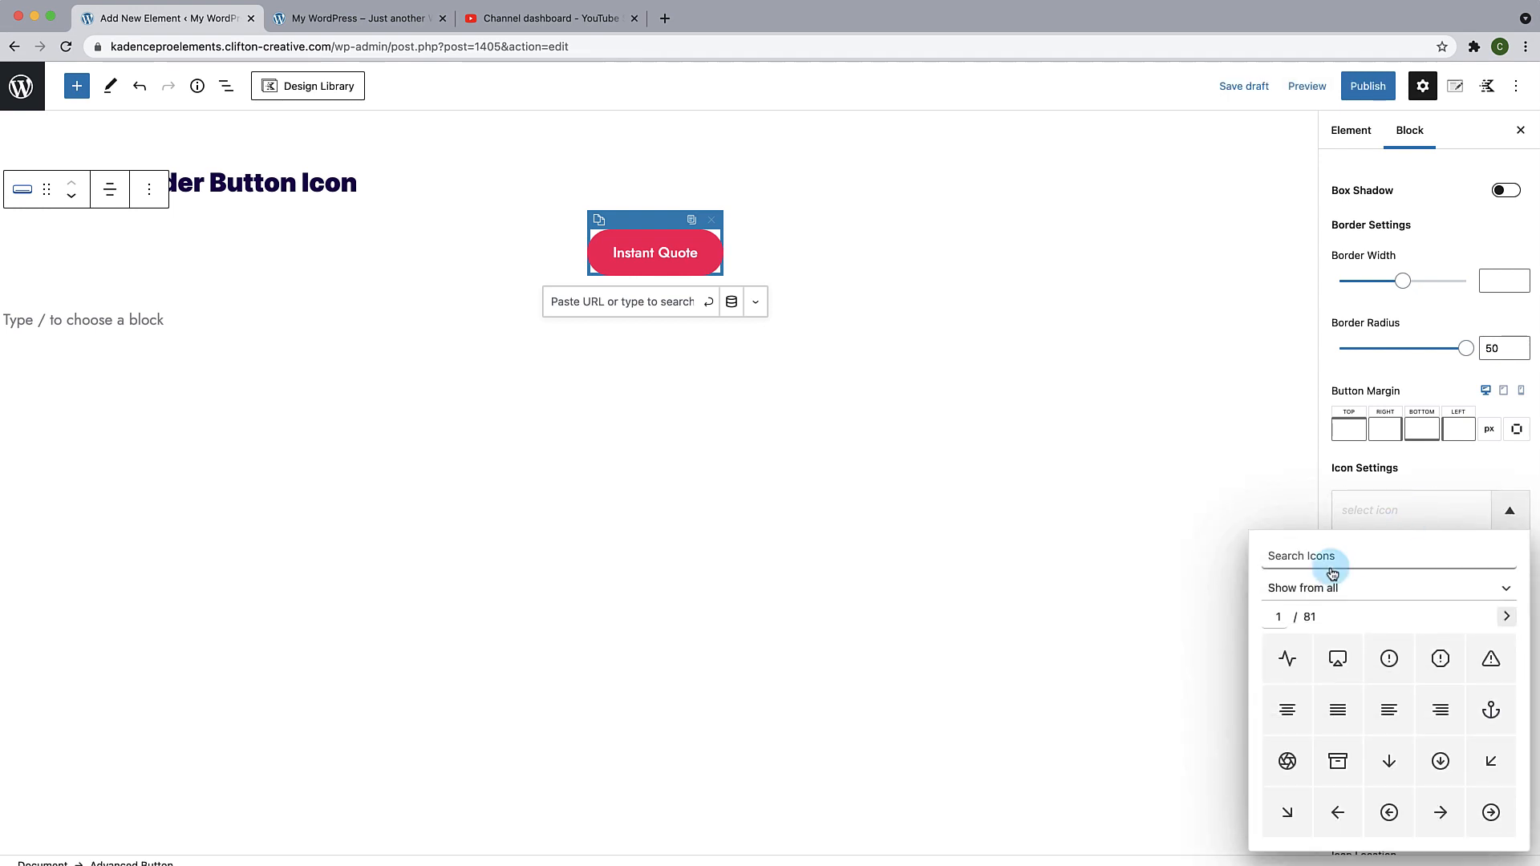
pyautogui.write('hand')
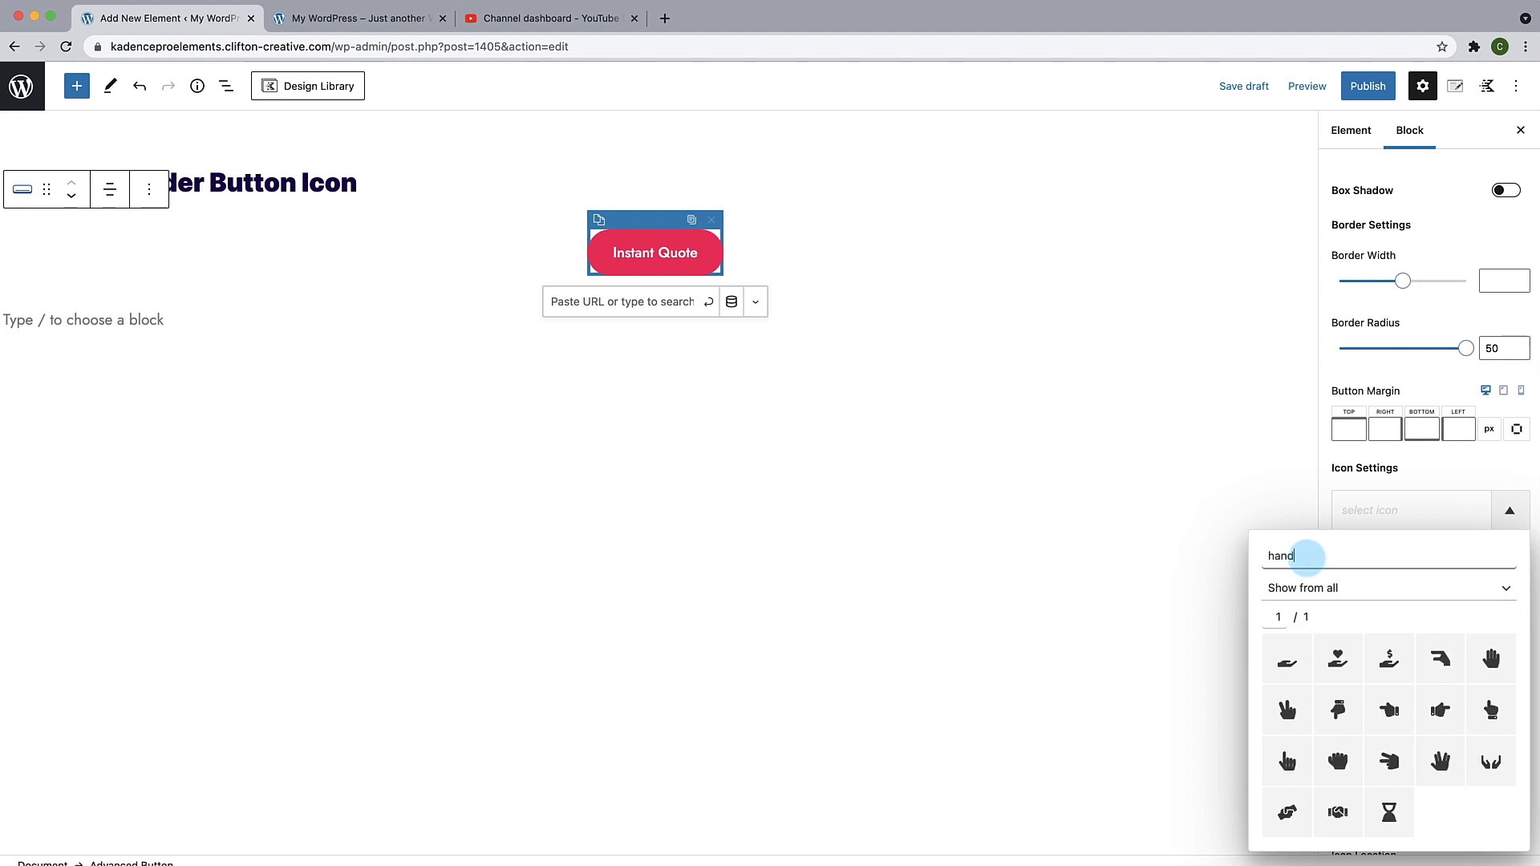
pyautogui.click(1338, 659)
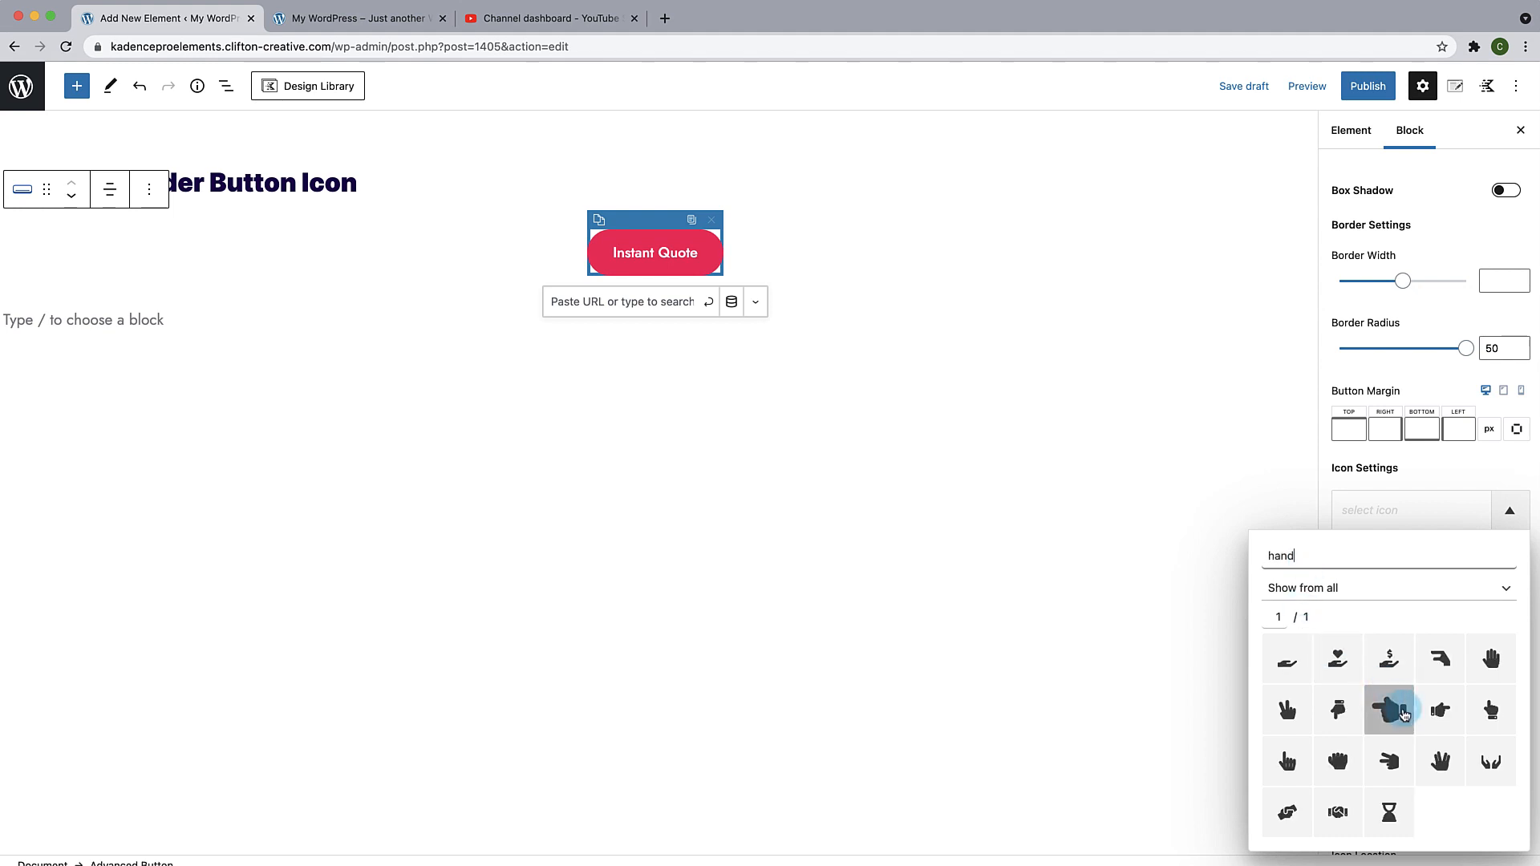
pyautogui.click(1439, 721)
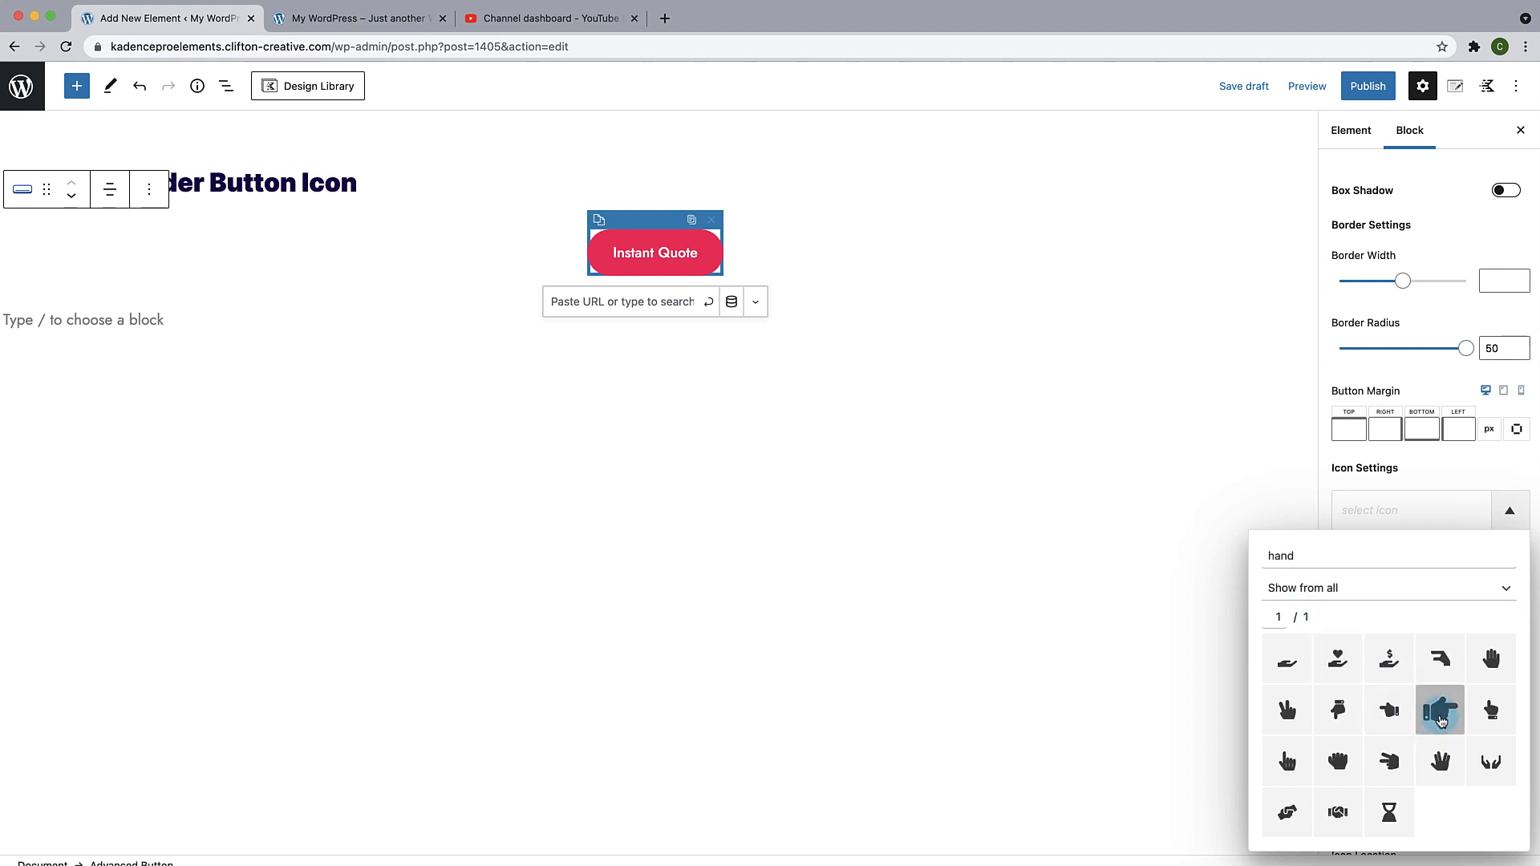
pyautogui.click(1460, 472)
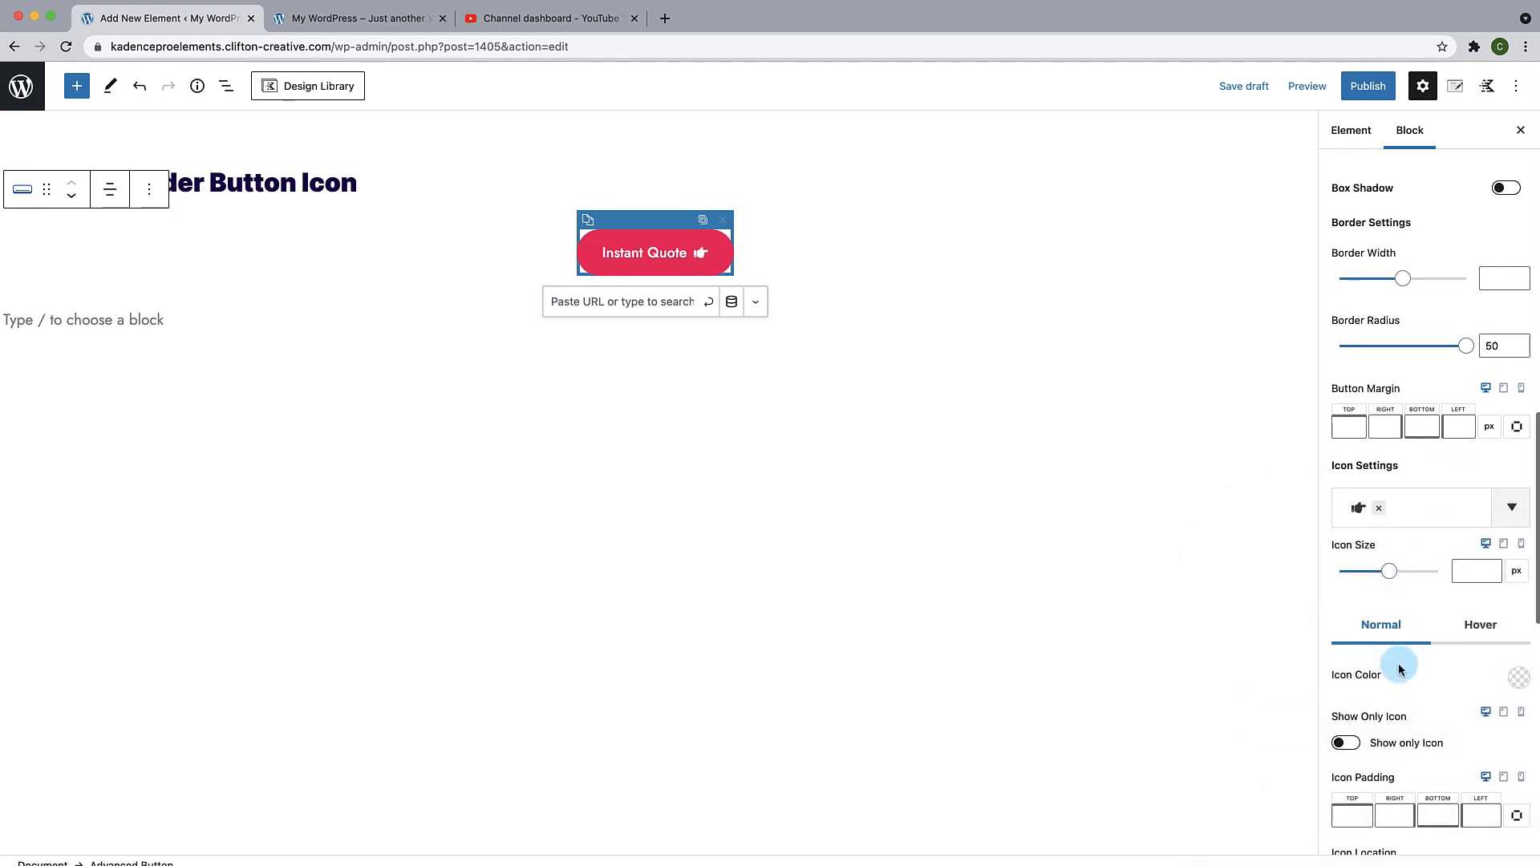
# Step: Set the Instant Quote button's icon location to Left and deselect the button
pyautogui.scroll(-1, 1400, 670)
pyautogui.scroll(-5, 1400, 670)
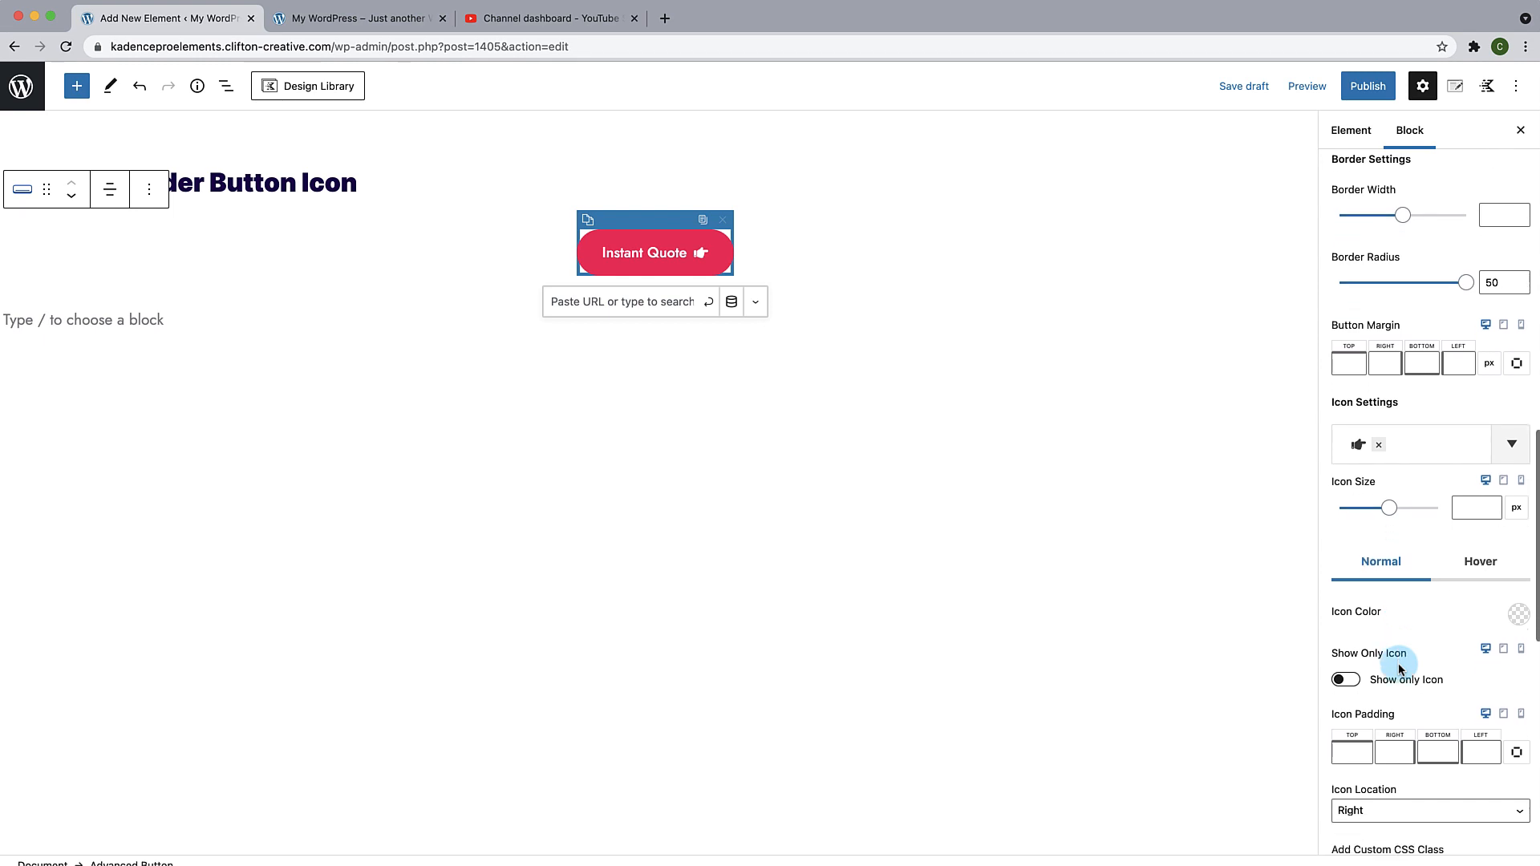
pyautogui.click(1391, 726)
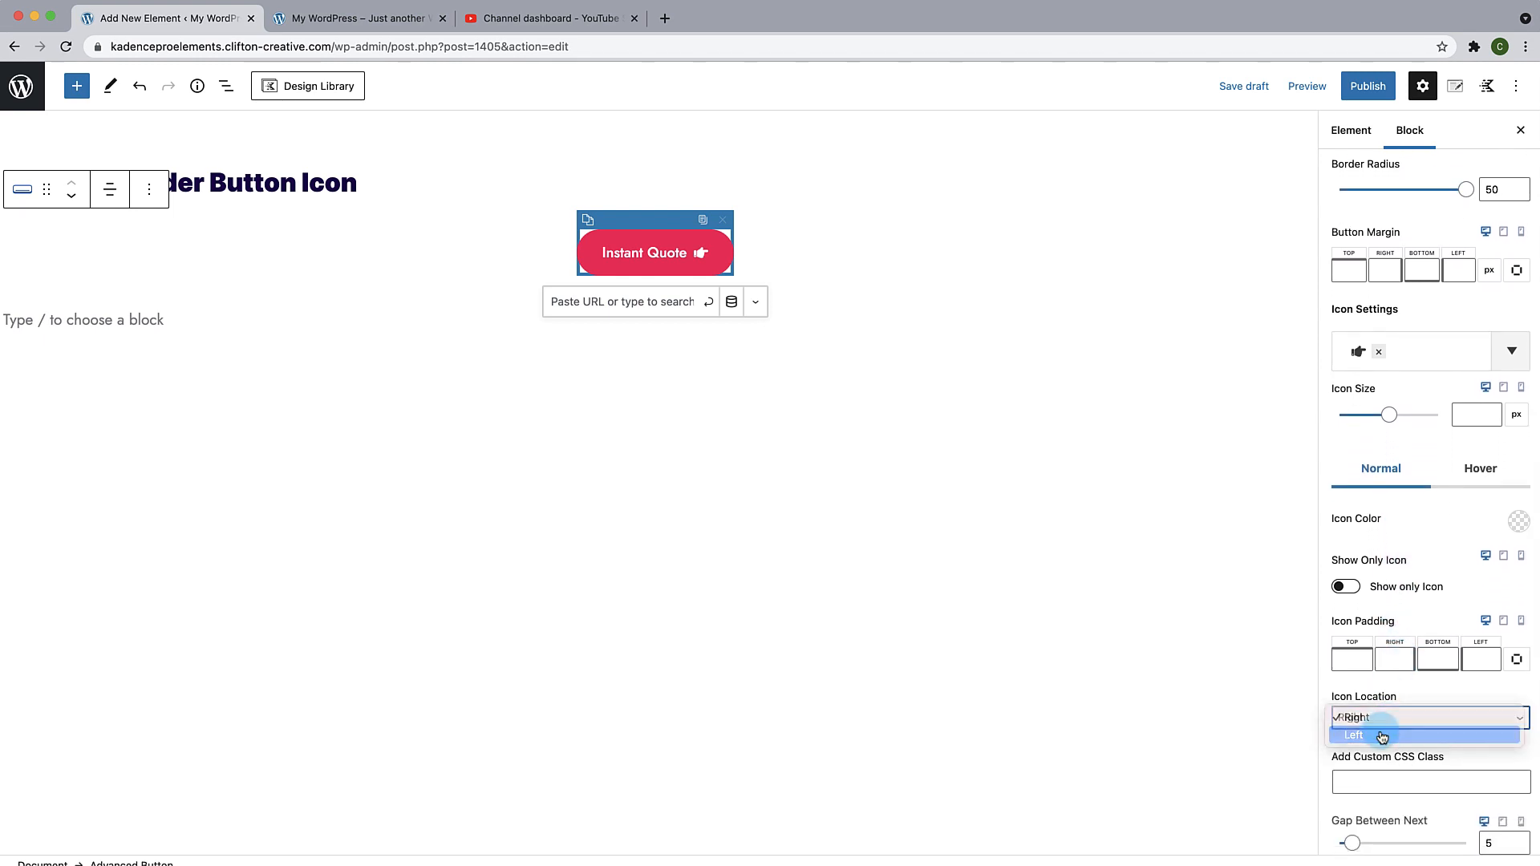
pyautogui.click(1382, 735)
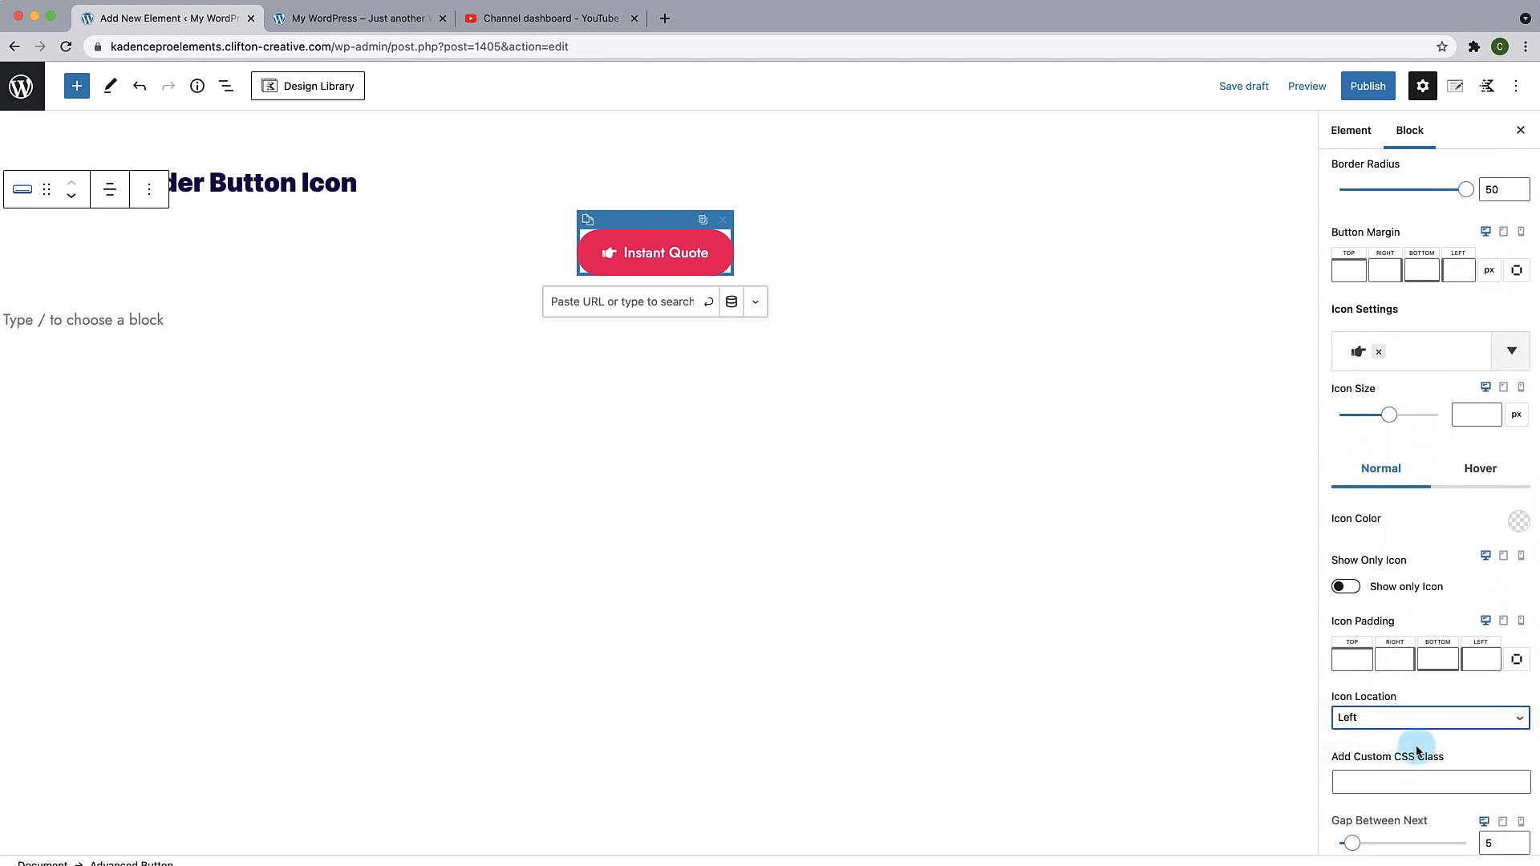
pyautogui.scroll(-1, 1412, 750)
pyautogui.click(746, 442)
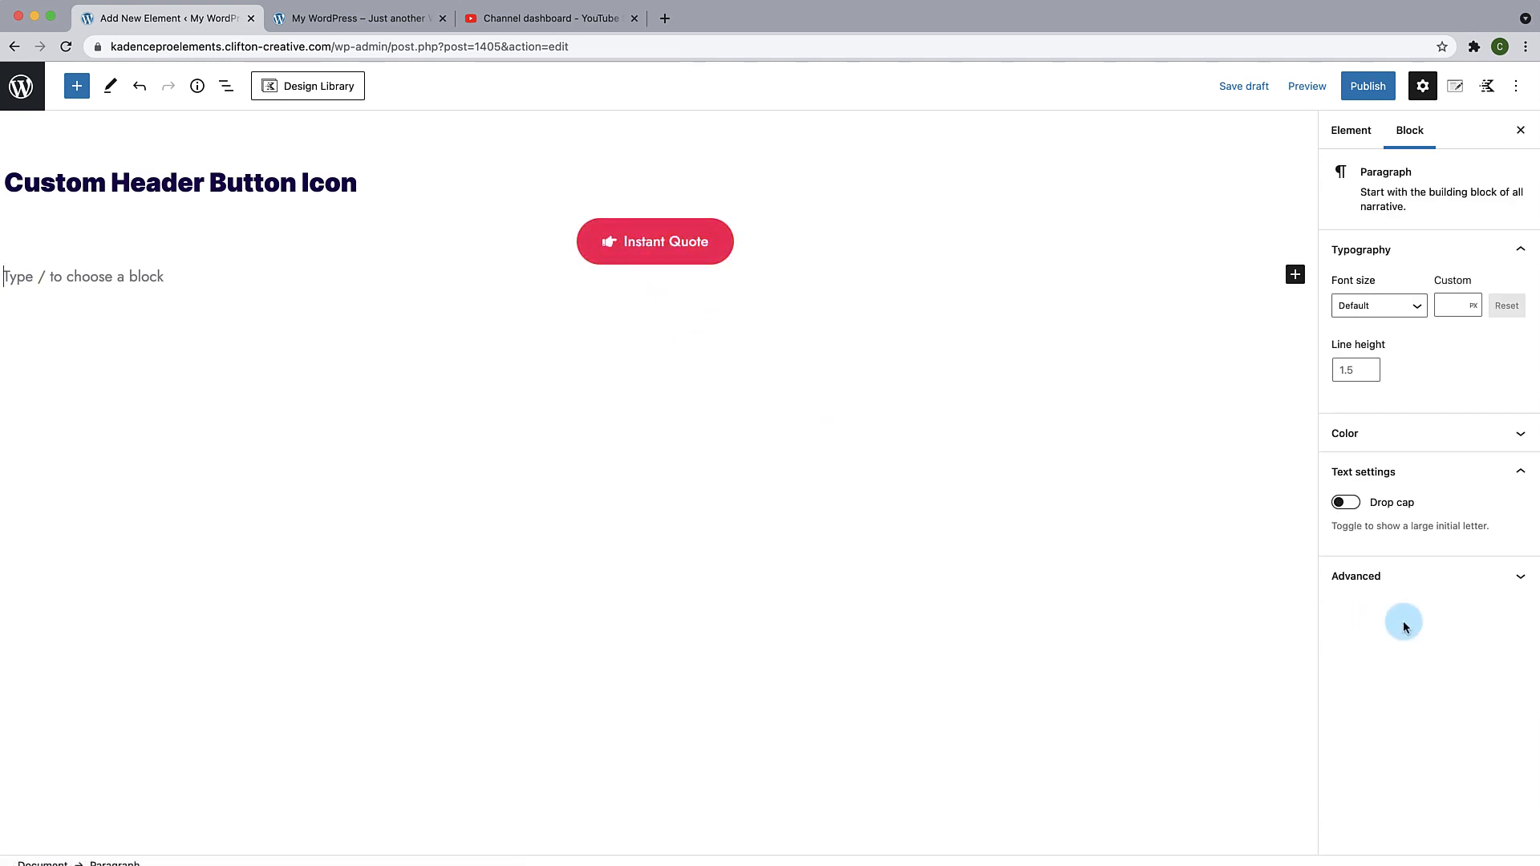
# Step: Publish the Custom Header Button Icon element and dismiss the post-publish details
pyautogui.click(1368, 98)
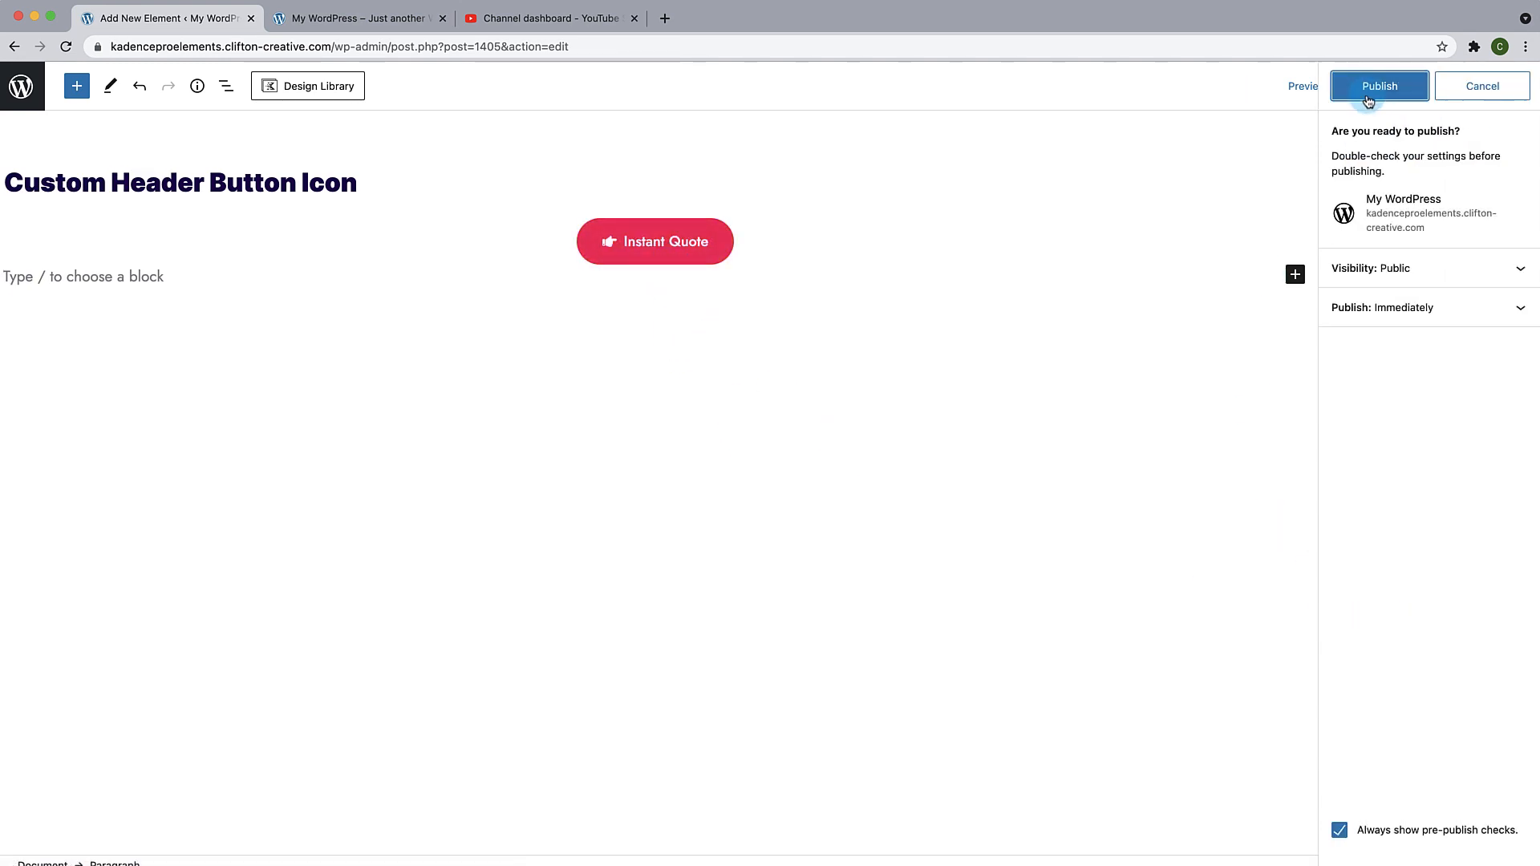
pyautogui.click(1367, 96)
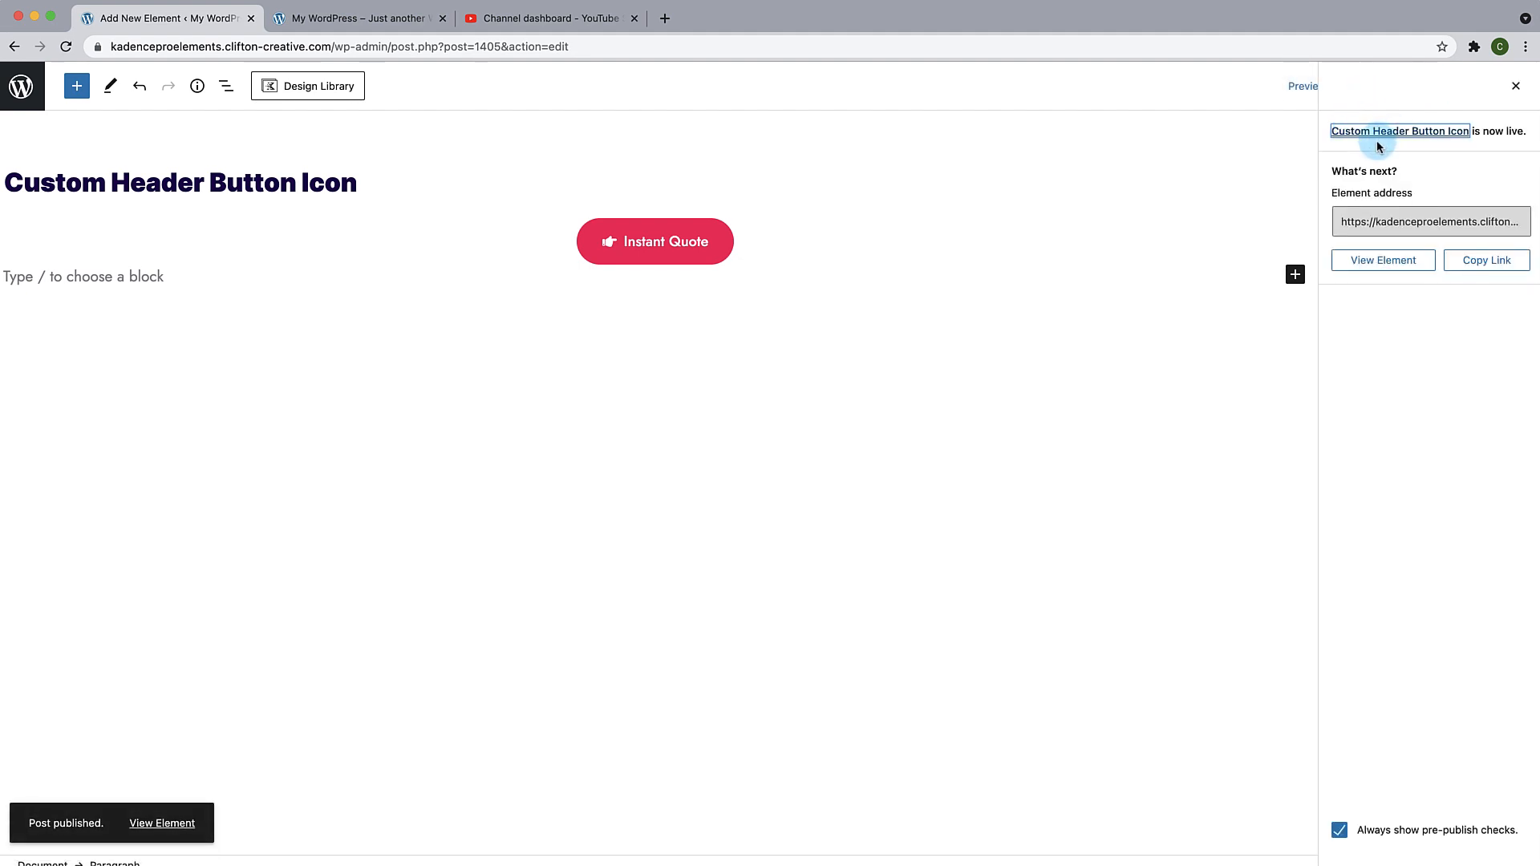
pyautogui.click(1516, 93)
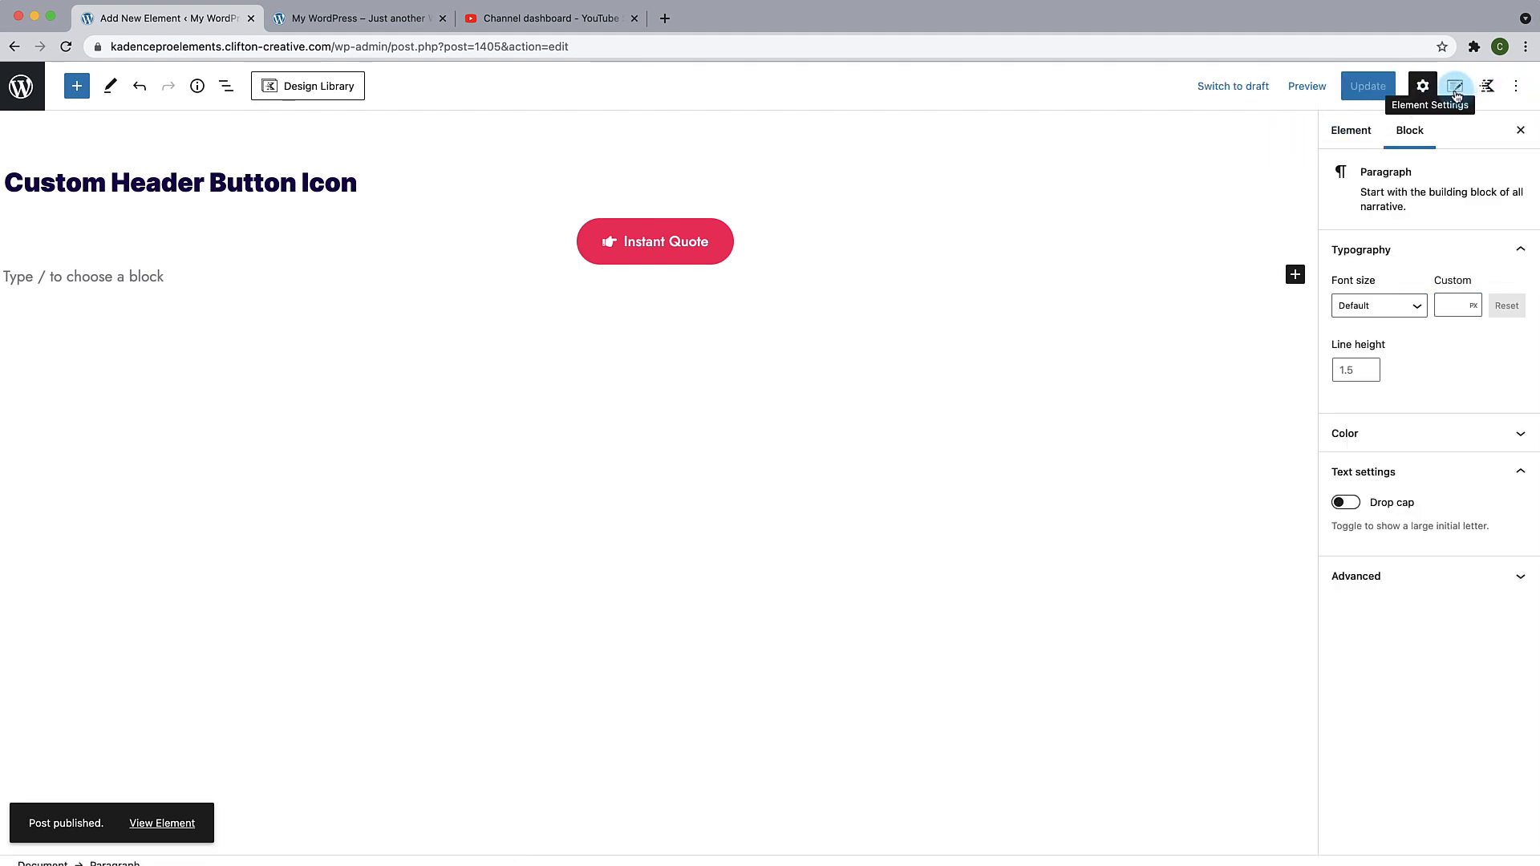
# Step: Open the Element Settings and review the available placement options, leaving the placement at None
pyautogui.click(1455, 87)
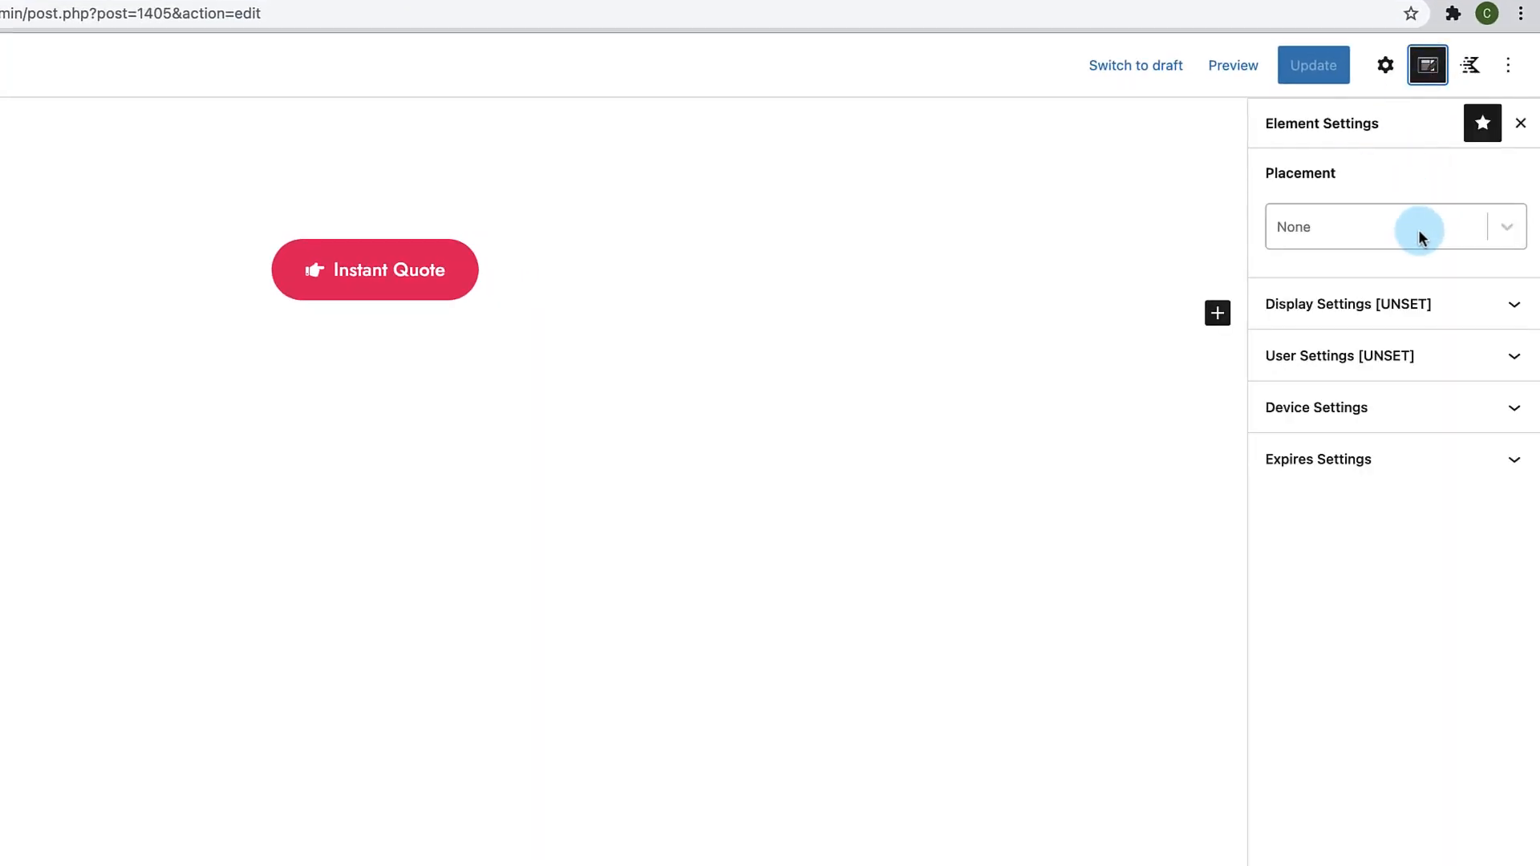
pyautogui.click(1502, 234)
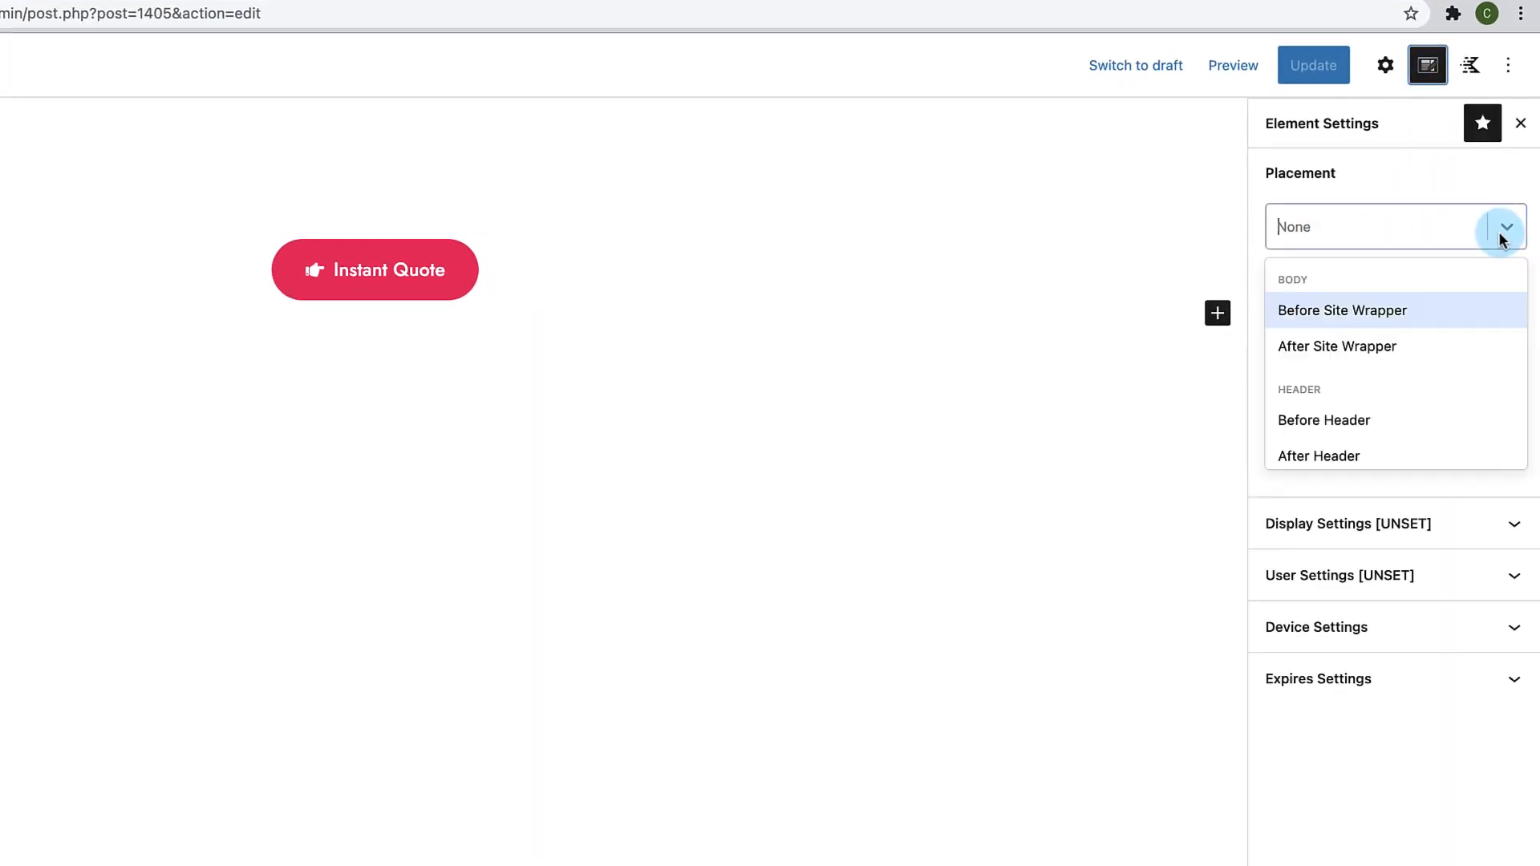
pyautogui.scroll(-4, 1344, 358)
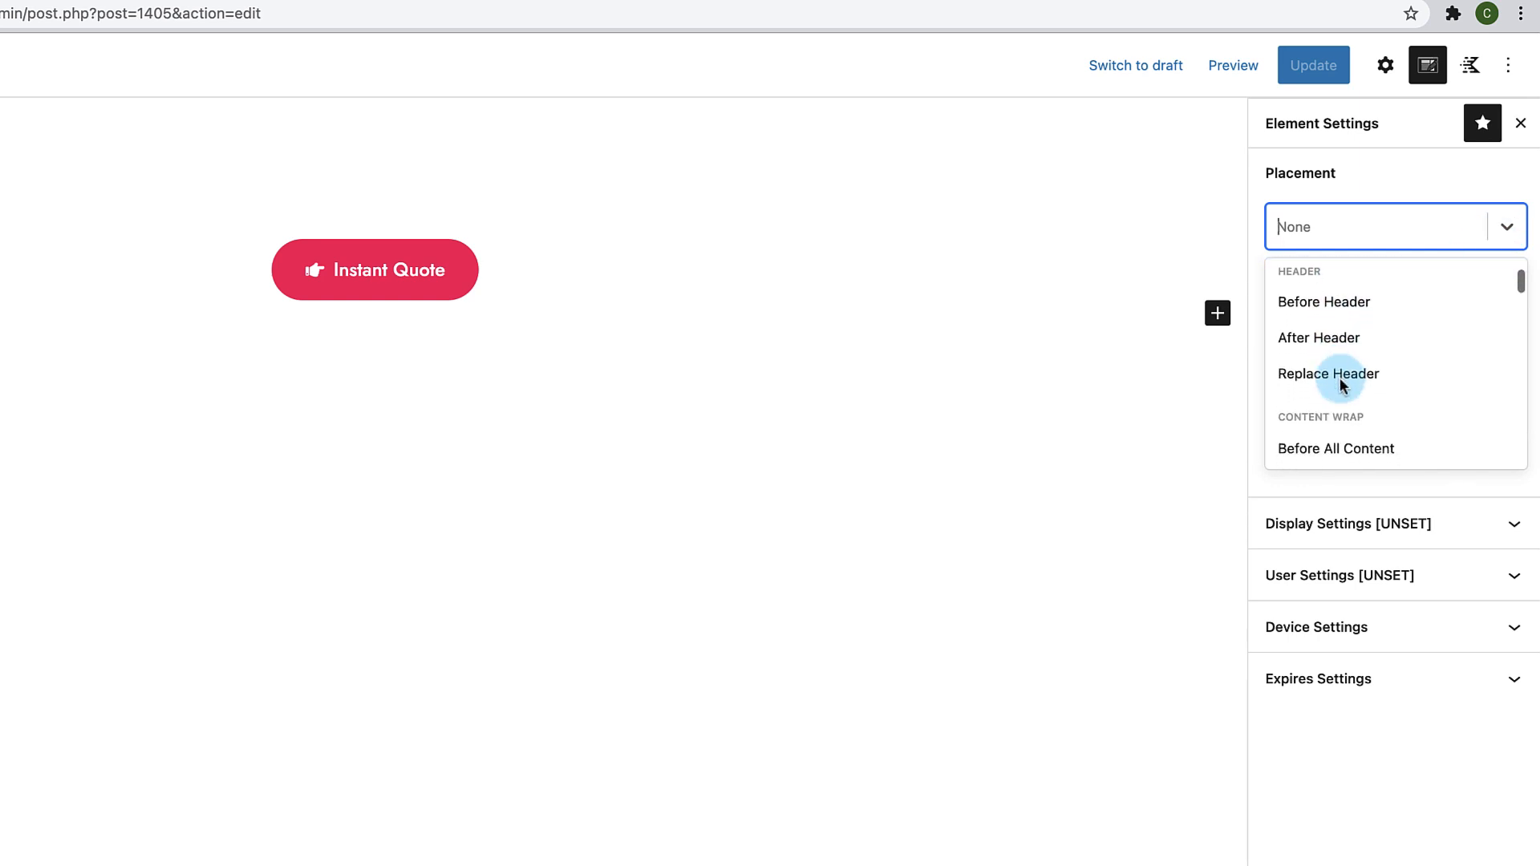
pyautogui.scroll(-3, 1342, 385)
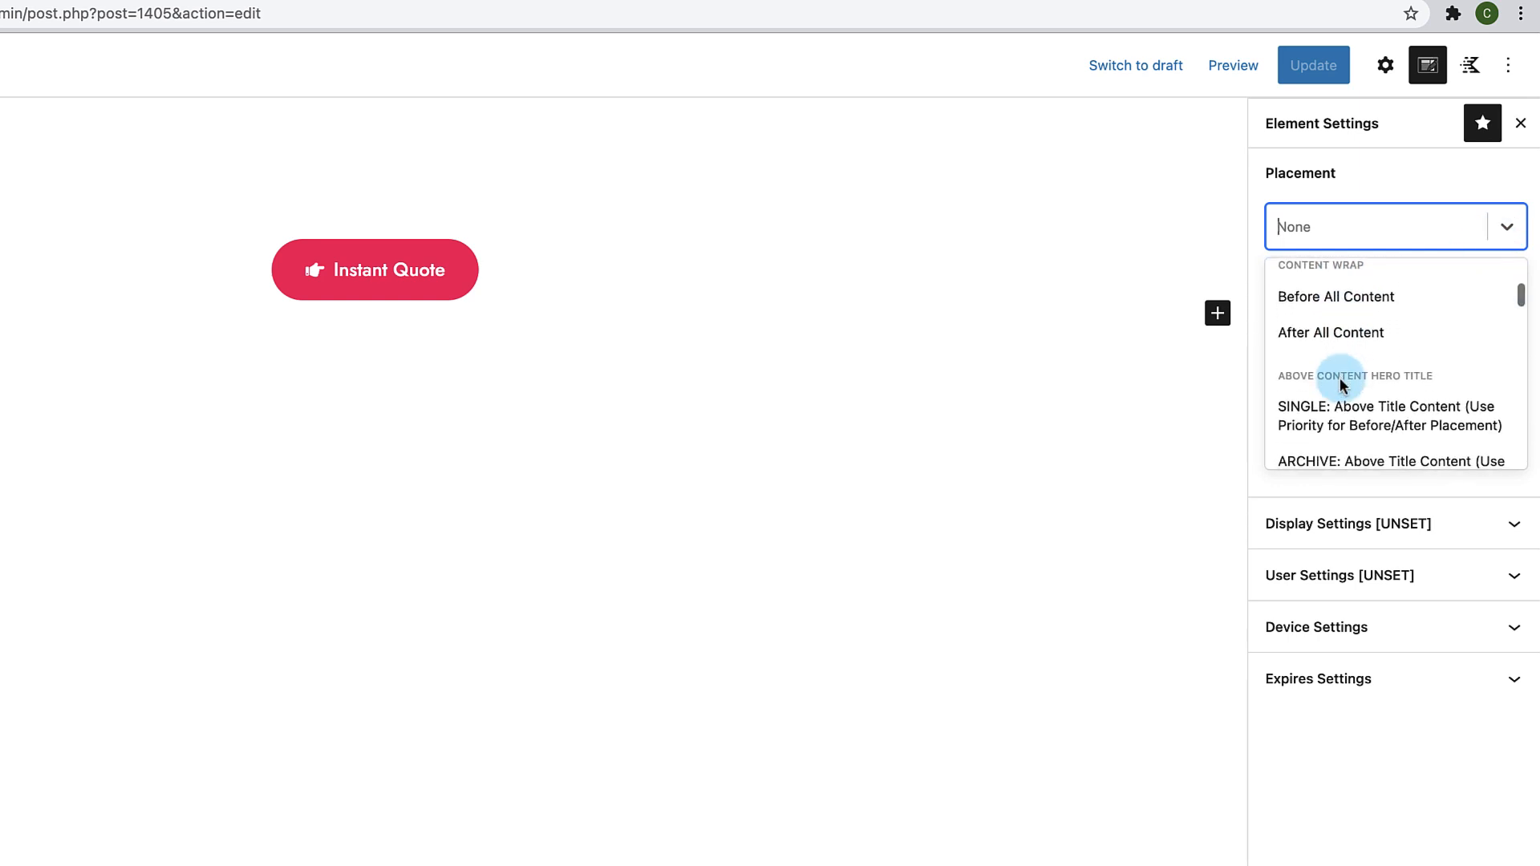
pyautogui.scroll(7, 1342, 386)
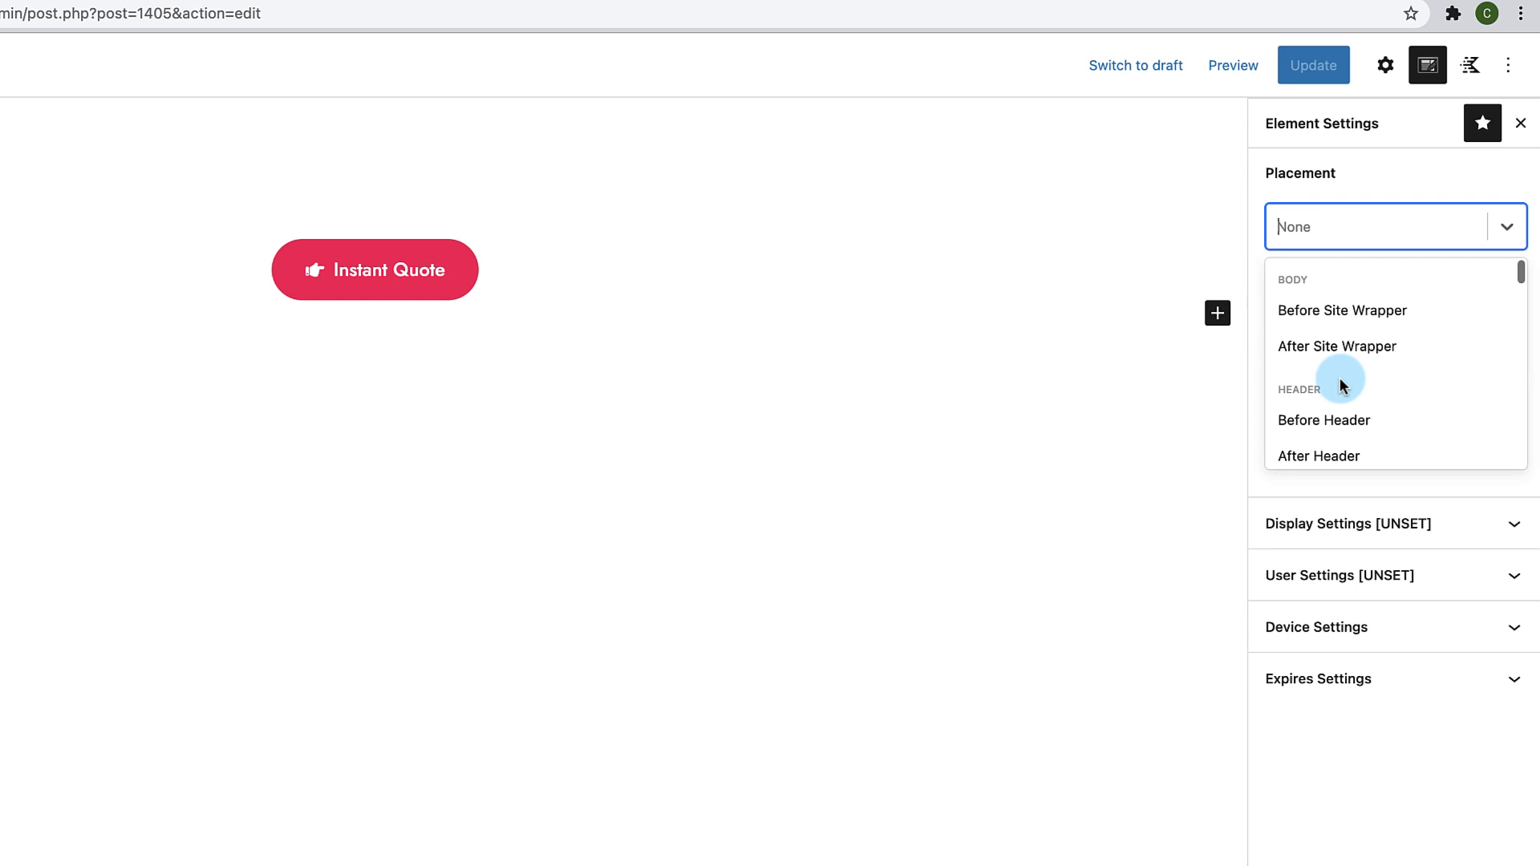
pyautogui.click(1503, 183)
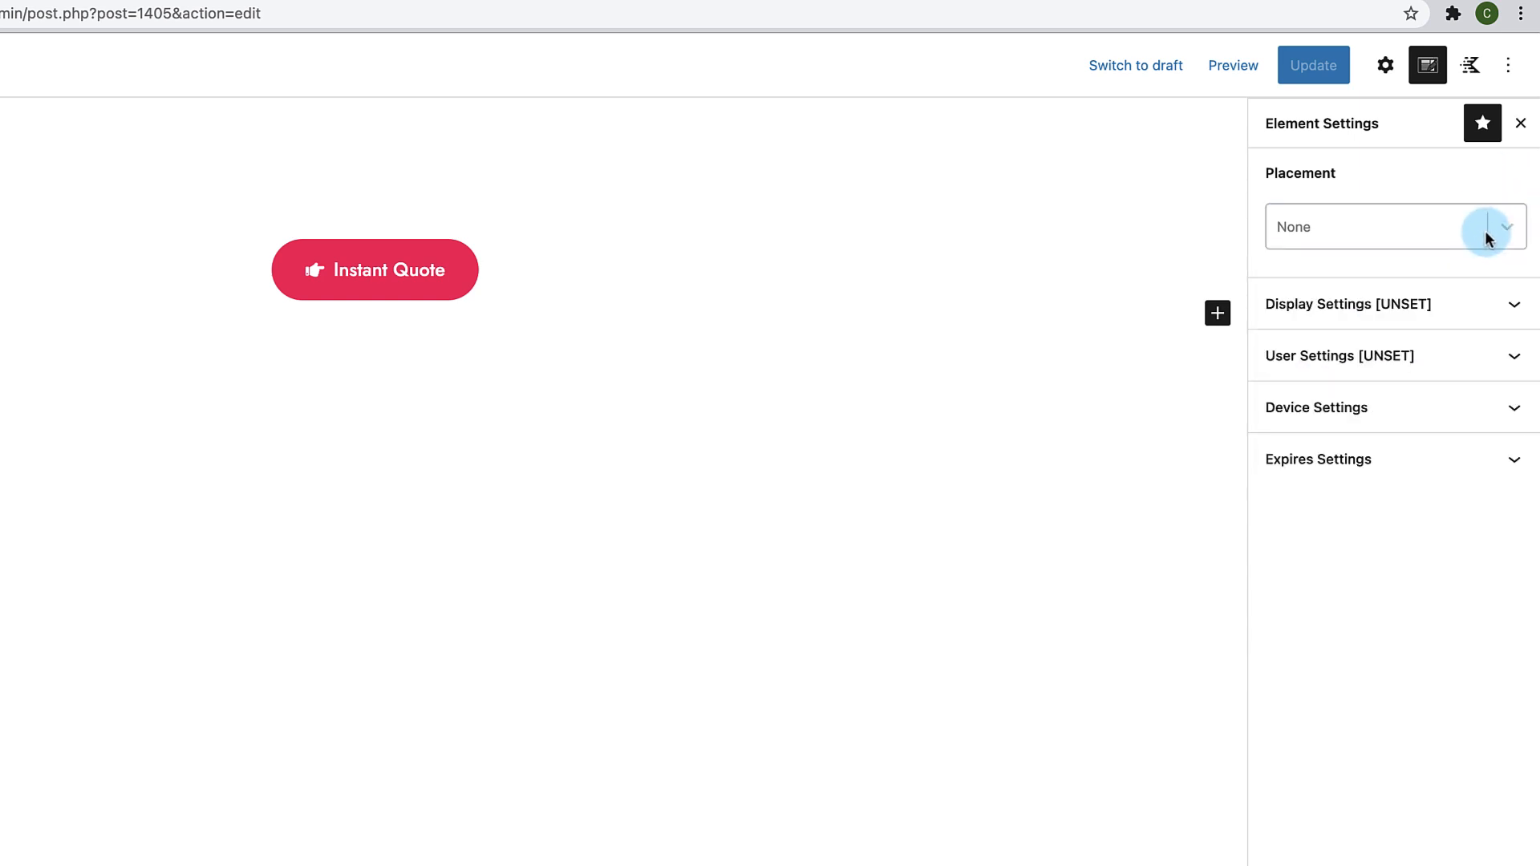
# Step: Set the element's display settings to show on the Entire Site and update the element
pyautogui.click(1484, 316)
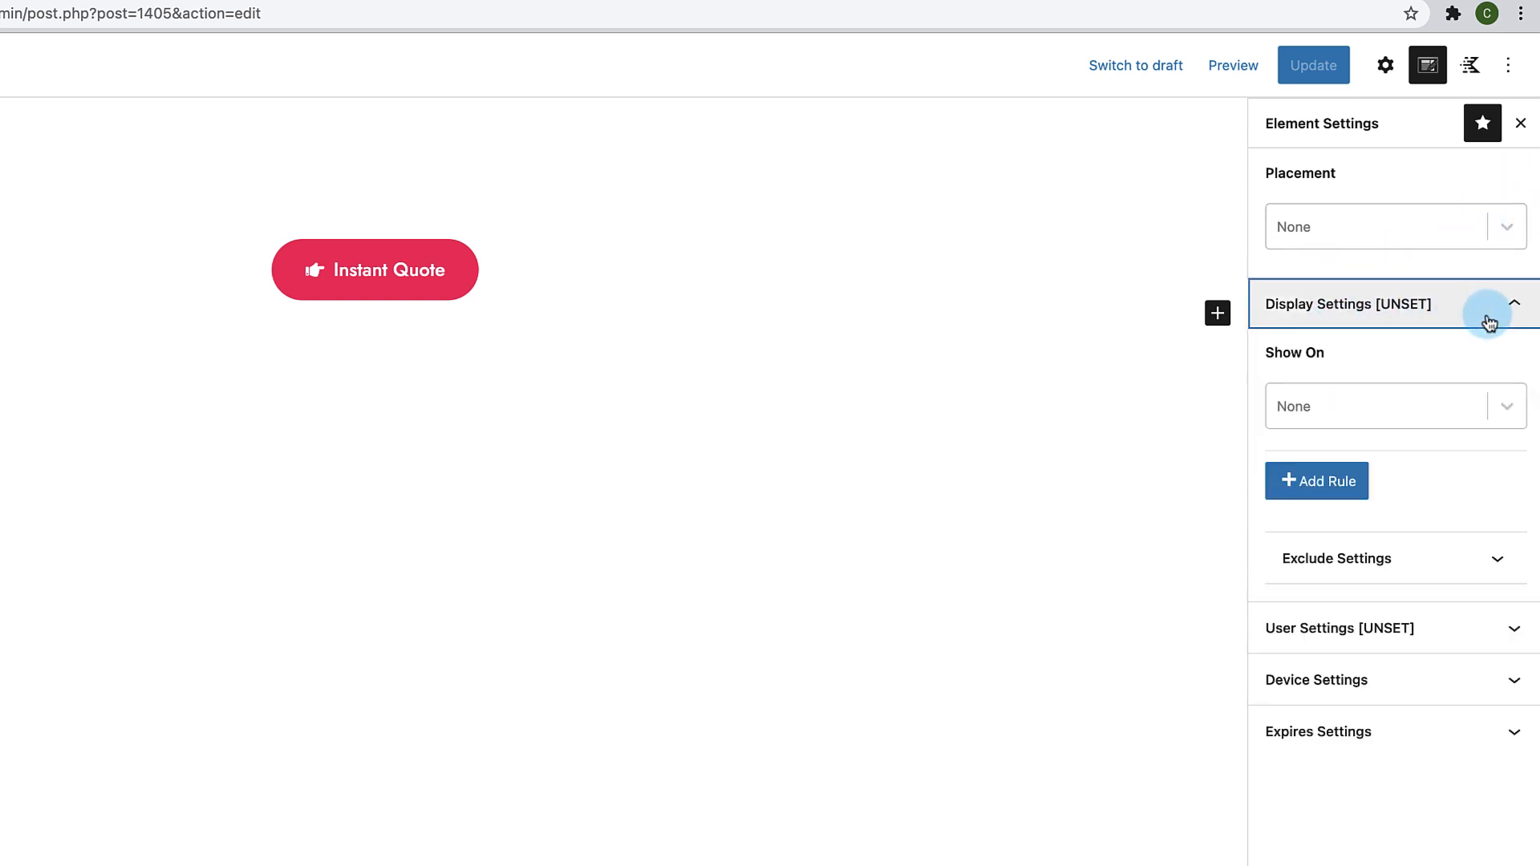
pyautogui.click(1503, 411)
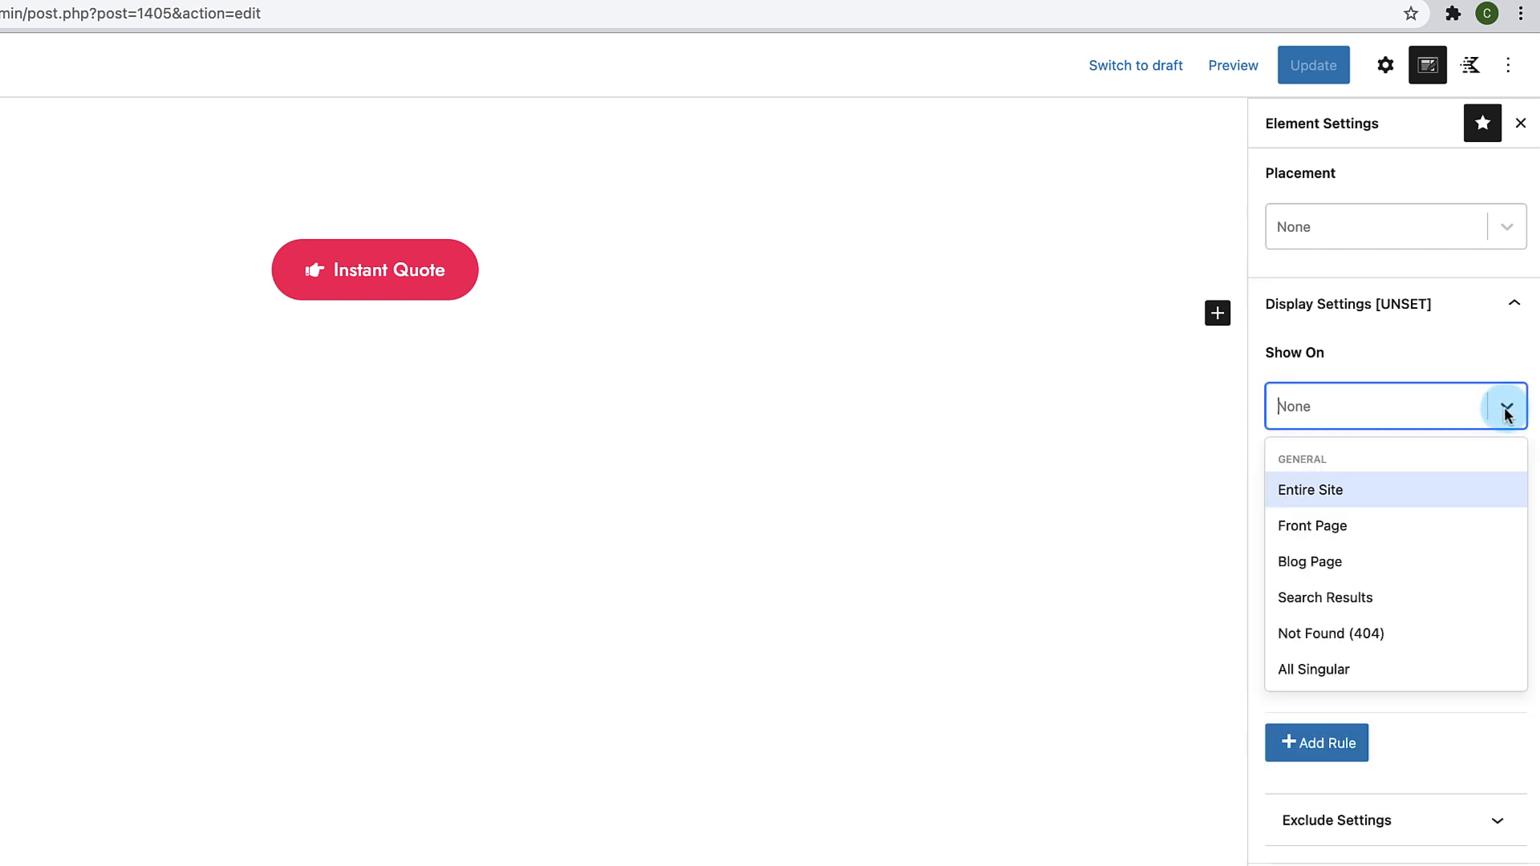
pyautogui.click(1309, 486)
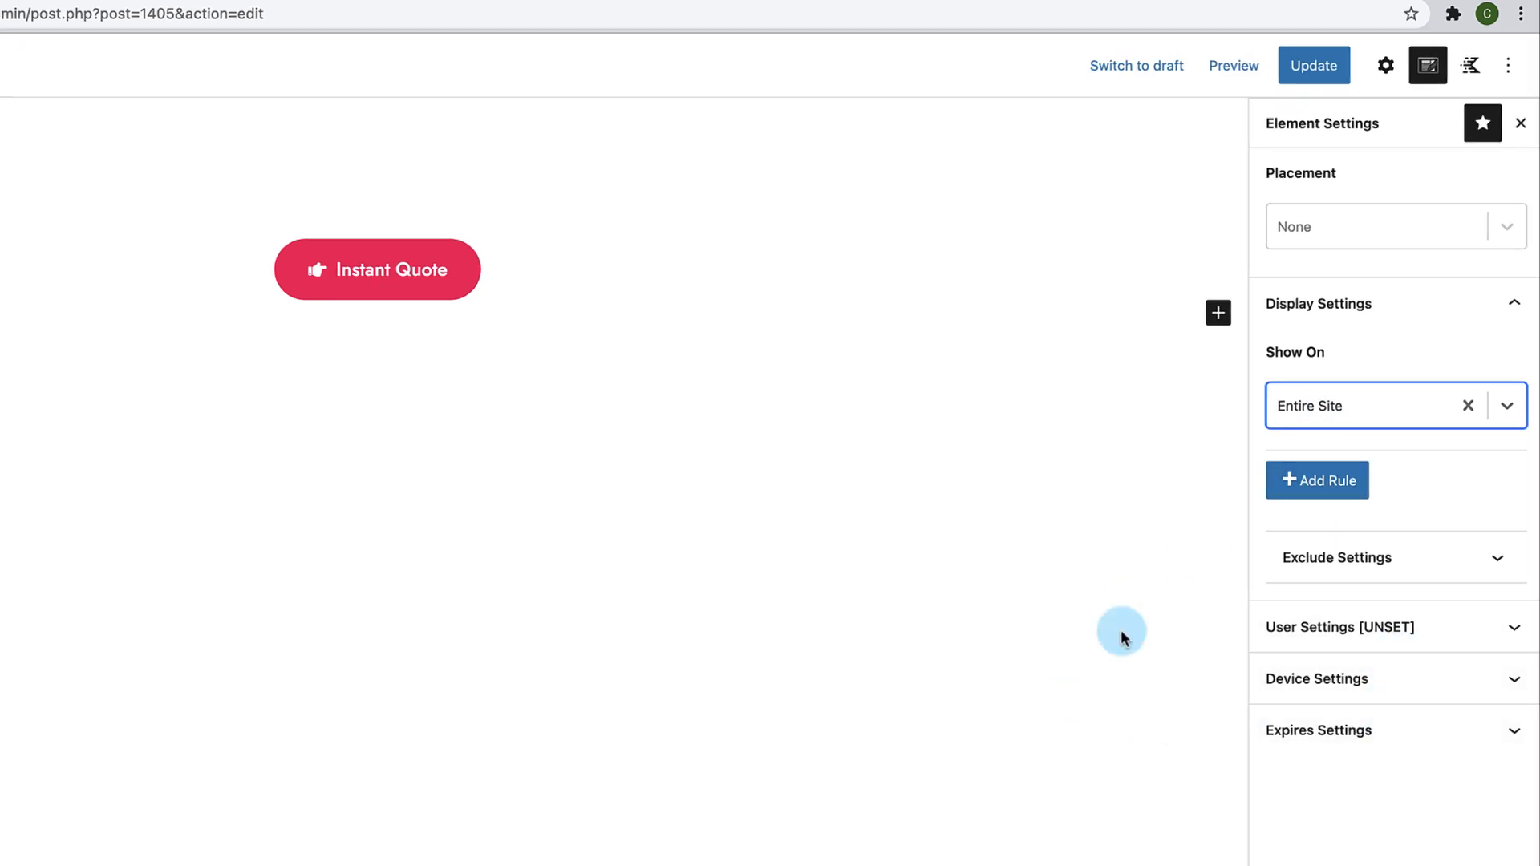
pyautogui.click(1329, 70)
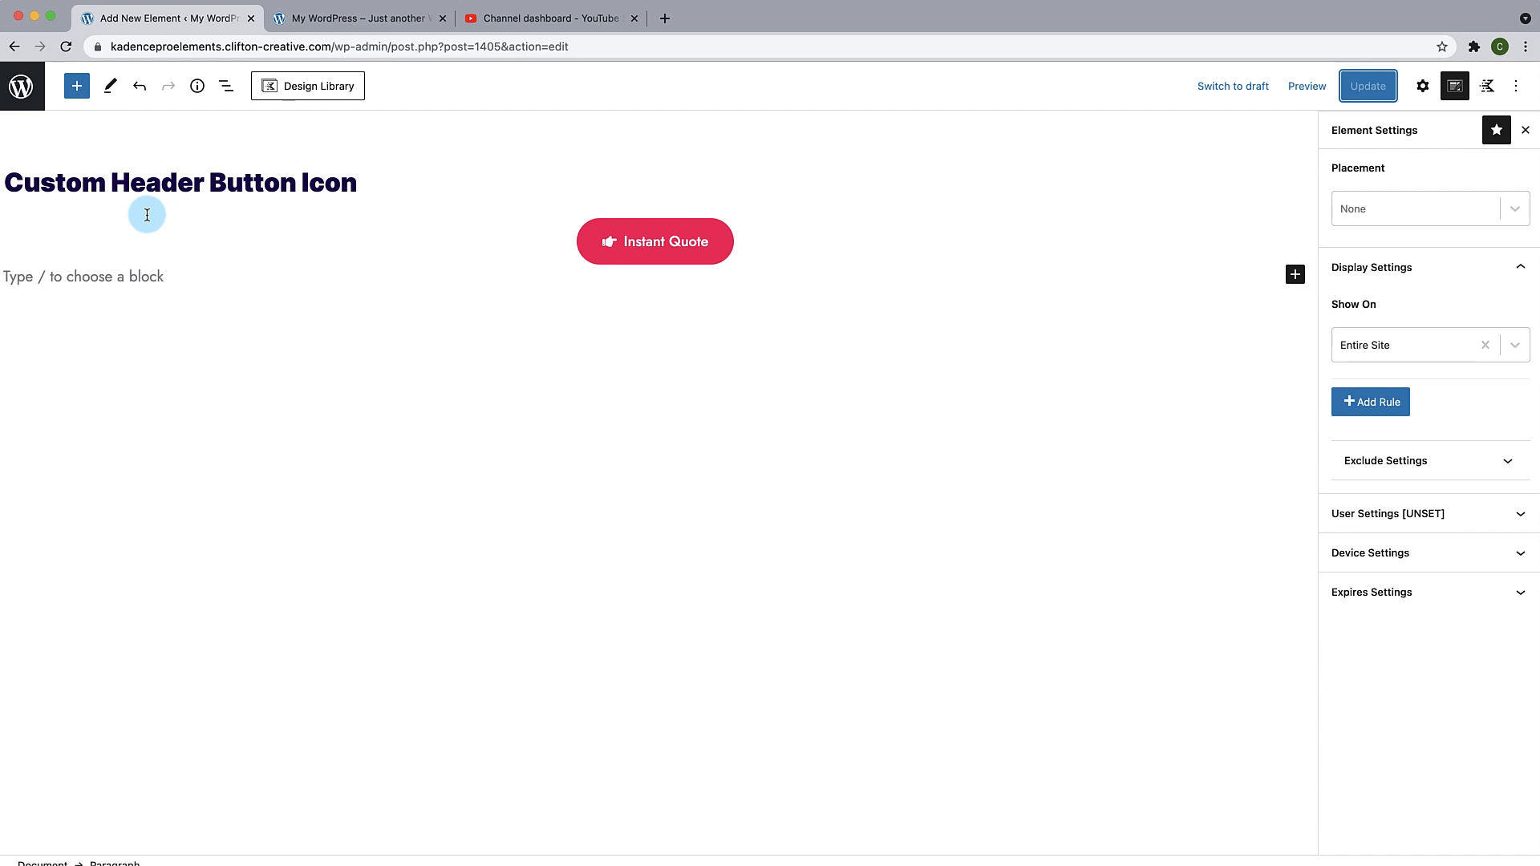
# Step: Switch to the site's front page and open the Header section of its Customizer
pyautogui.click(363, 18)
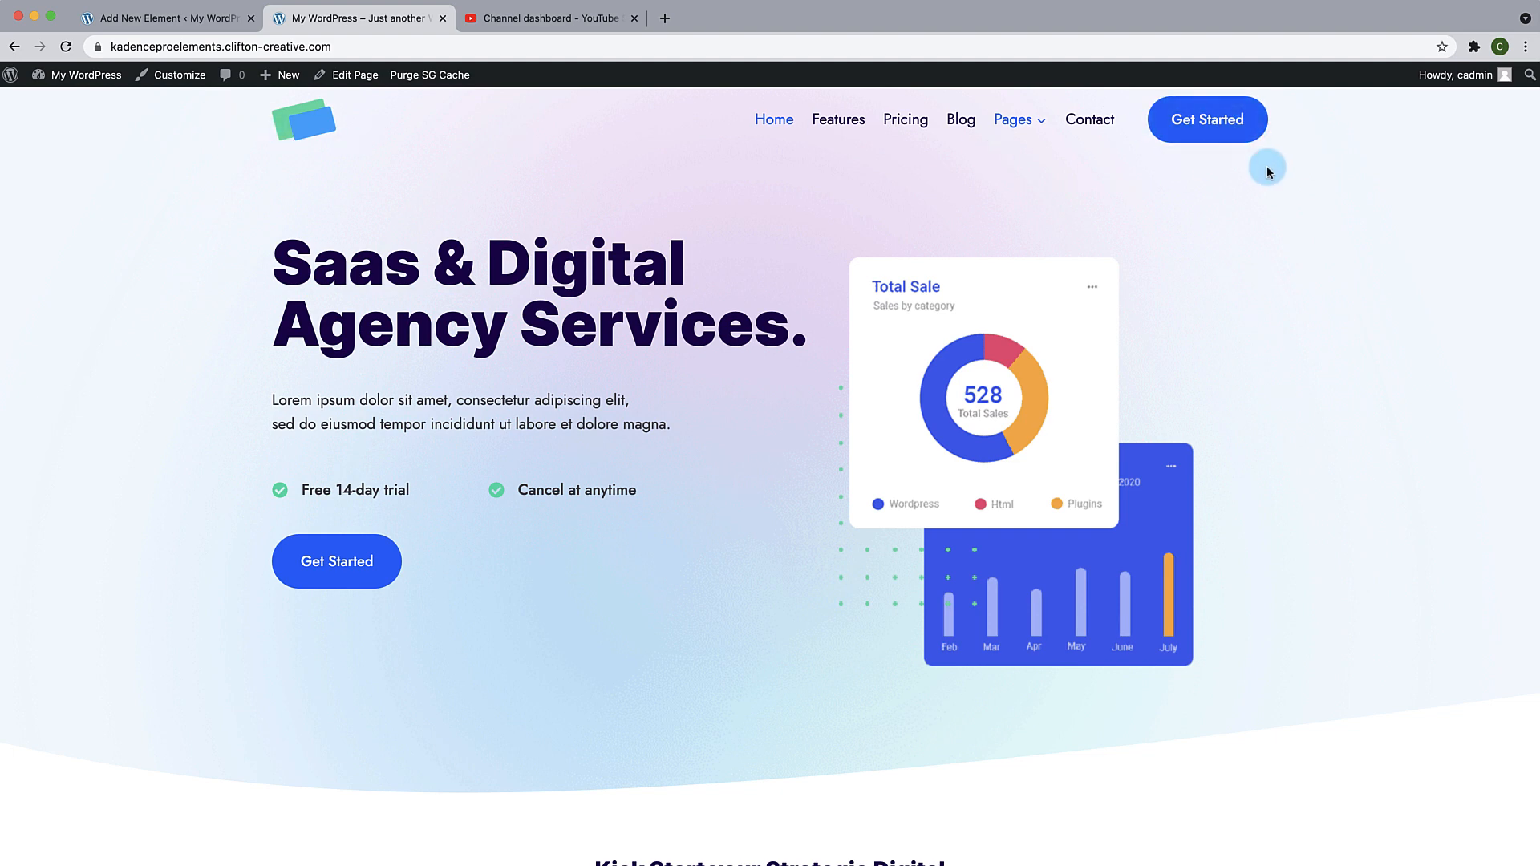
pyautogui.click(183, 76)
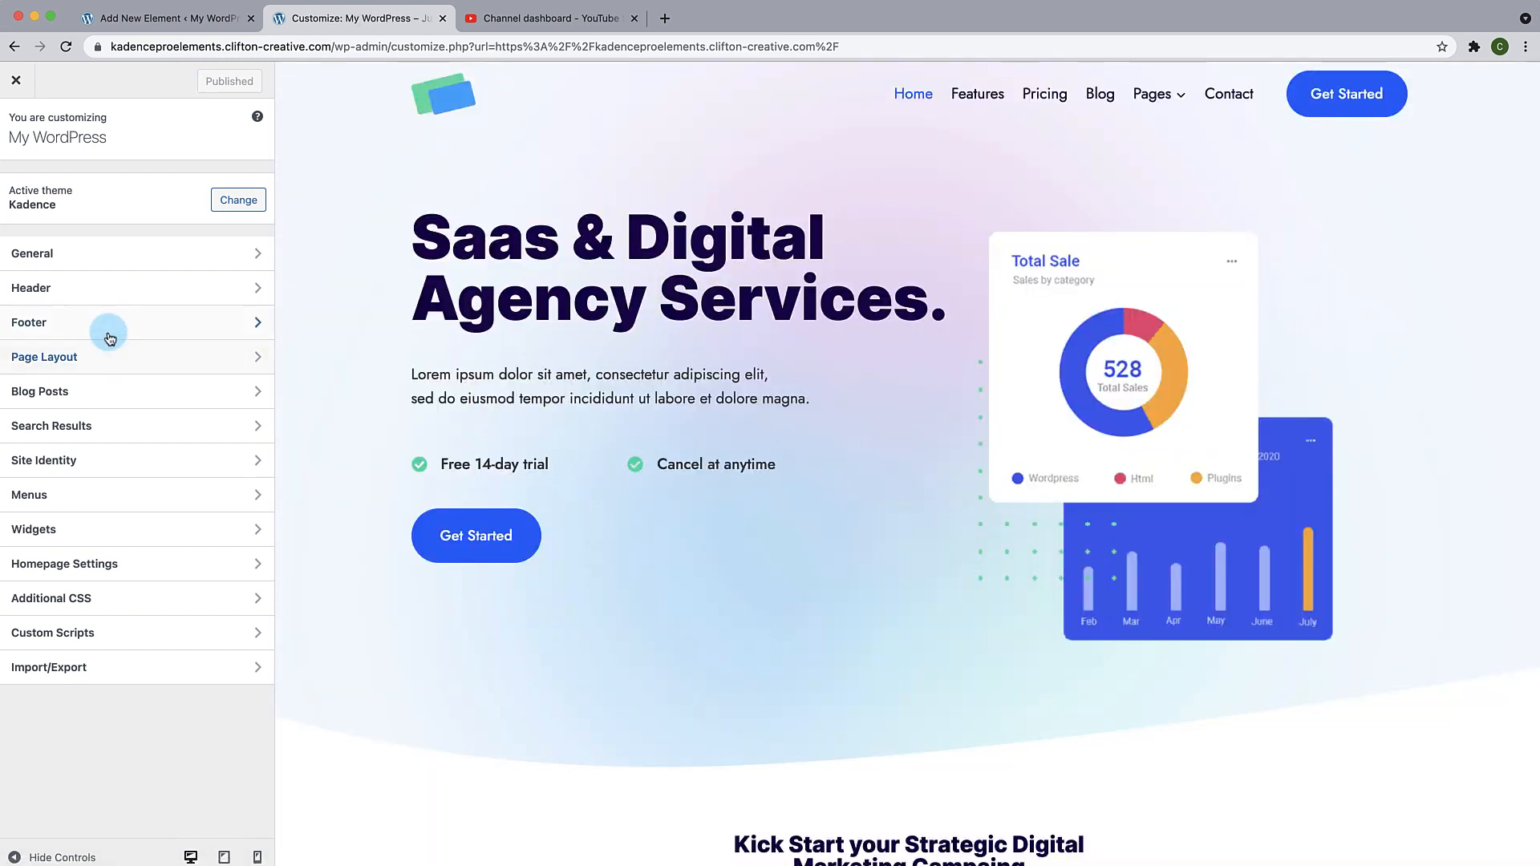
pyautogui.click(116, 299)
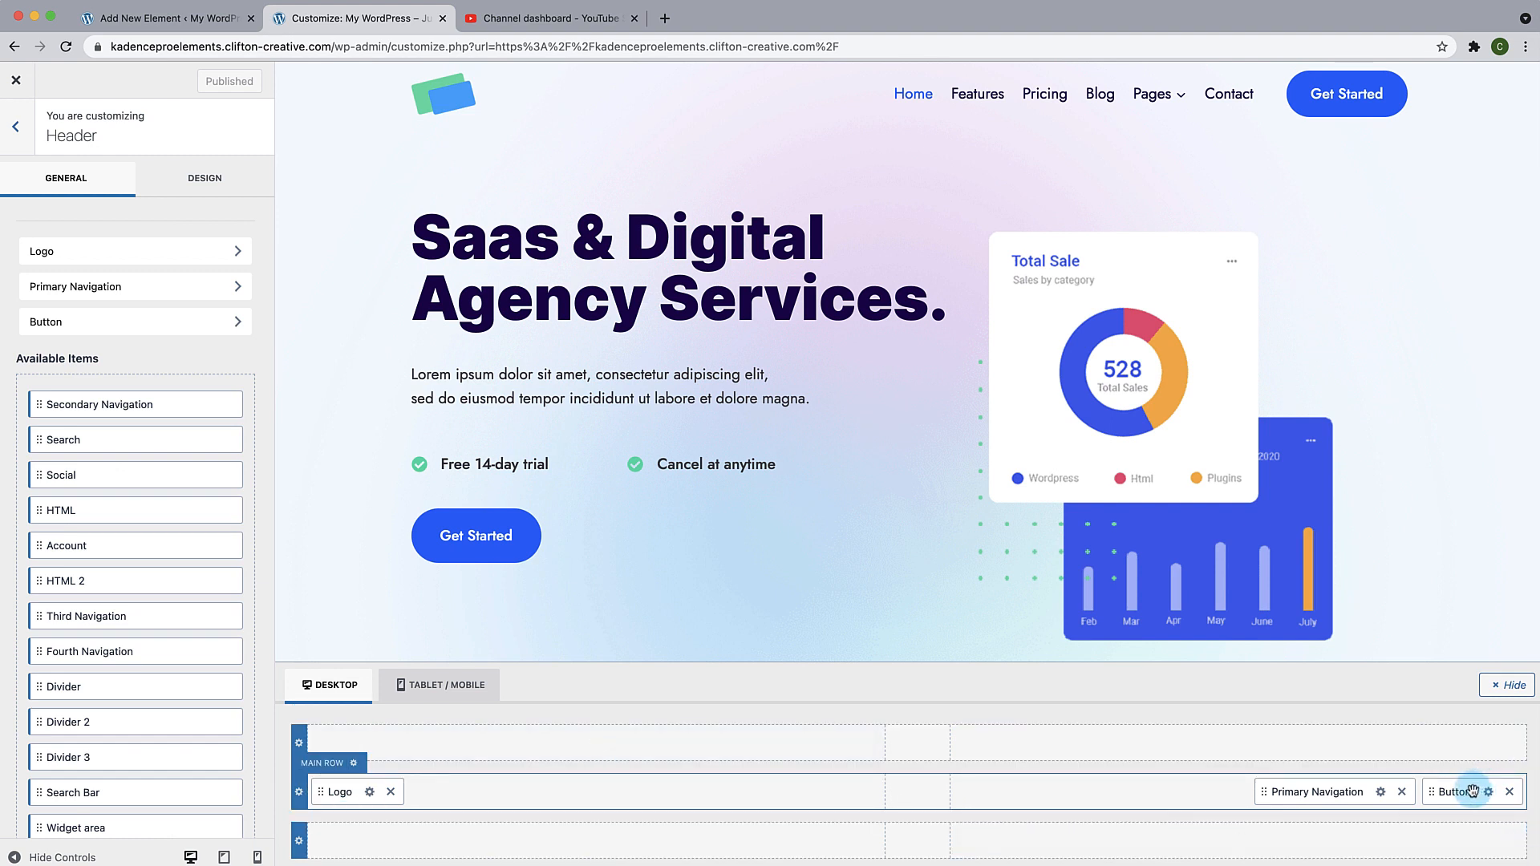
# Step: Look over the header's available items and check back on the custom button element before returning to the header builder
pyautogui.scroll(-2, 157, 594)
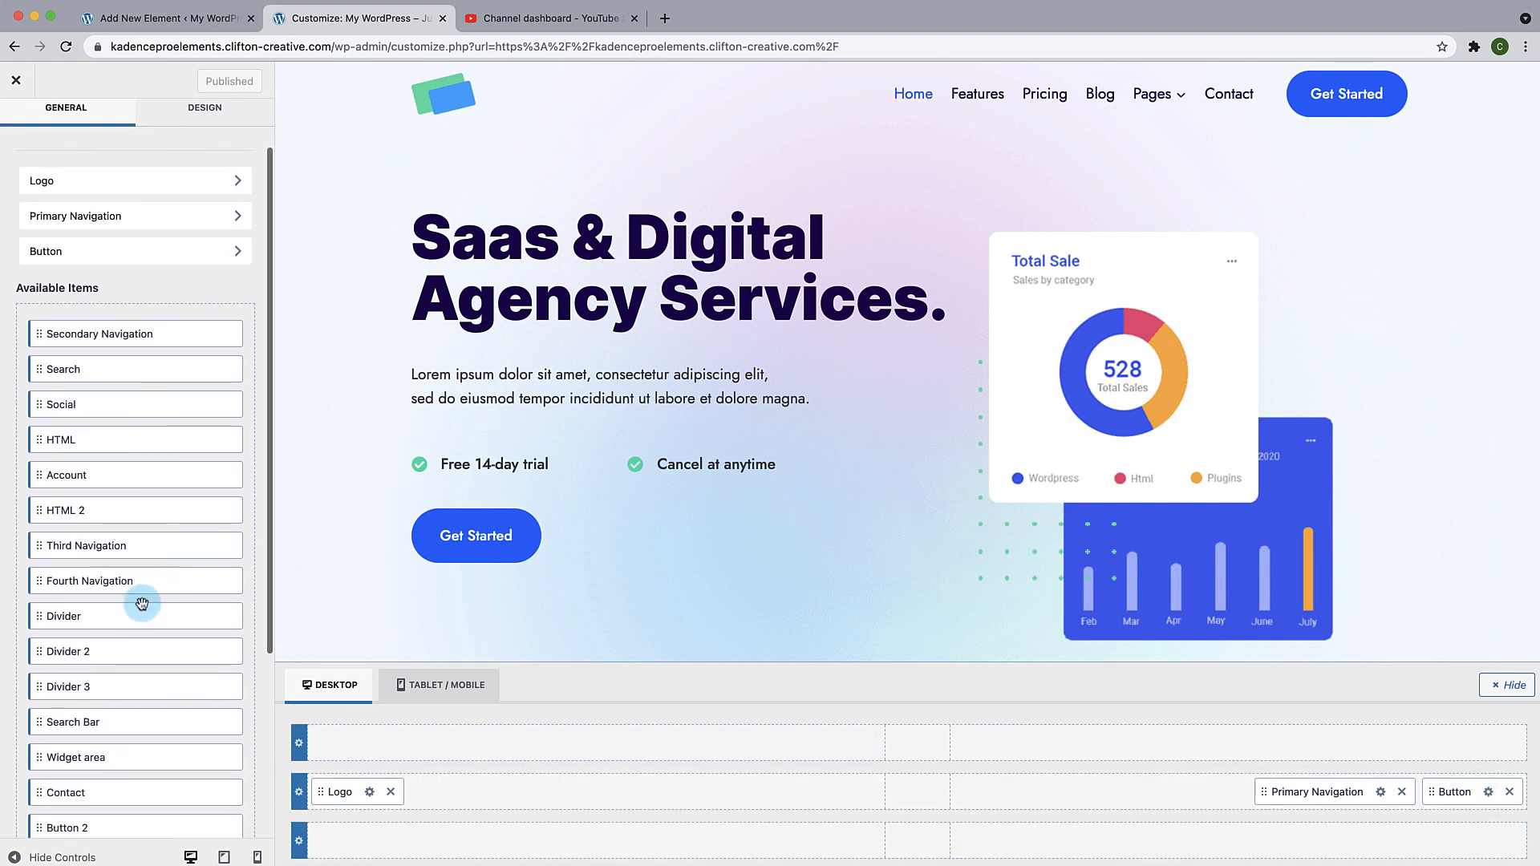
pyautogui.scroll(-3, 142, 603)
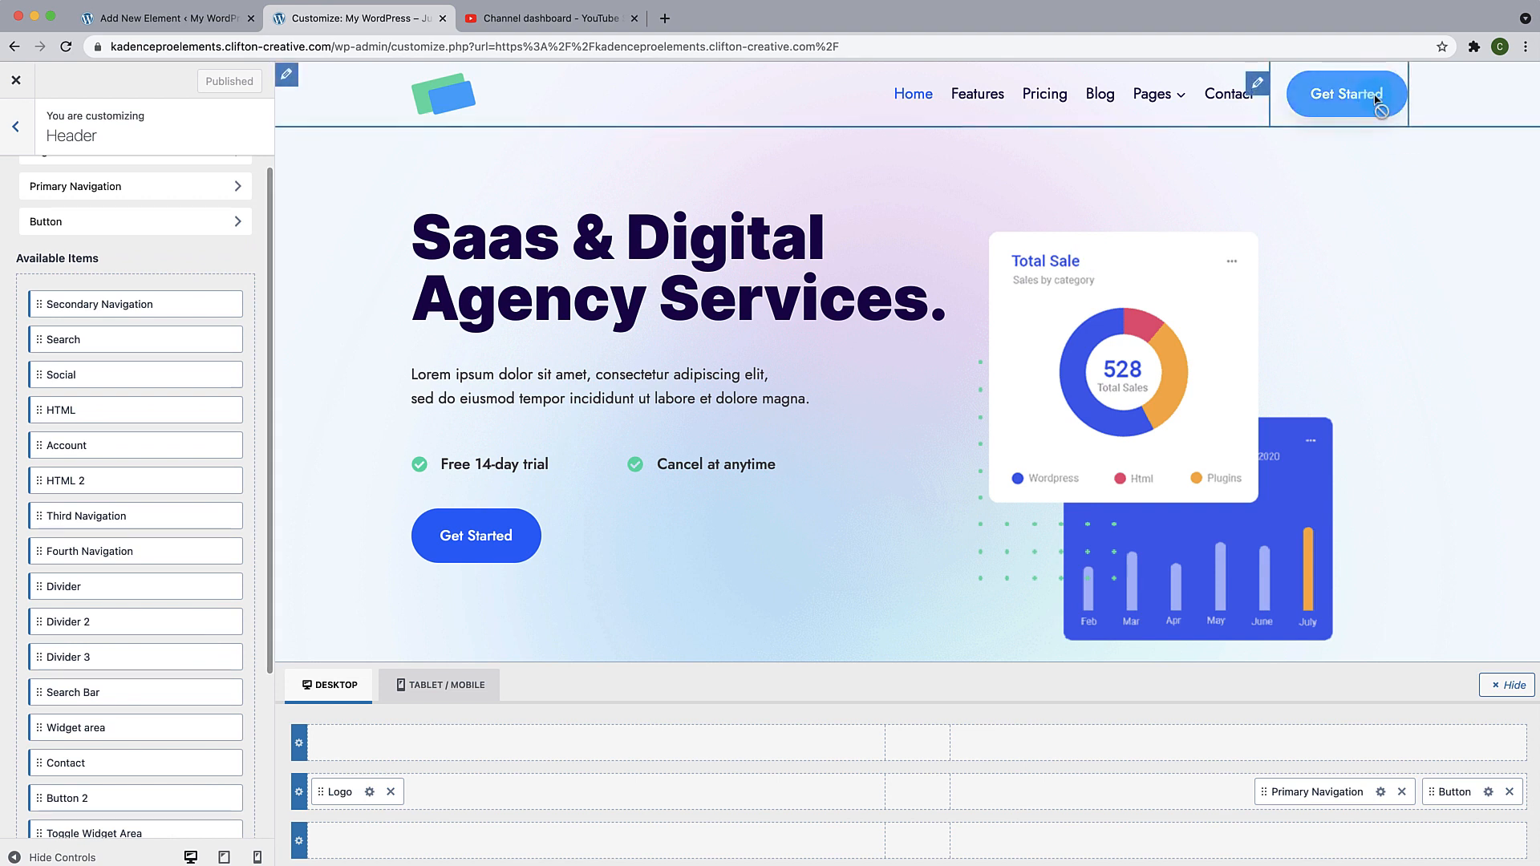
pyautogui.scroll(1, 188, 292)
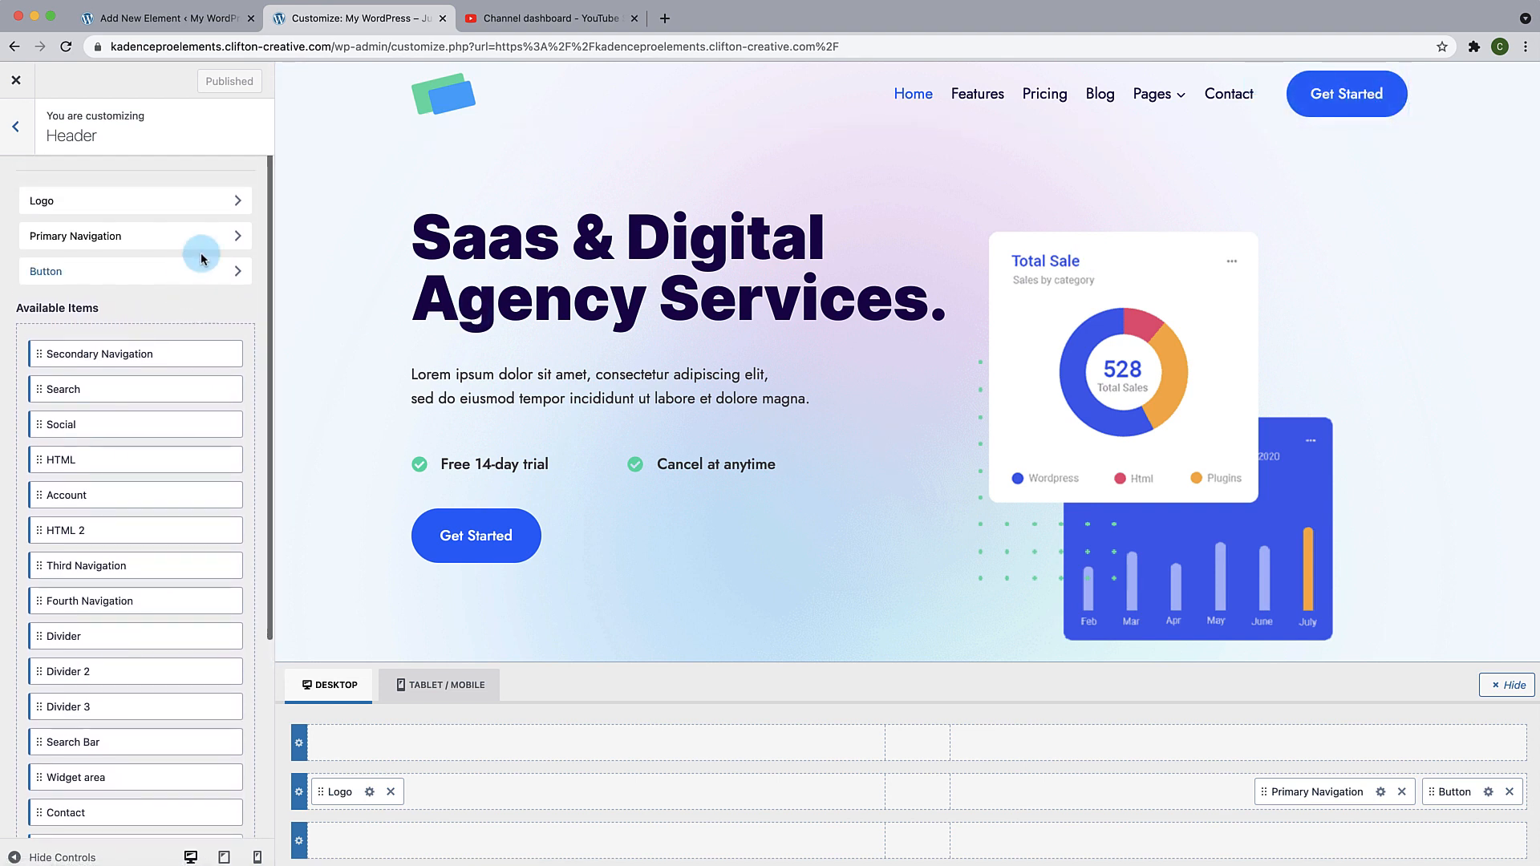
pyautogui.click(165, 18)
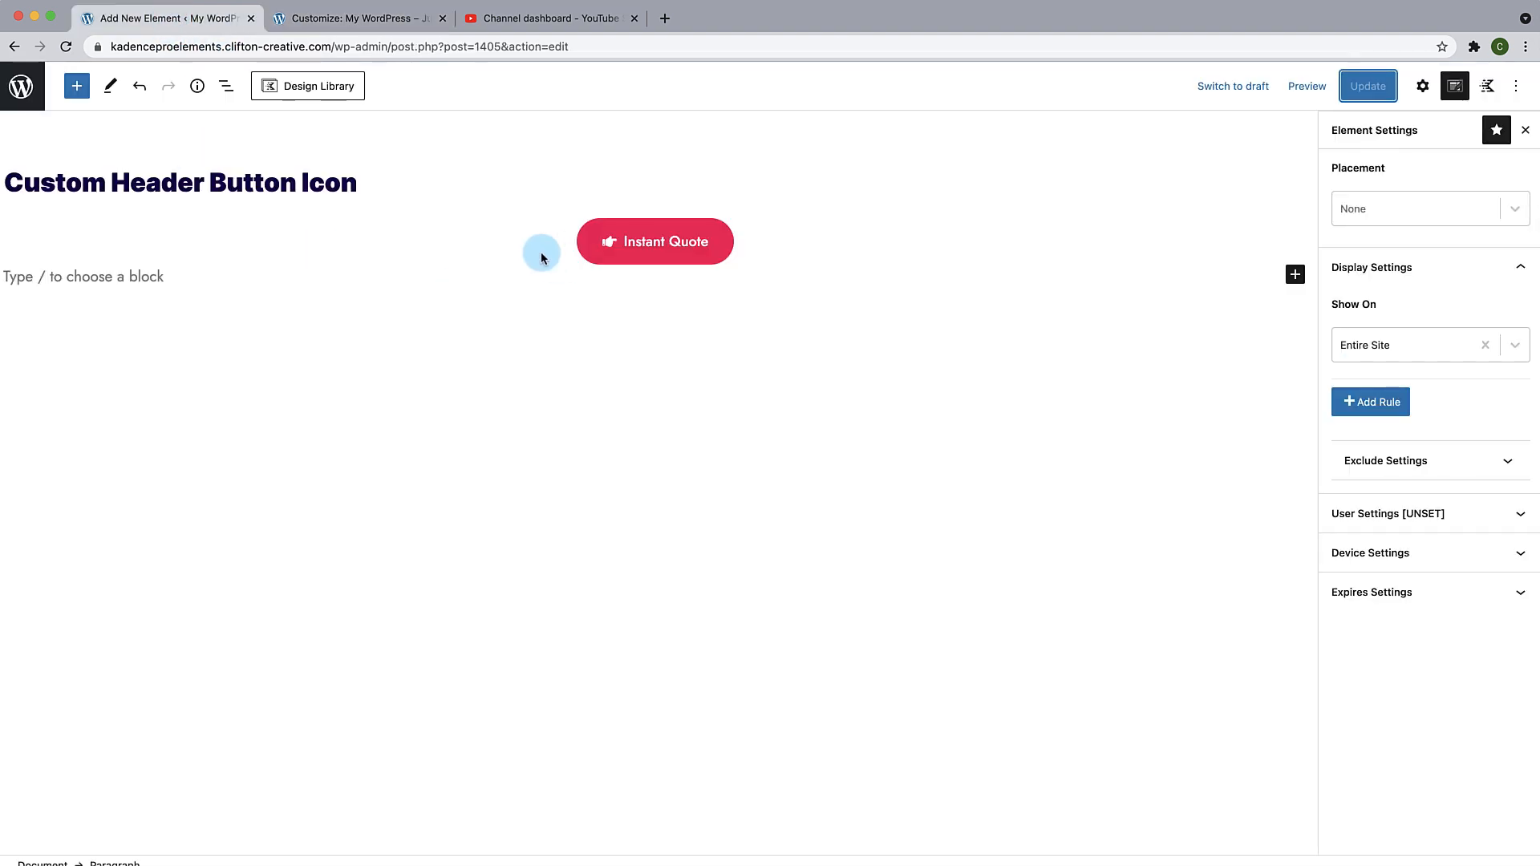
pyautogui.click(373, 24)
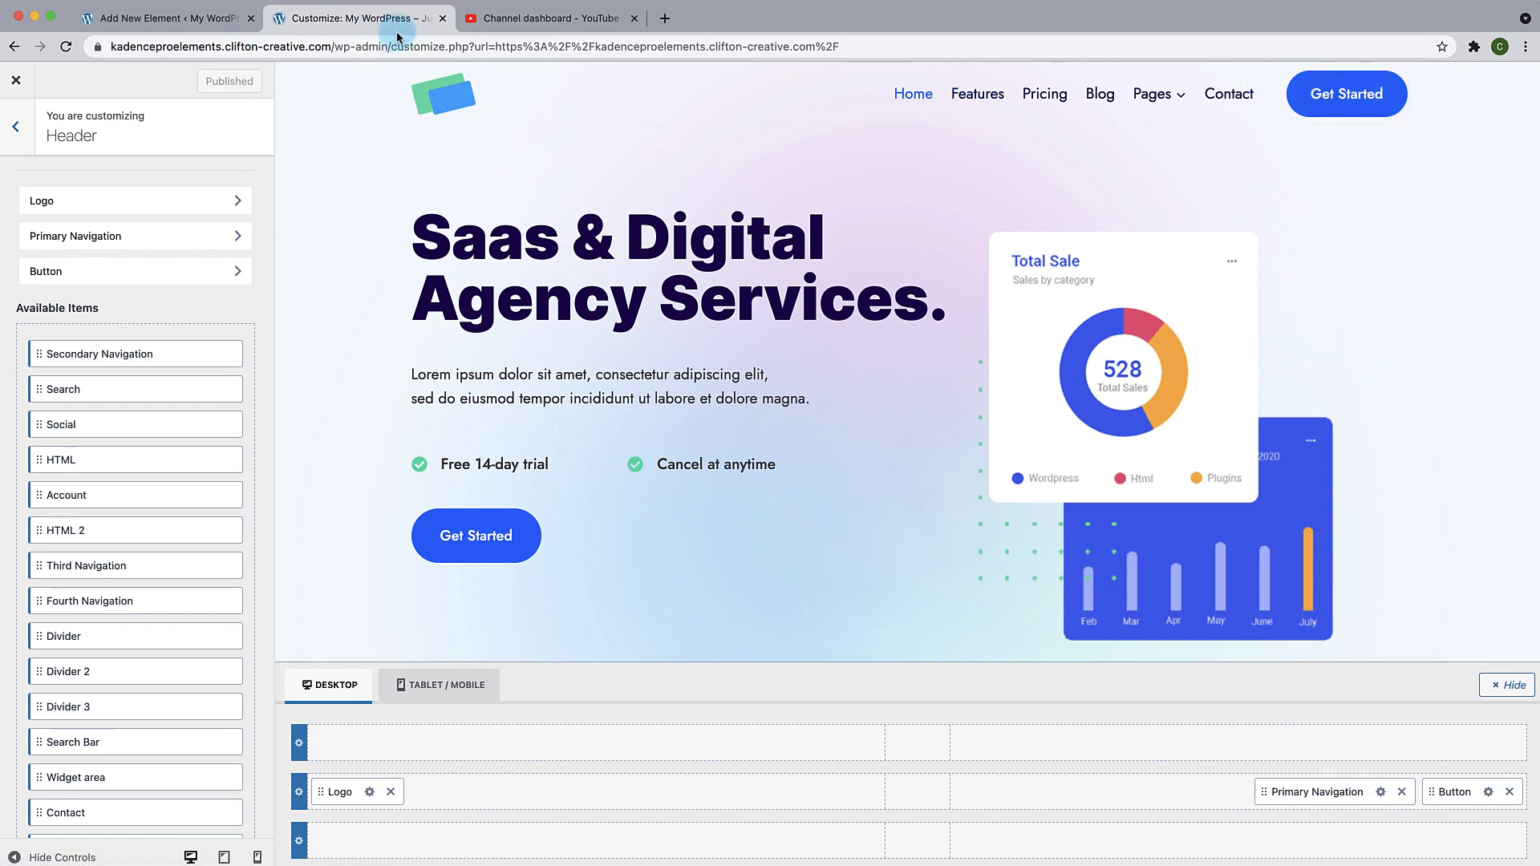
# Step: Return to the Elements list and copy the shortcode of the Custom Header Button Icon element
pyautogui.click(148, 21)
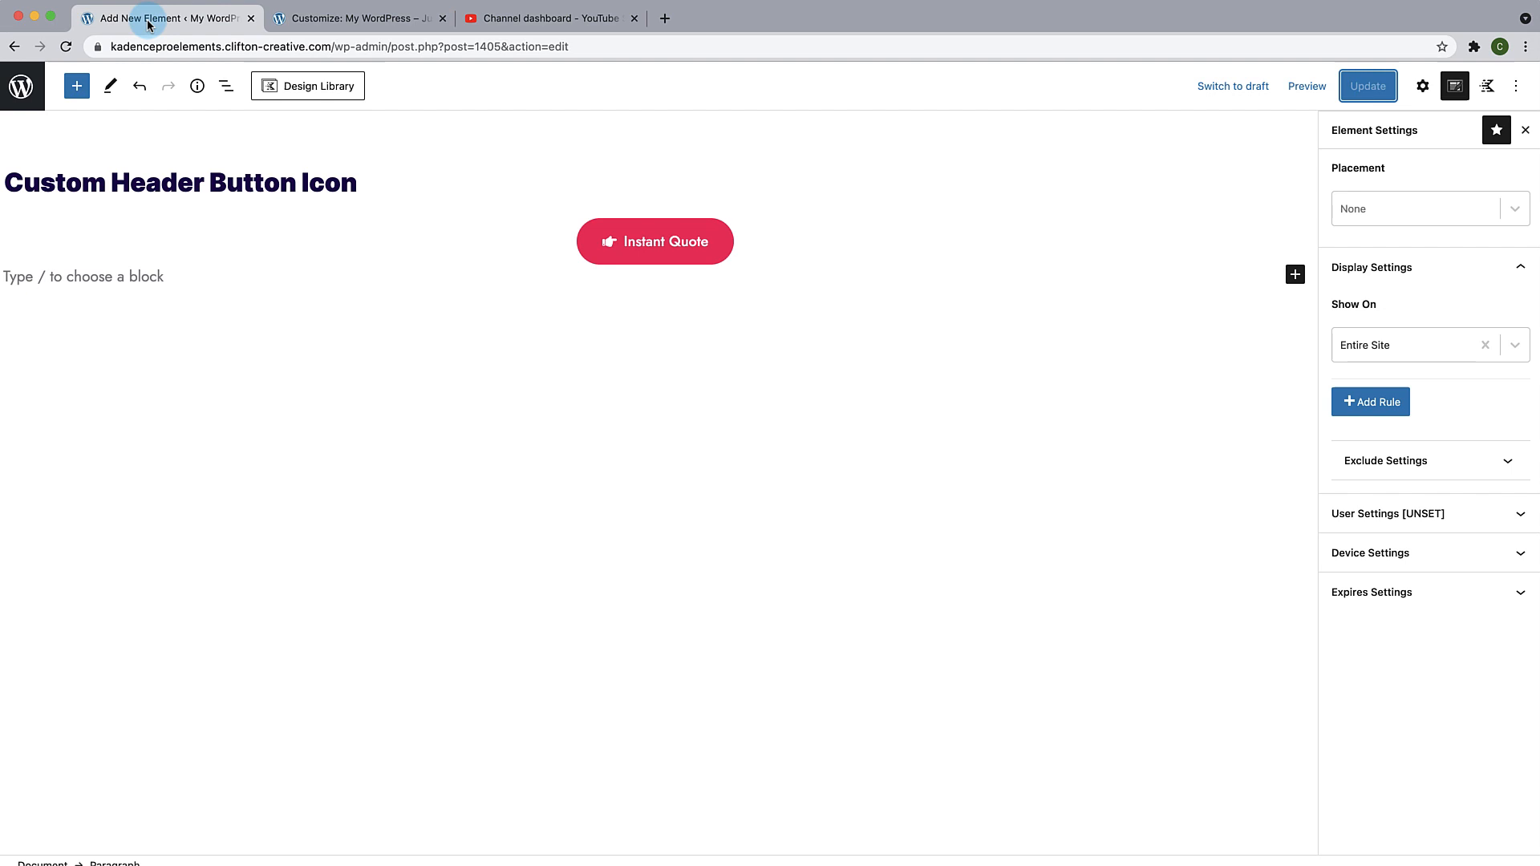
pyautogui.click(21, 86)
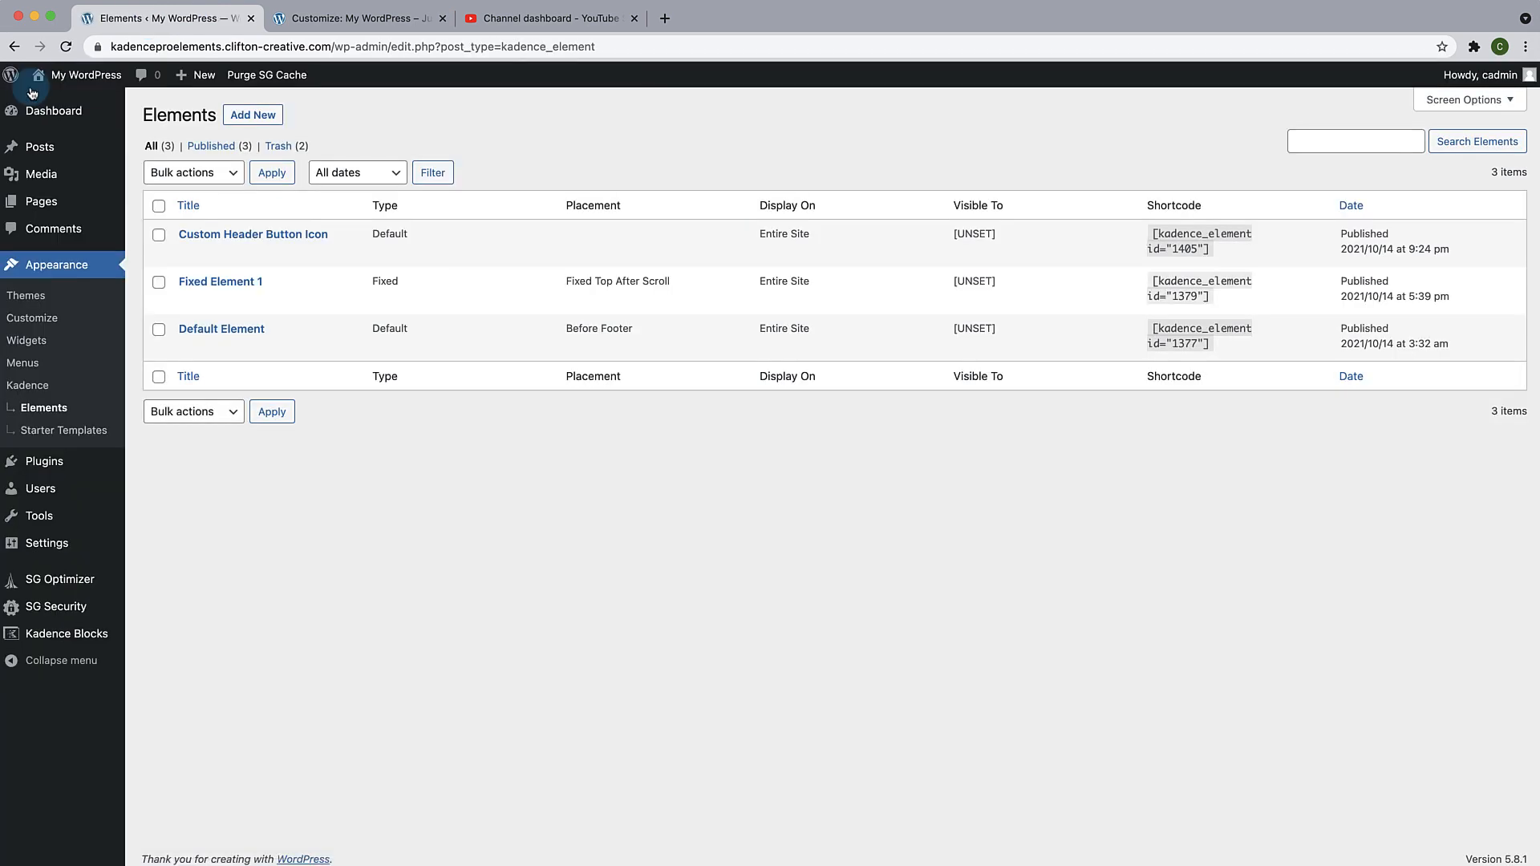
pyautogui.moveTo(257, 250)
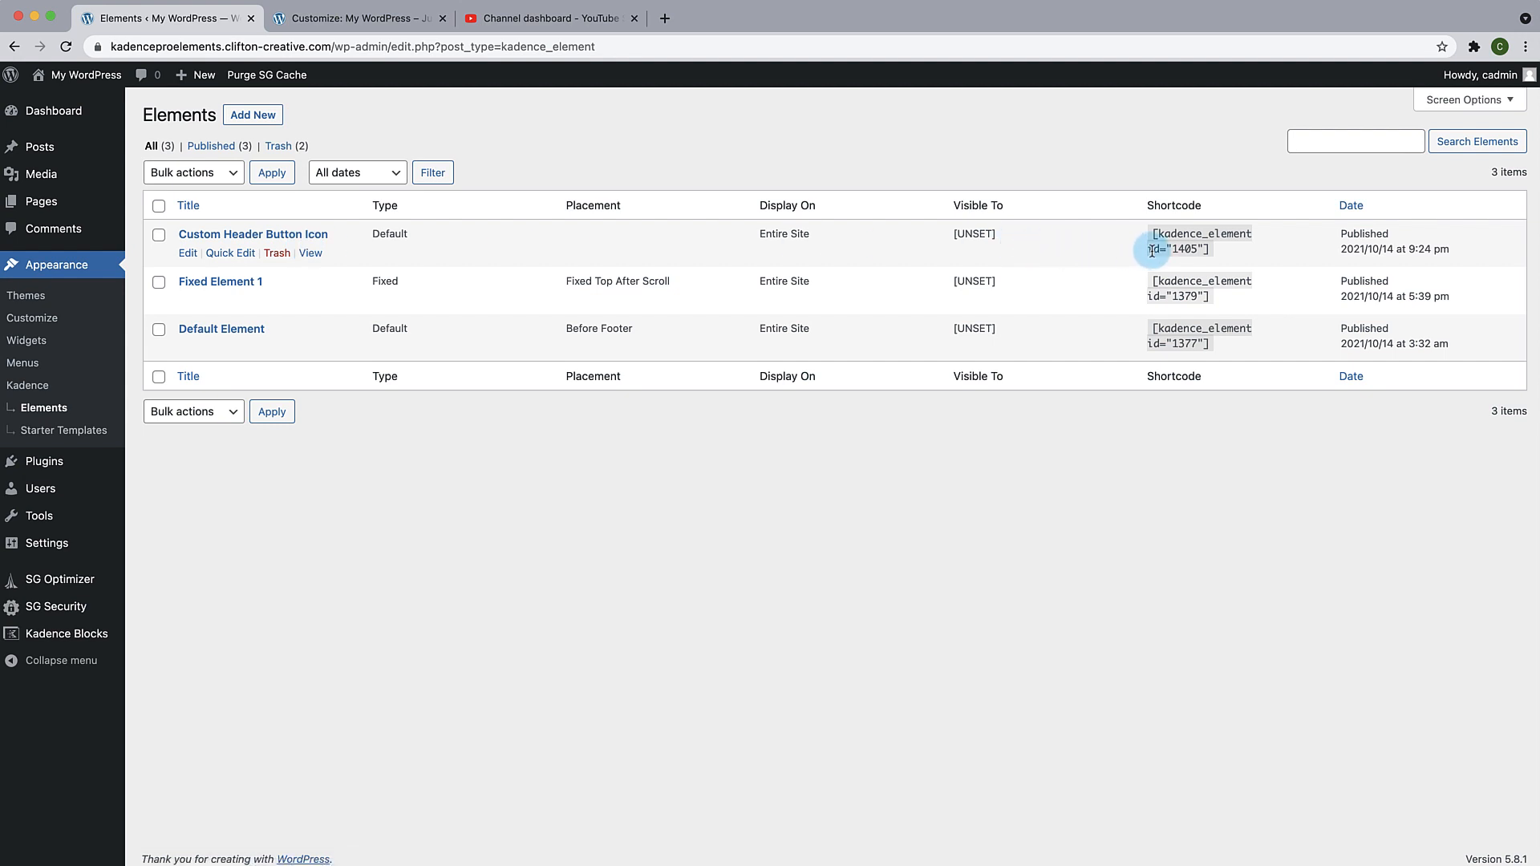
pyautogui.moveTo(1150, 233); pyautogui.dragTo(1207, 249)
pyautogui.press('super+c')
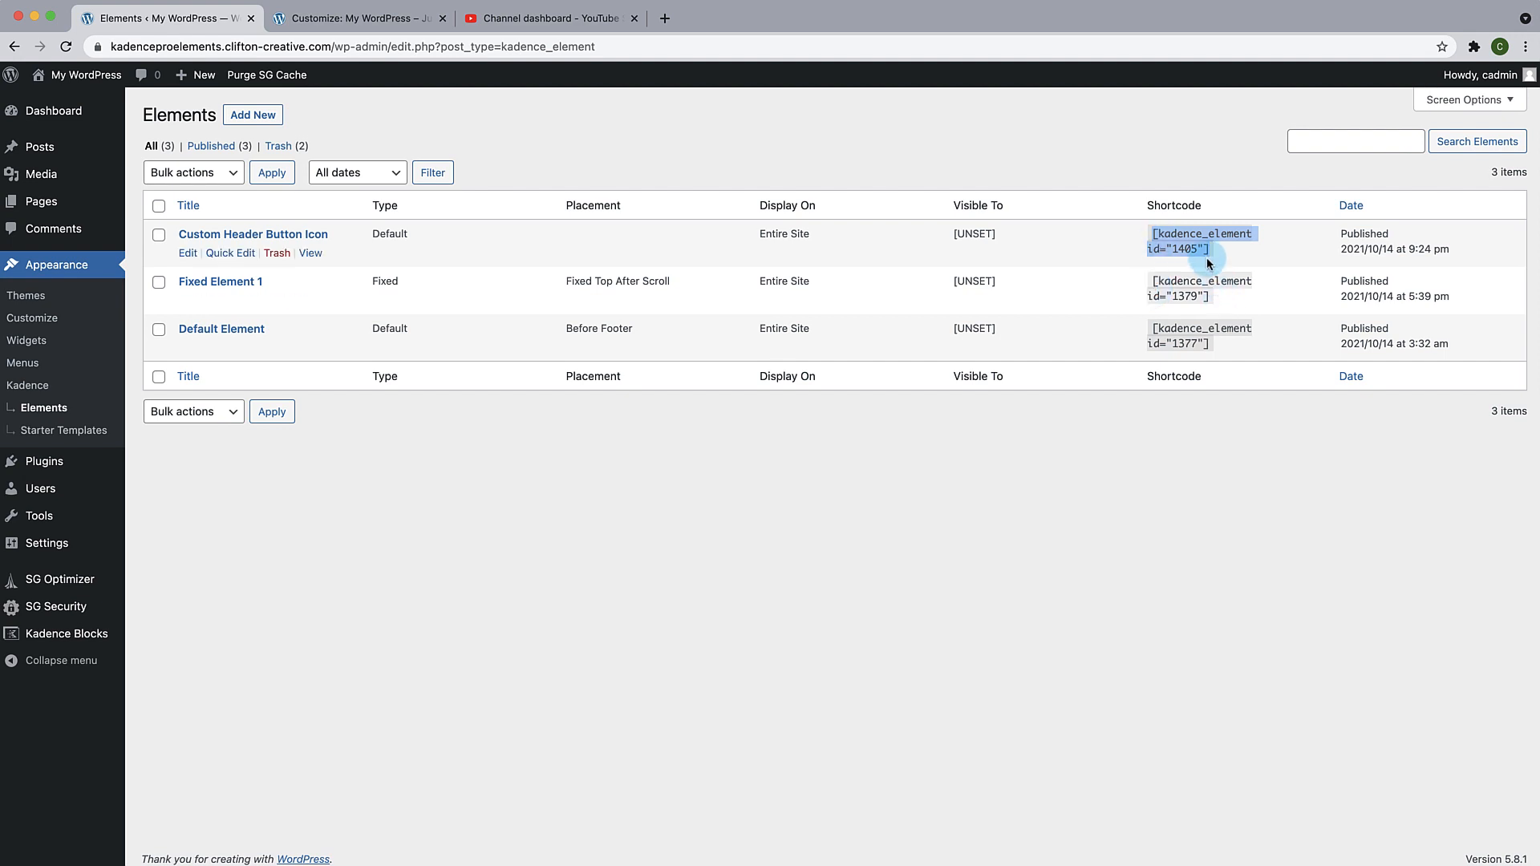
# Step: Reopen the Customizer's Header section and add an HTML item after the Button in the desktop main row
pyautogui.click(401, 18)
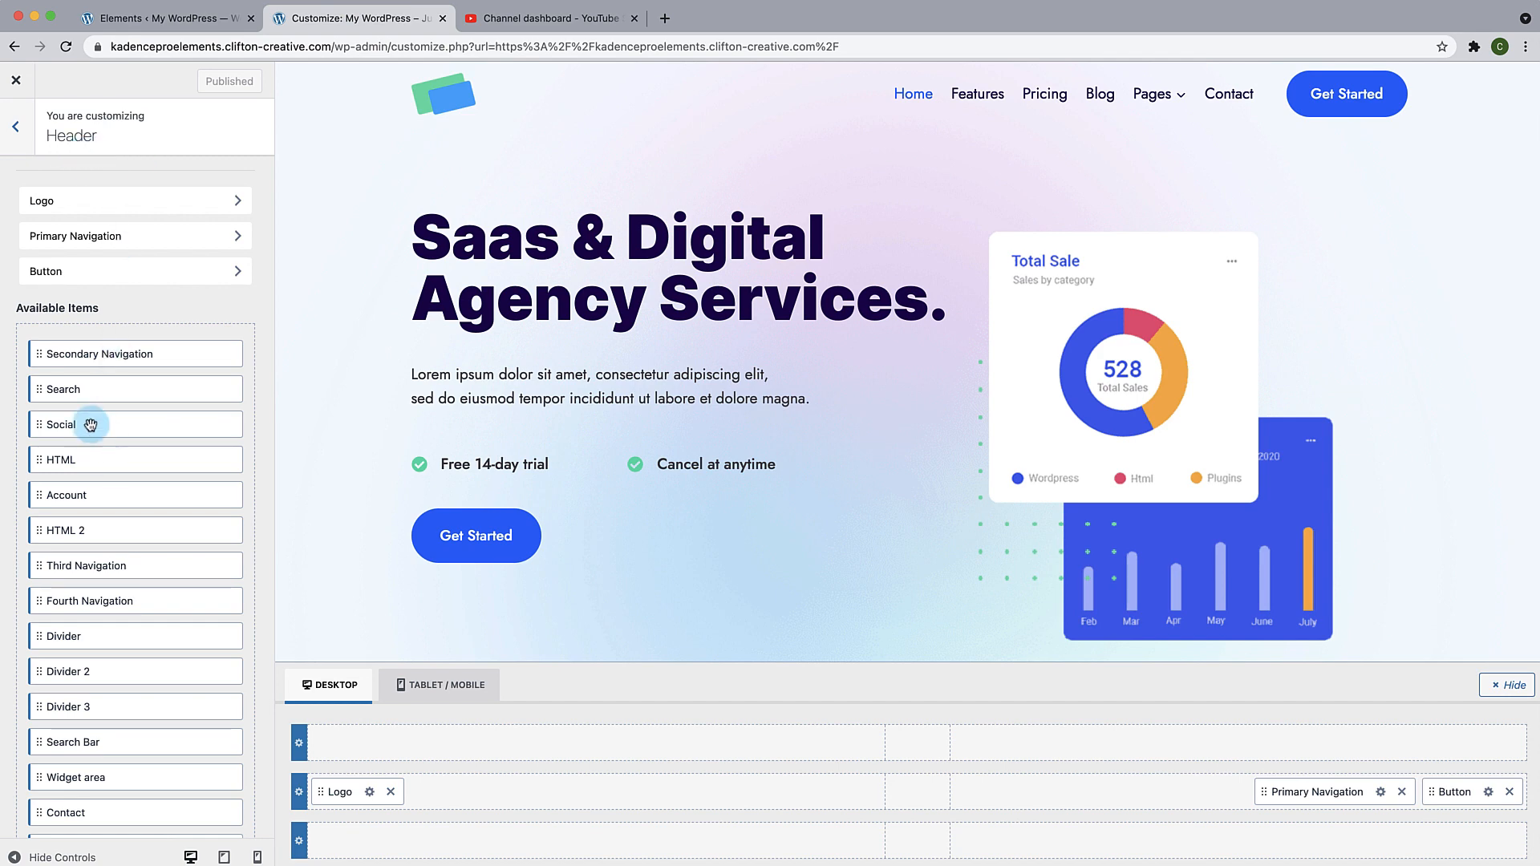
pyautogui.click(17, 82)
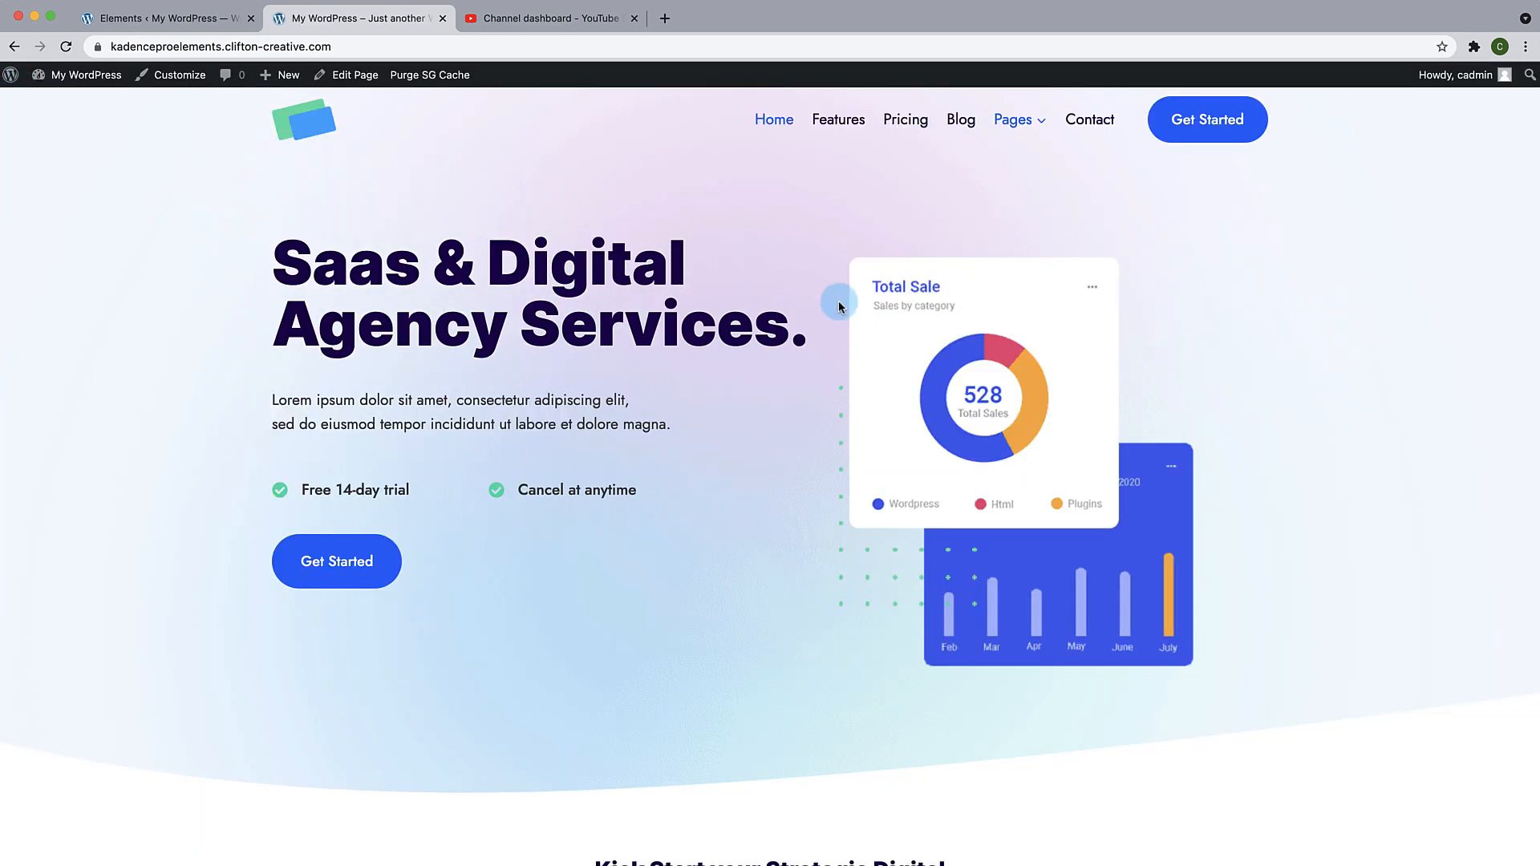
pyautogui.click(203, 87)
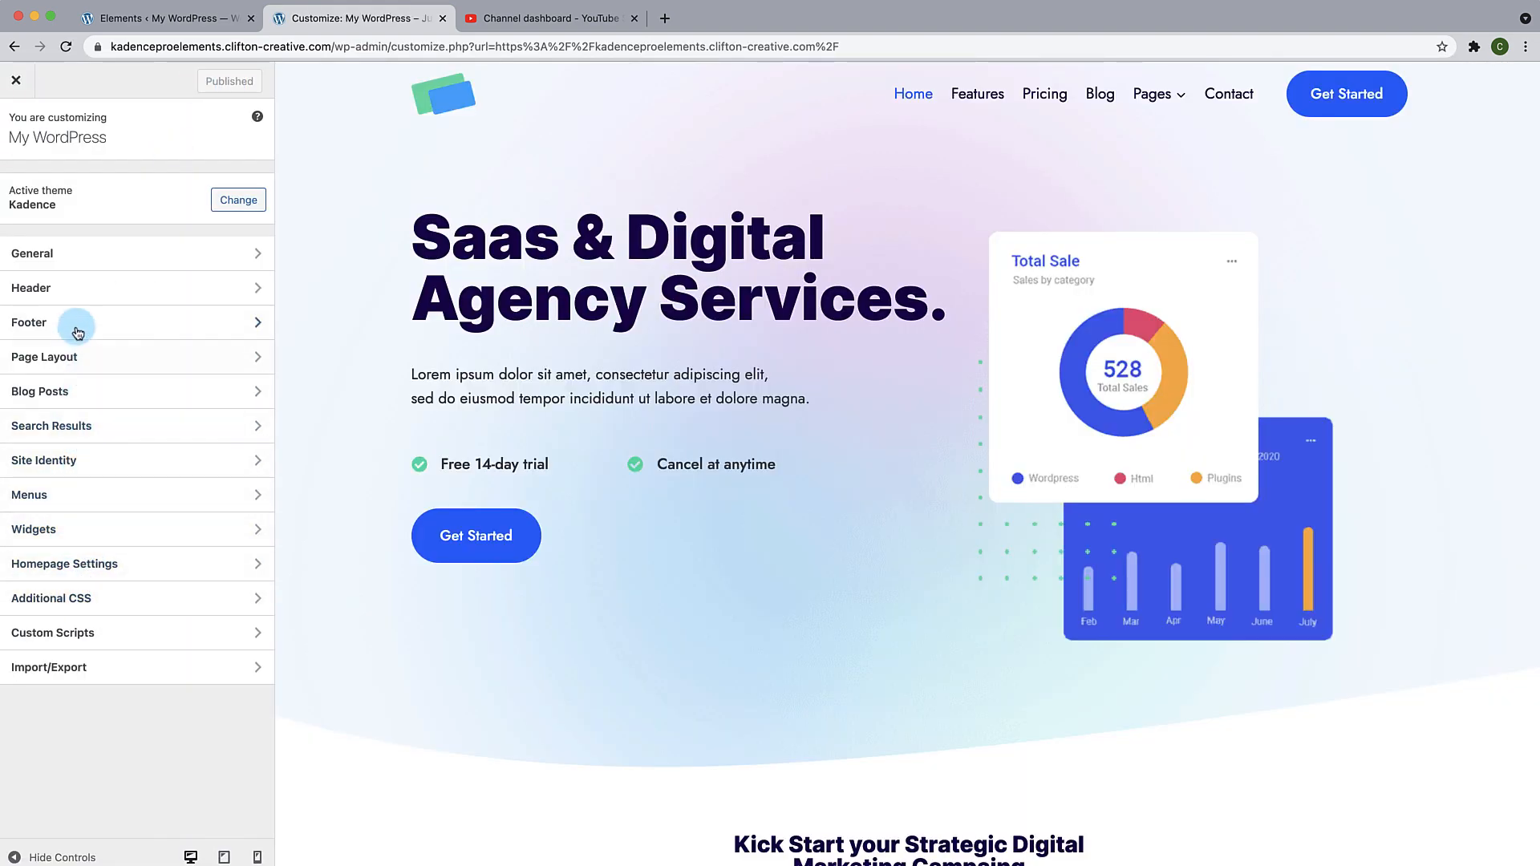
pyautogui.click(78, 292)
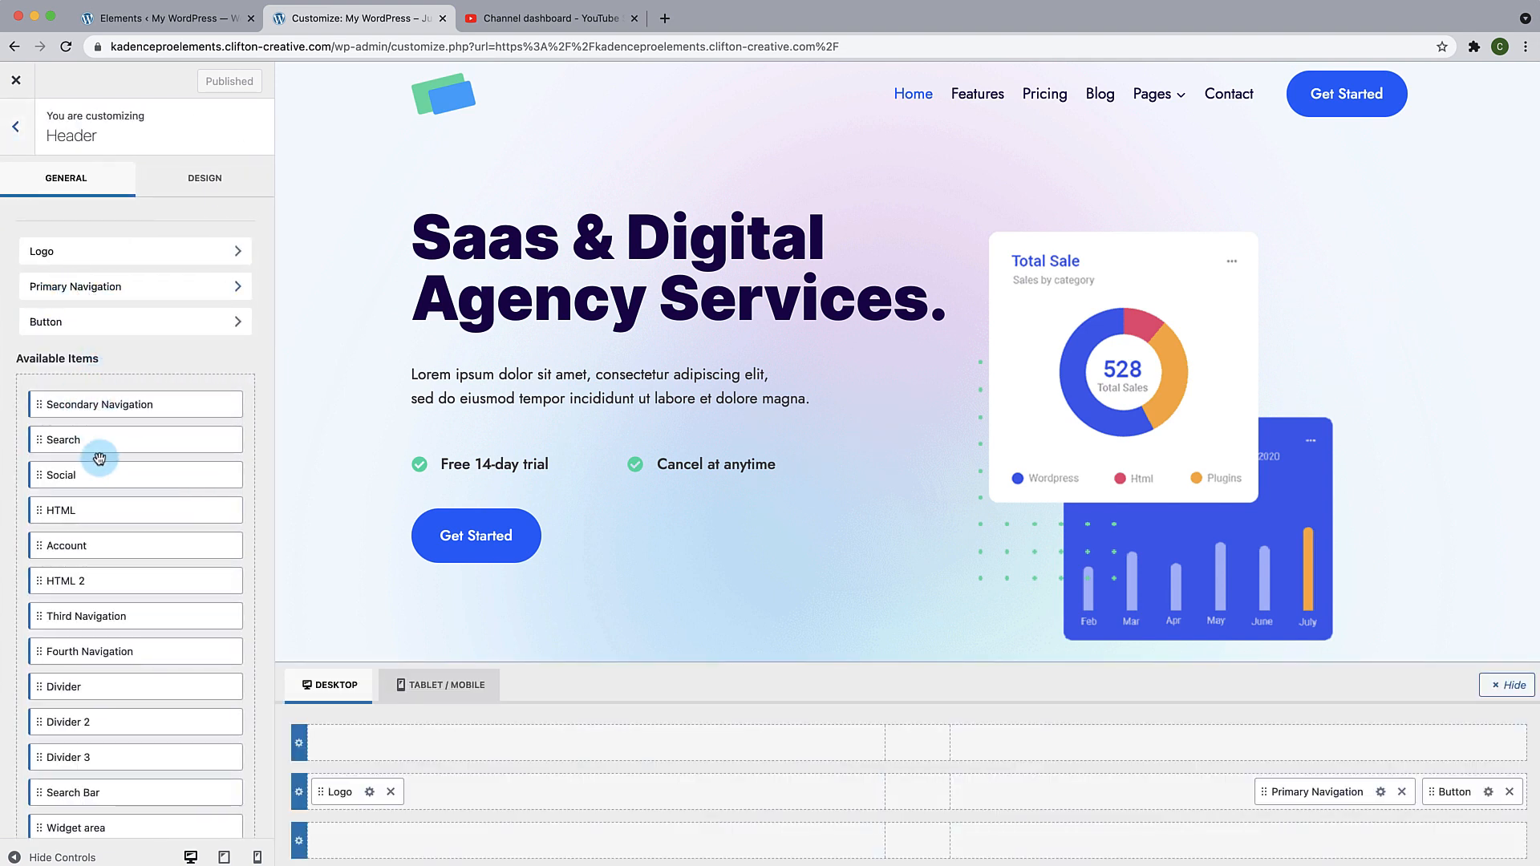
pyautogui.scroll(-2, 98, 458)
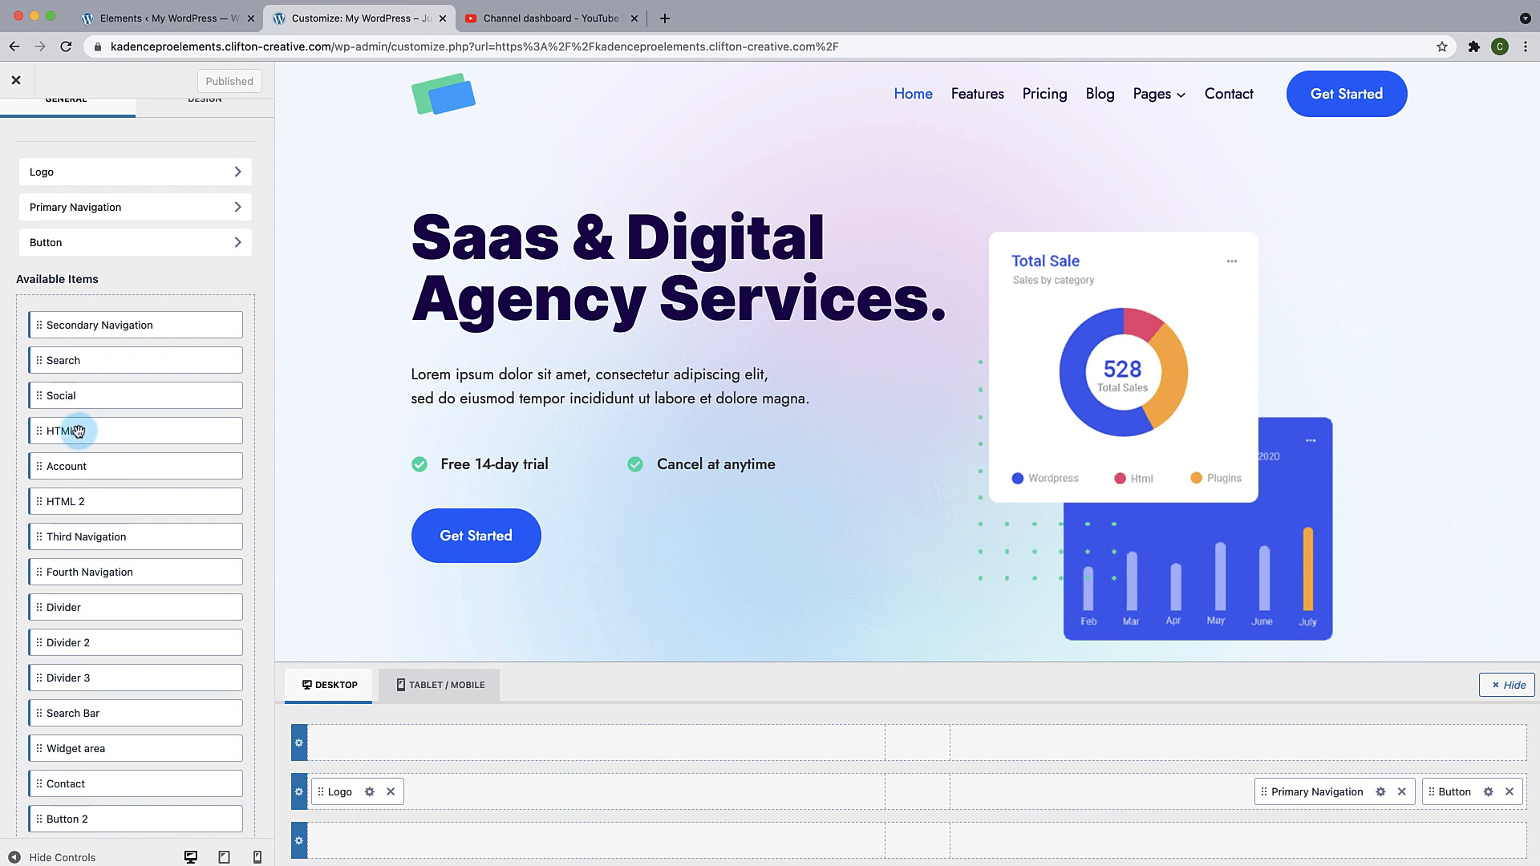
pyautogui.moveTo(72, 431); pyautogui.dragTo(1468, 800)
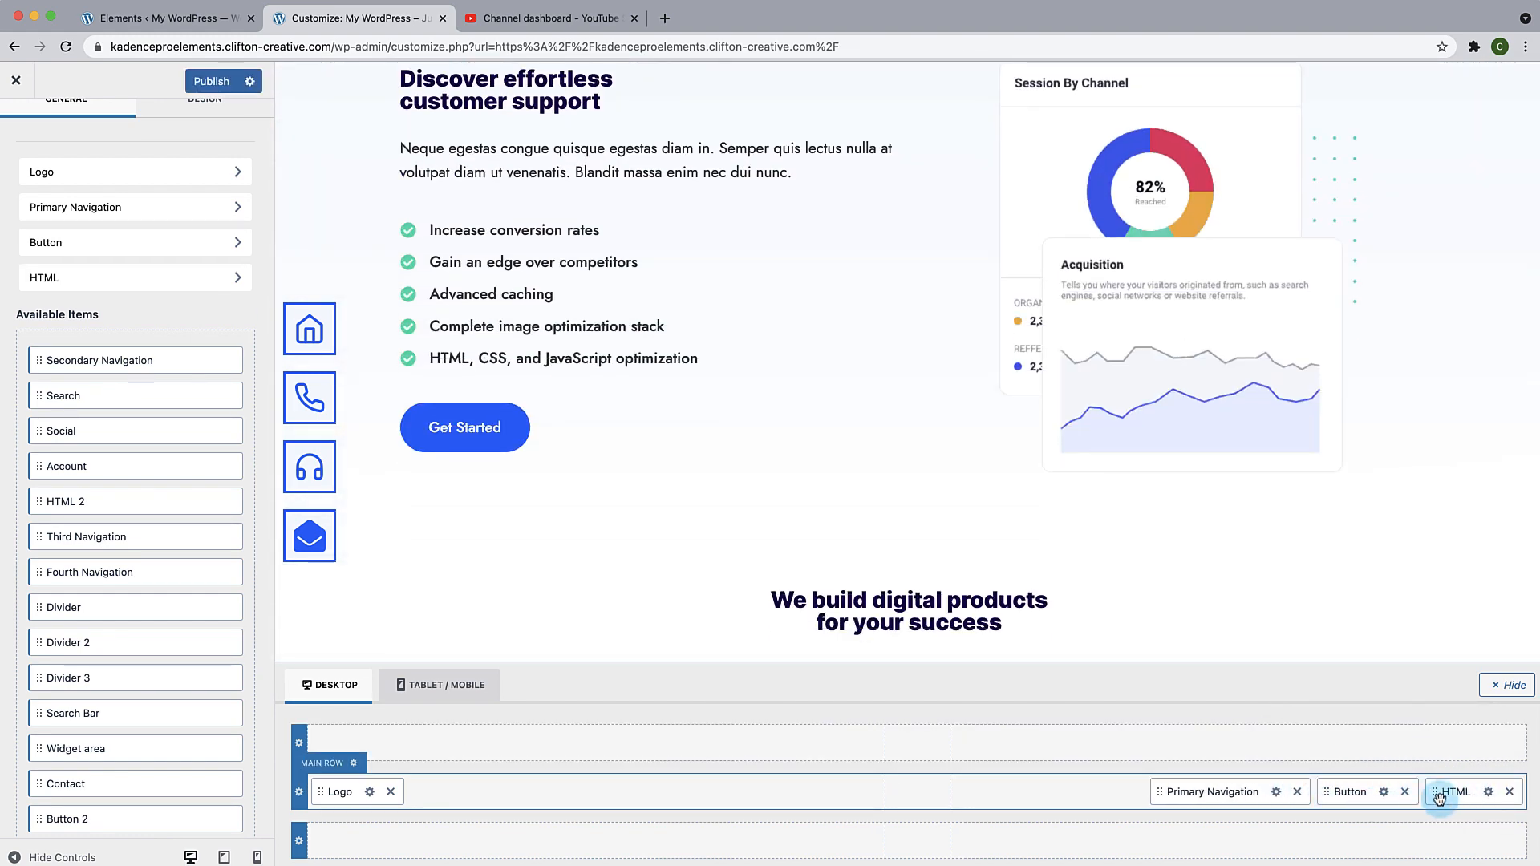
# Step: Replace the header HTML item's content with the copied shortcode [kadence_element id="1405"]
pyautogui.click(1490, 792)
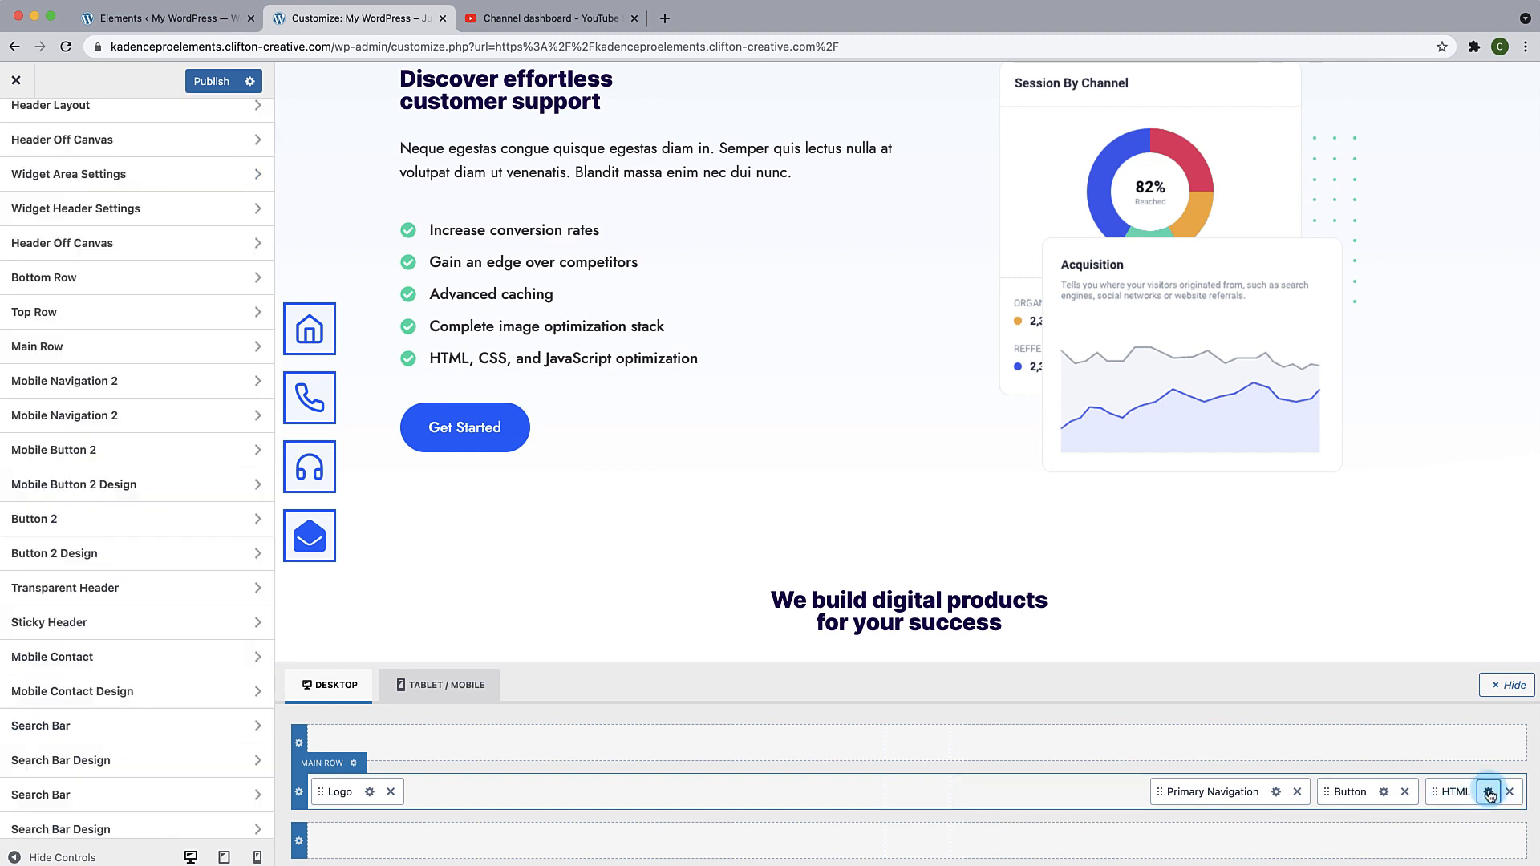
pyautogui.click(242, 234)
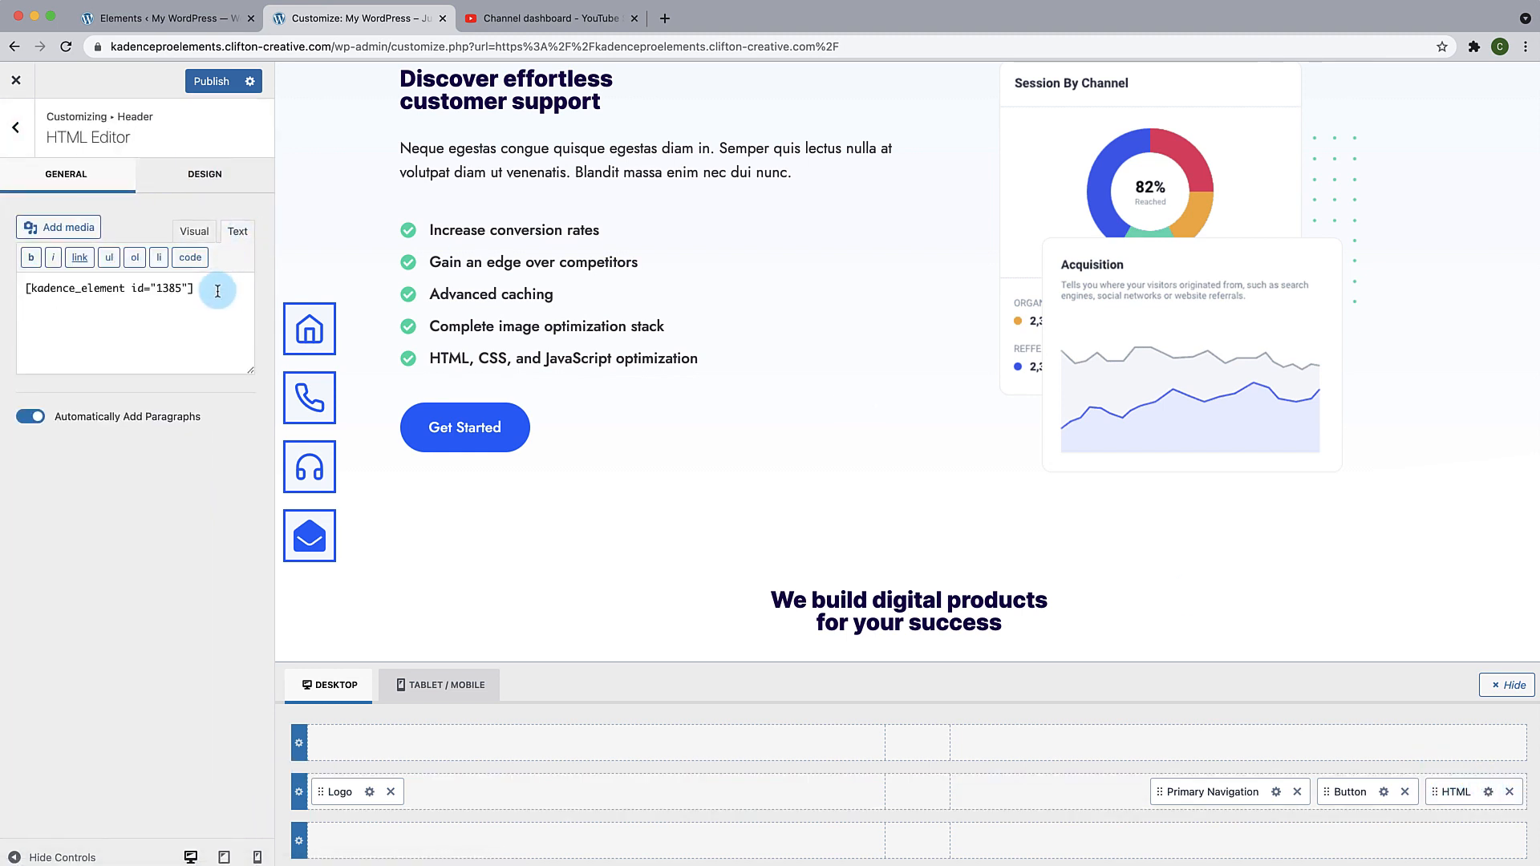
pyautogui.moveTo(217, 289); pyautogui.dragTo(27, 256)
pyautogui.press('BackSpace')
pyautogui.press('super+v')
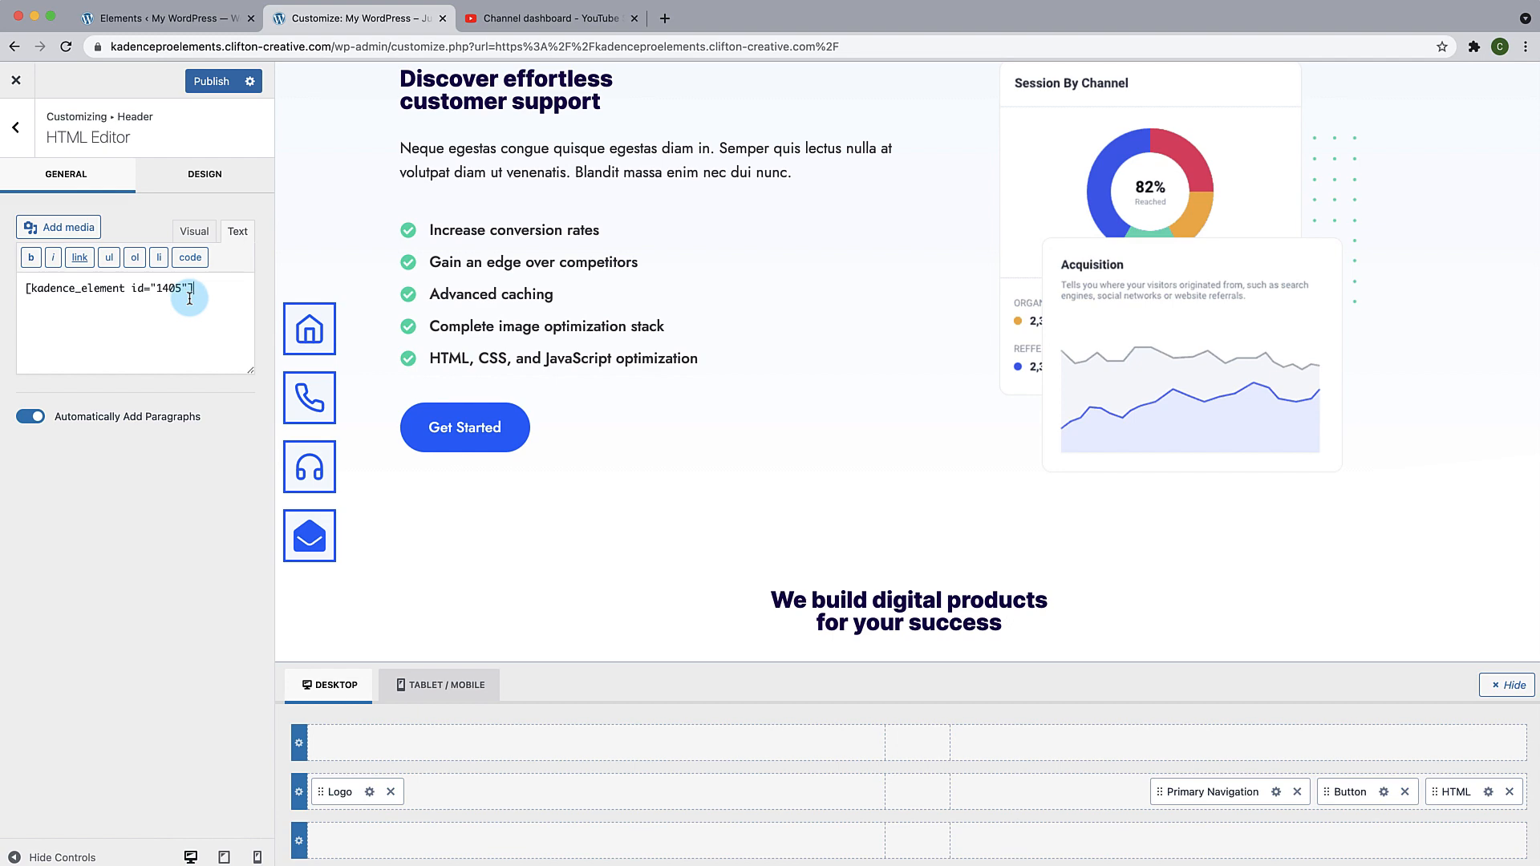
# Step: Publish the header changes and exit the Customizer to view the header on the front page
pyautogui.scroll(10, 754, 374)
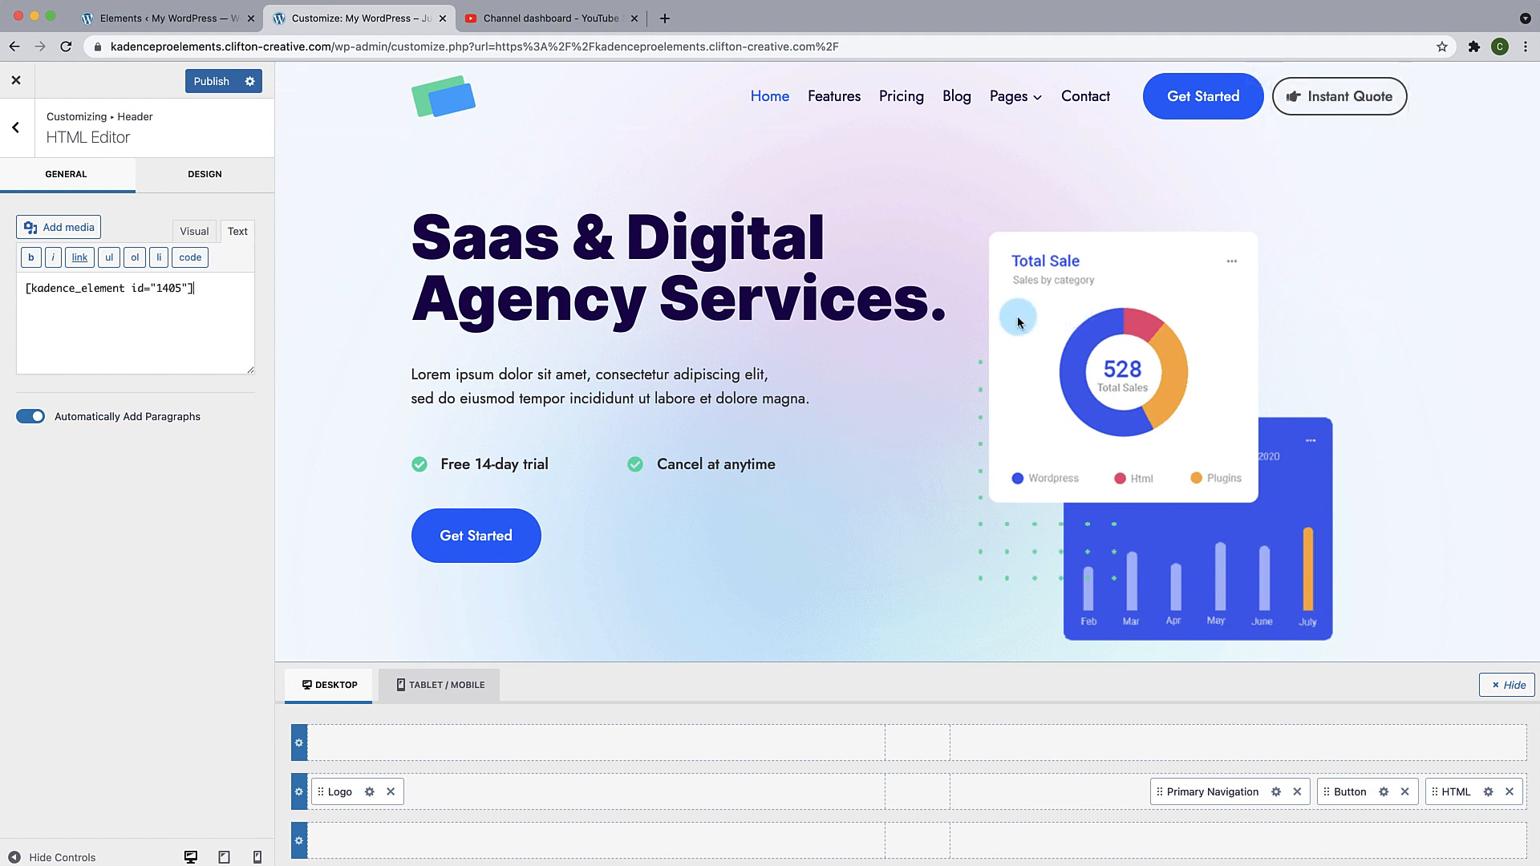
pyautogui.click(212, 88)
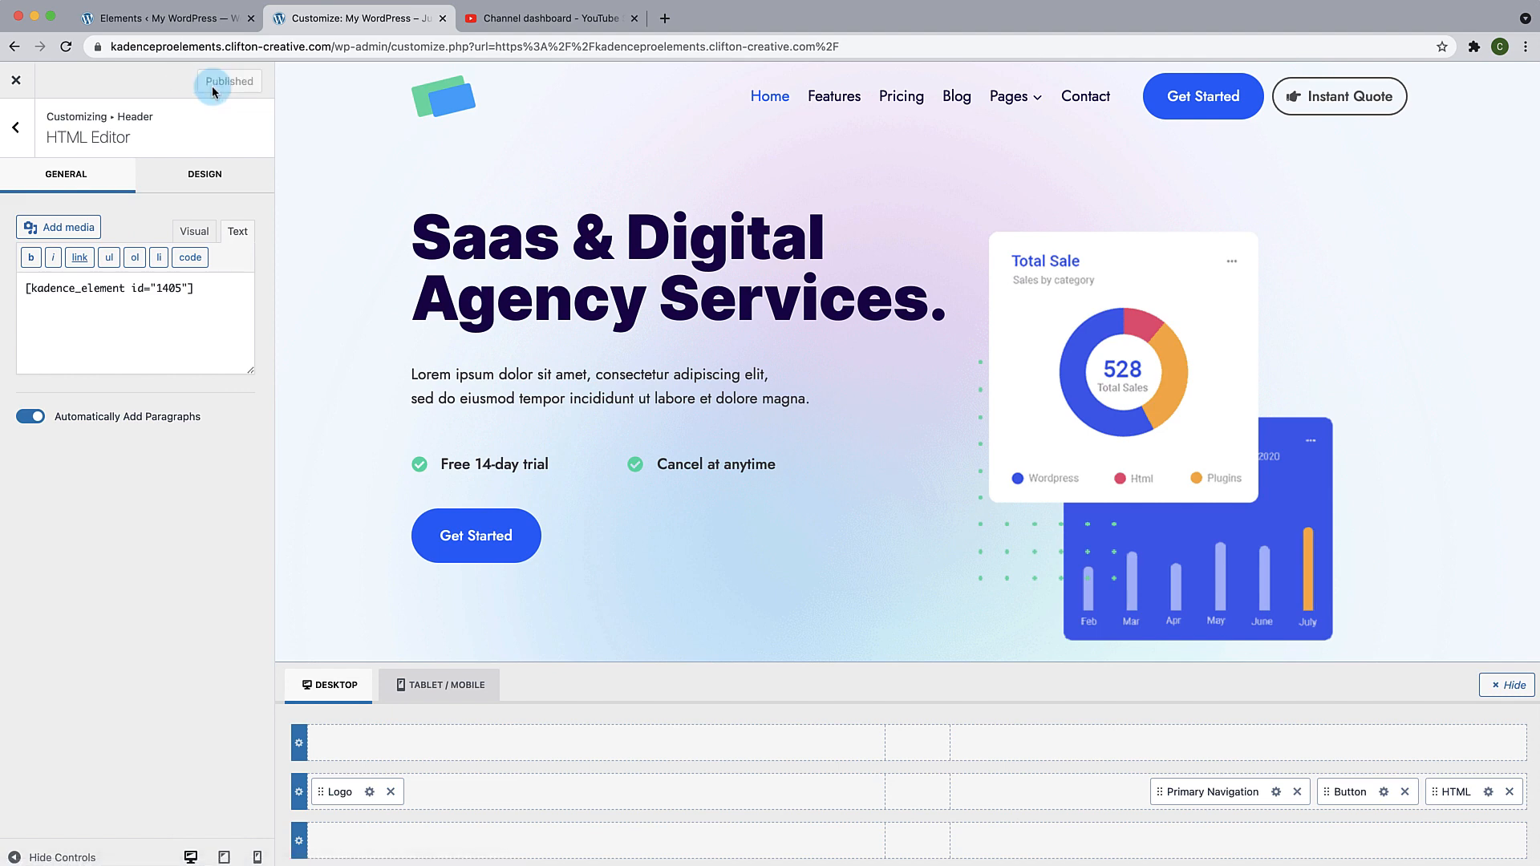
pyautogui.click(14, 81)
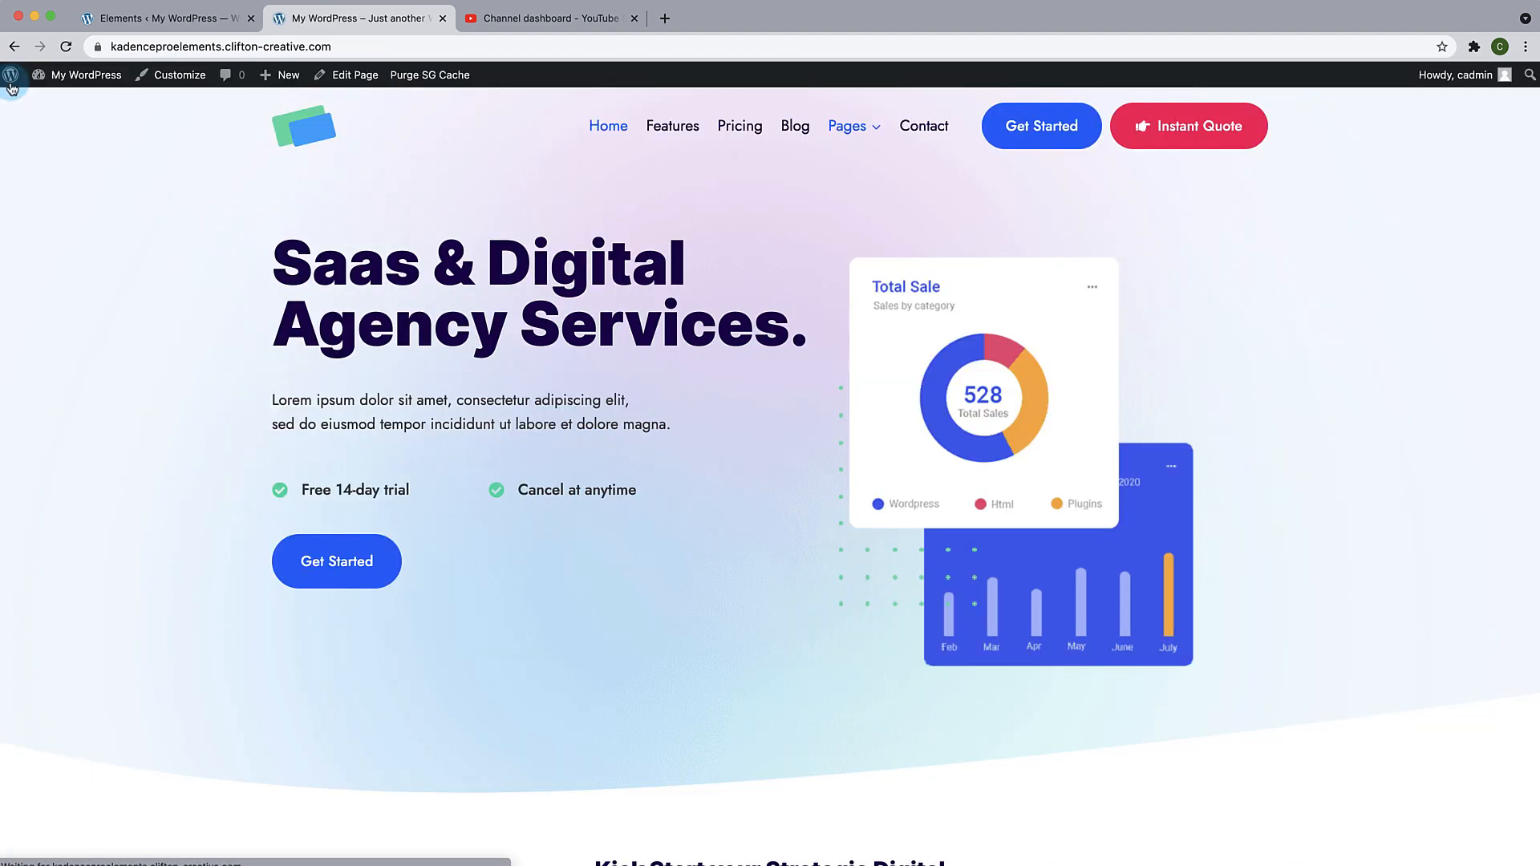
pyautogui.click(1153, 184)
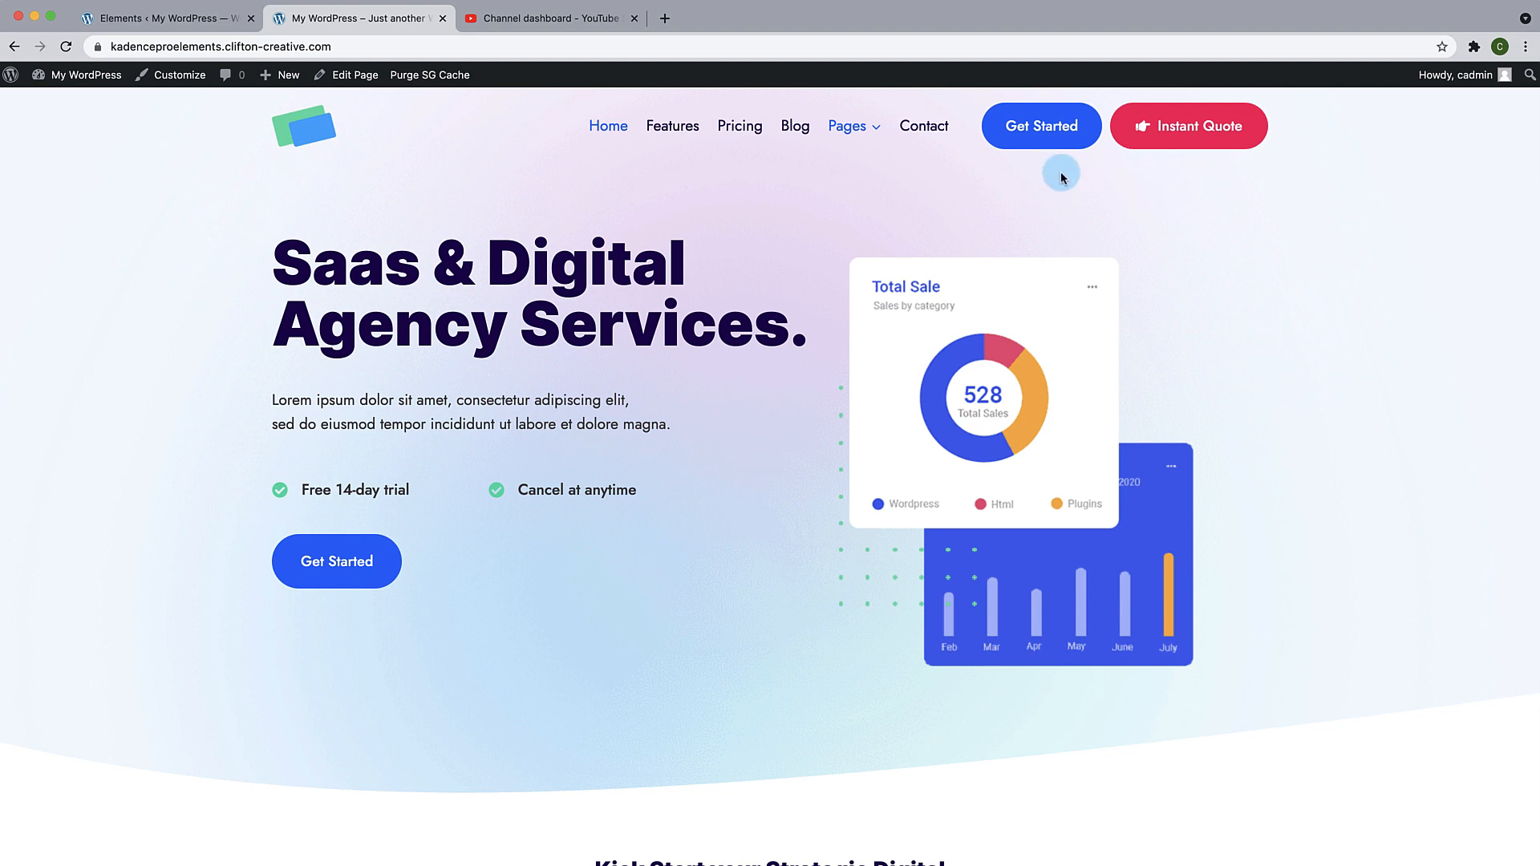